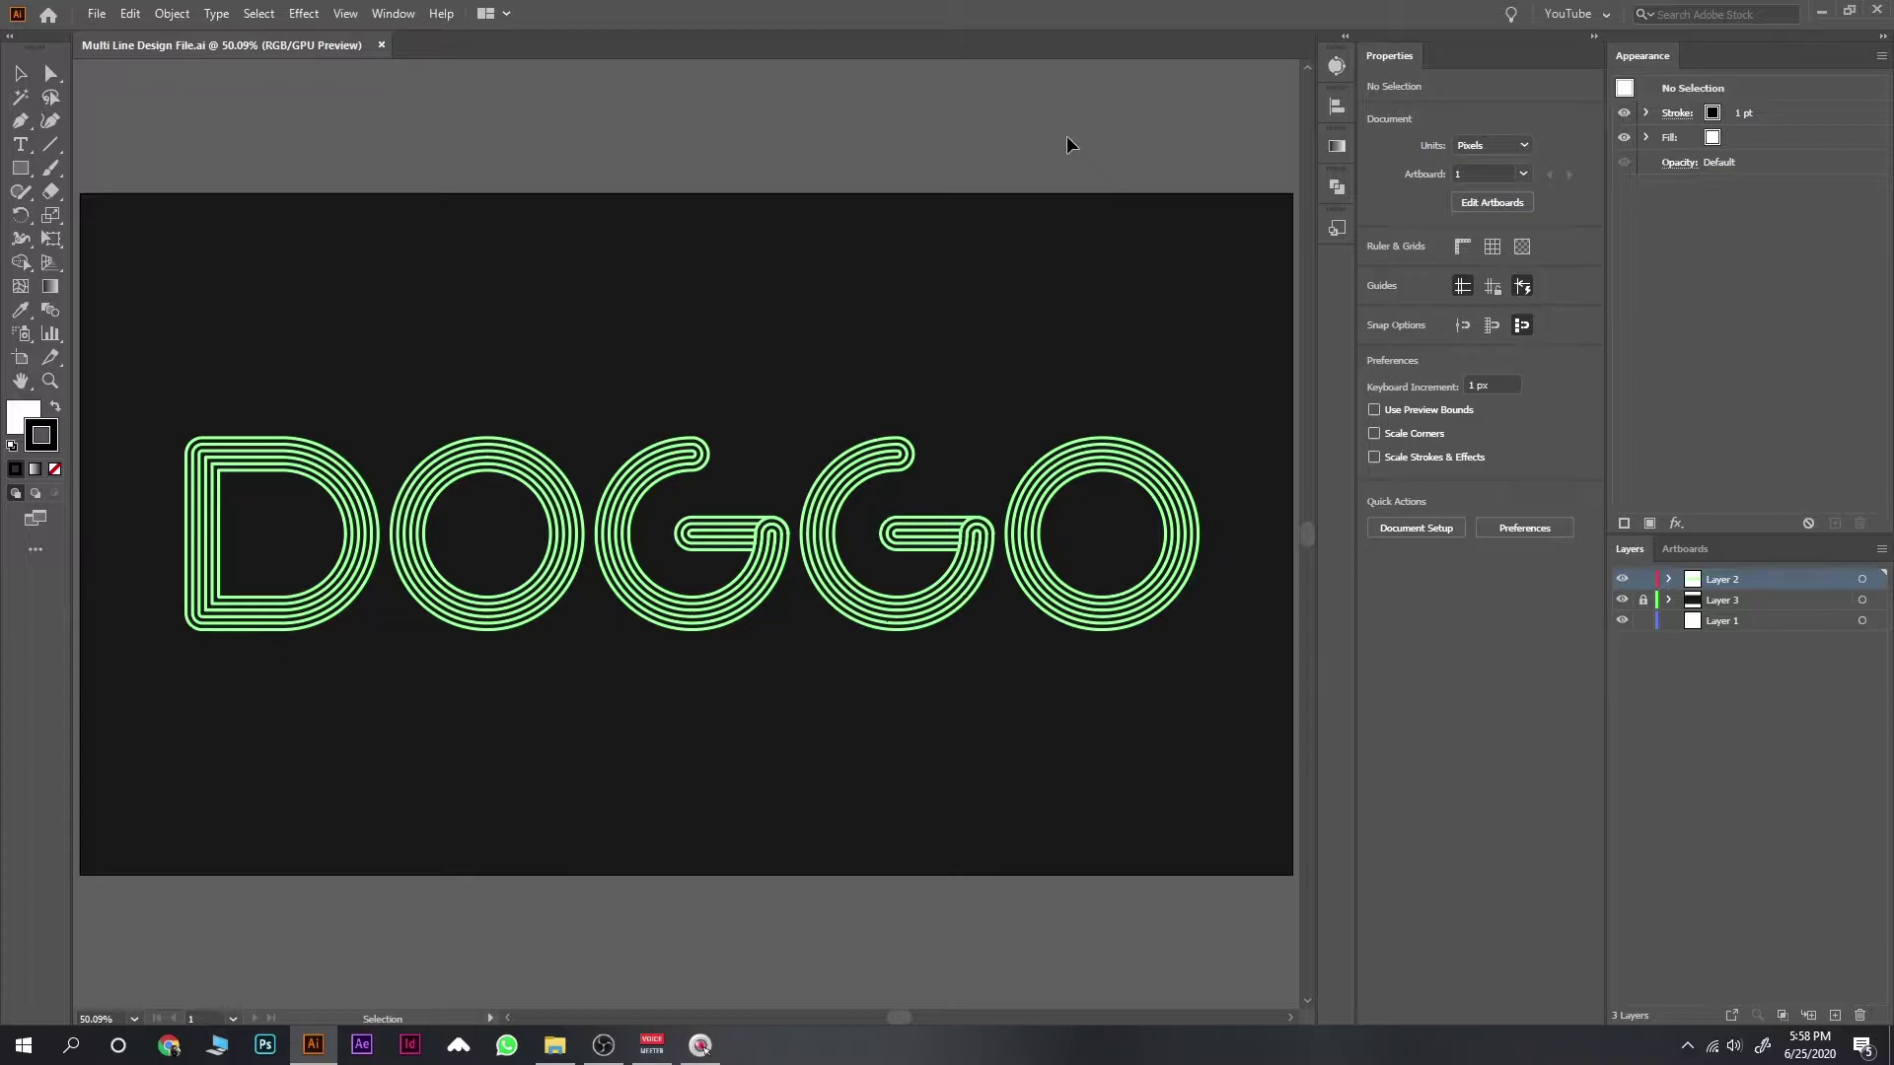
Step: Select the whole DOGGO lettering group and delete it, leaving an empty dark artboard
key("ctrl+equal")
key("ctrl+equal")
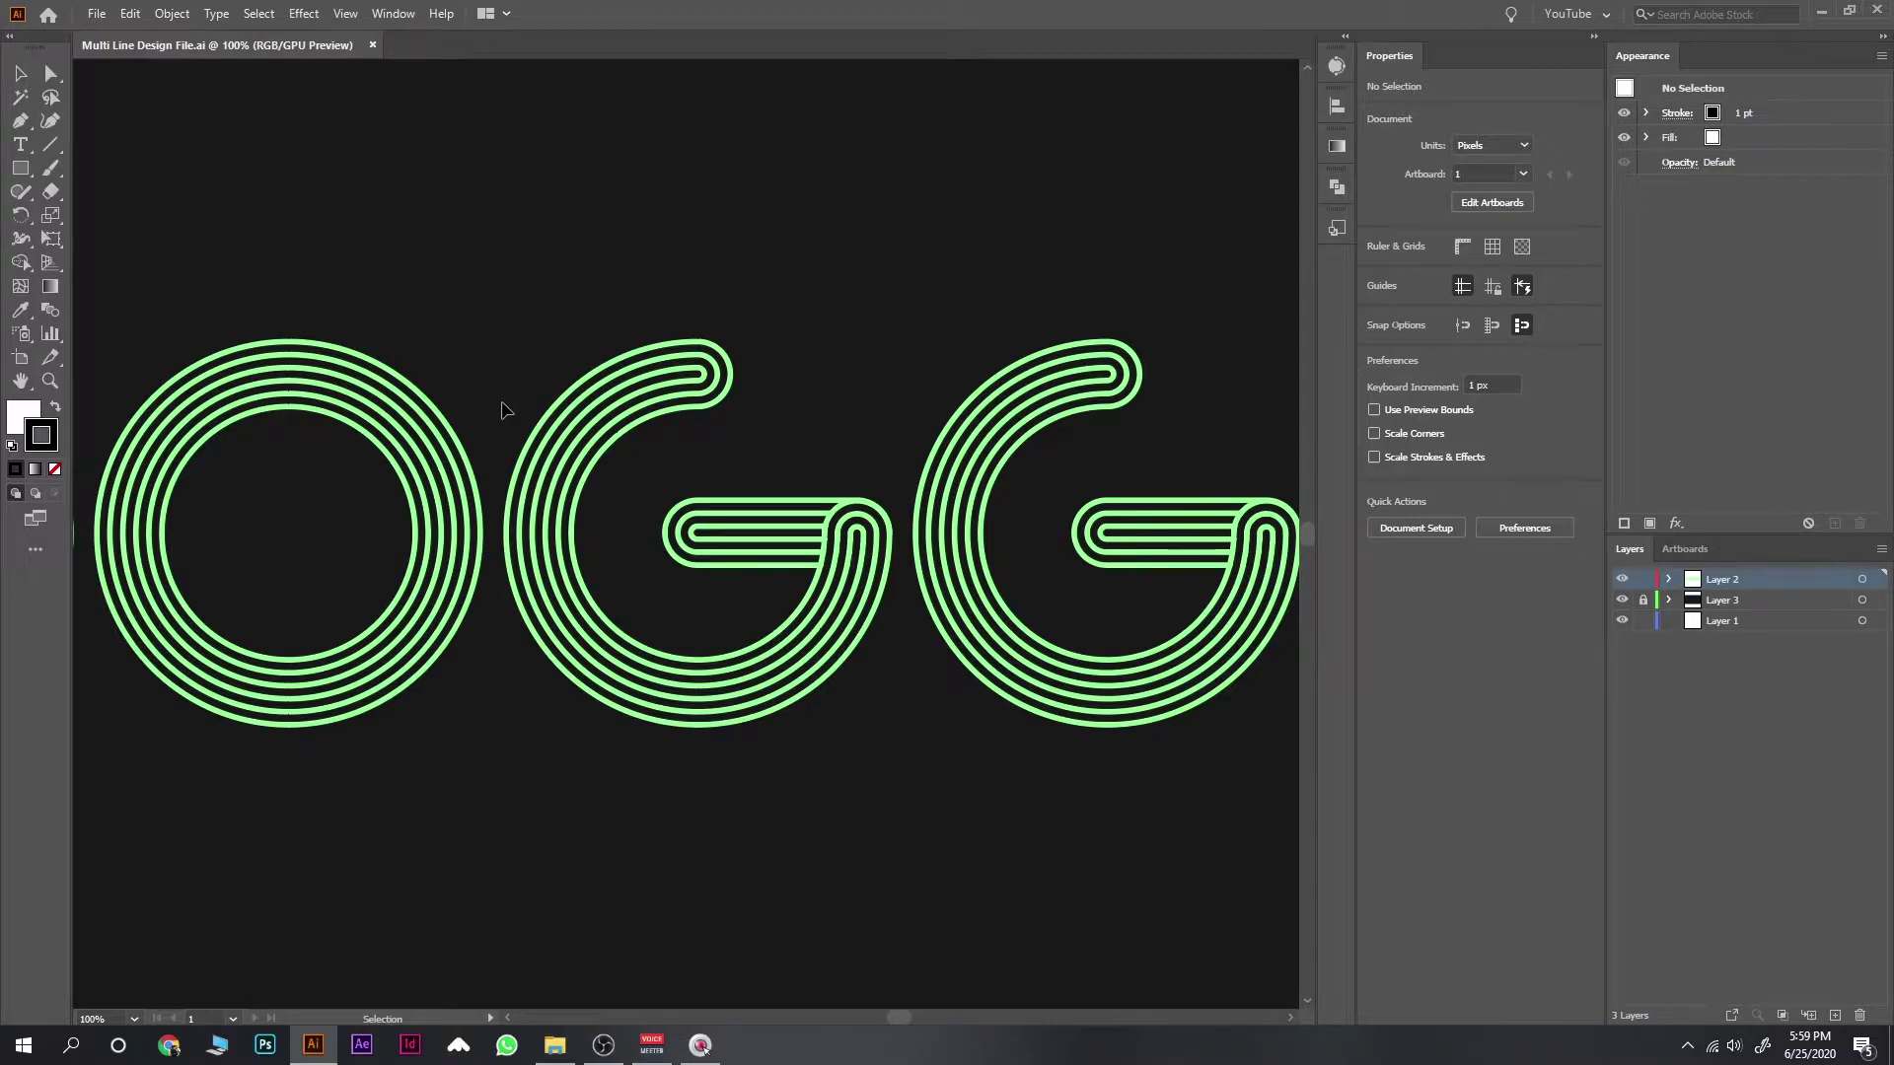
key("ctrl+0")
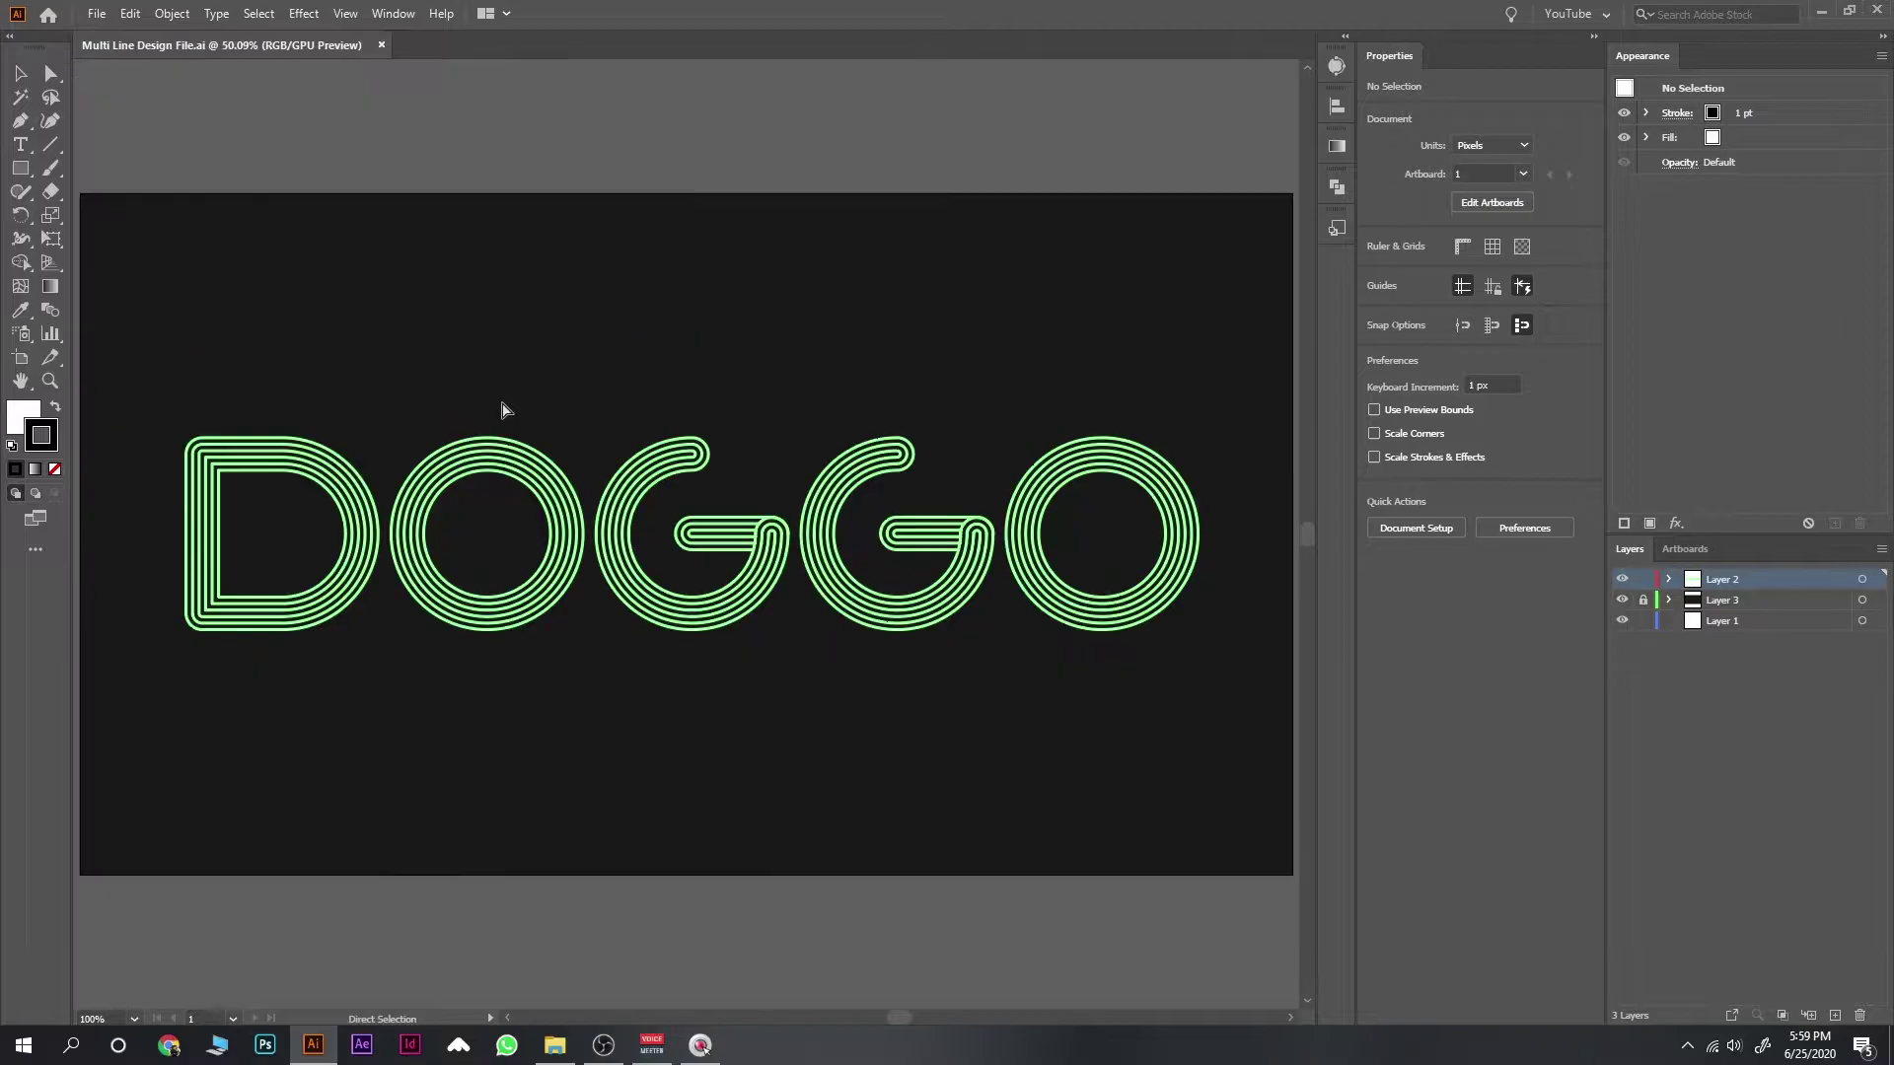
left_click_drag(1194, 327, 175, 740)
key("Delete")
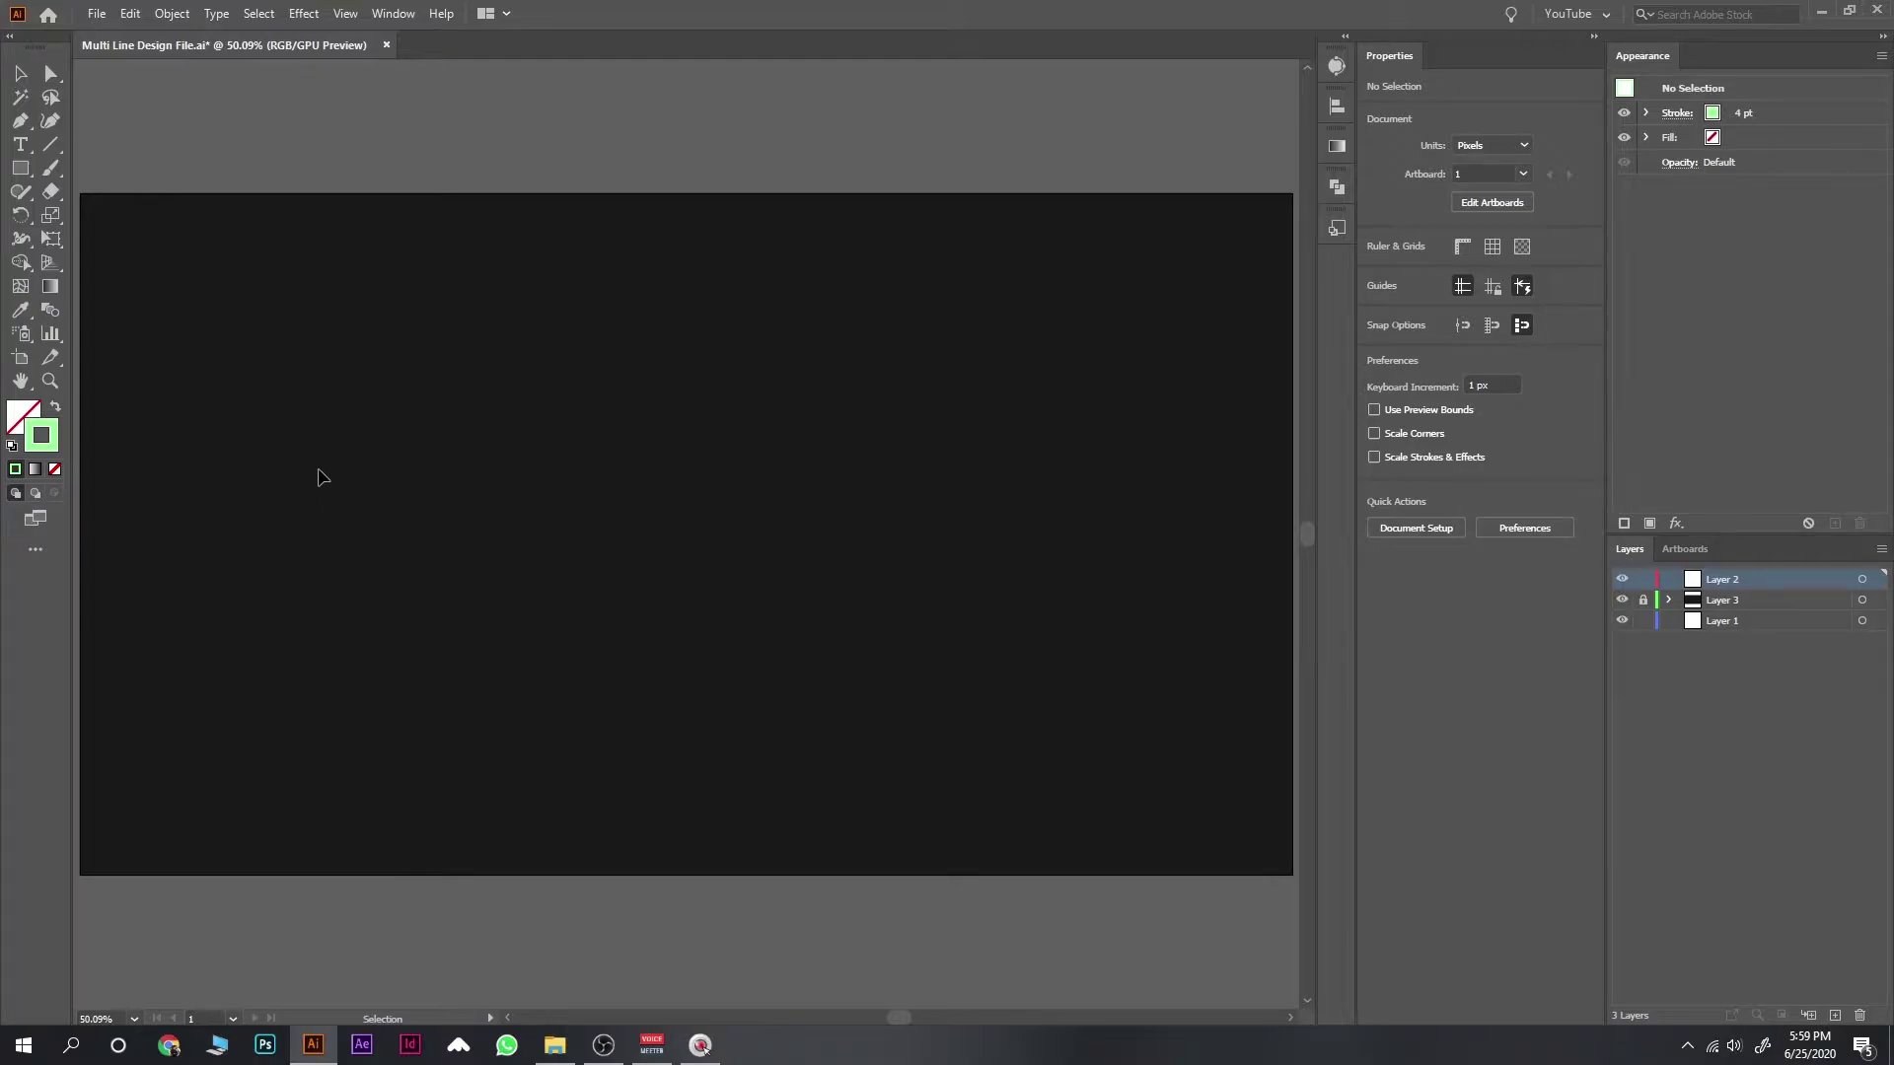
Step: Draw a short horizontal green line with the Pen tool on the artboard's left, then select it
key("p")
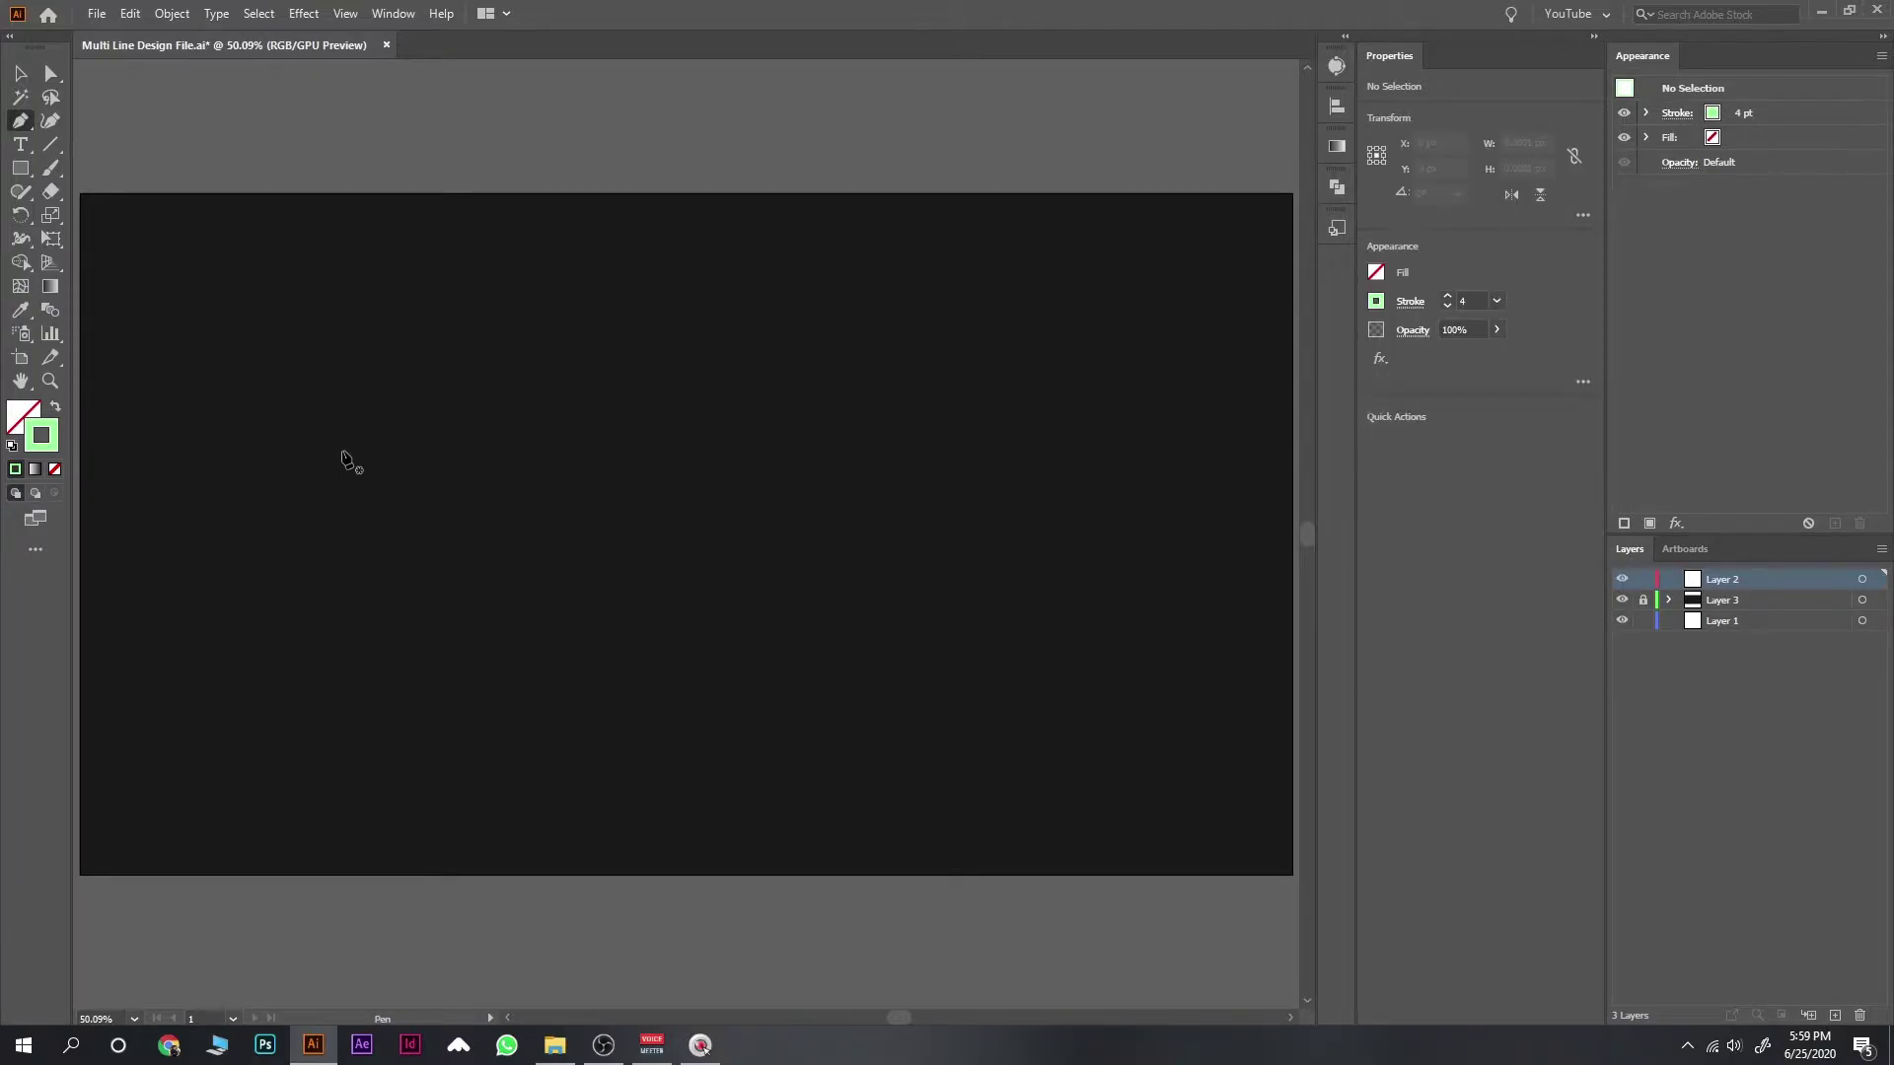
left_click(342, 452)
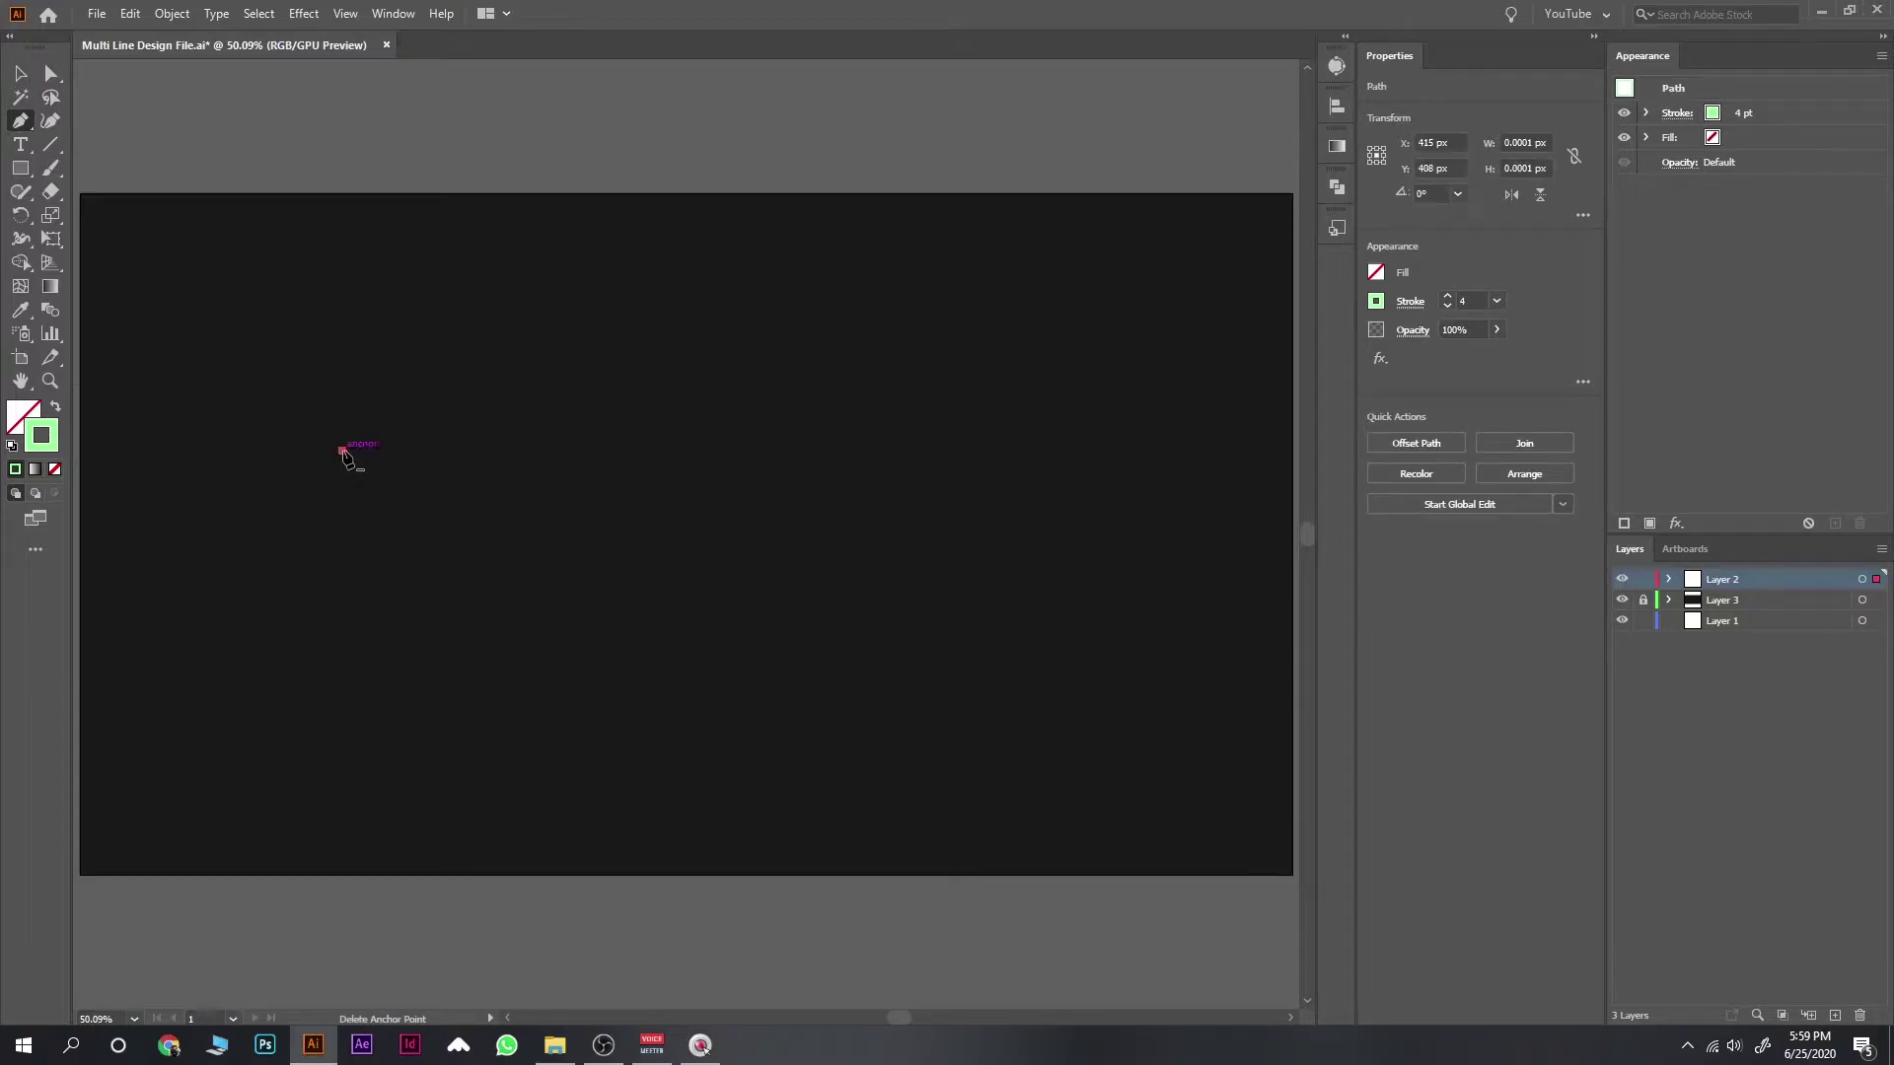
left_click(494, 451)
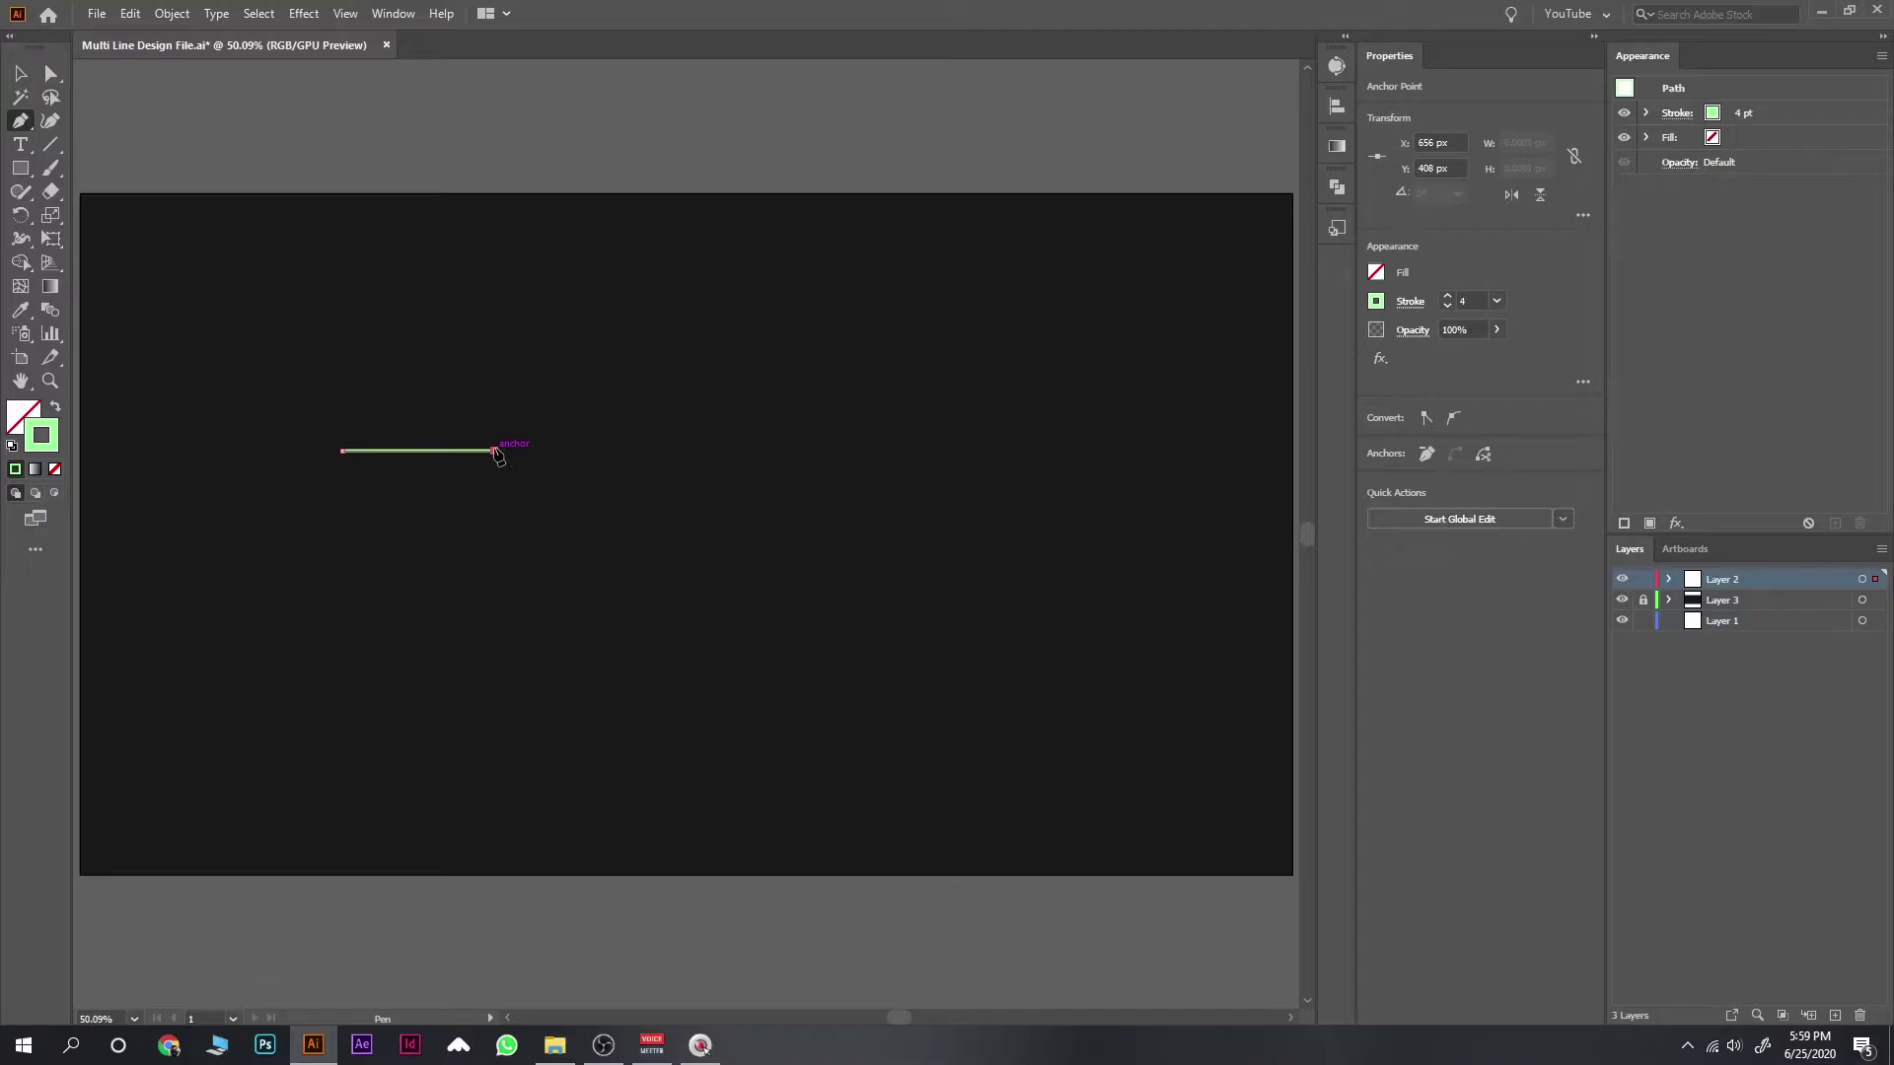
left_click(825, 314, "ctrl")
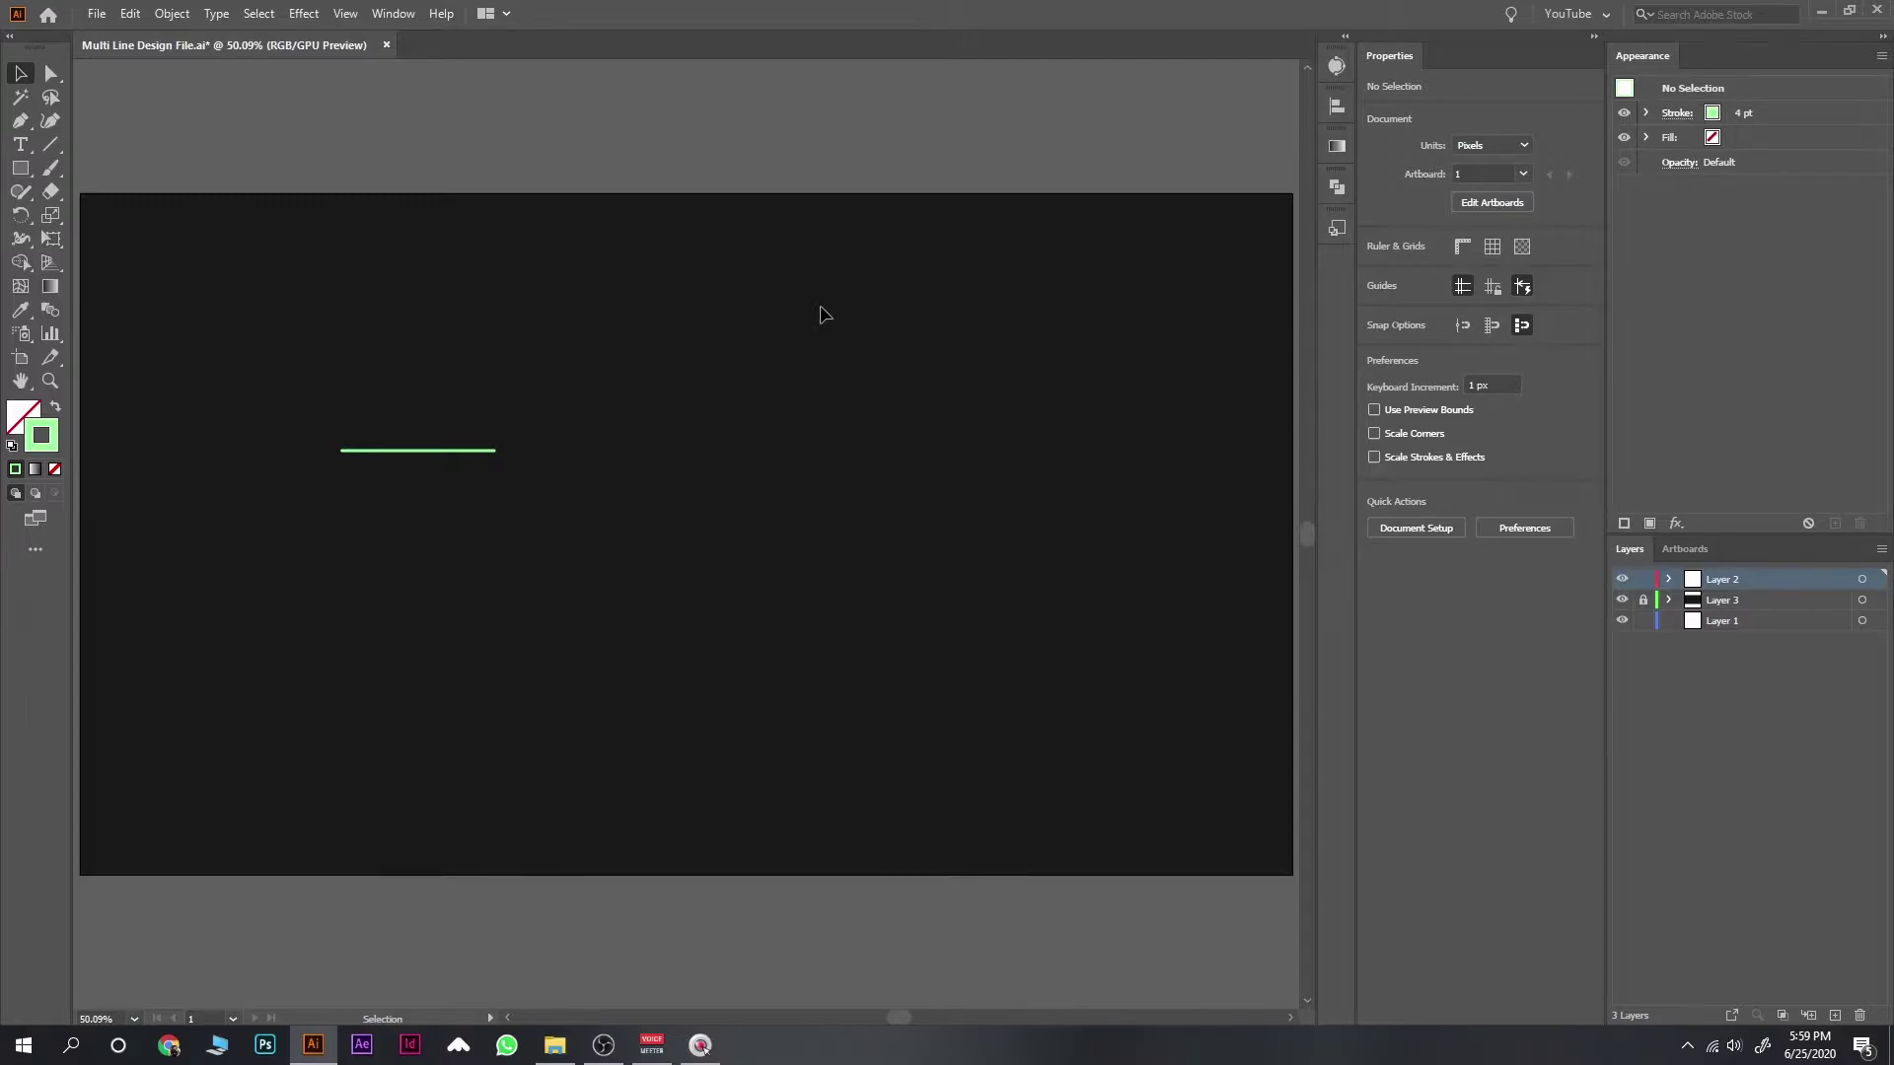
left_click_drag(795, 296, 345, 538)
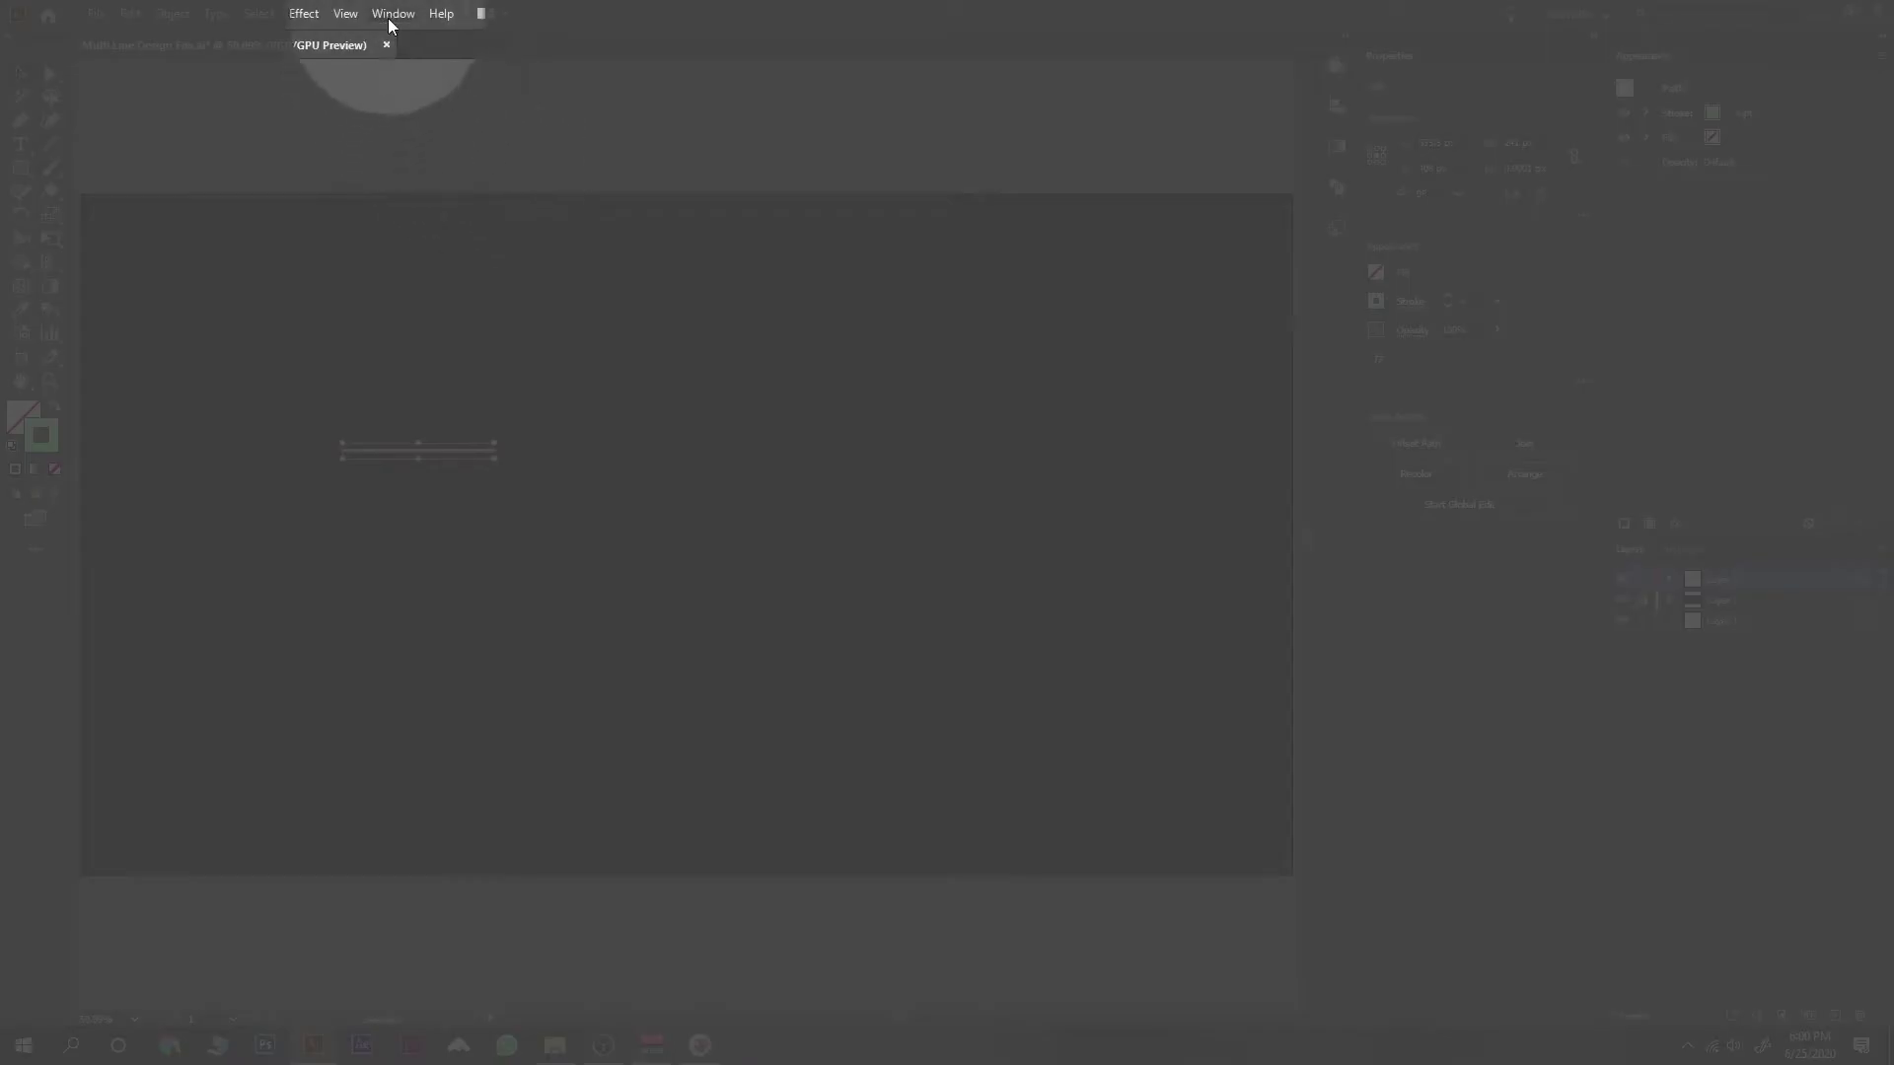
Step: Set the line's stroke weight to 10 pt in the Appearance panel
left_click(390, 14)
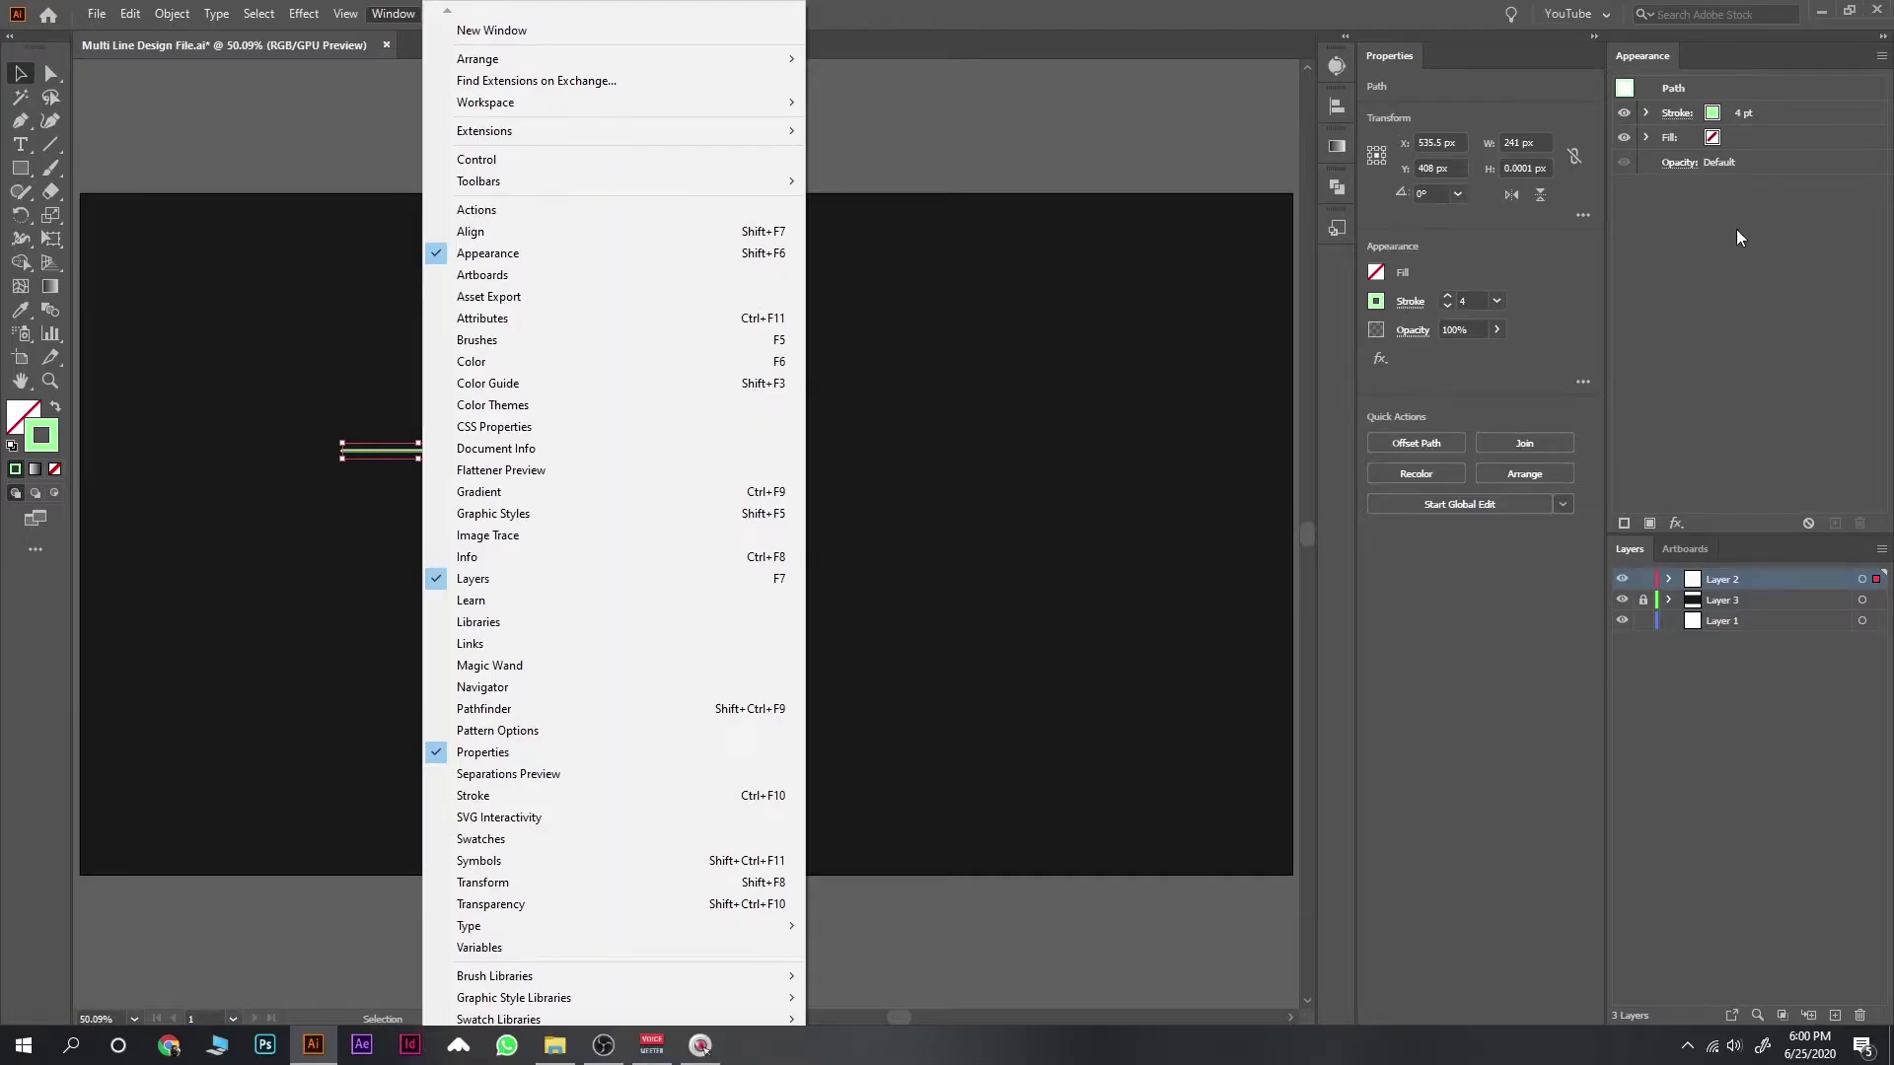
left_click(1738, 237)
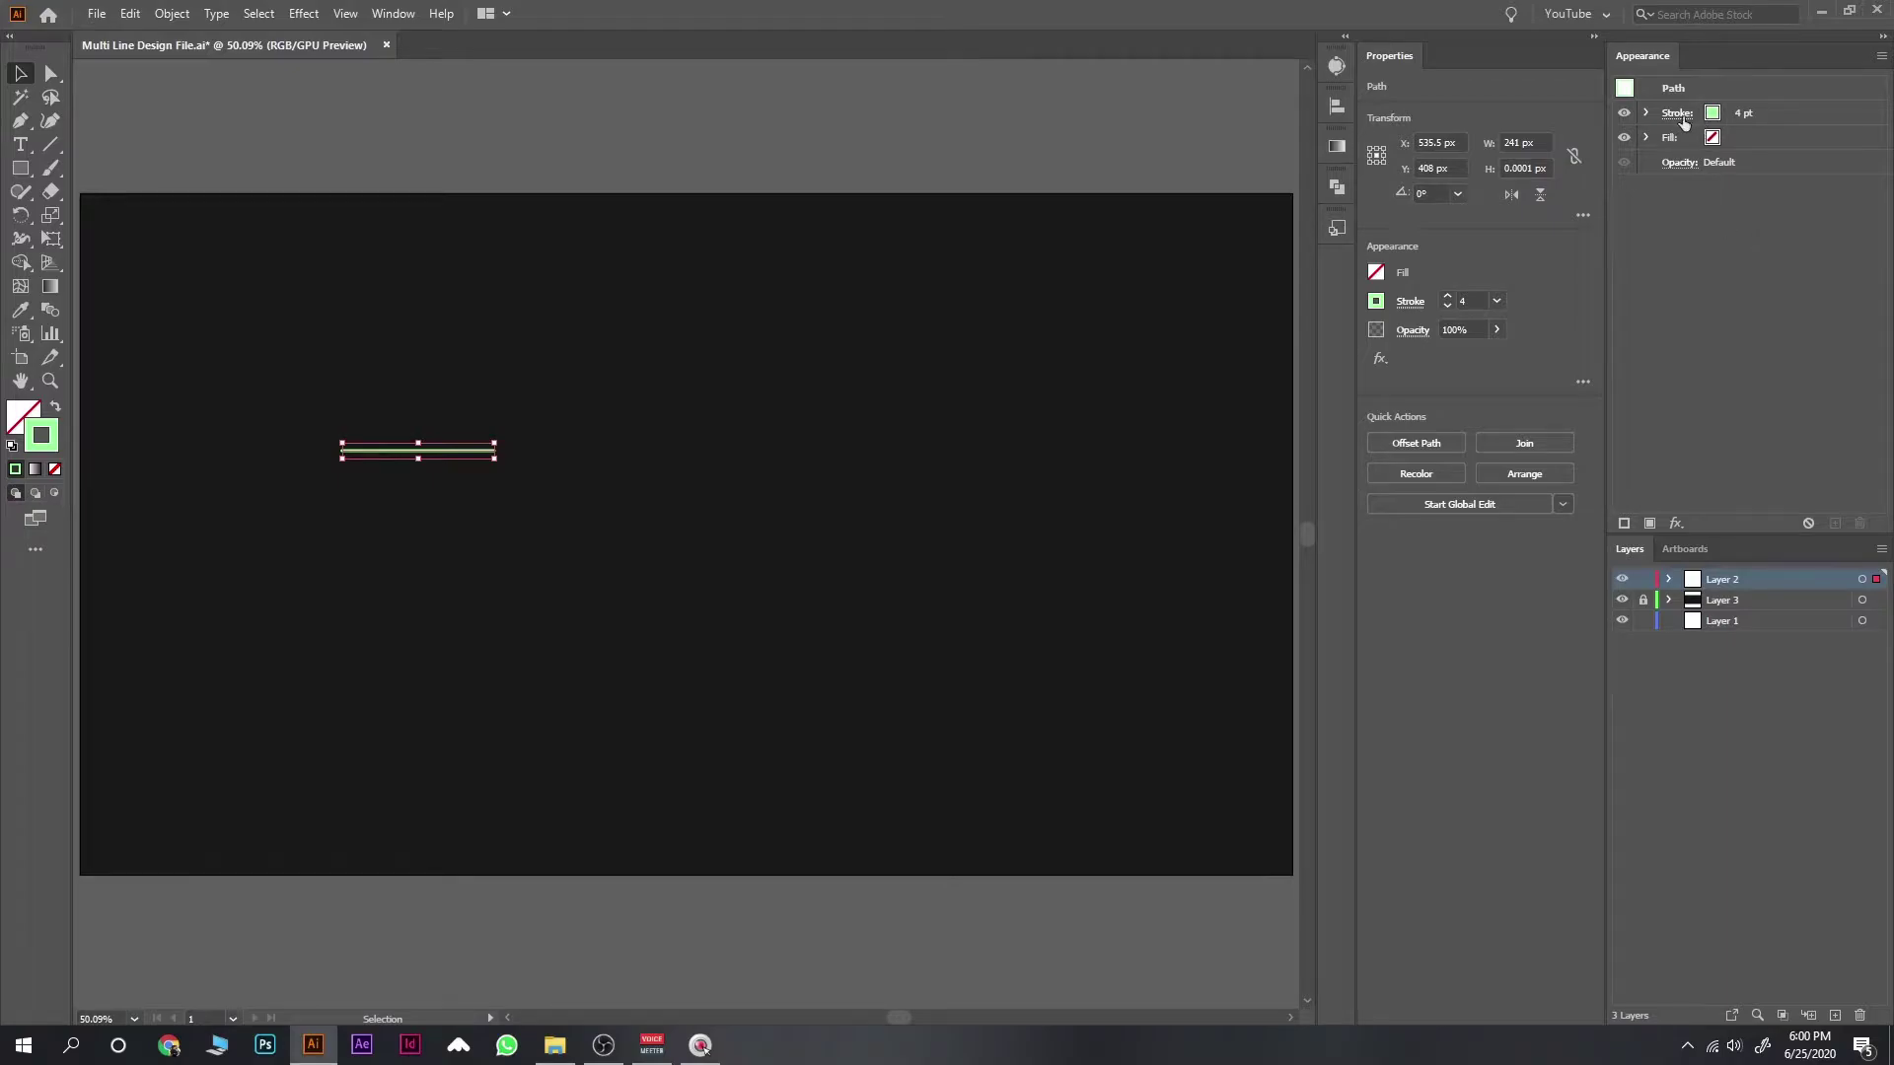
left_click(1741, 119)
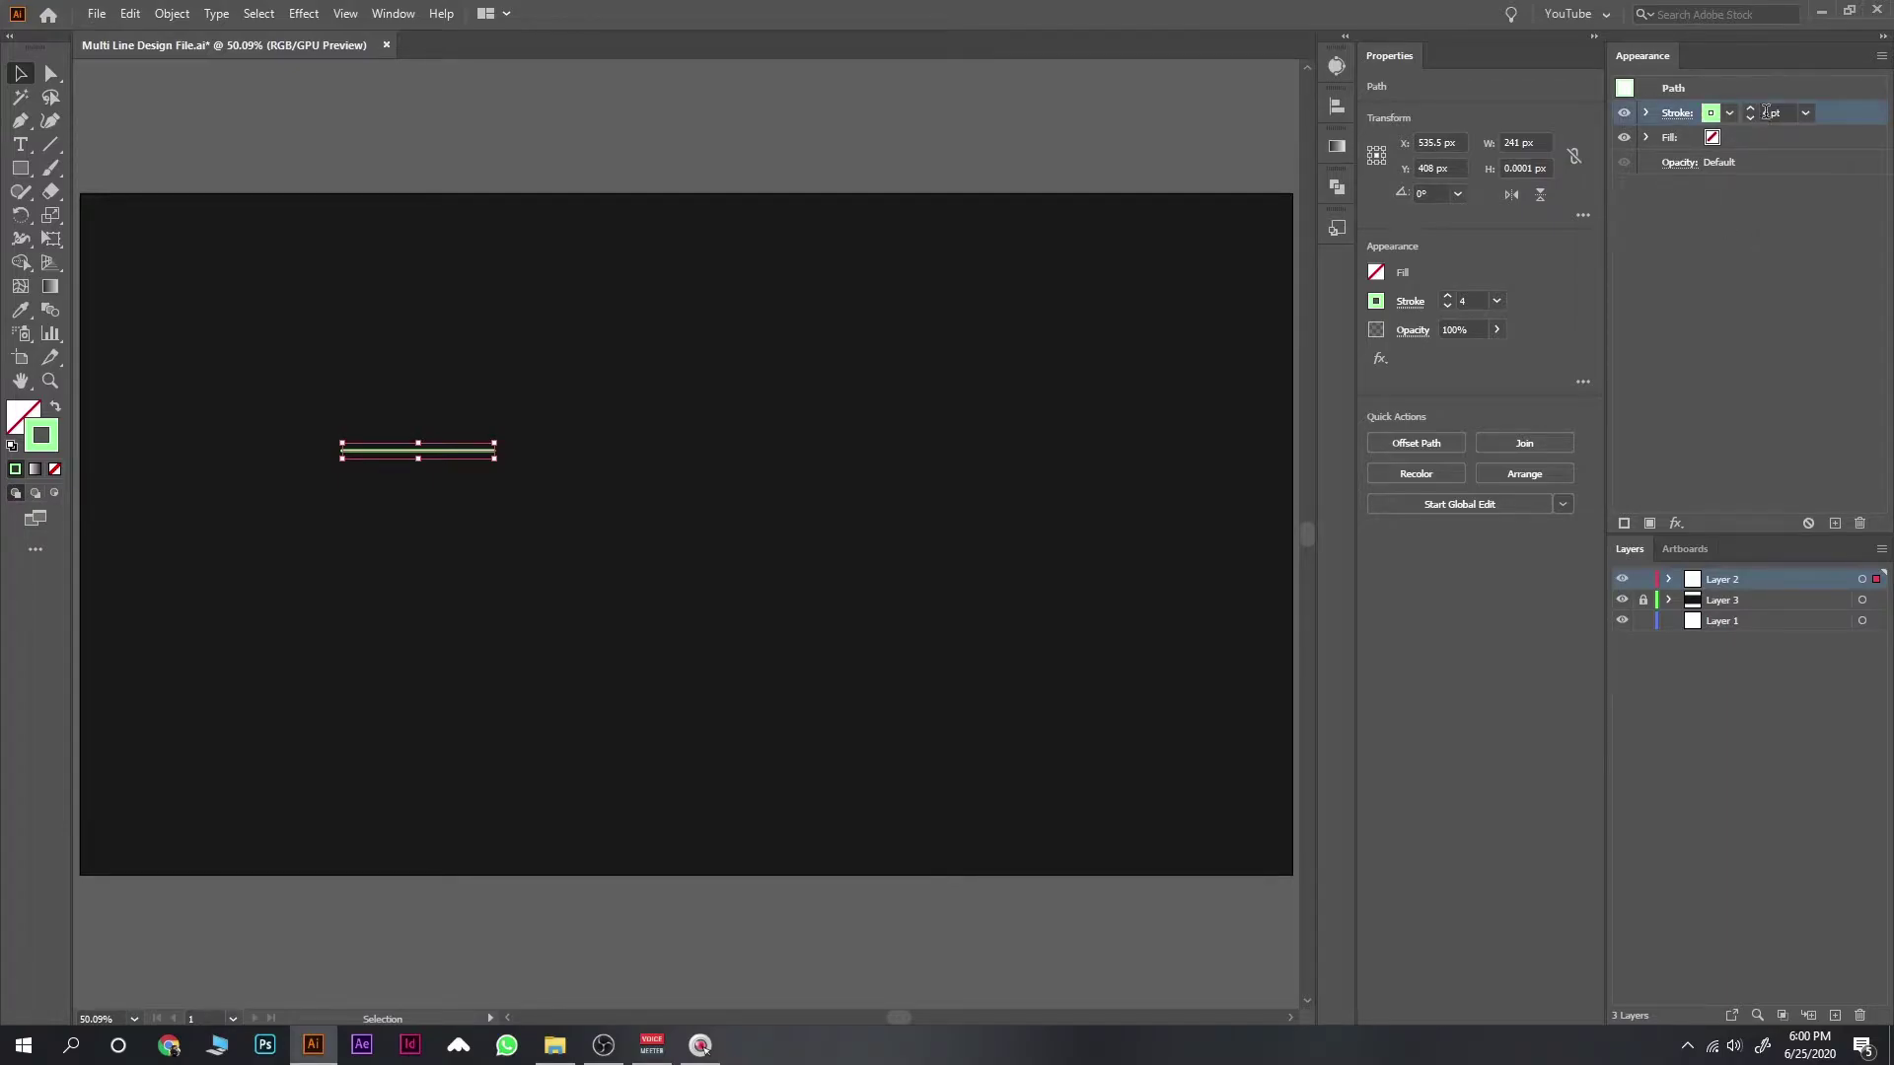
left_click(1773, 112)
type("10")
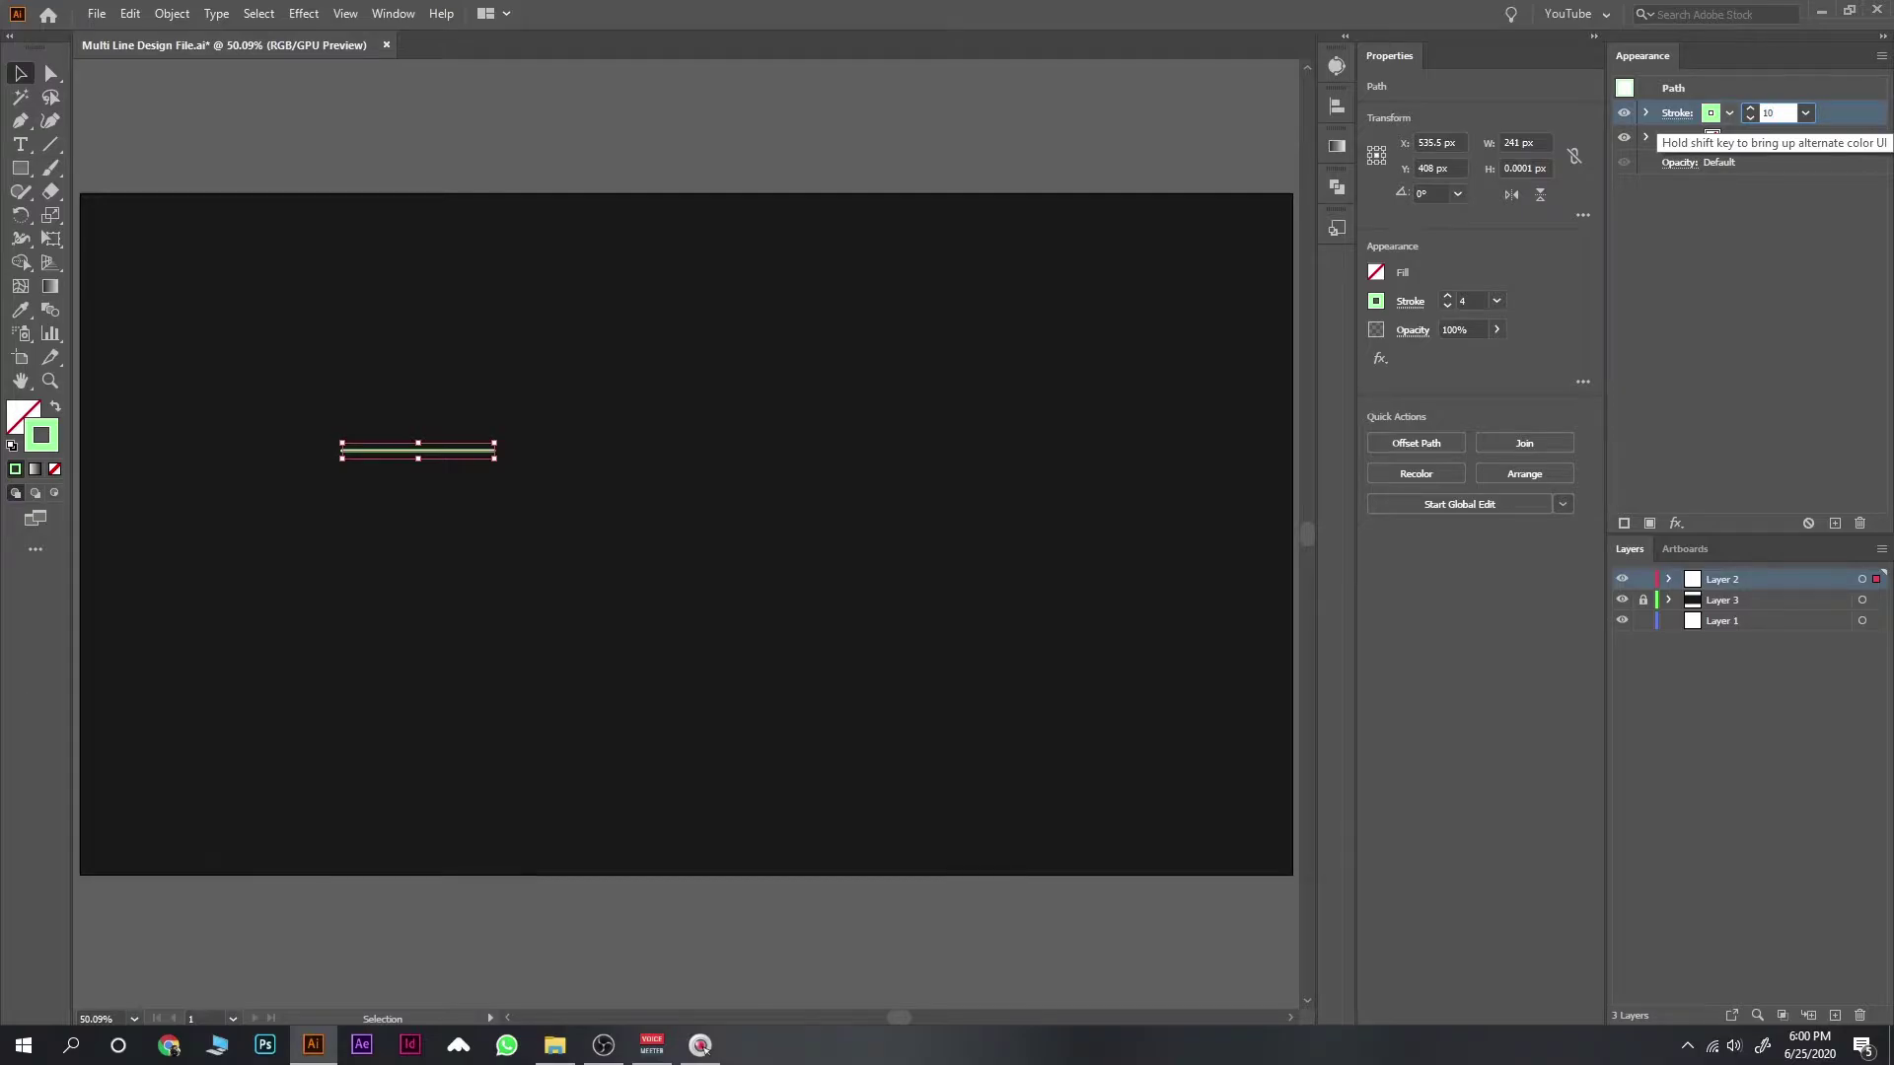
key("Return")
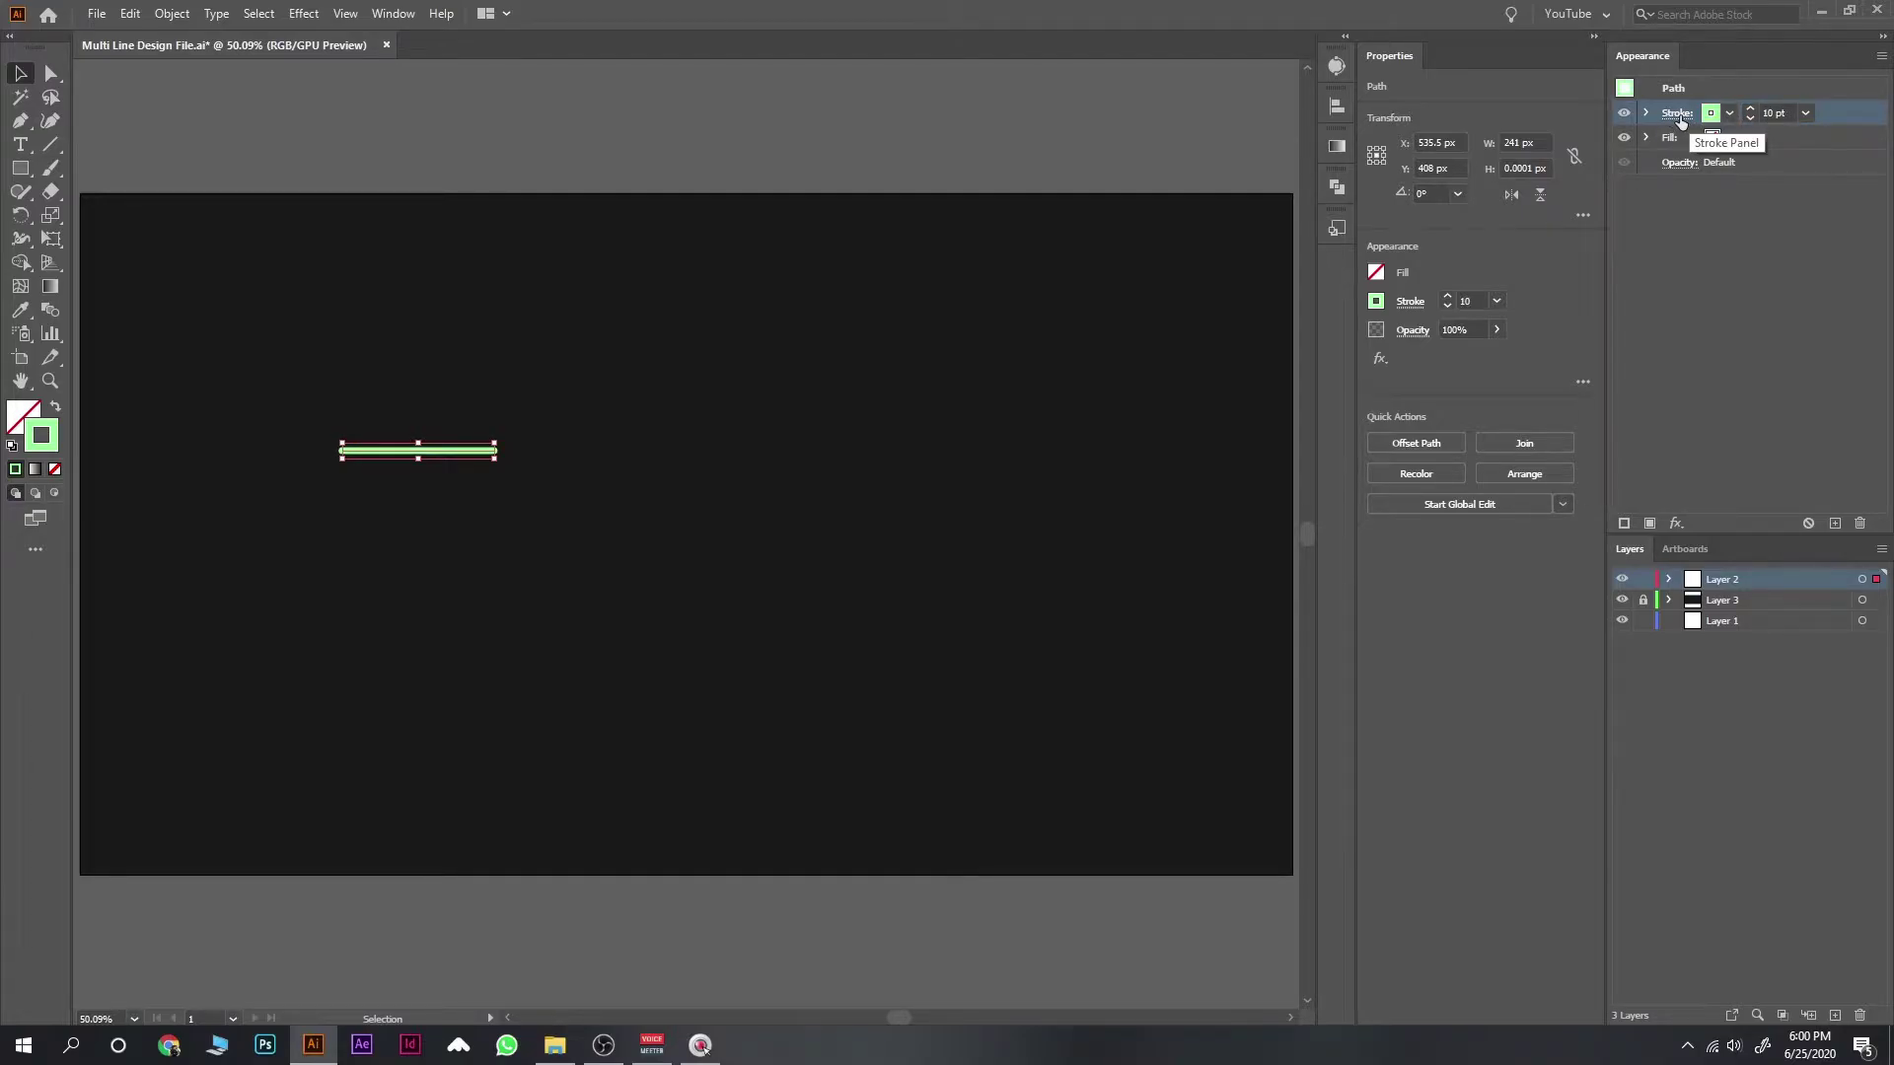
Step: Give the stroke a Round Join, undoing an accidentally added second stroke
left_click(1677, 114)
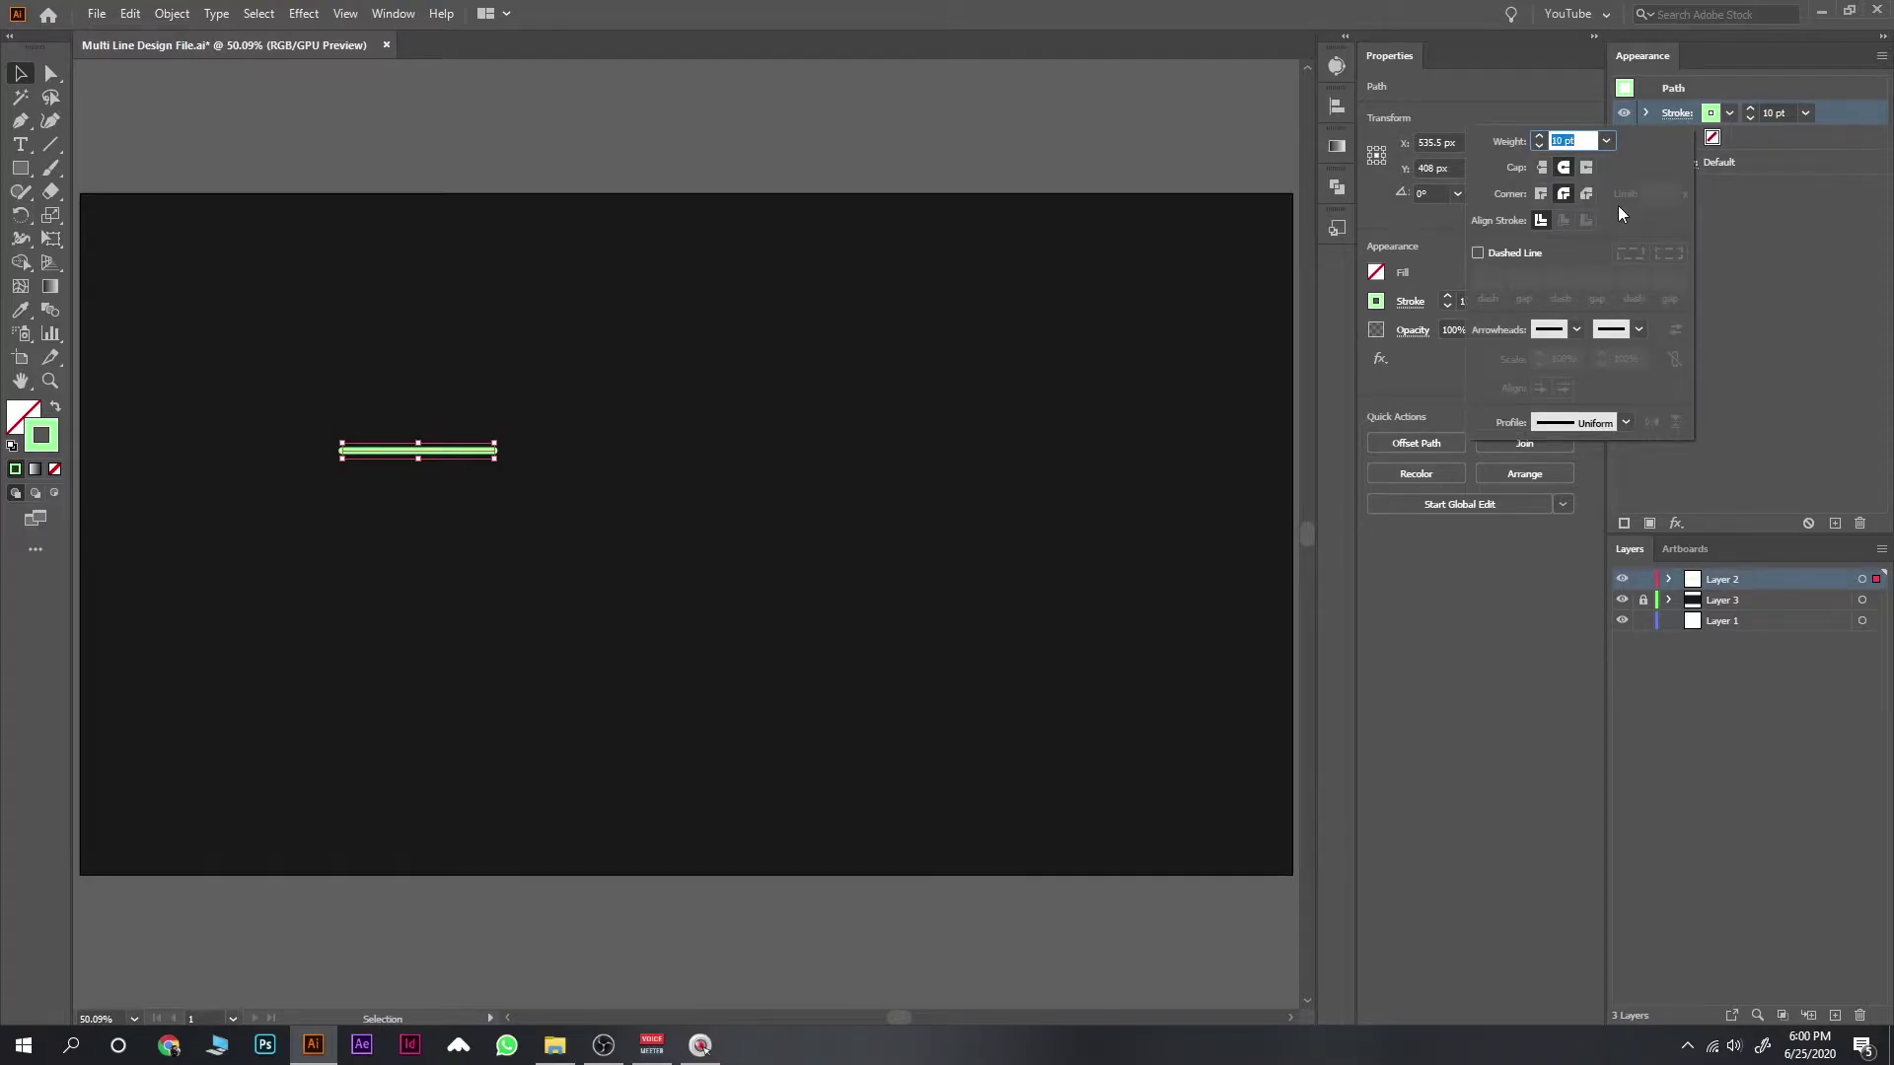
left_click(1564, 194)
left_click(1754, 194)
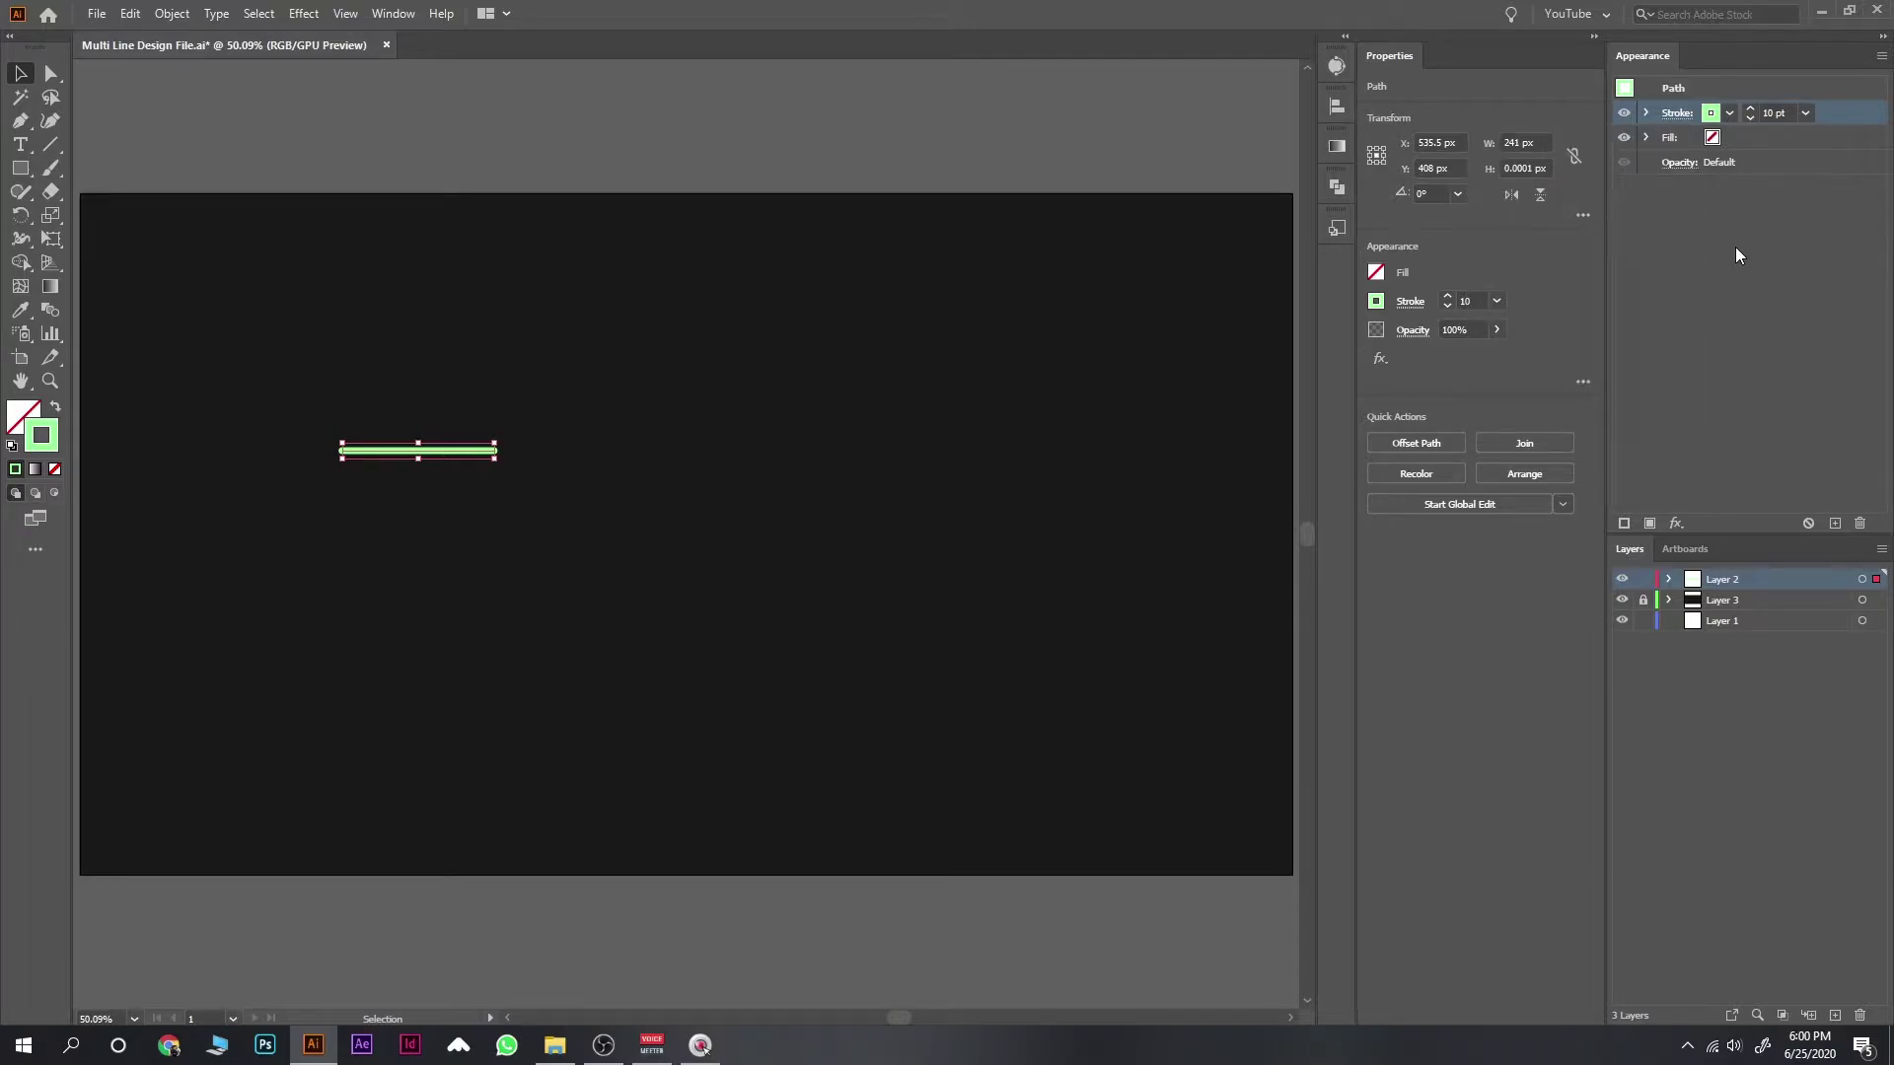
left_click(1624, 524)
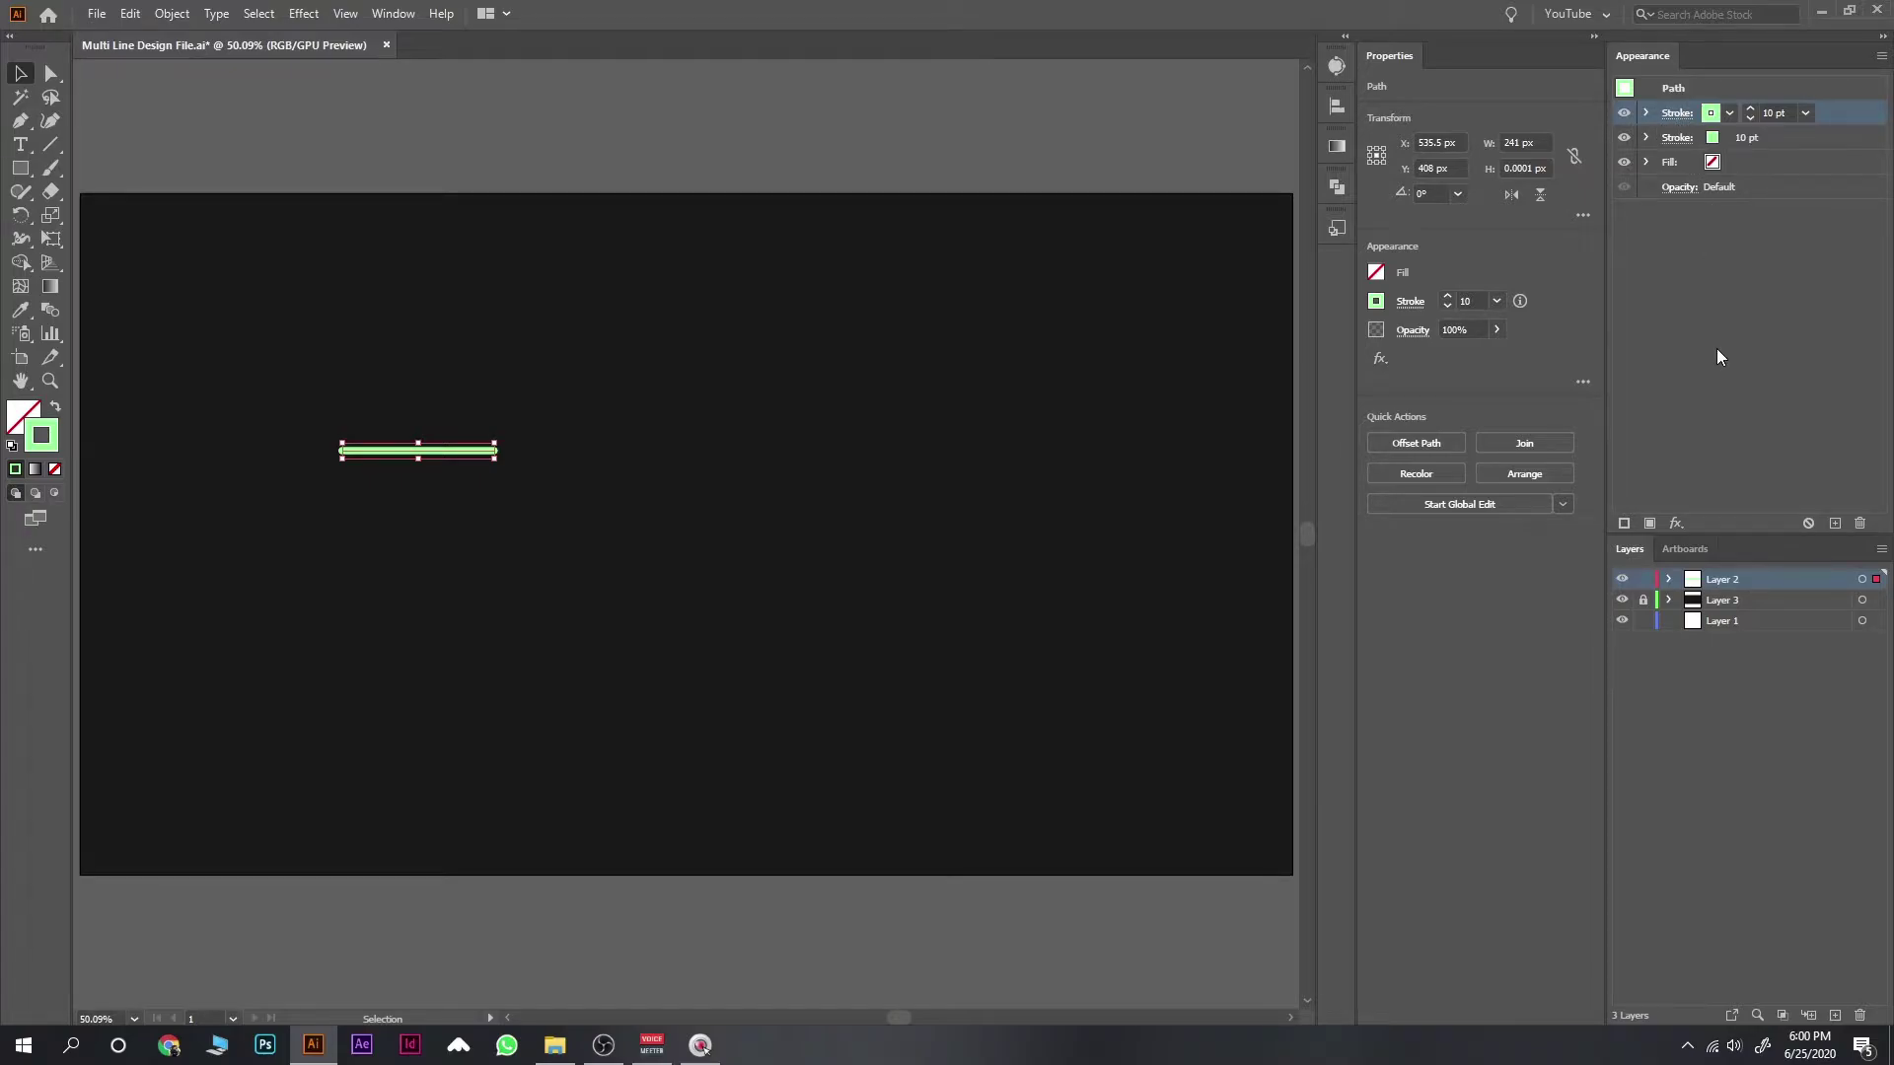
key("ctrl+z")
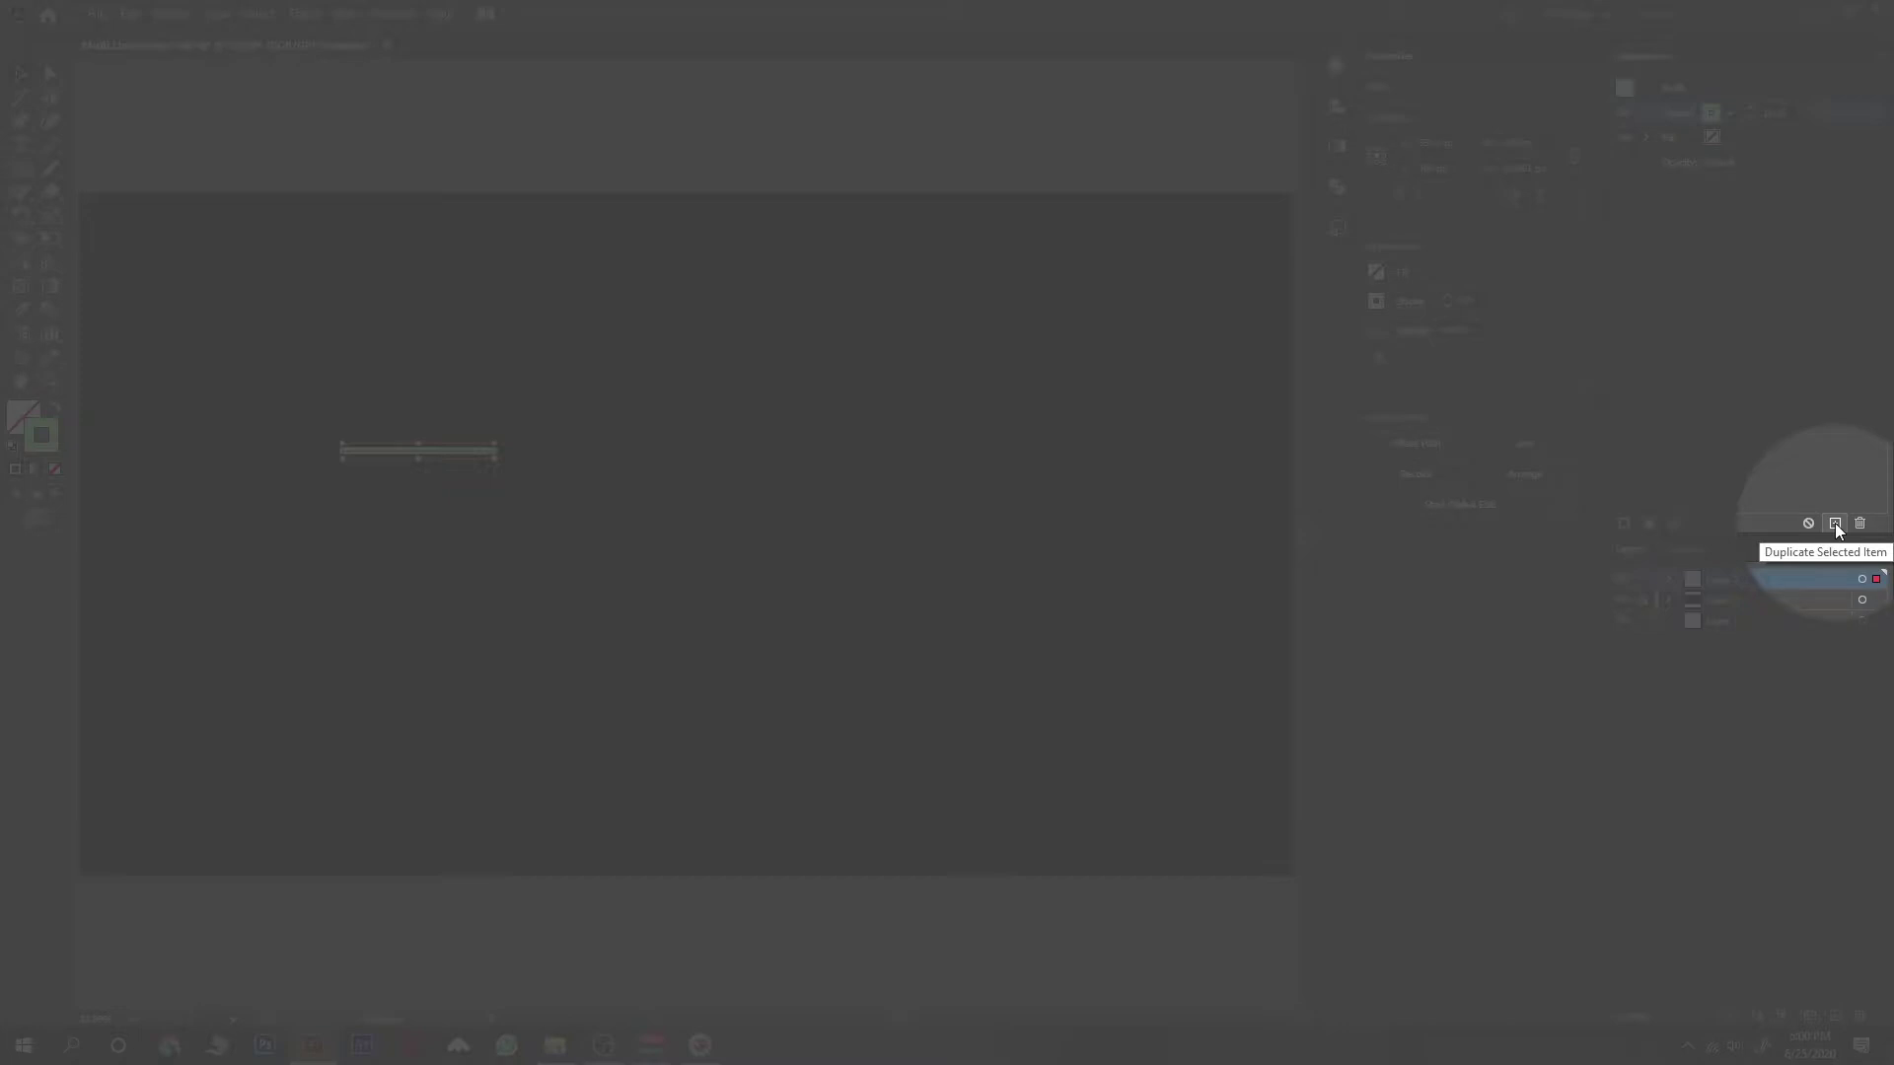
Step: Duplicate the stroke and set the copy to 30 pt
left_click(1835, 523)
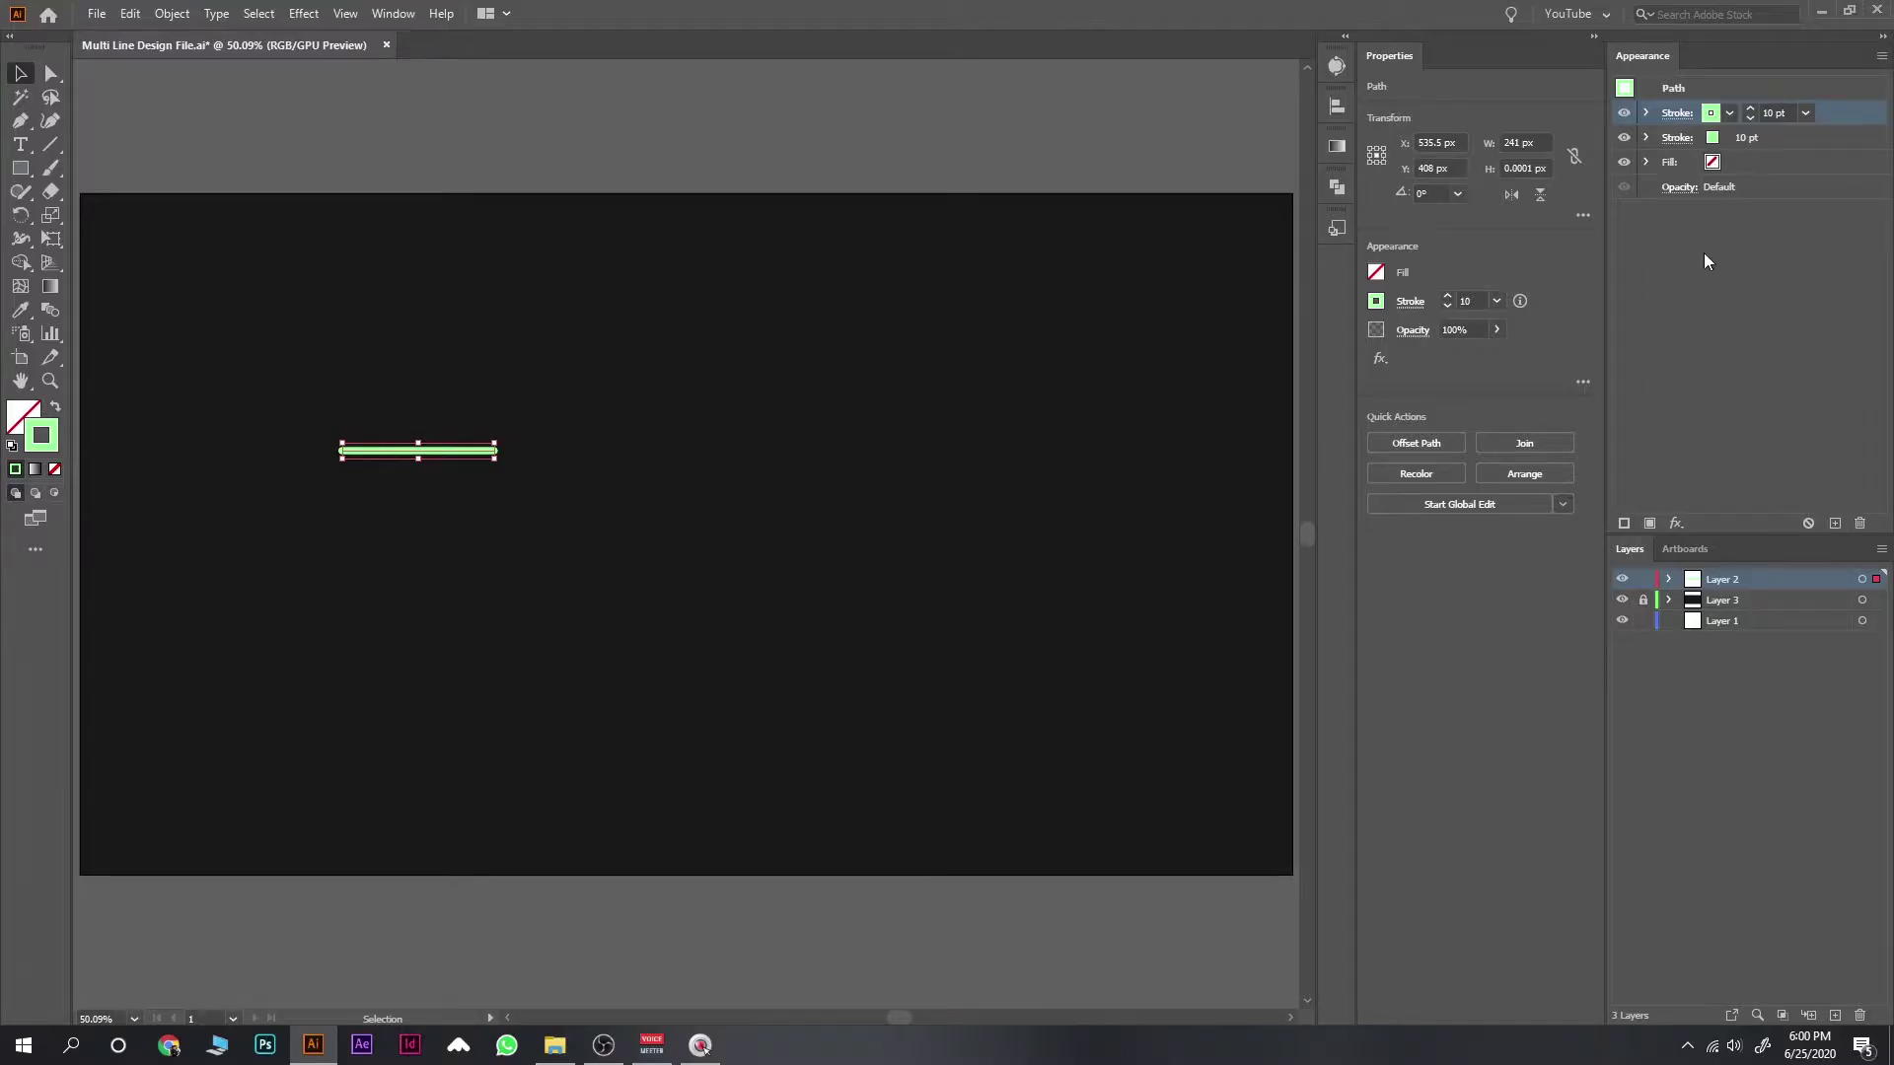
left_click(1738, 138)
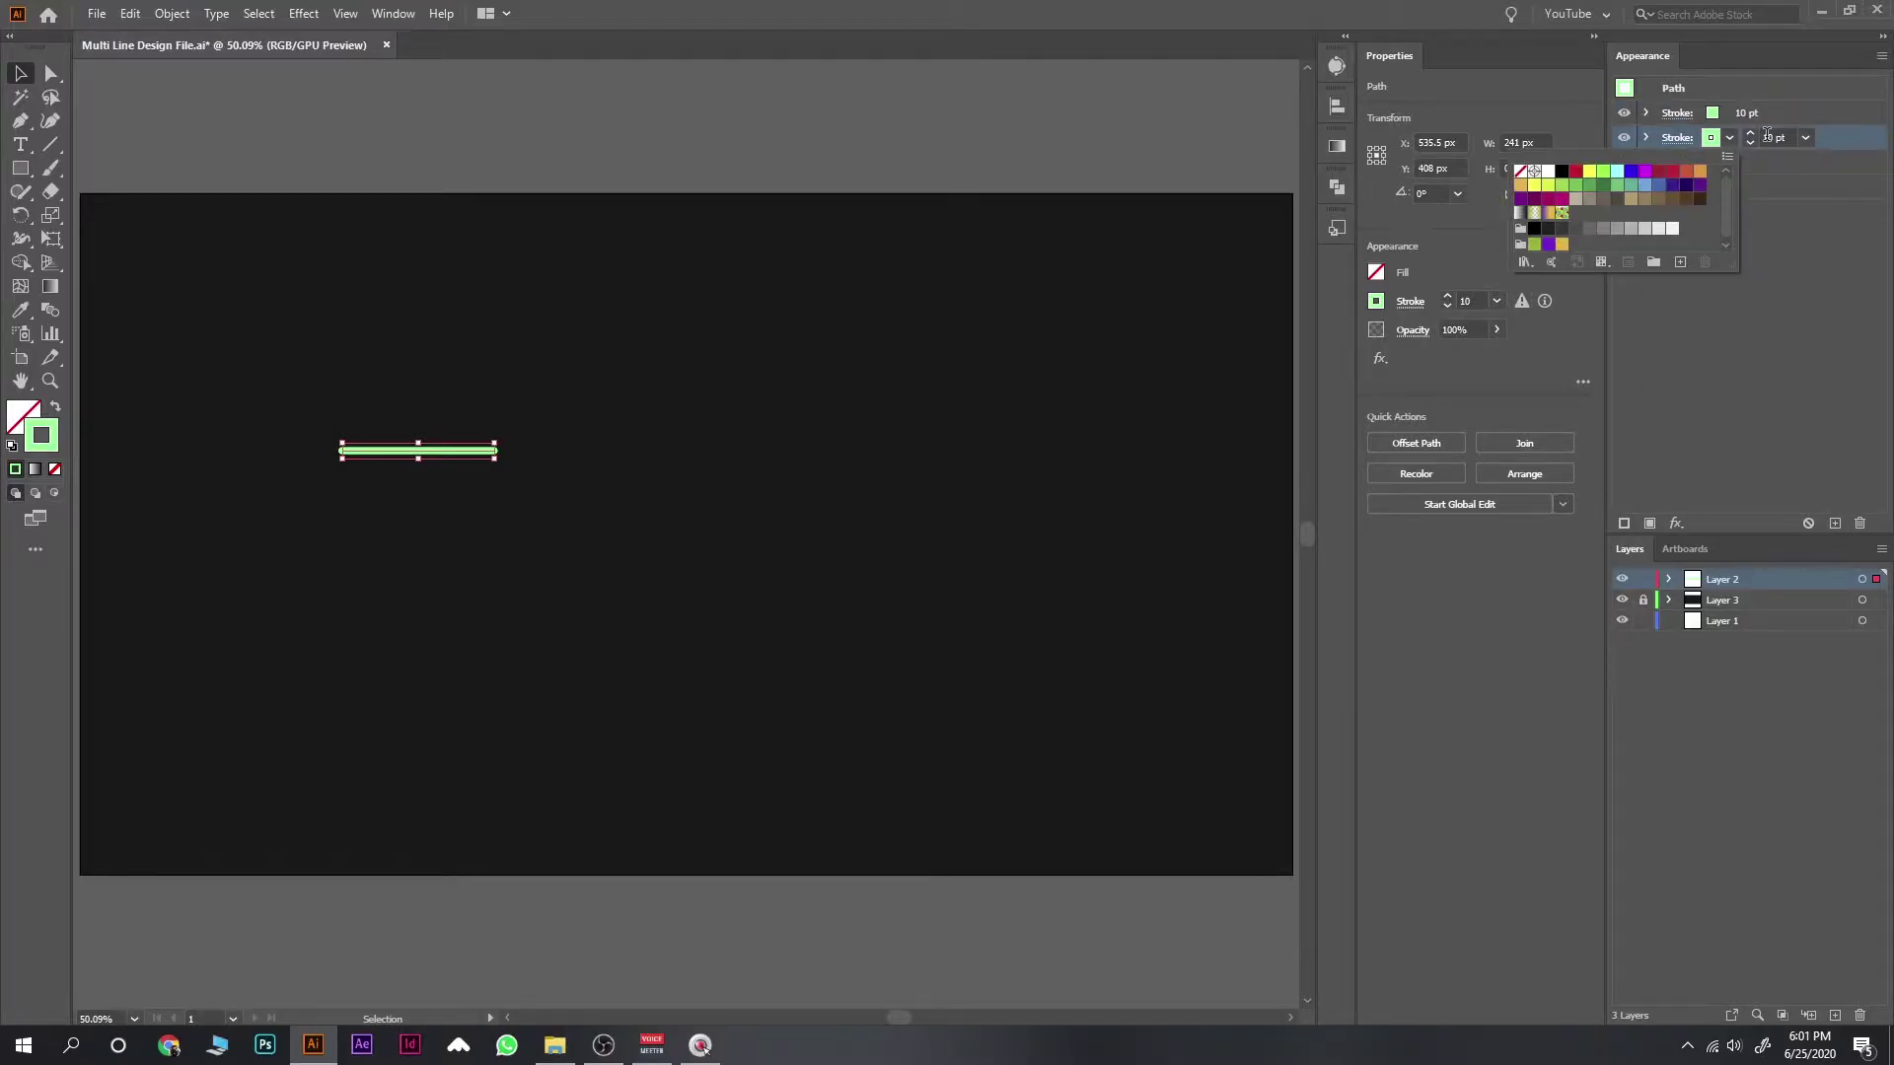
left_click(1773, 145)
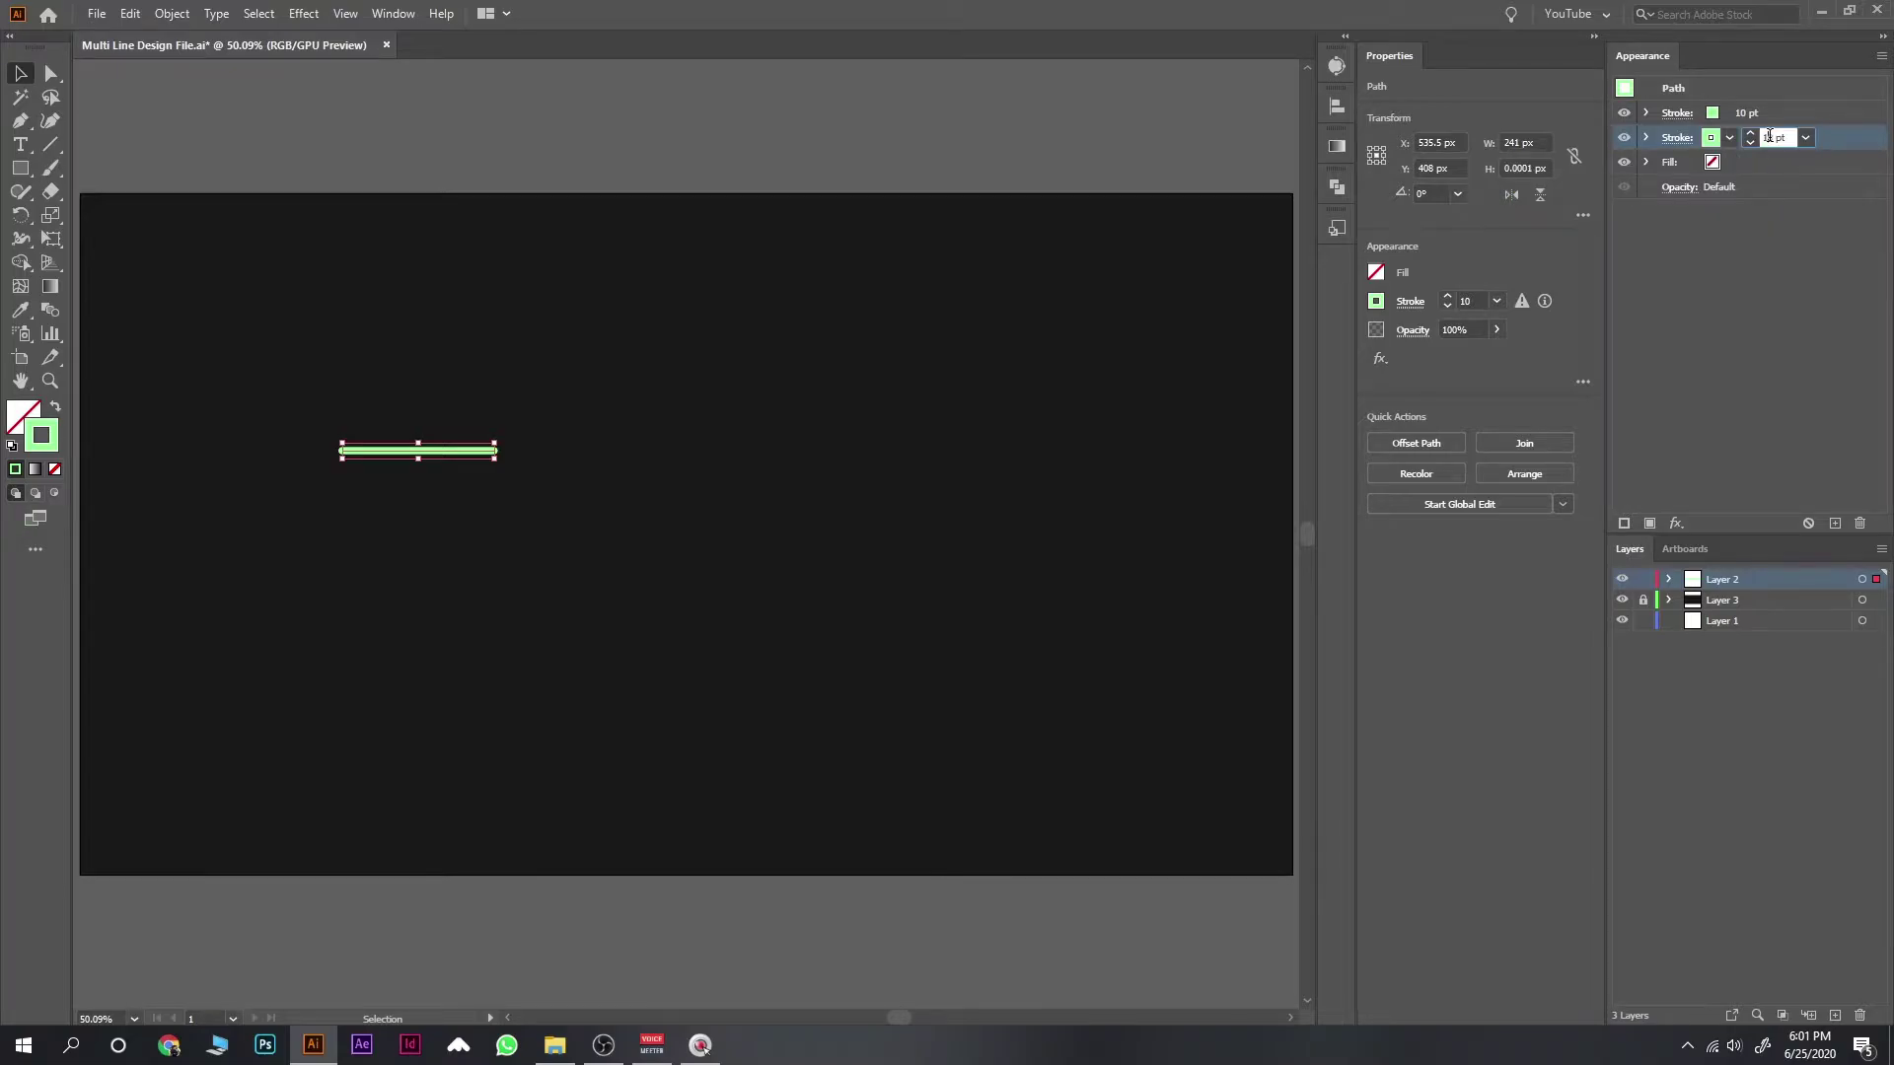
type("3")
key("Return")
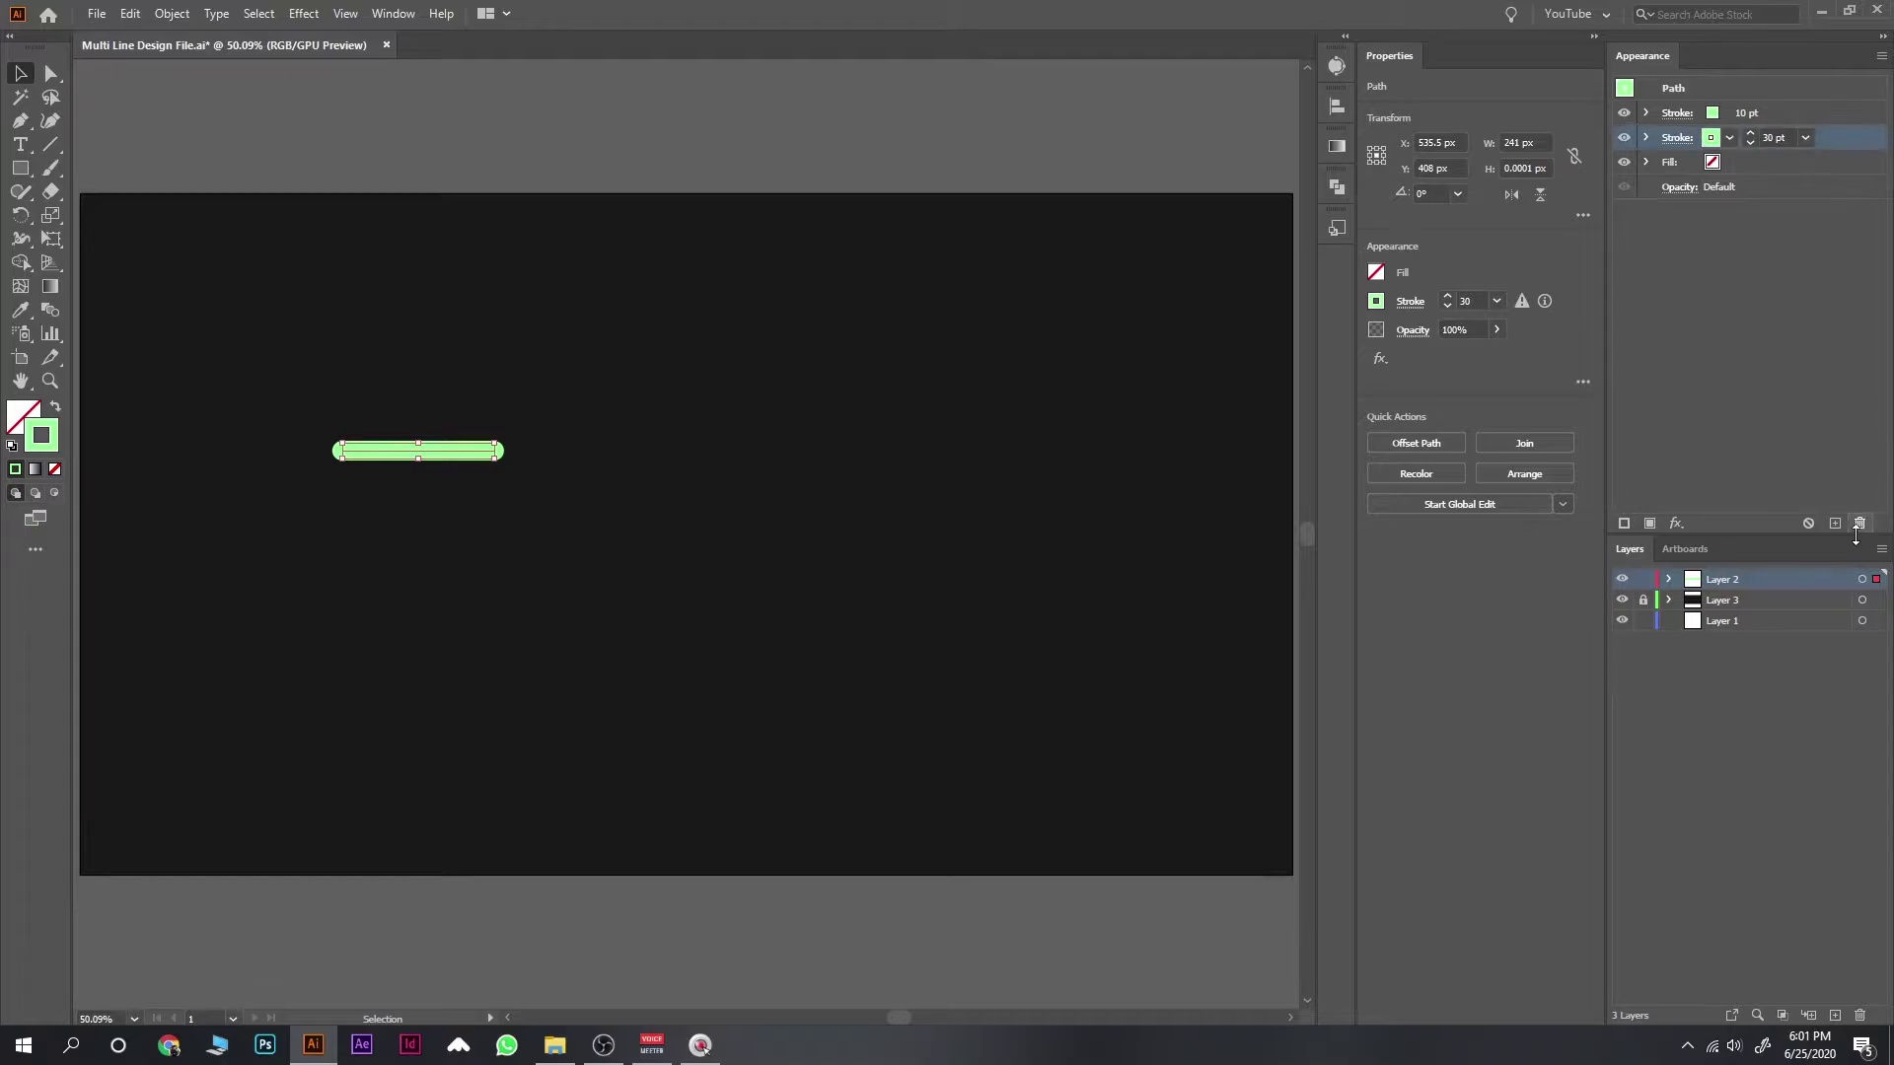
Step: Add a third stroke at 50 pt and bring up the Graphic Styles panel
left_click(1835, 524)
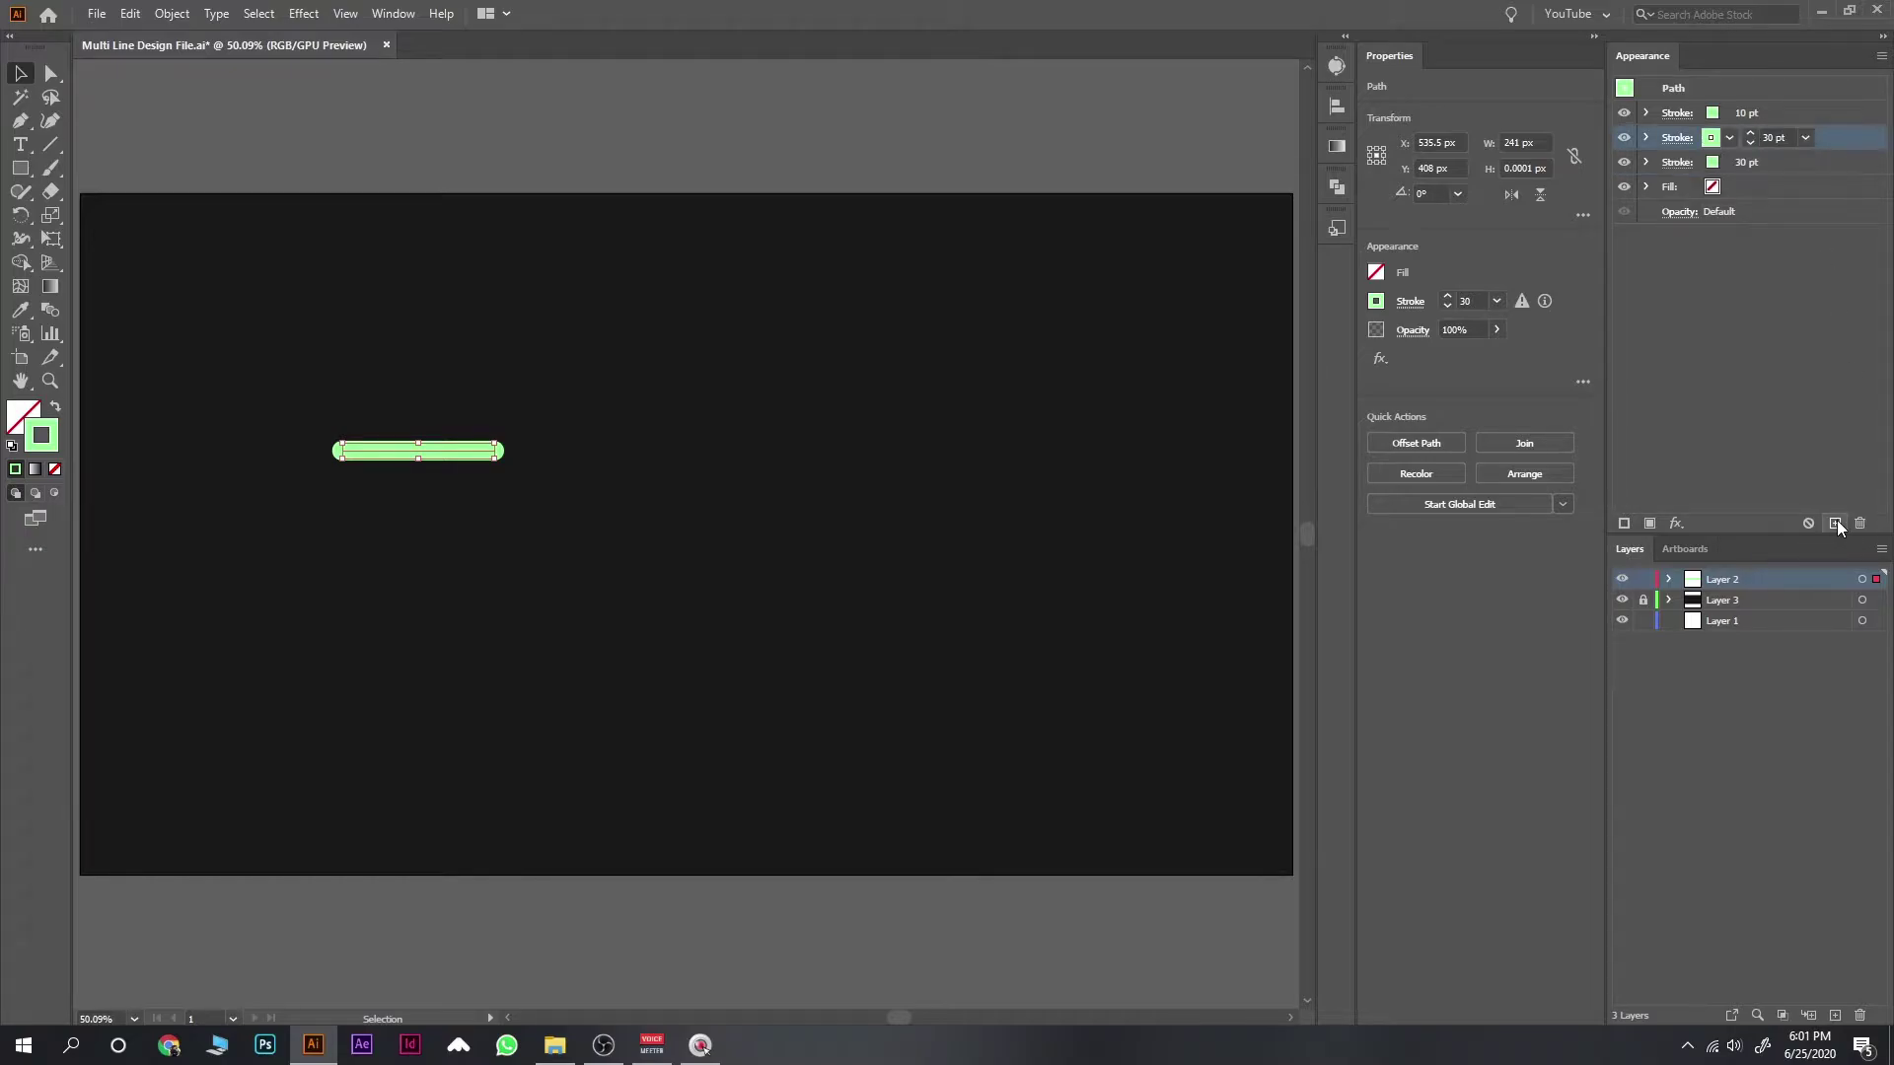
left_click(1773, 162)
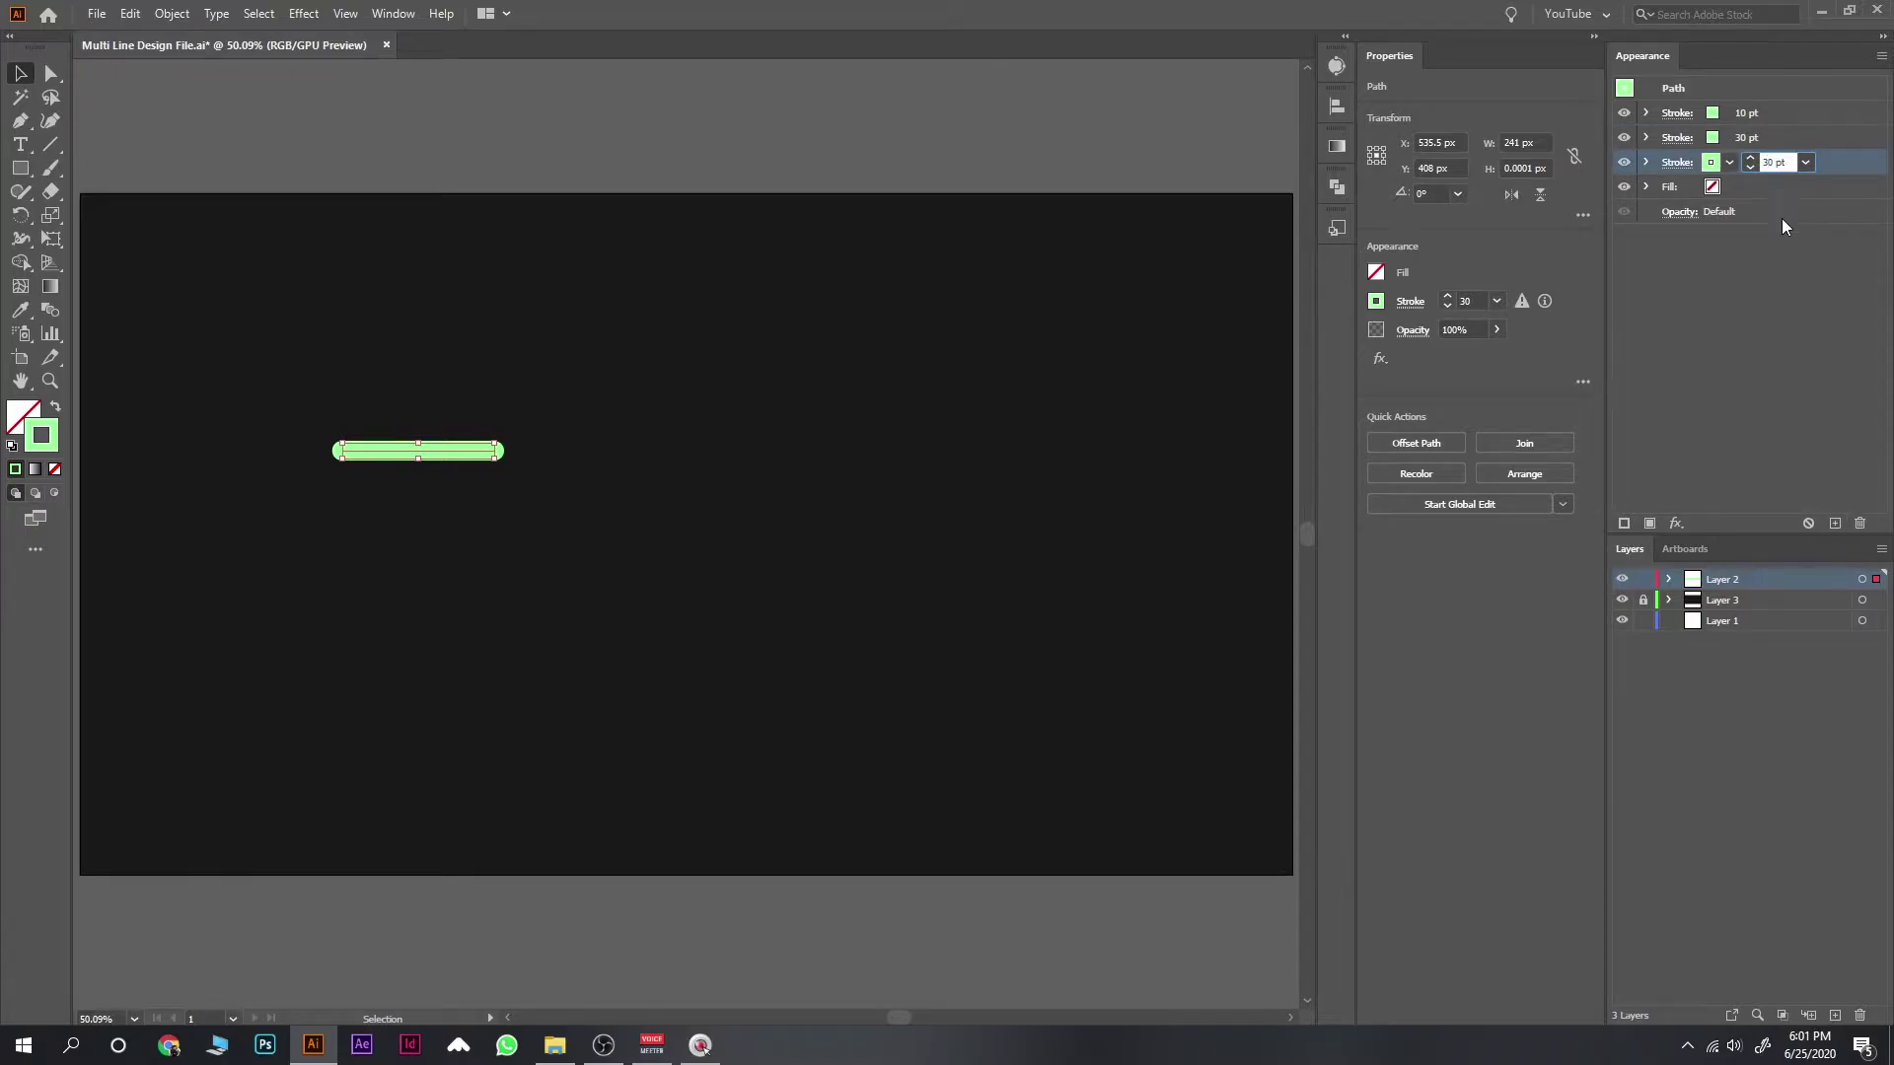
type("5")
type("50")
key("Return")
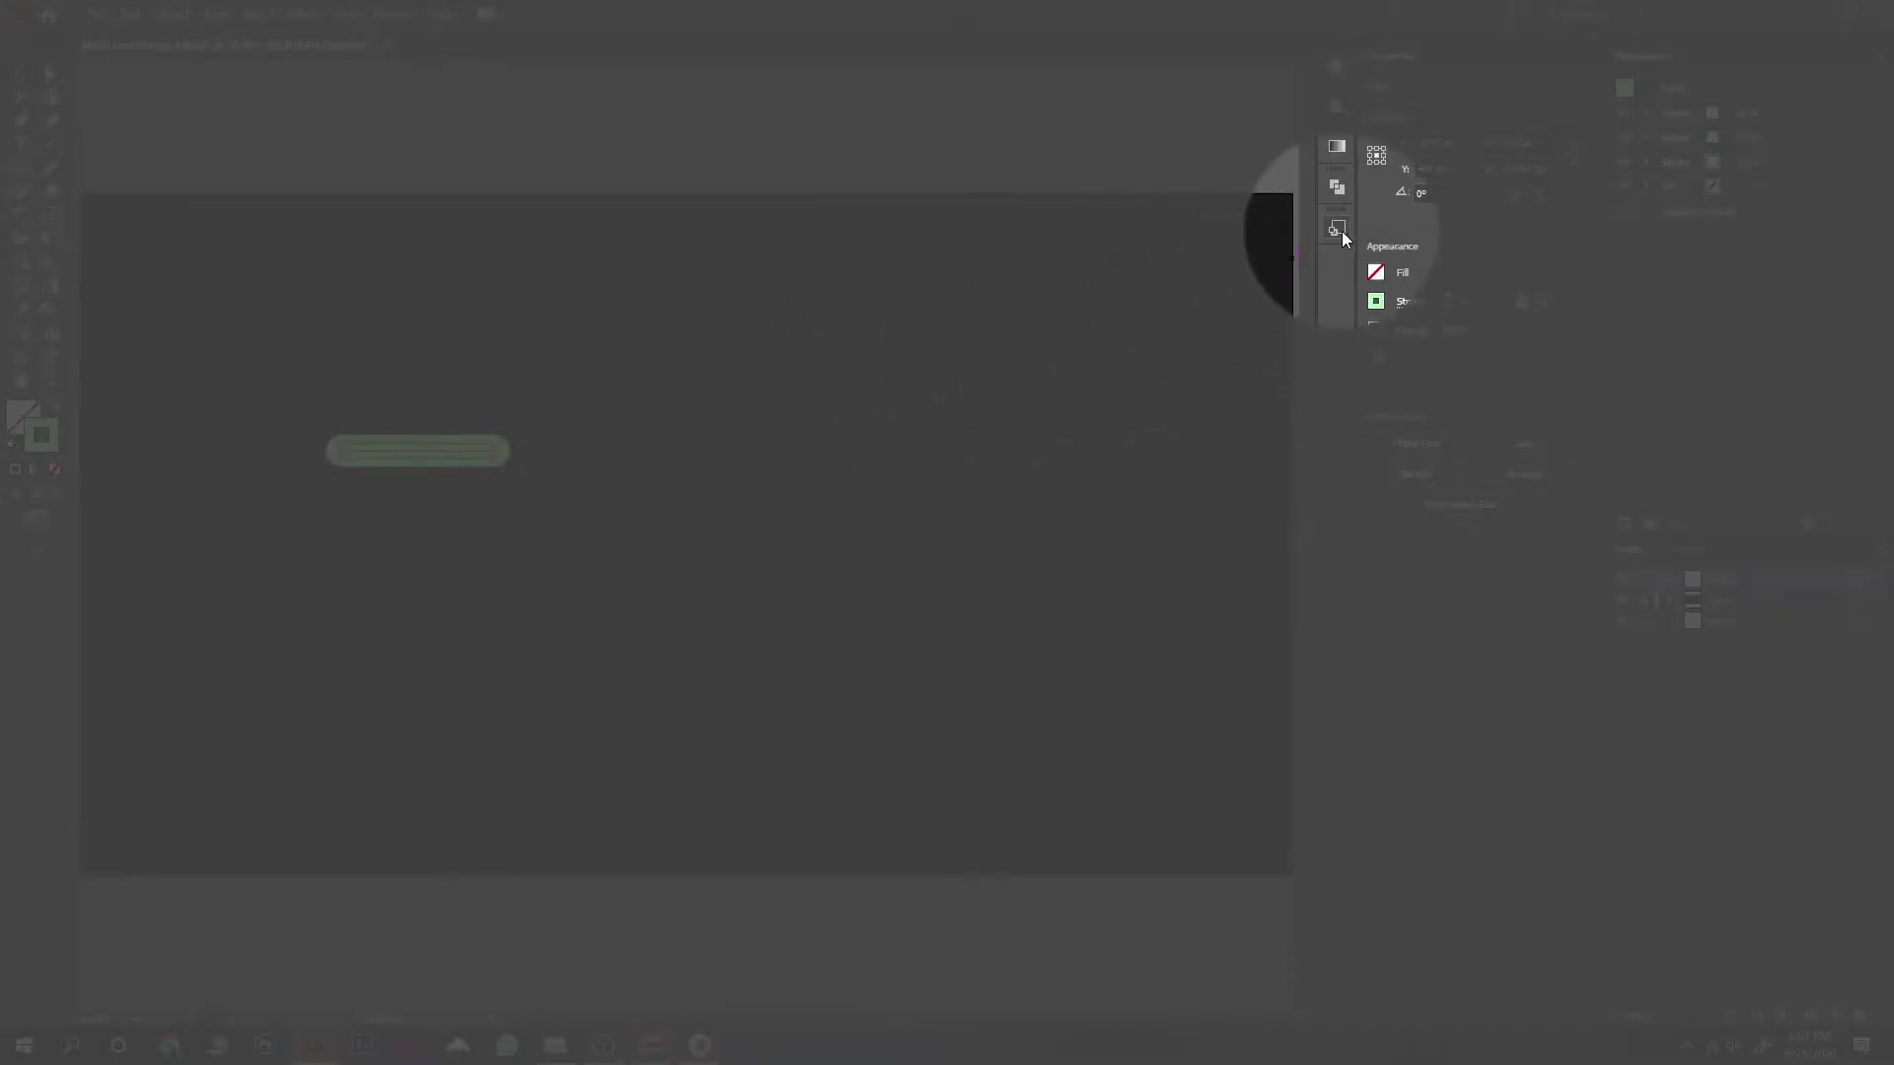
left_click(1338, 229)
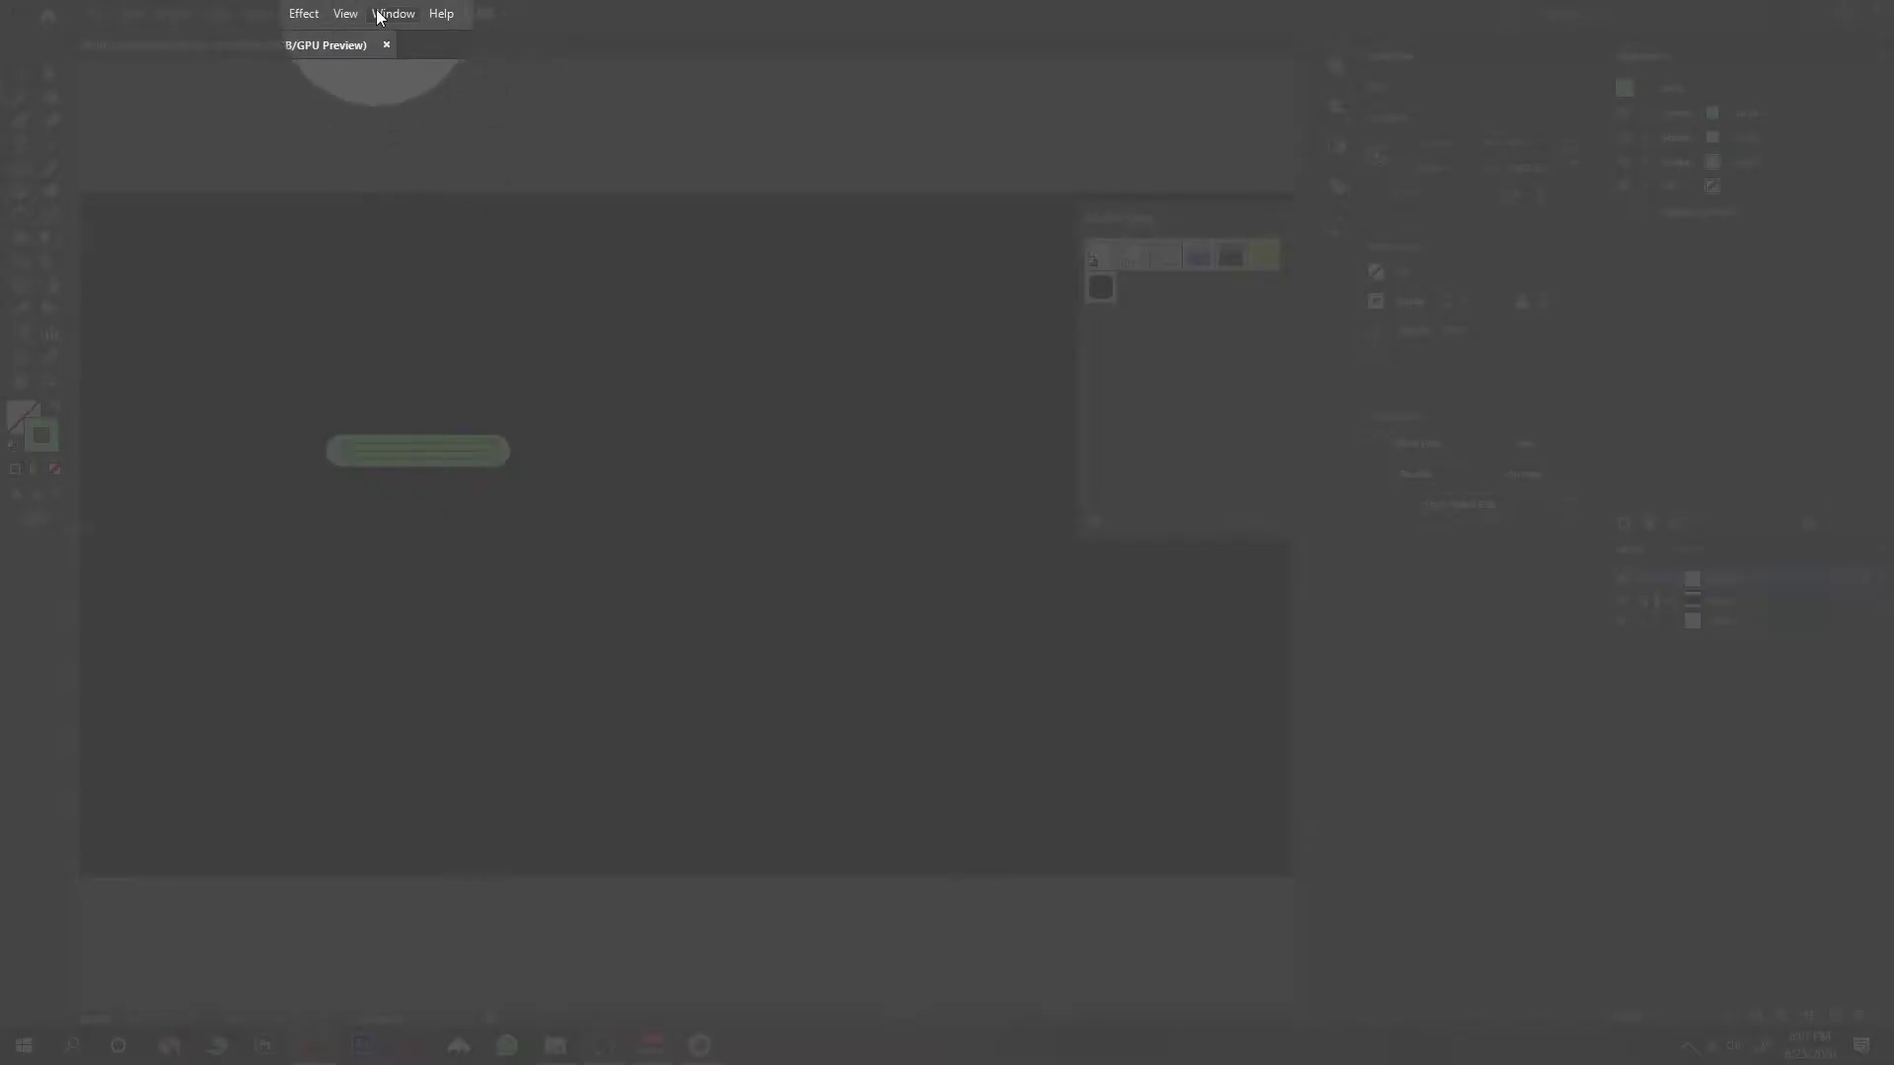
Step: Show and hide the Graphic Styles panel from the Window menu
left_click(391, 14)
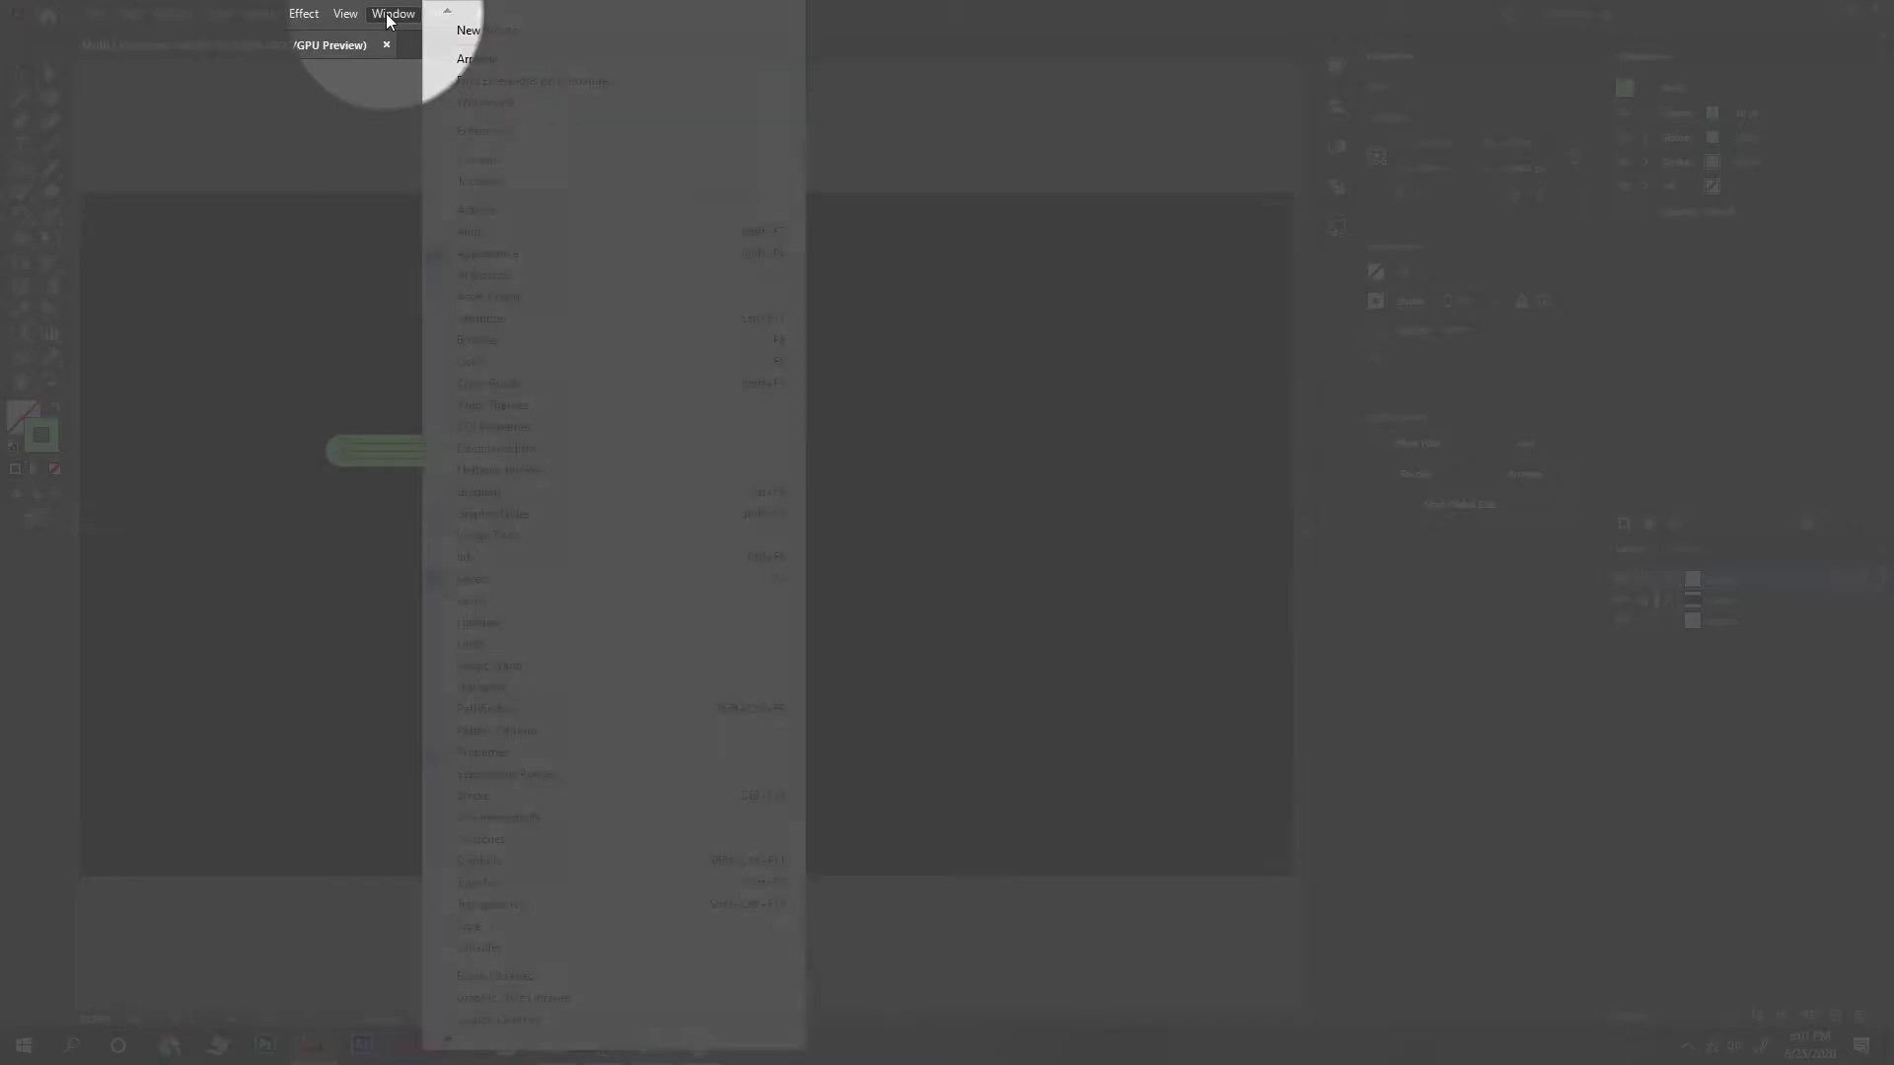
left_click(493, 514)
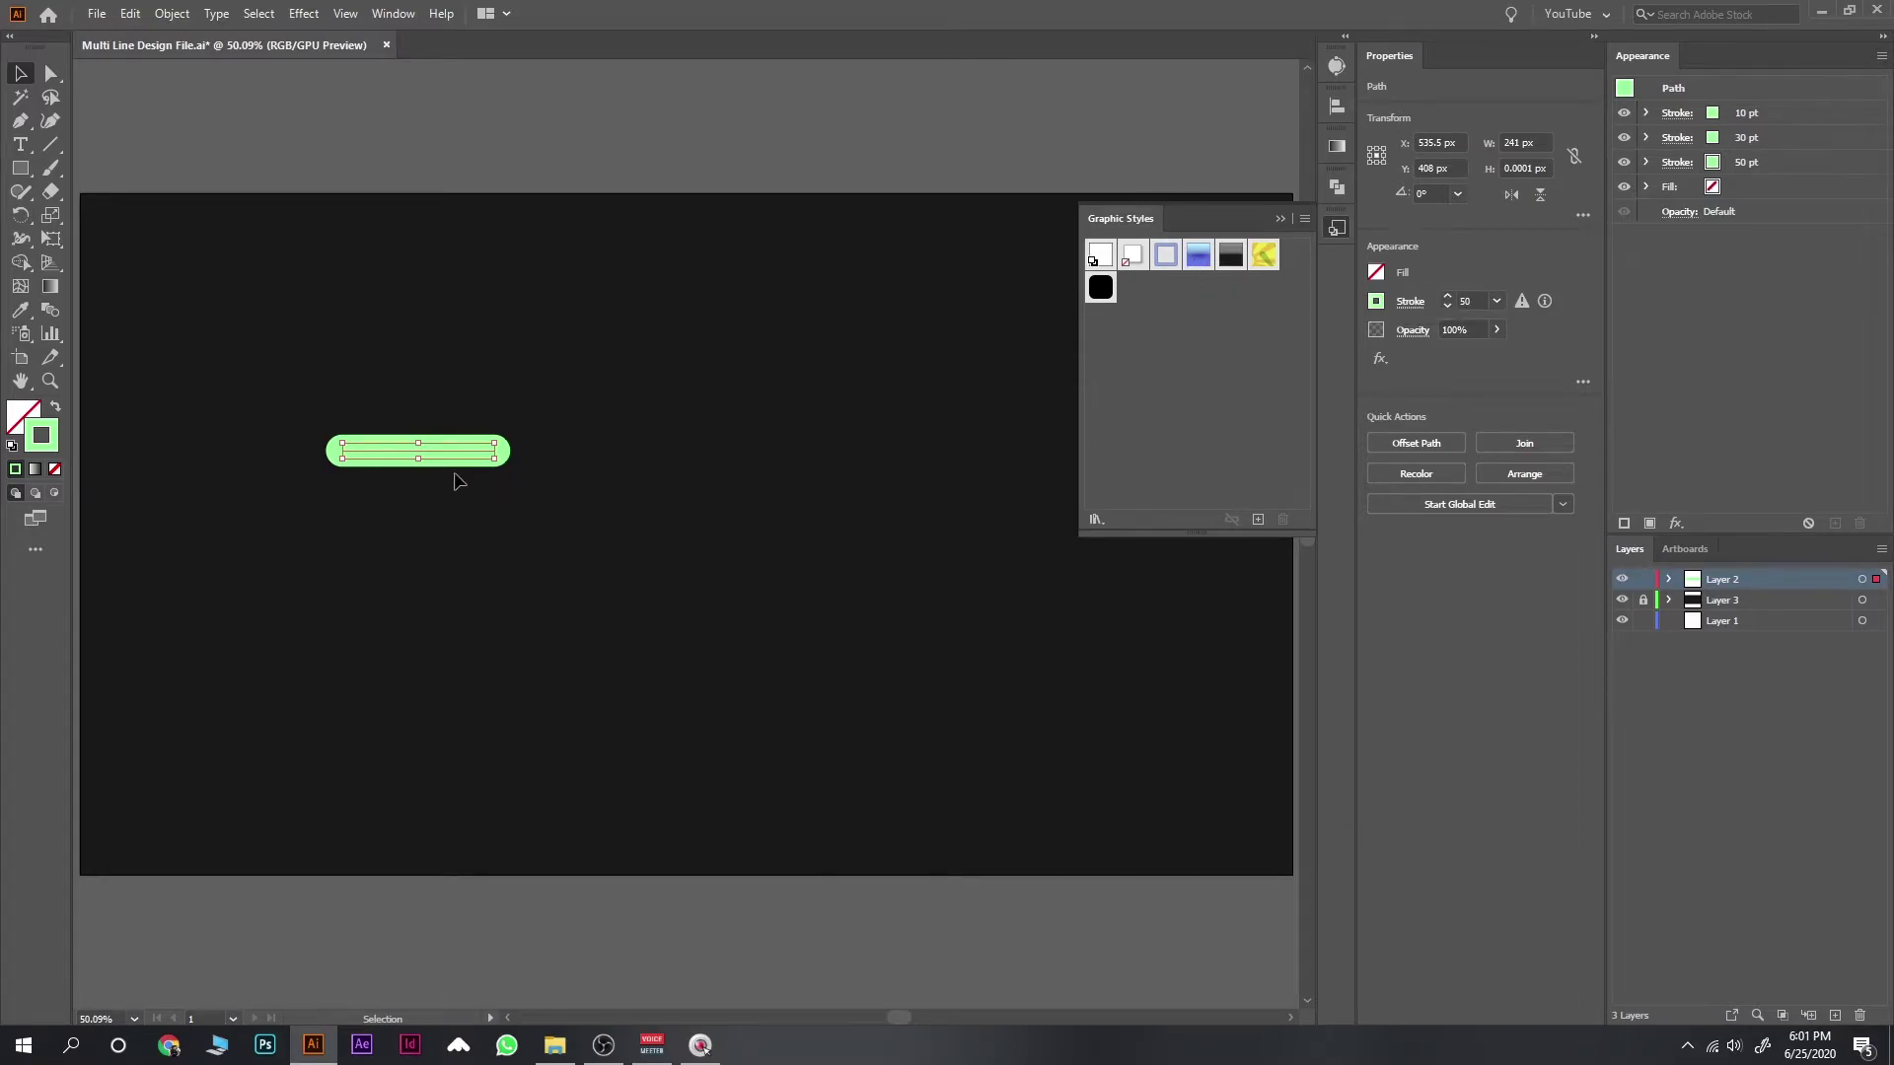
left_click(529, 381)
left_click_drag(539, 356, 294, 574)
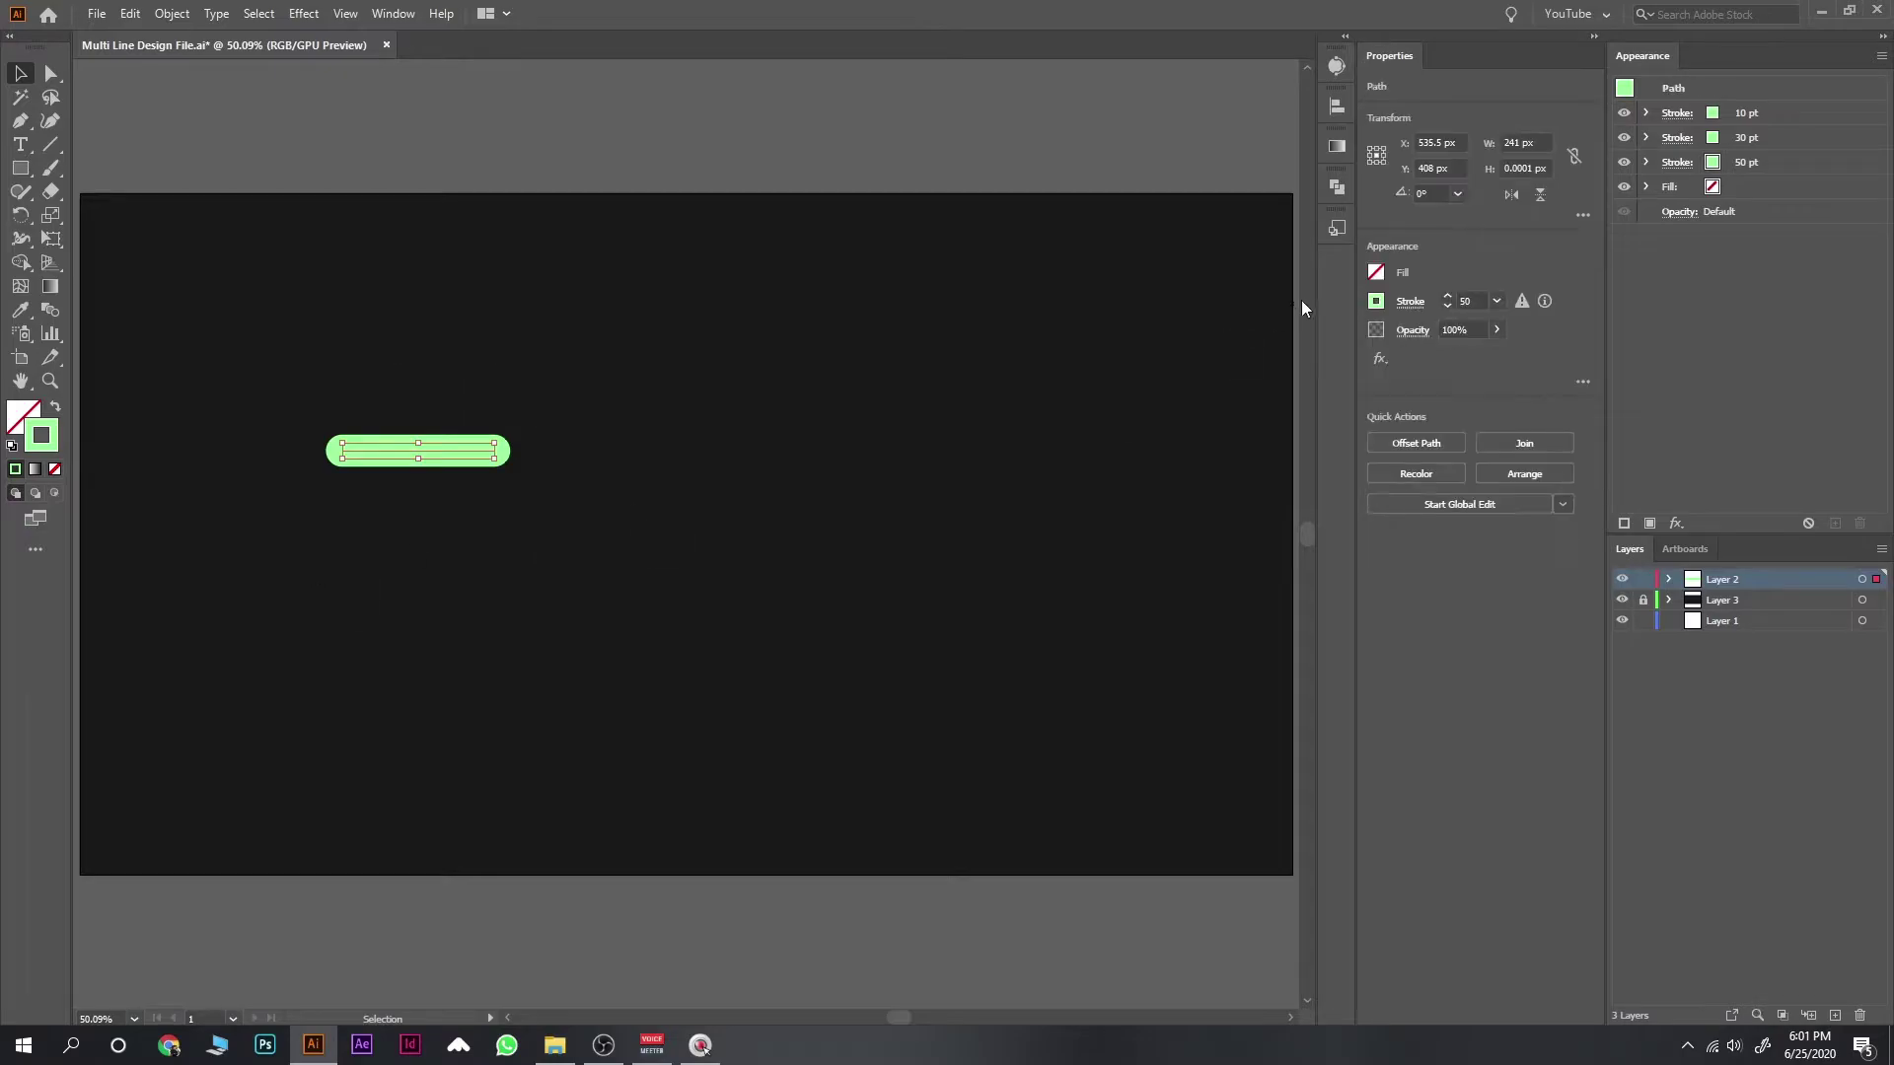
Step: Save the three-stroke green look as a new graphic style named 'Multi'
left_click(1338, 231)
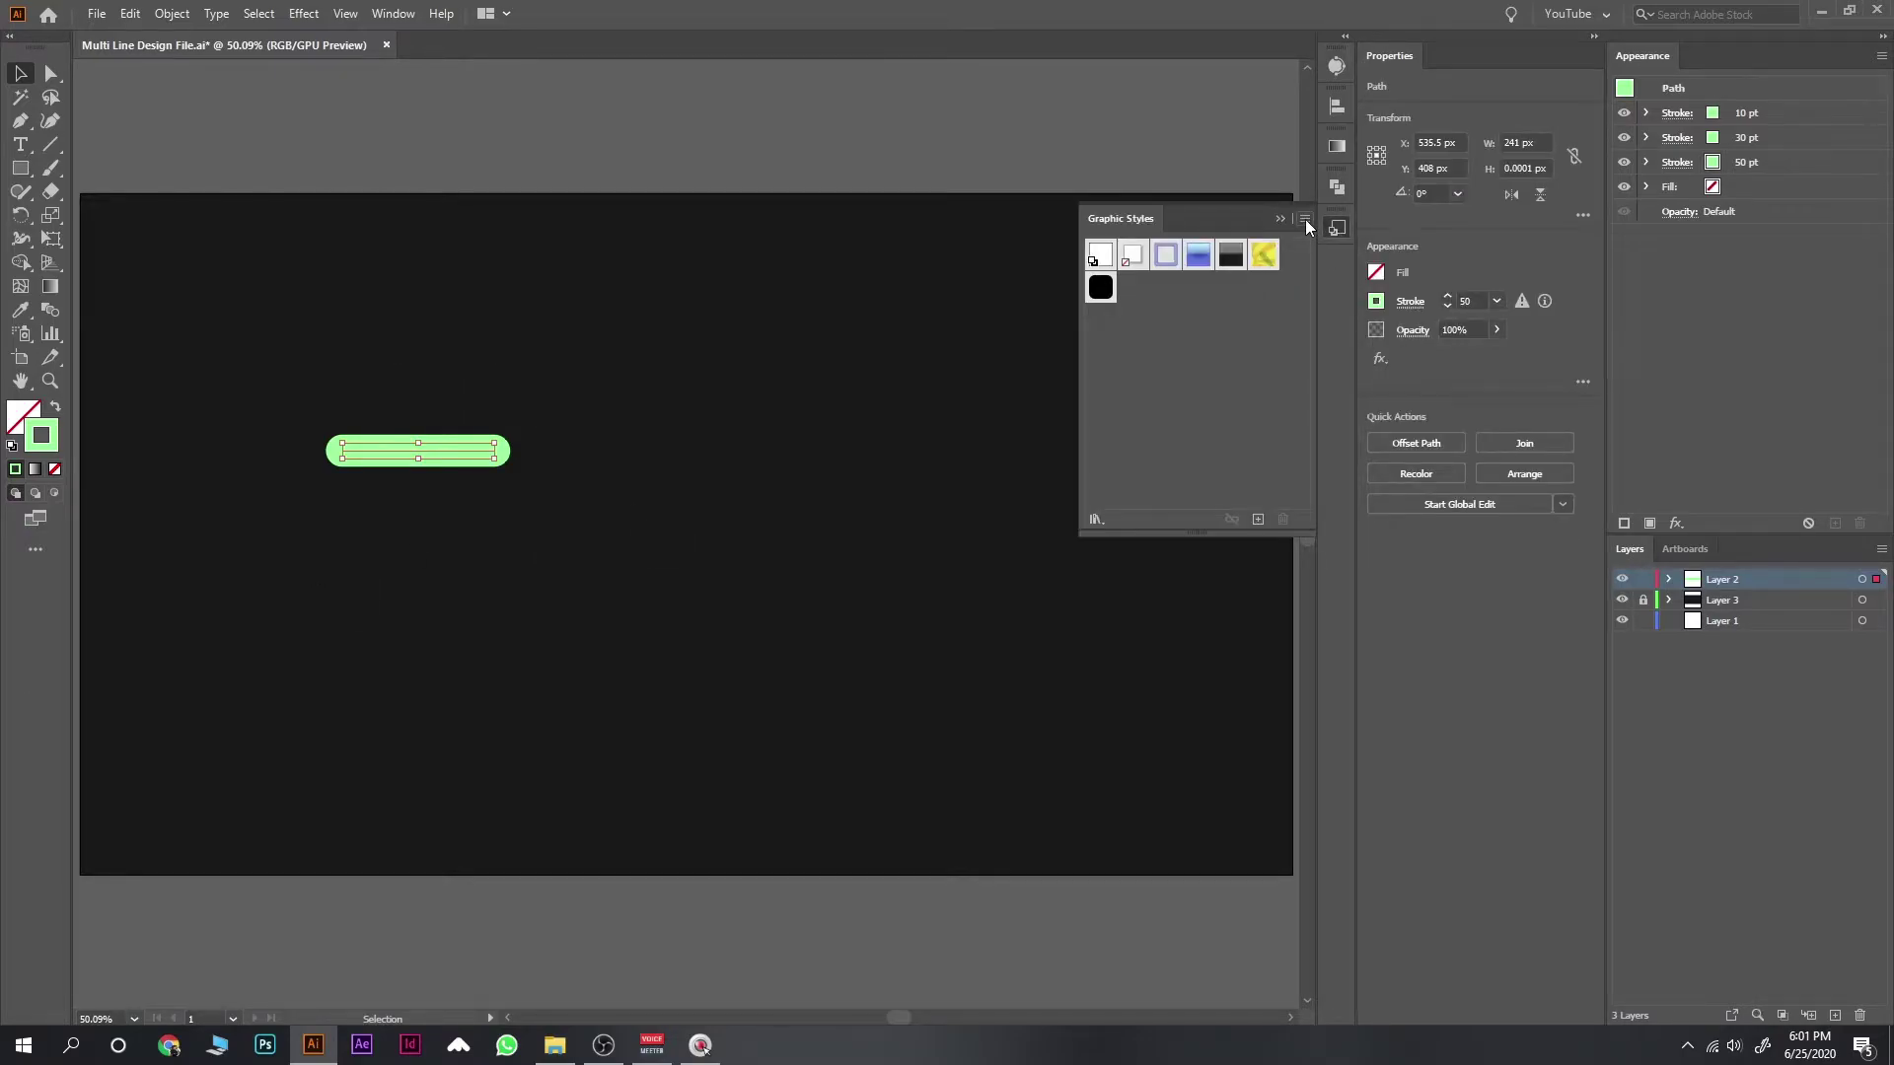
left_click(1305, 220)
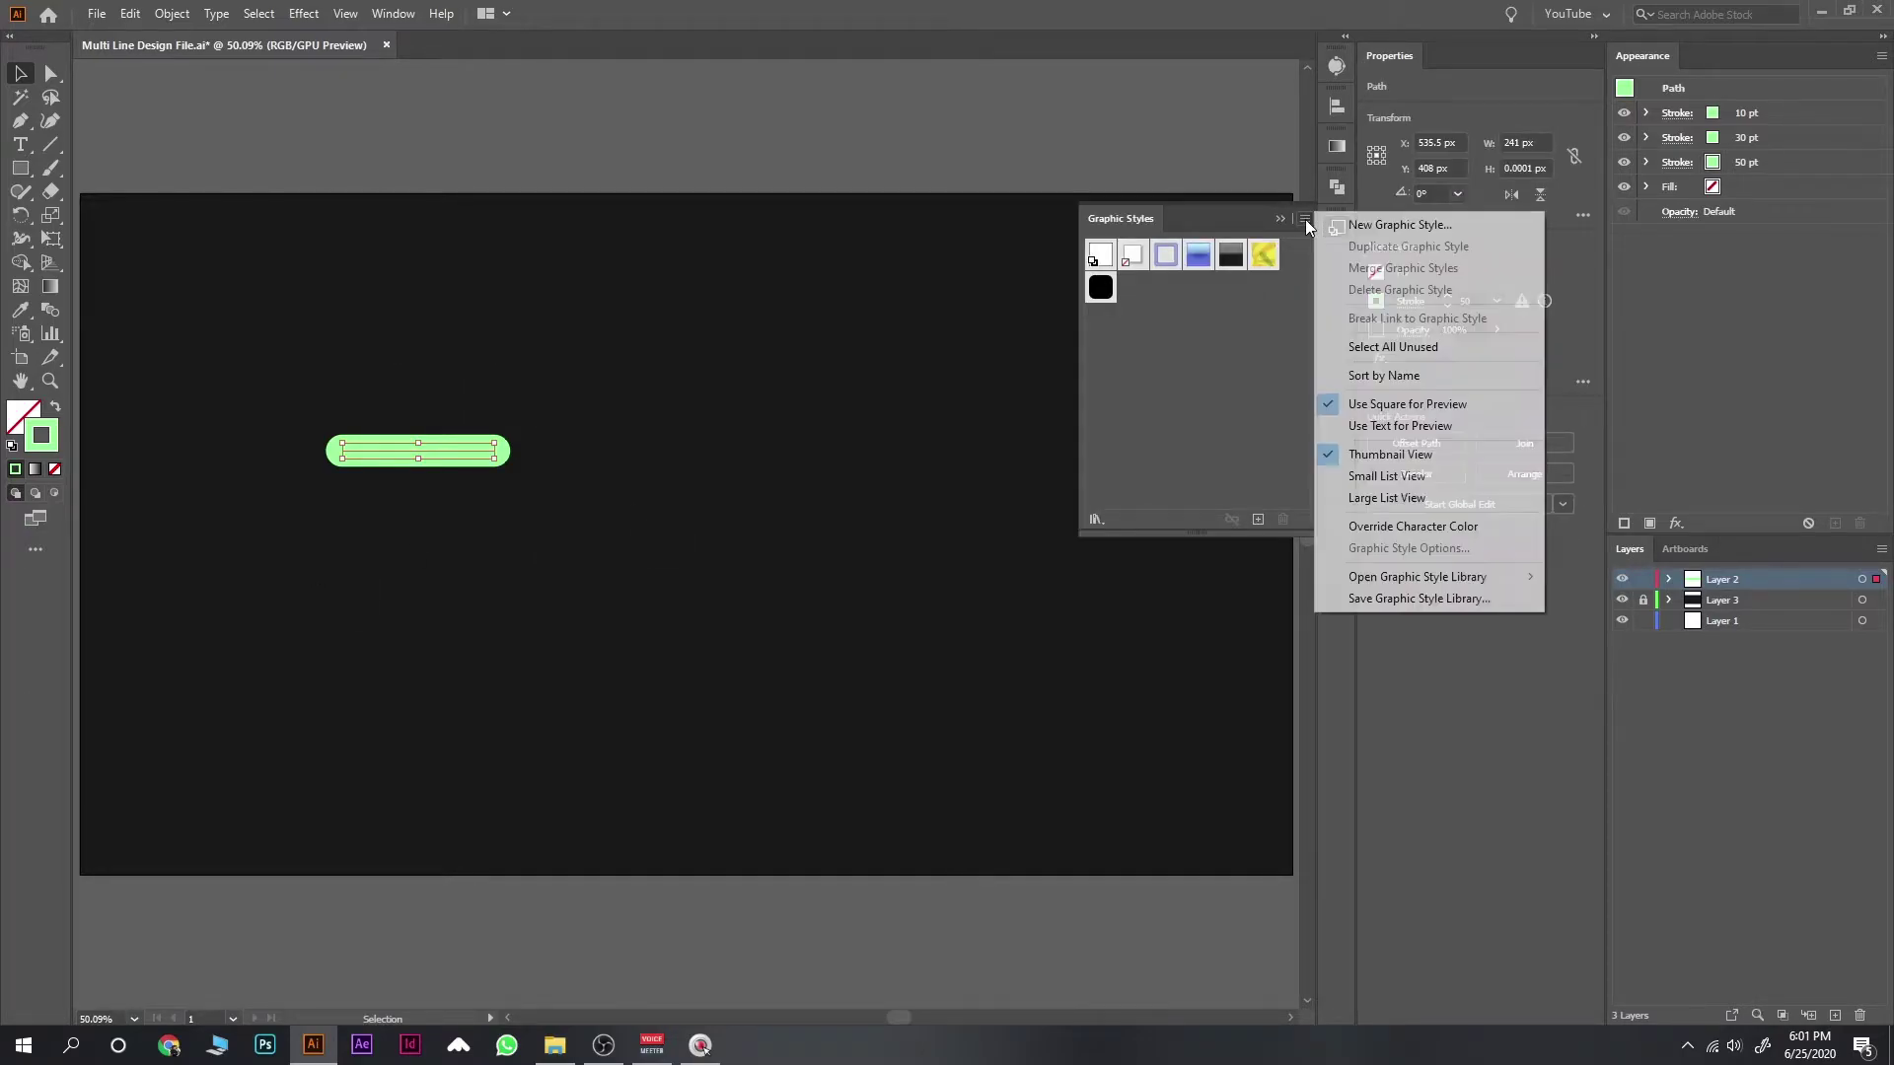
left_click(1369, 227)
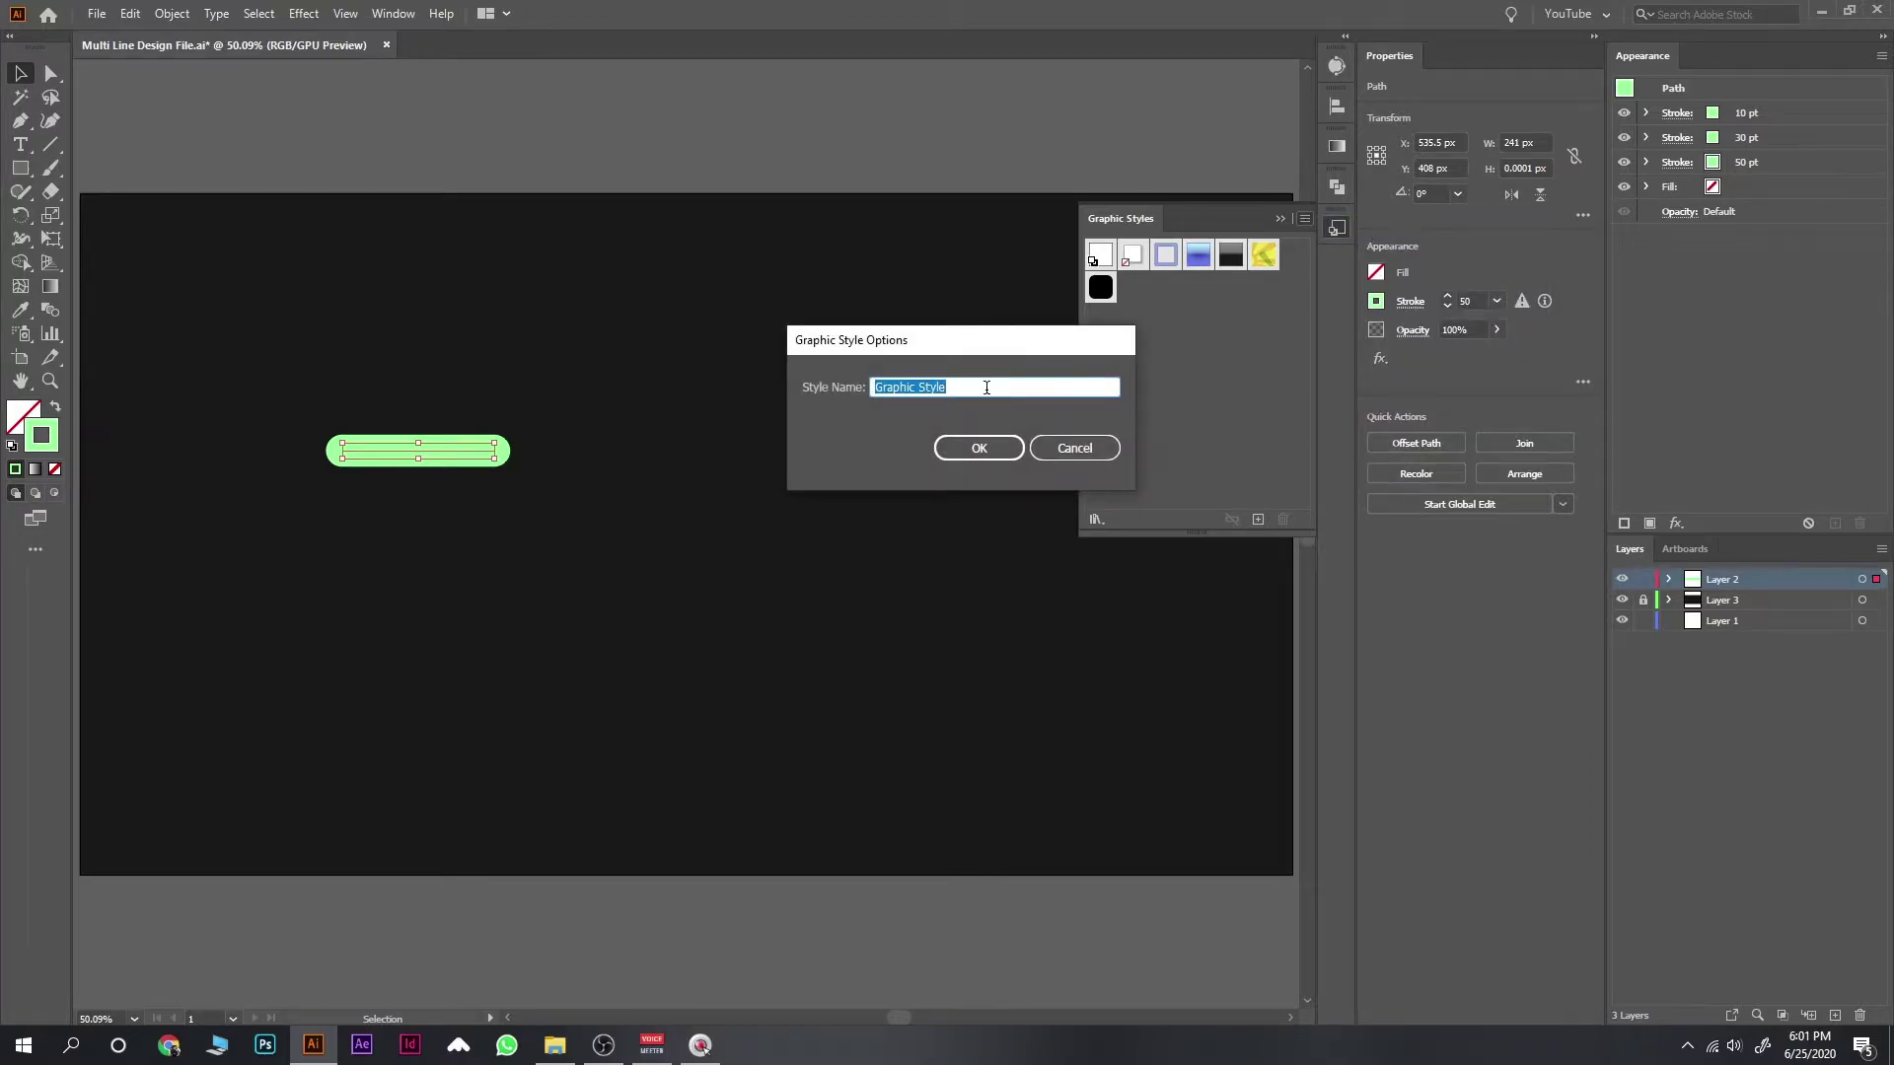
type("Multi")
left_click(990, 450)
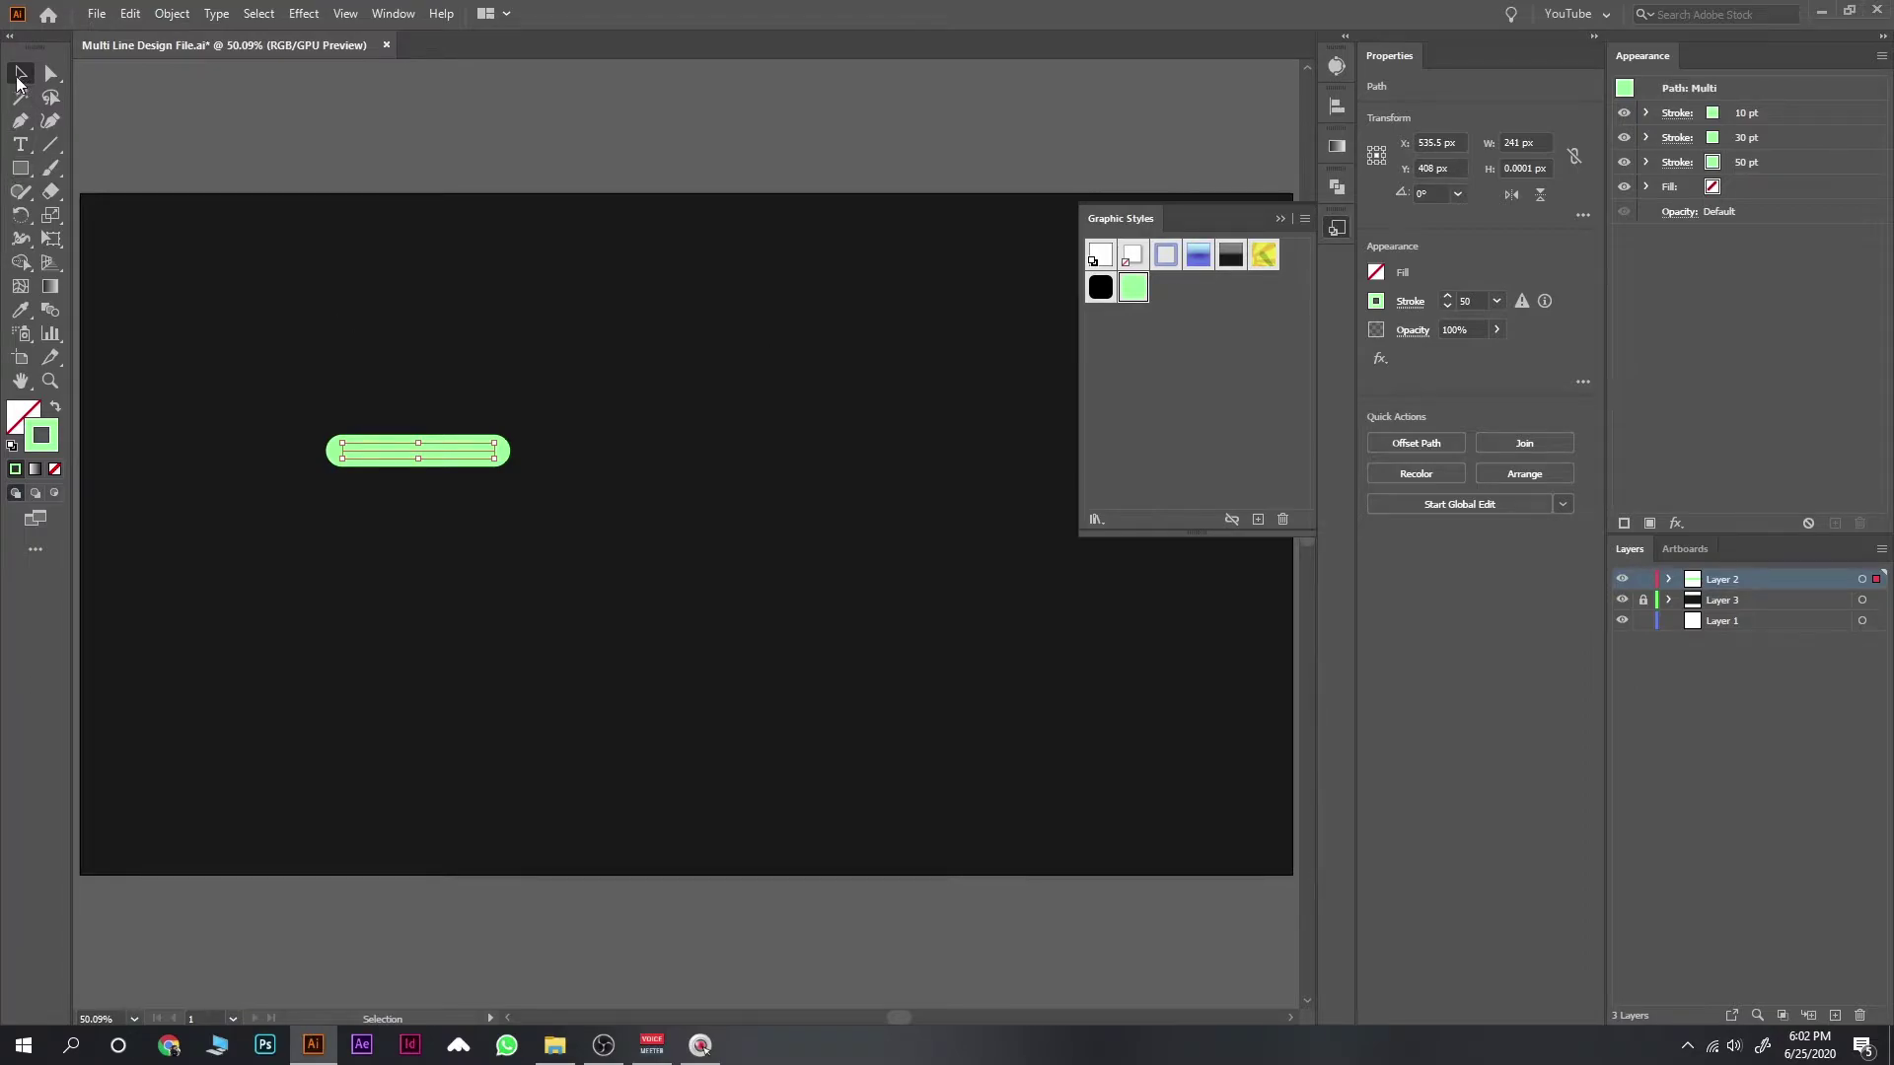
Step: Move the sample path above the artboard and deselect it
left_click(360, 406)
left_click_drag(402, 459, 687, 128)
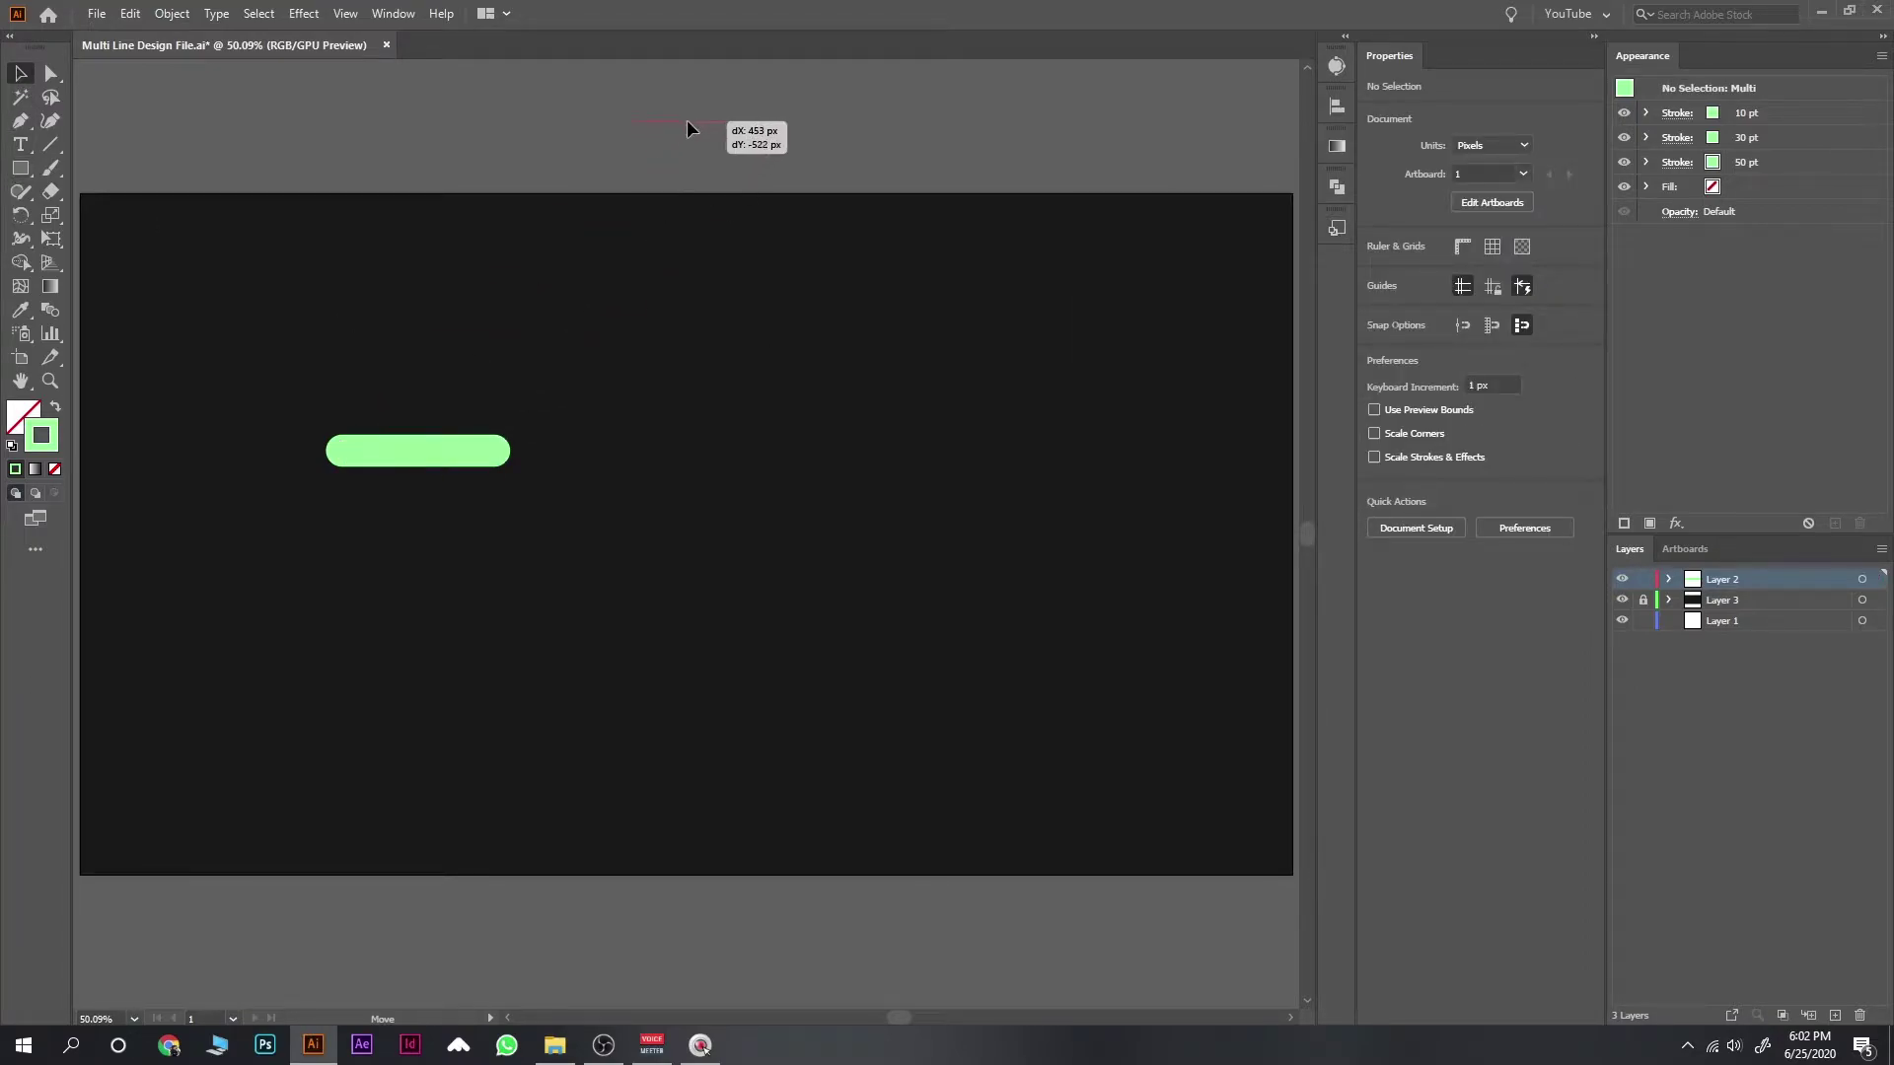
left_click(483, 207)
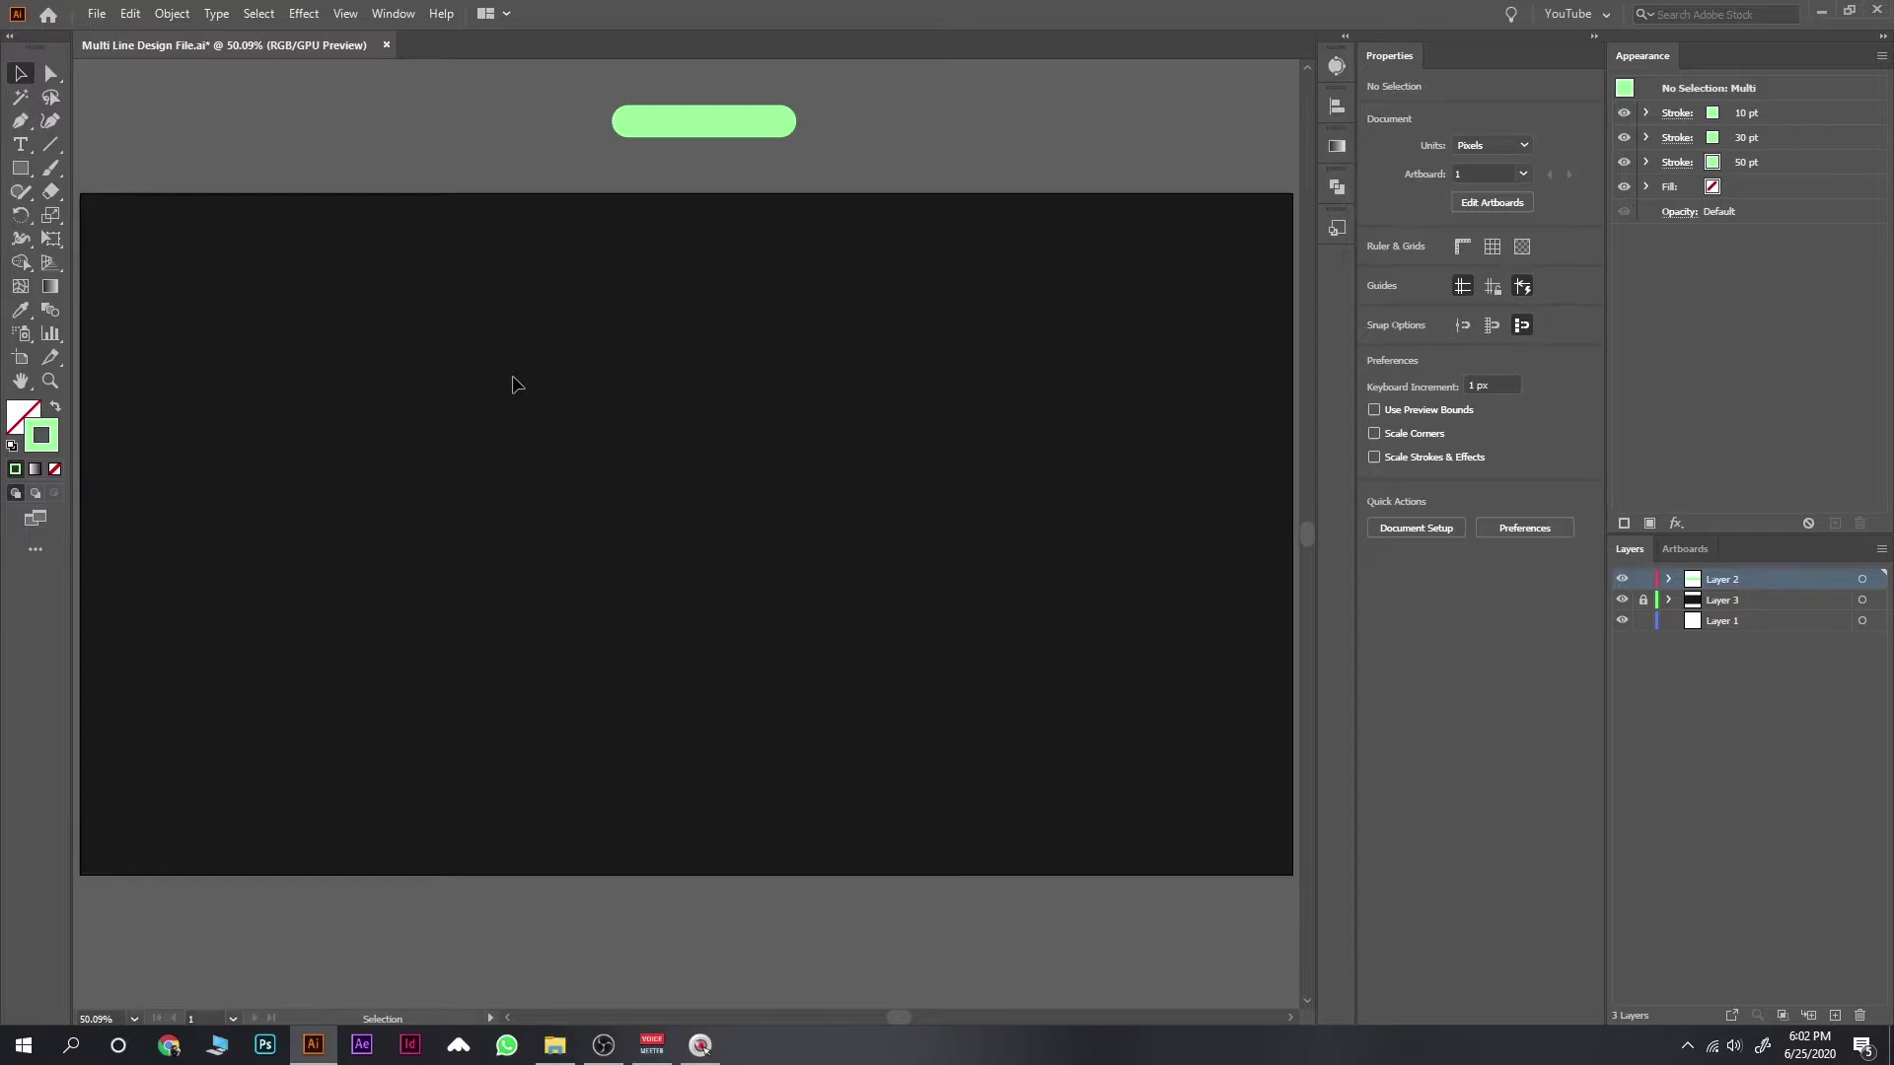
key("m")
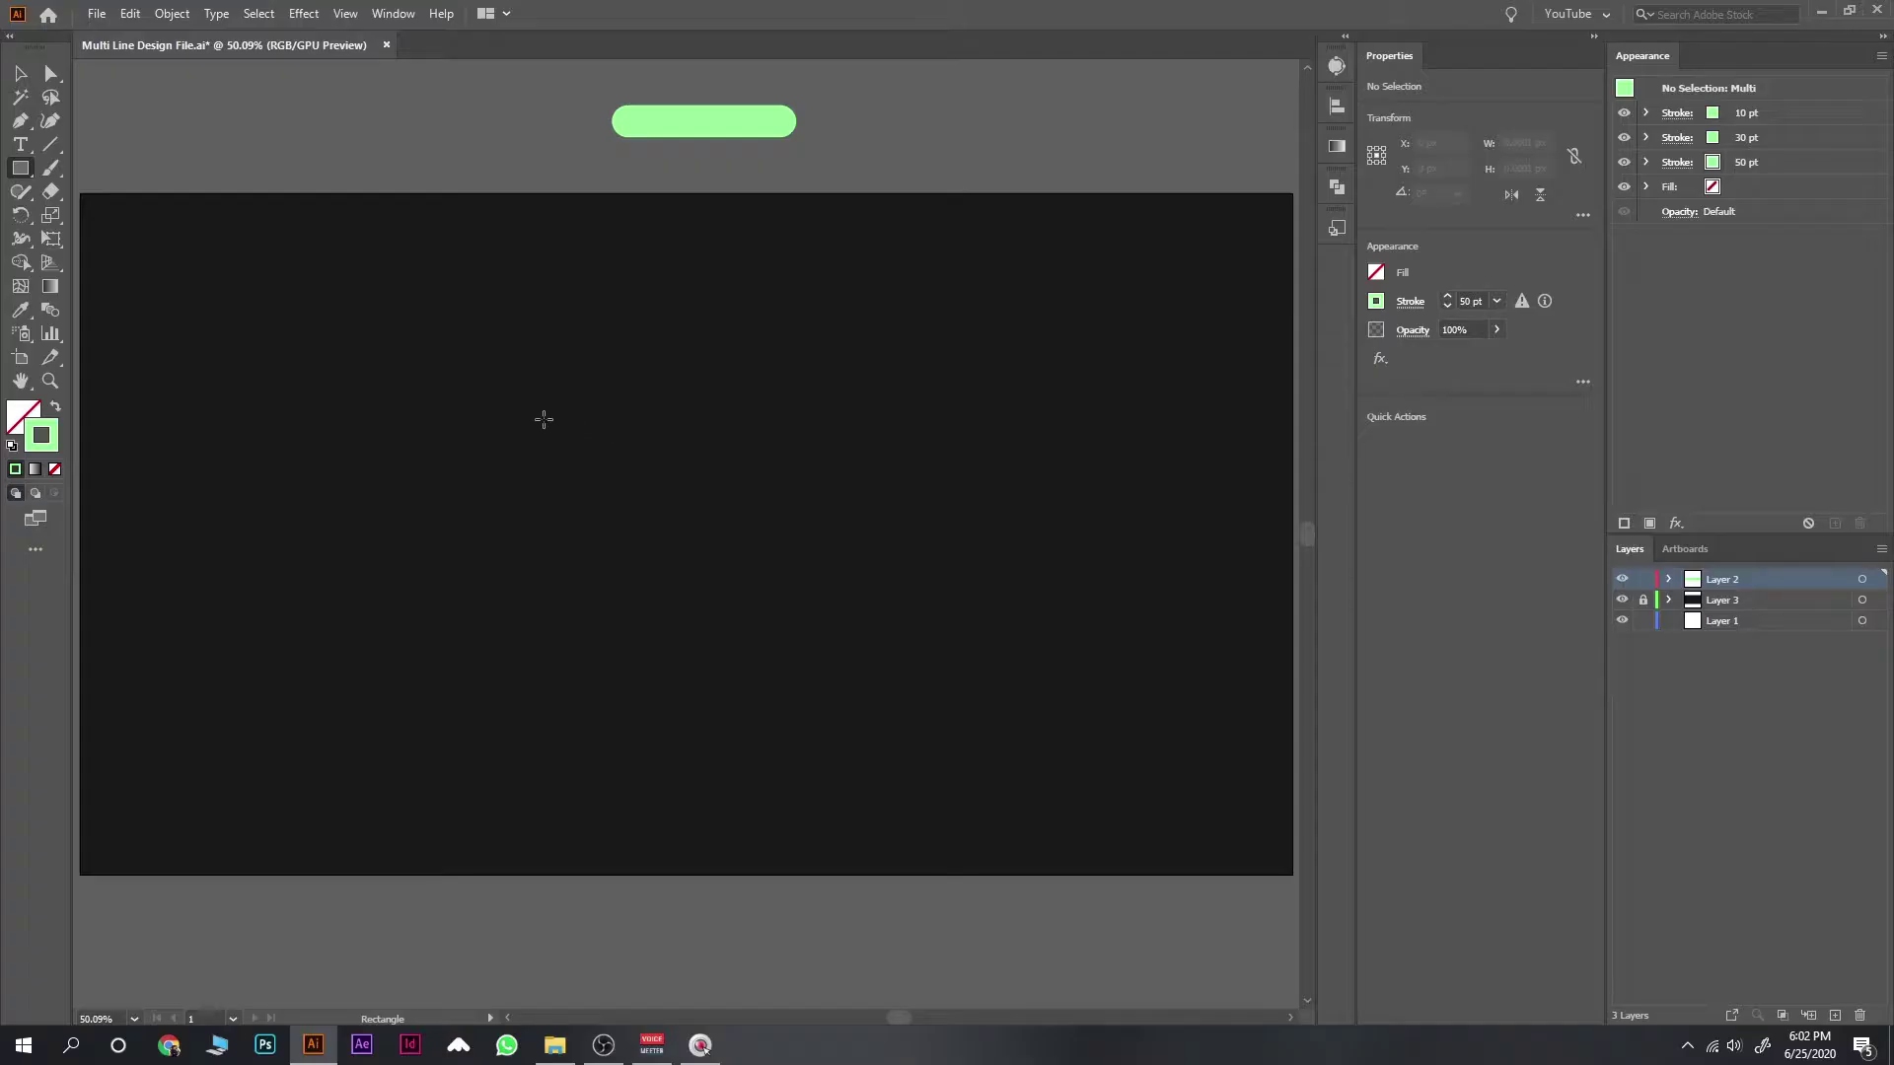
Step: Draw a green outline square and make two copies of it to the right
mouse_move(522, 394)
left_mouse_down()
mouse_move(719, 533)
mouse_move(811, 638)
mouse_move(670, 505)
mouse_move(864, 681)
left_mouse_up()
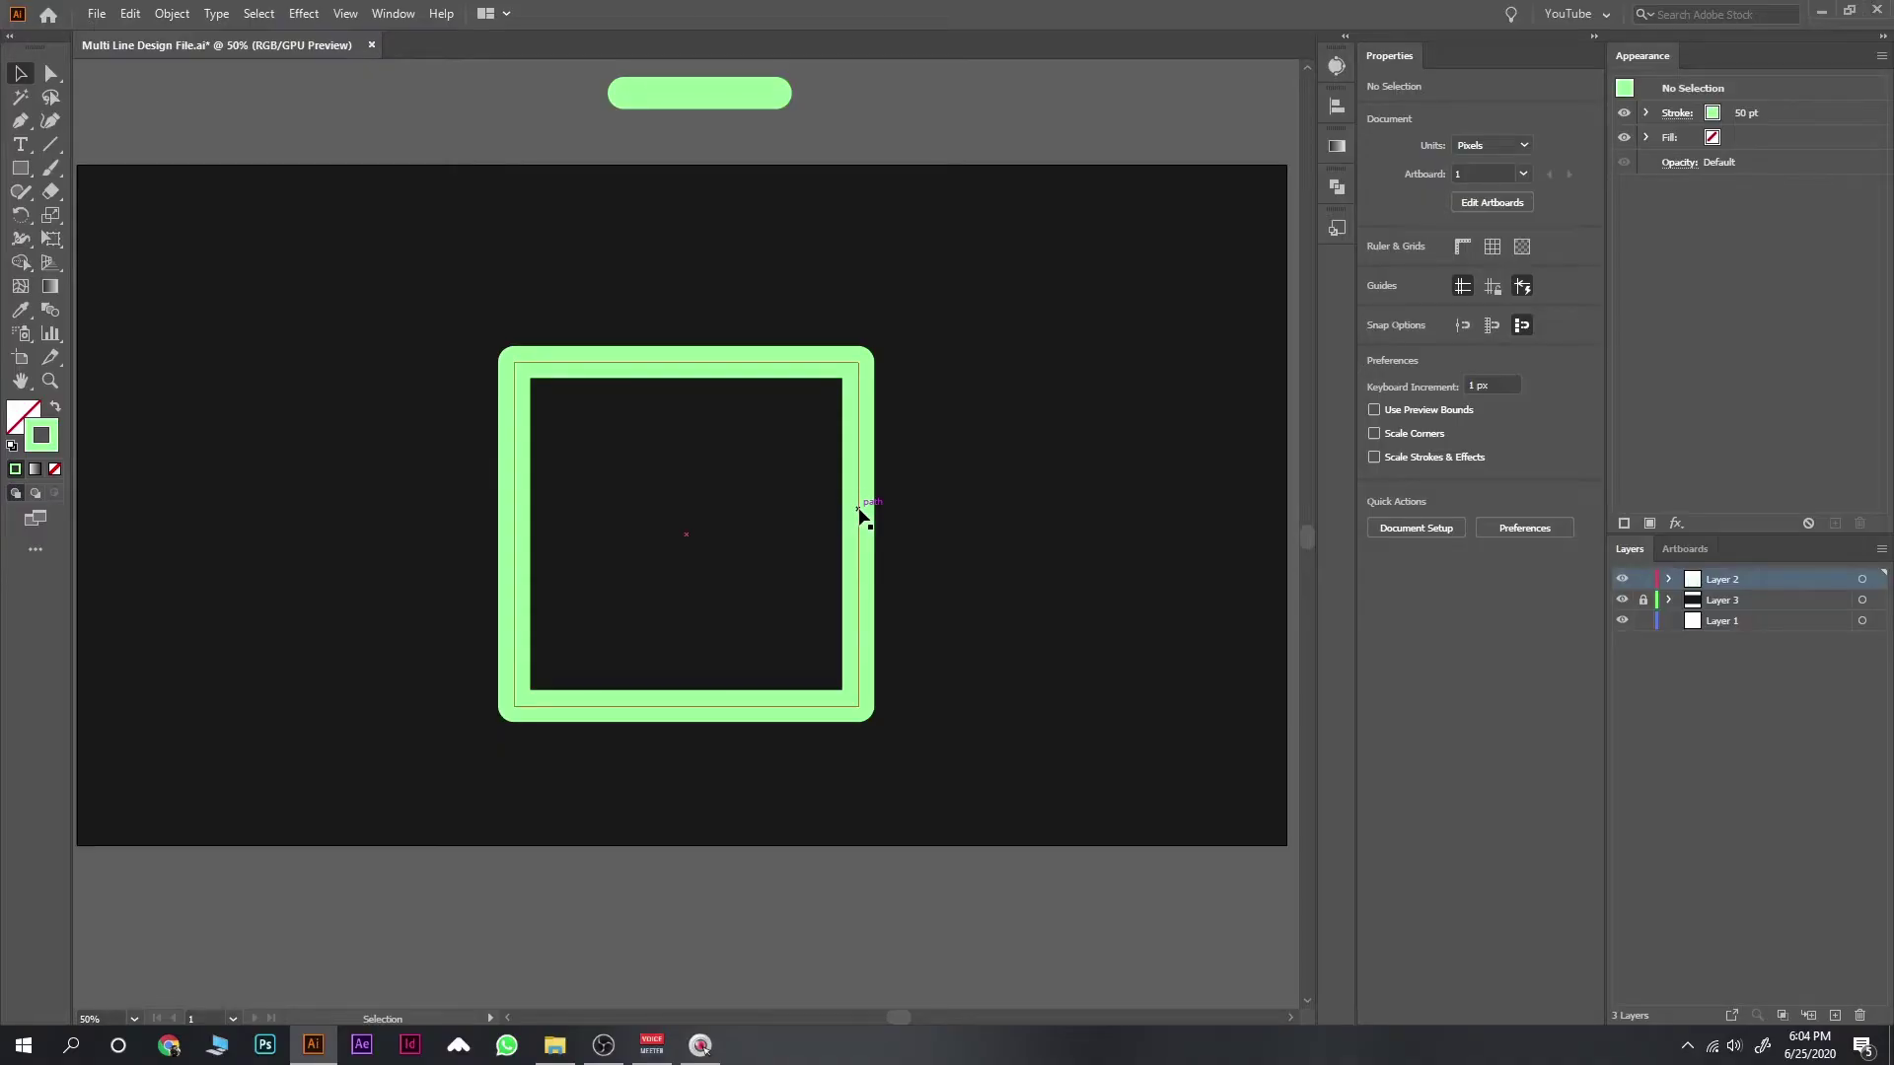
mouse_move(859, 533)
left_mouse_down()
mouse_move(444, 532)
mouse_move(834, 540)
left_mouse_up()
key("ctrl+shift+a")
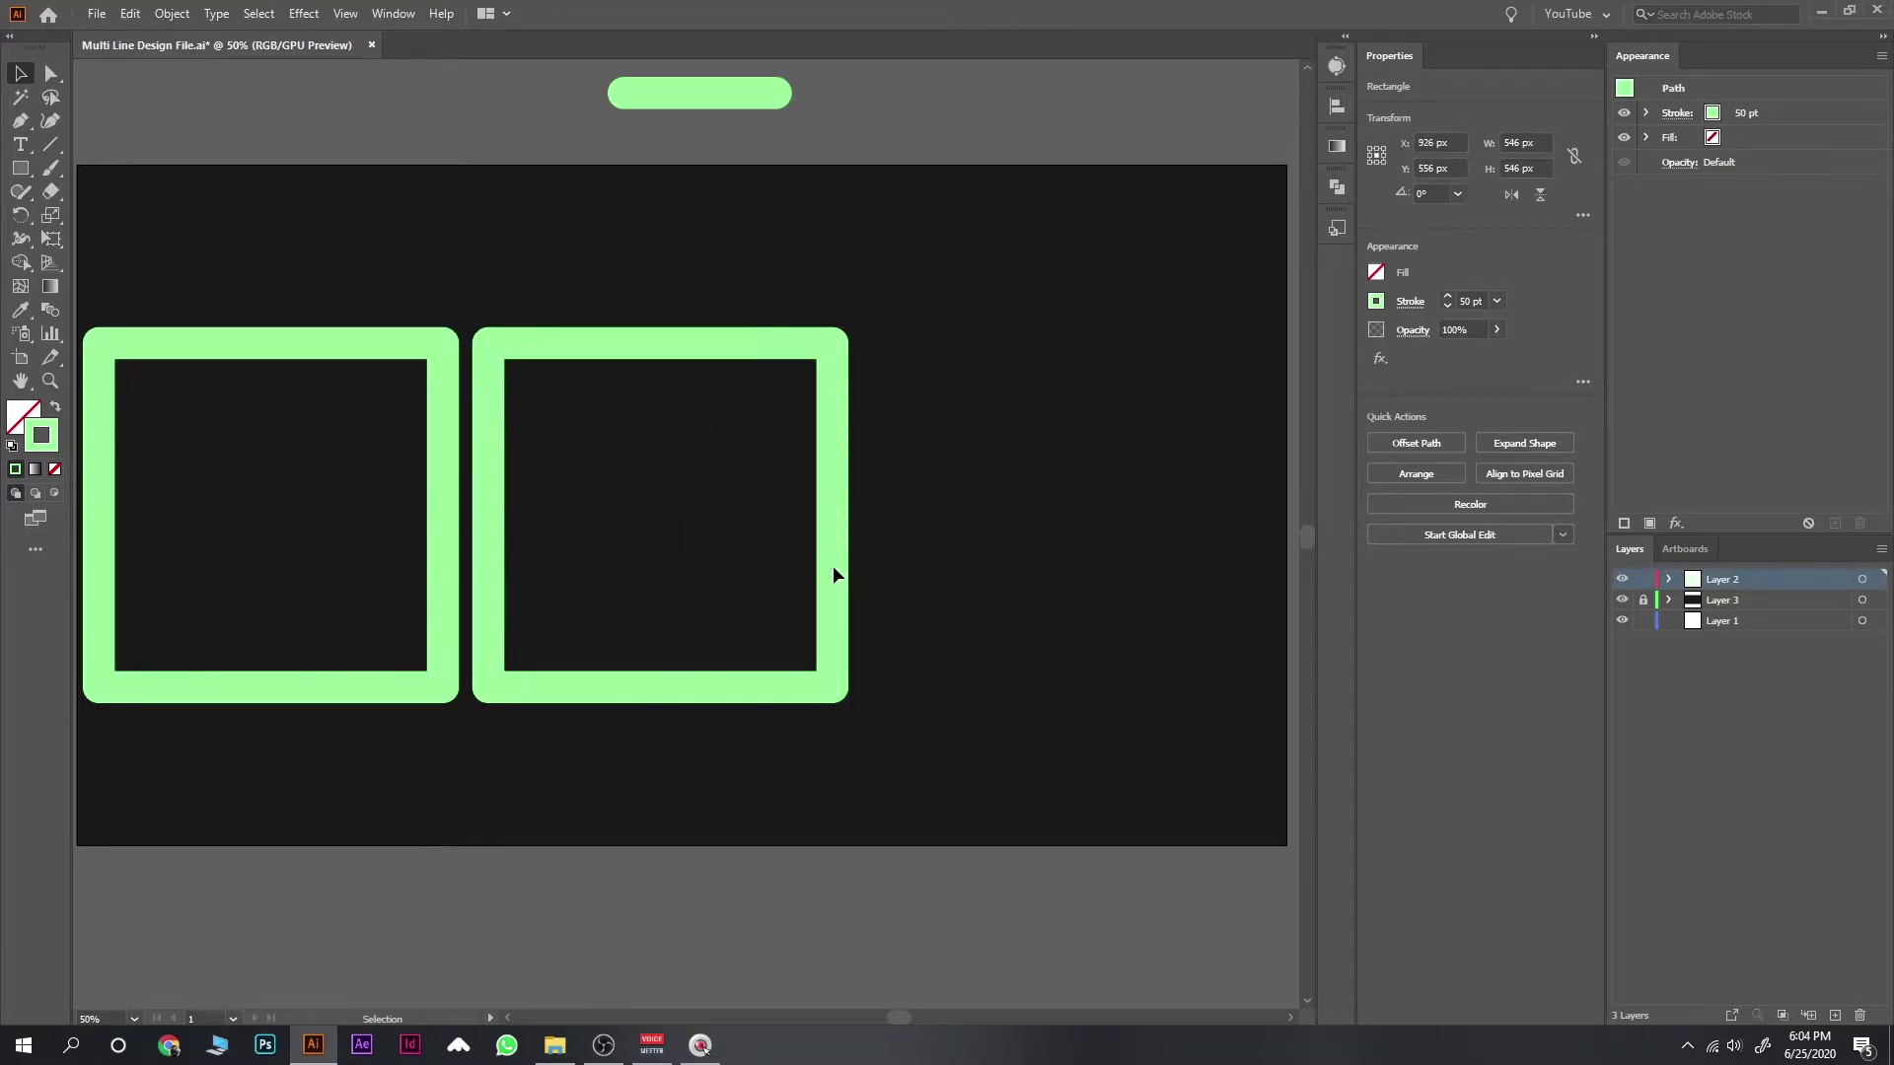
left_click_drag(839, 579, 1235, 572)
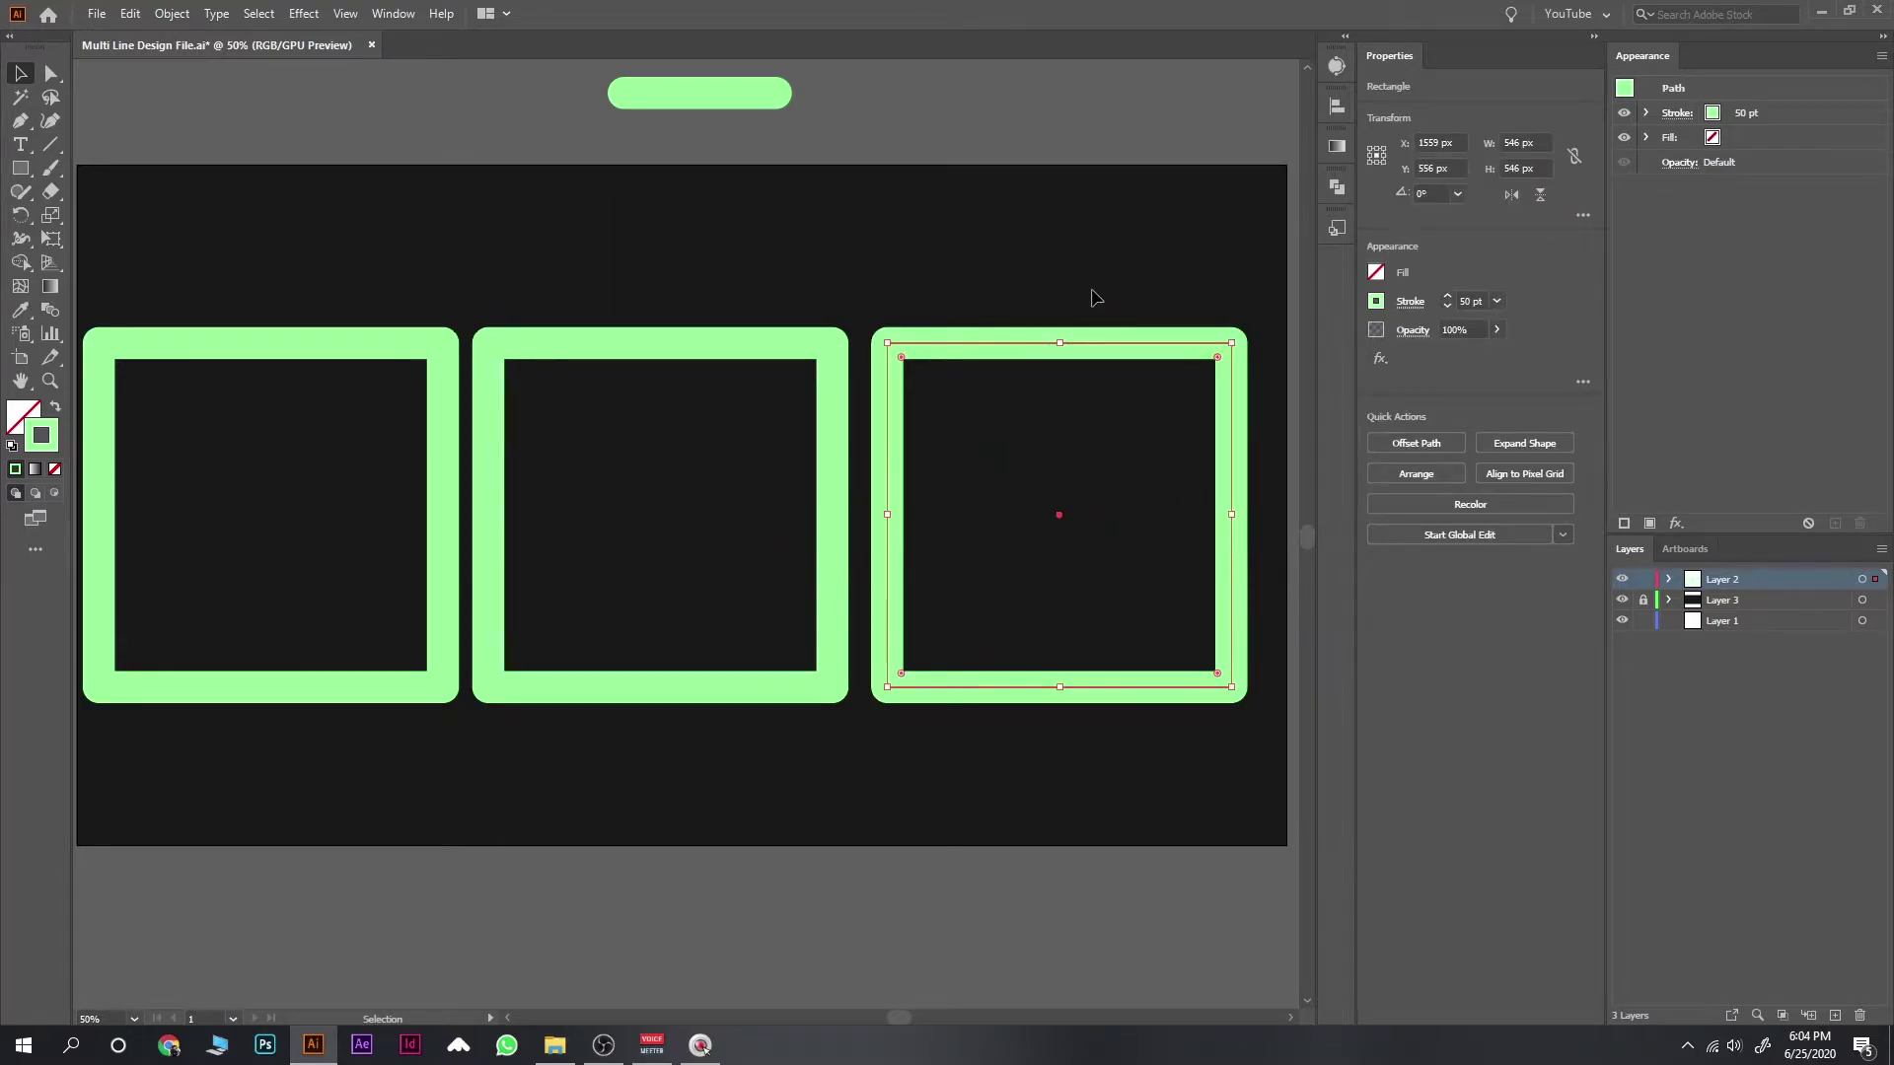
left_click(1095, 296)
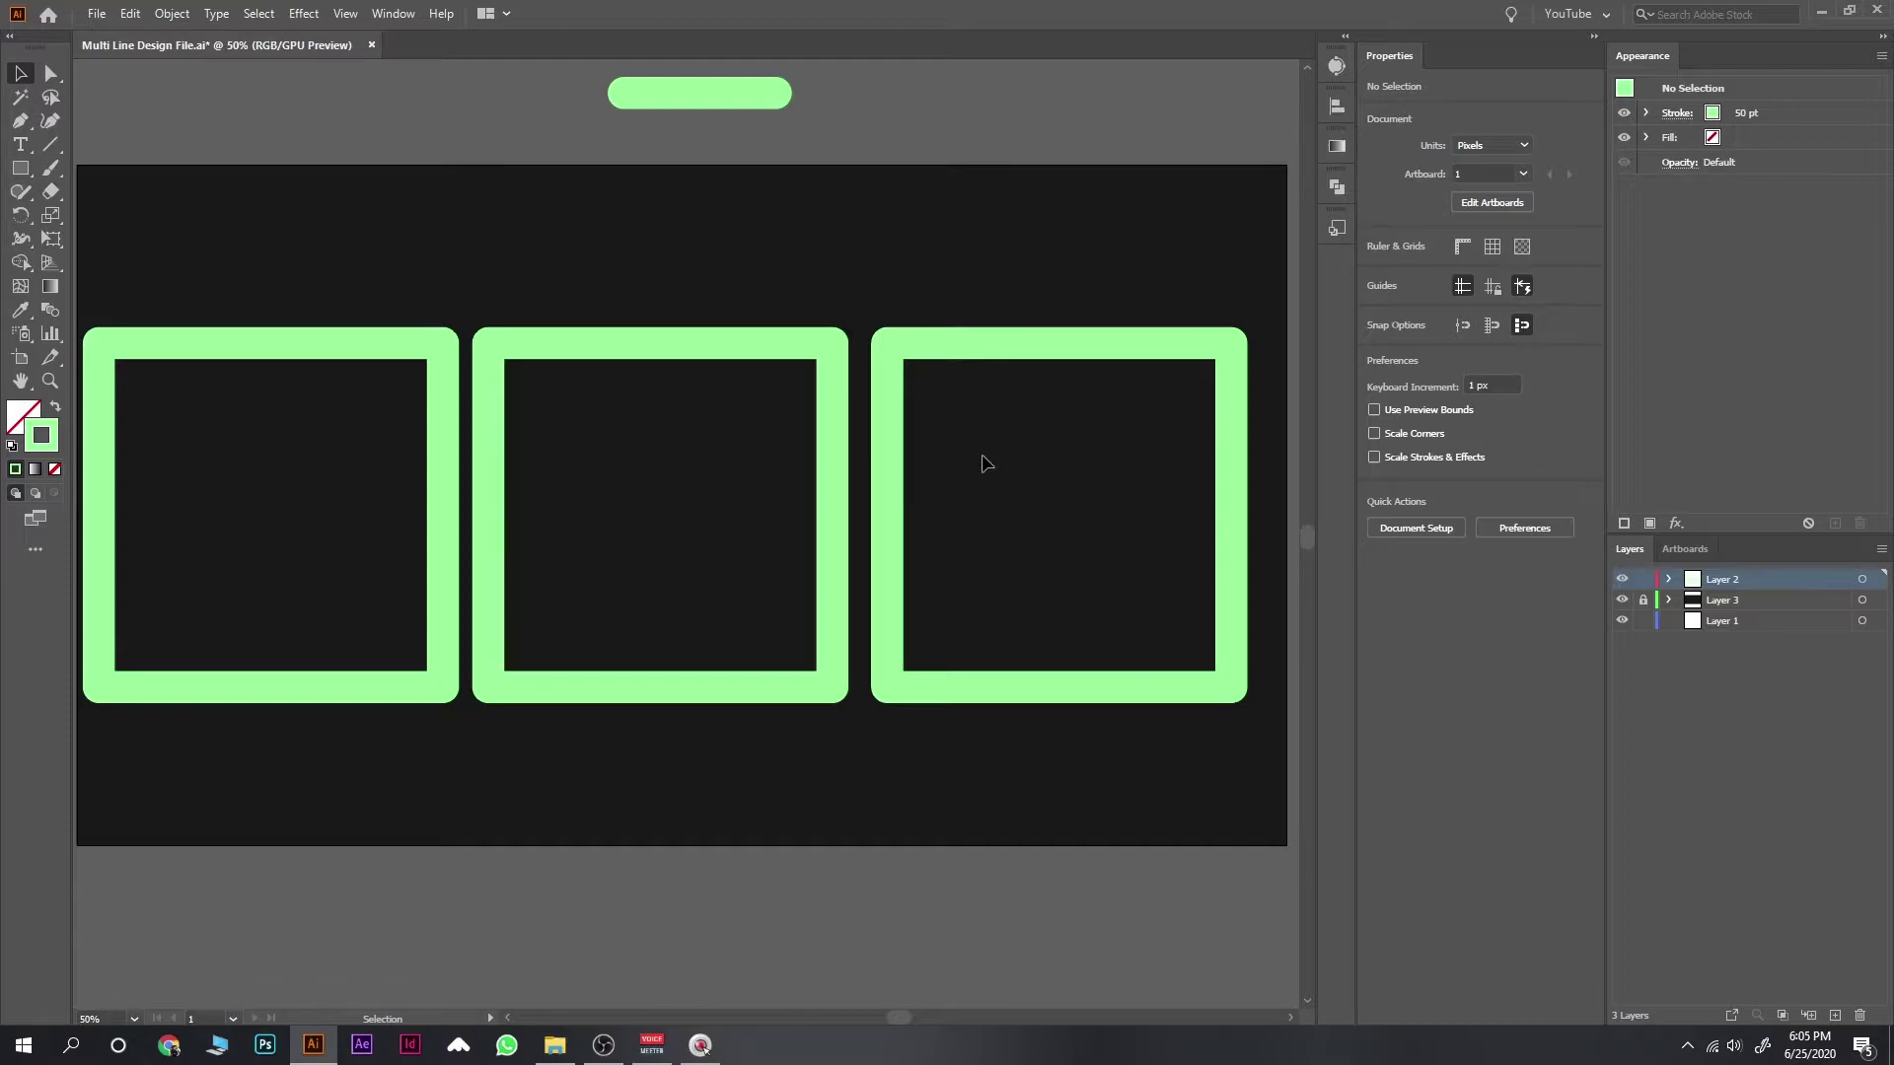
Step: Move the middle and right squares below the artboard
scroll(655, 486, "left", 2)
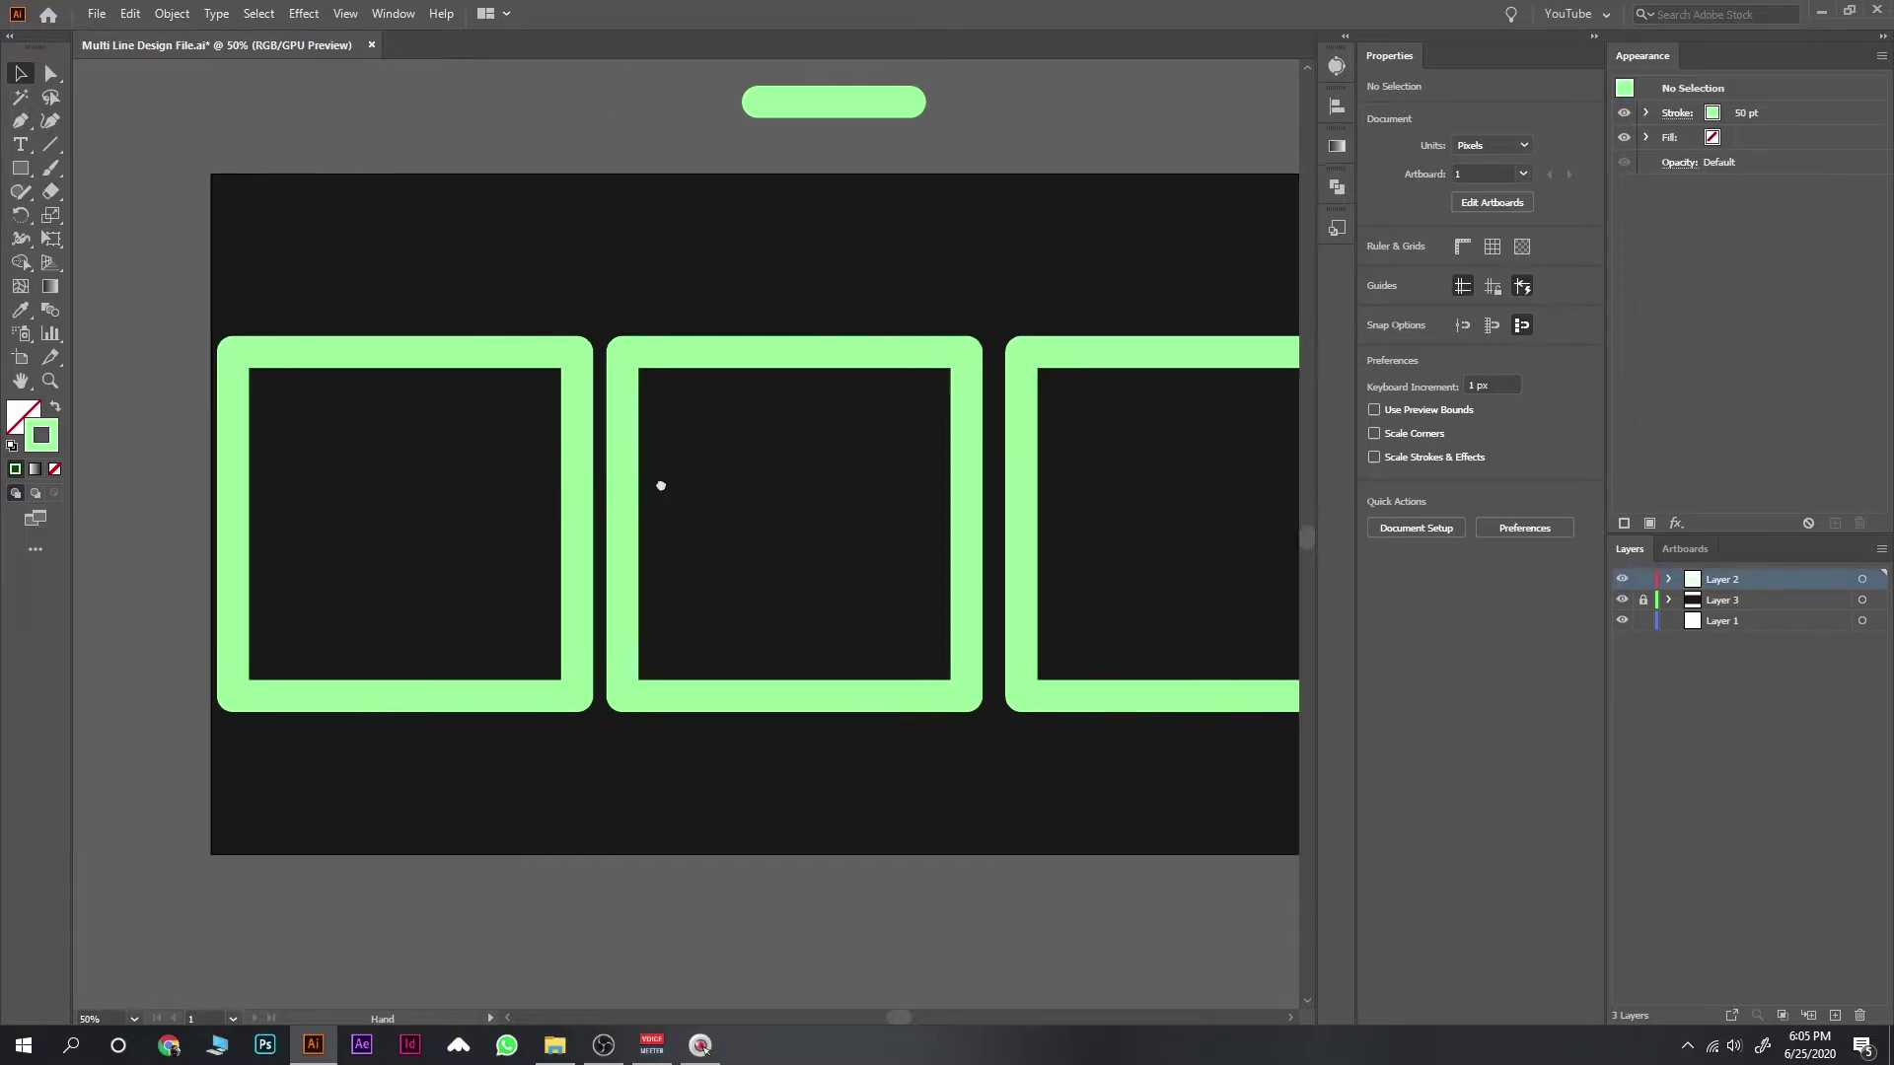
scroll(868, 488, "left", 3)
scroll(749, 474, "right", 2)
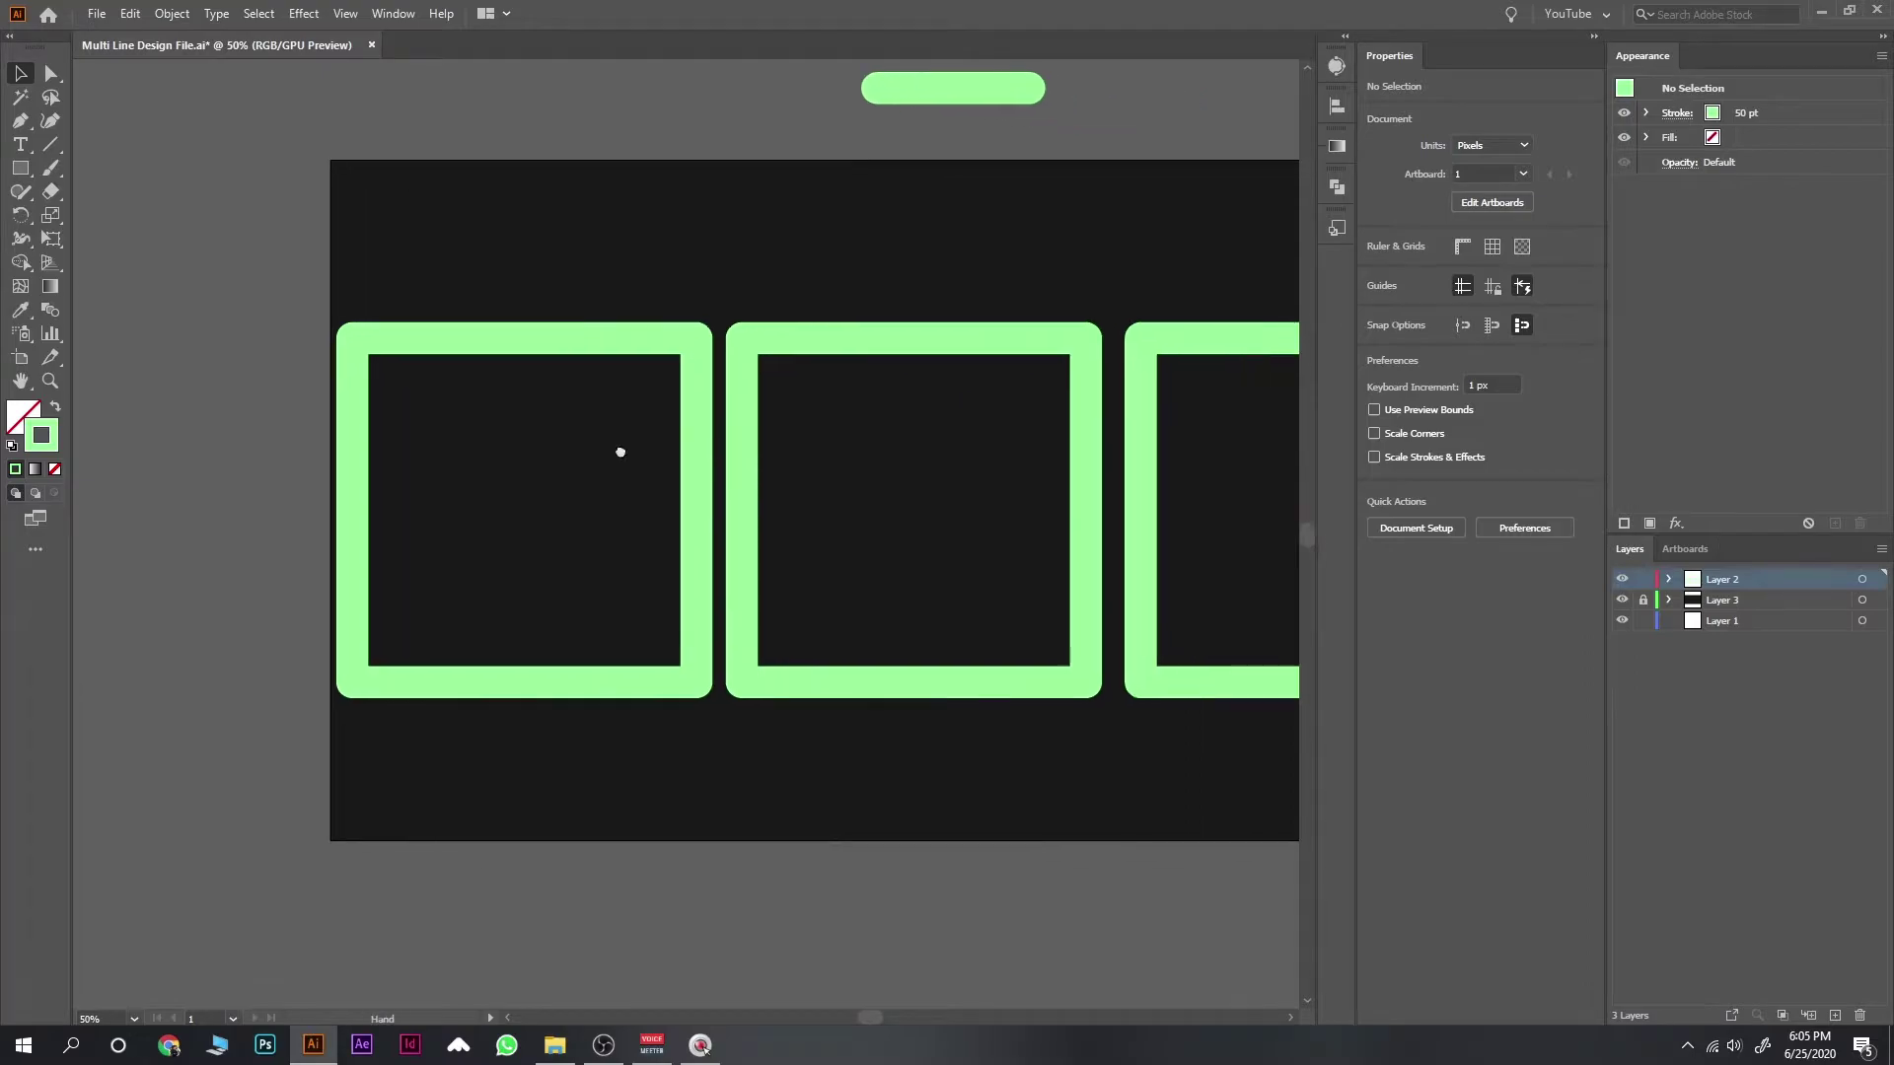
scroll(621, 449, "right", 2)
scroll(621, 449, "down", 1)
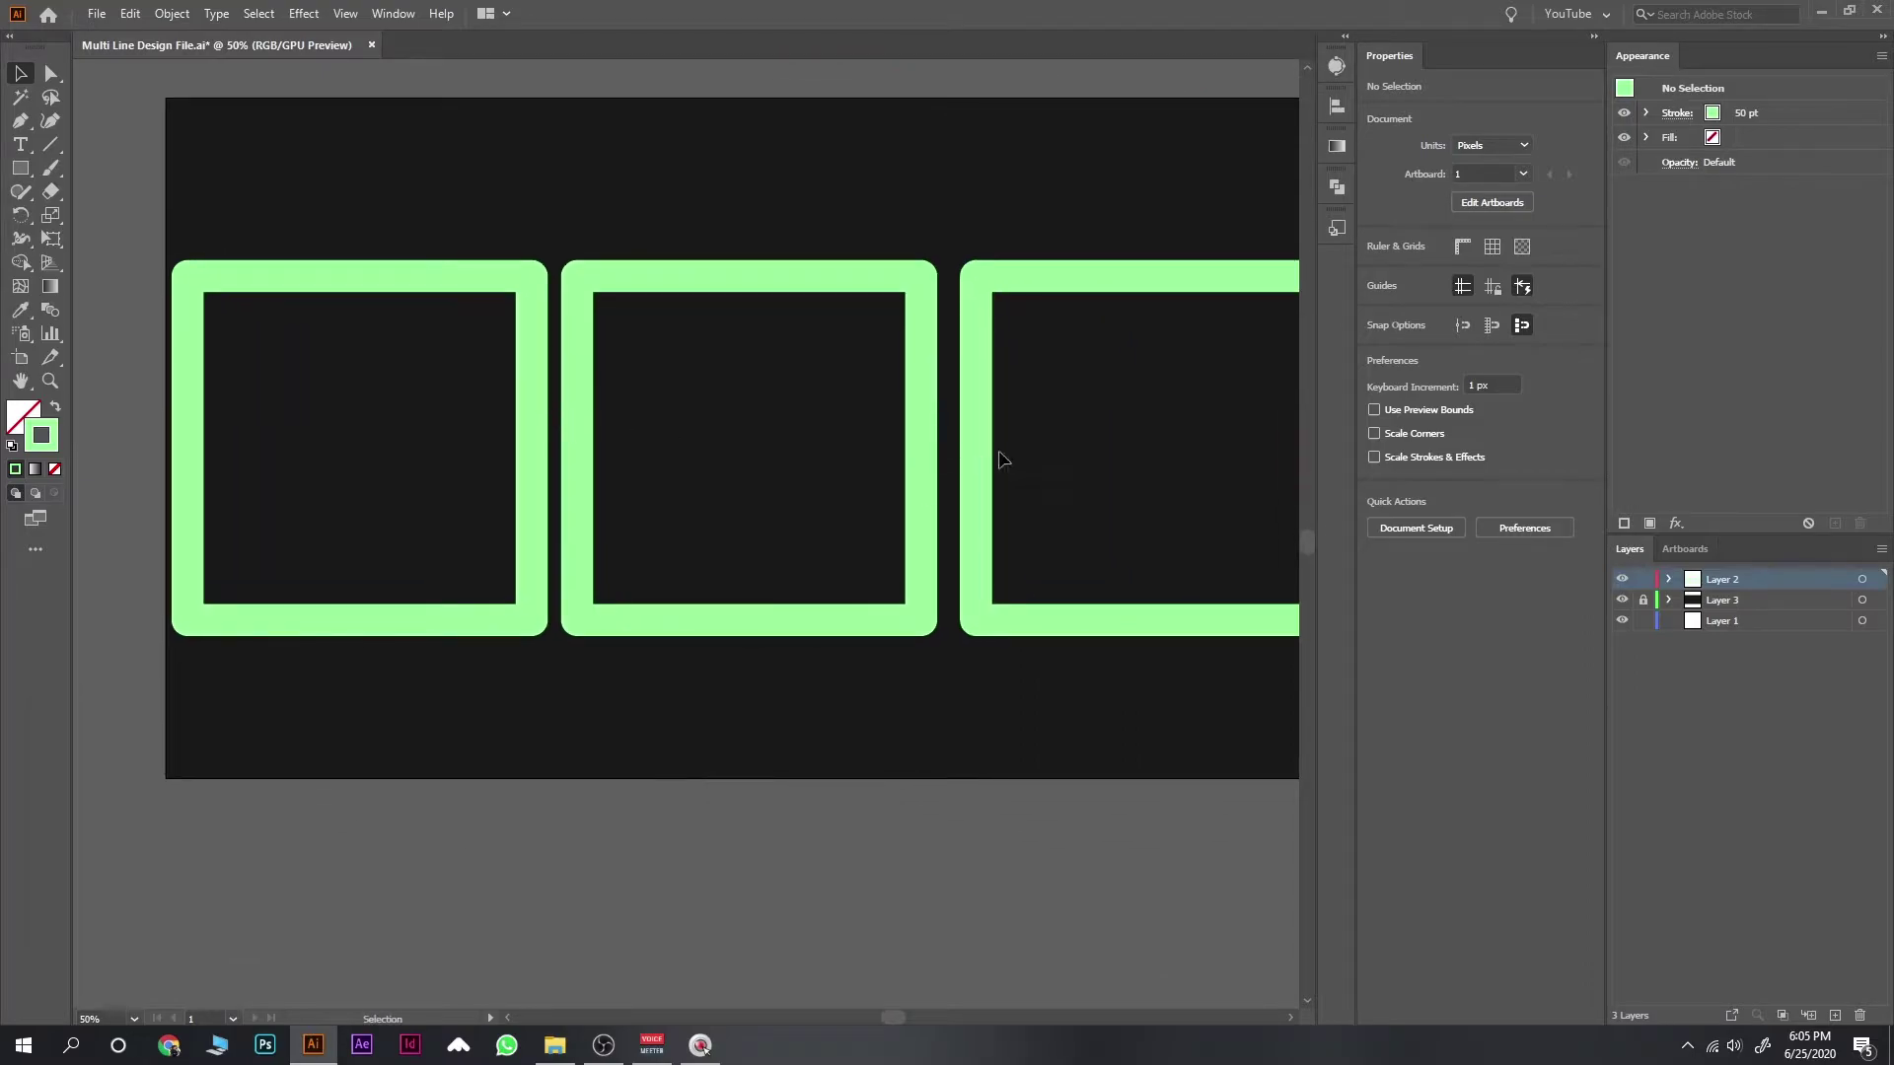
left_click(914, 352)
left_click_drag(922, 411, 1160, 748)
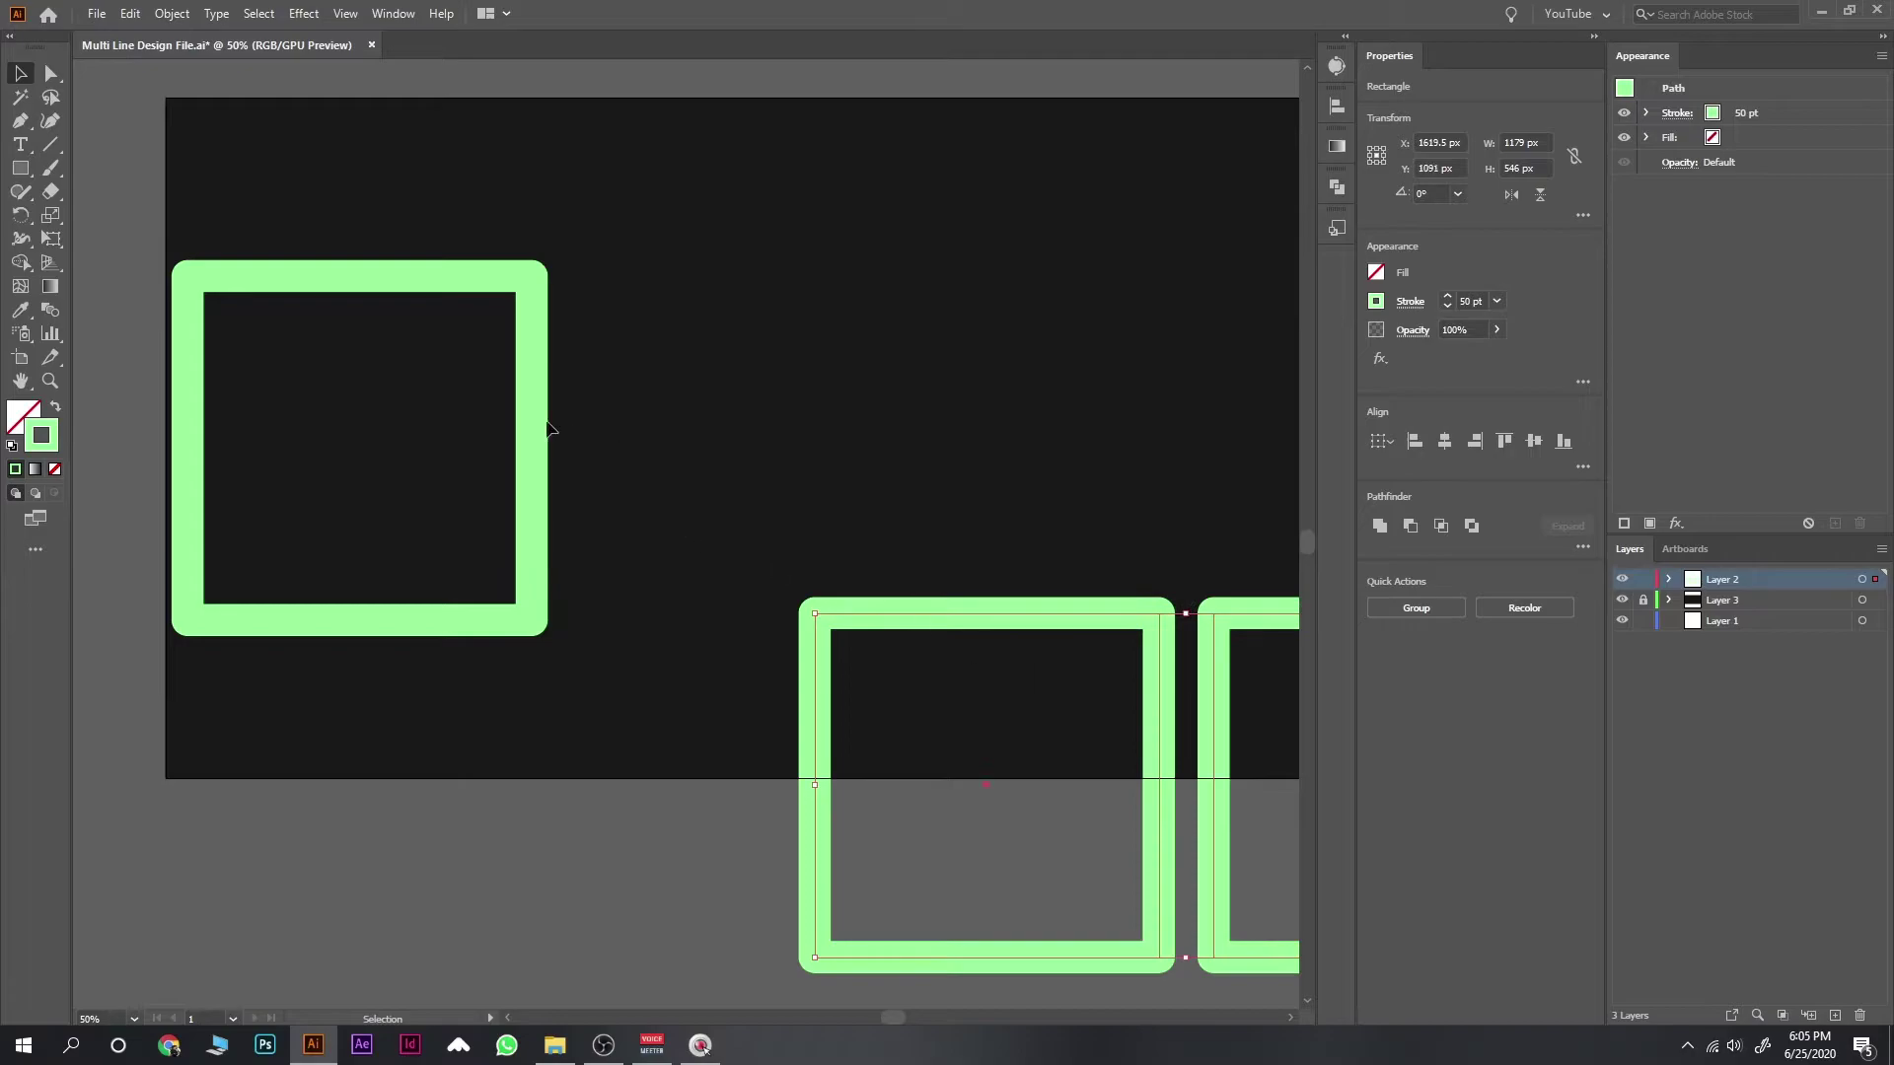
left_click(737, 365)
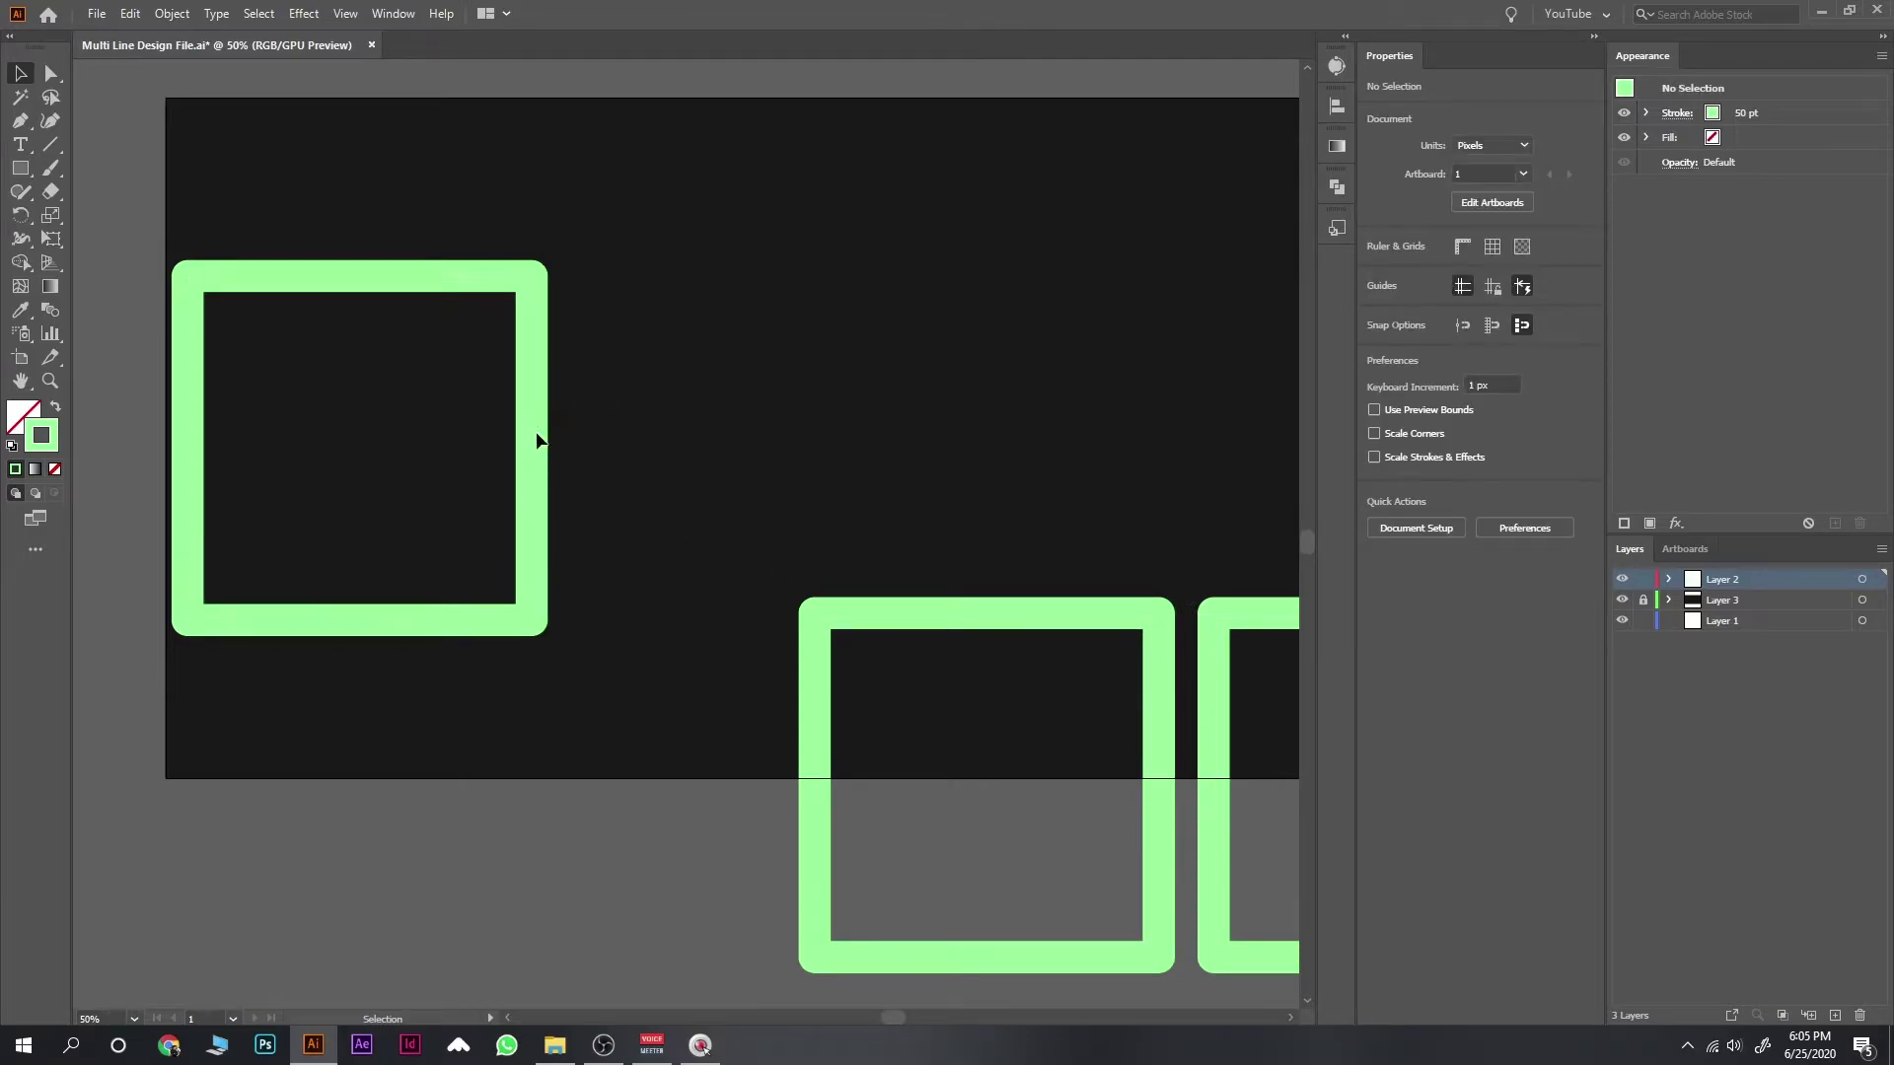
Step: Centre the remaining square on the artboard and push the two spares further down-right
left_click_drag(538, 441, 859, 368)
key("ctrl+minus")
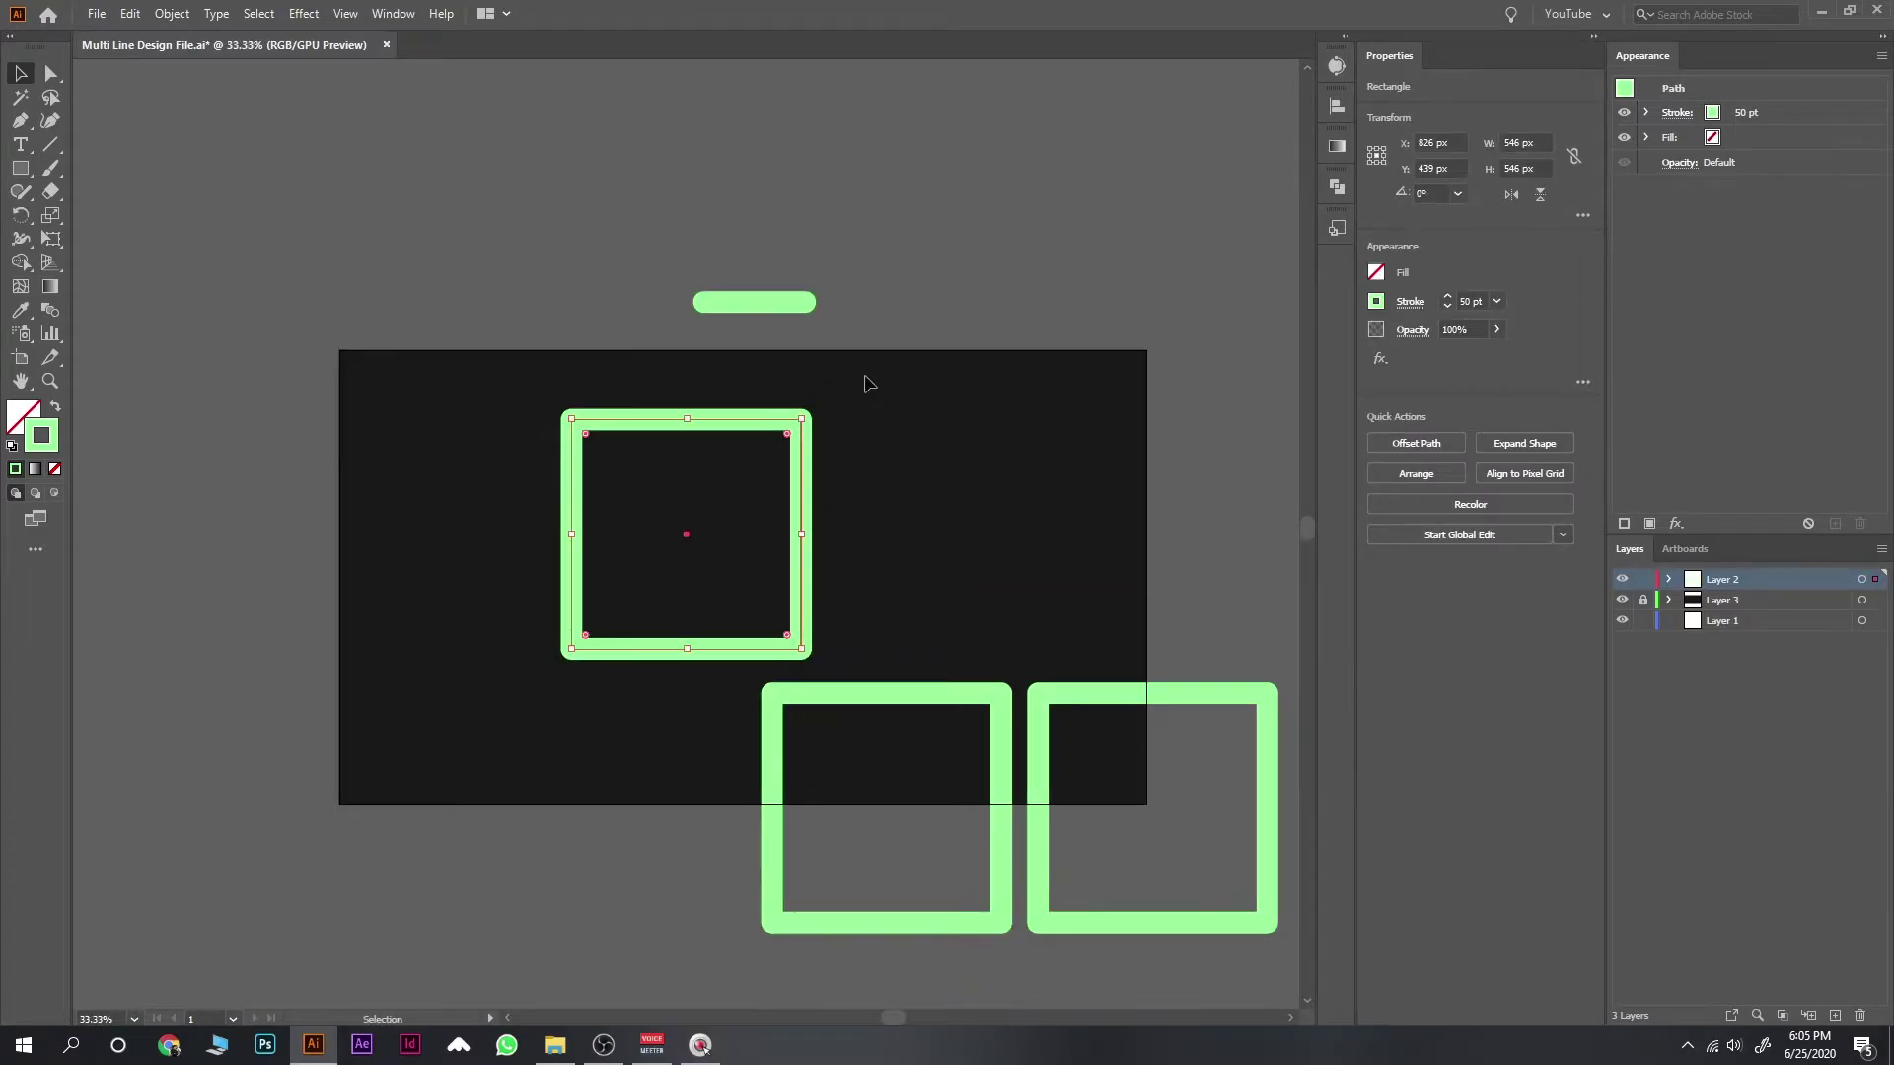
left_click_drag(737, 757, 1182, 950)
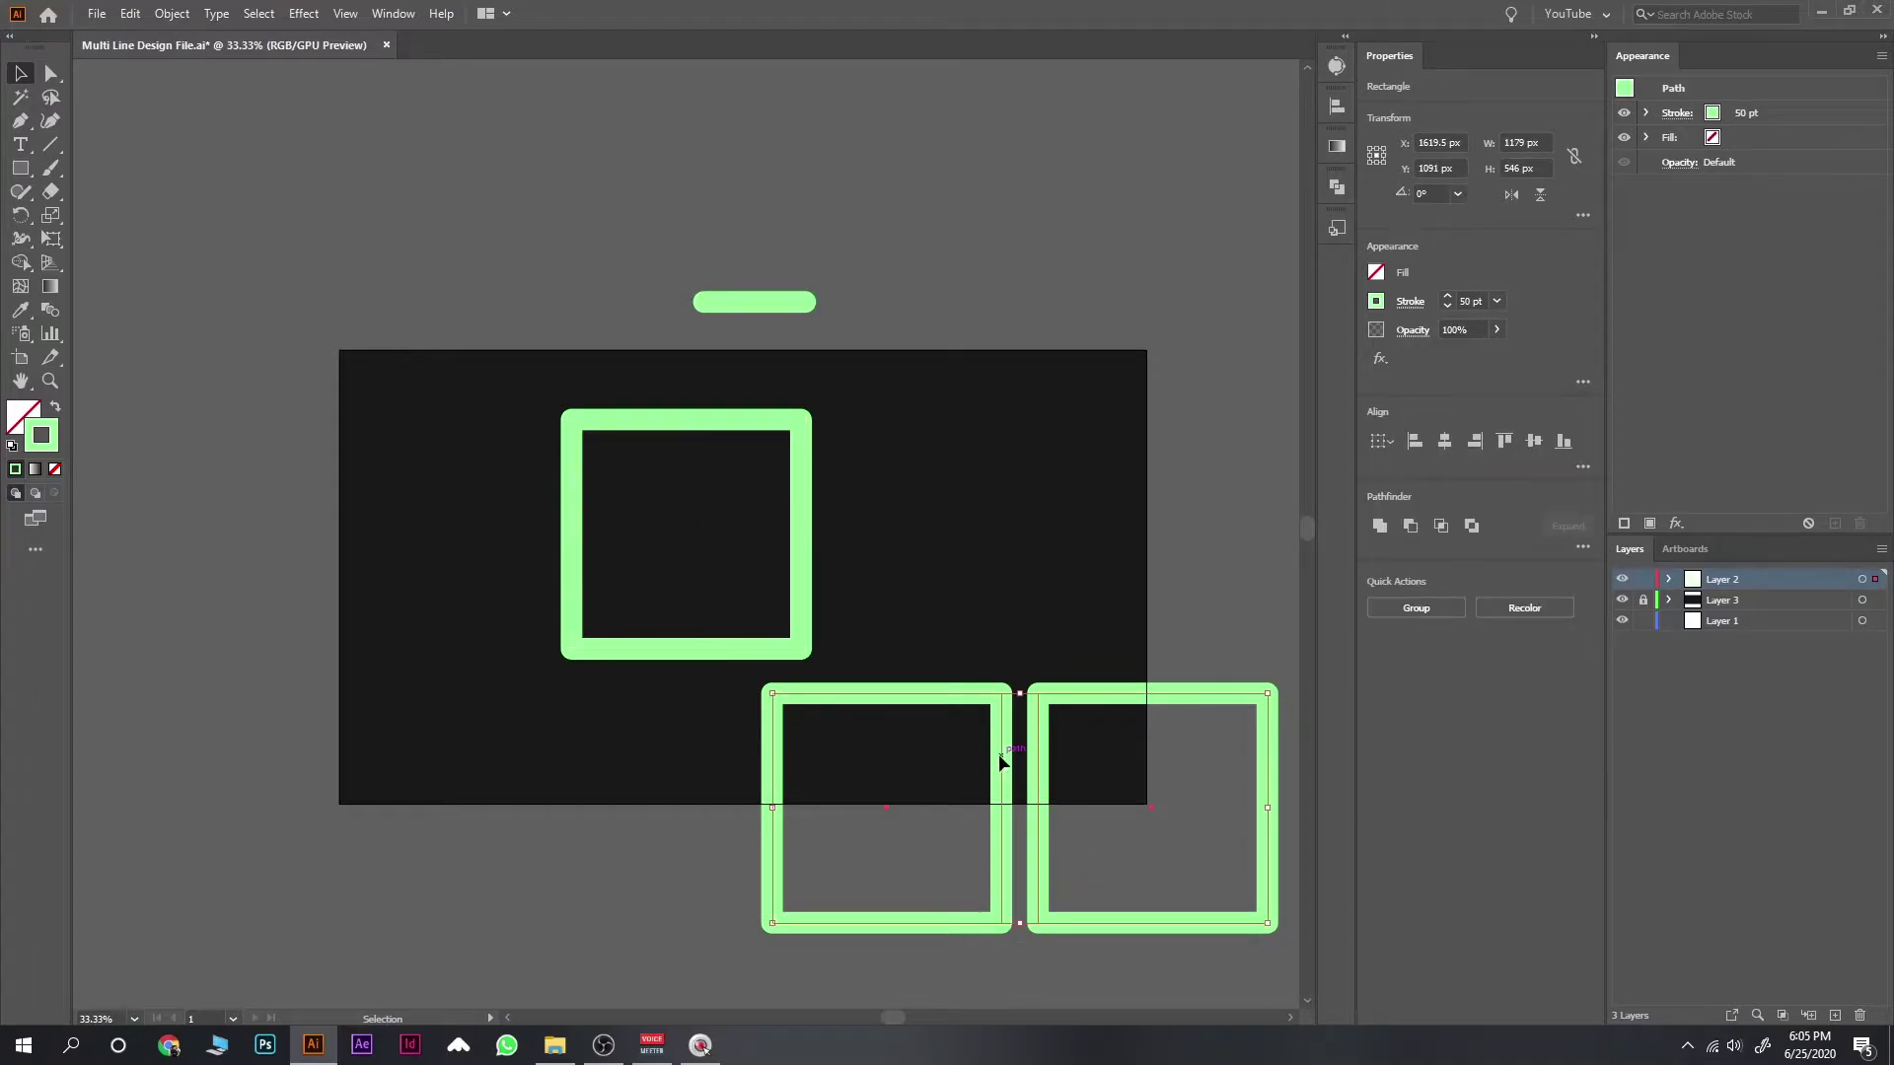
left_click_drag(999, 754, 1106, 912)
left_click(920, 732)
key("ctrl+plus")
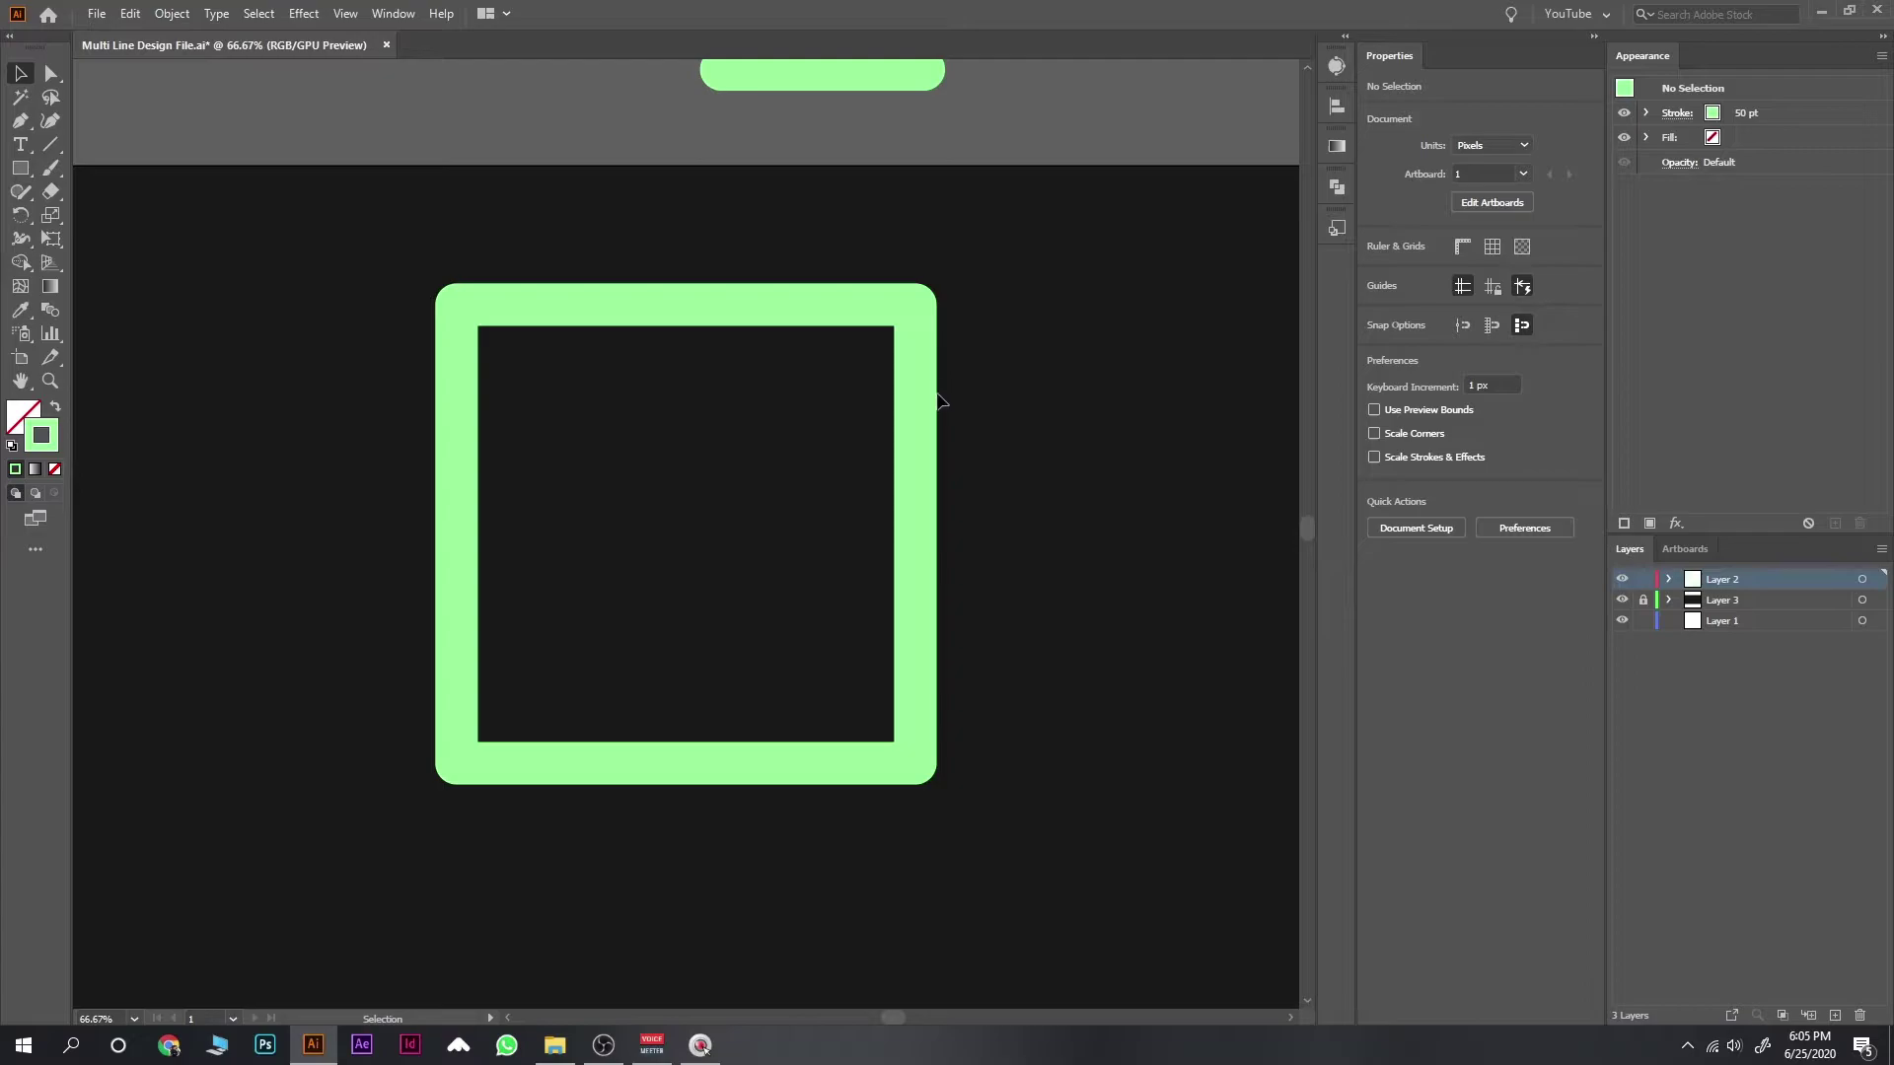
left_click_drag(917, 395, 915, 479)
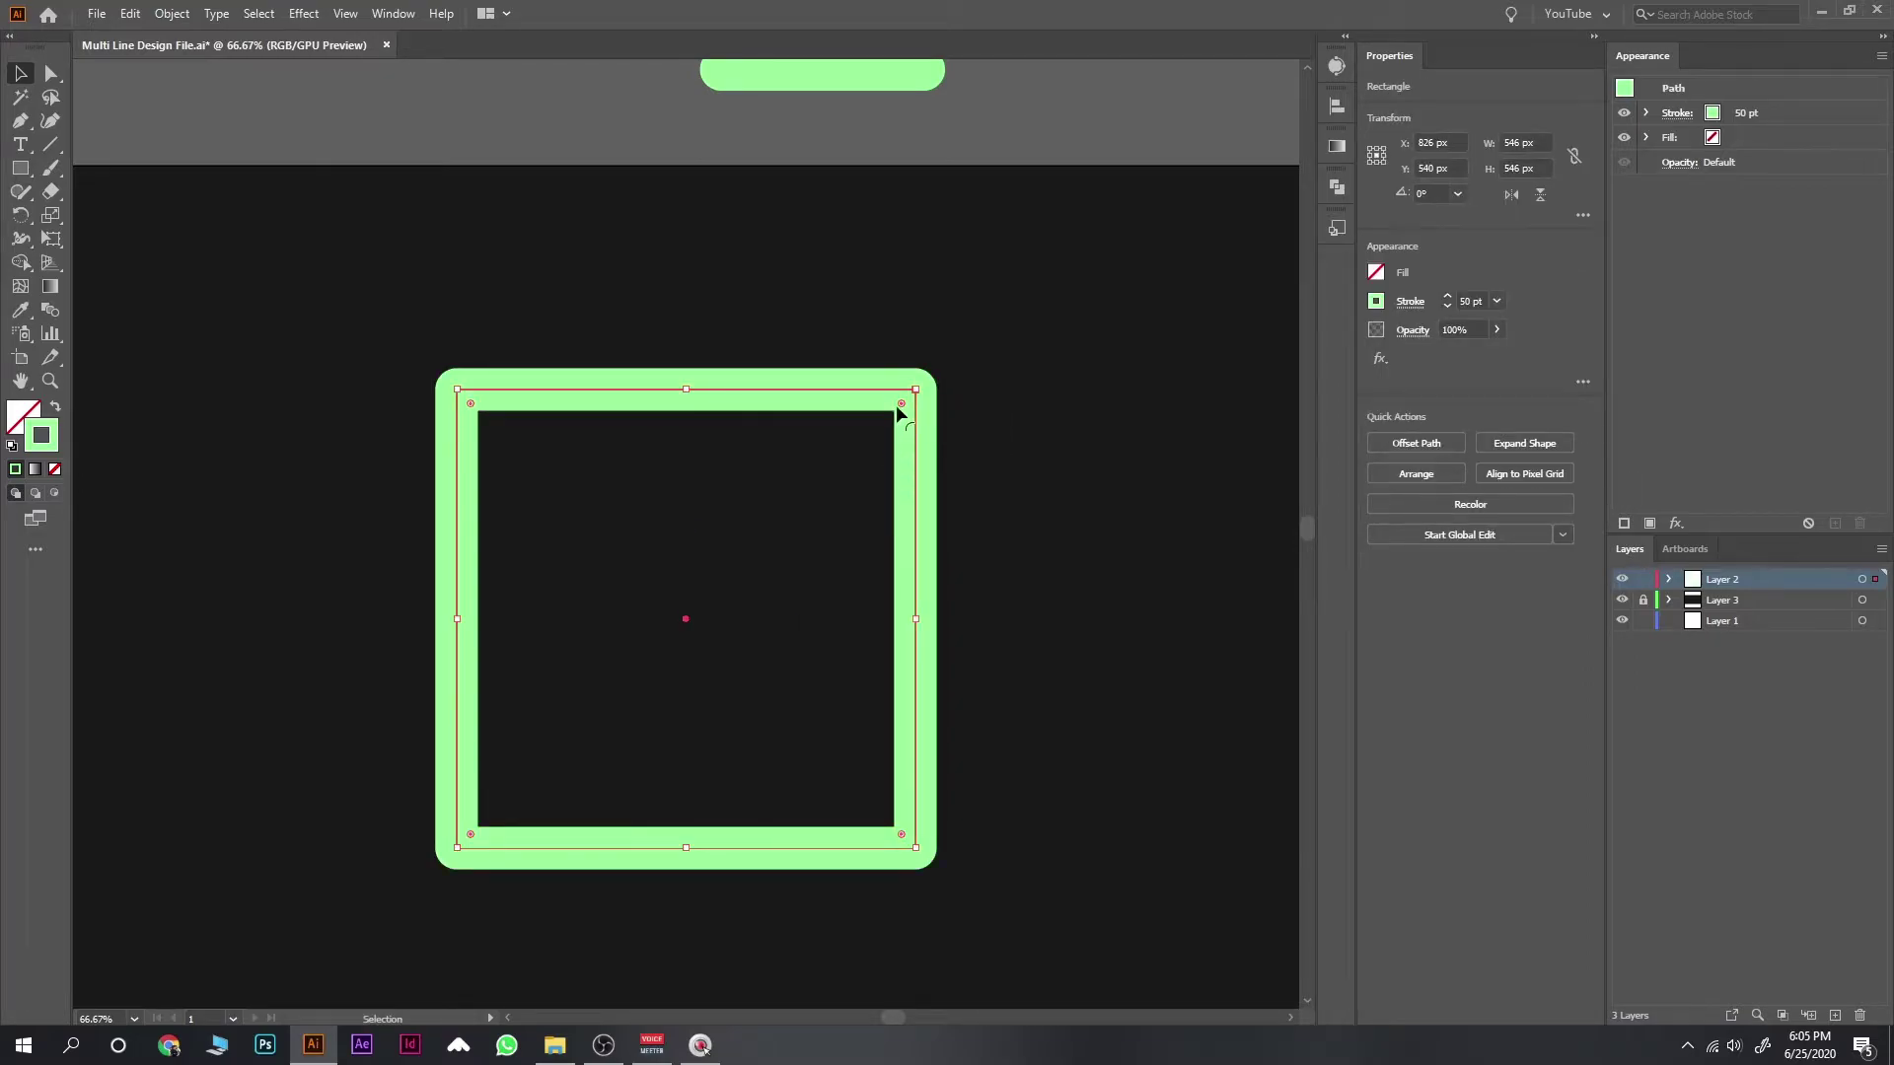
Step: Fully round the centred square's two right corners to form the letter D
left_click_drag(901, 405, 761, 641)
key("a")
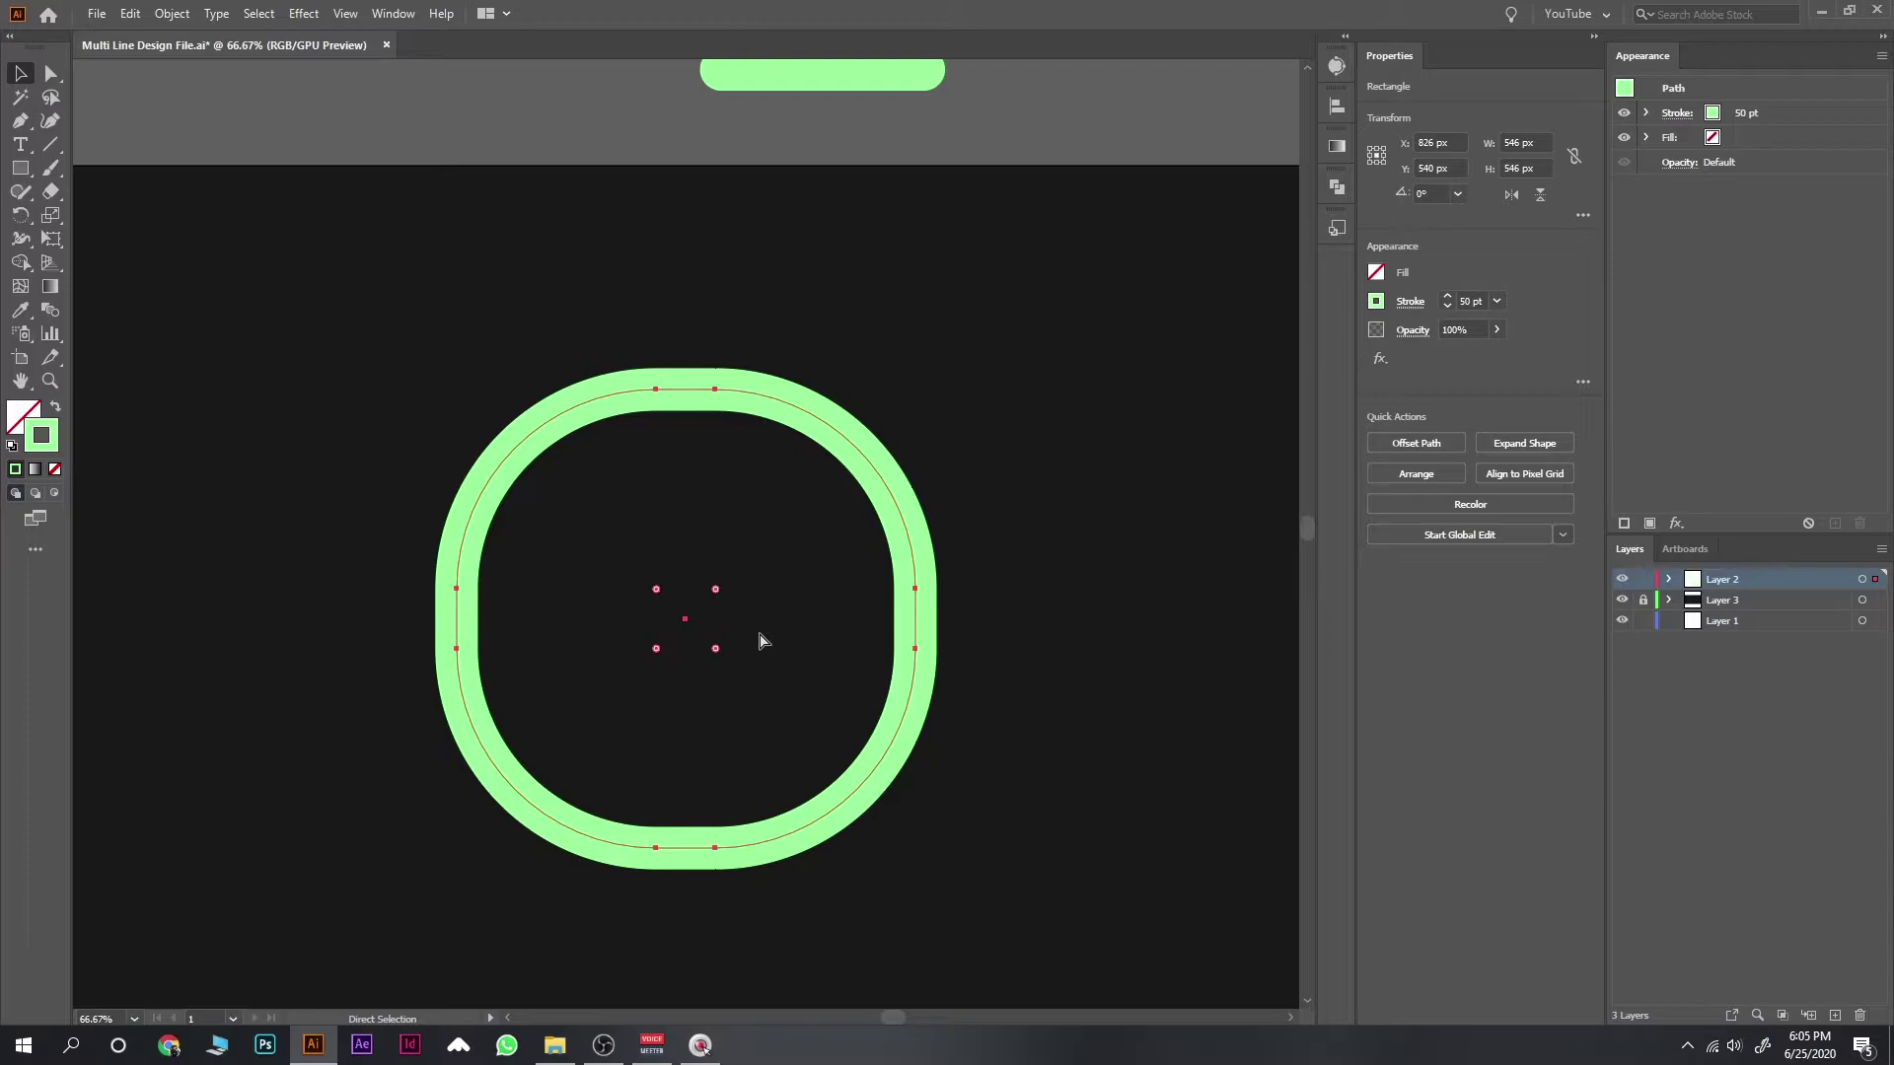
key("ctrl+z")
key("v")
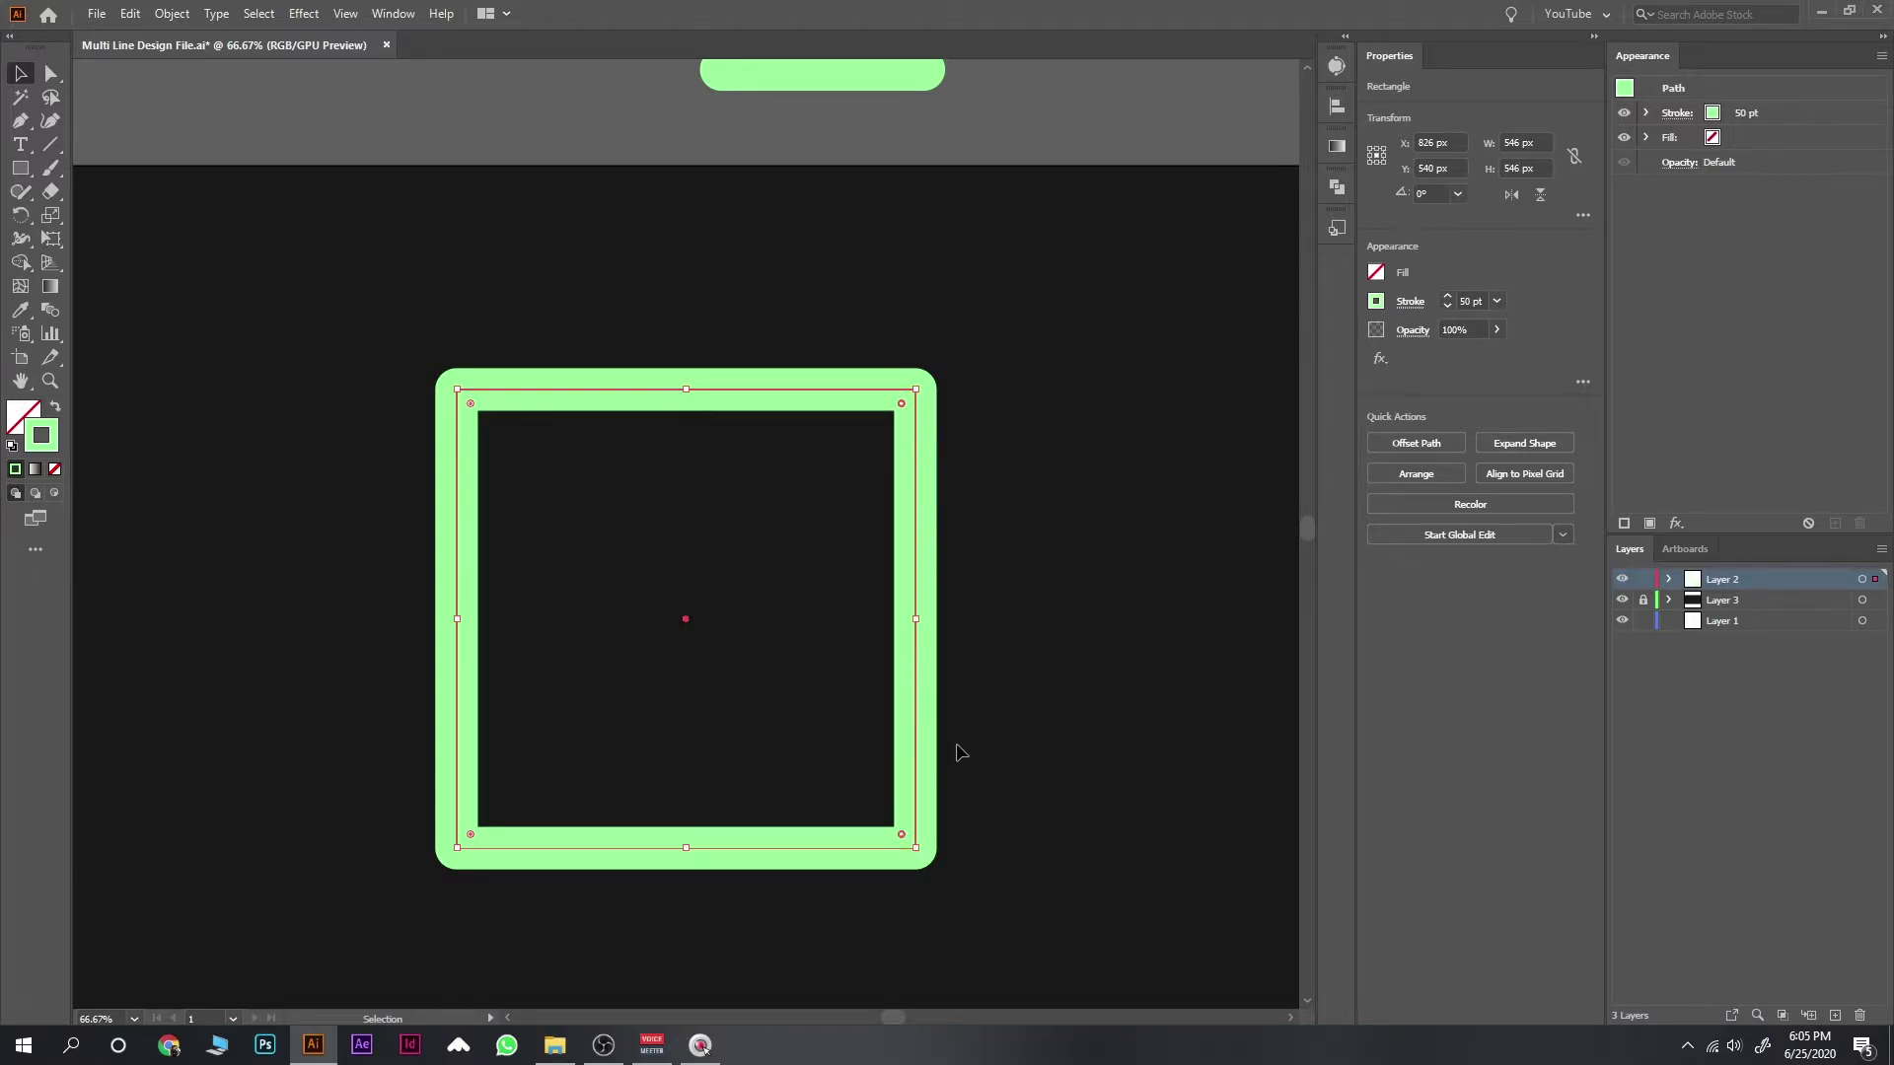
mouse_move(902, 404)
left_mouse_down()
mouse_move(674, 604)
mouse_move(583, 655)
left_mouse_up()
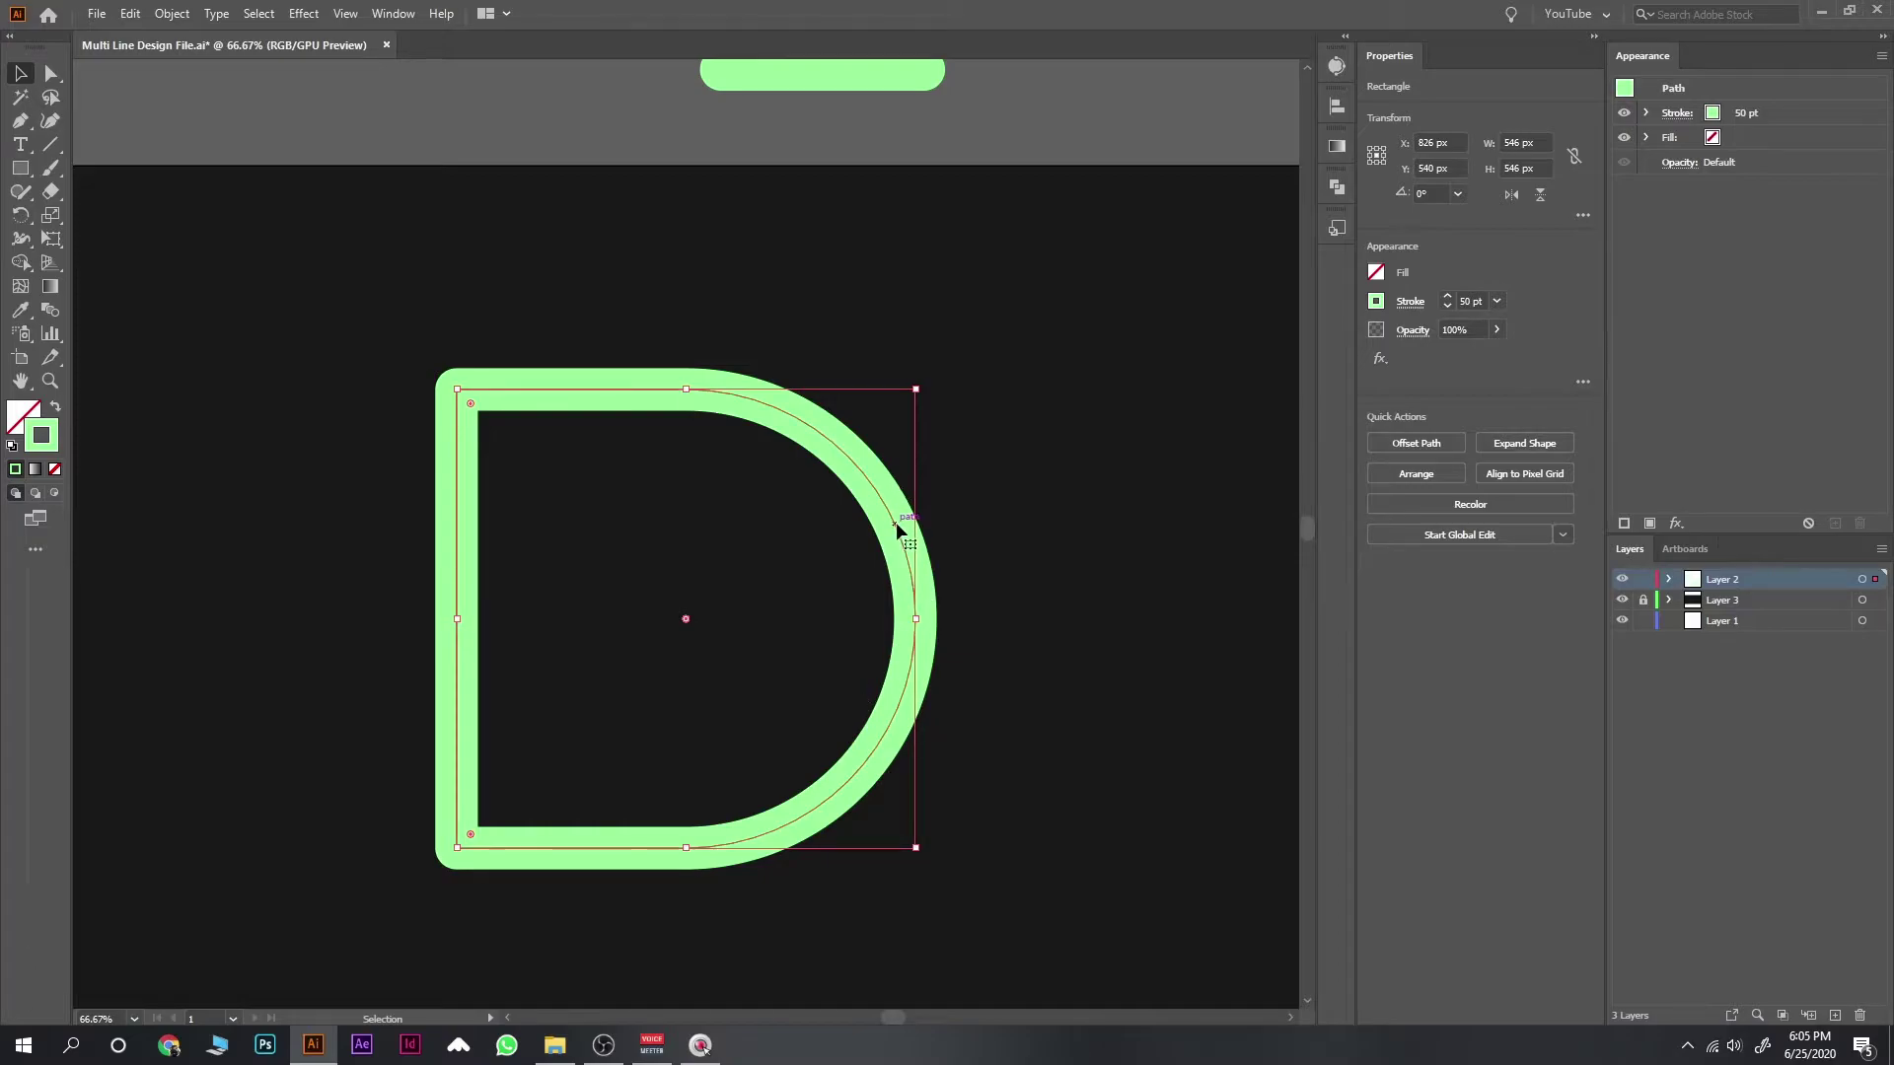
left_click(1003, 622)
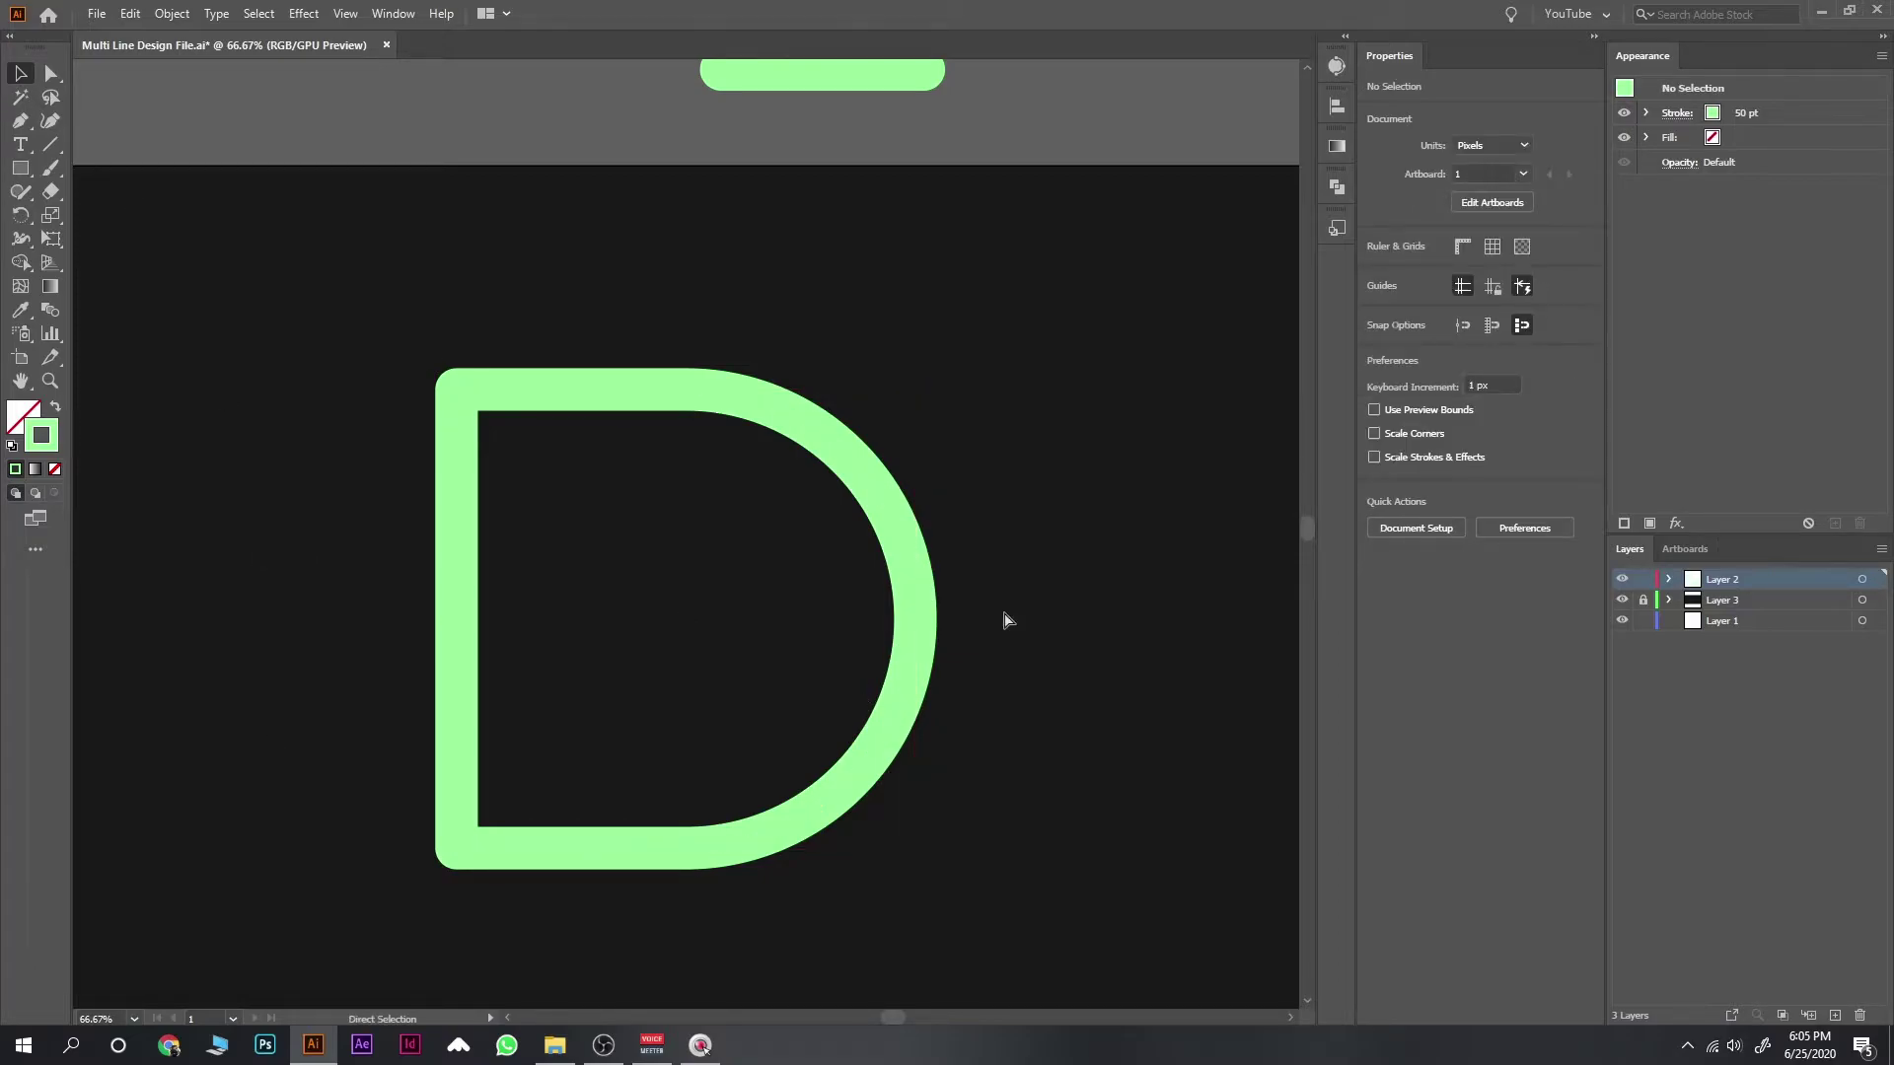
key("ctrl+minus")
key("ctrl+minus")
Step: Move the D off to the left and round a spare square fully into a circle
left_click_drag(805, 580, 275, 561)
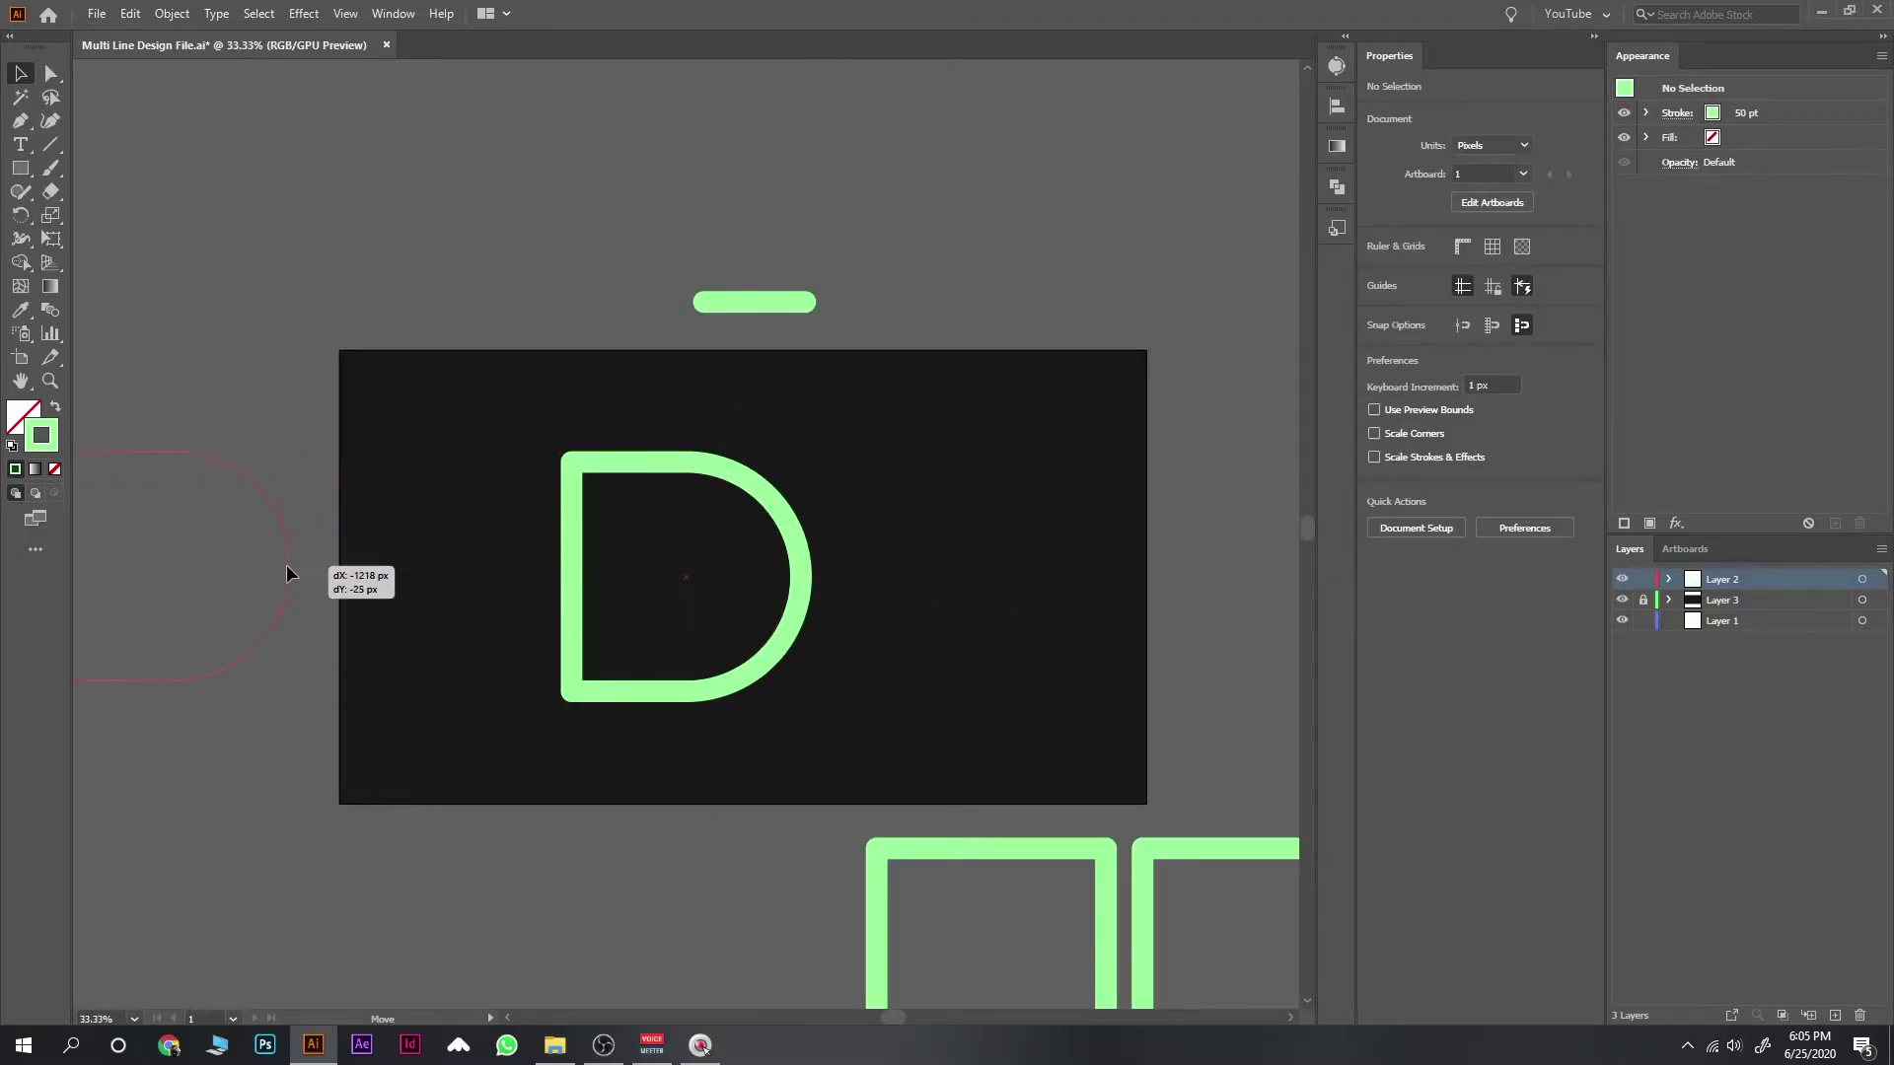
left_click_drag(874, 933, 668, 553)
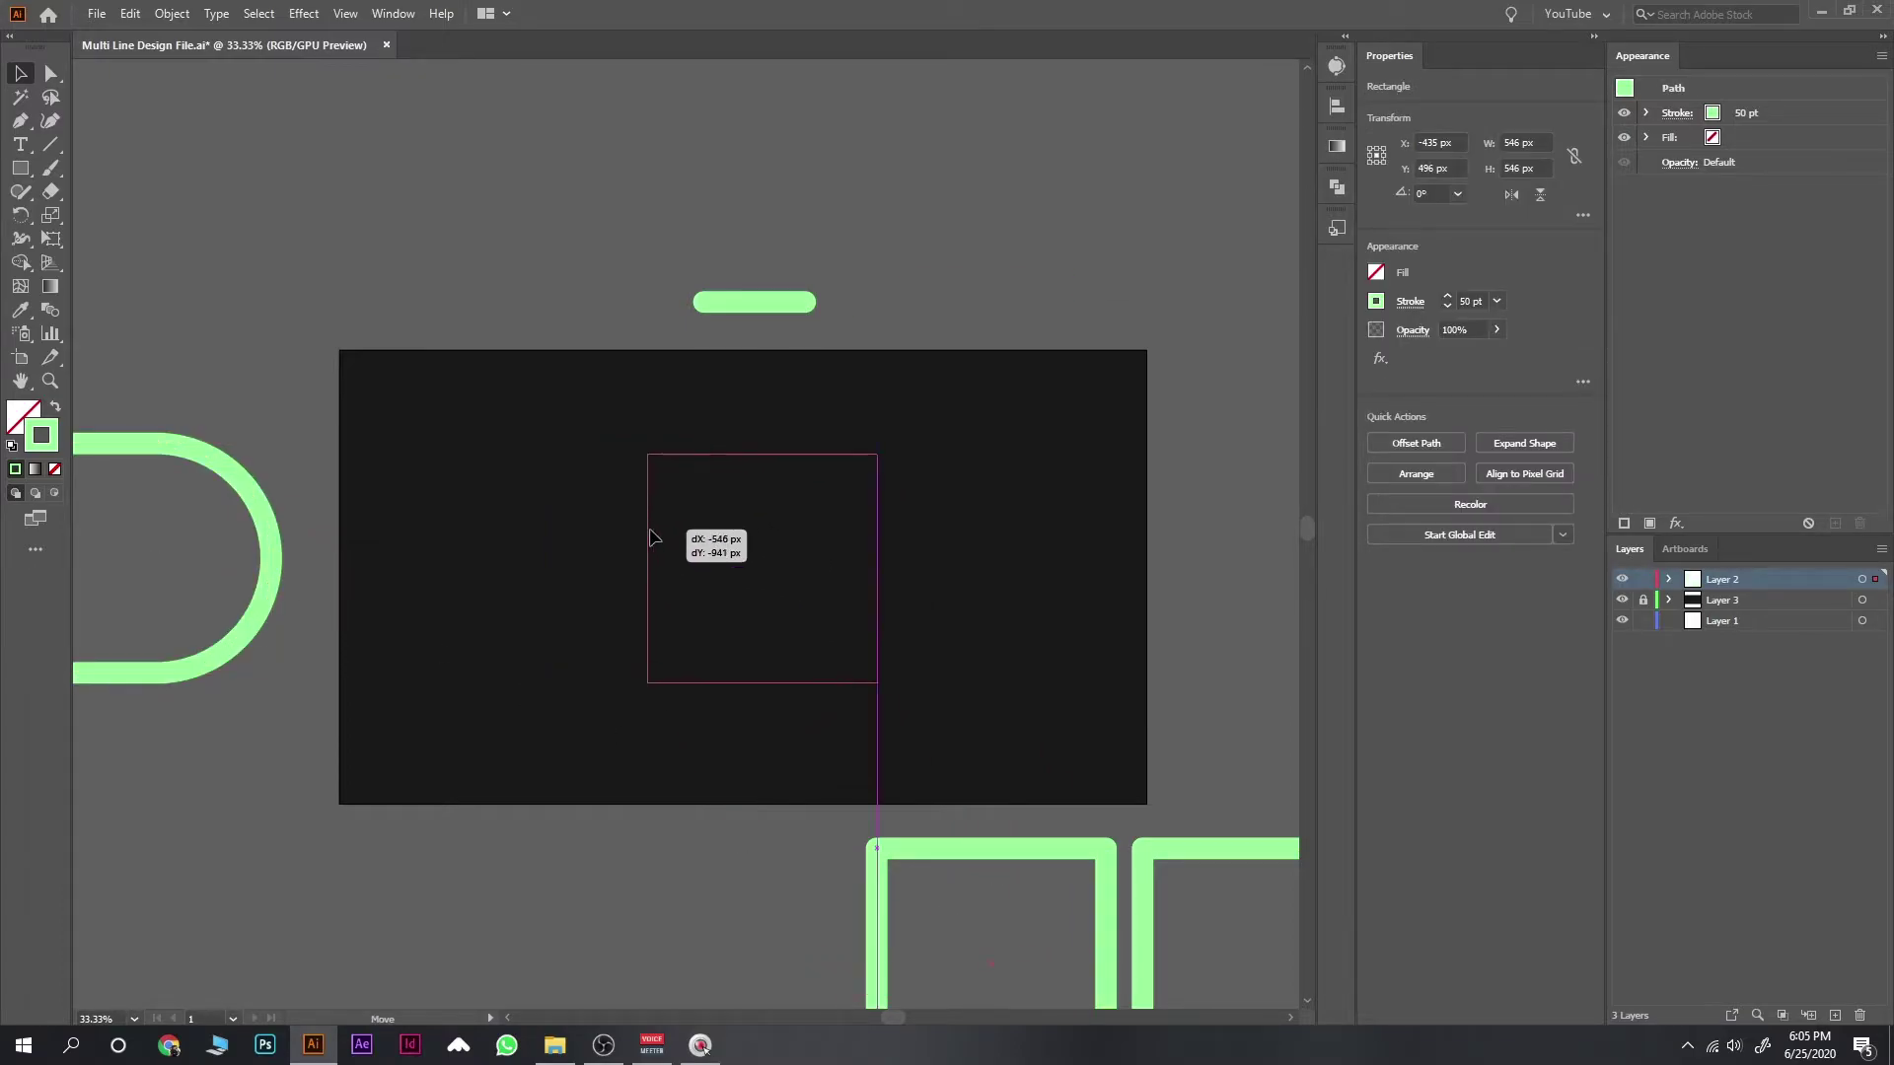
key("ctrl+plus")
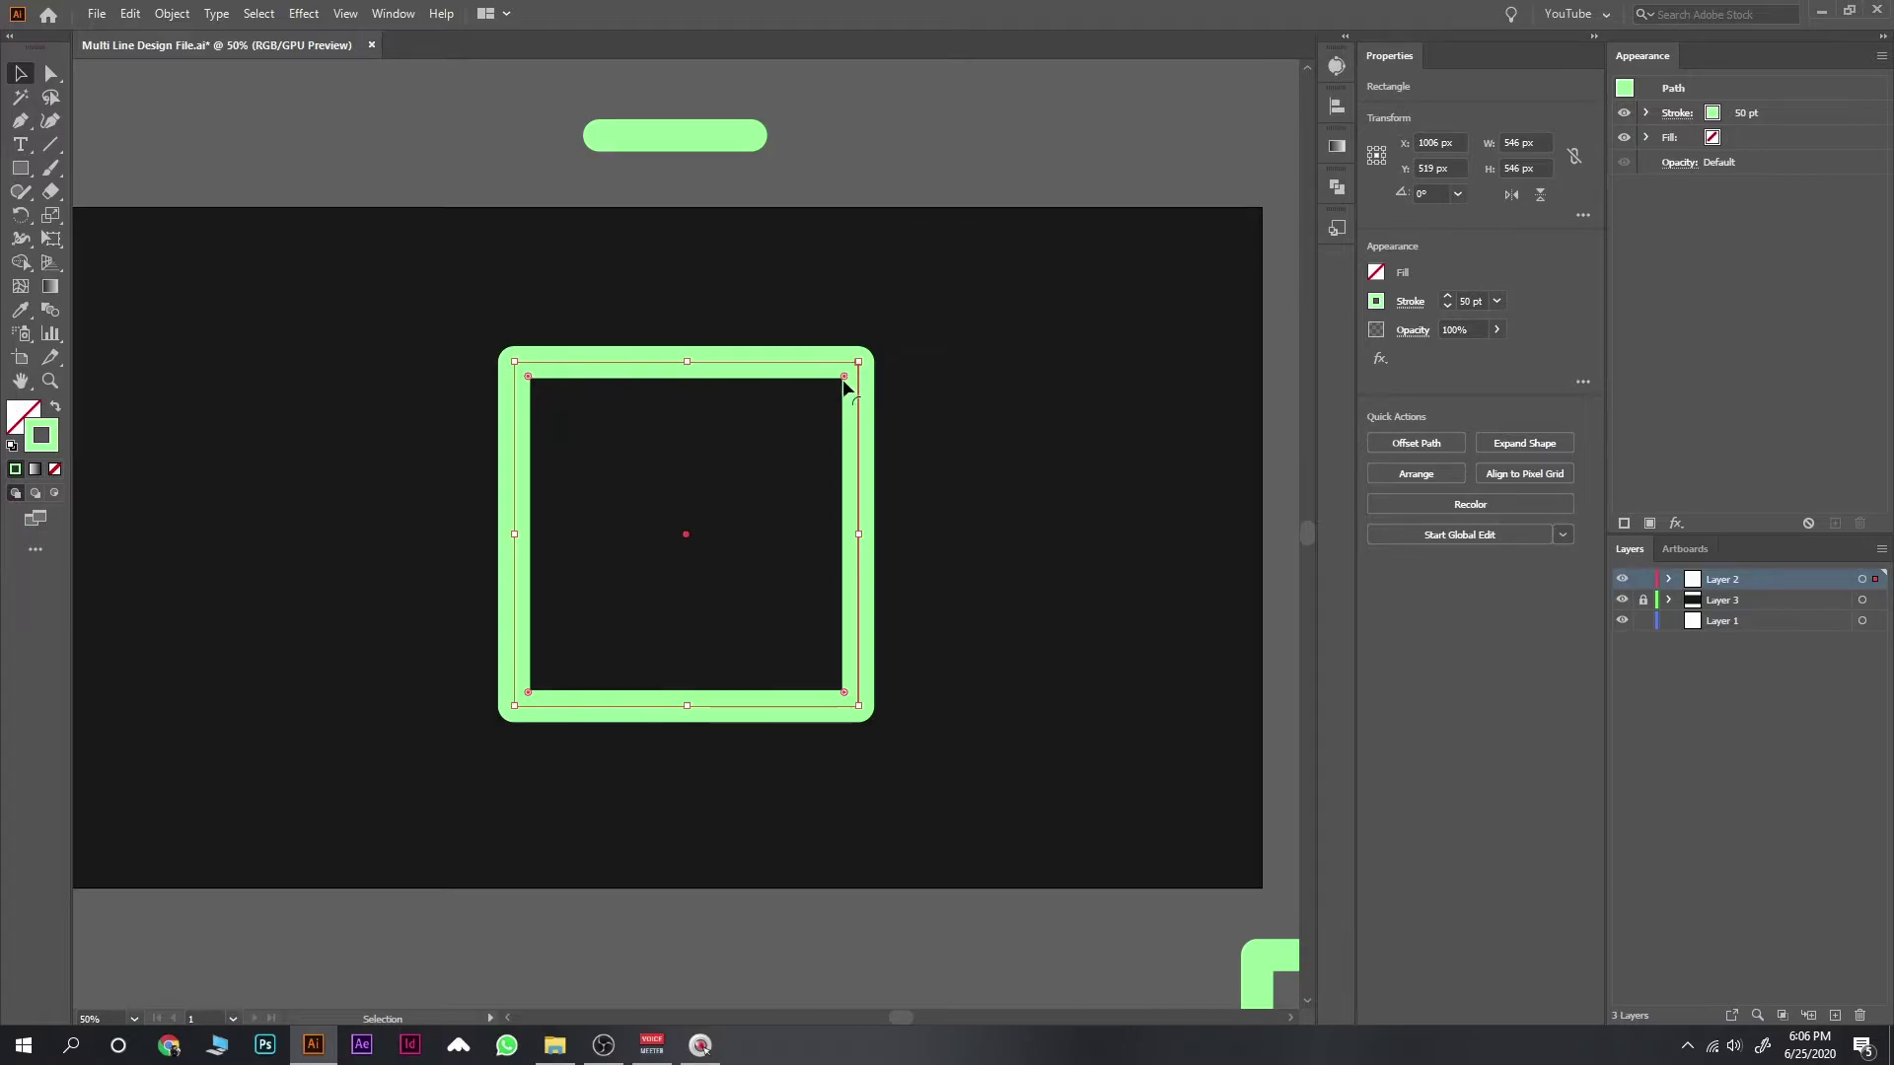
mouse_move(842, 382)
left_mouse_down()
mouse_move(562, 603)
mouse_move(465, 632)
left_mouse_up()
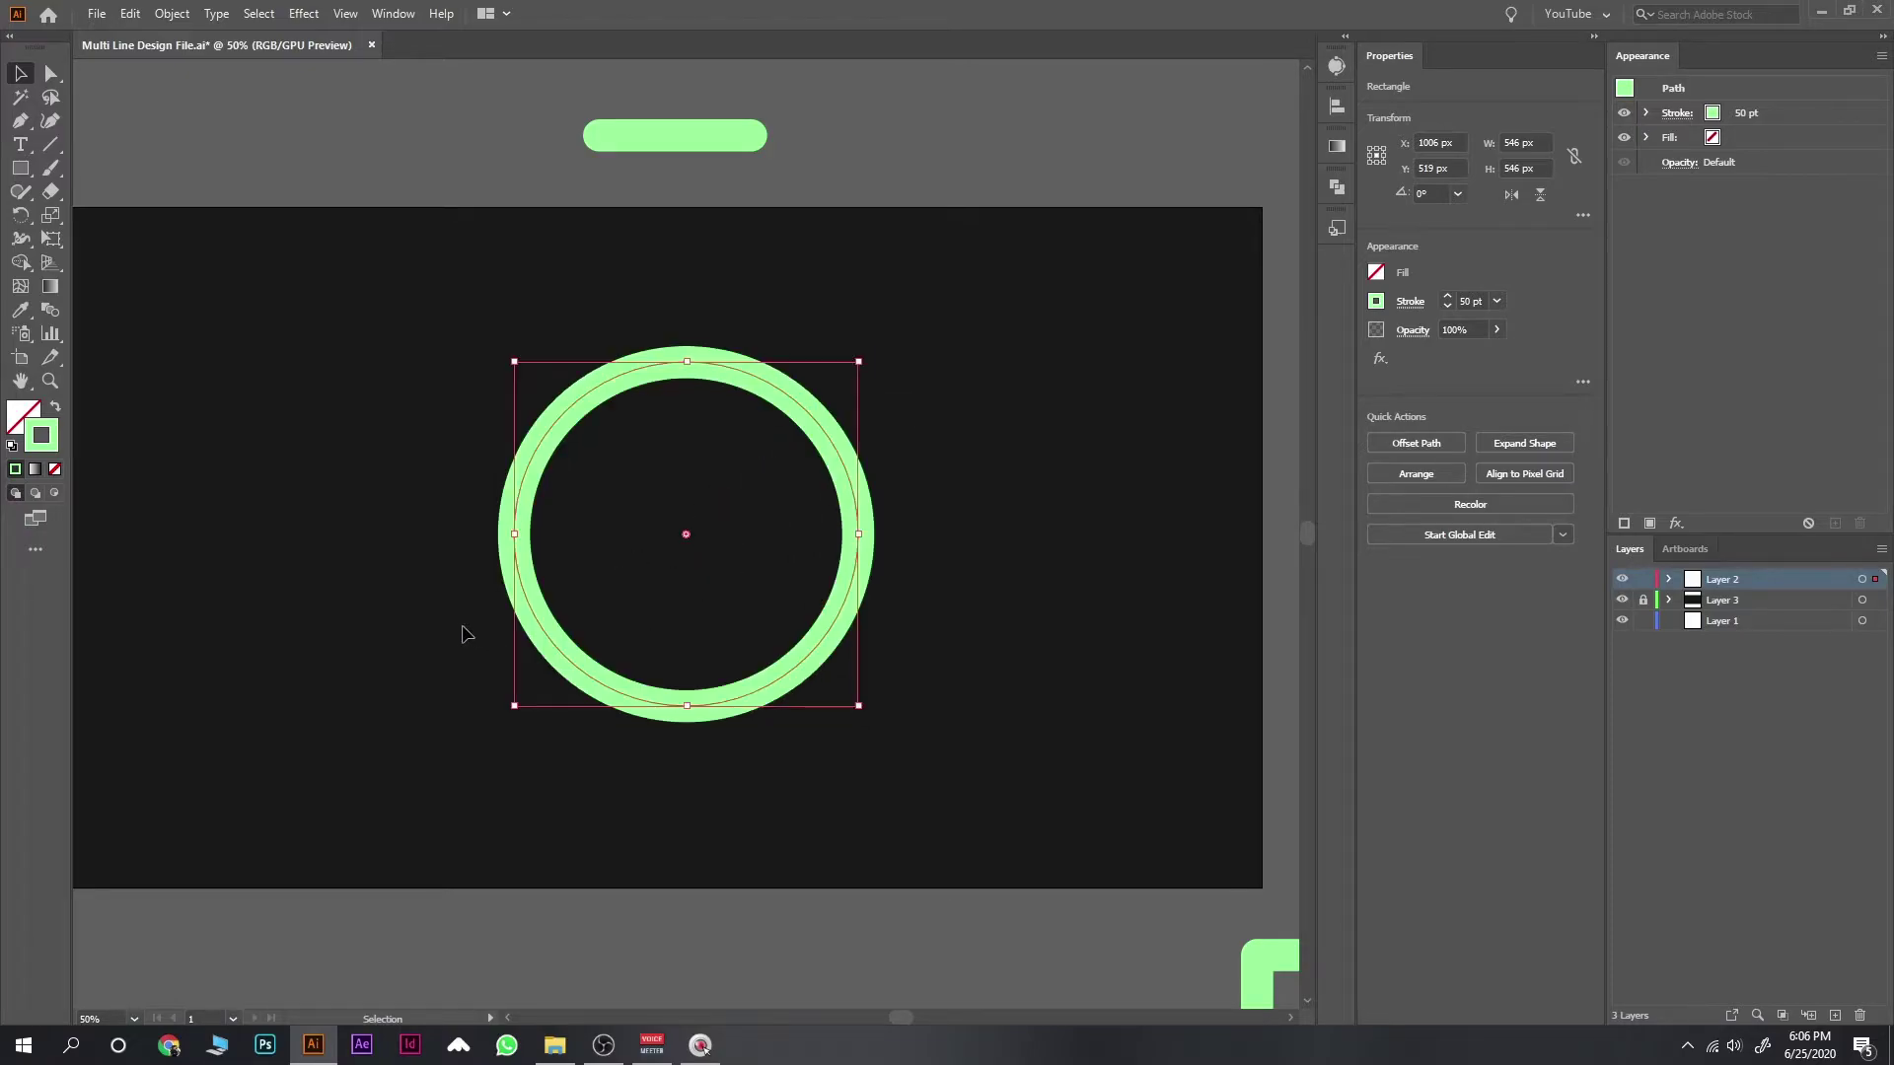
left_click(442, 631)
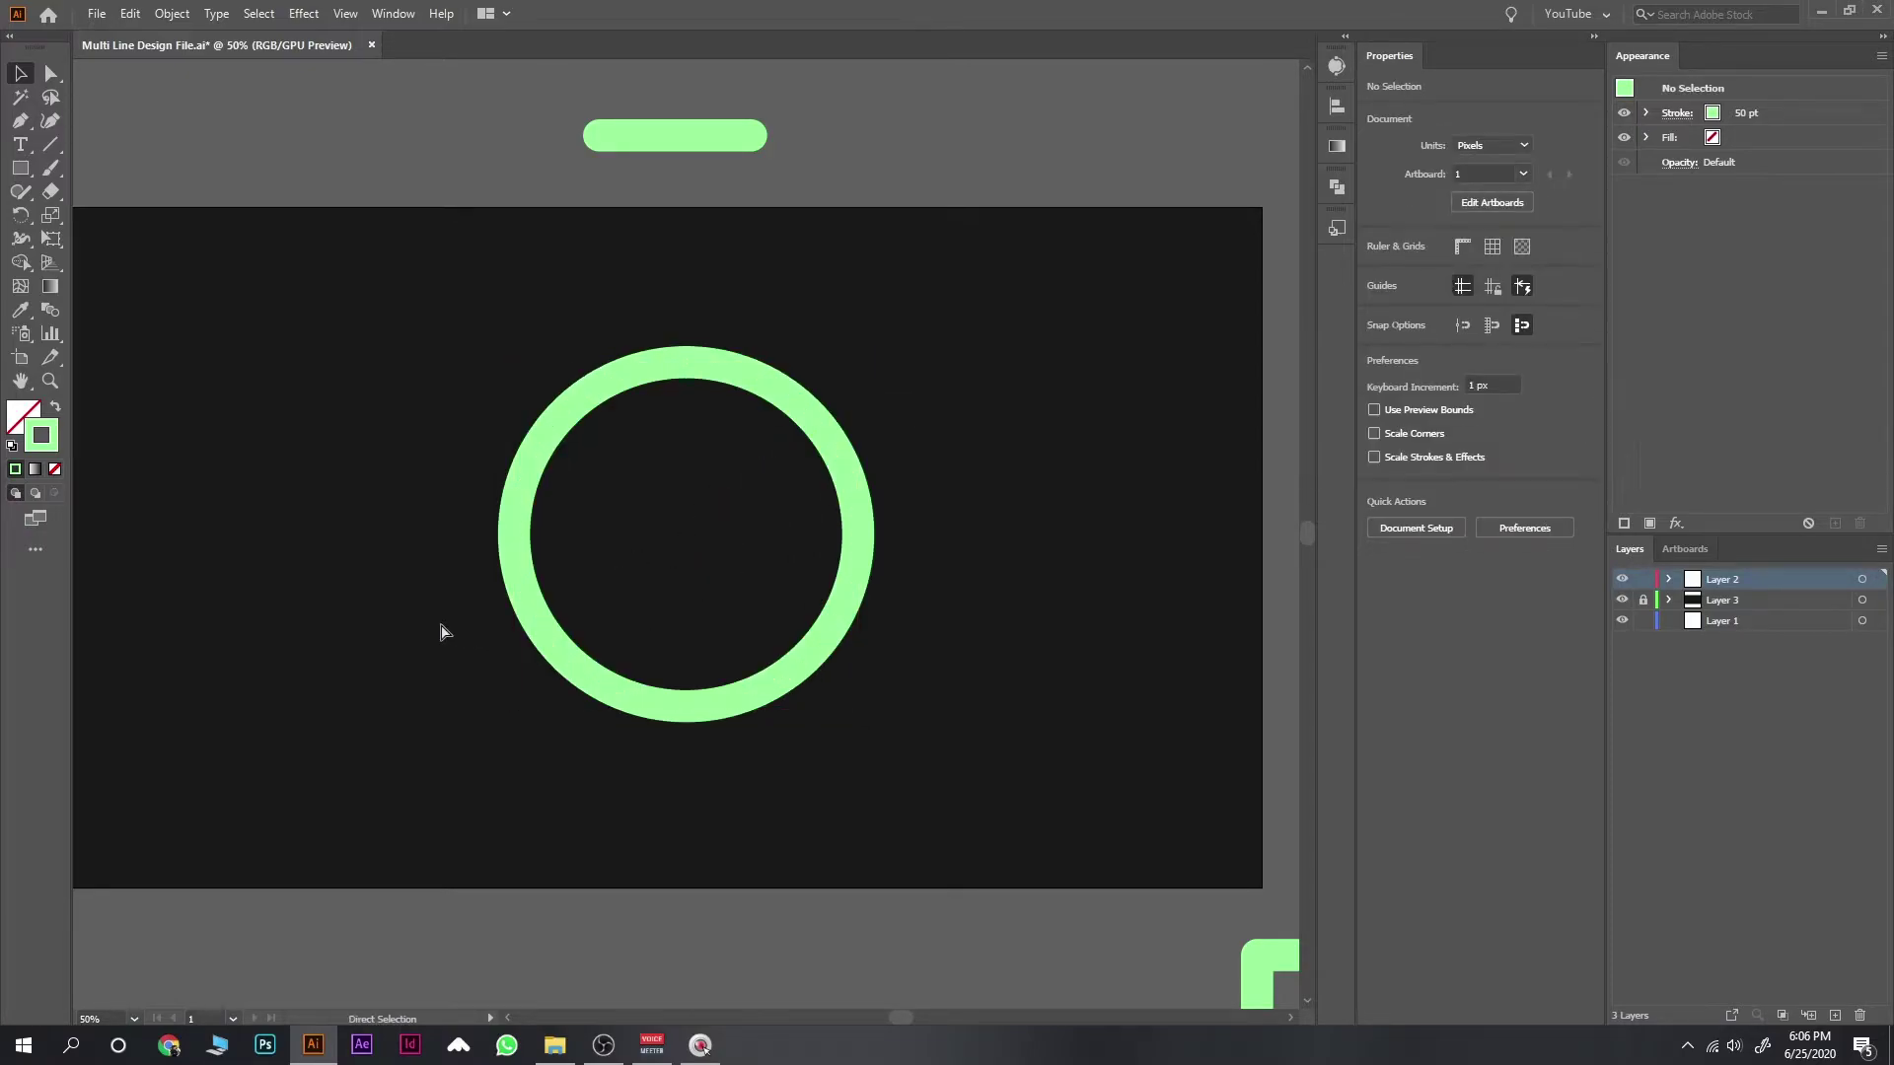
key("ctrl+minus")
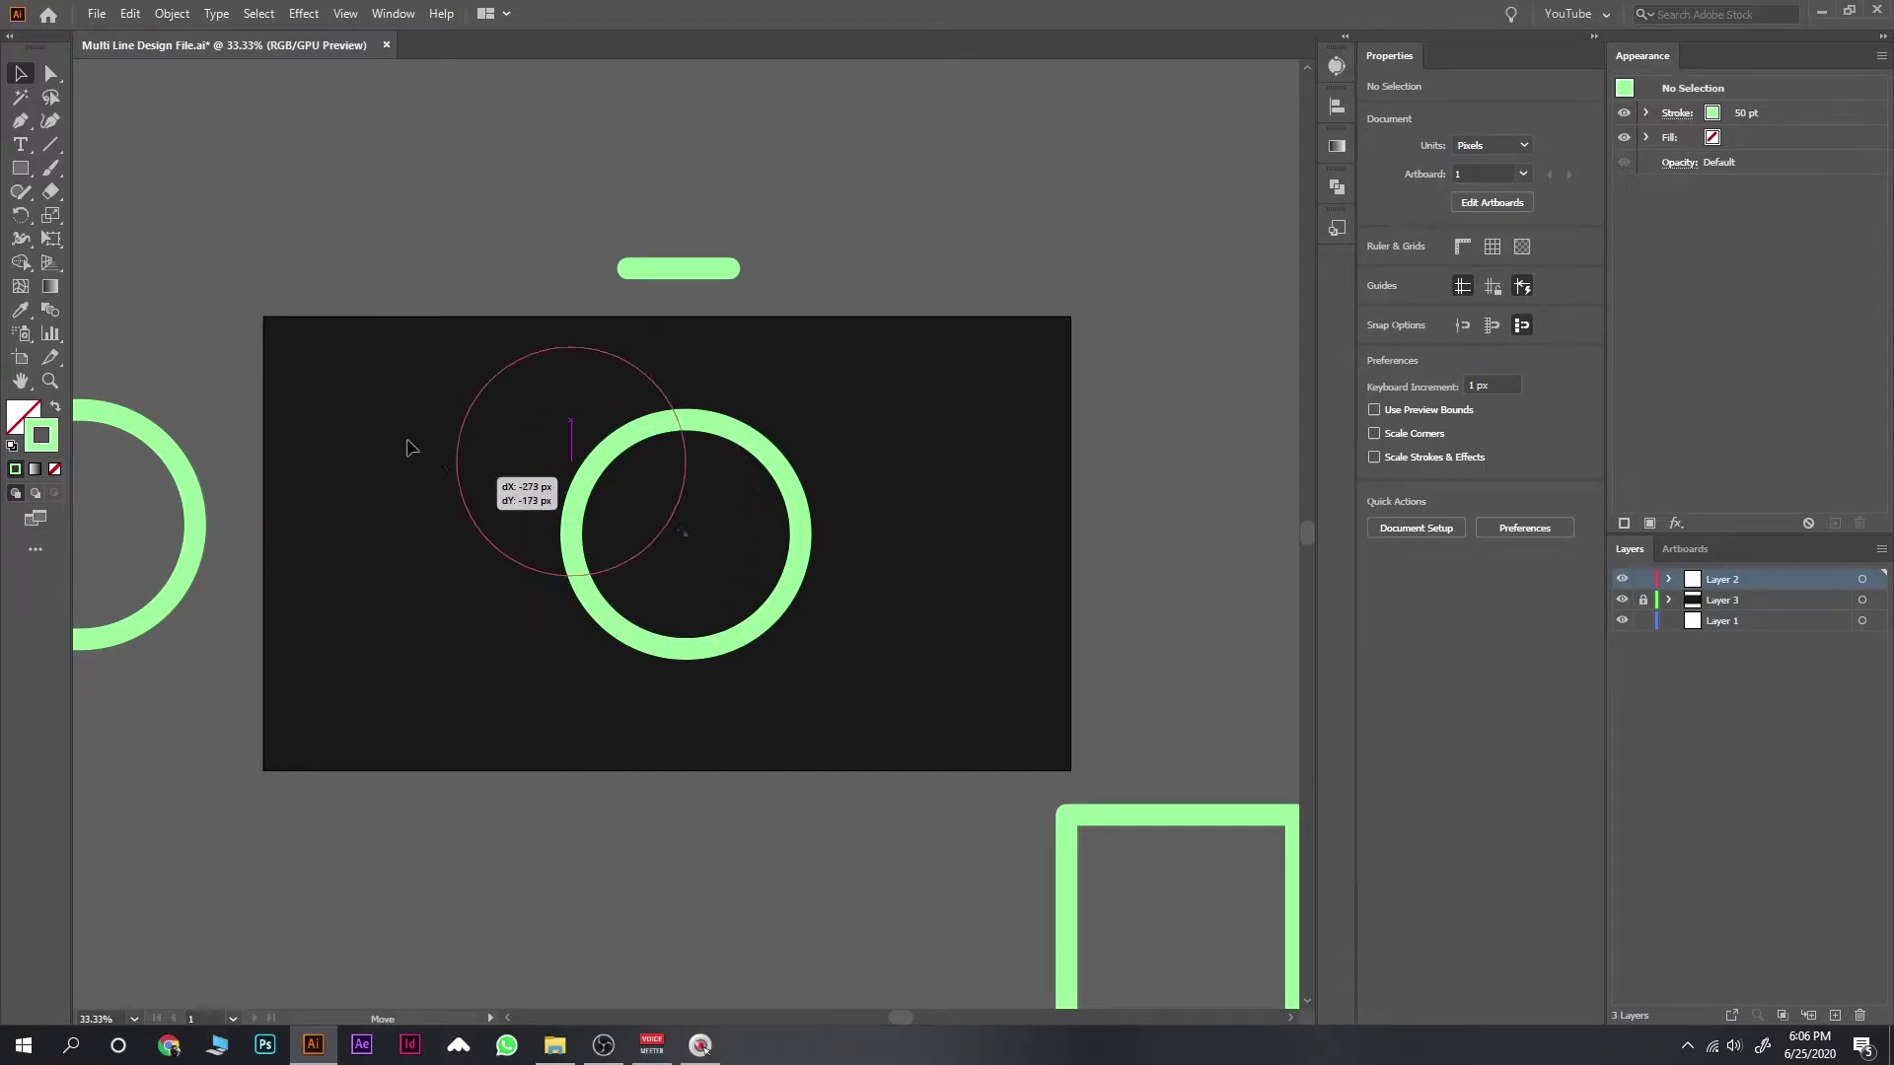
Step: Move the circle to the top-left and centre the last green square on the artboard
left_click_drag(568, 557, 45, 252)
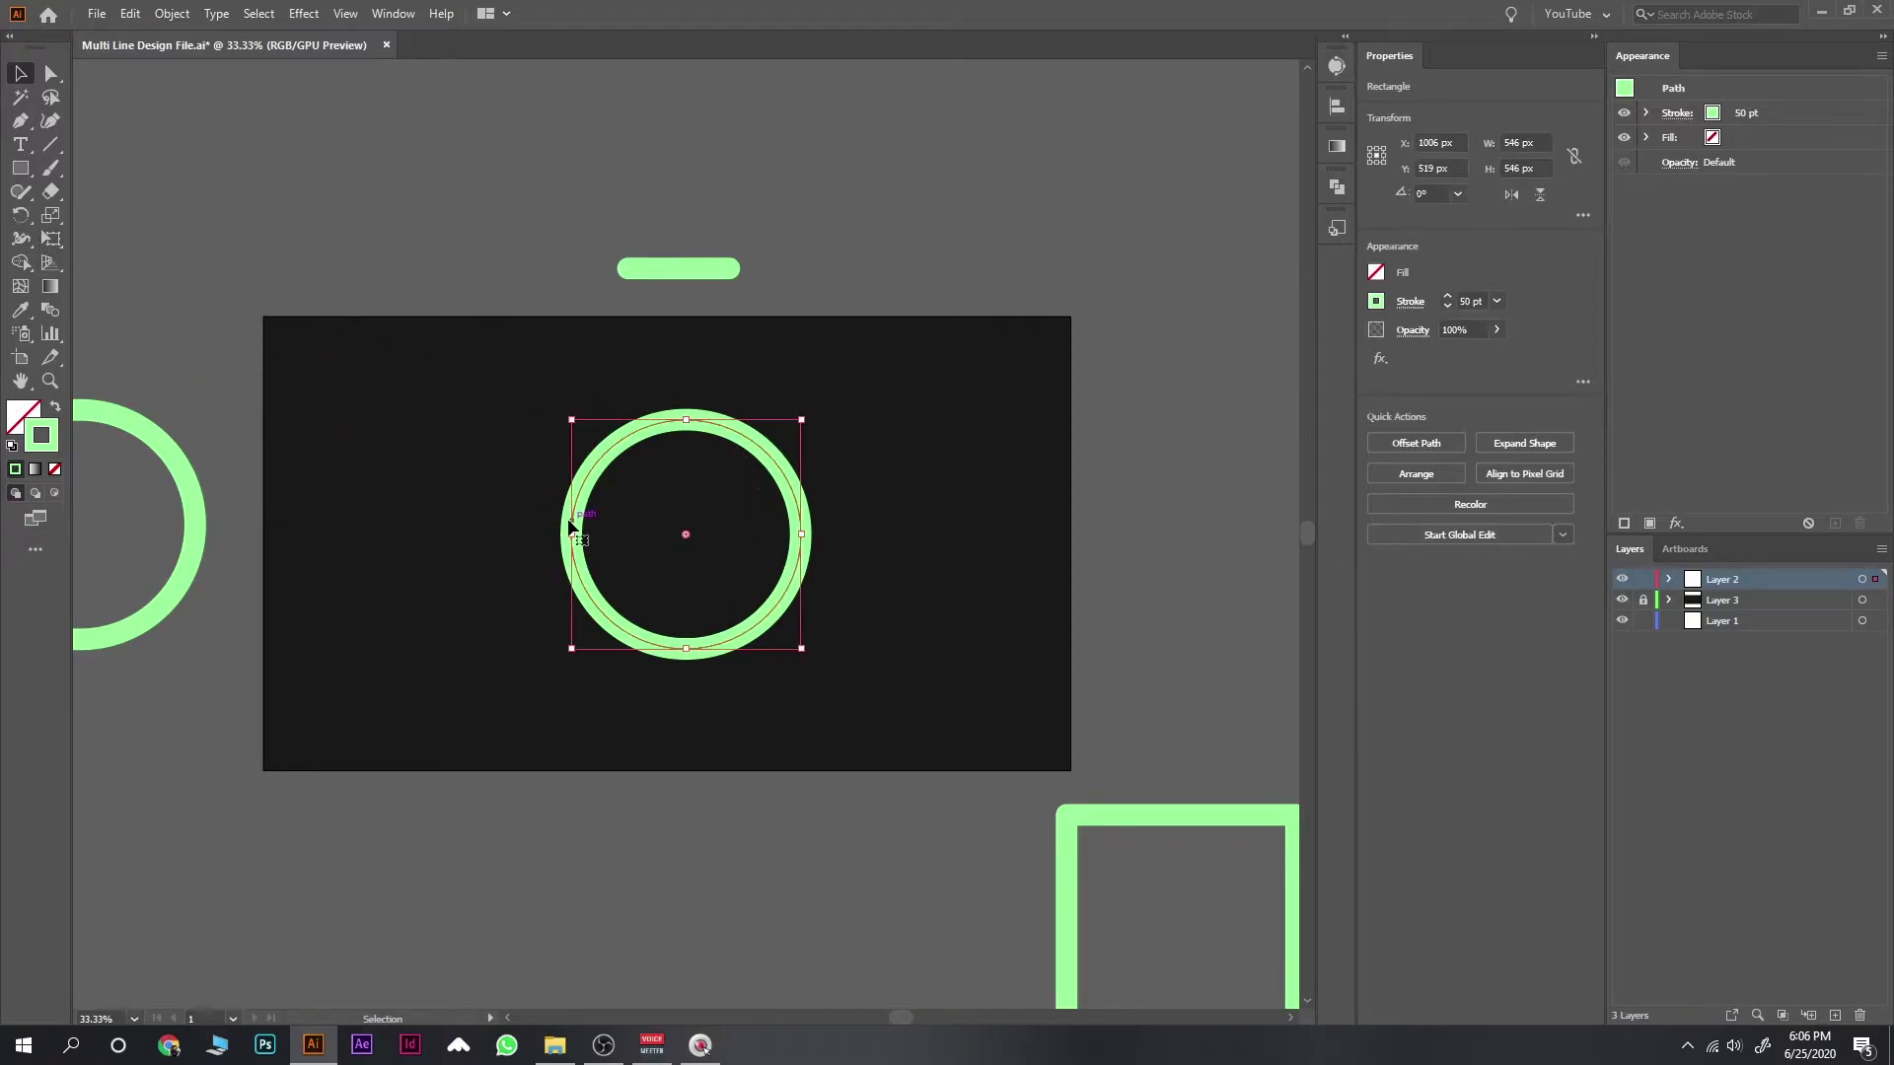
left_click_drag(571, 530, 99, 207)
left_click(1085, 928)
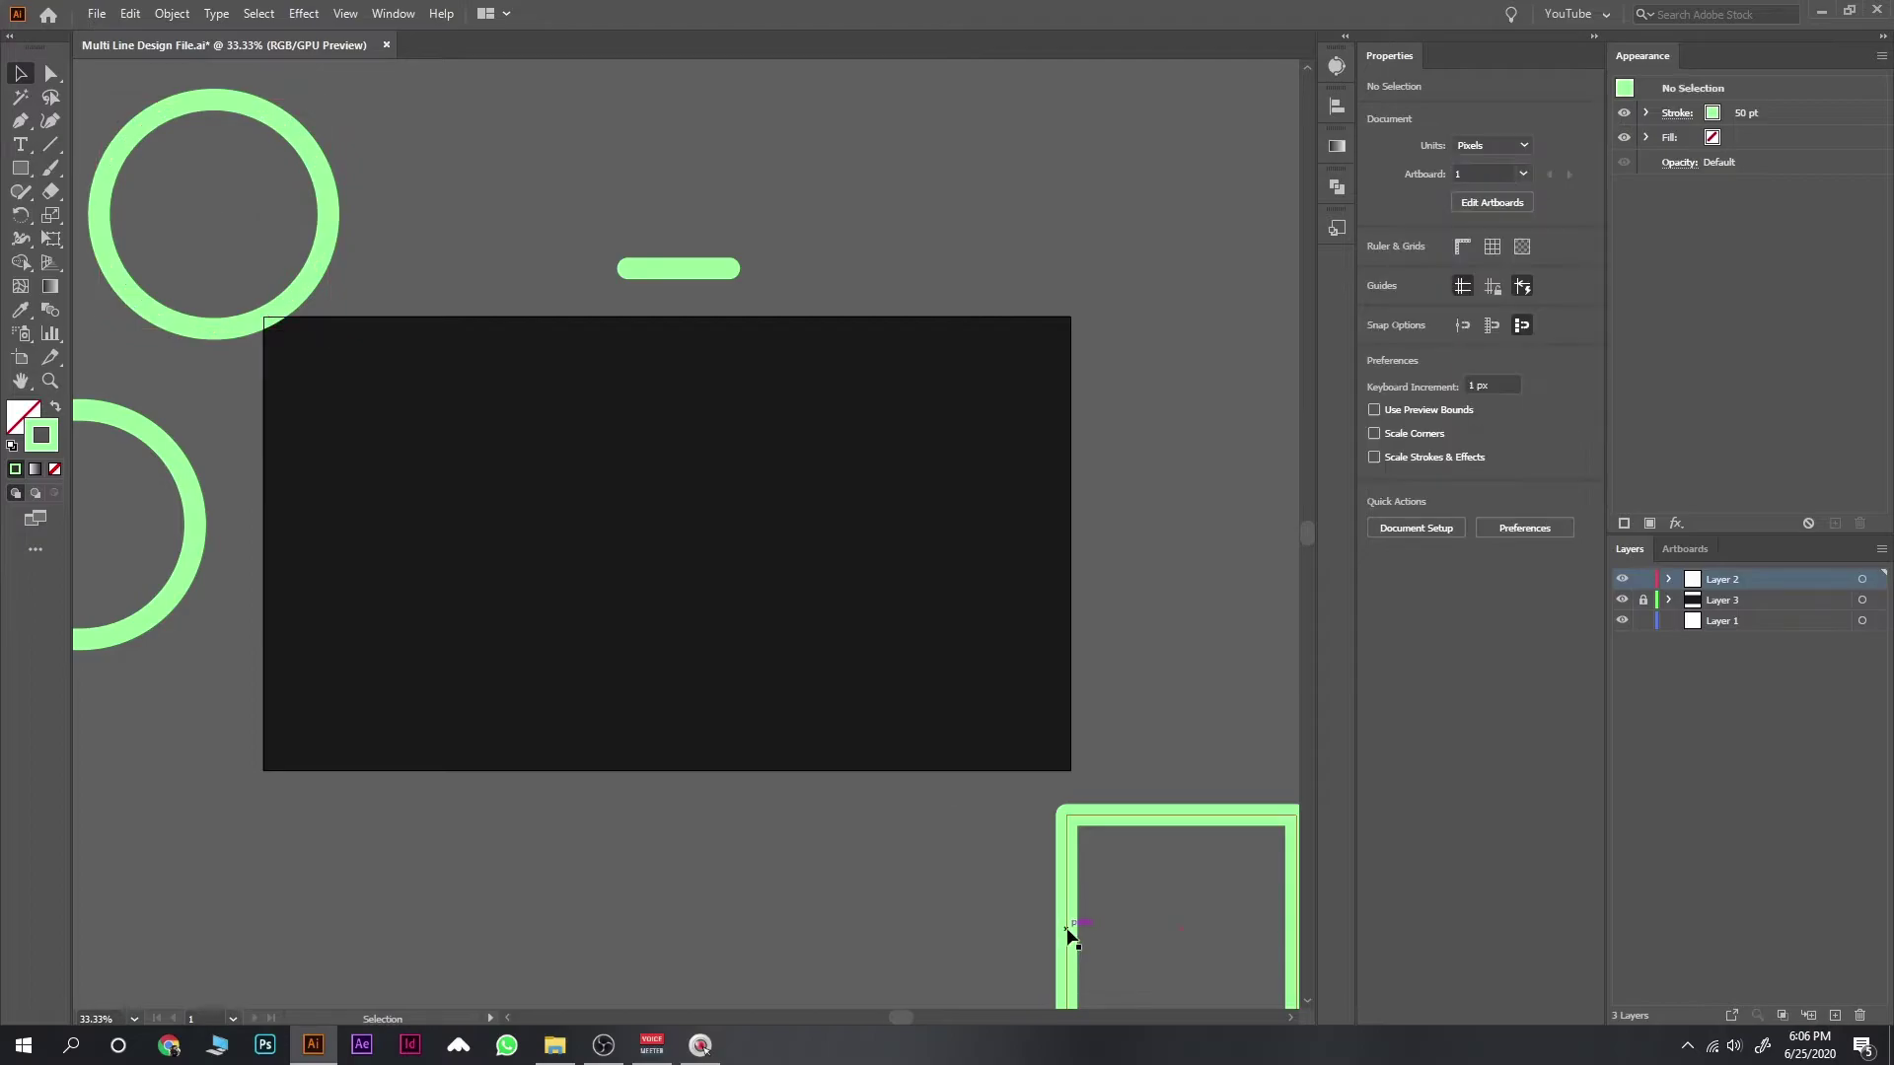
left_click_drag(965, 851, 577, 545)
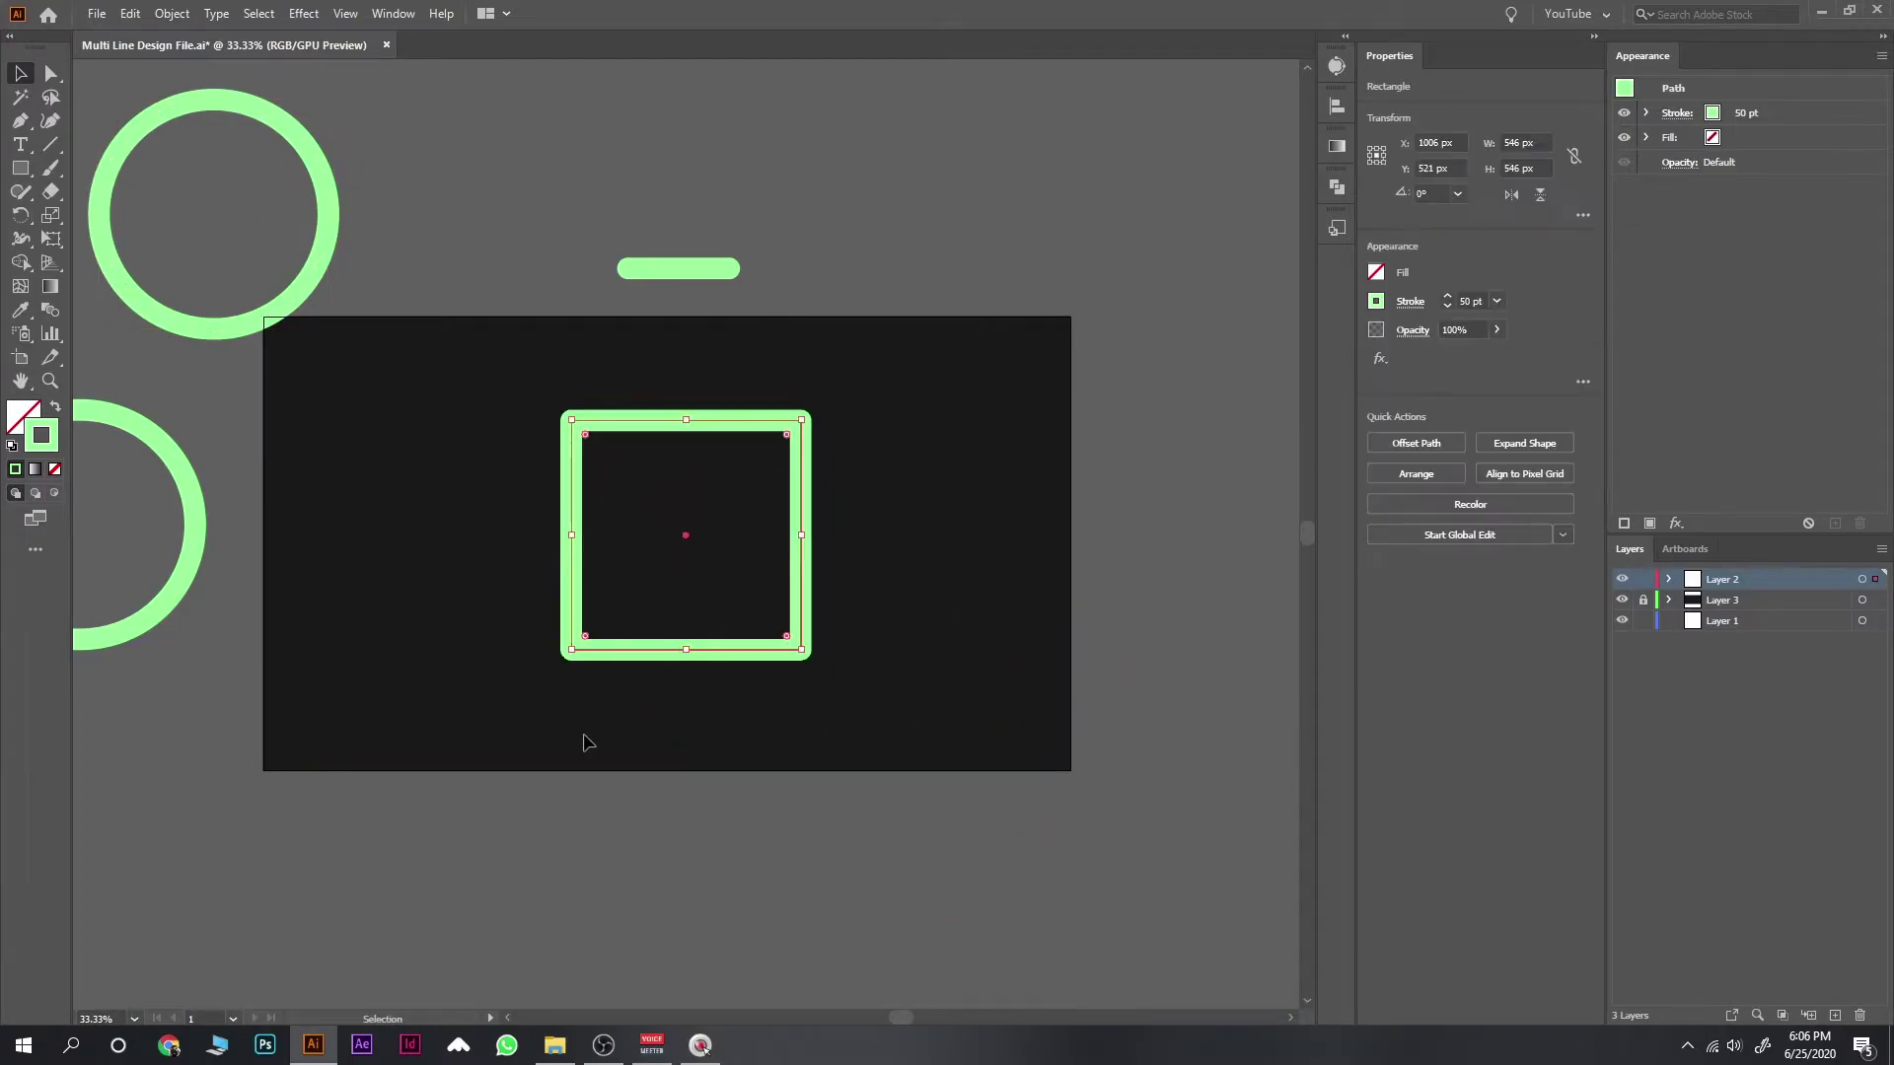
left_click(583, 740)
Step: Round the square into a circle and delete anchors to open it into an arc
key("ctrl+plus")
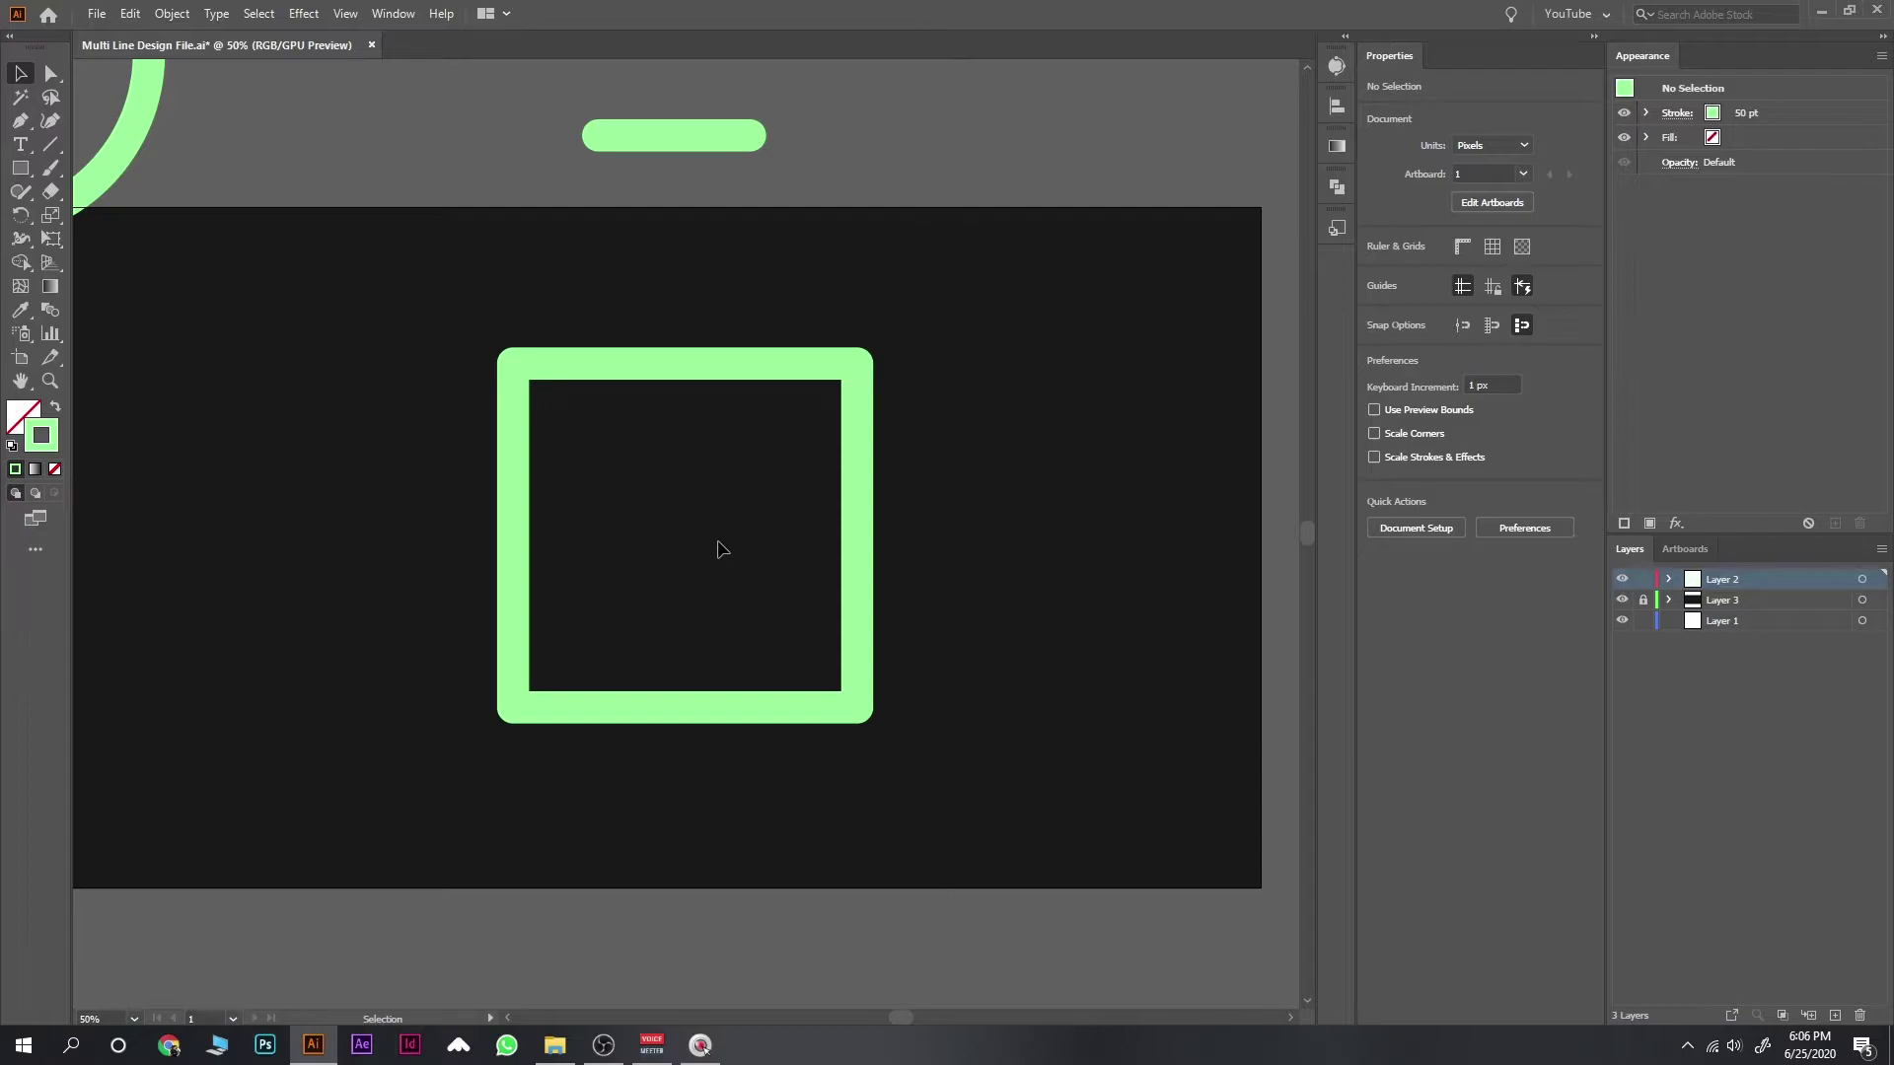
mouse_move(952, 314)
left_mouse_down()
mouse_move(689, 537)
mouse_move(363, 769)
left_mouse_up()
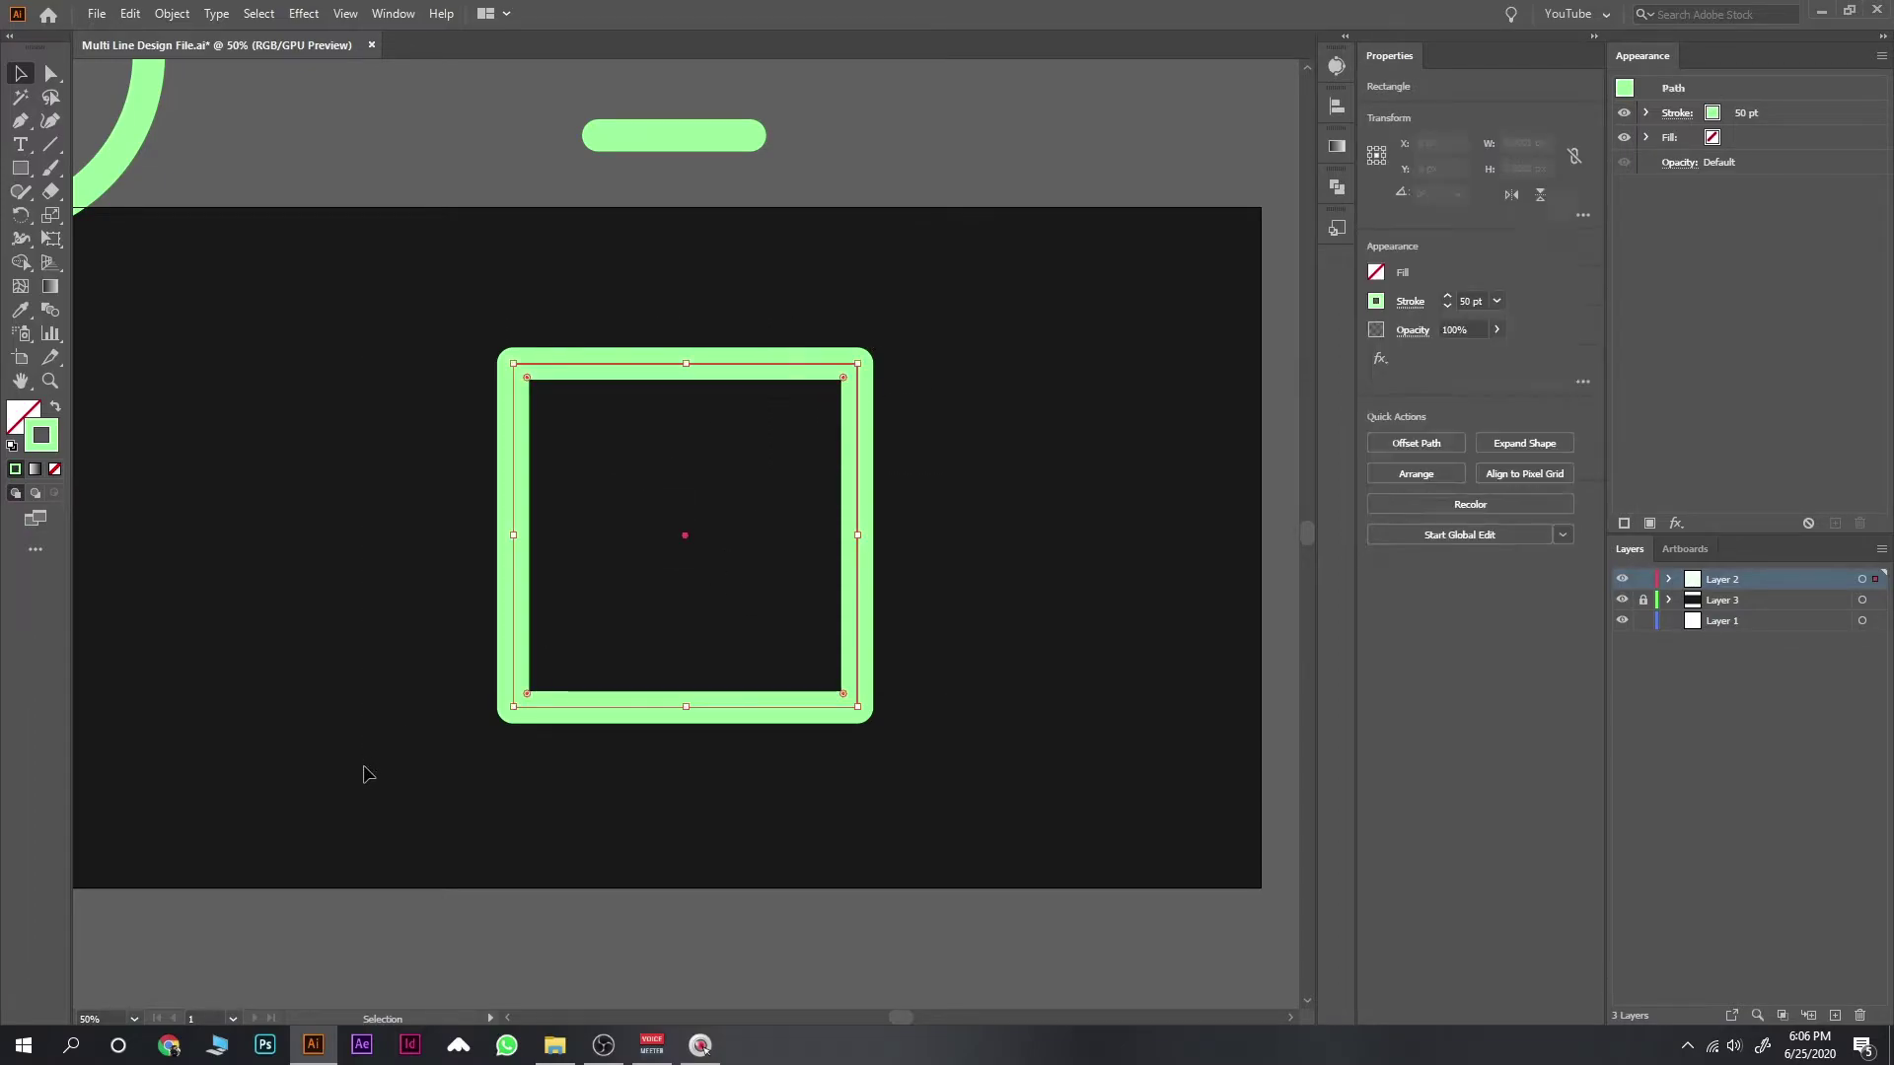
key("ctrl+plus")
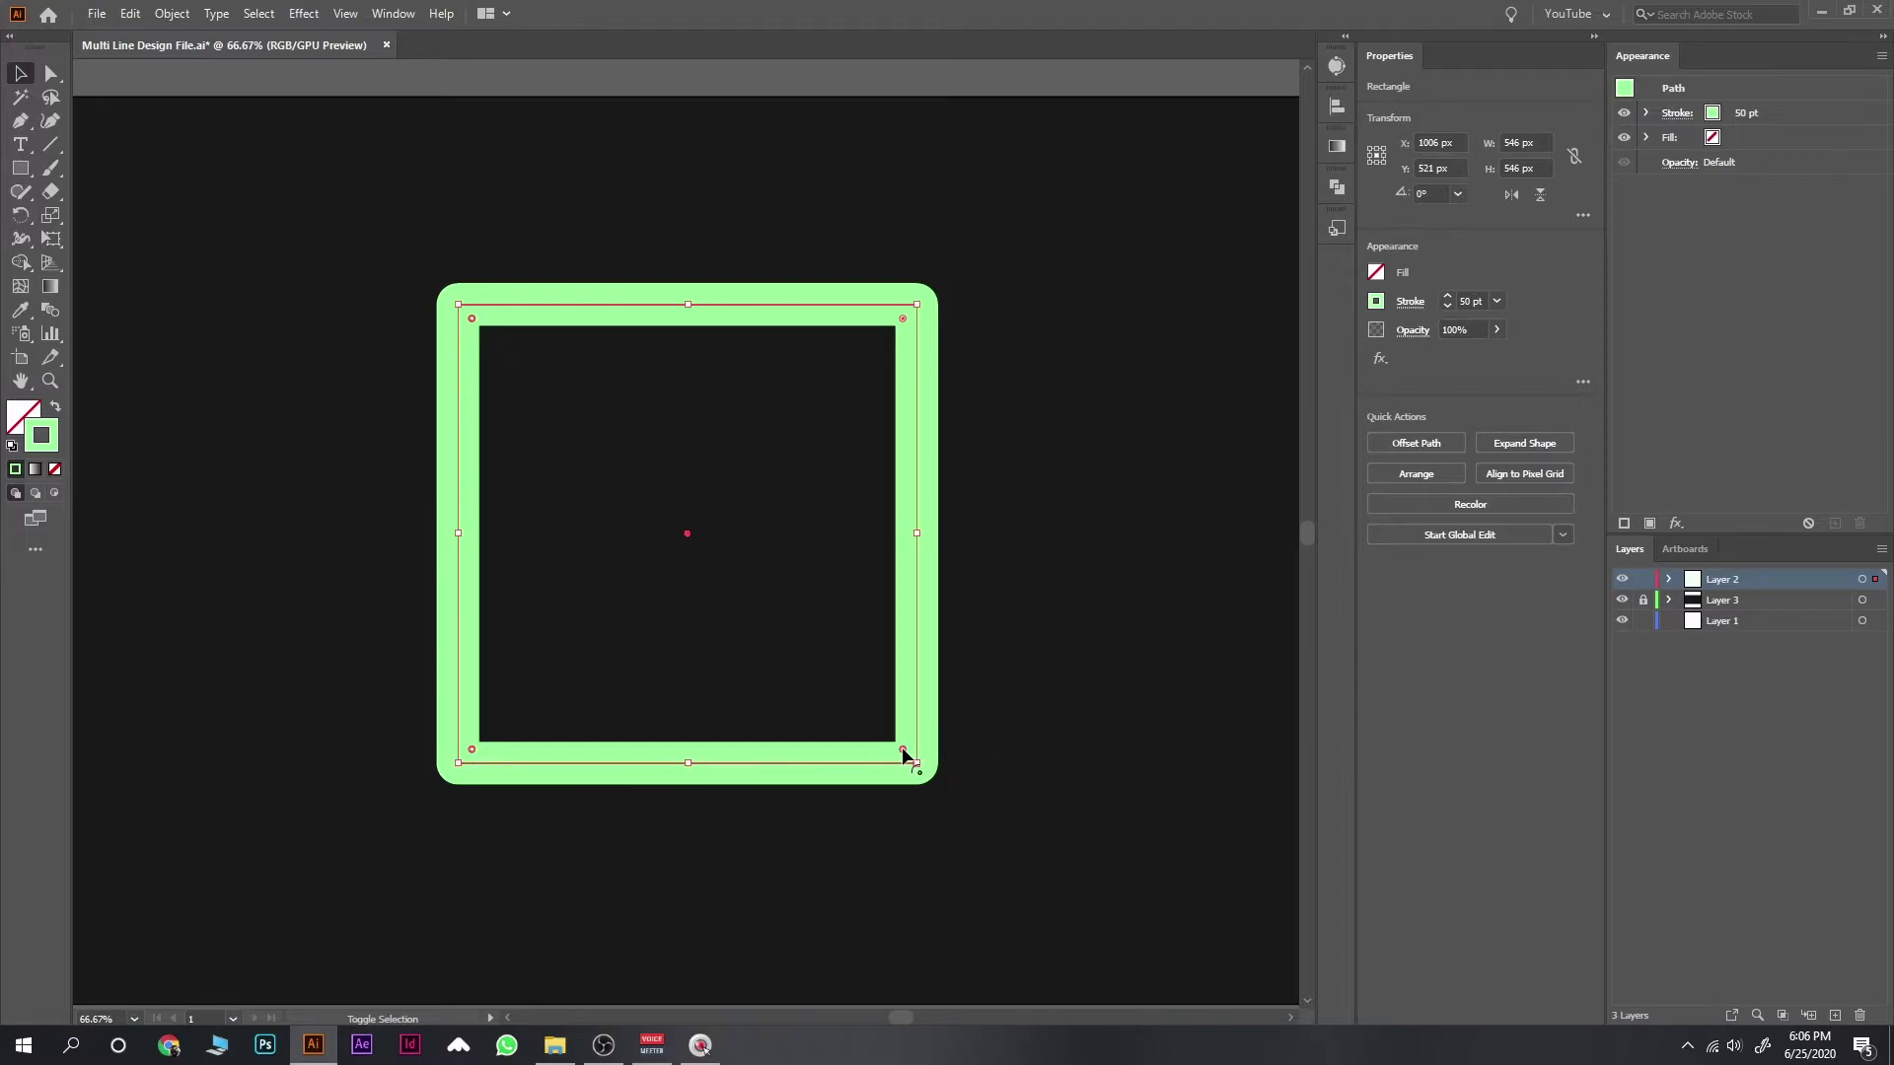
left_click_drag(903, 752, 636, 439)
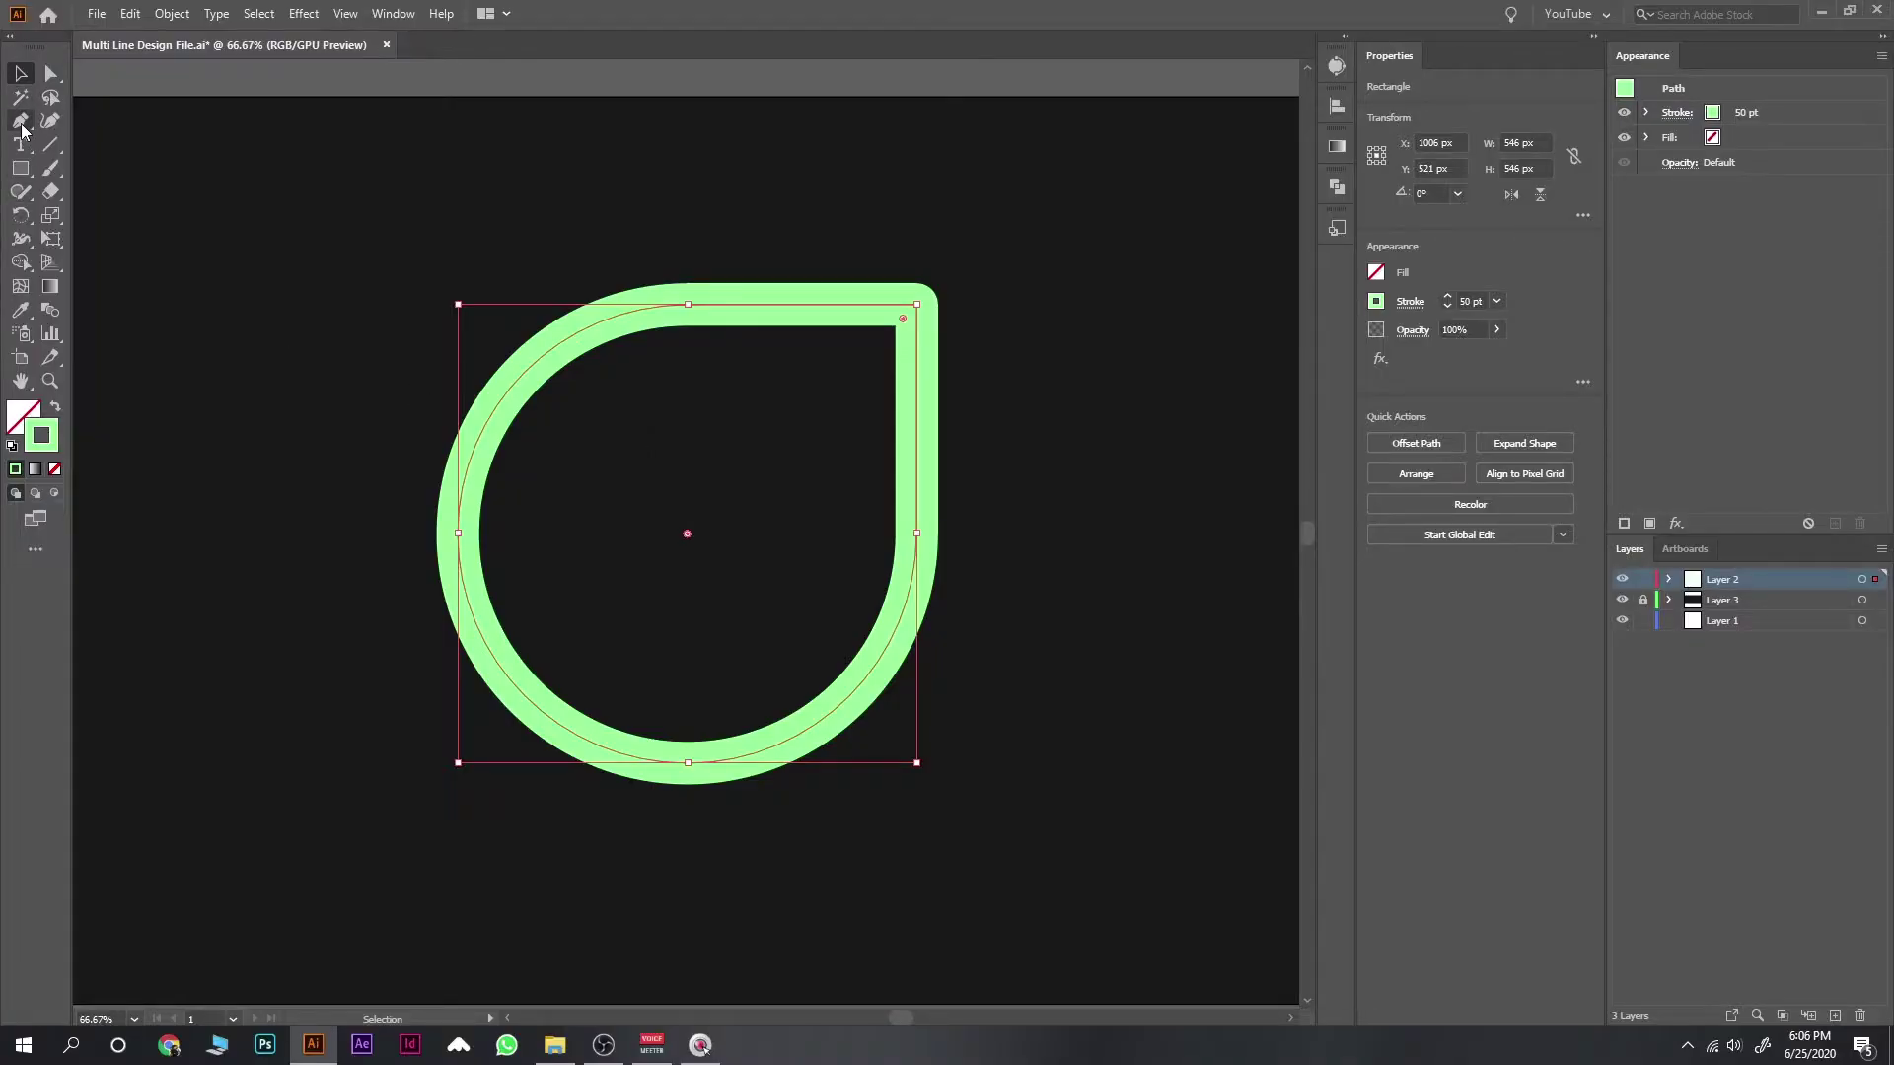
left_click(21, 122)
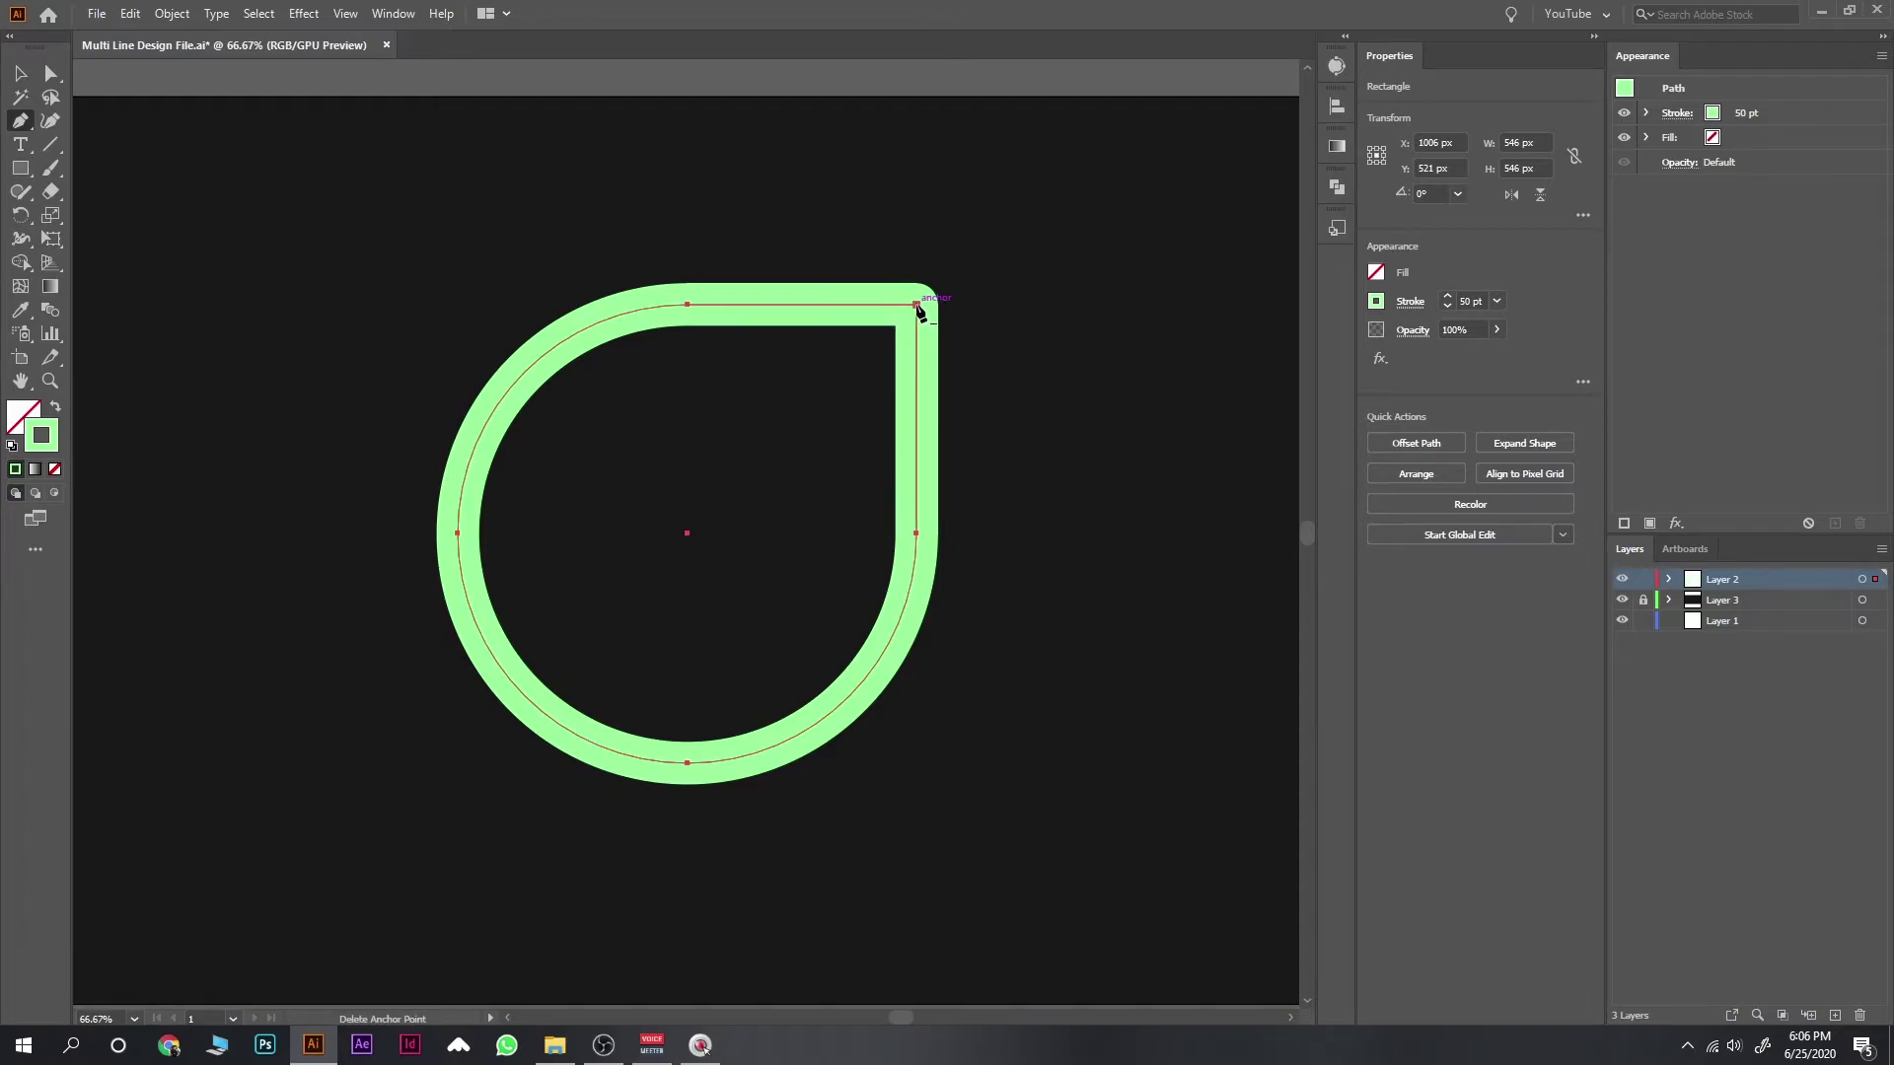
left_click(917, 307)
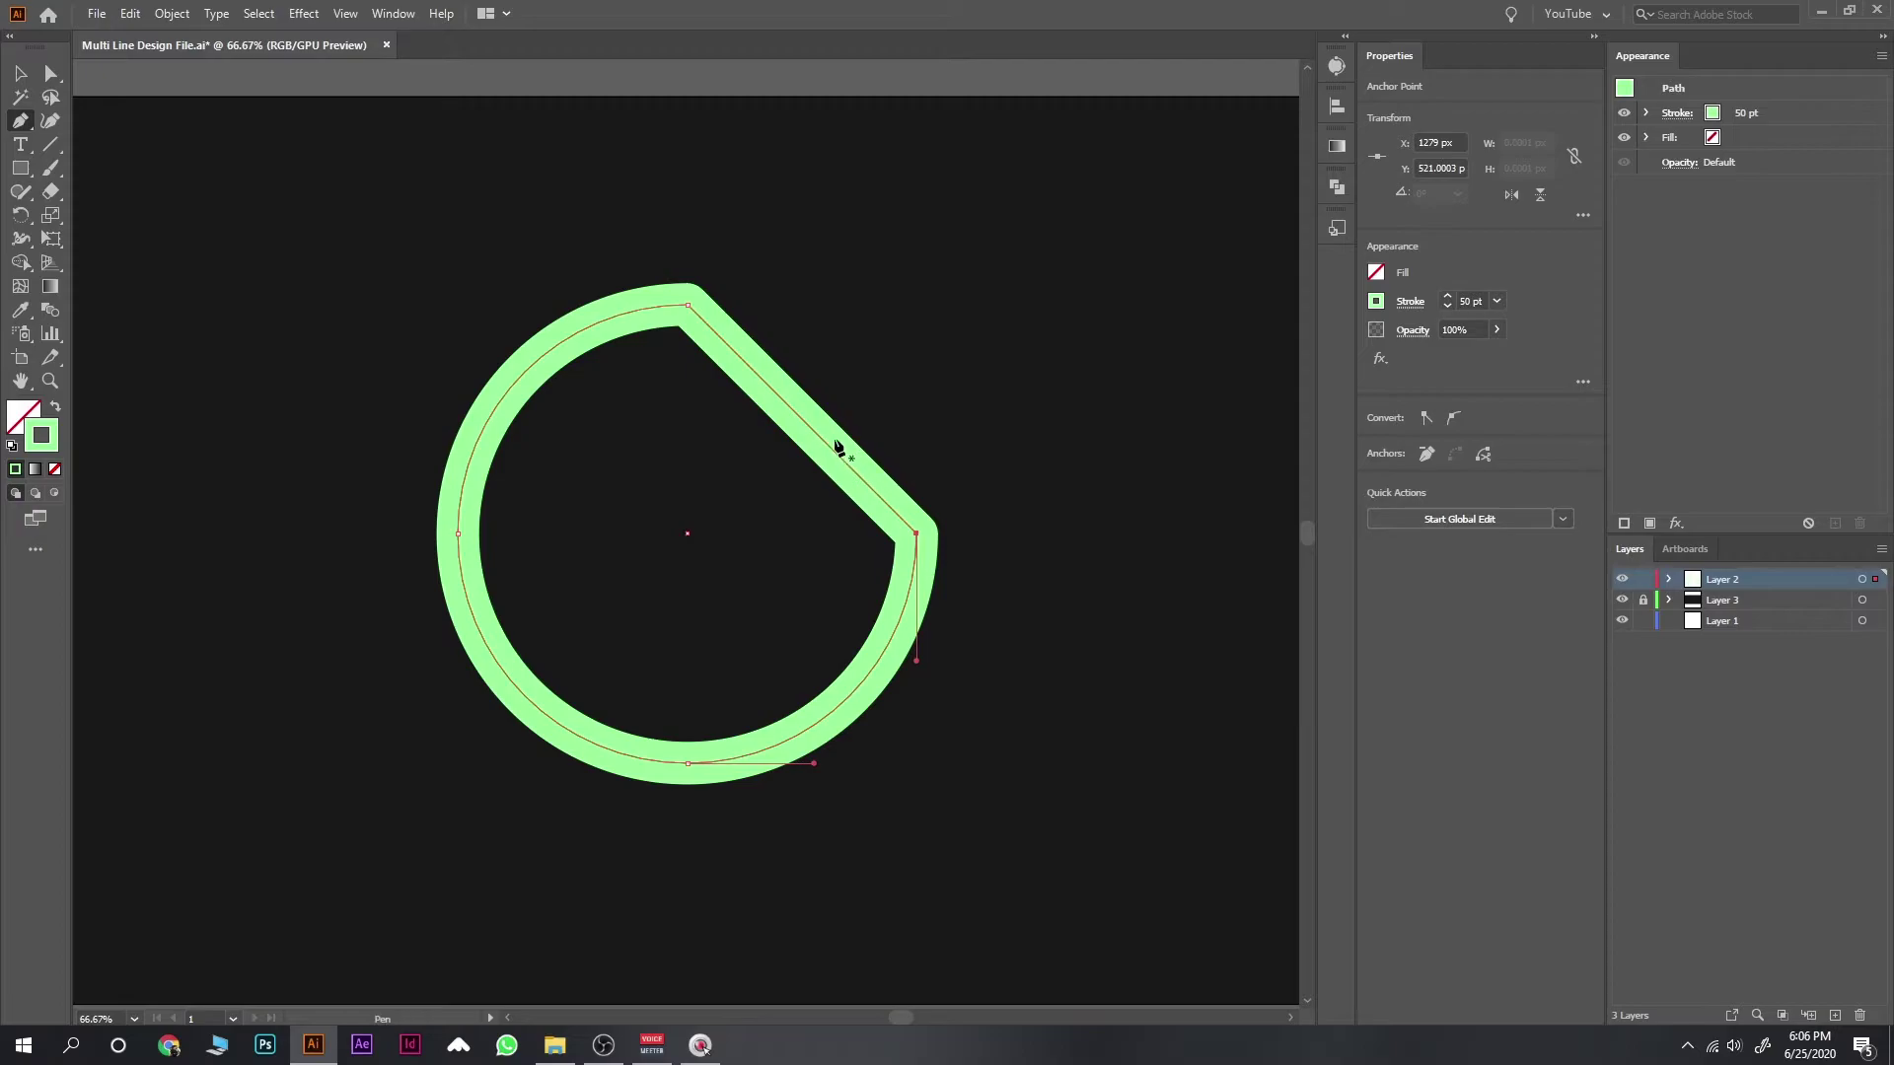
left_click(817, 433)
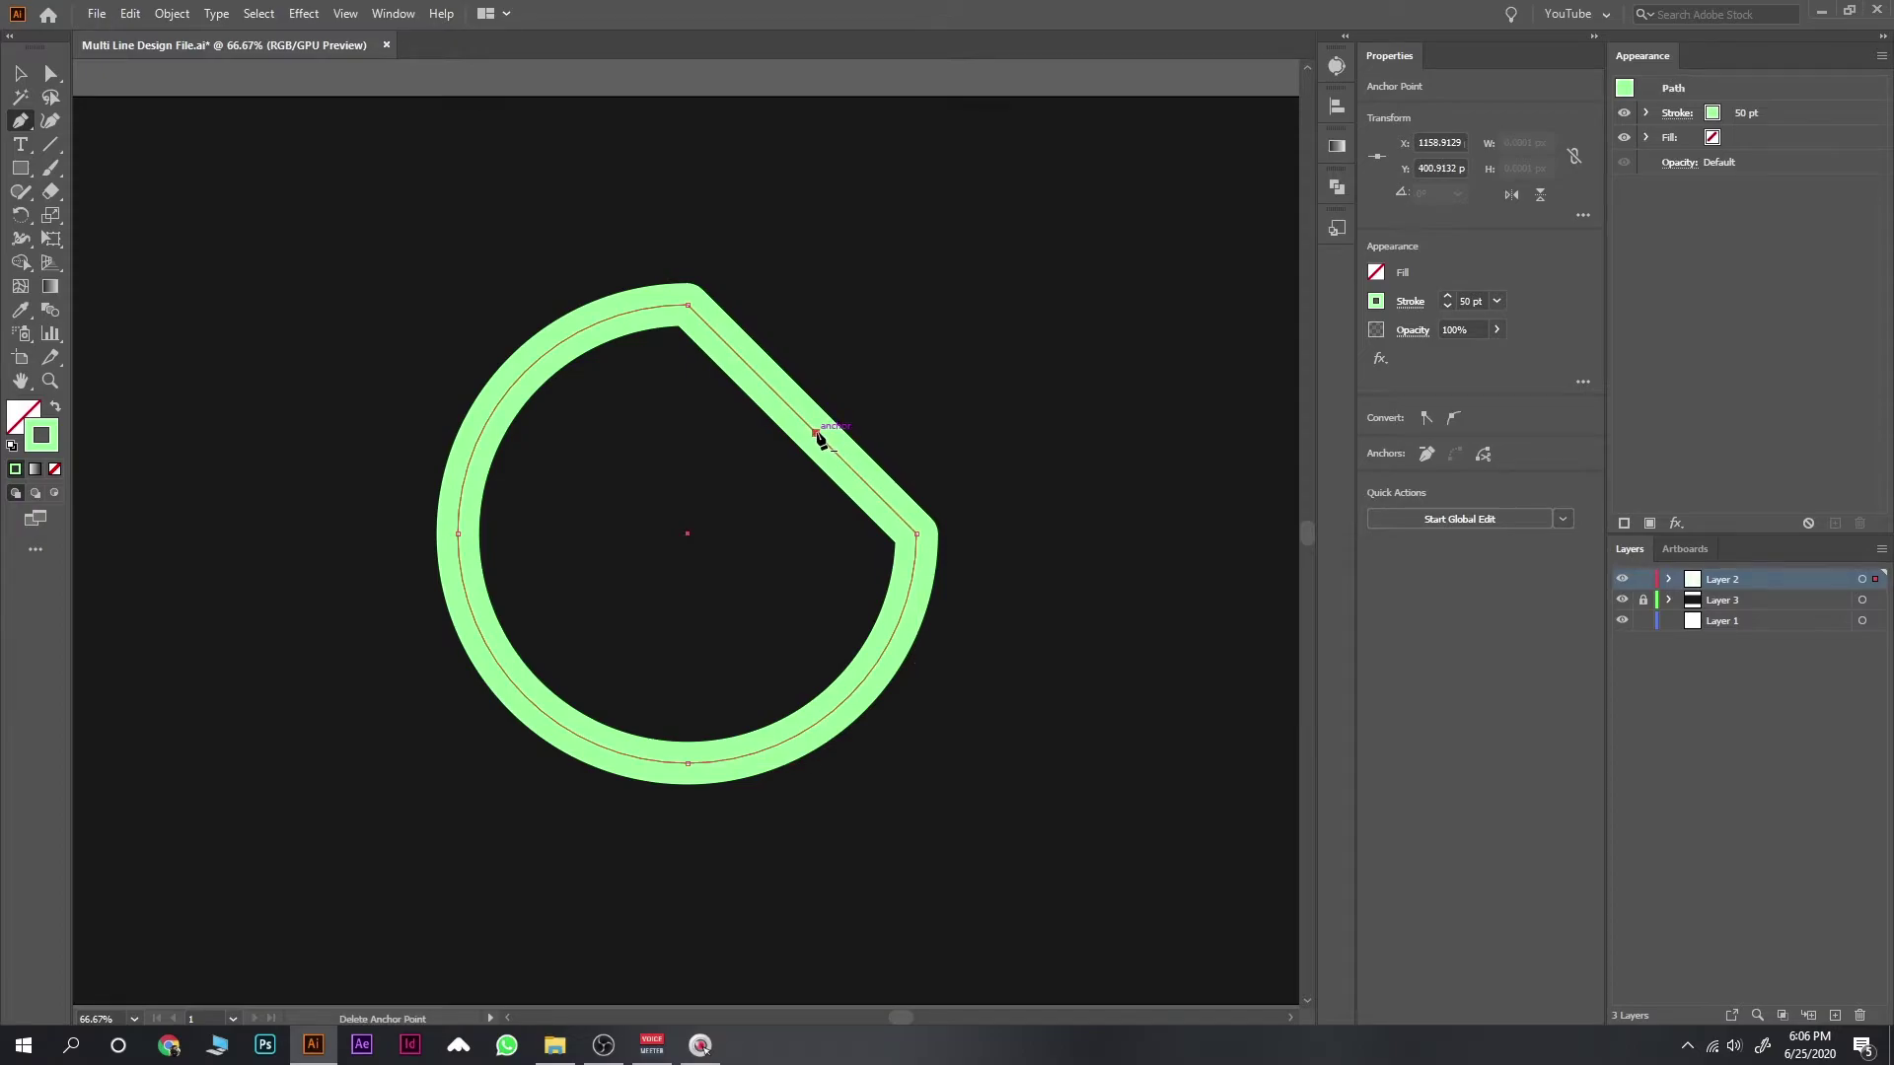
key("Delete")
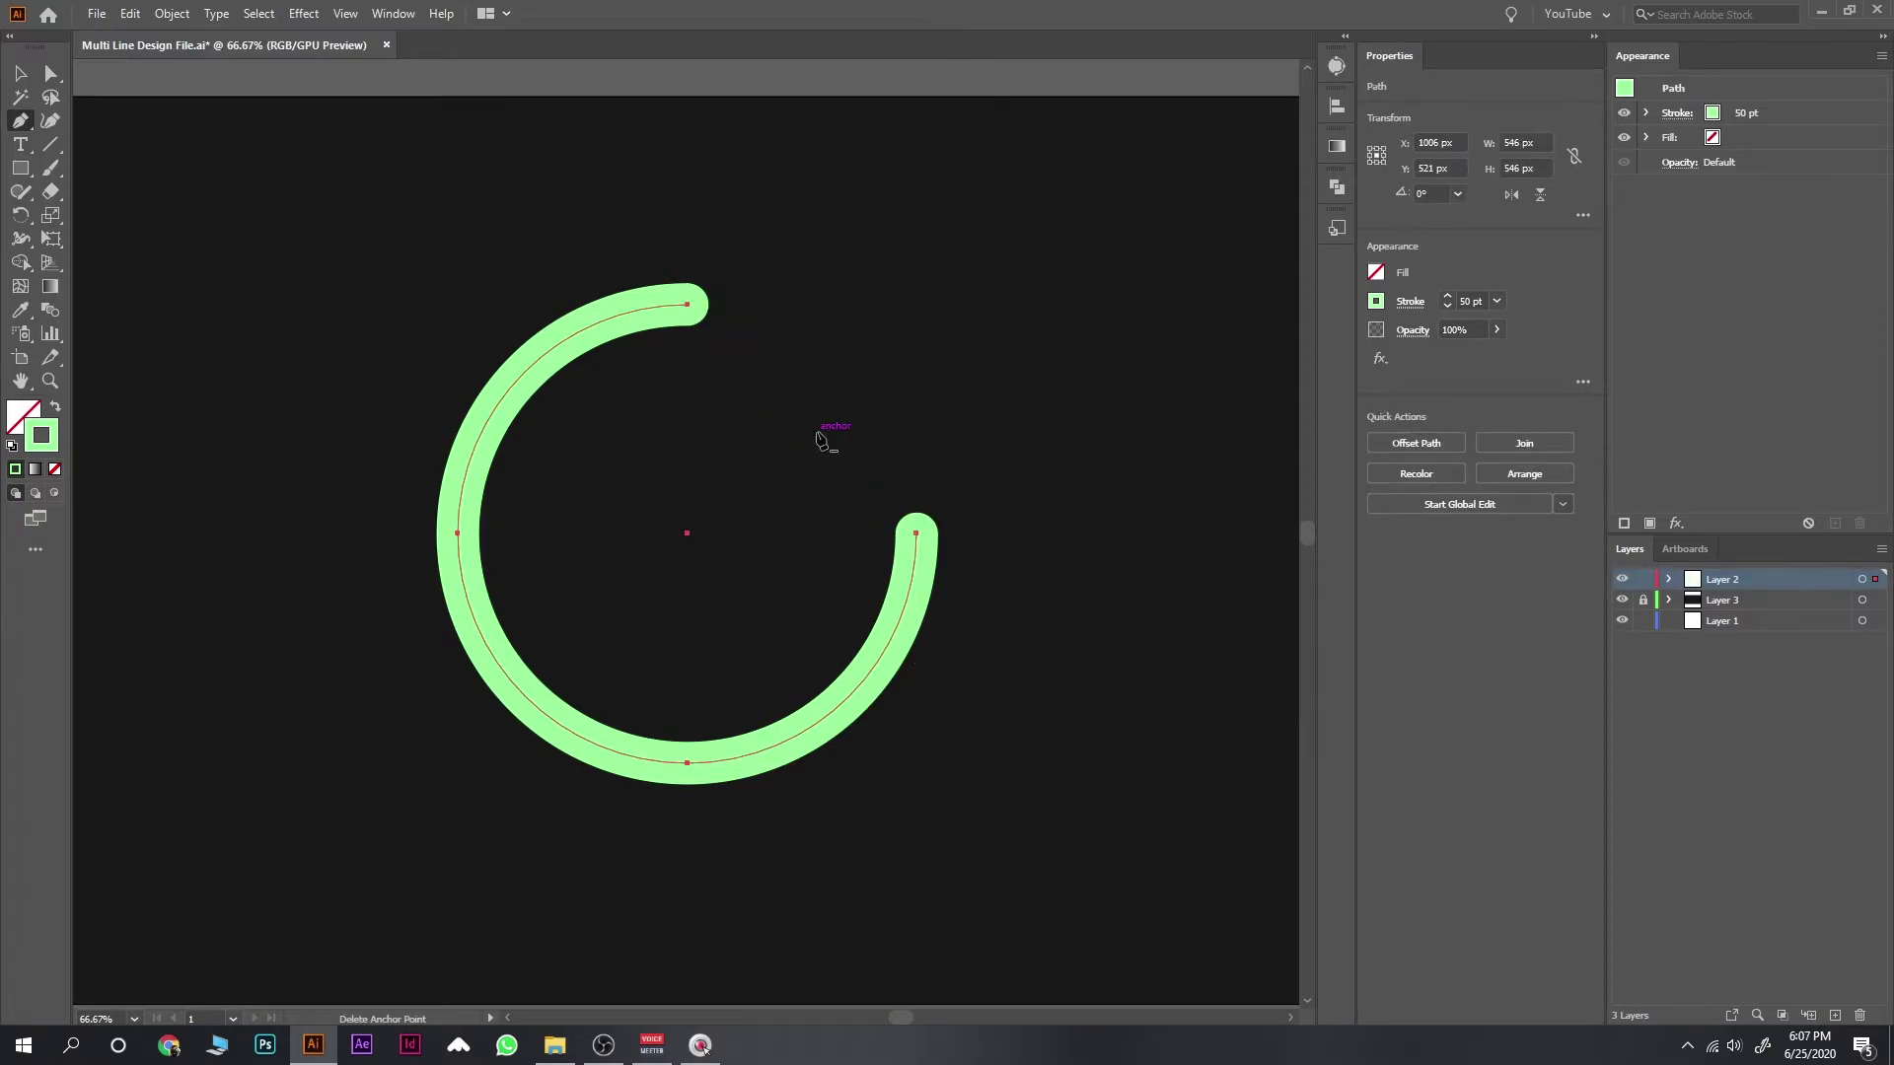
Step: Extend the arc's right end with a horizontal bar into the centre to complete the G
left_click(20, 74)
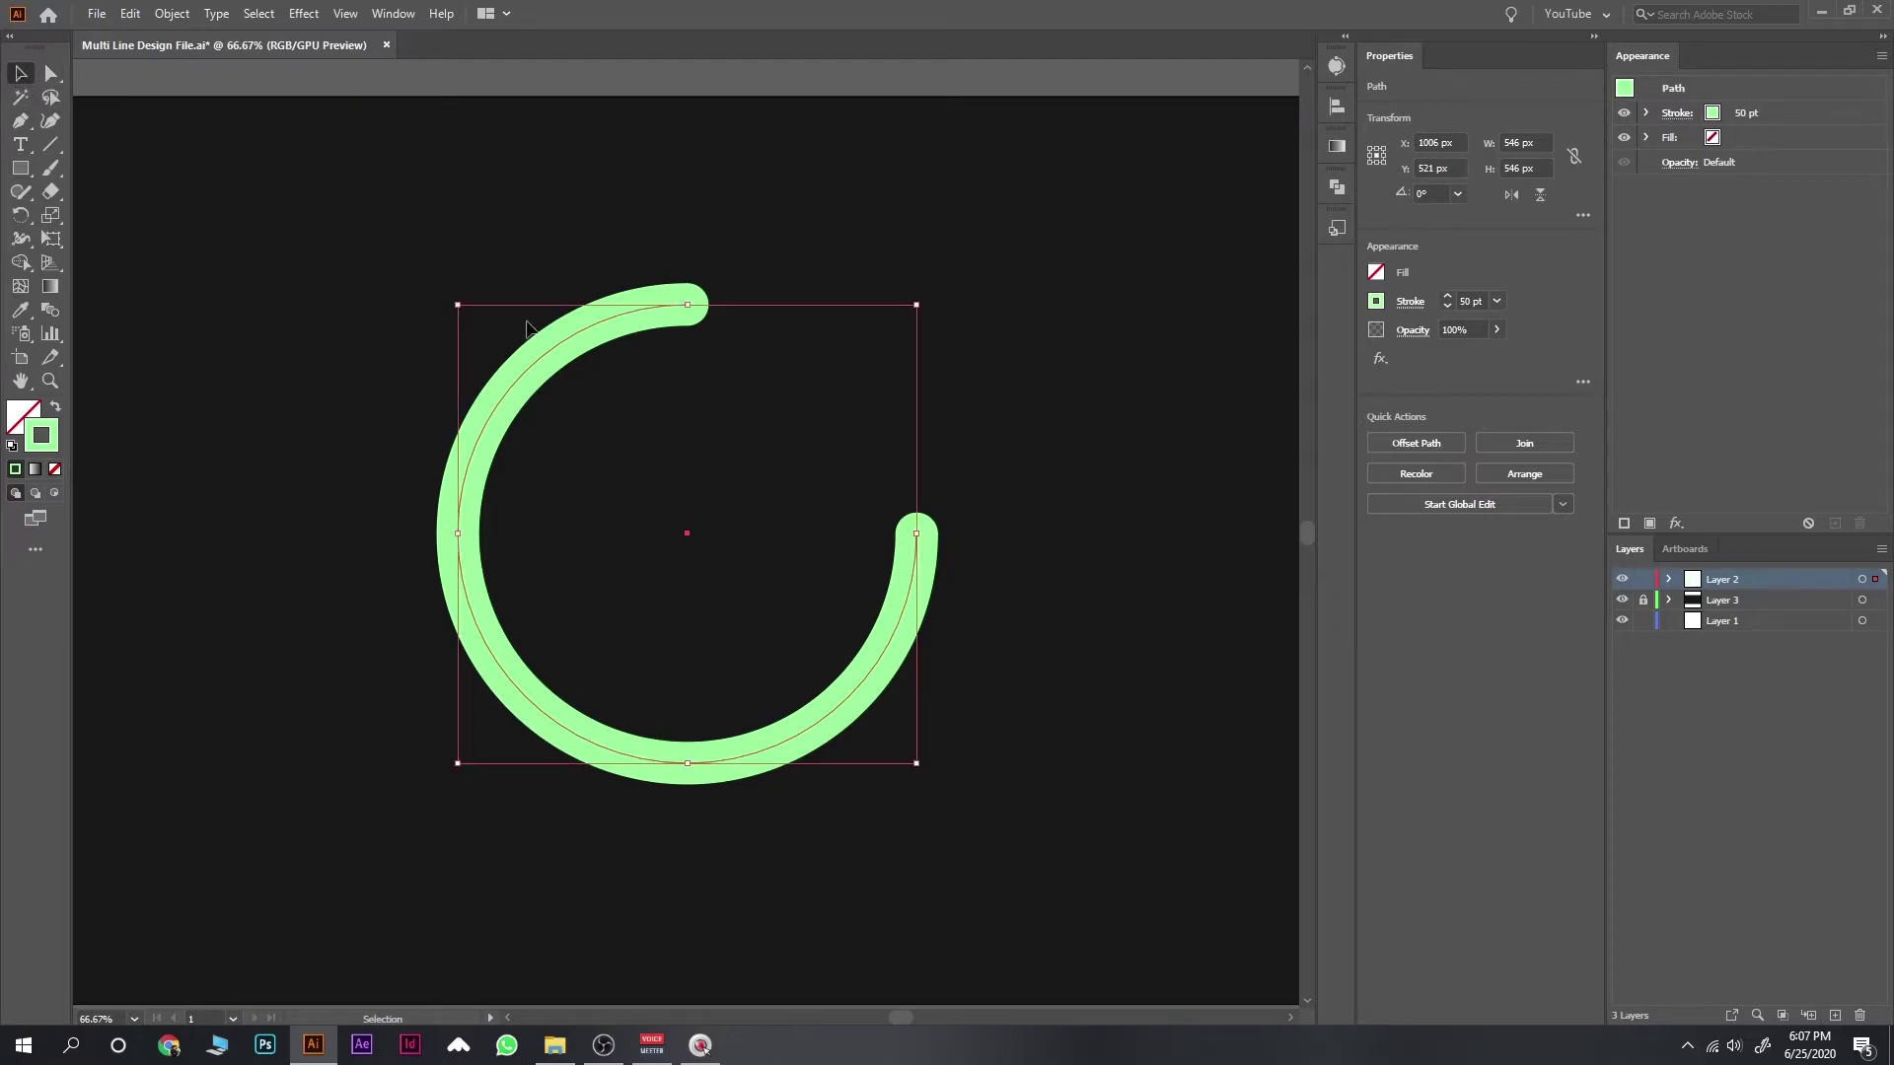
left_click(949, 488)
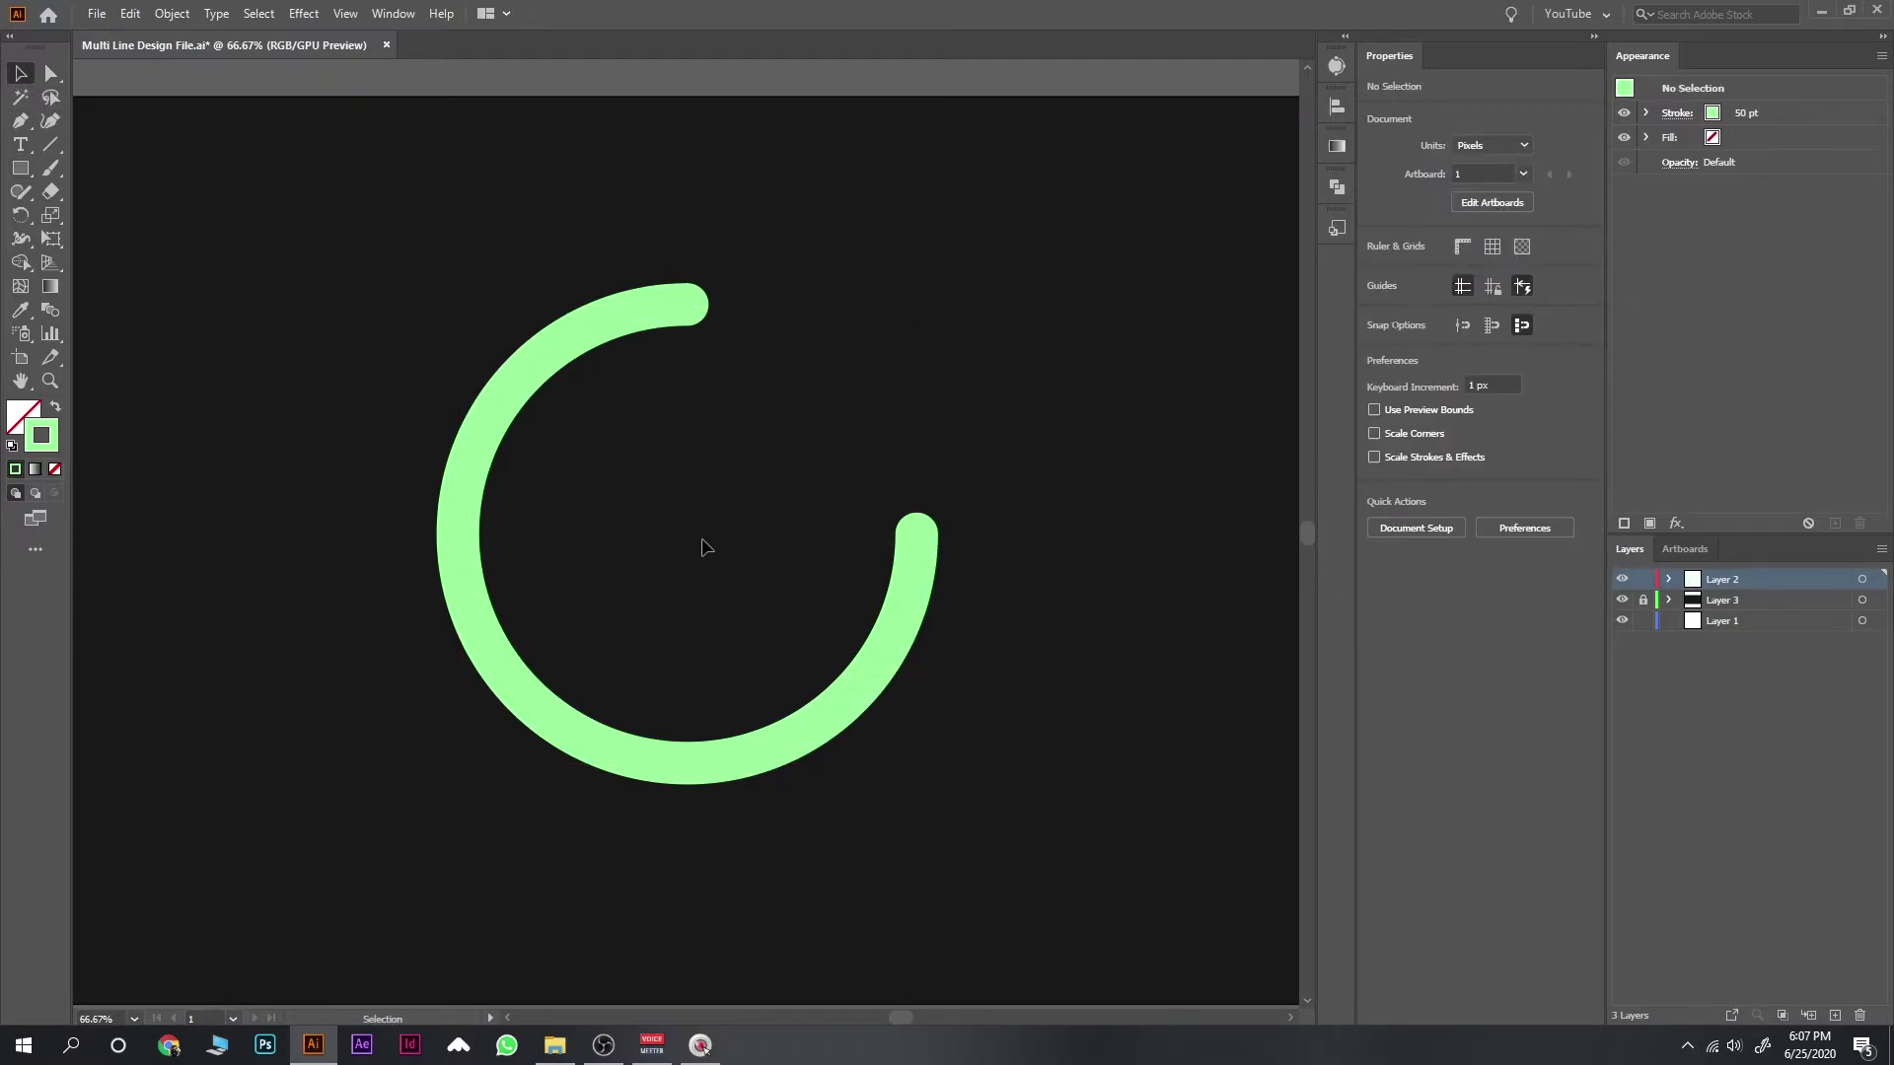
left_click_drag(1071, 234, 399, 790)
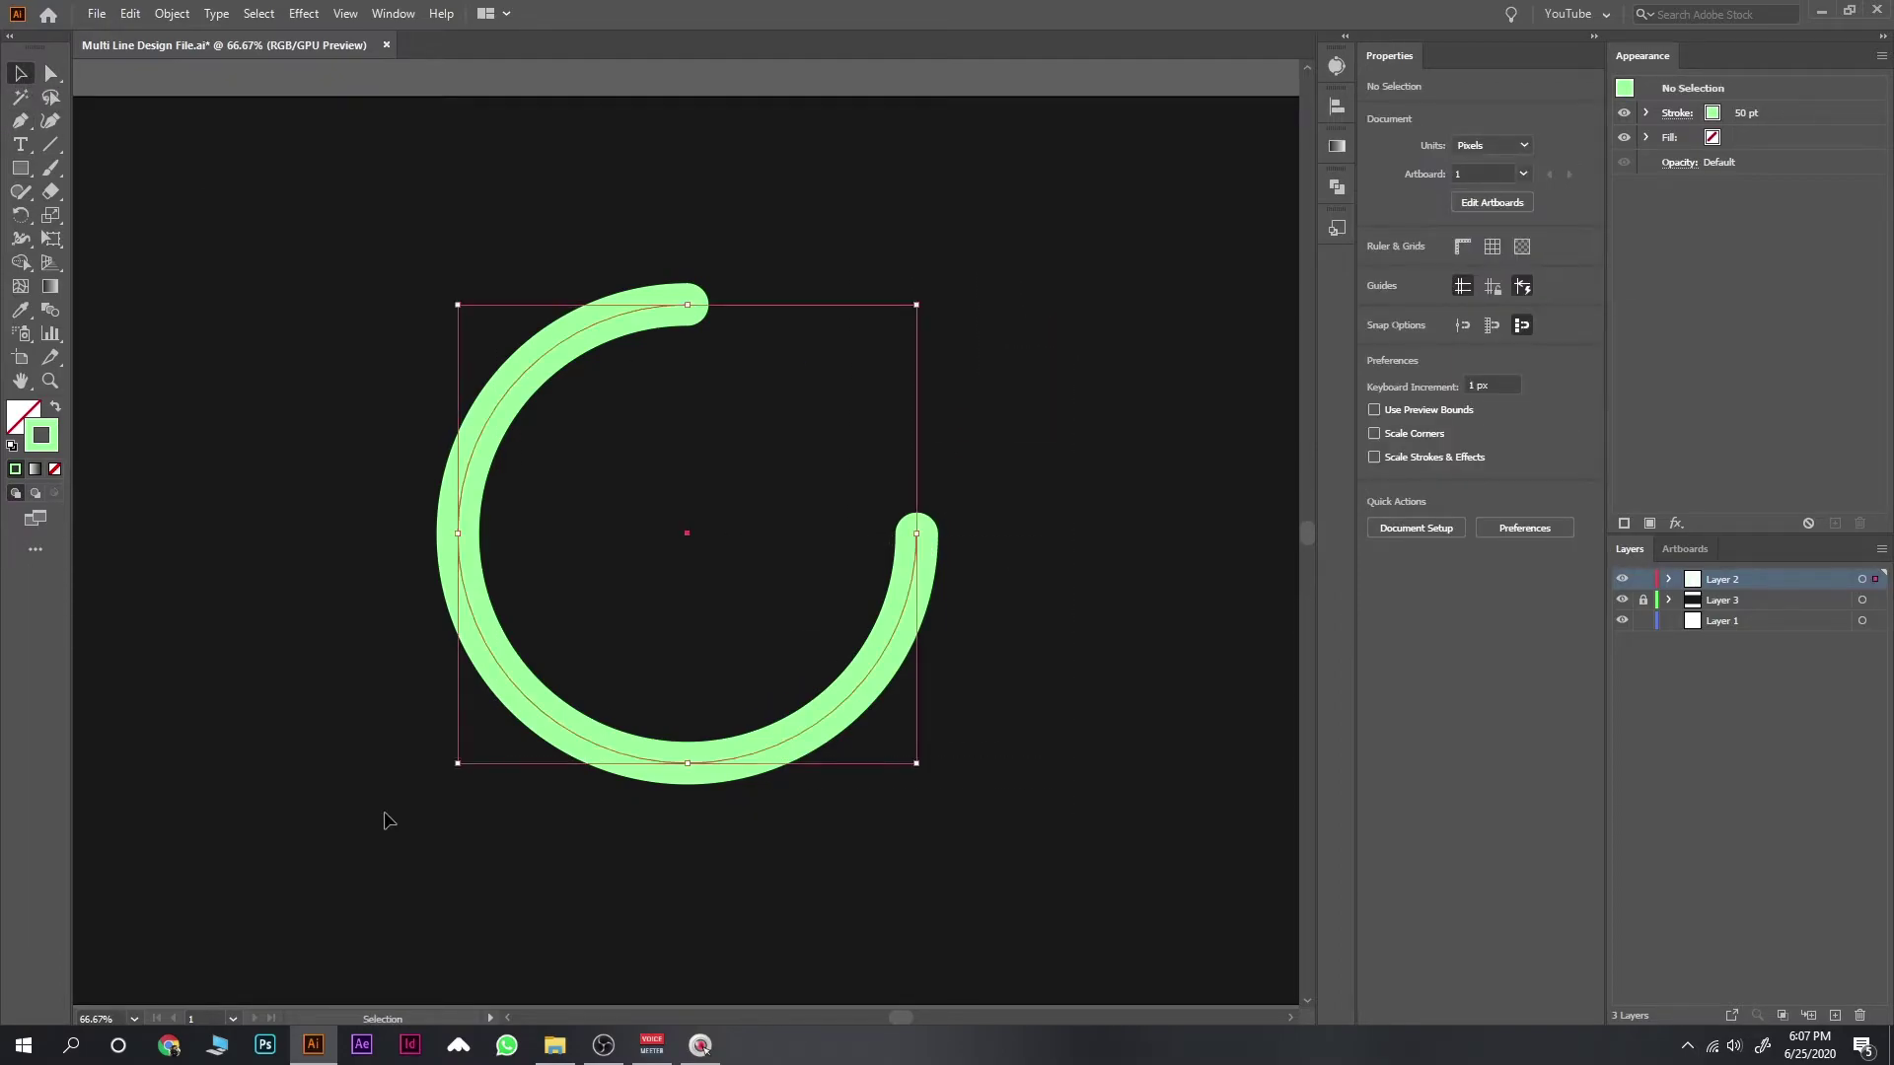
left_click(21, 121)
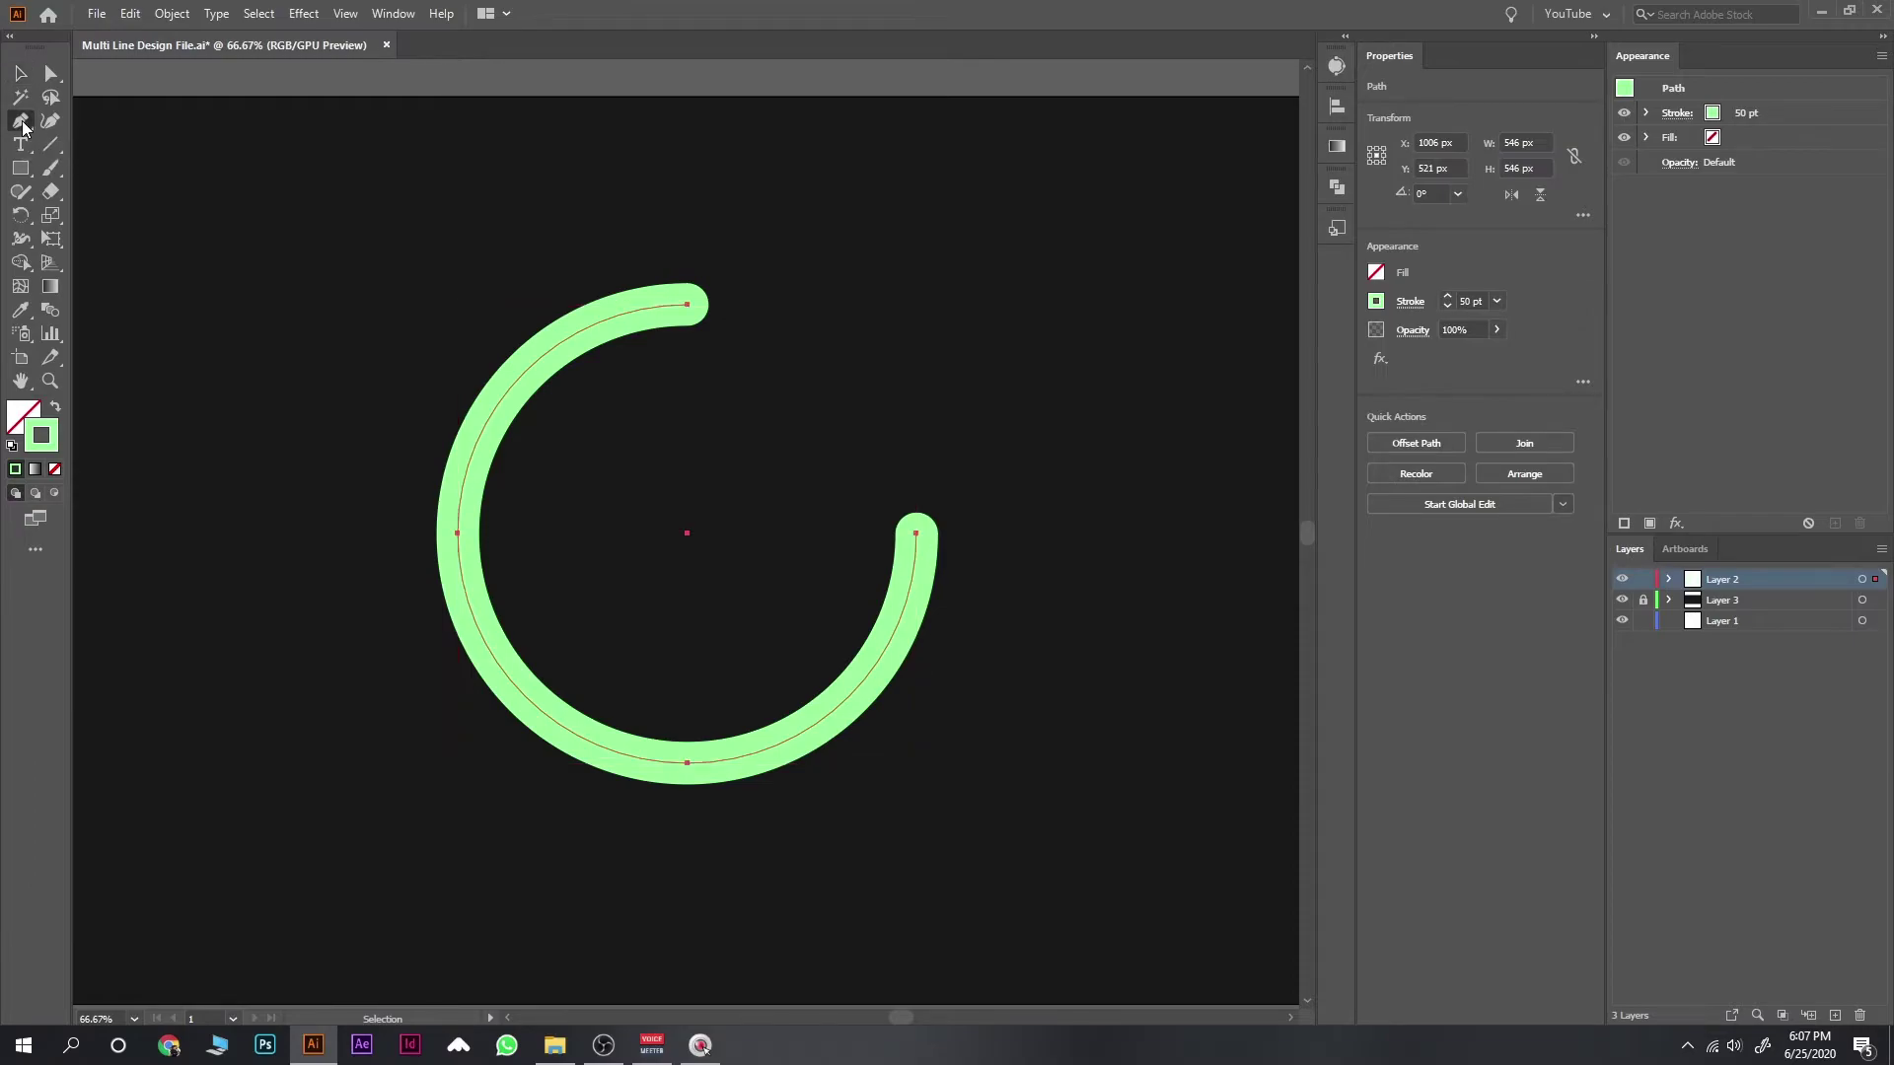
left_click(919, 534)
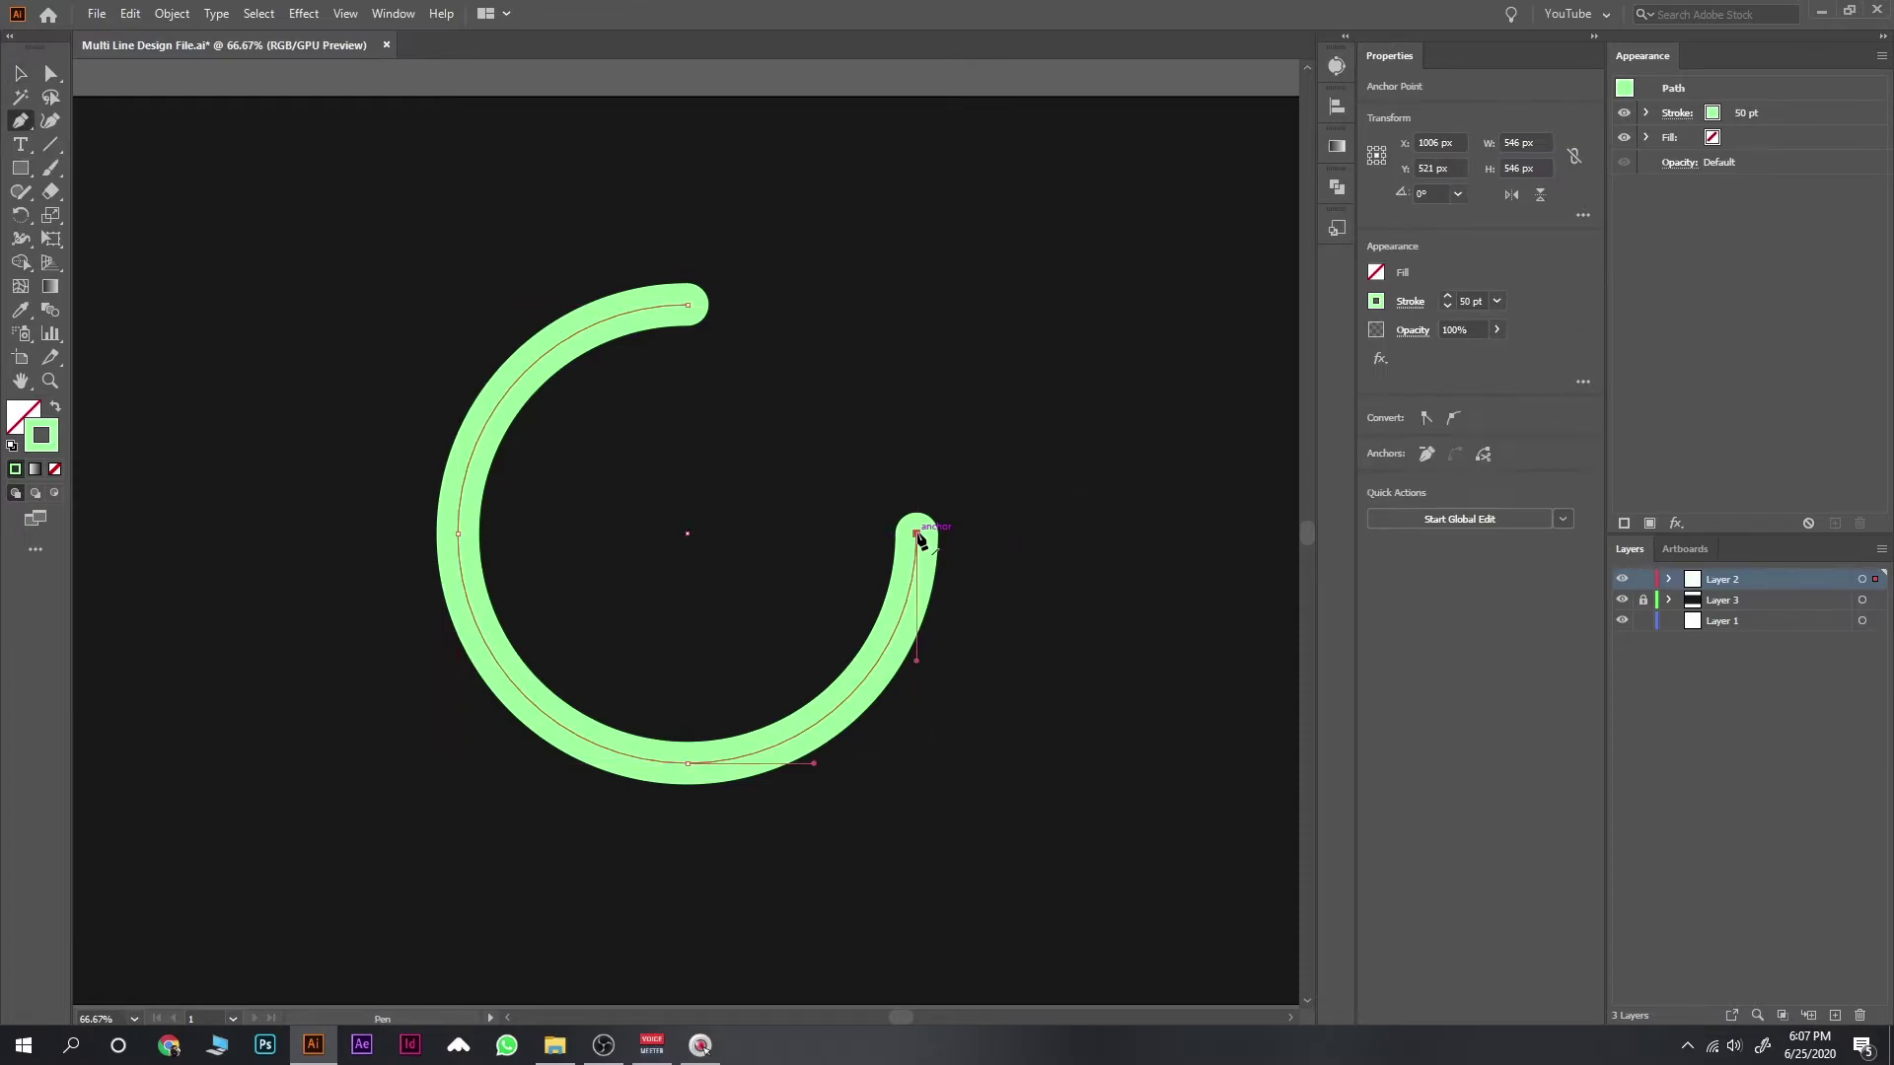
left_click(688, 535)
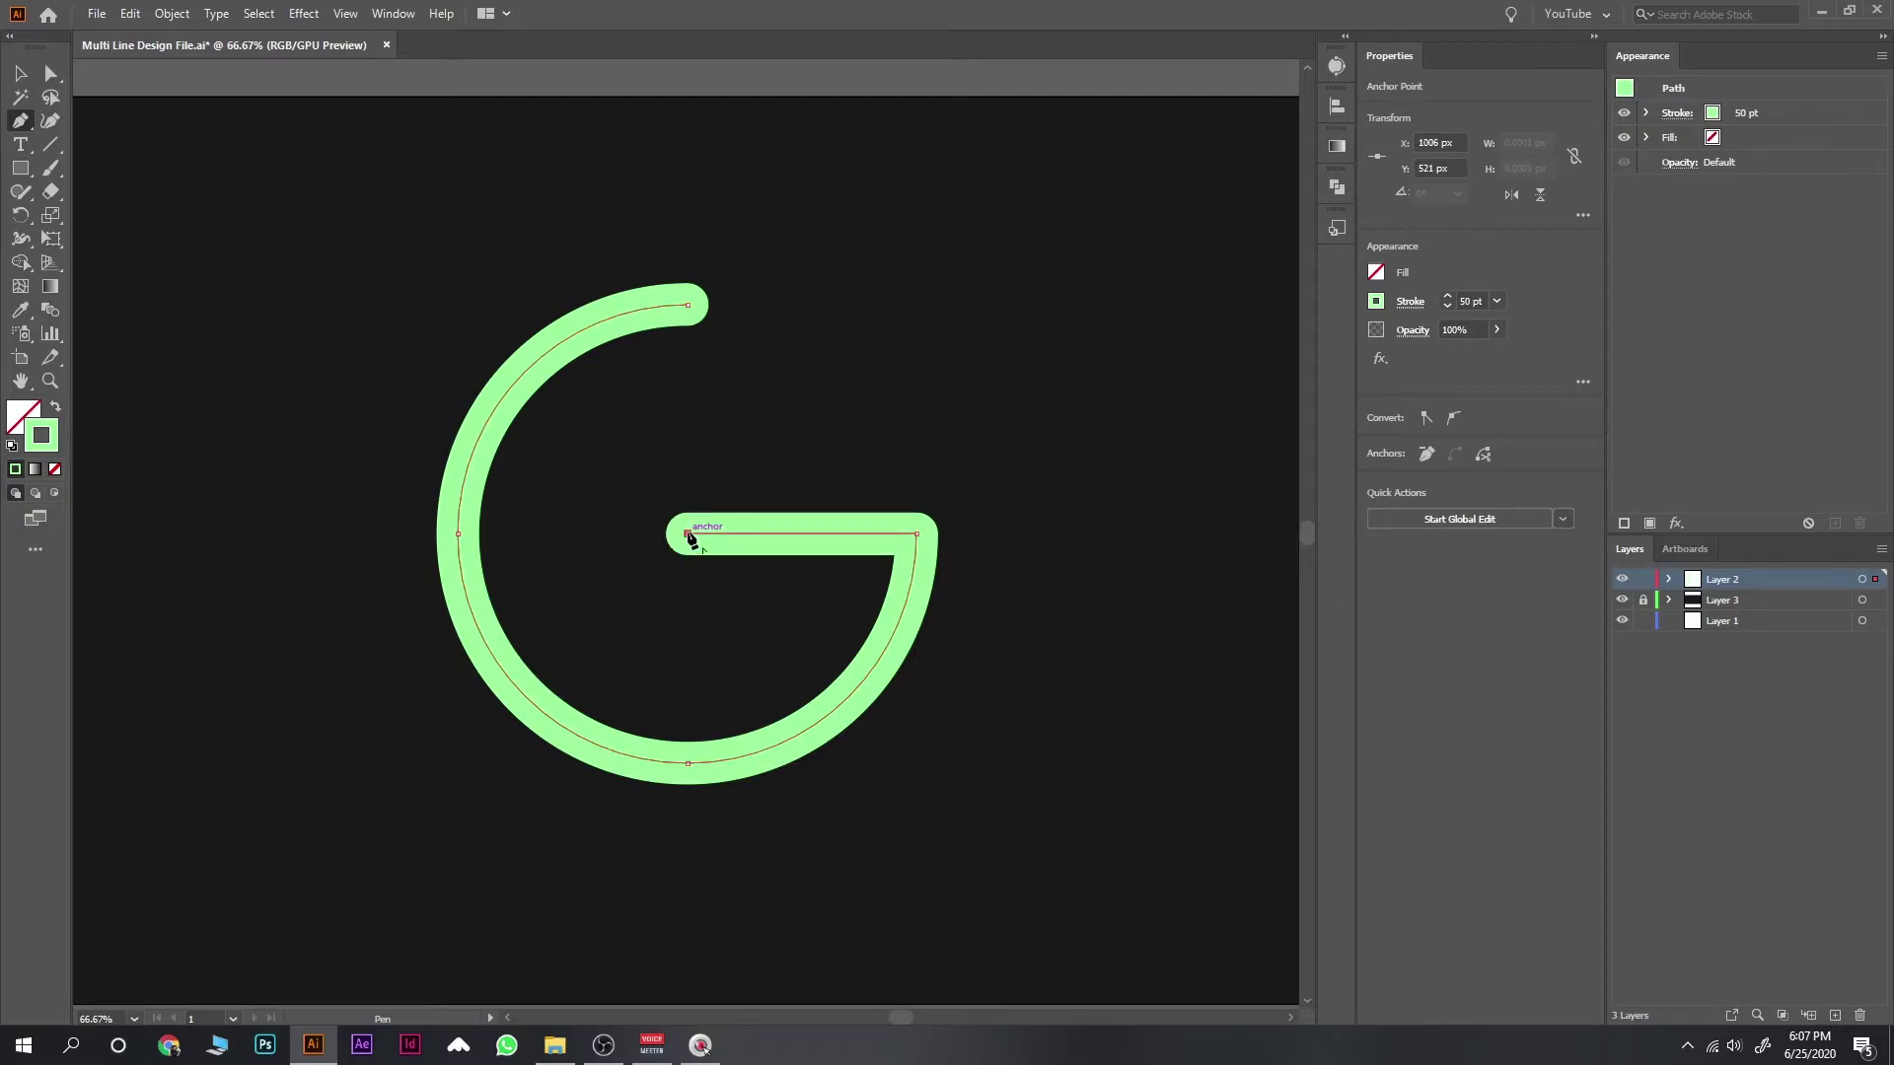
key("v")
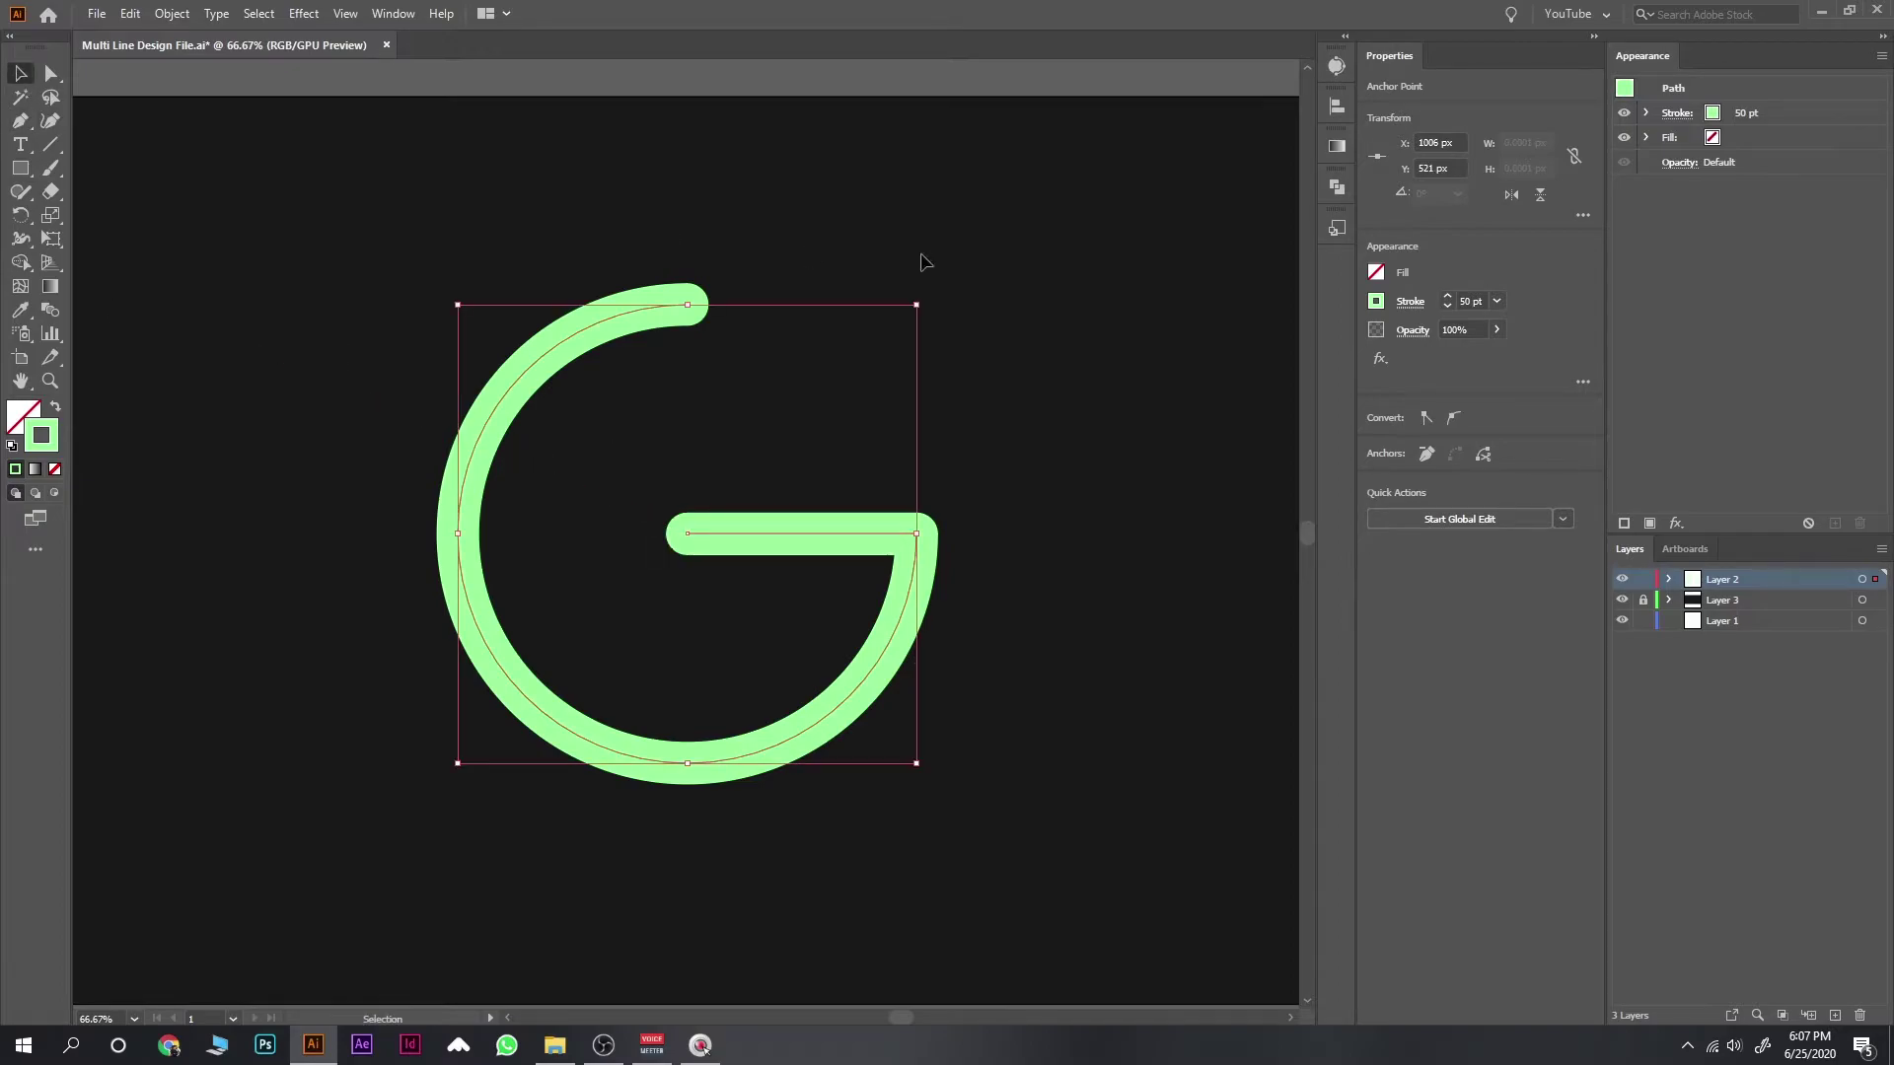
left_click(998, 263)
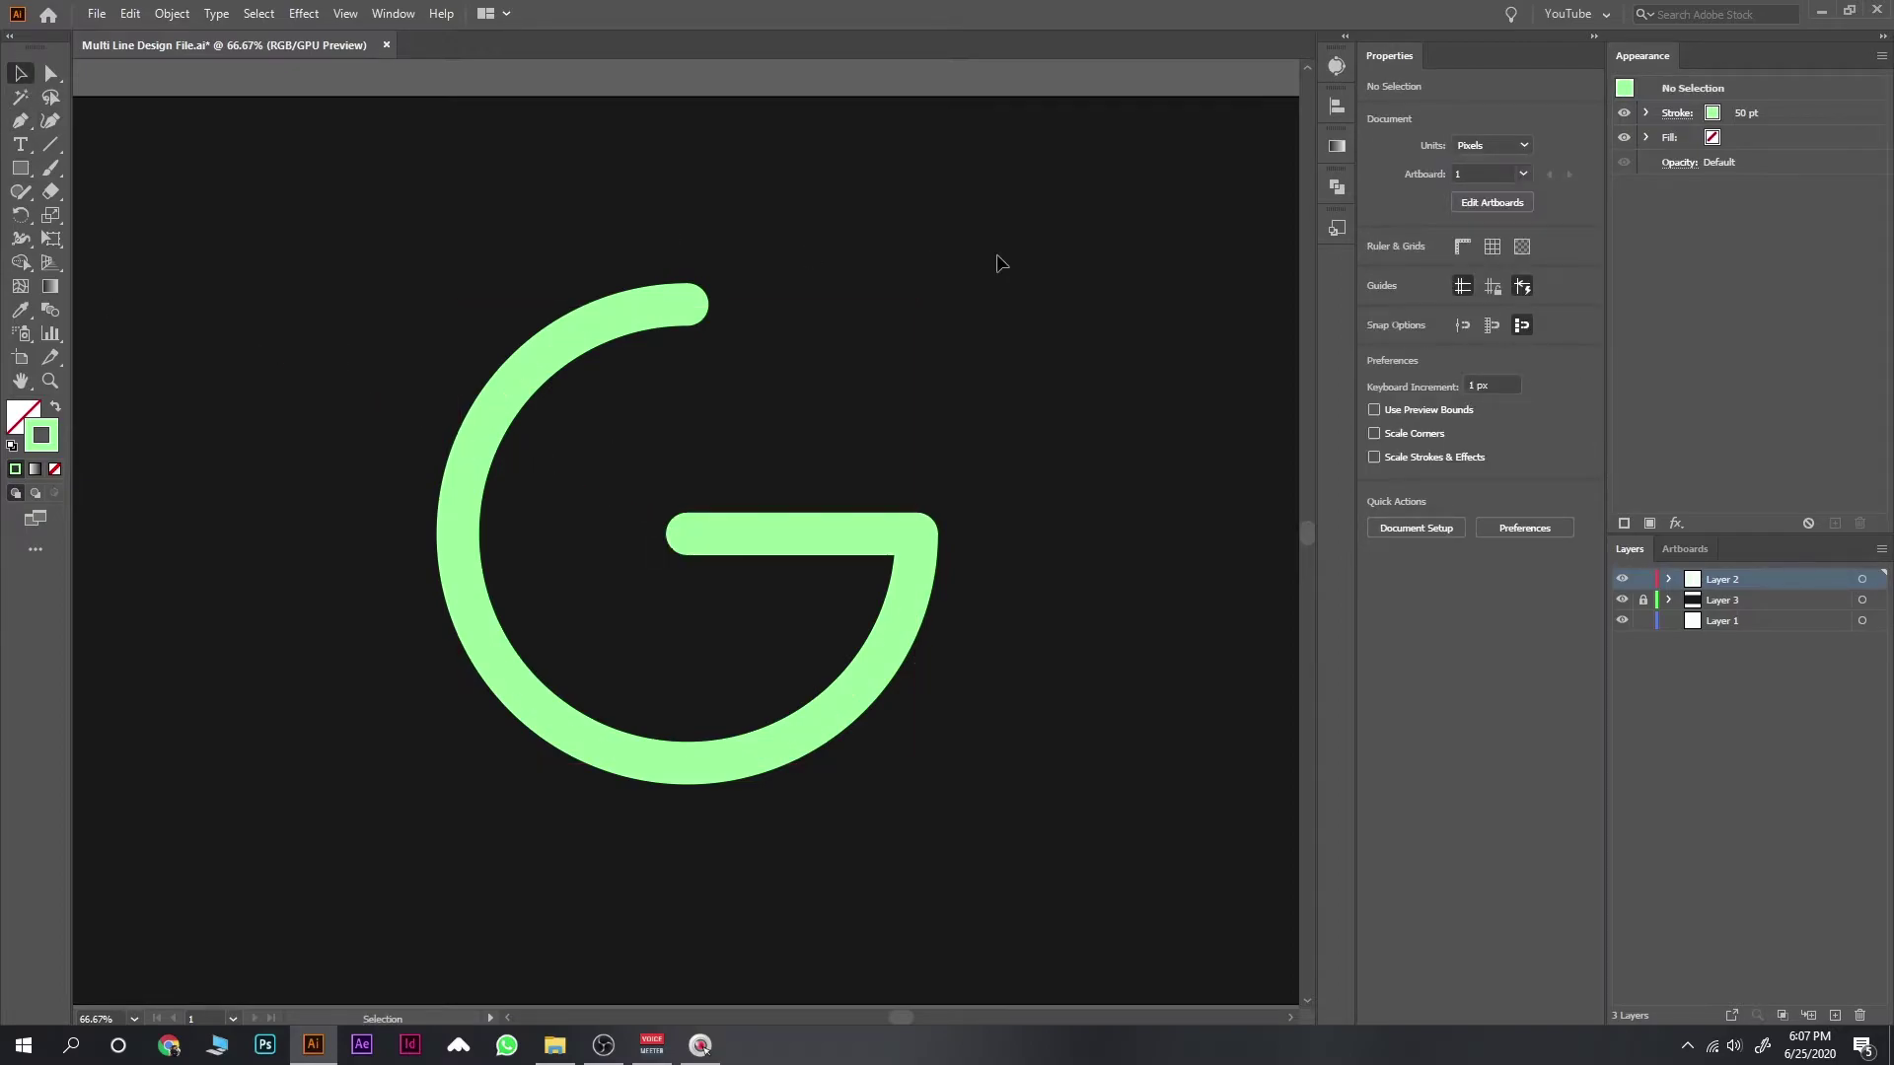
Step: Move the short green line to the upper right and set the circle beside the G as the O
key("ctrl+minus")
key("ctrl+minus")
key("ctrl+minus")
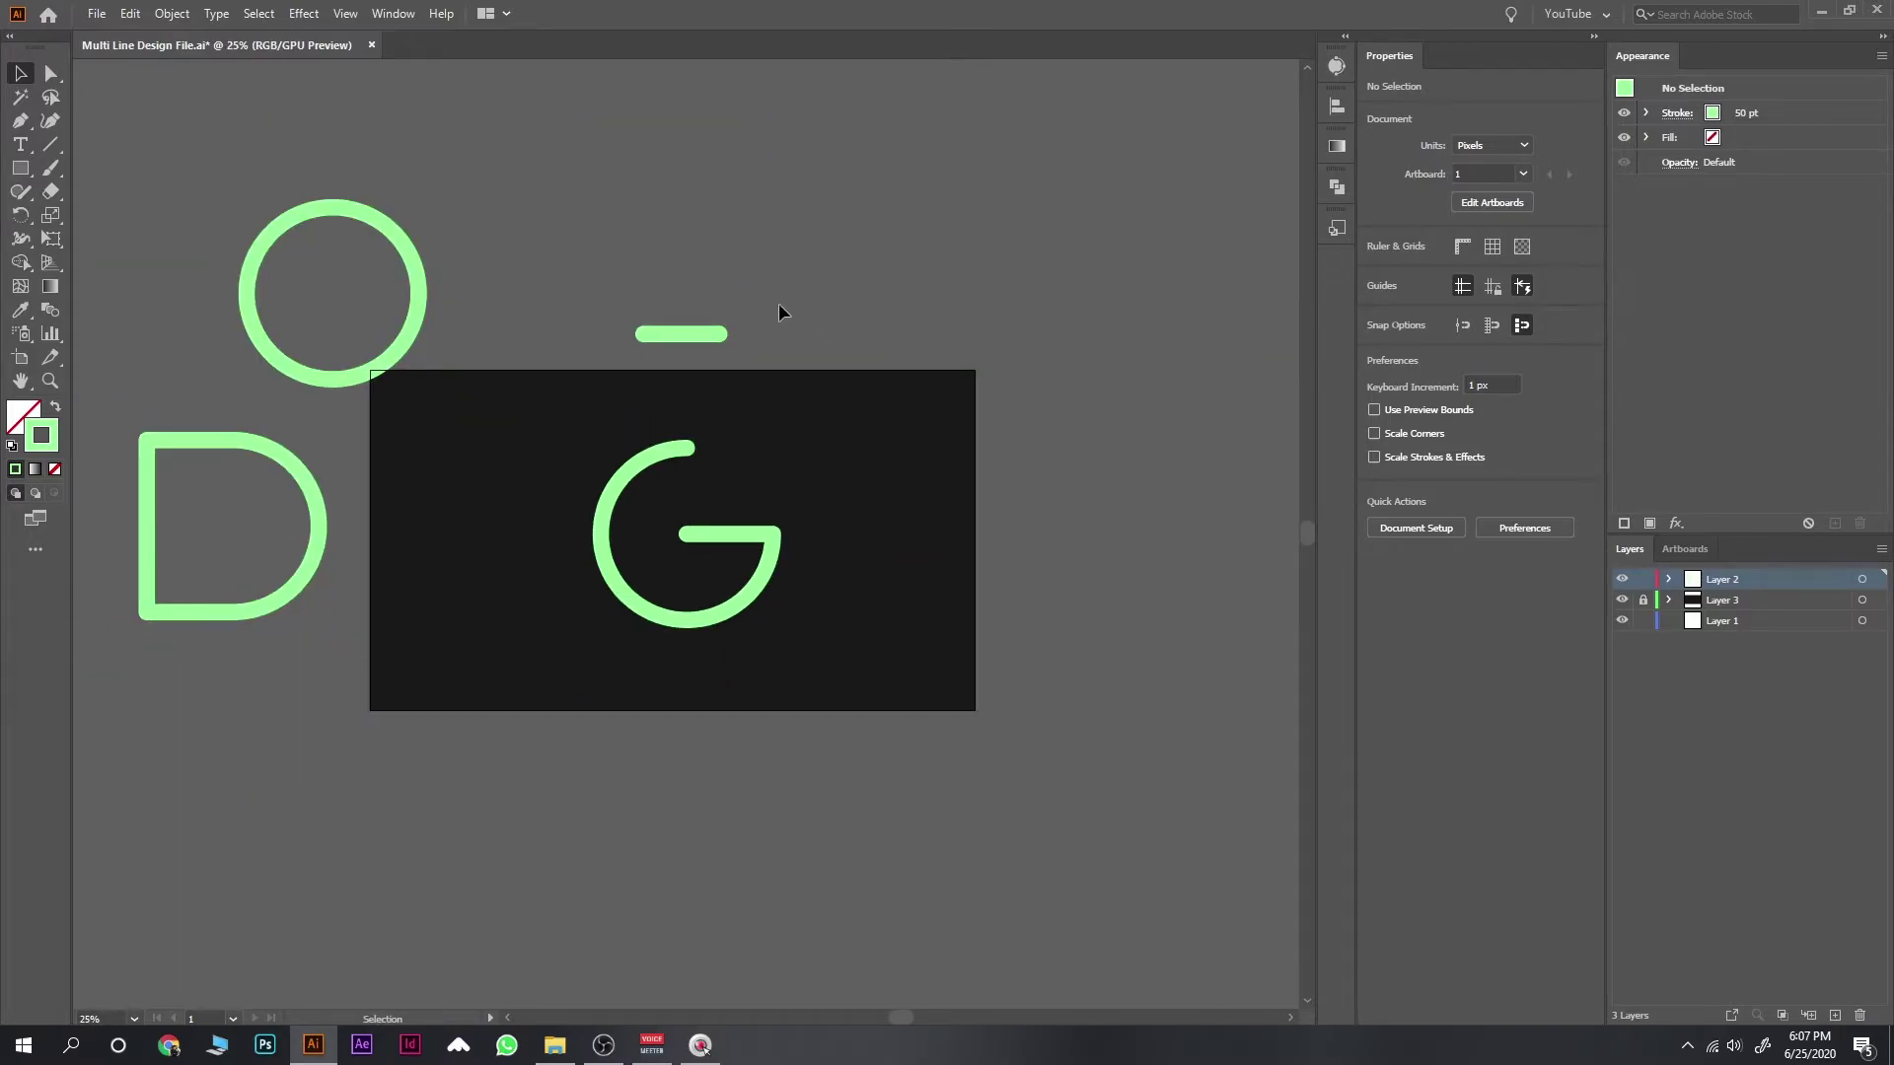
left_click_drag(681, 334, 1058, 207)
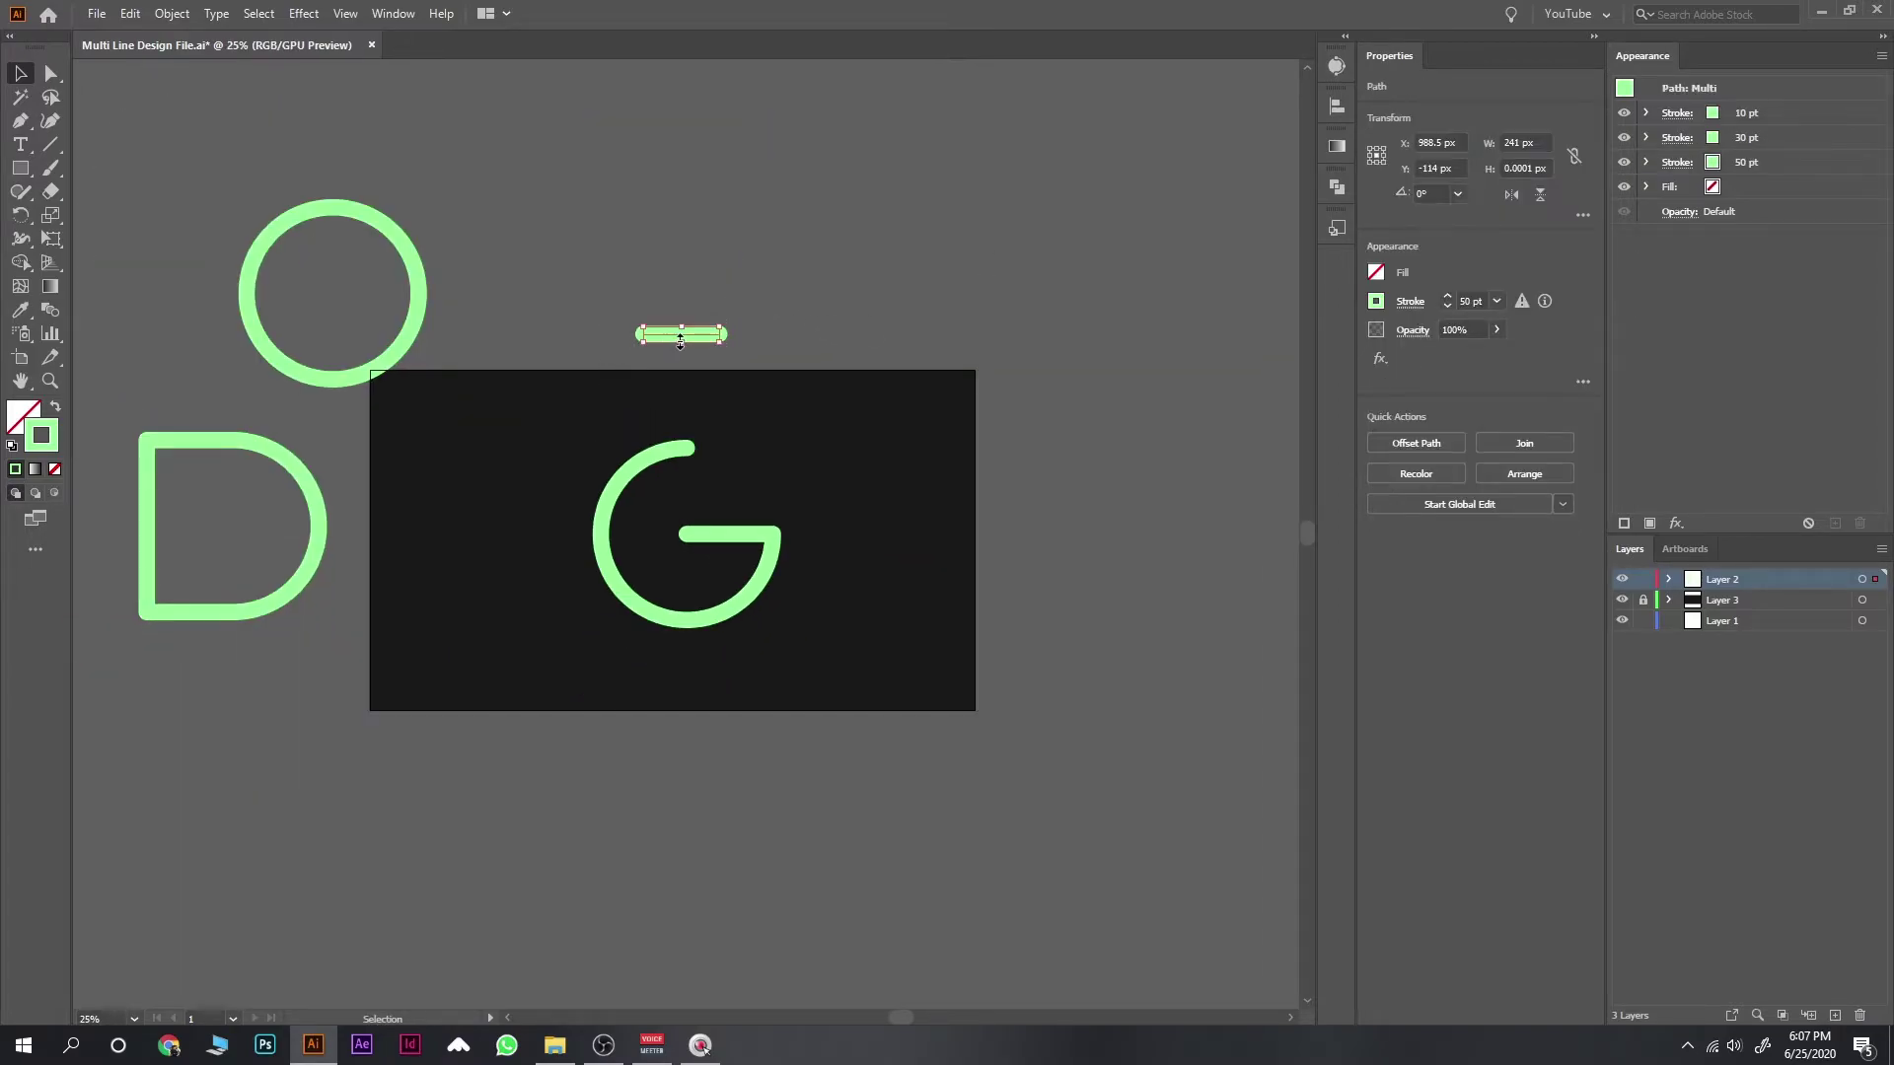
left_click(682, 283)
left_click(301, 363)
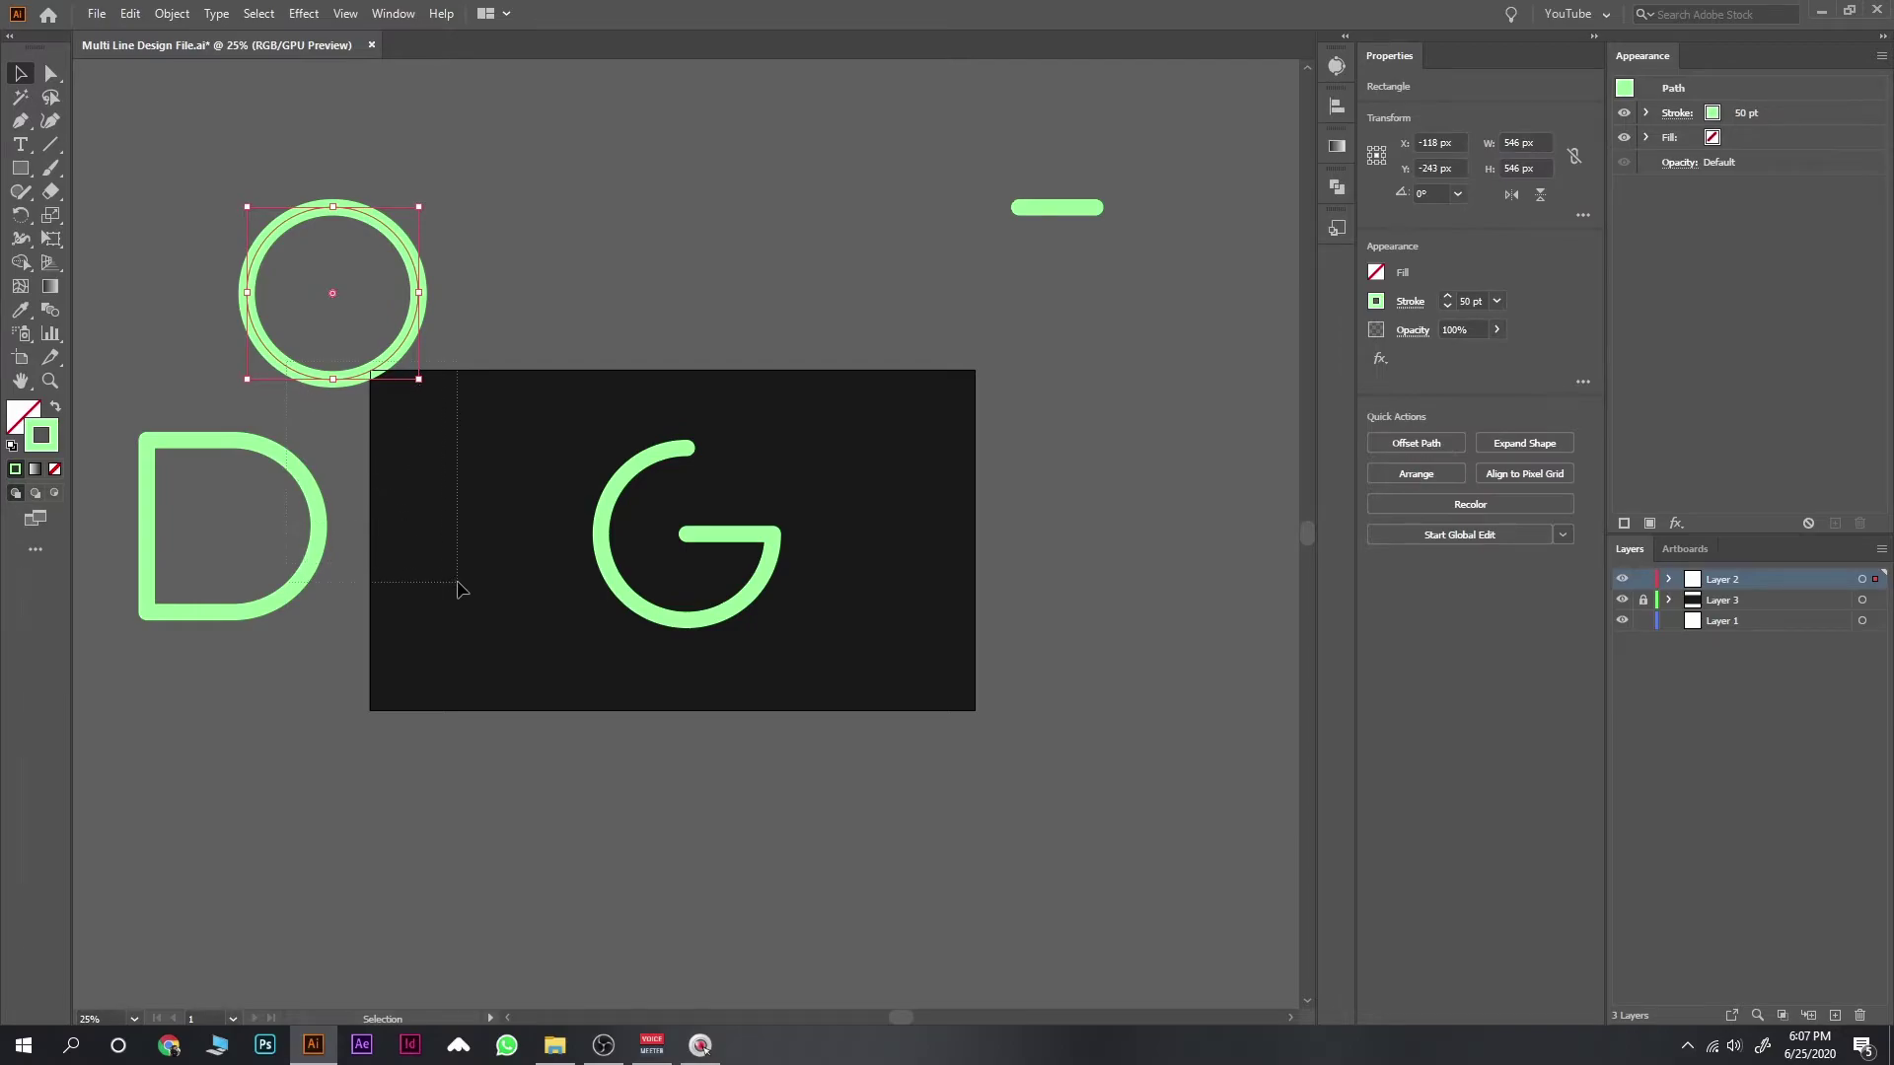
mouse_move(458, 590)
left_mouse_down()
mouse_move(423, 301)
mouse_move(495, 520)
mouse_move(528, 545)
left_mouse_up()
Step: Park the O and G above the artboard and drag the D onto its centre
left_click_drag(876, 367, 346, 668)
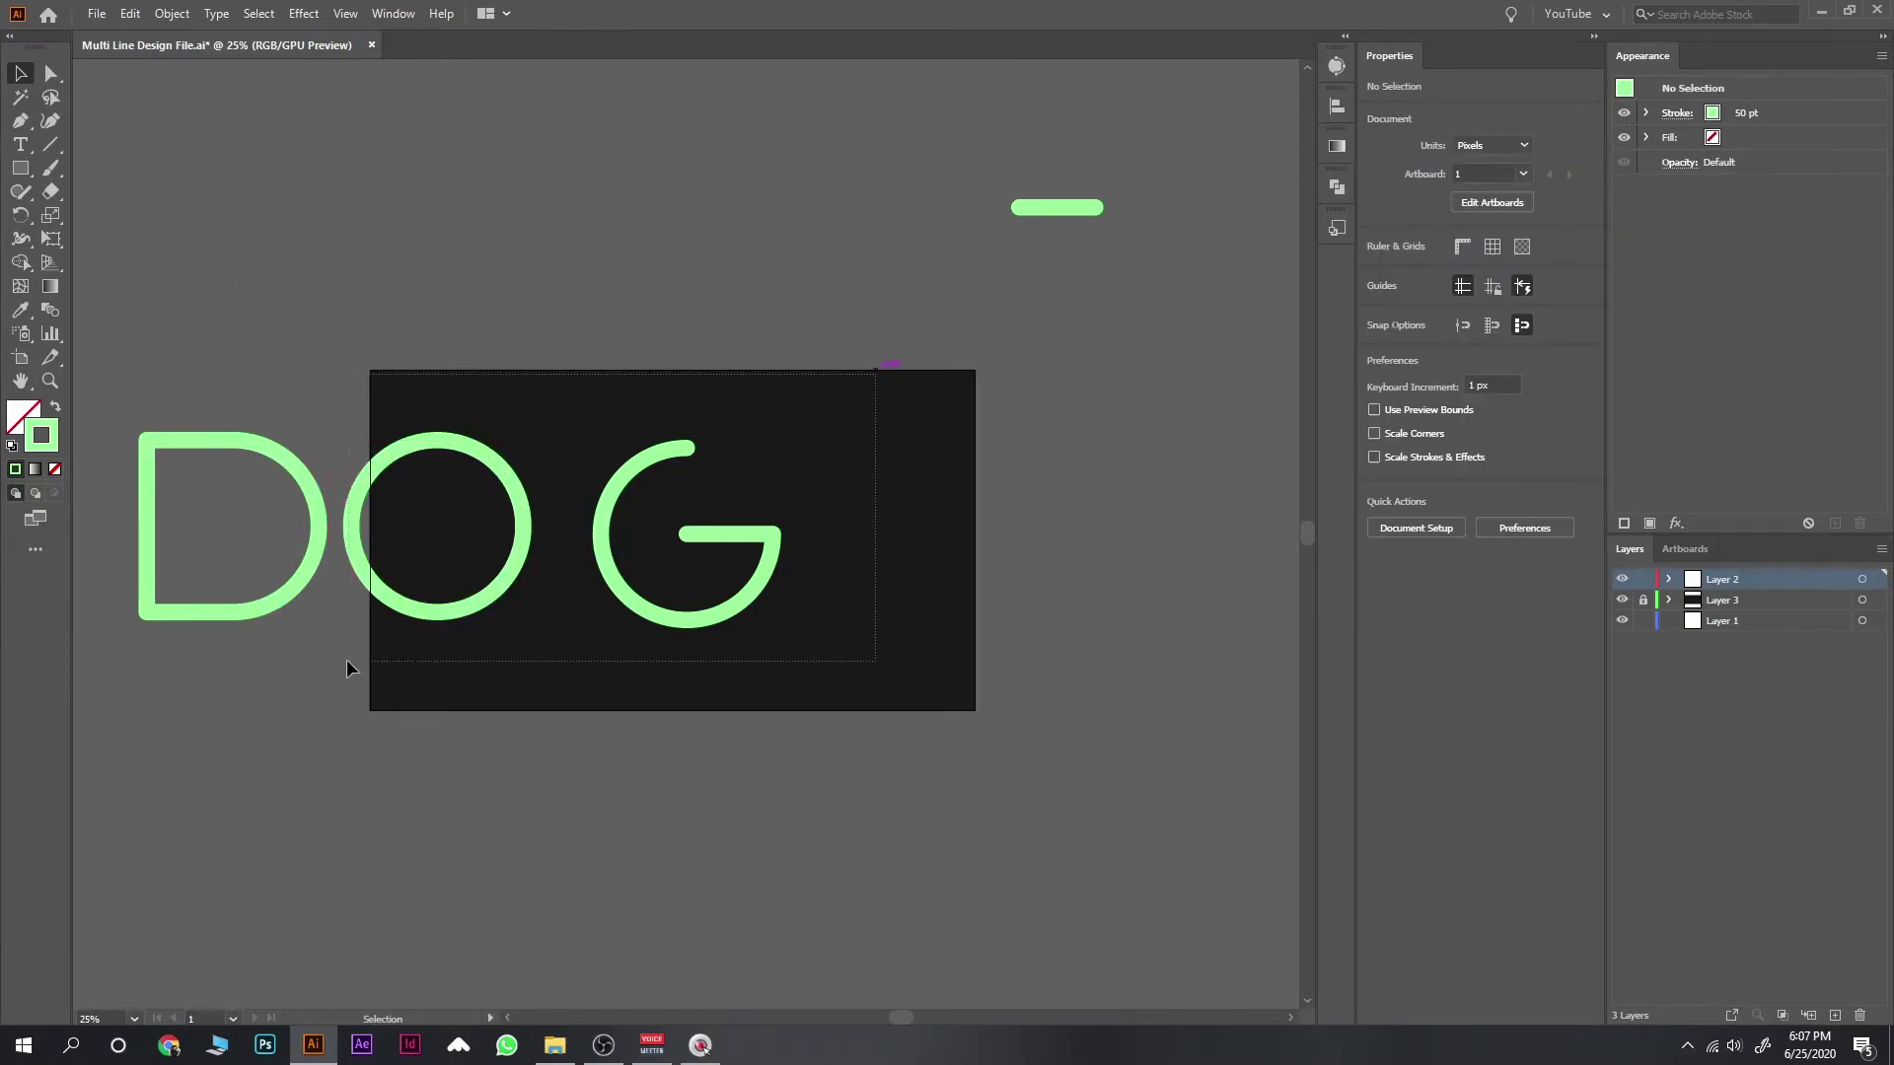
left_click_drag(488, 611, 474, 317)
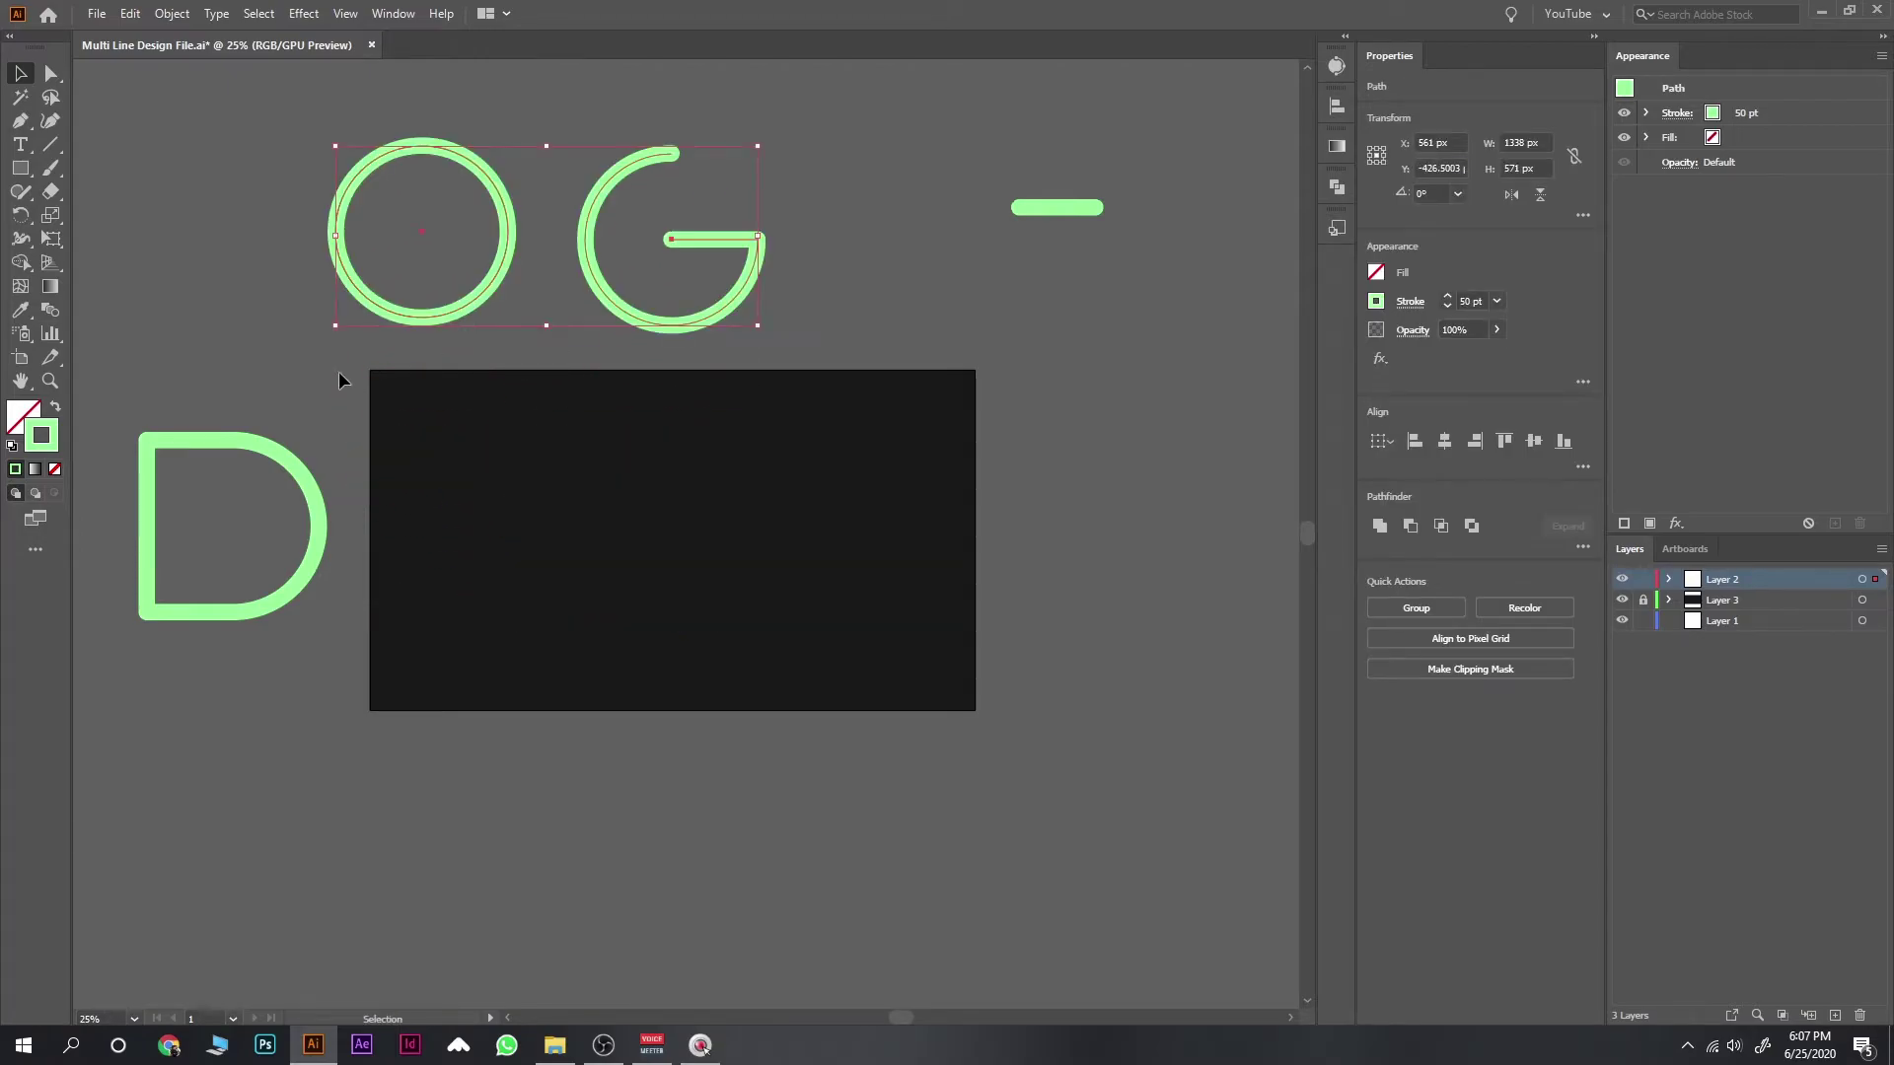
left_click(326, 550)
left_click_drag(326, 549, 760, 558)
Step: Select the D and apply the Multi graphic style from the Graphic Styles panel
left_click(874, 578)
key("ctrl+plus")
key("ctrl+plus")
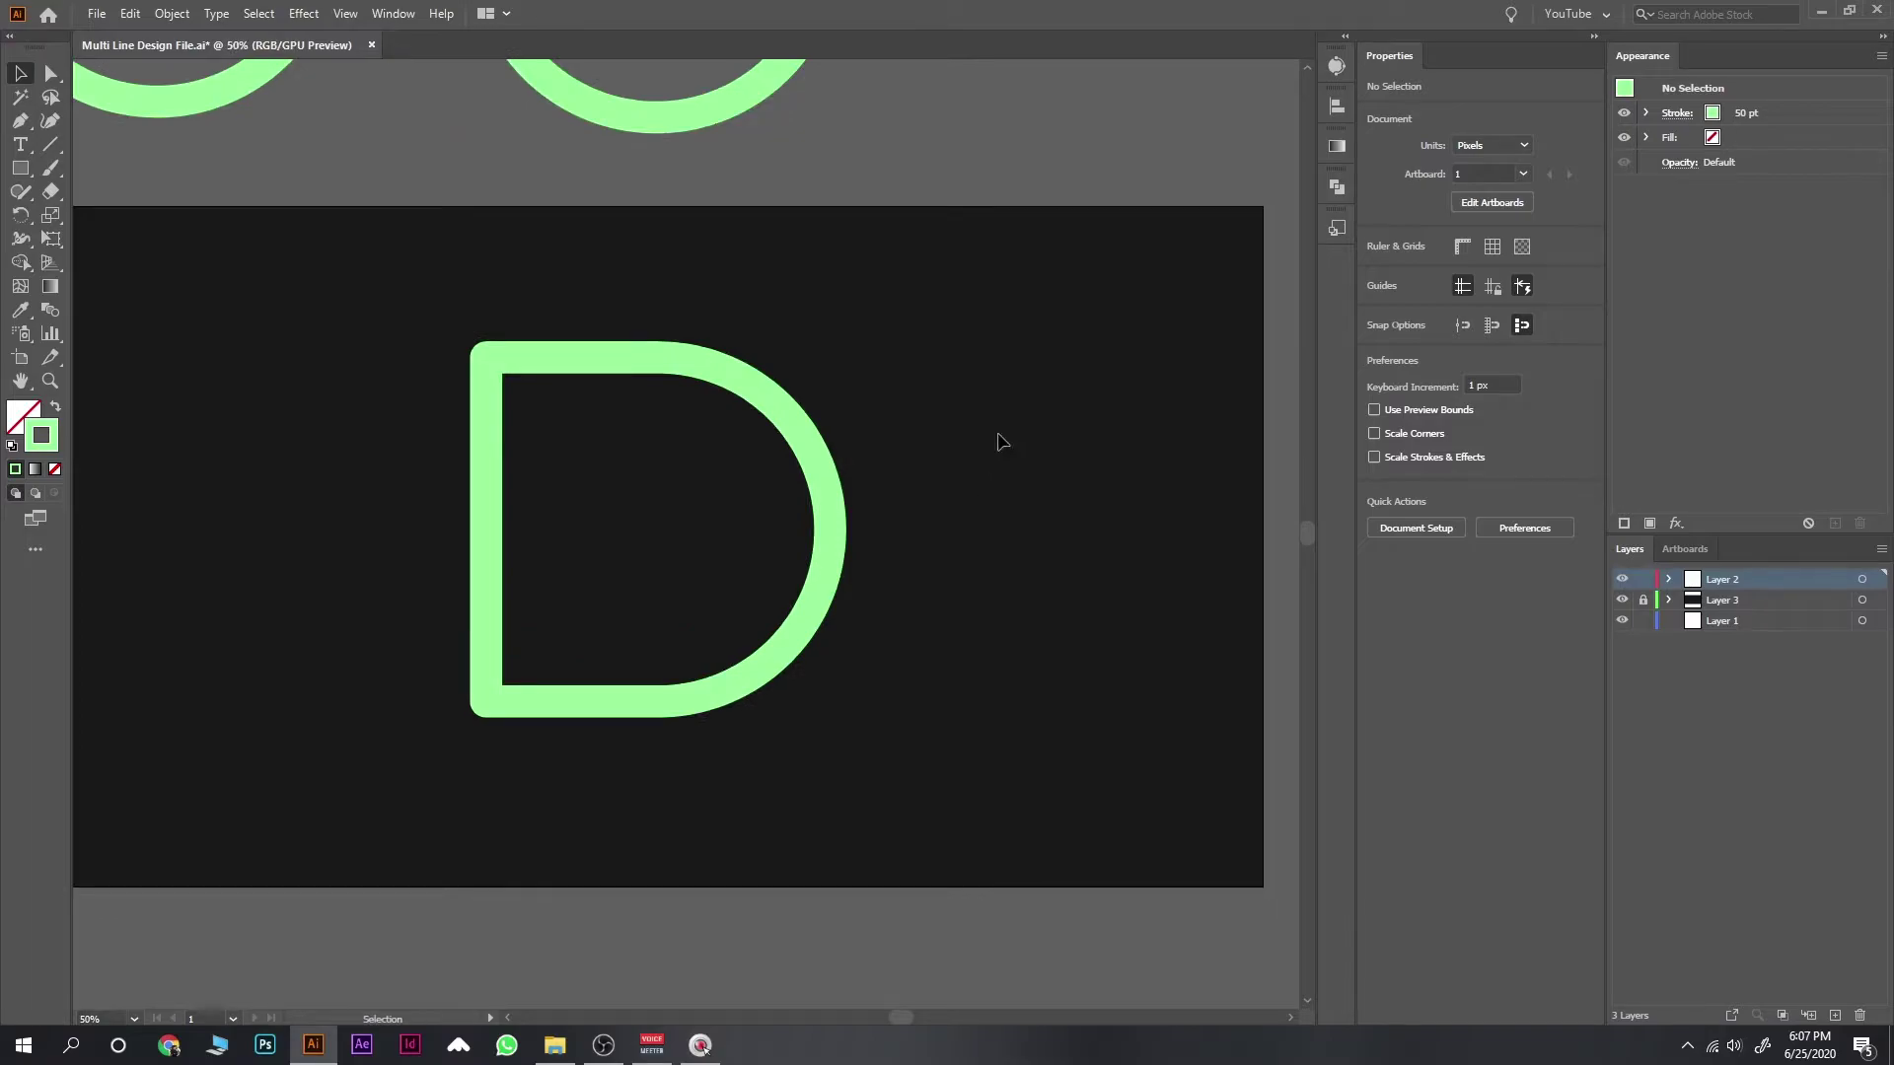
left_click_drag(1011, 292, 415, 779)
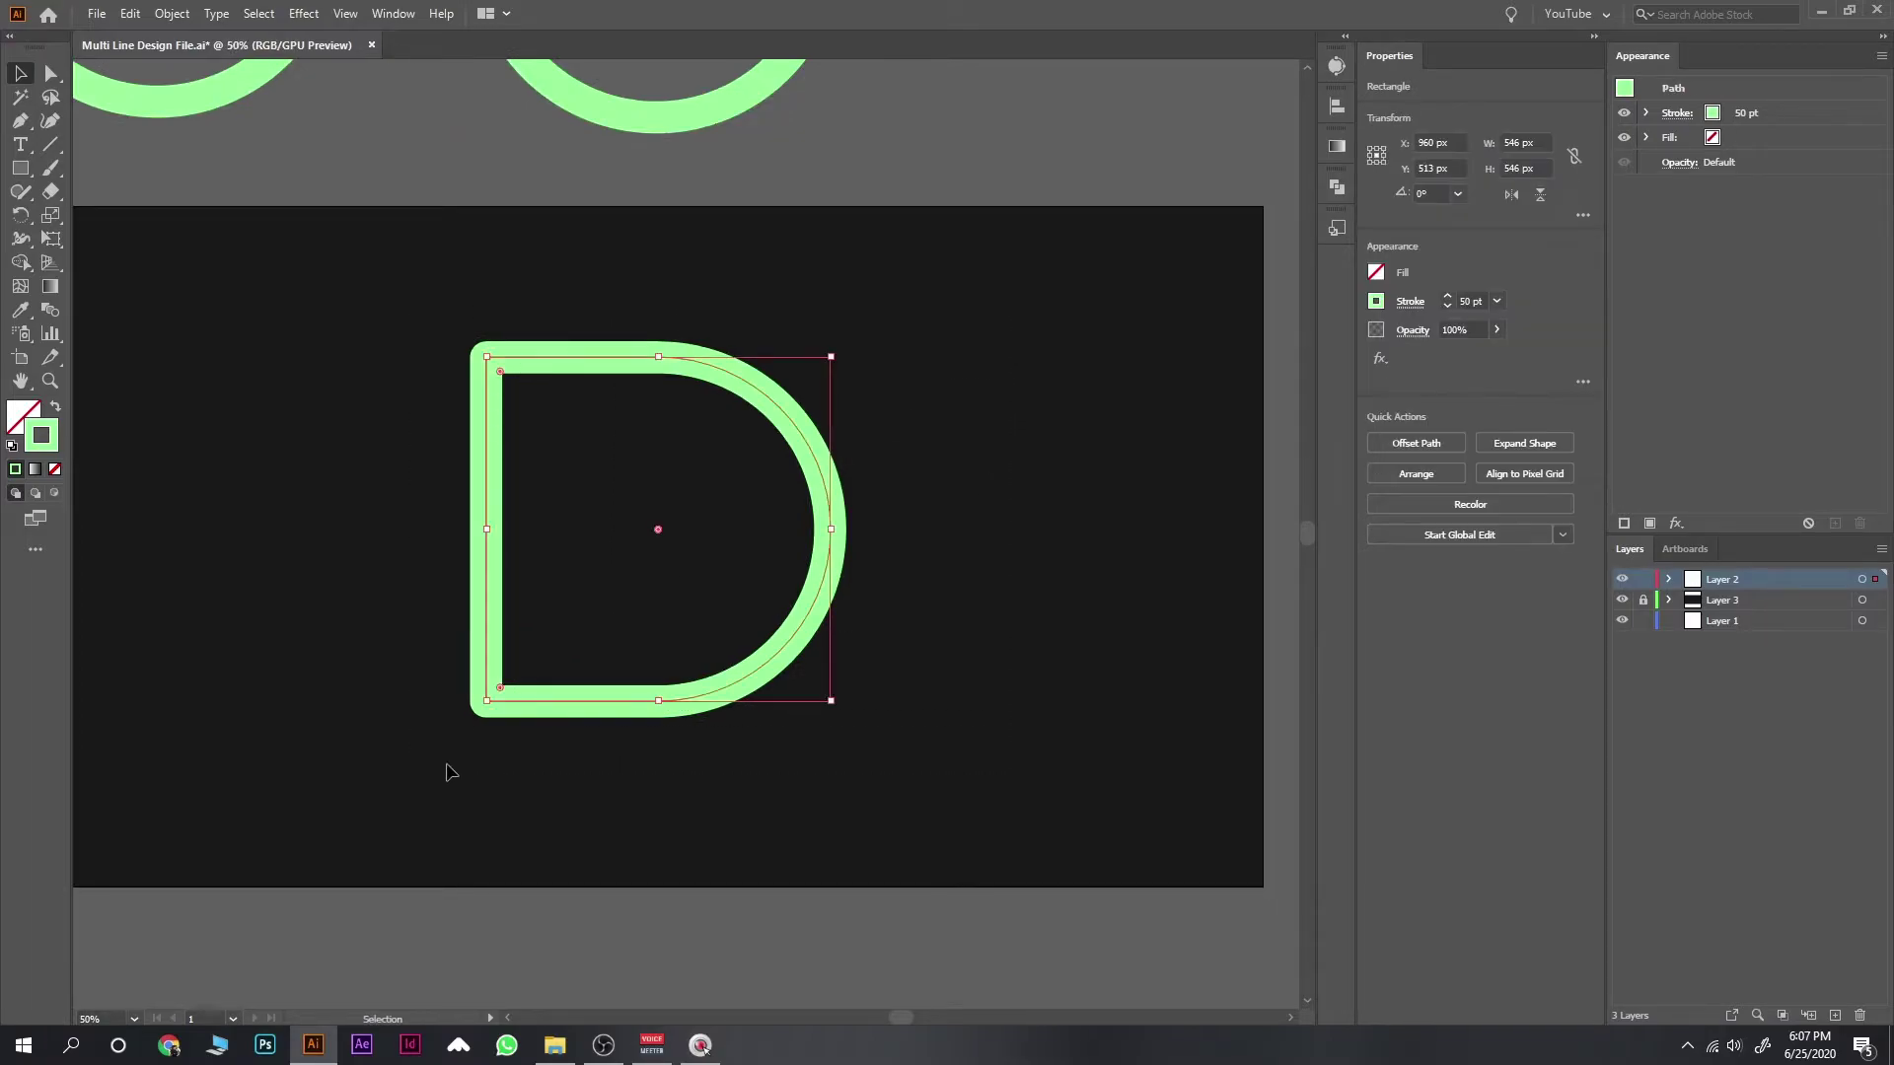
left_click(1336, 230)
left_click(1135, 288)
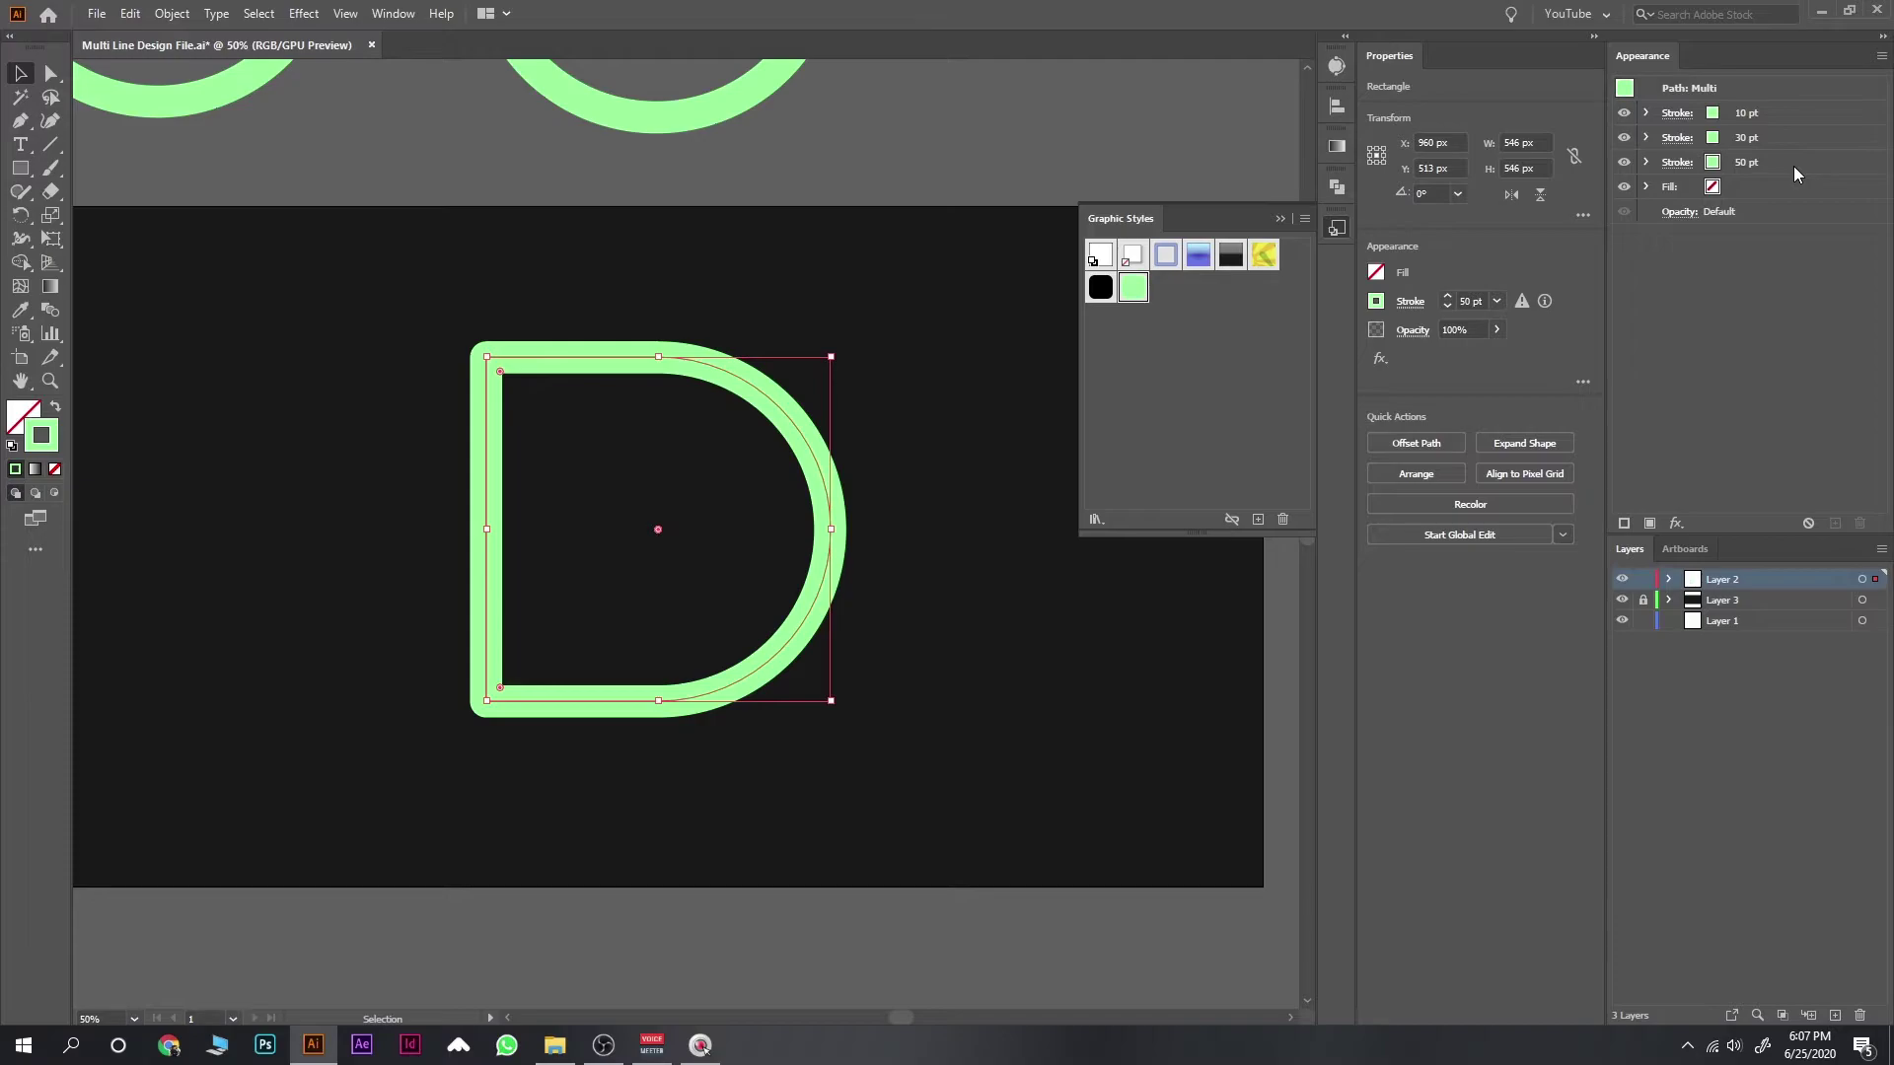
key("ctrl+z")
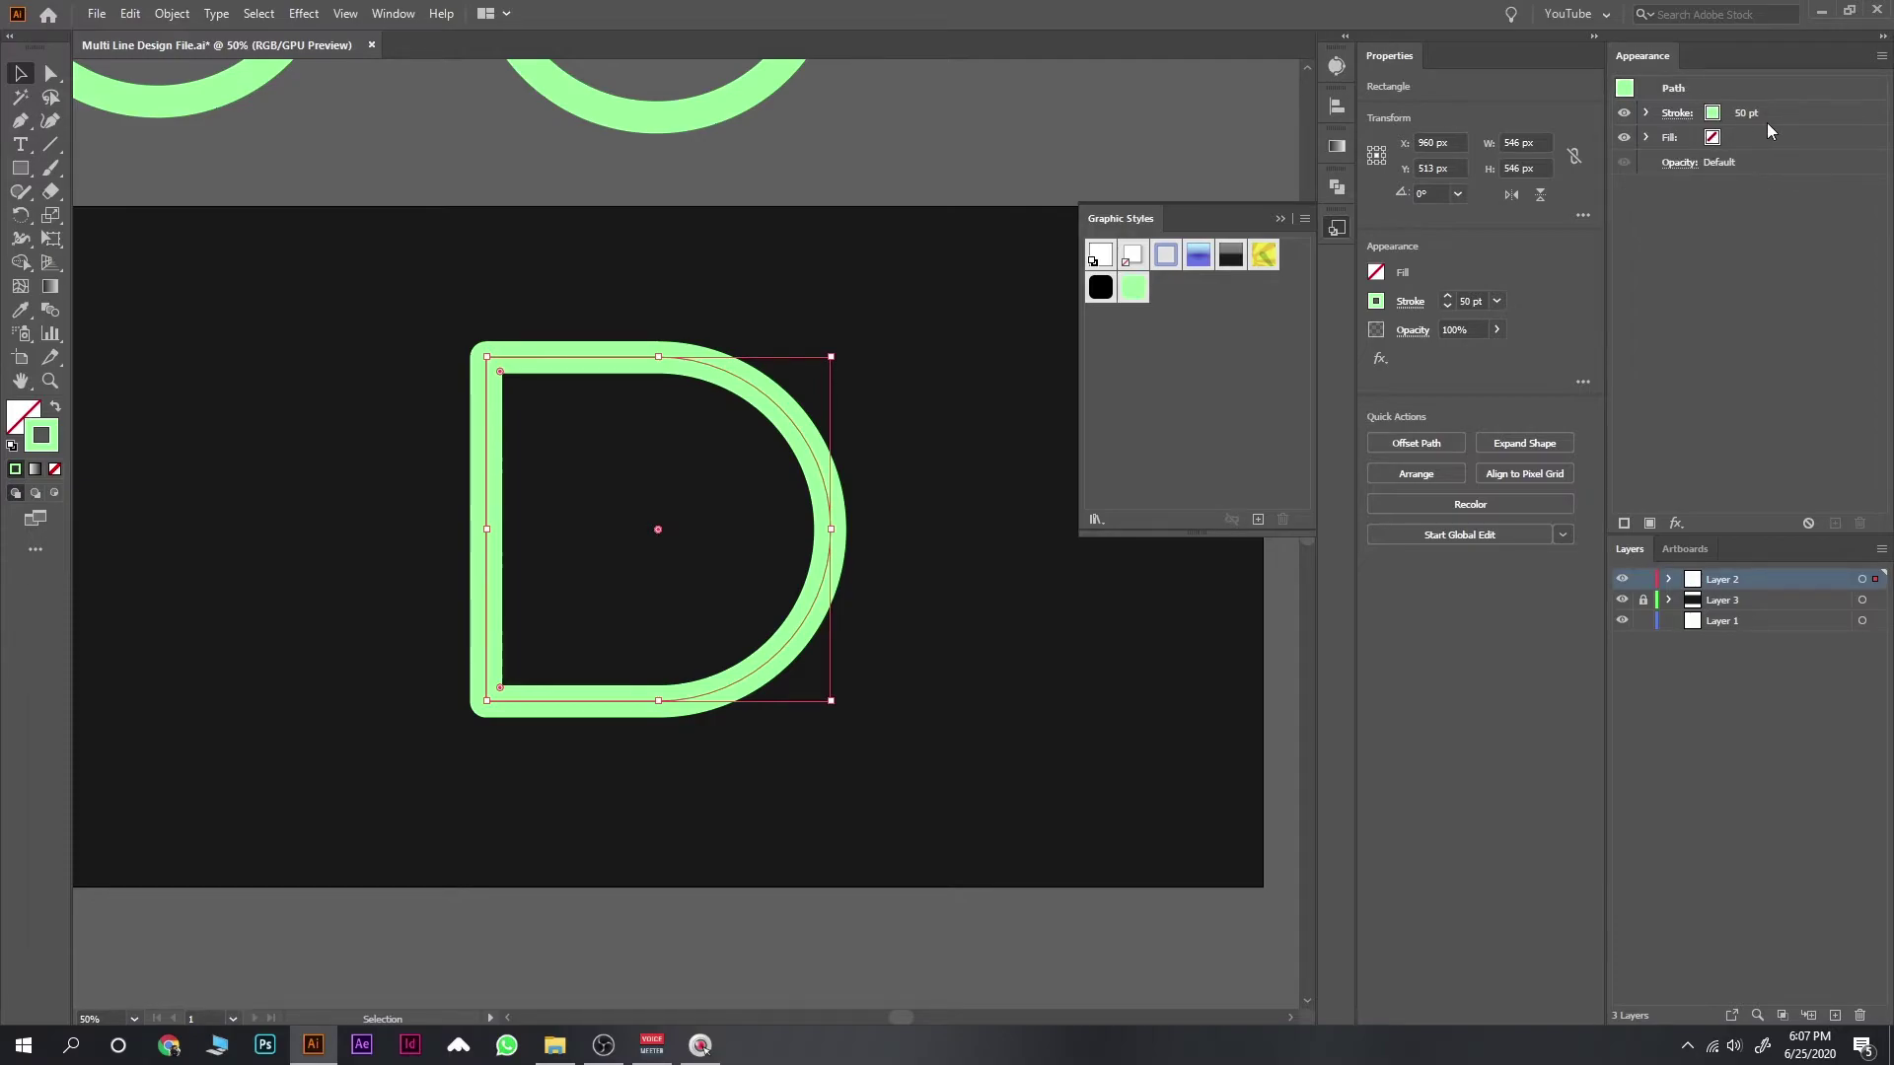
key("ctrl+shift+z")
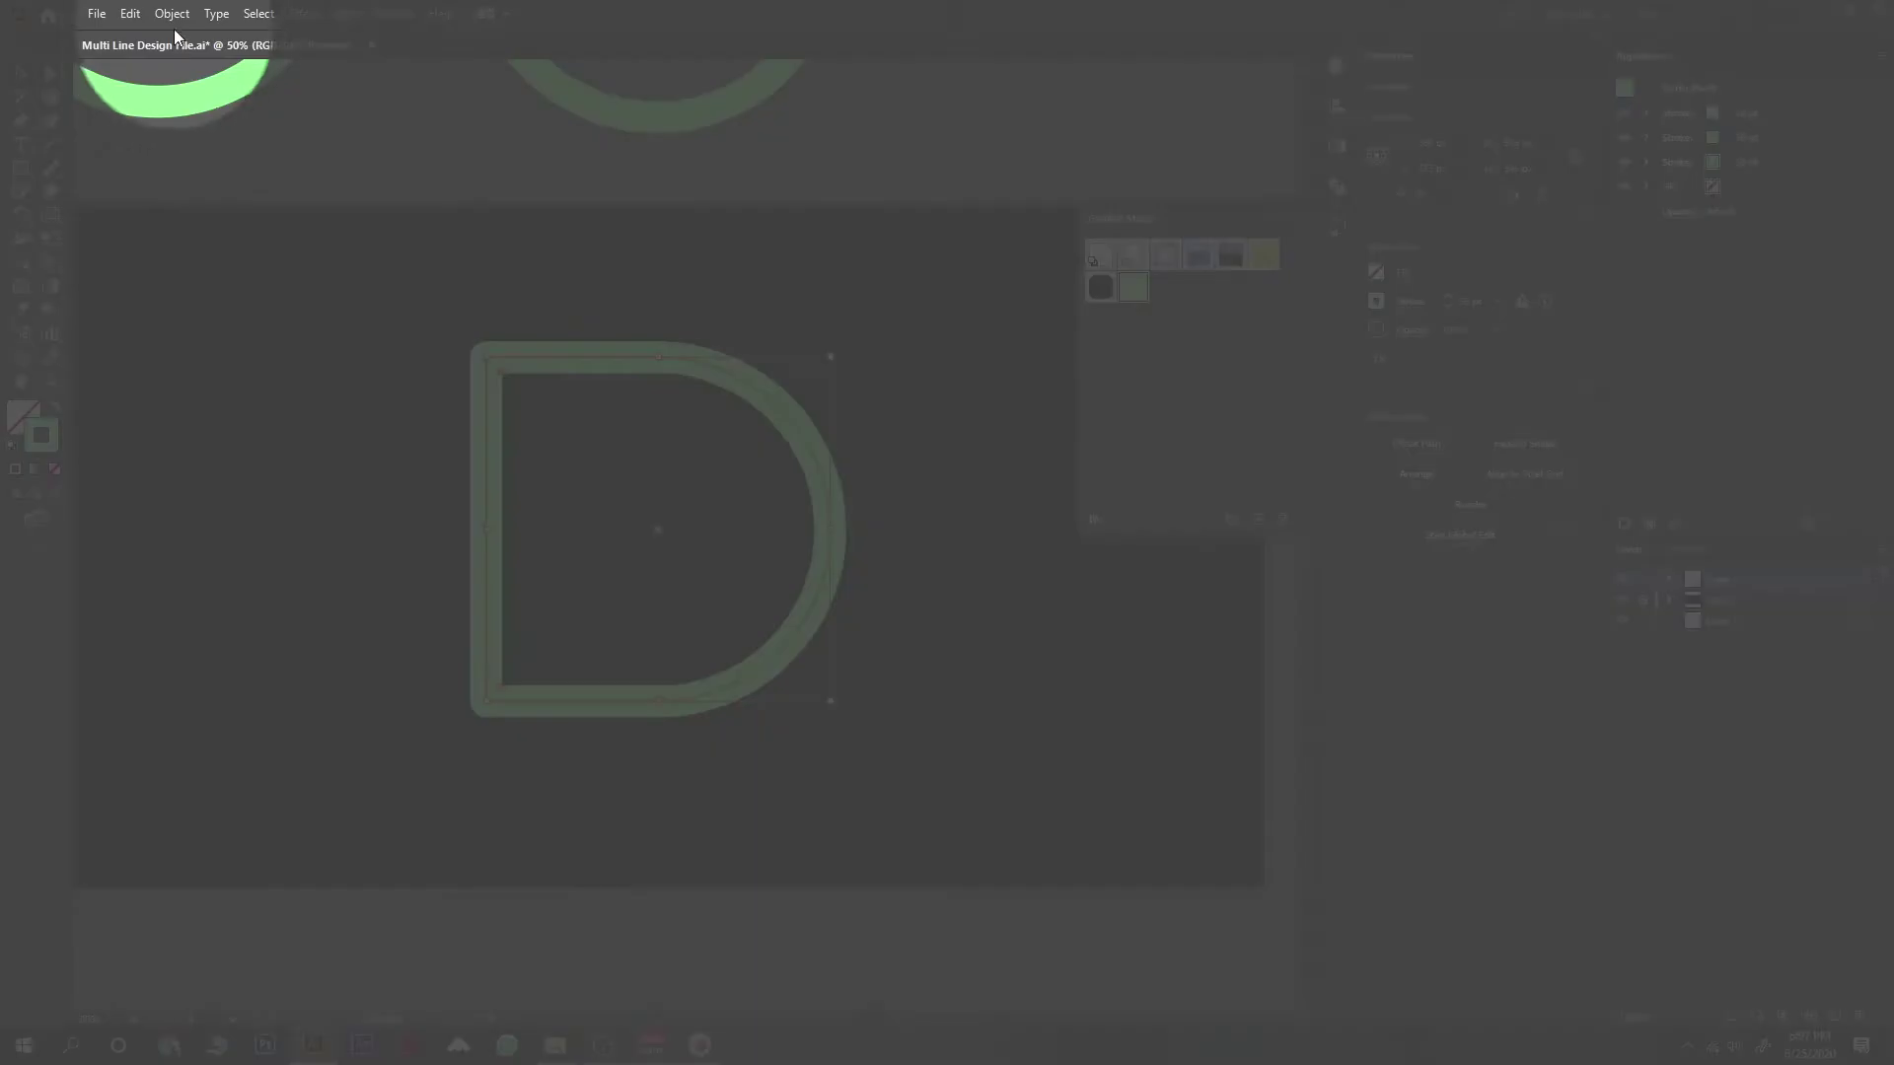
Step: Expand the D's Multi-style appearance into real stacked strokes
left_click(171, 13)
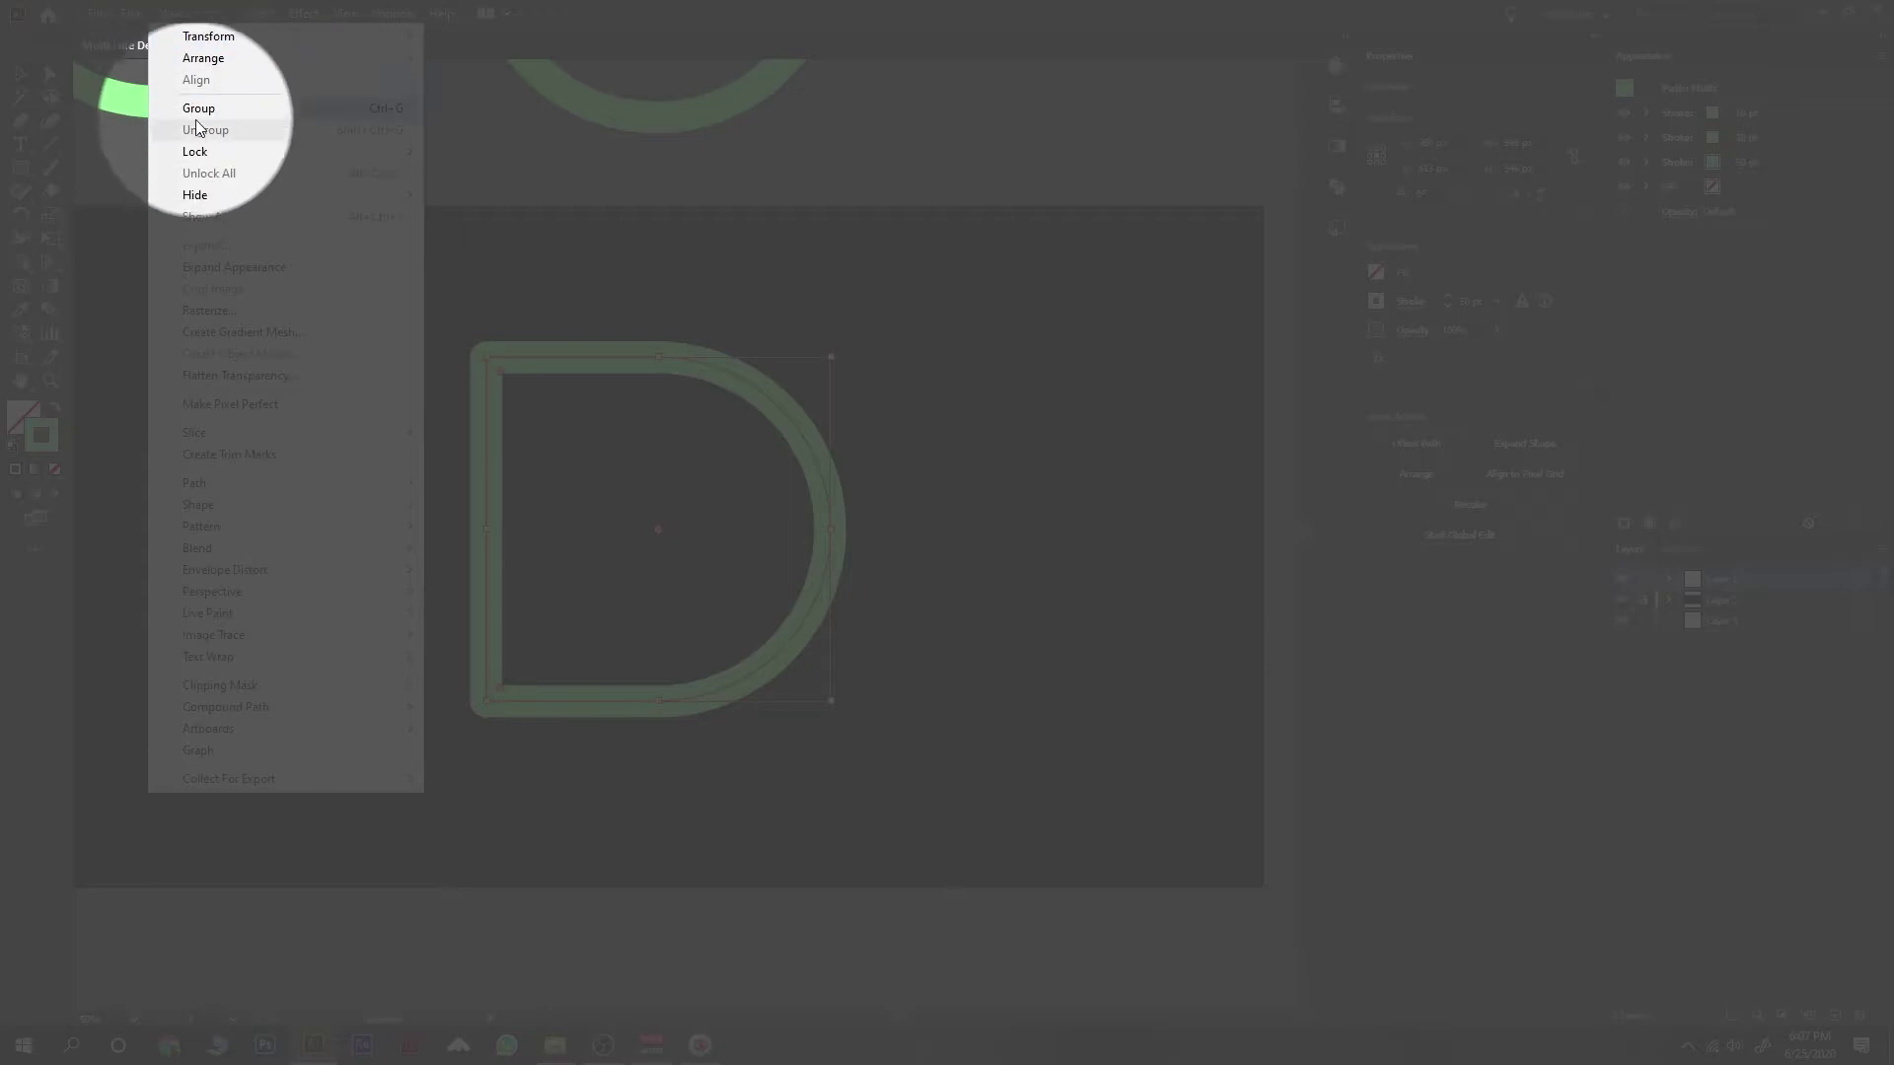
left_click(290, 271)
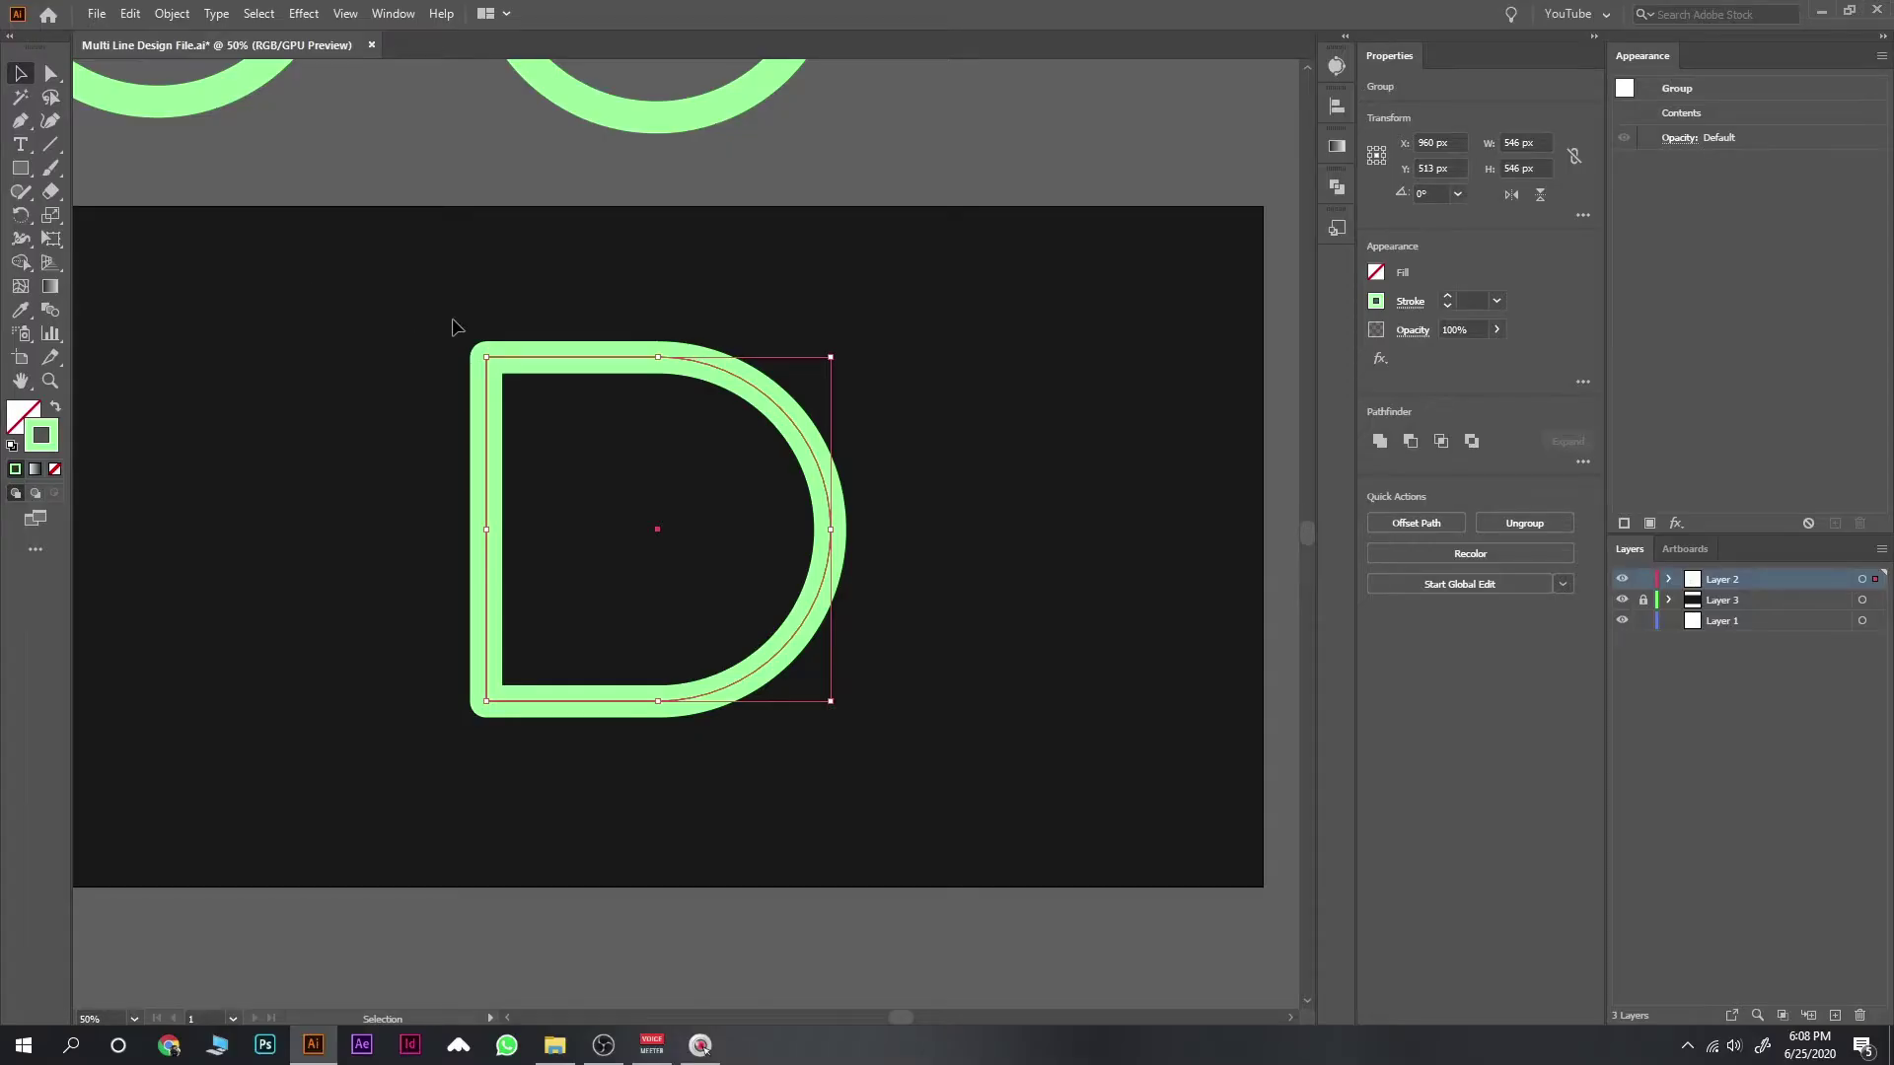
key("ctrl+z")
key("ctrl+shift+z")
Step: Expand the D's fill and stroke into solid filled shapes
left_click(172, 16)
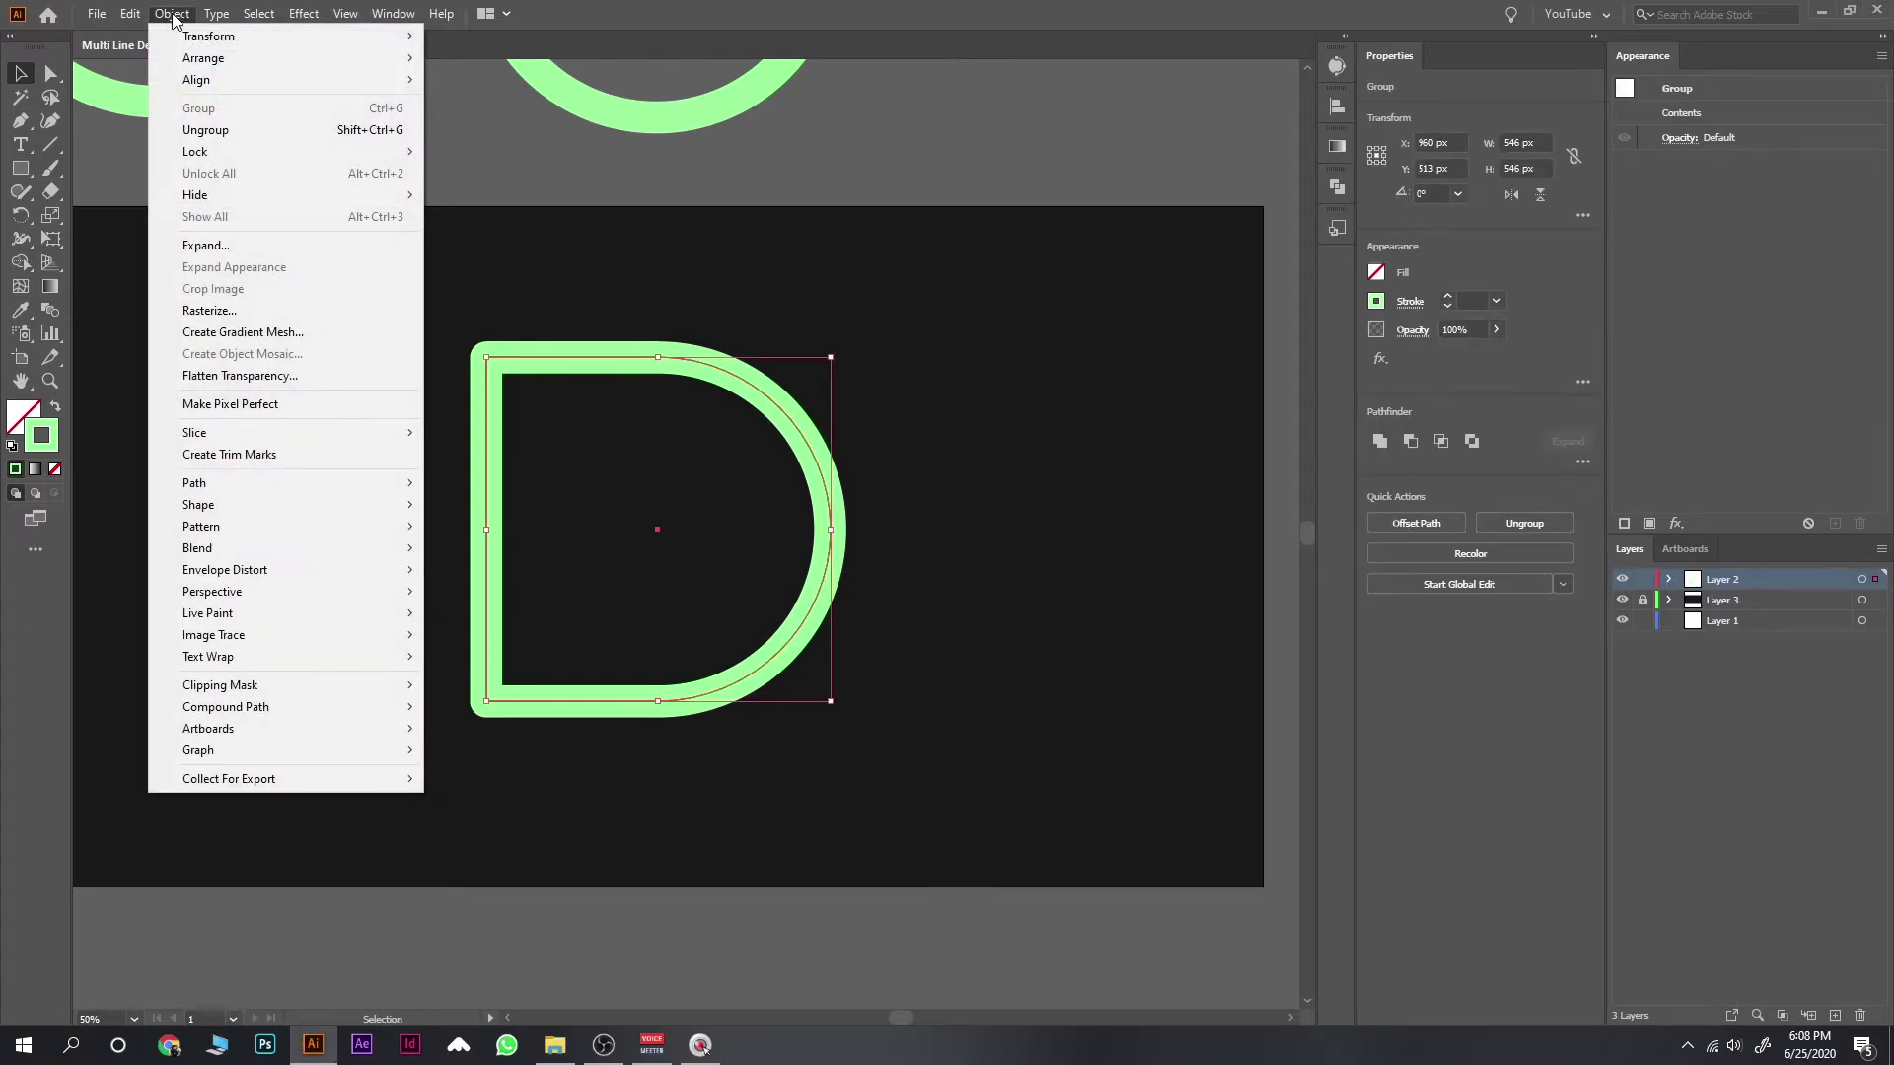
left_click(212, 249)
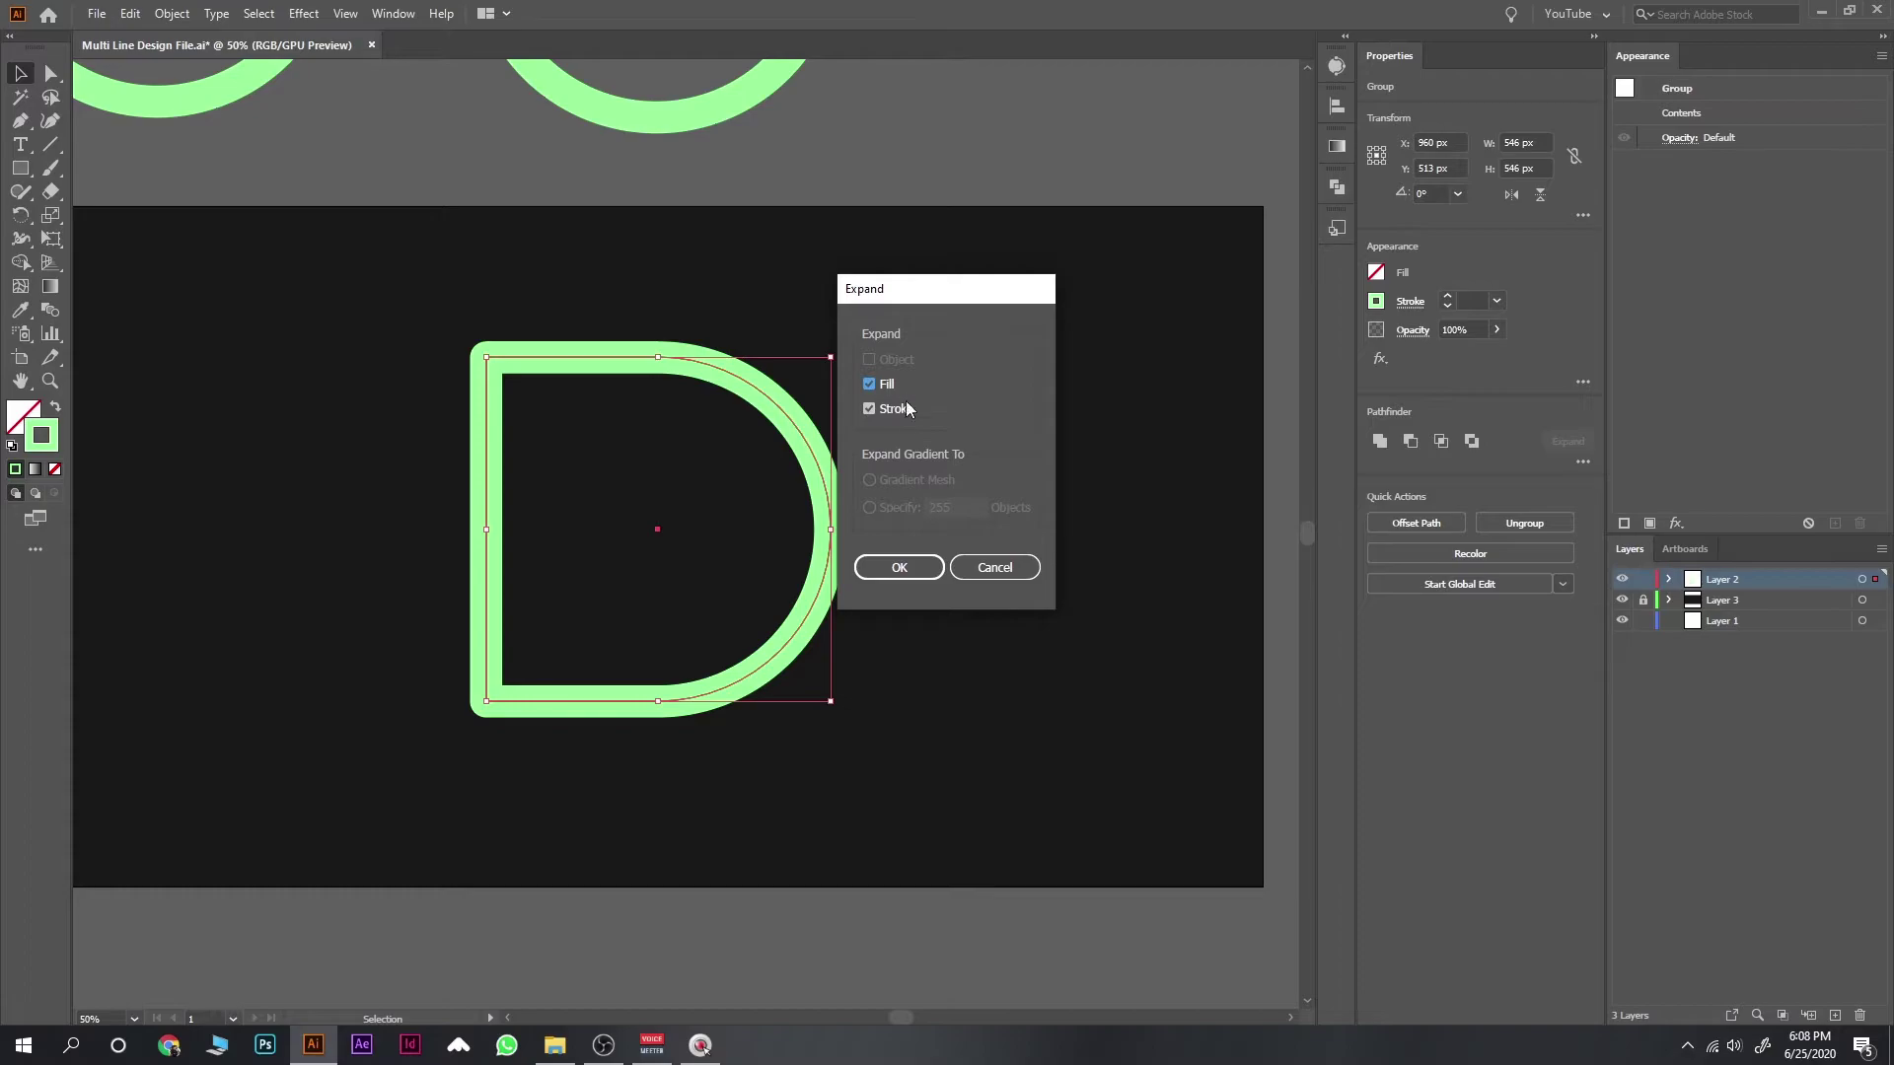
left_click(907, 567)
key("ctrl+plus")
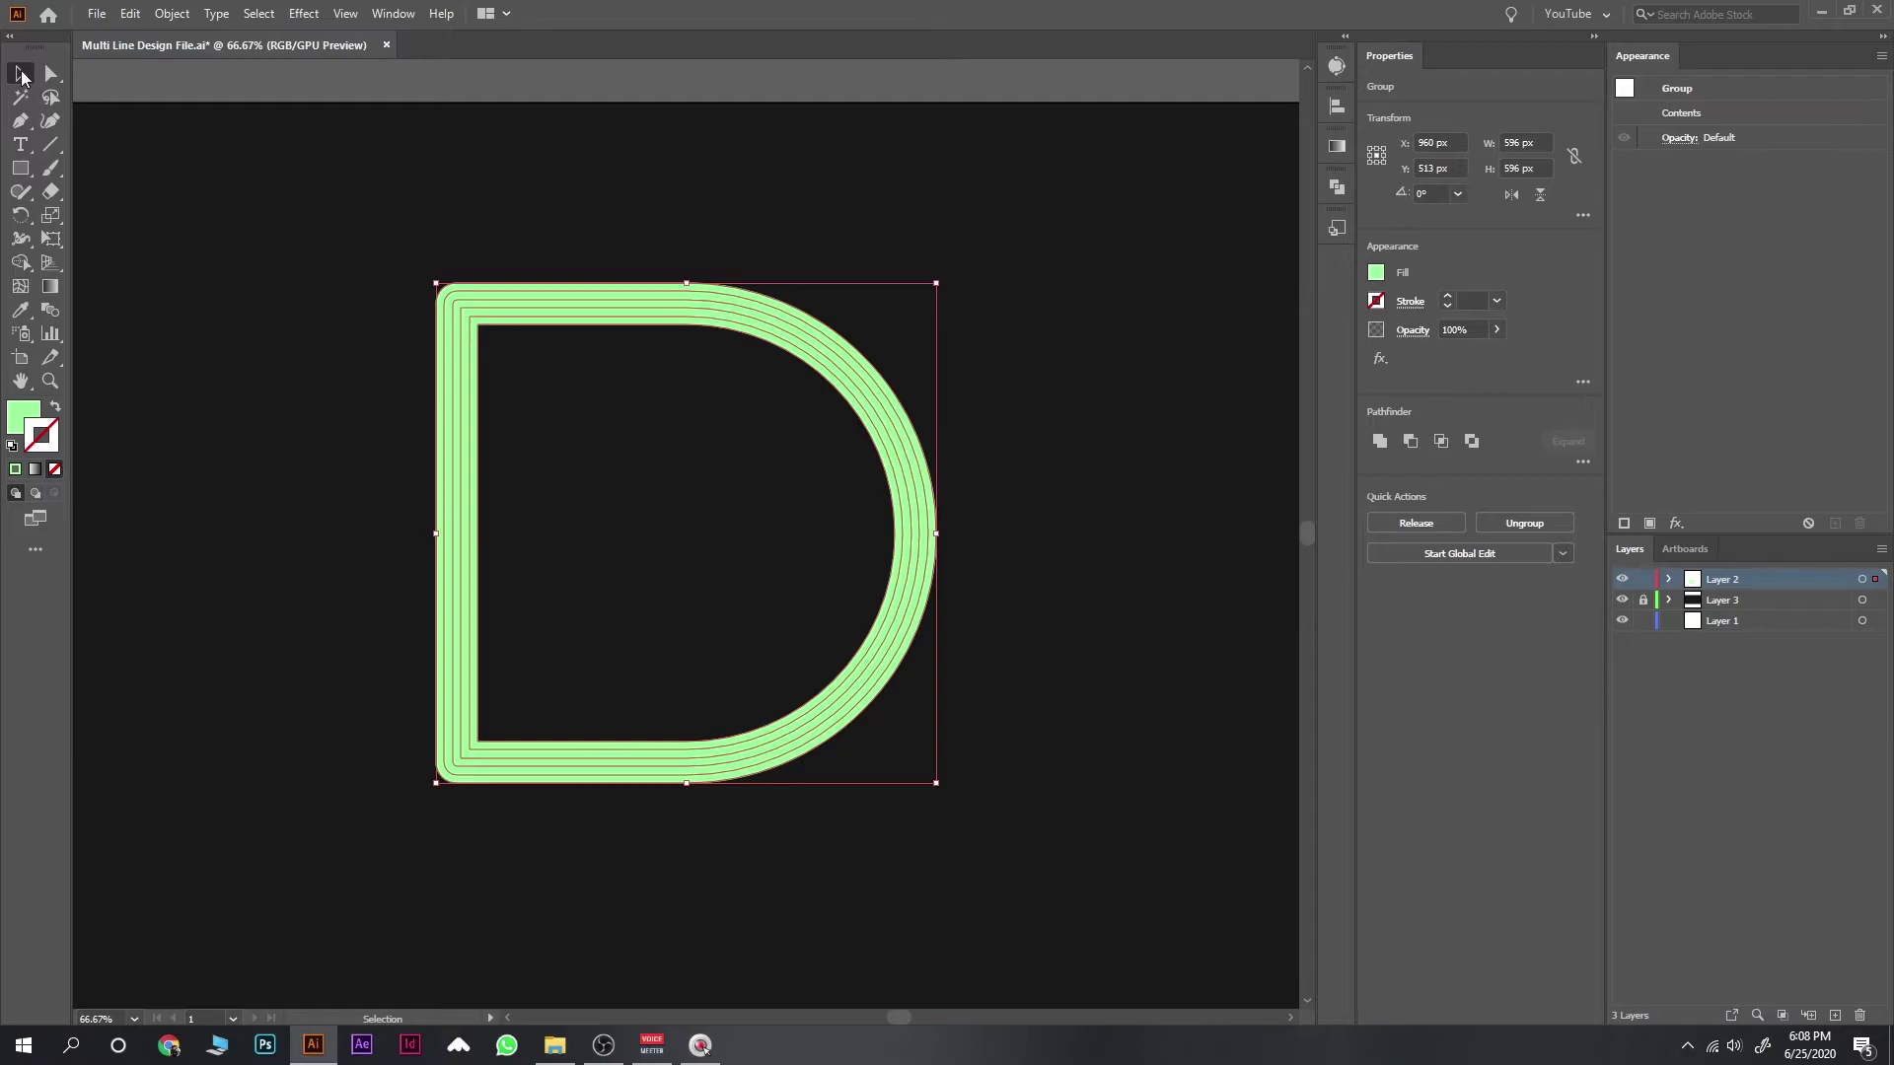
Step: Apply Pathfinder Outline to the D and give its outlines a 2 pt stroke
left_click(1338, 189)
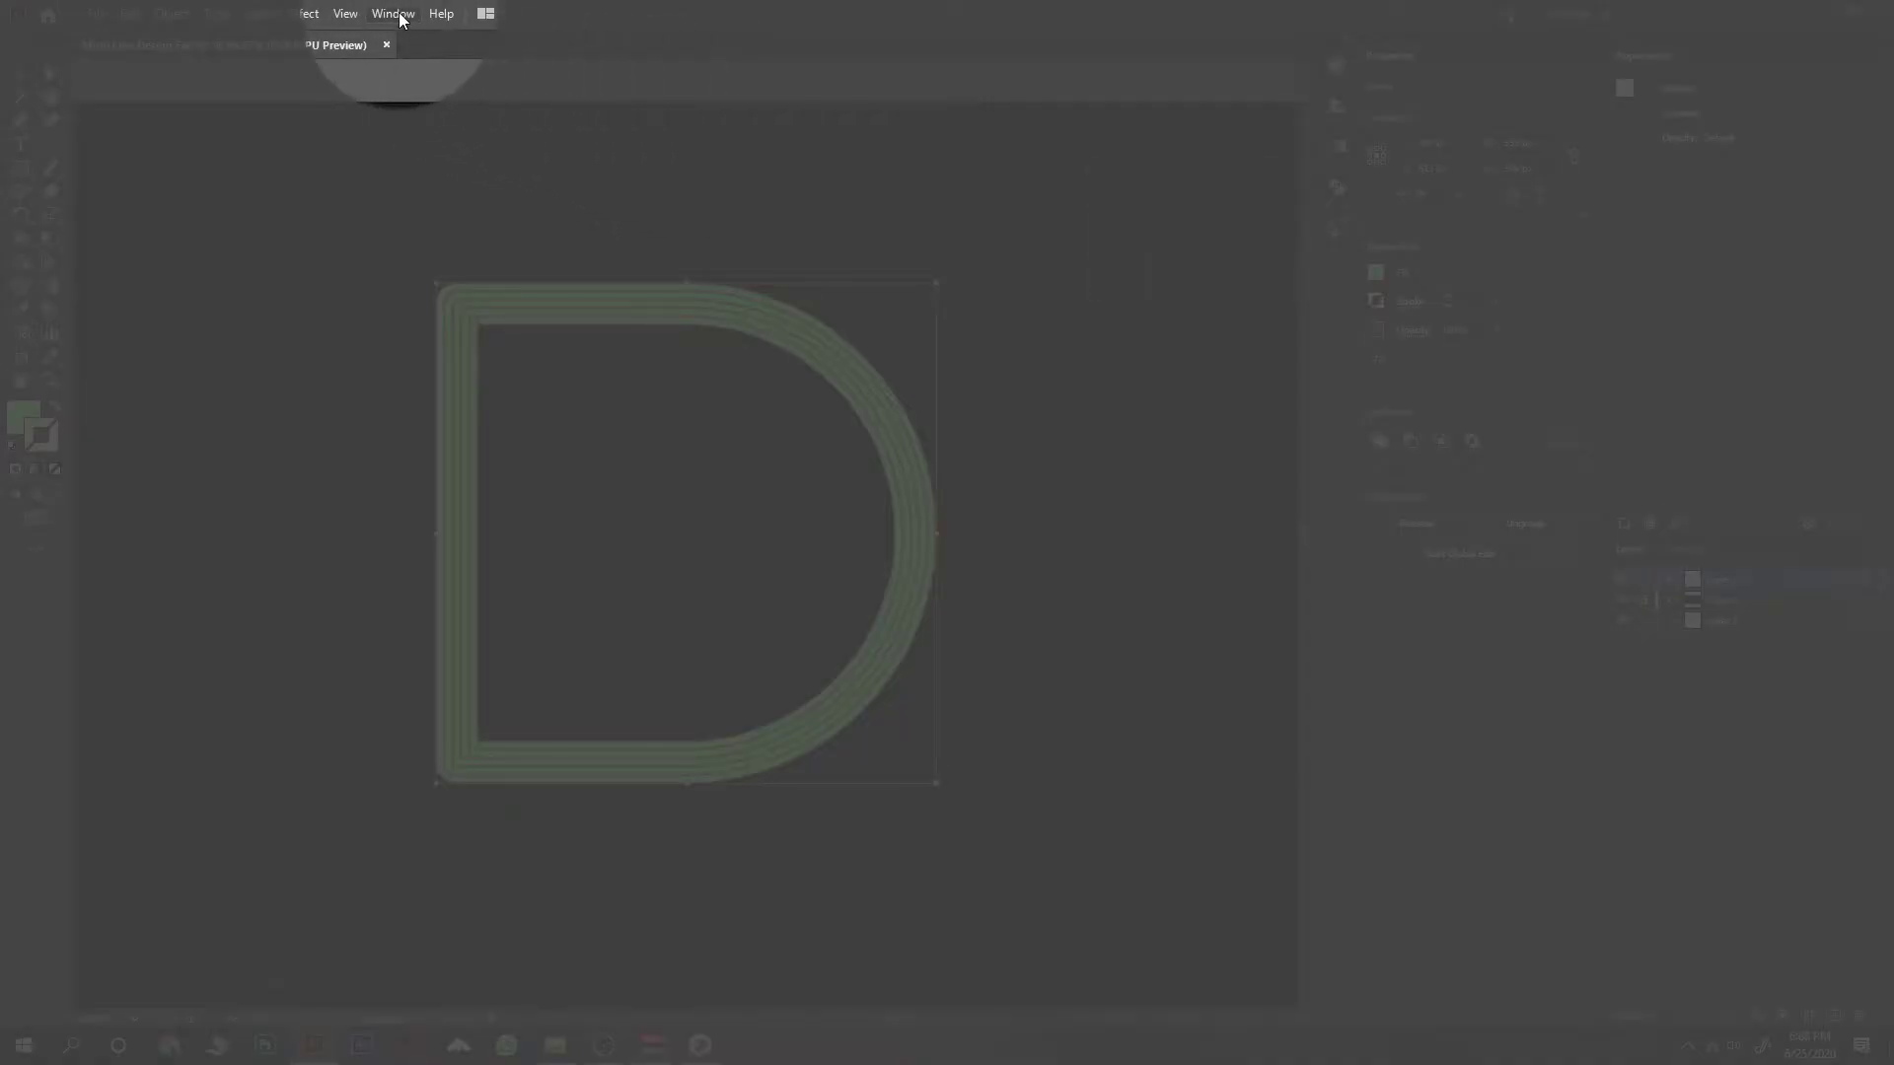
left_click(392, 14)
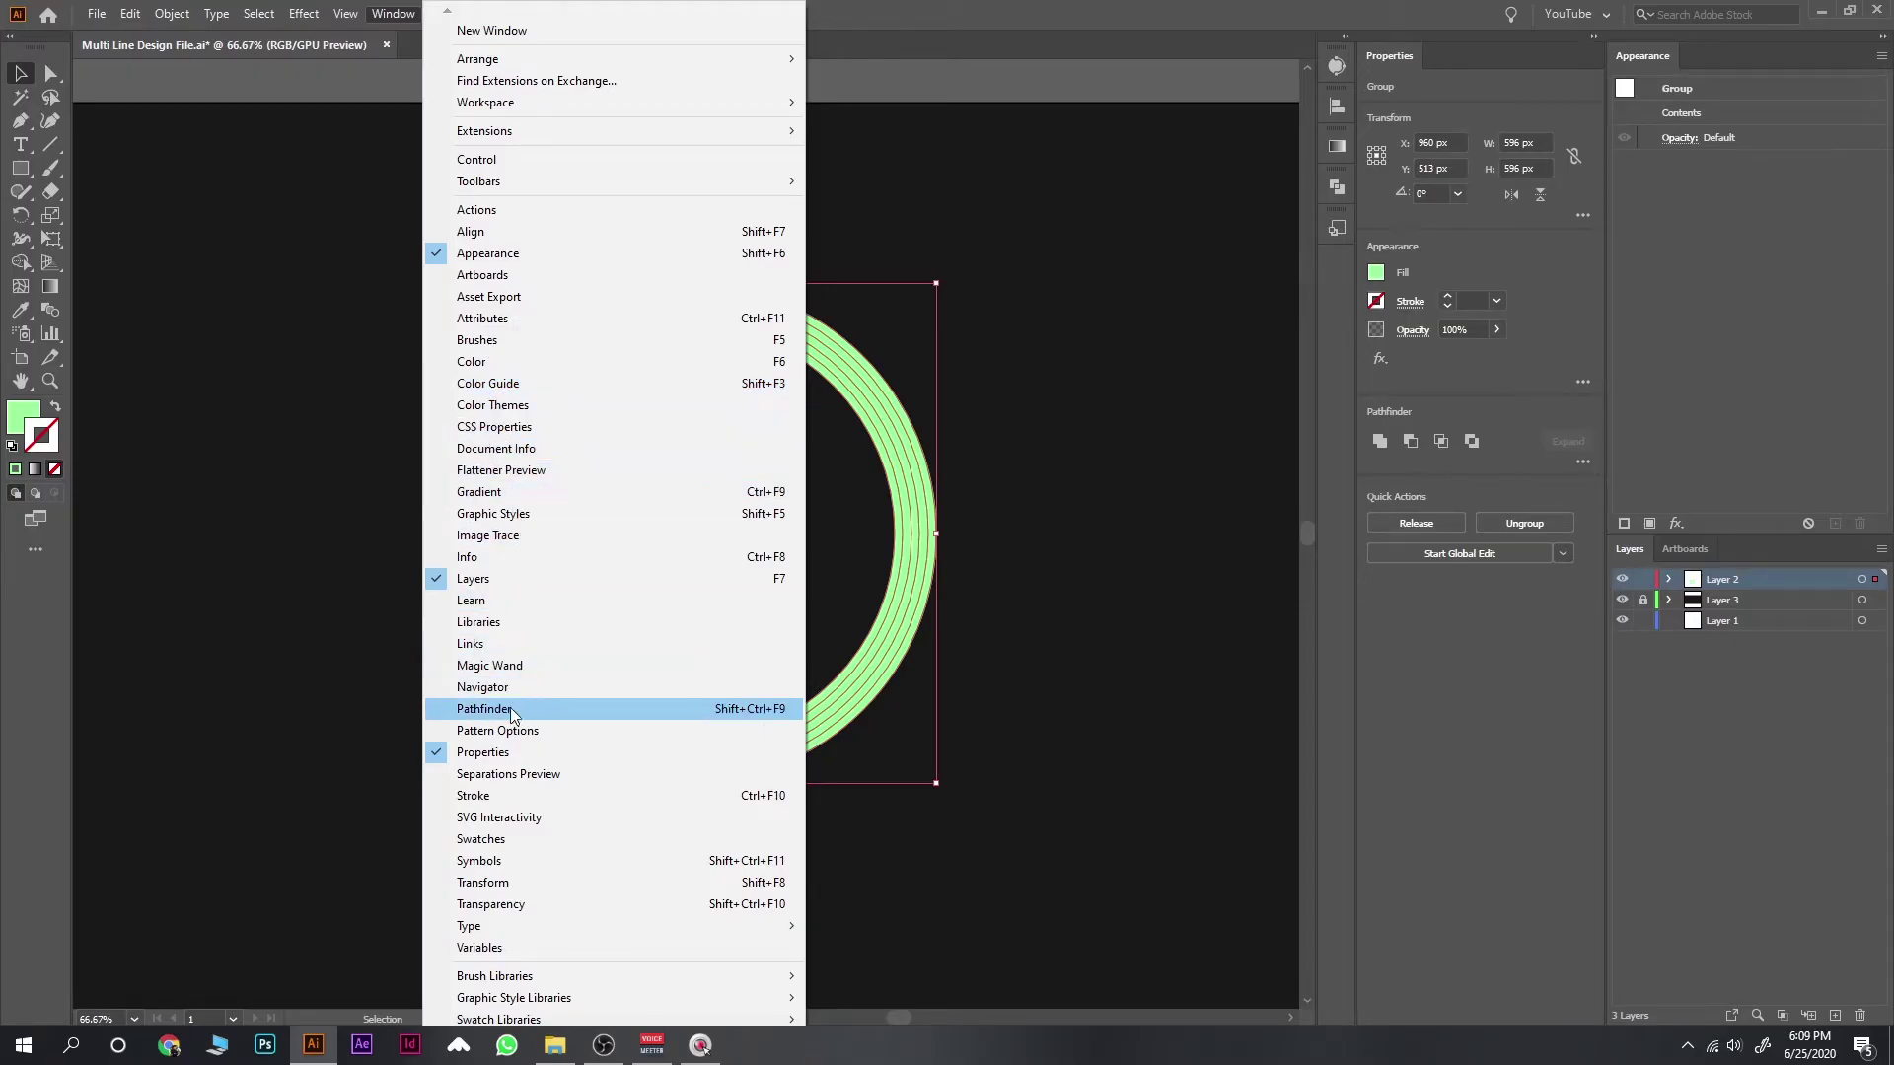
left_click(512, 710)
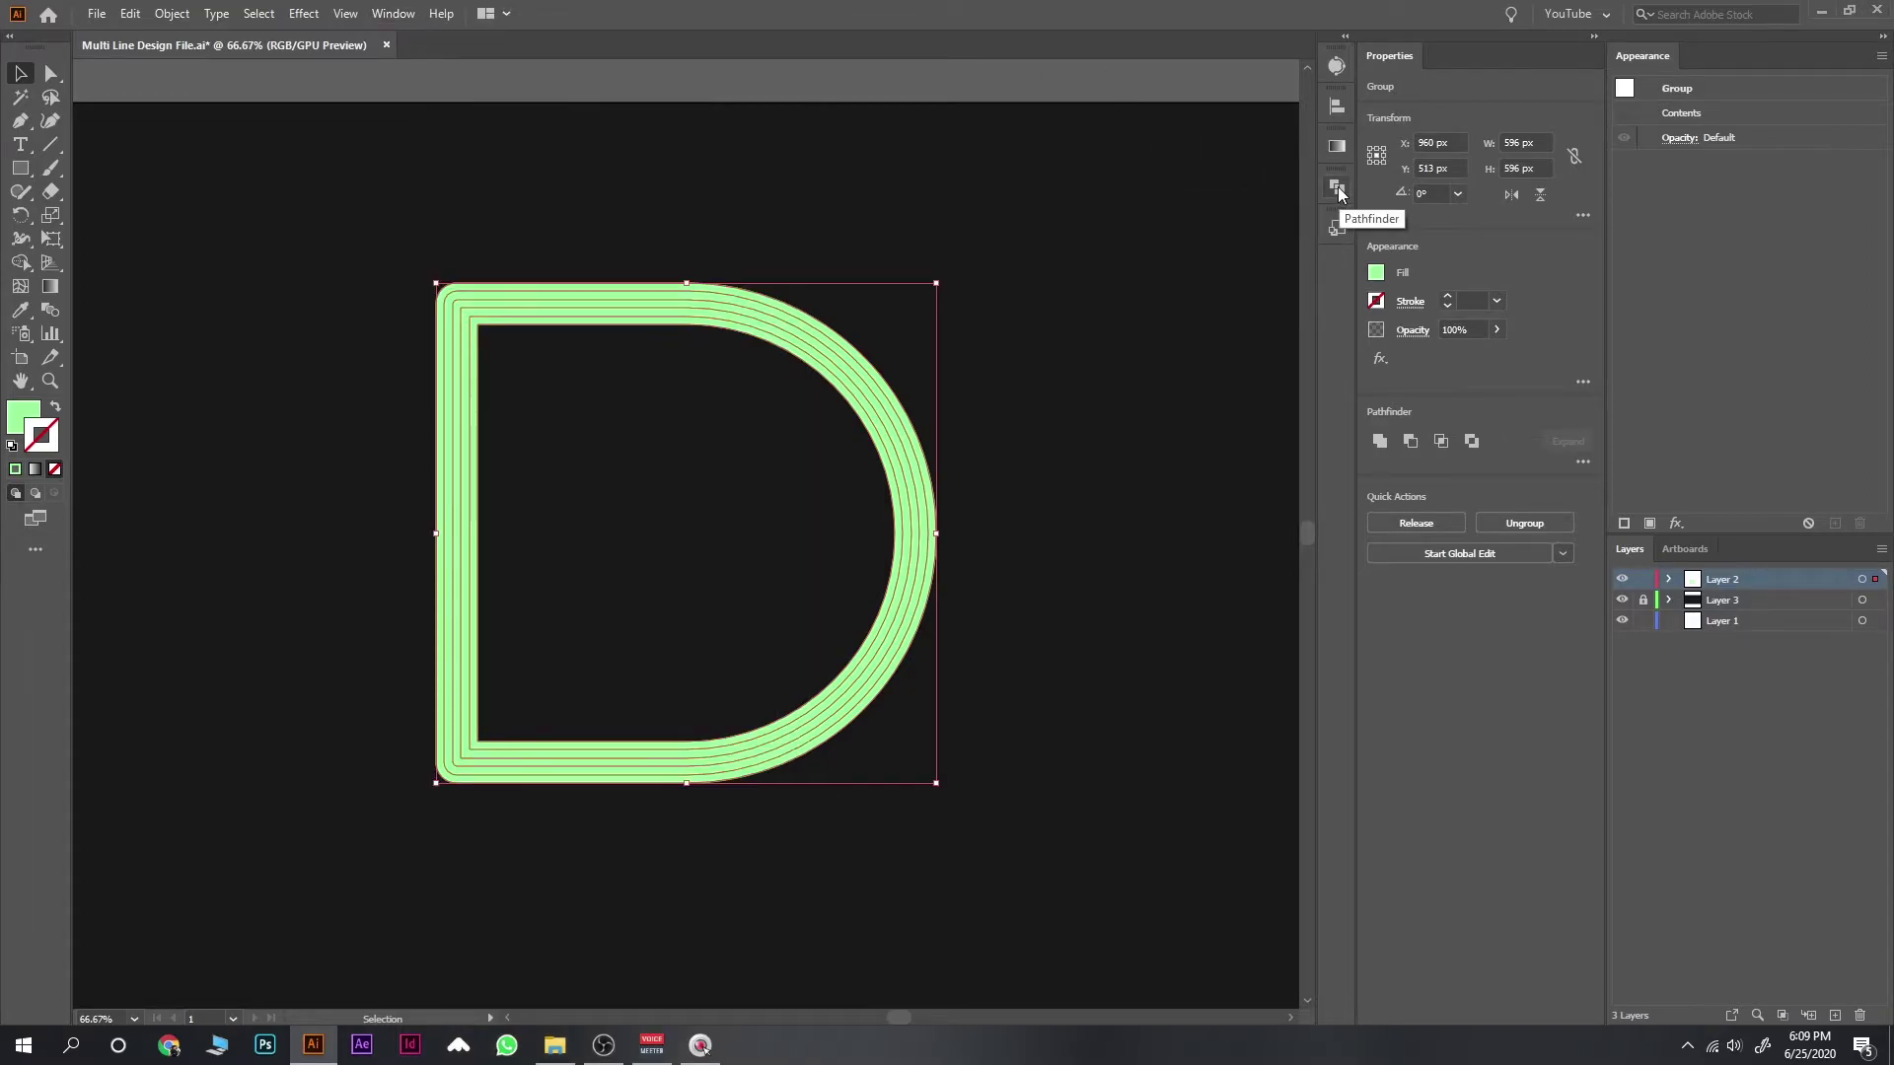
left_click(1338, 186)
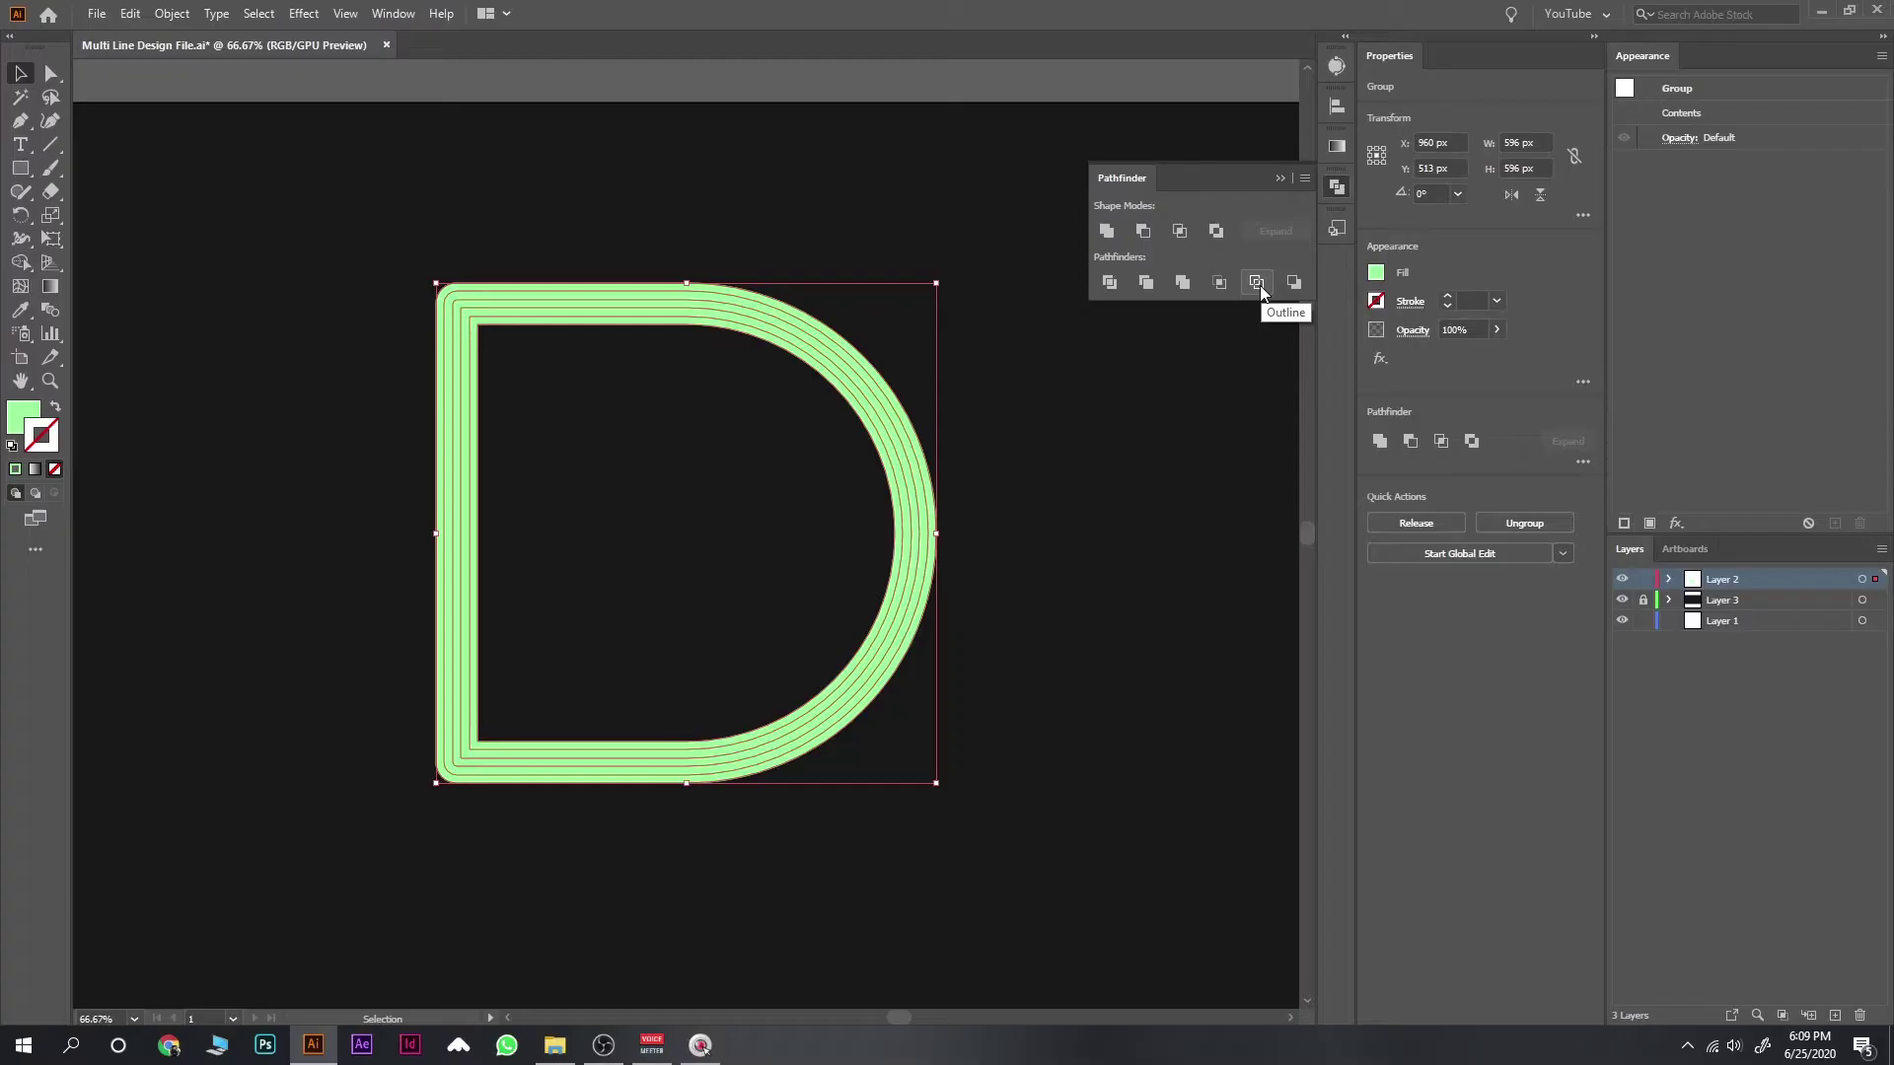
left_click(1259, 283)
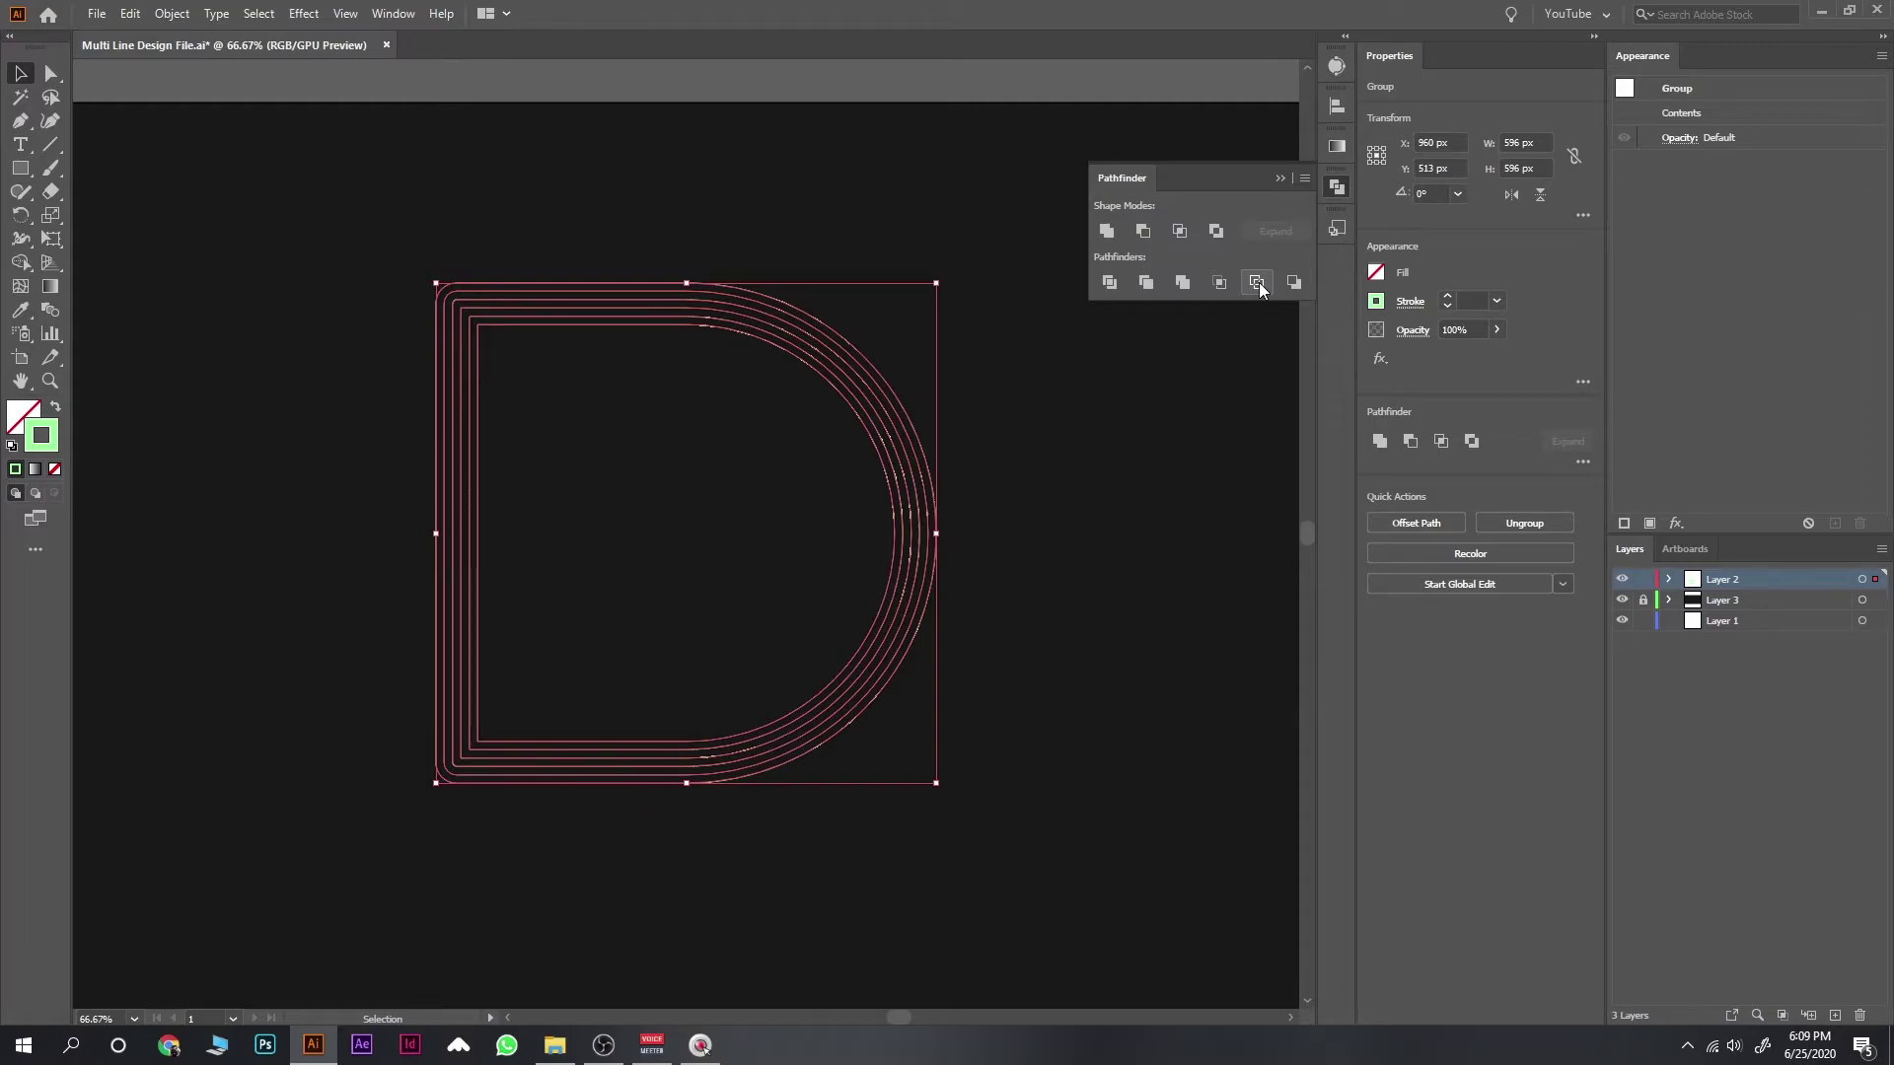
left_click(1450, 298)
left_click(1450, 298)
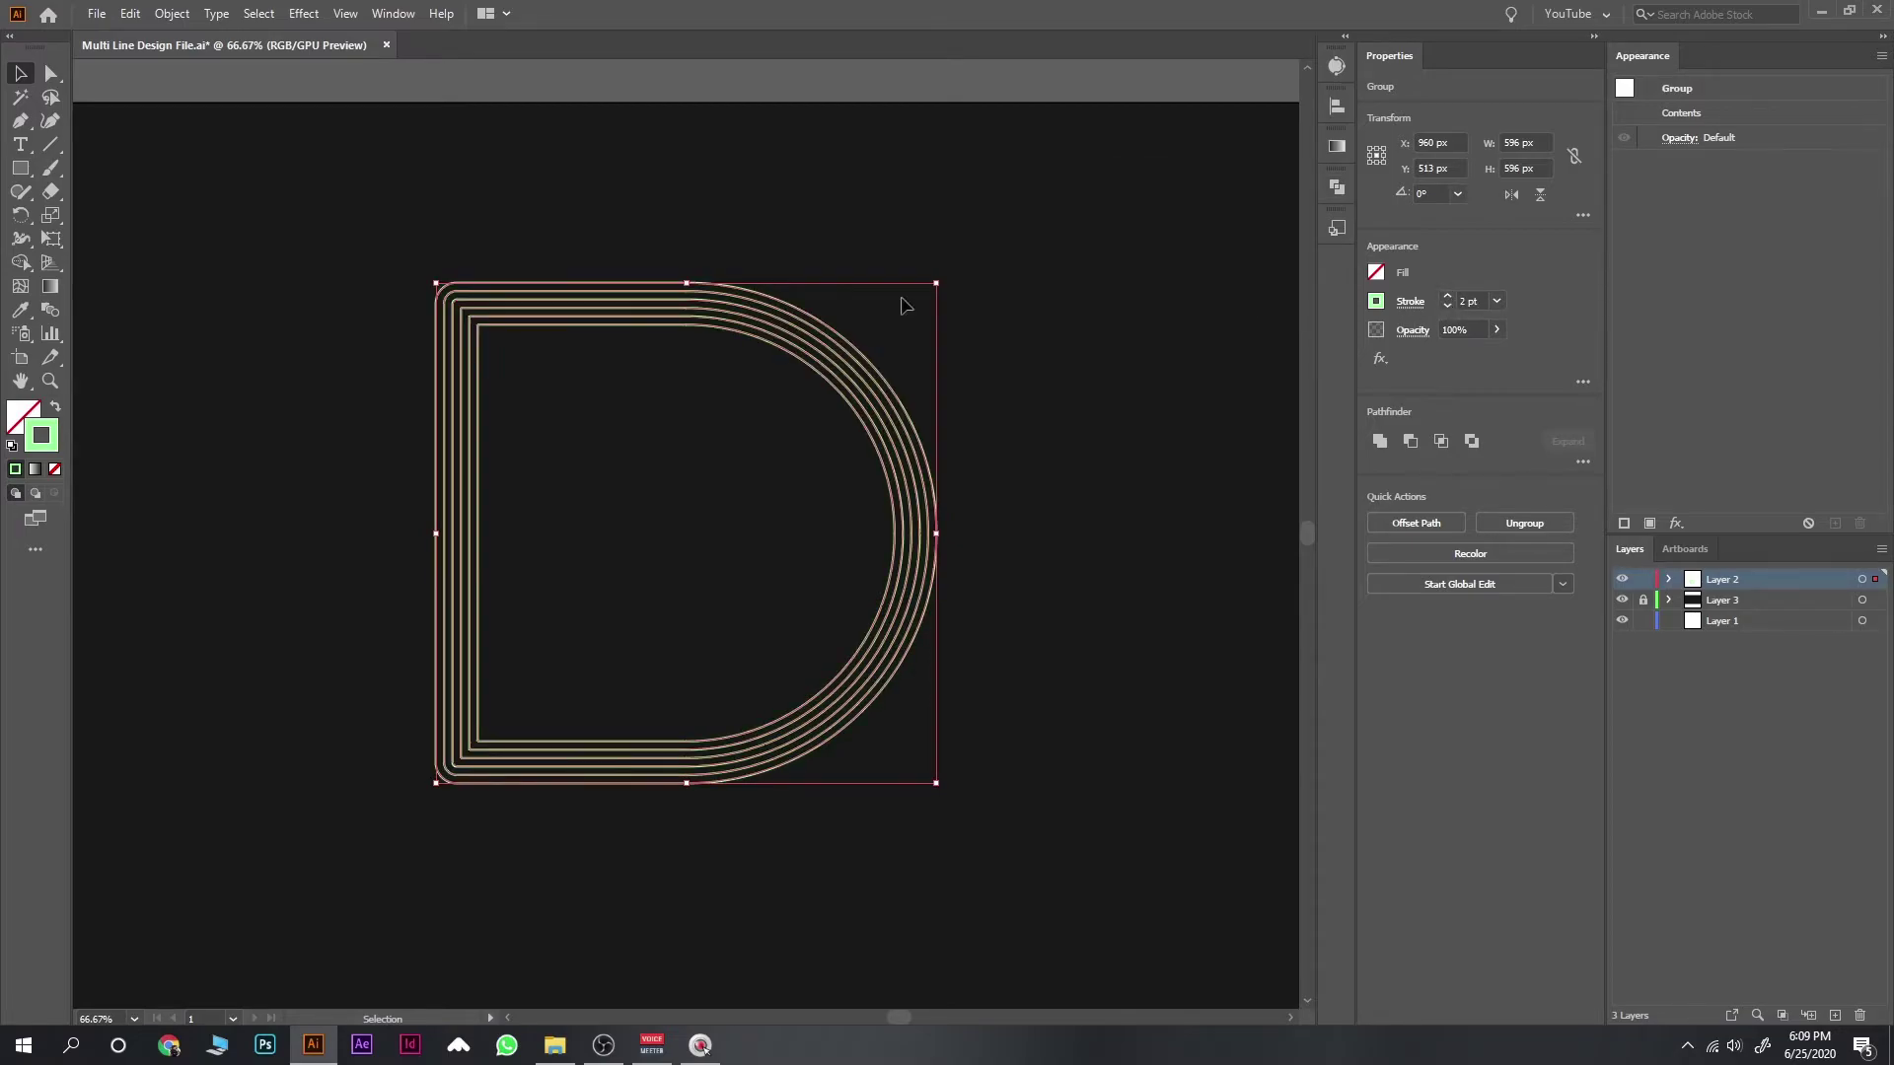
Step: Scale the D down to about 432 px
left_click(168, 255)
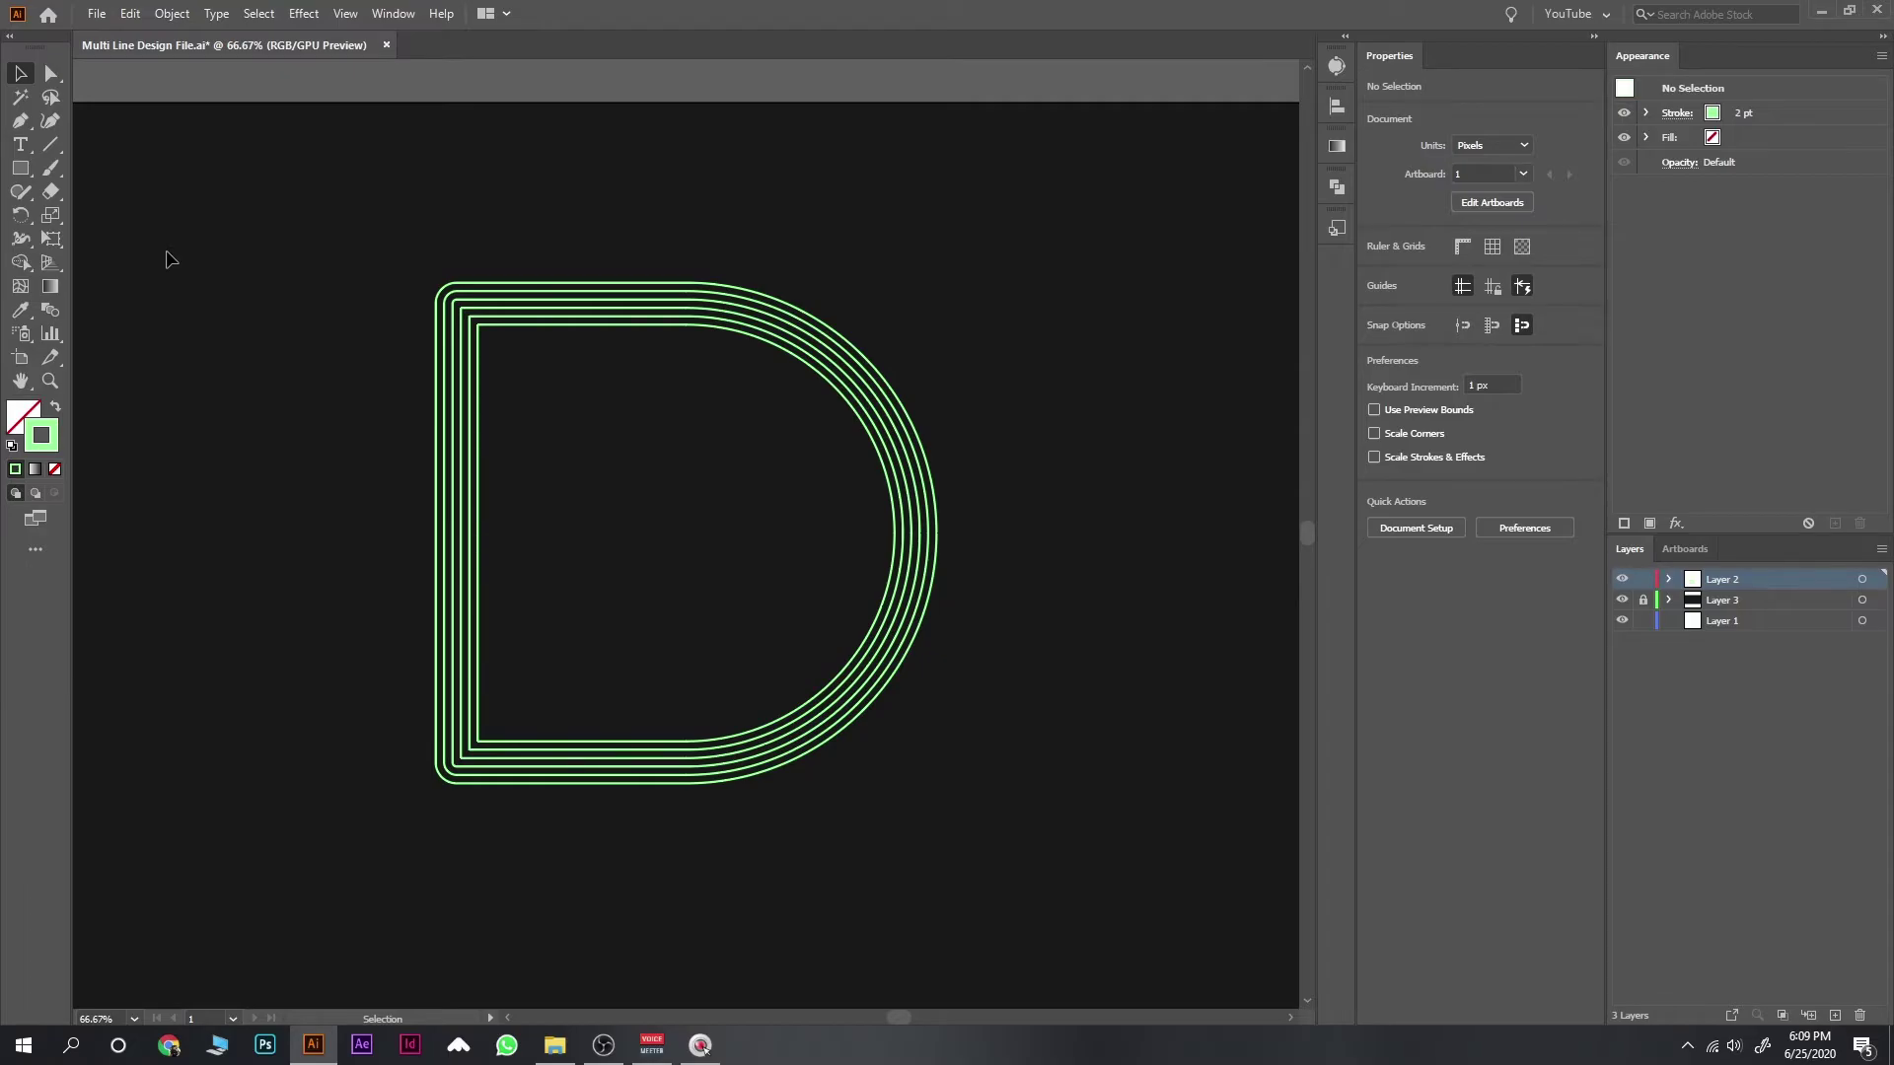
key("ctrl+minus")
left_click_drag(972, 367, 427, 727)
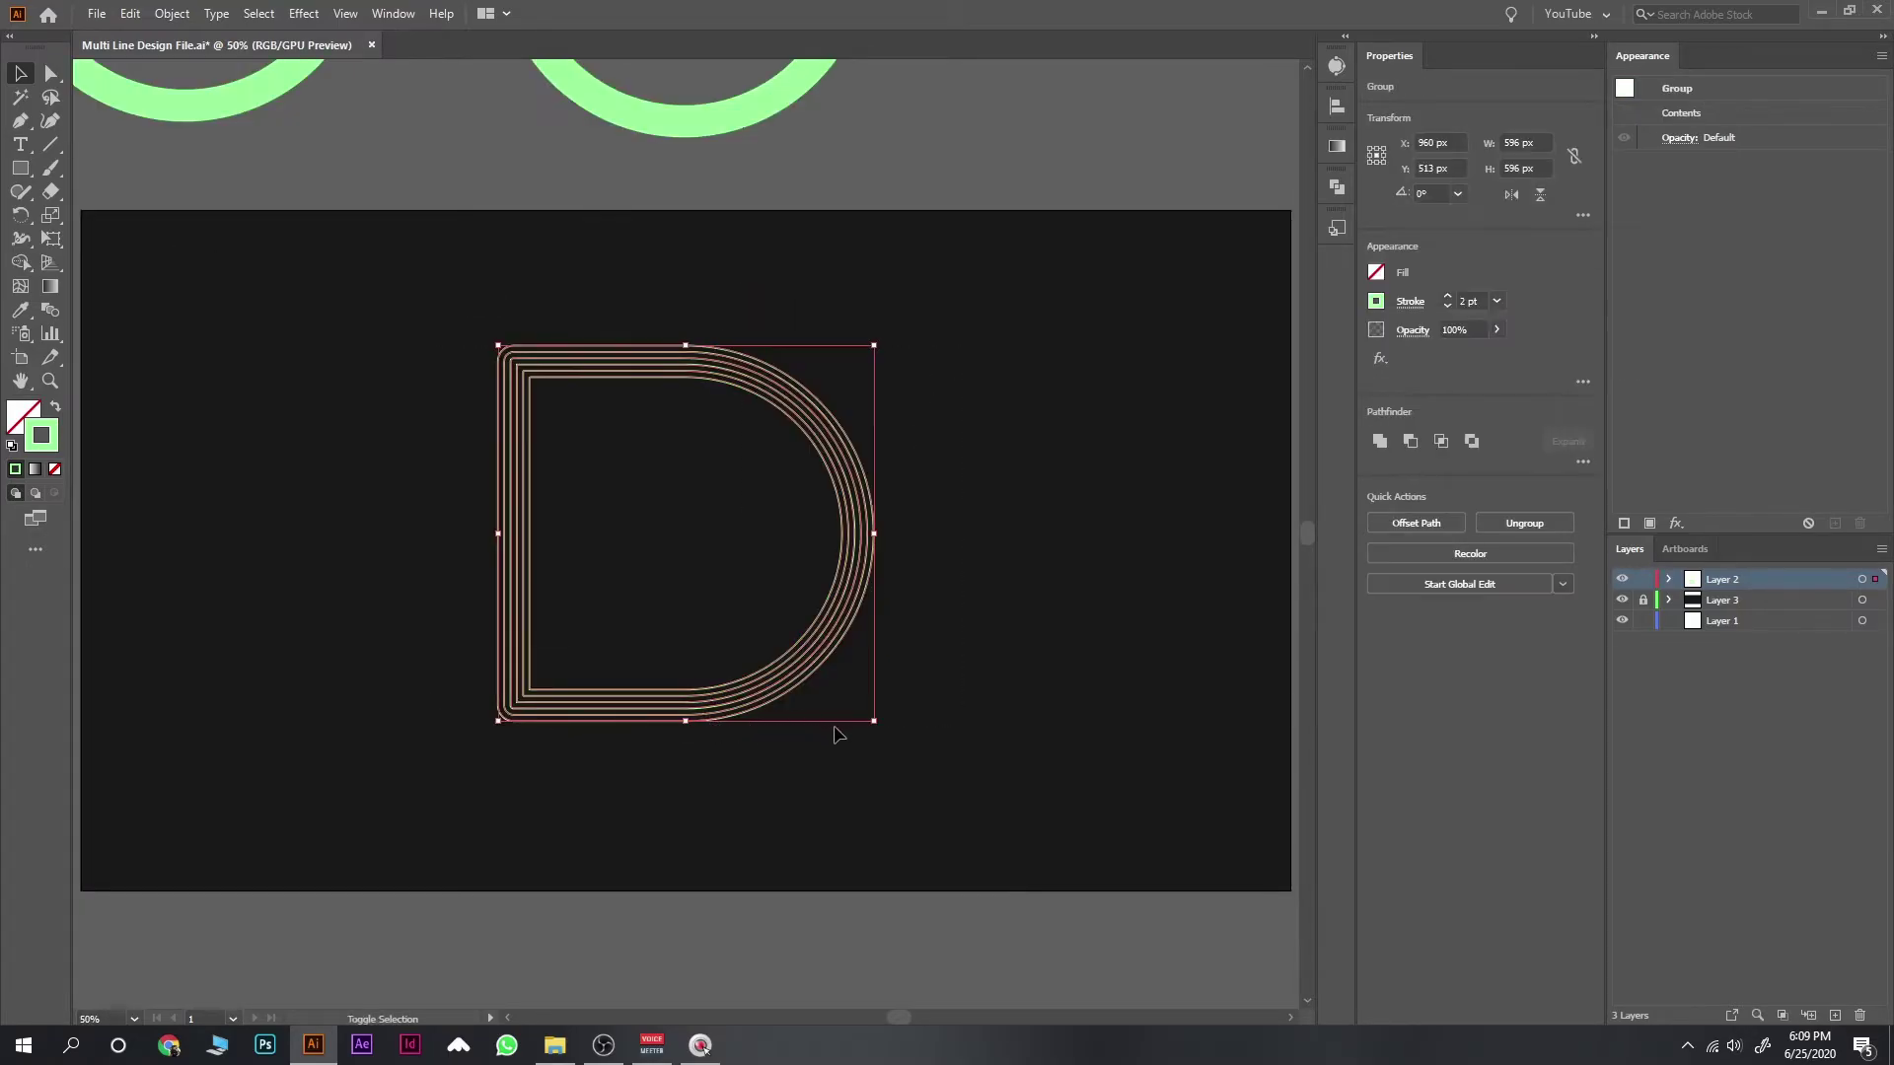
left_click_drag(874, 720, 770, 618)
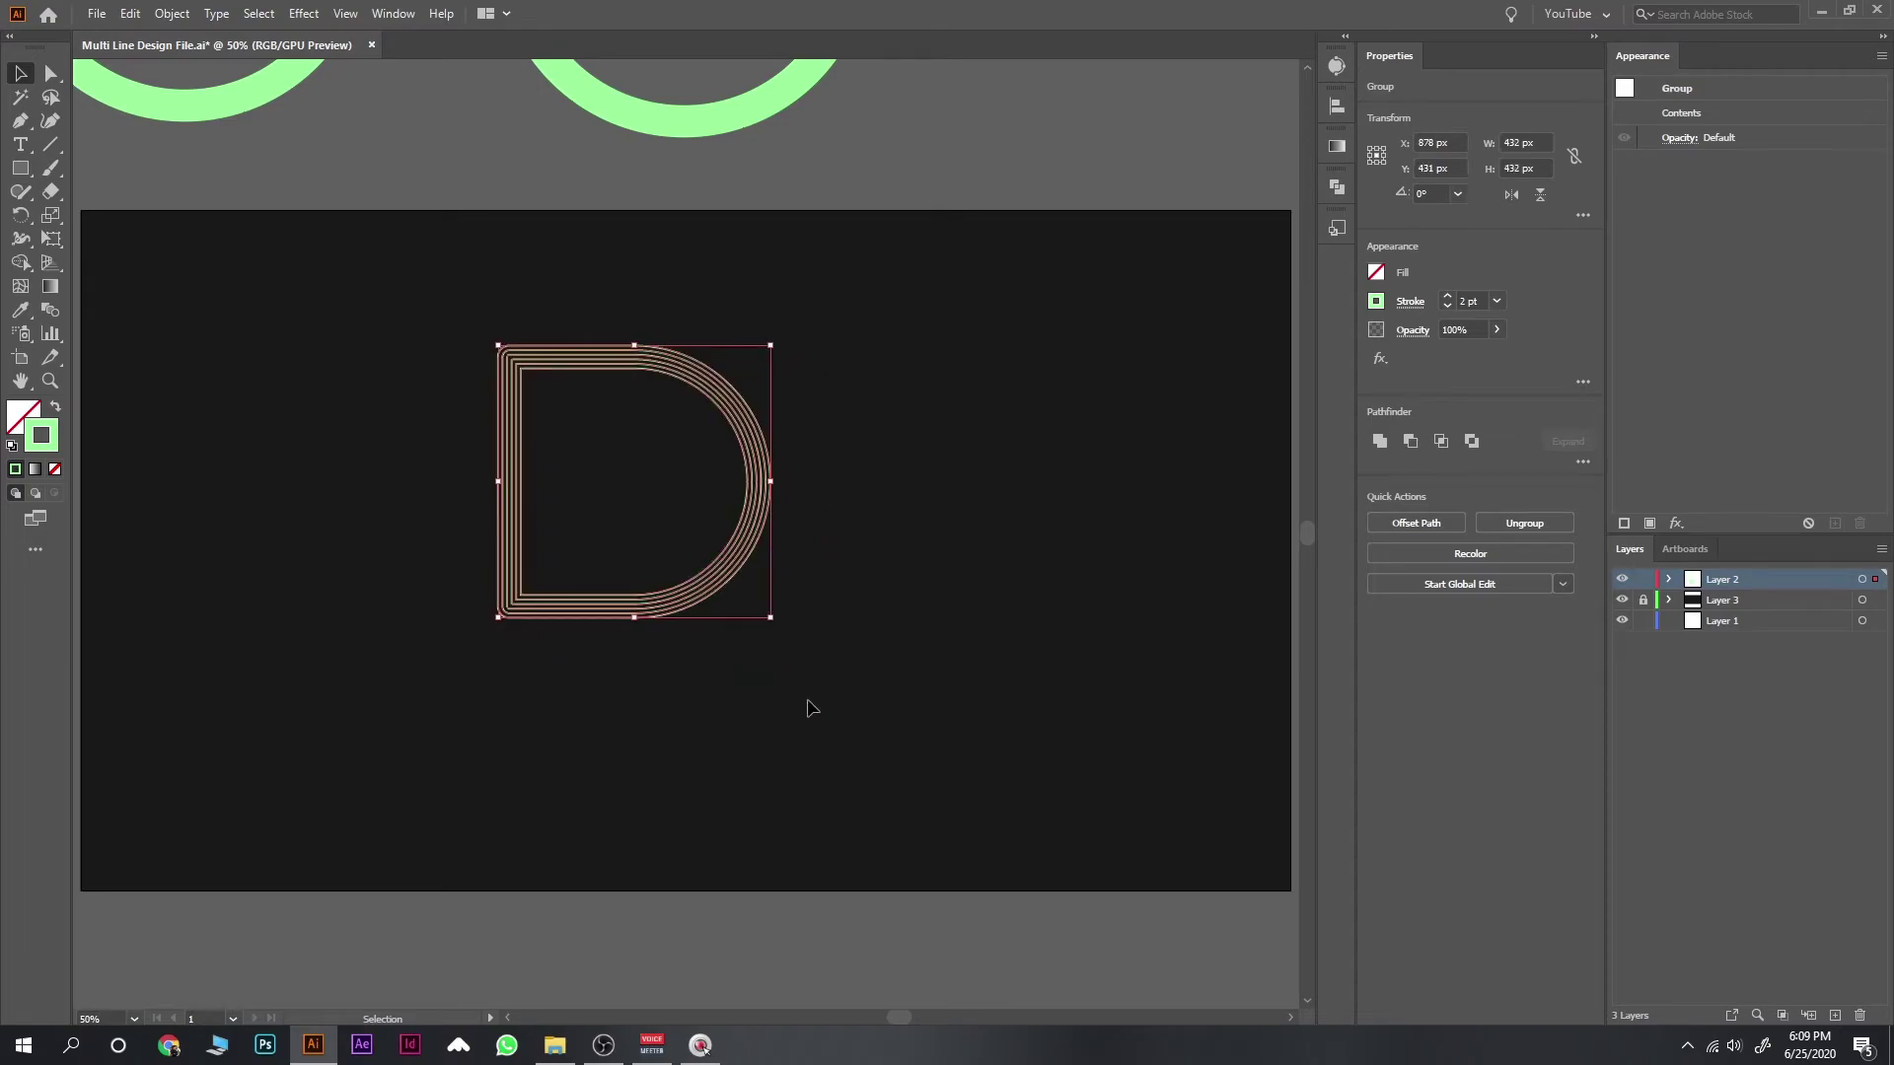
left_click(807, 708)
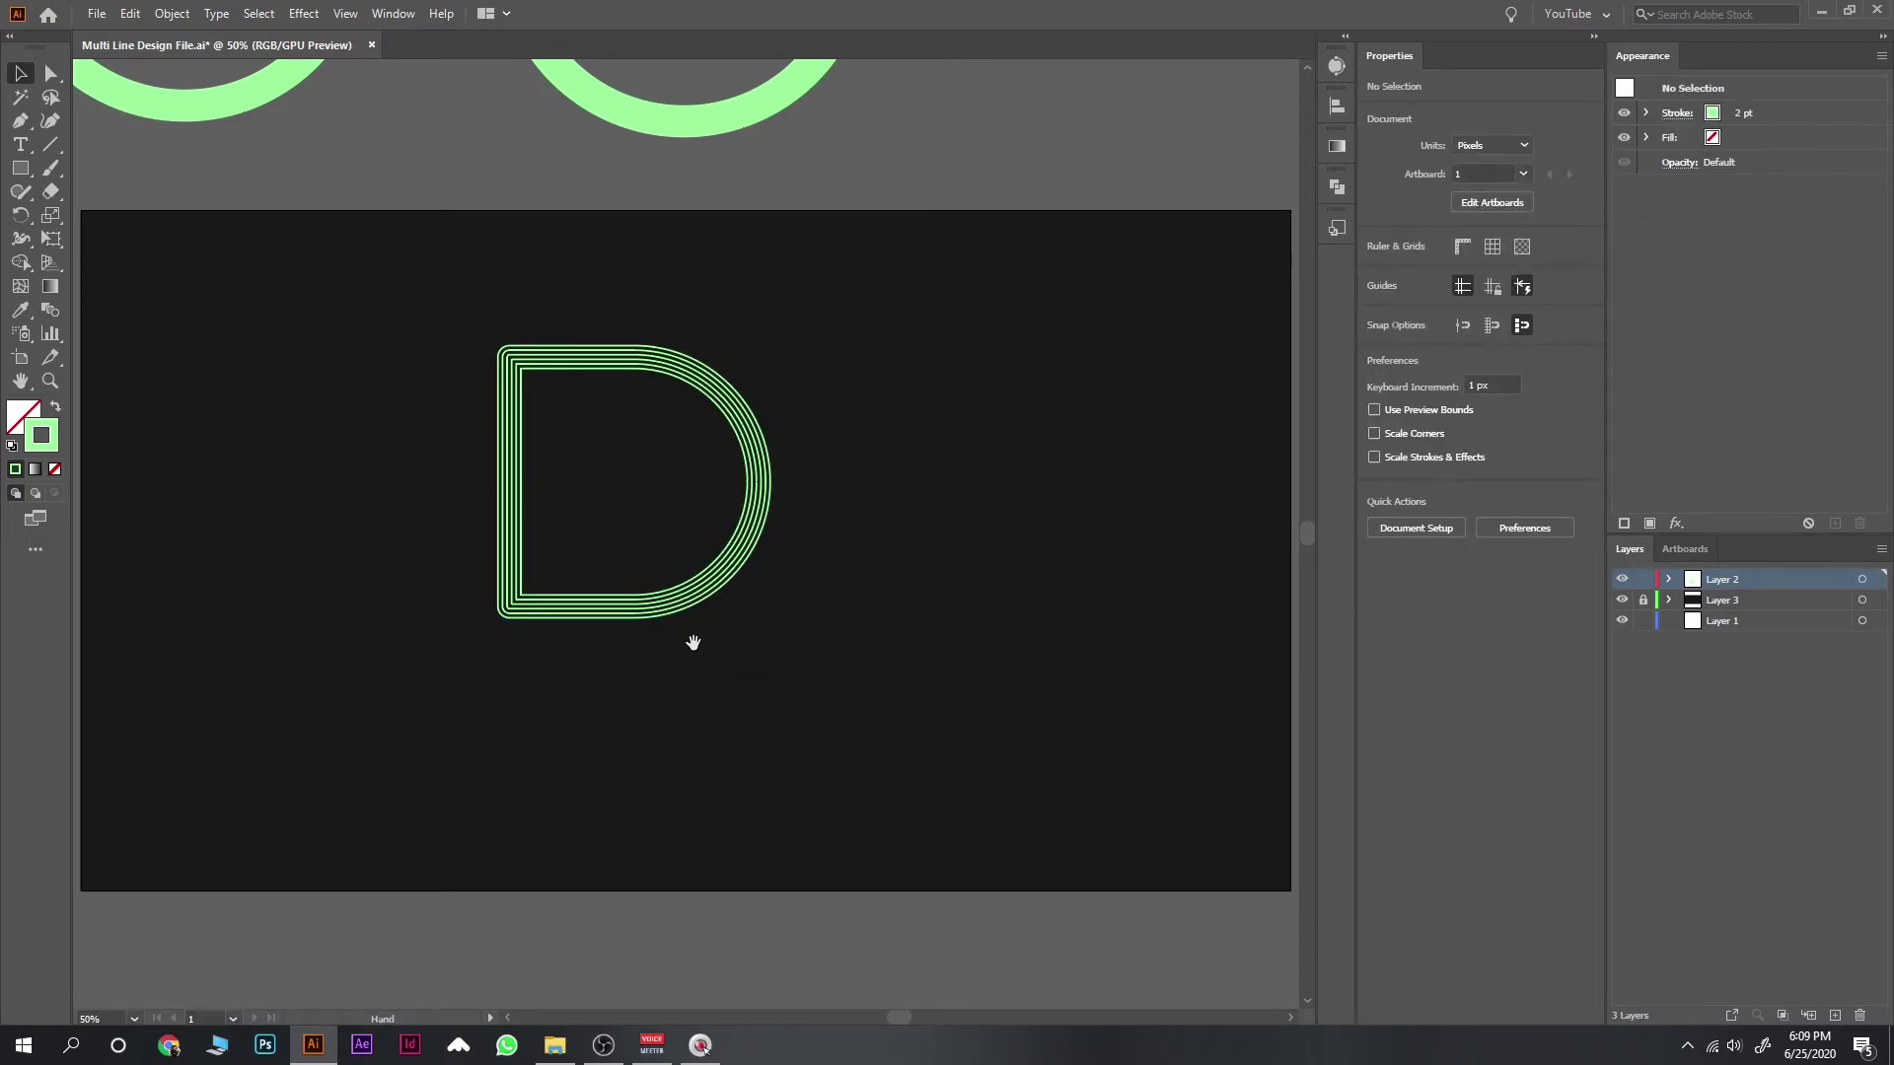
Step: Move the D to the artboard's left side and shrink it further
left_click_drag(945, 357, 474, 710)
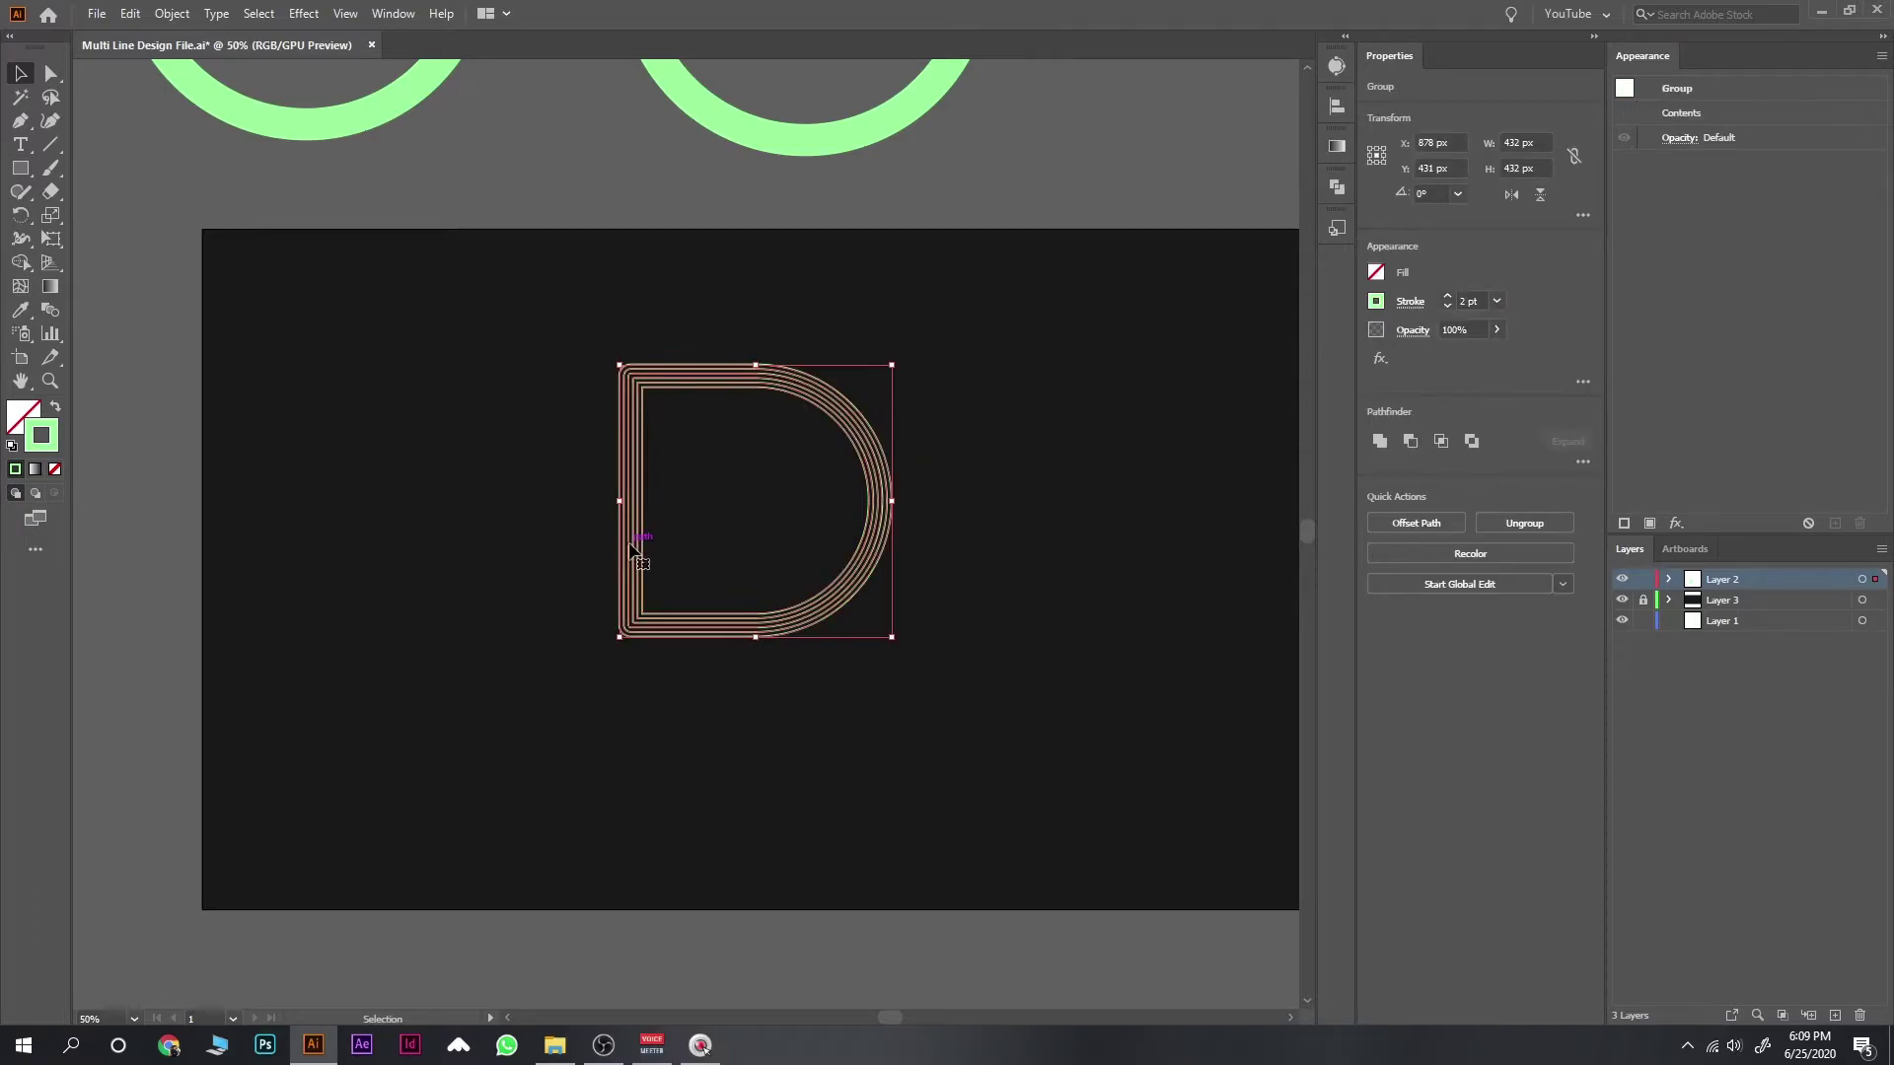
mouse_move(641, 541)
left_mouse_down()
mouse_move(256, 605)
mouse_move(277, 579)
left_mouse_up()
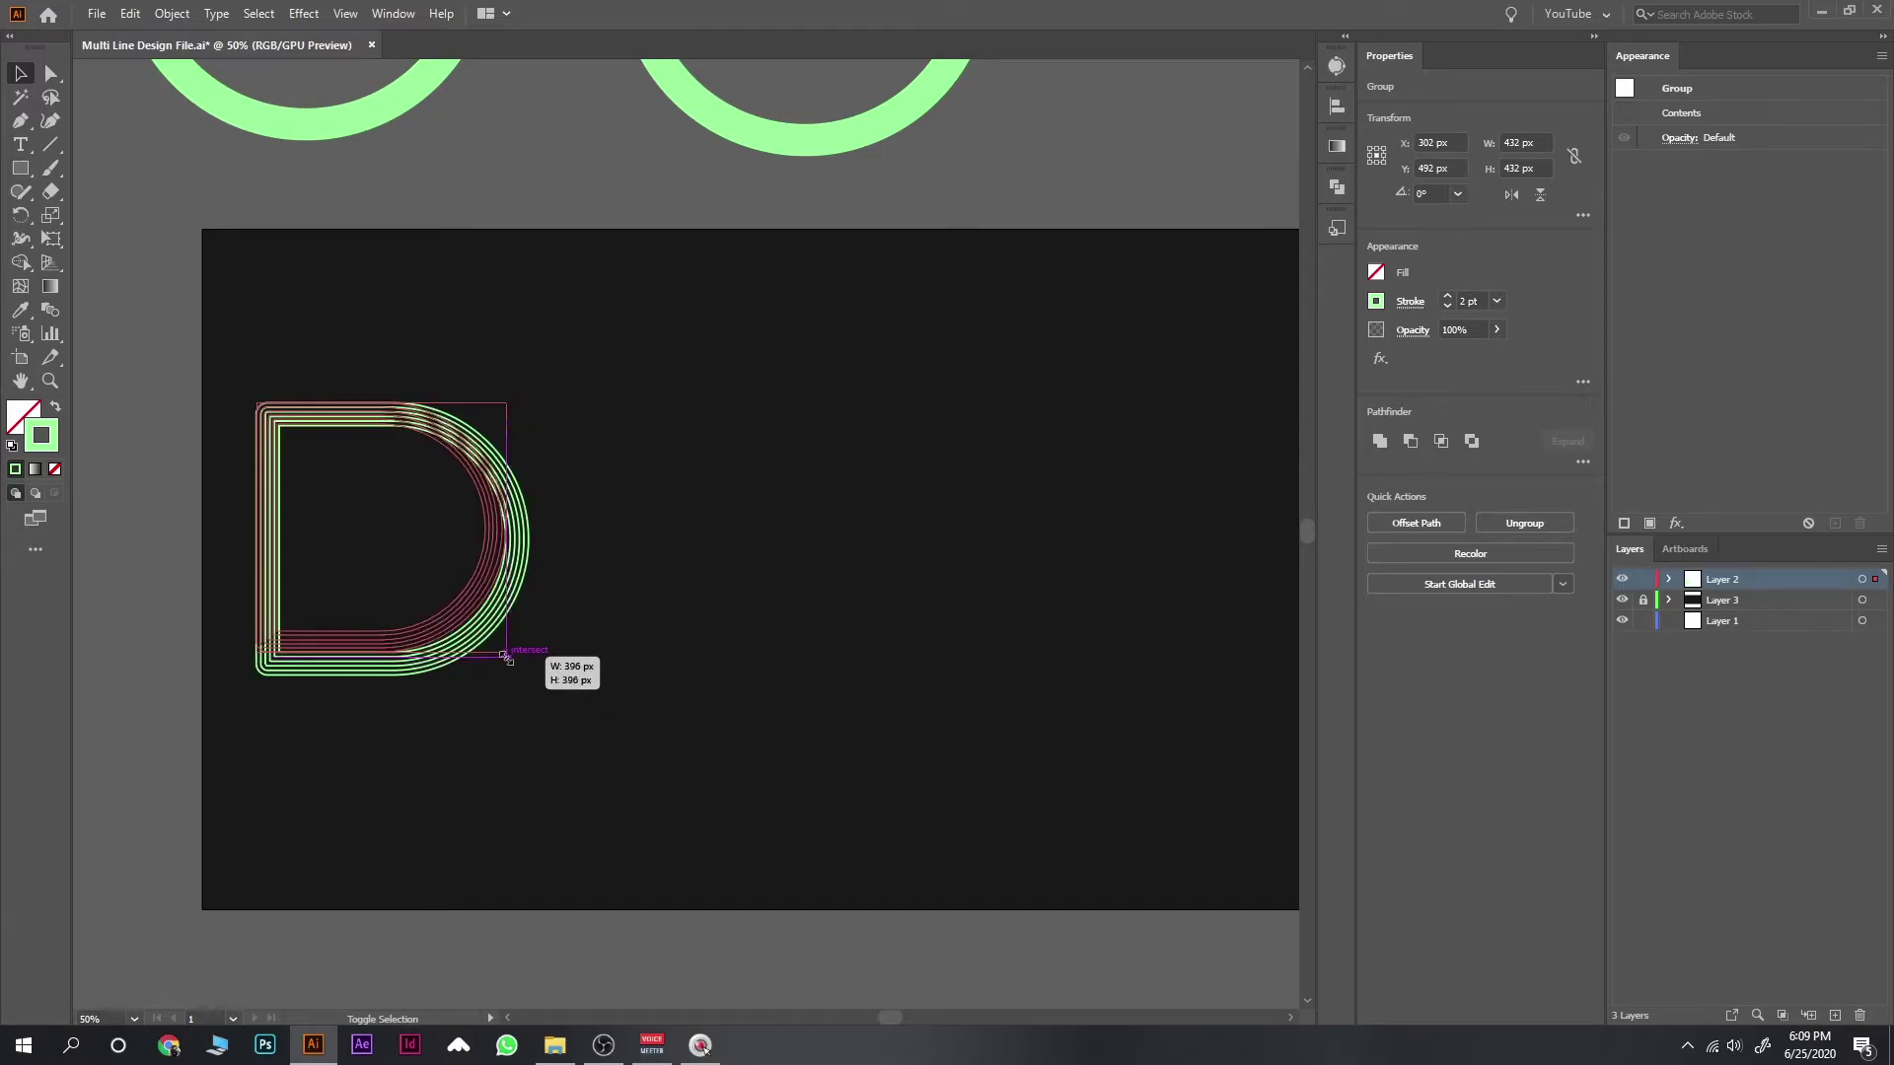
left_click_drag(528, 677, 499, 646)
left_click(542, 709)
key("ctrl+minus")
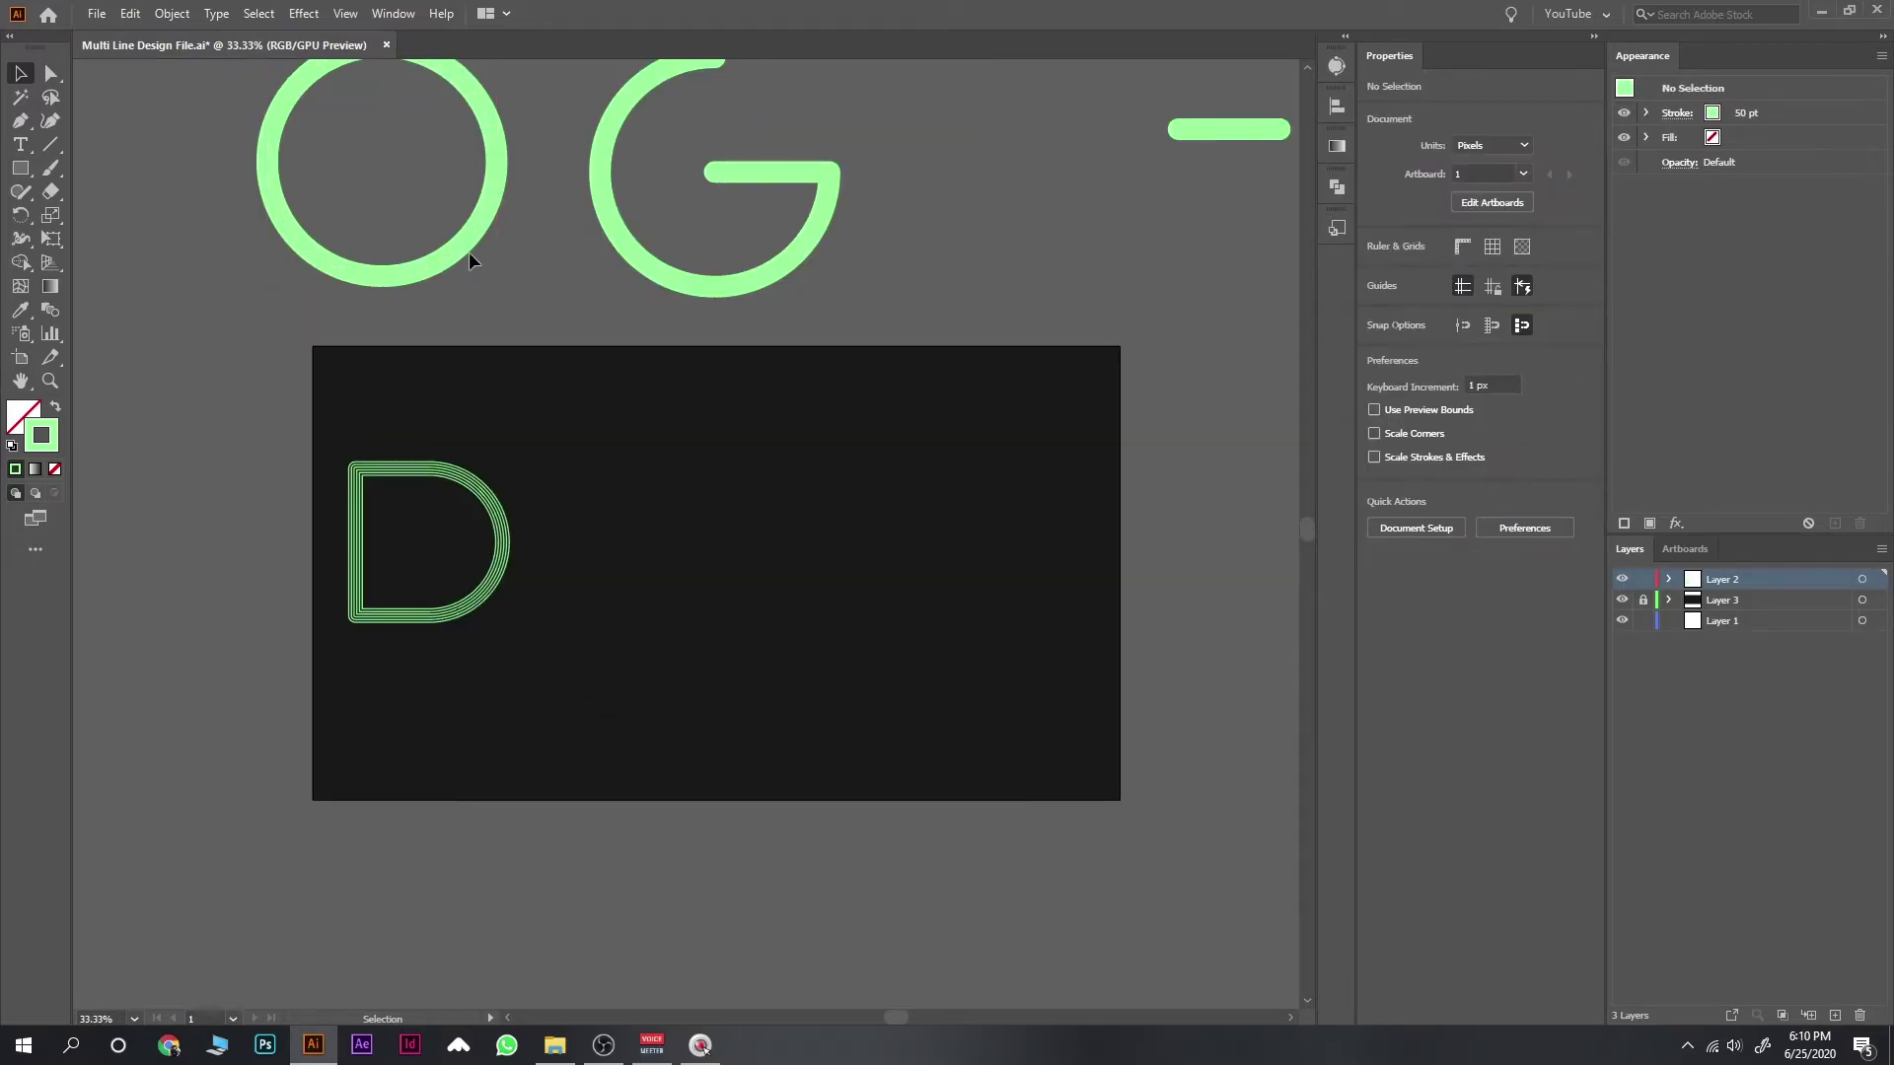
Step: Bring the O circle beside the D and apply the Multi graphic style
left_click_drag(469, 251, 764, 612)
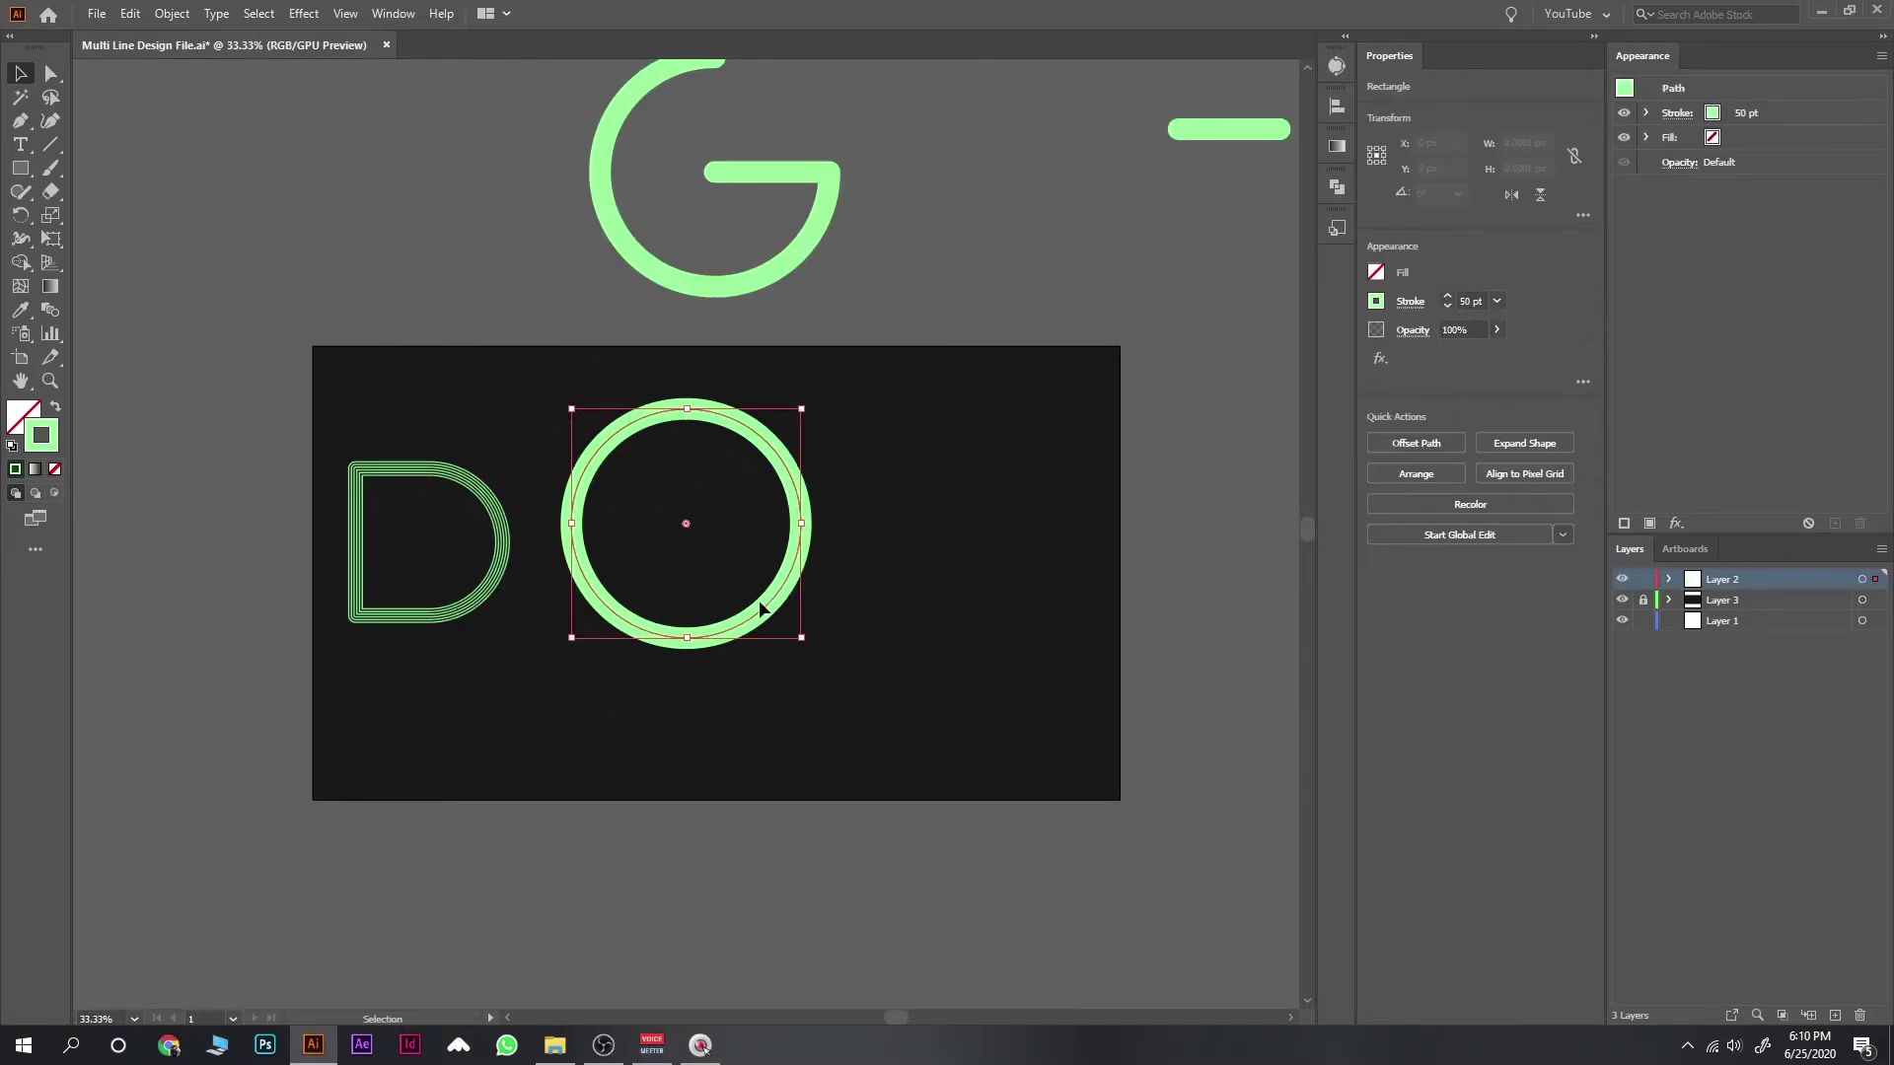
key("ctrl+plus")
key("ctrl+plus")
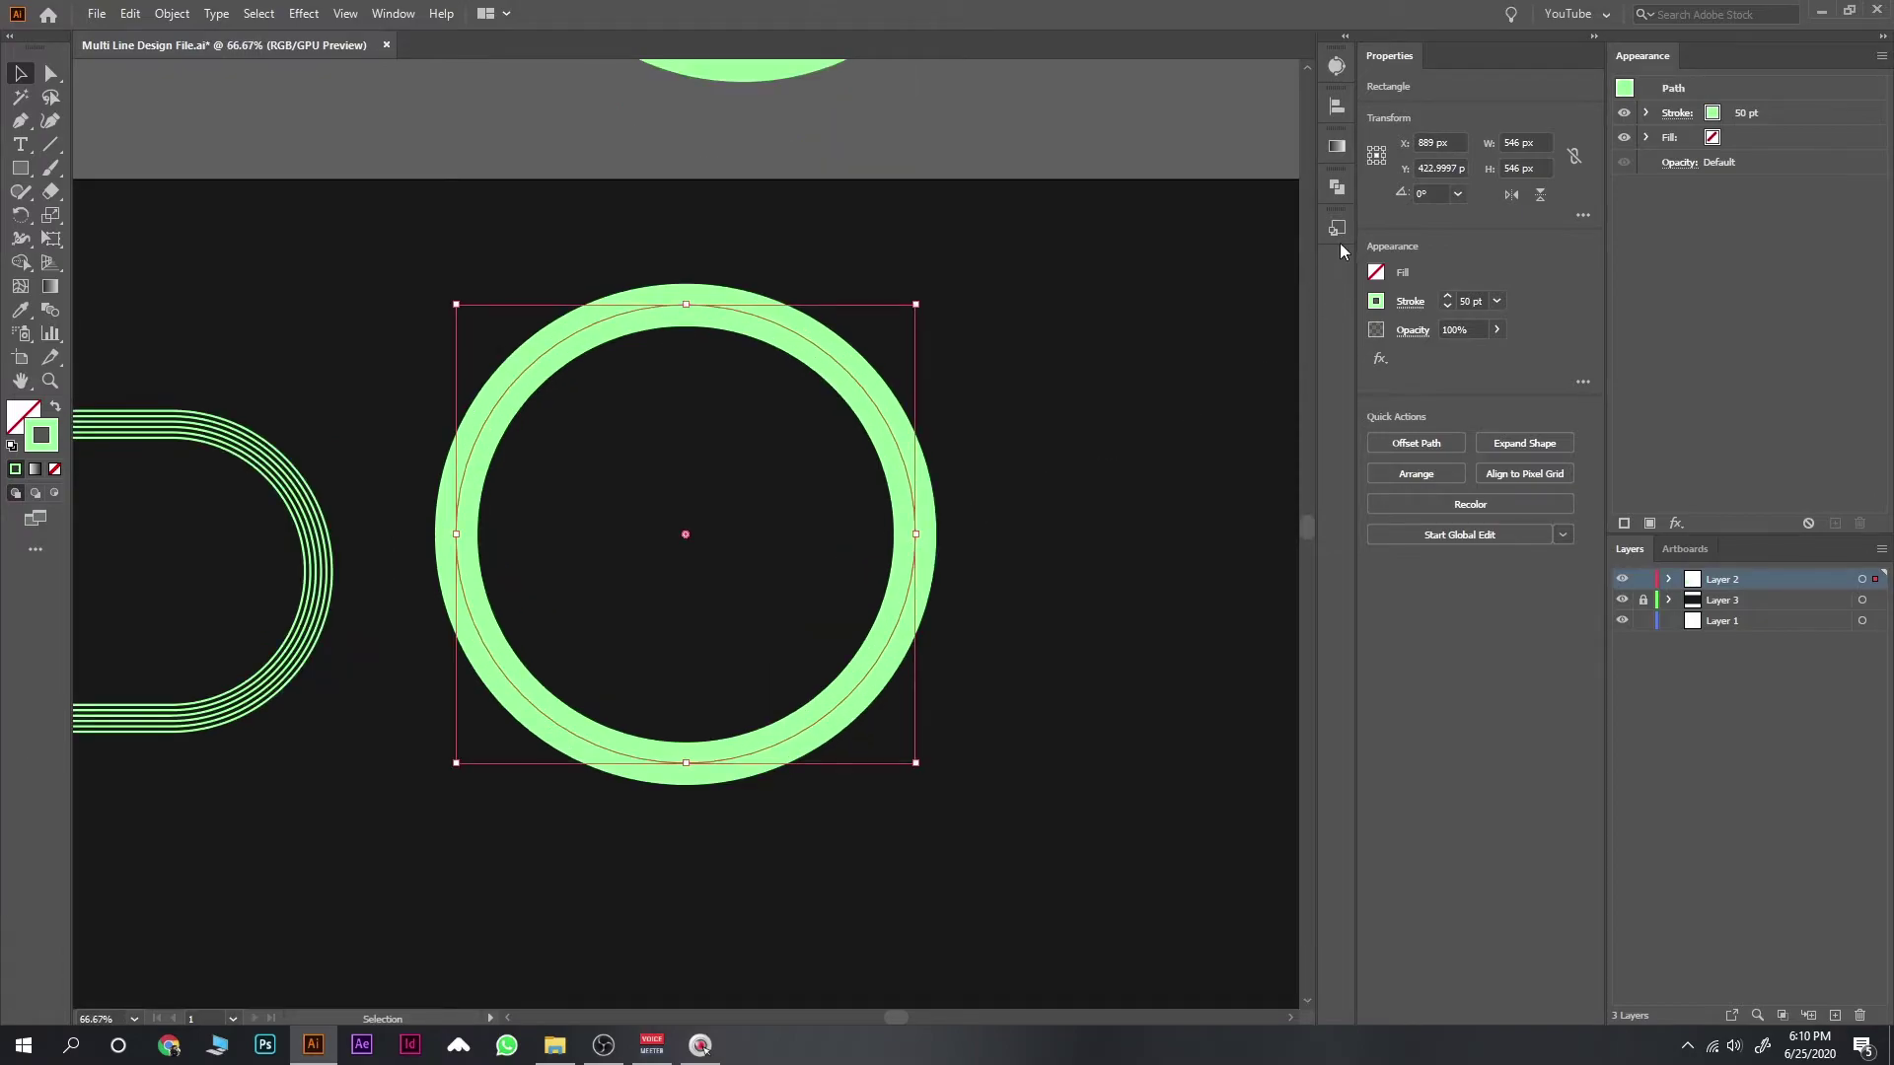
left_click(1338, 228)
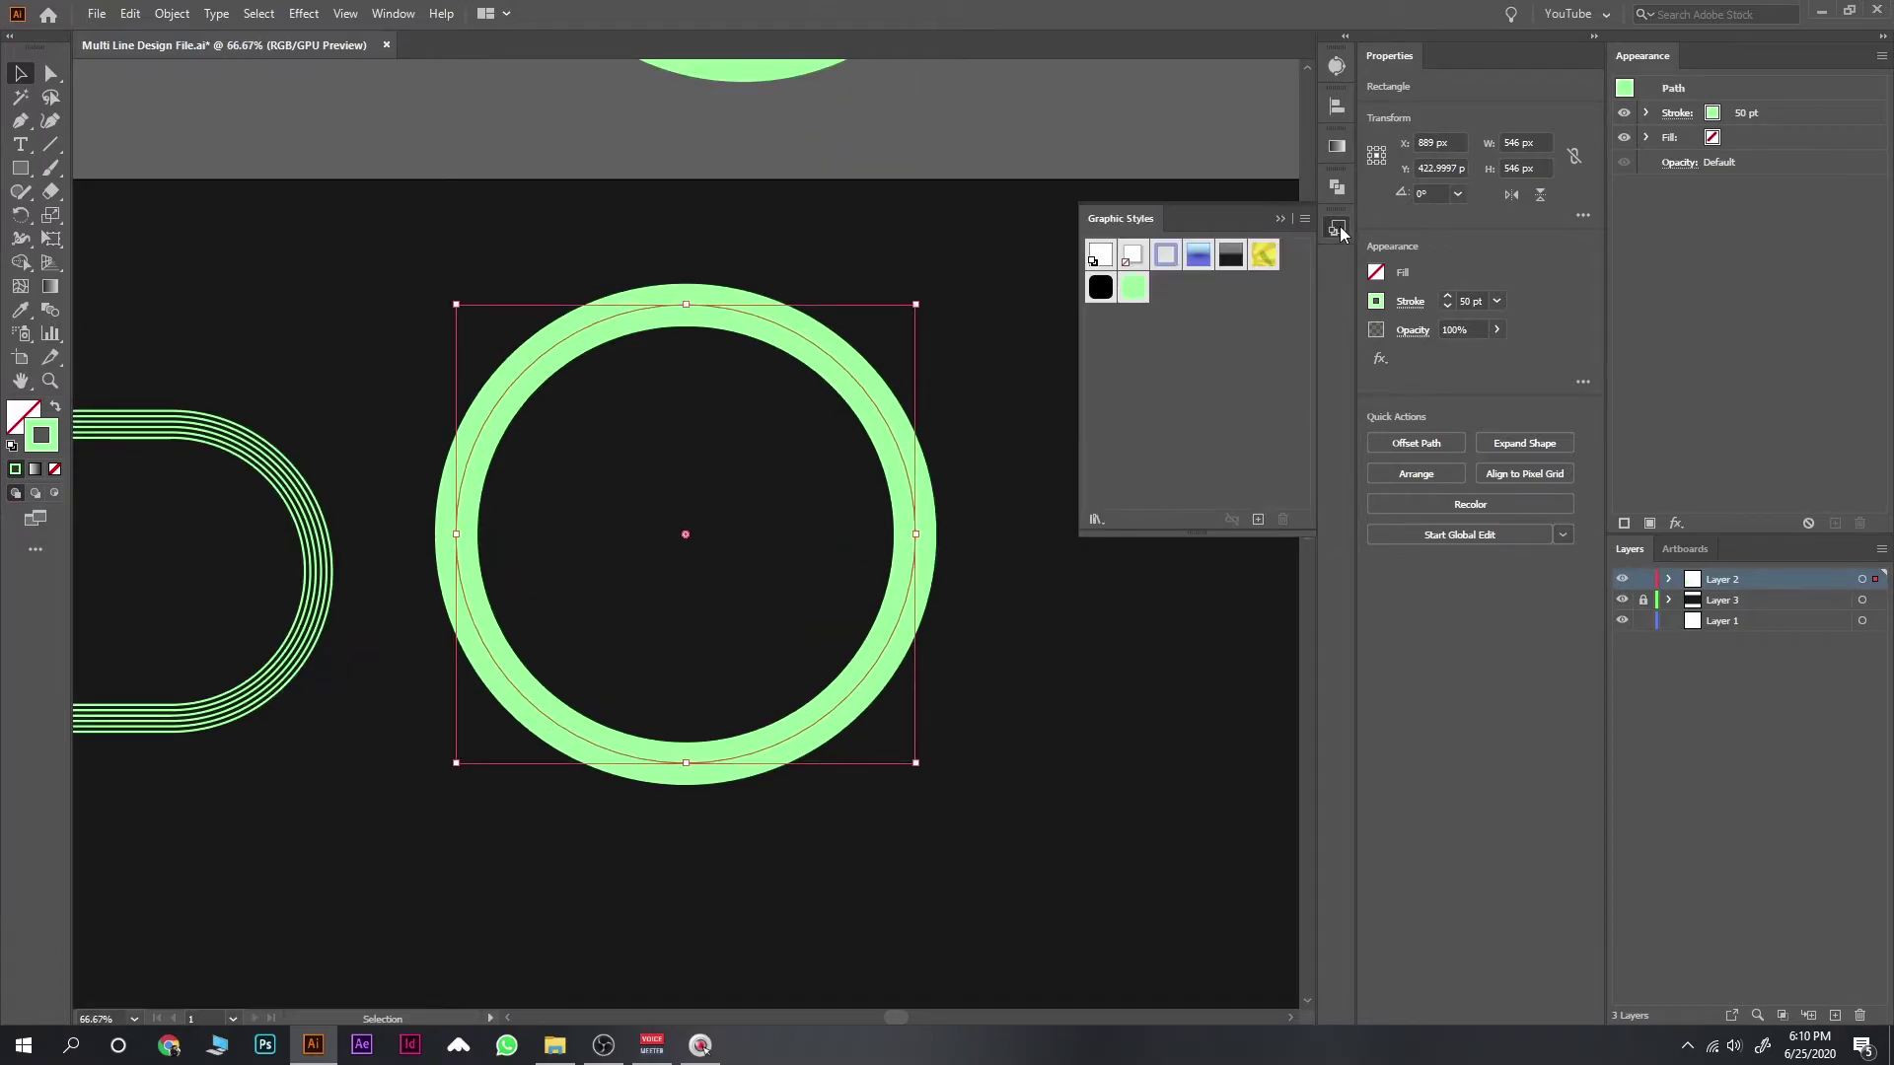
left_click(1131, 290)
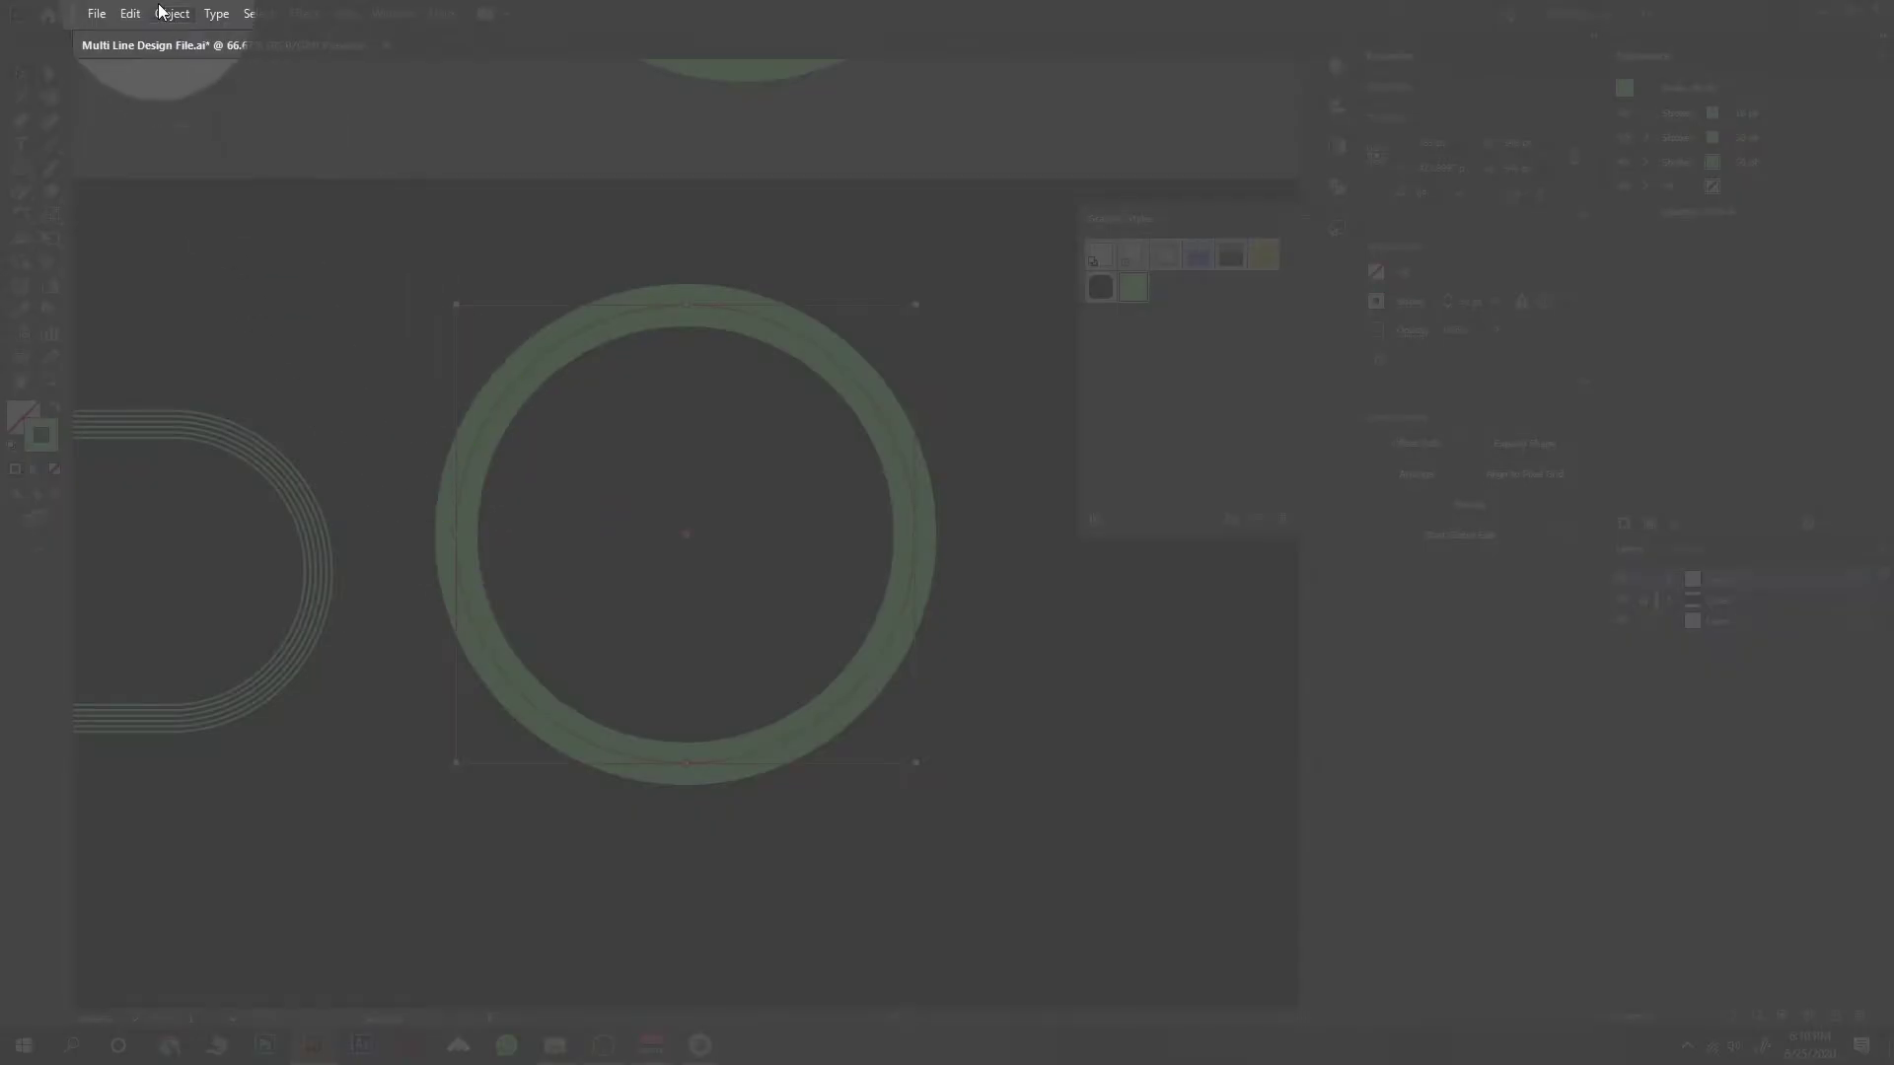
Step: Expand the O's appearance, then expand its fill and stroke into shapes
left_click(171, 13)
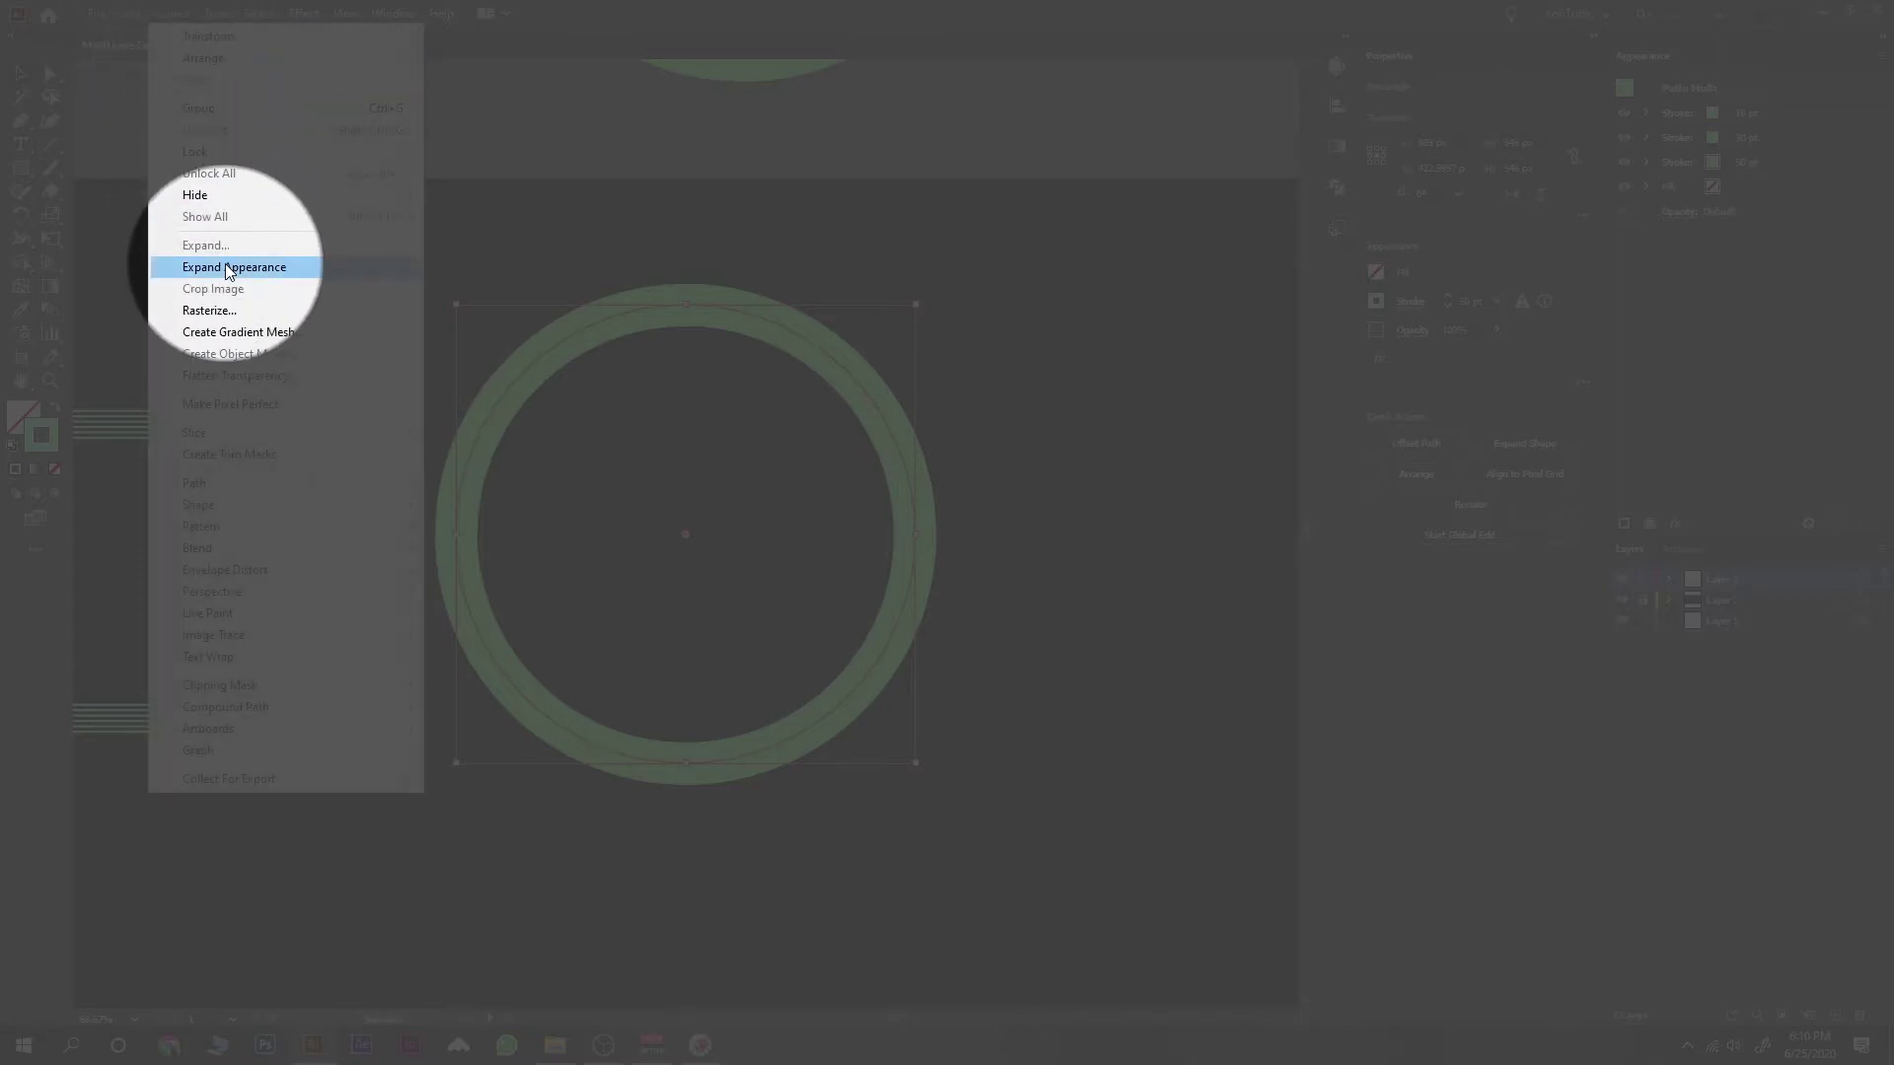
left_click(237, 270)
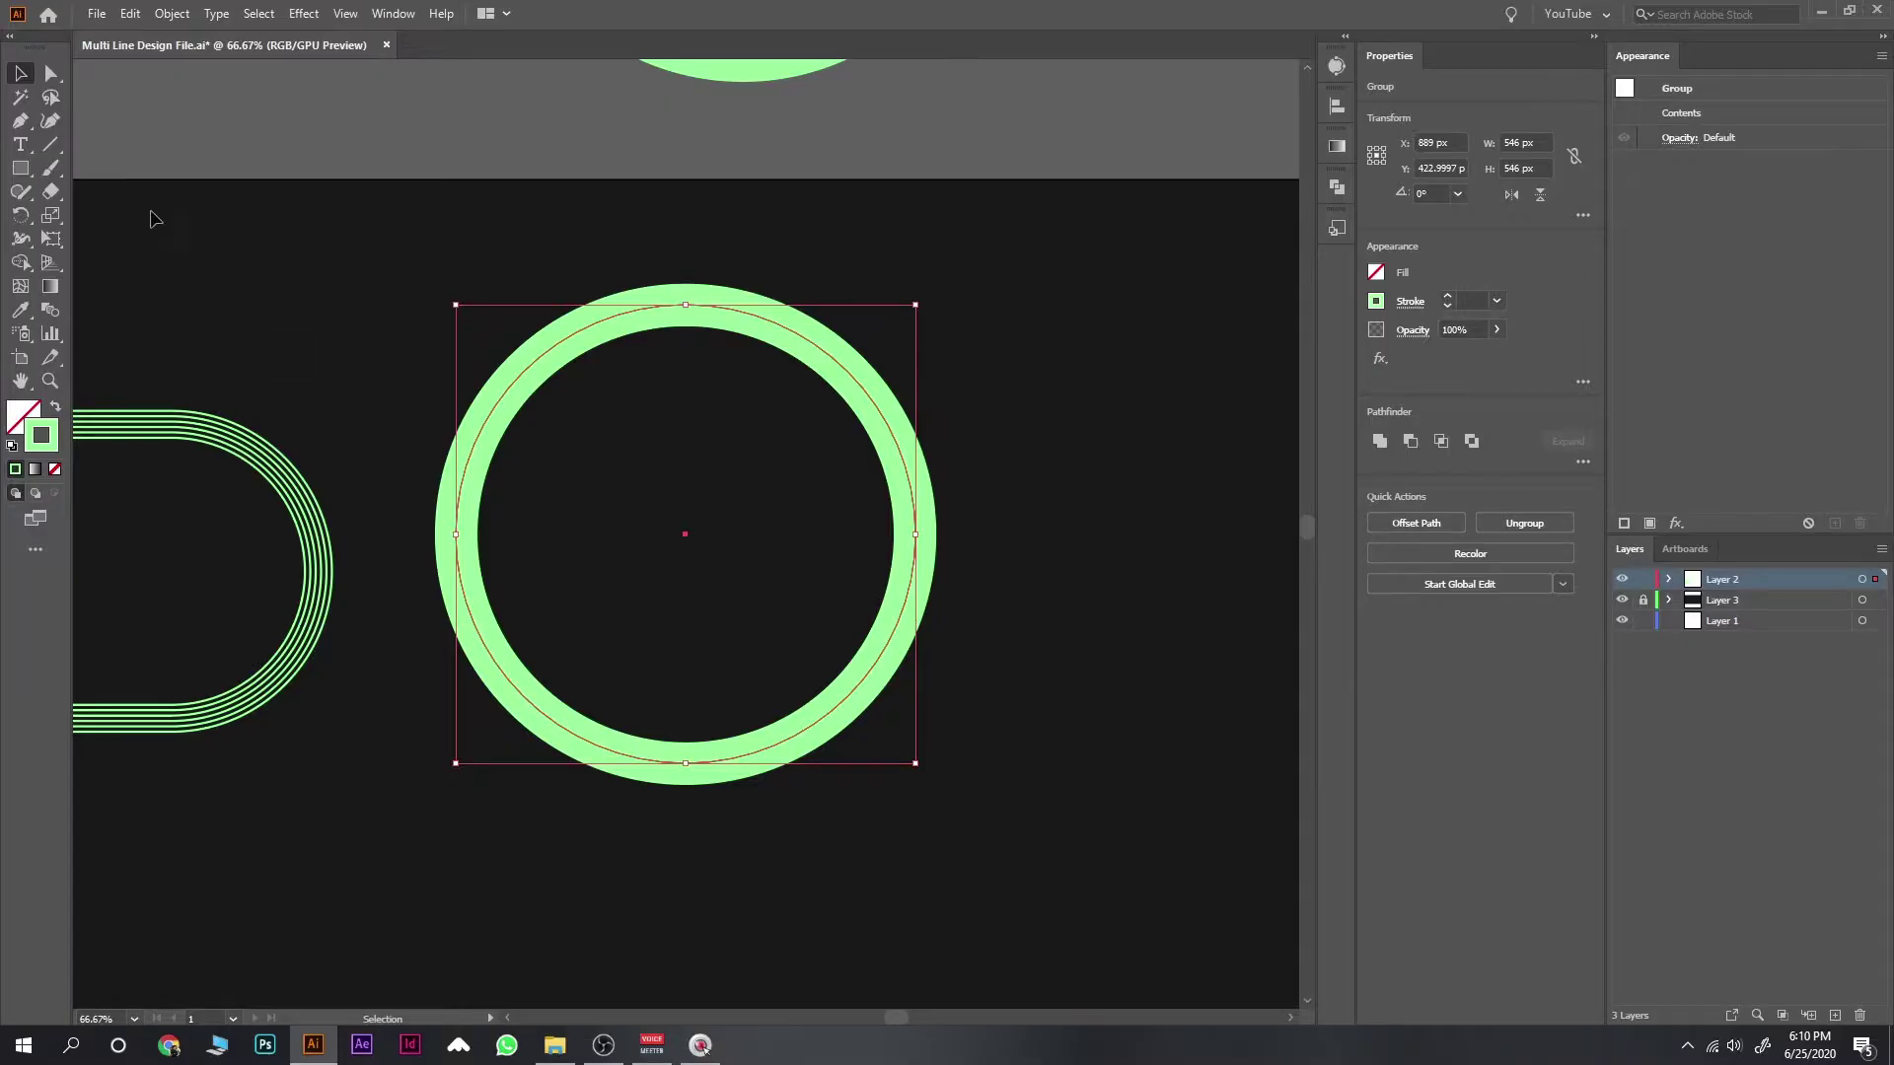
left_click(172, 13)
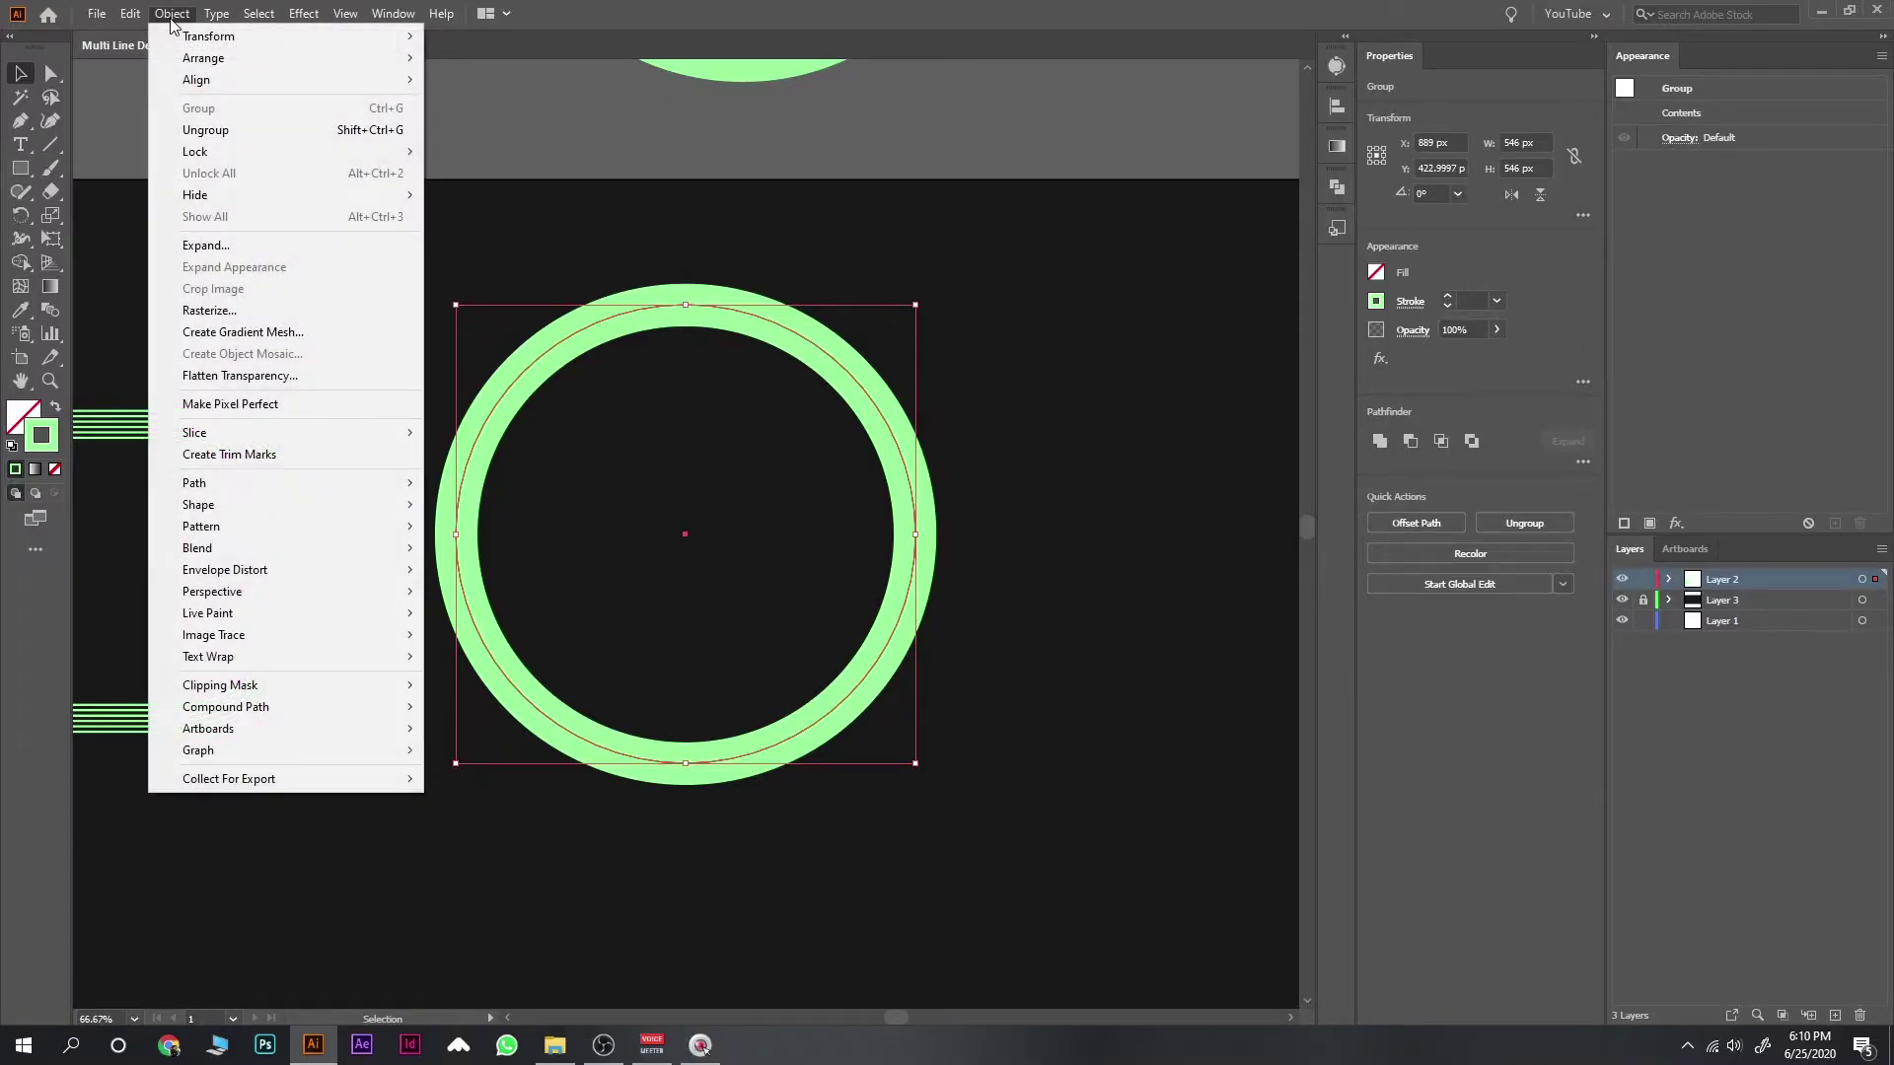
left_click(207, 245)
left_click(897, 569)
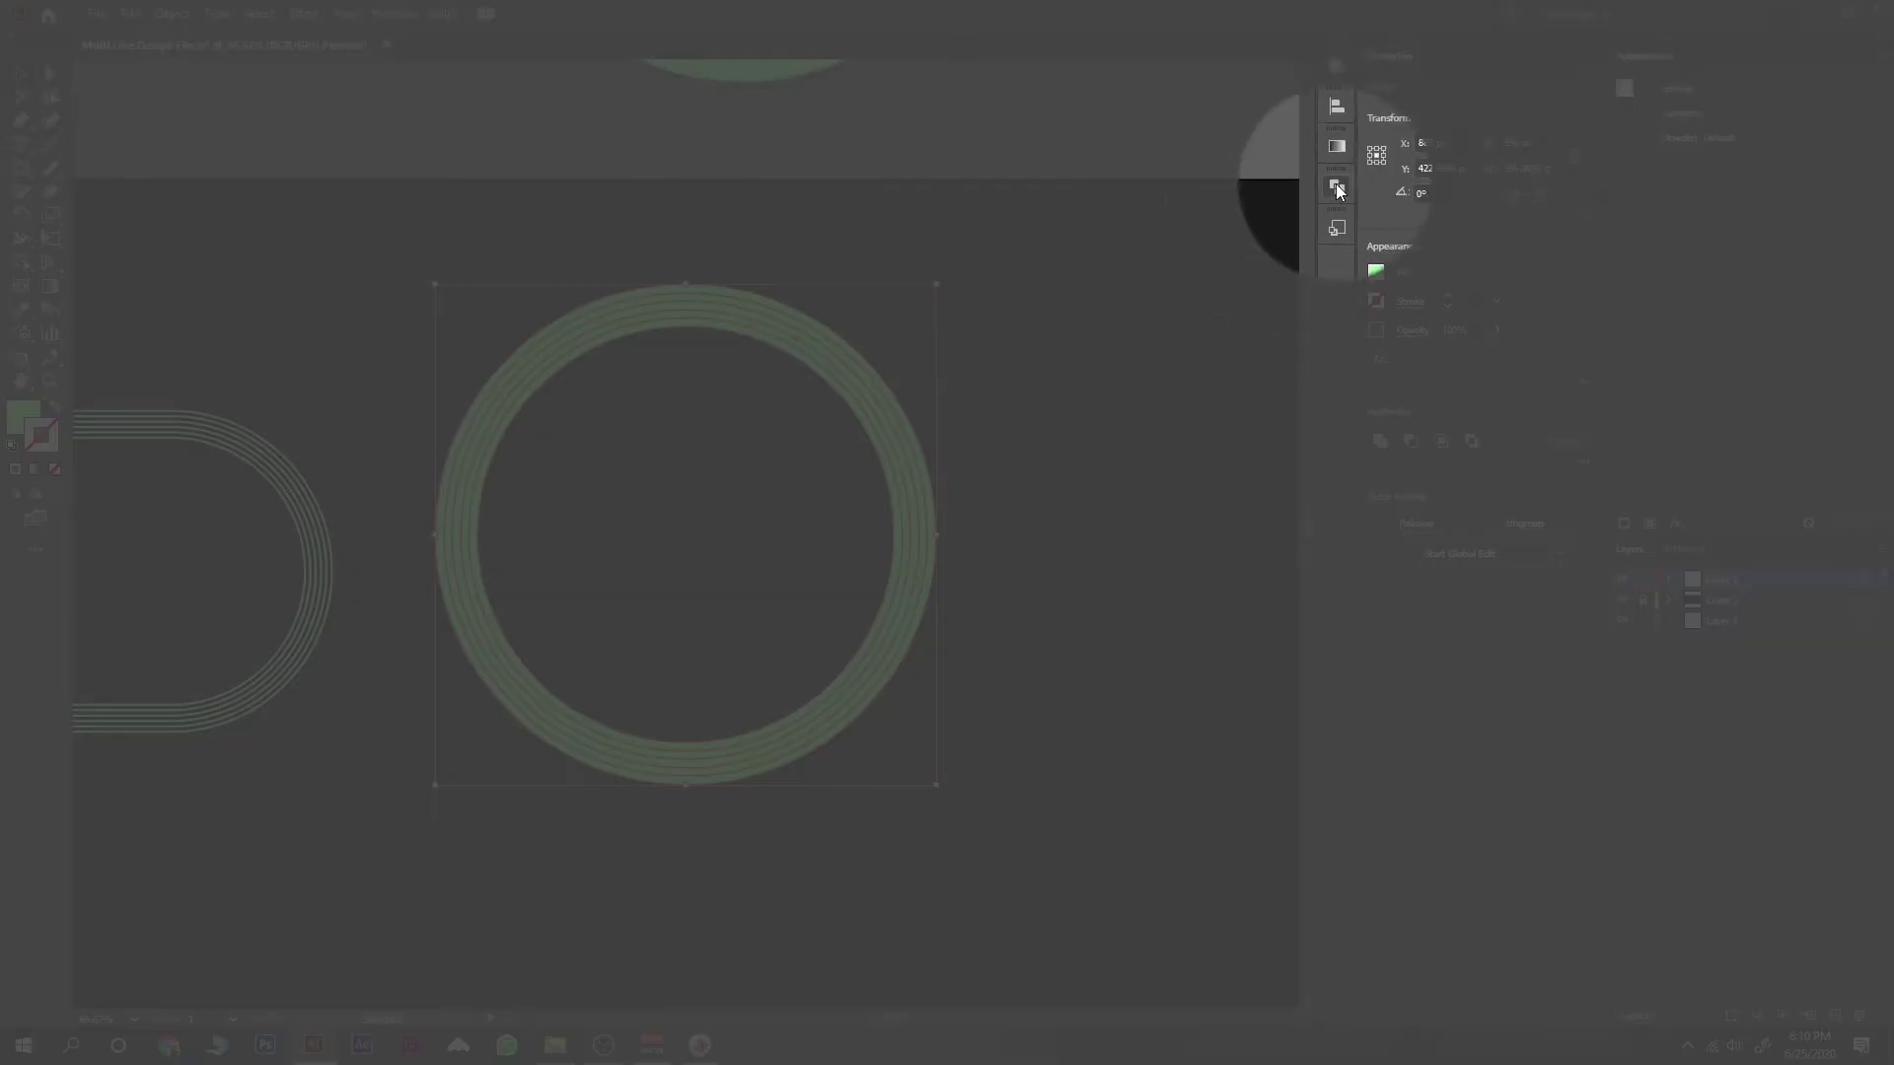
Step: Apply Pathfinder Outline to the O and set its stroke to 2 pt
left_click(1336, 186)
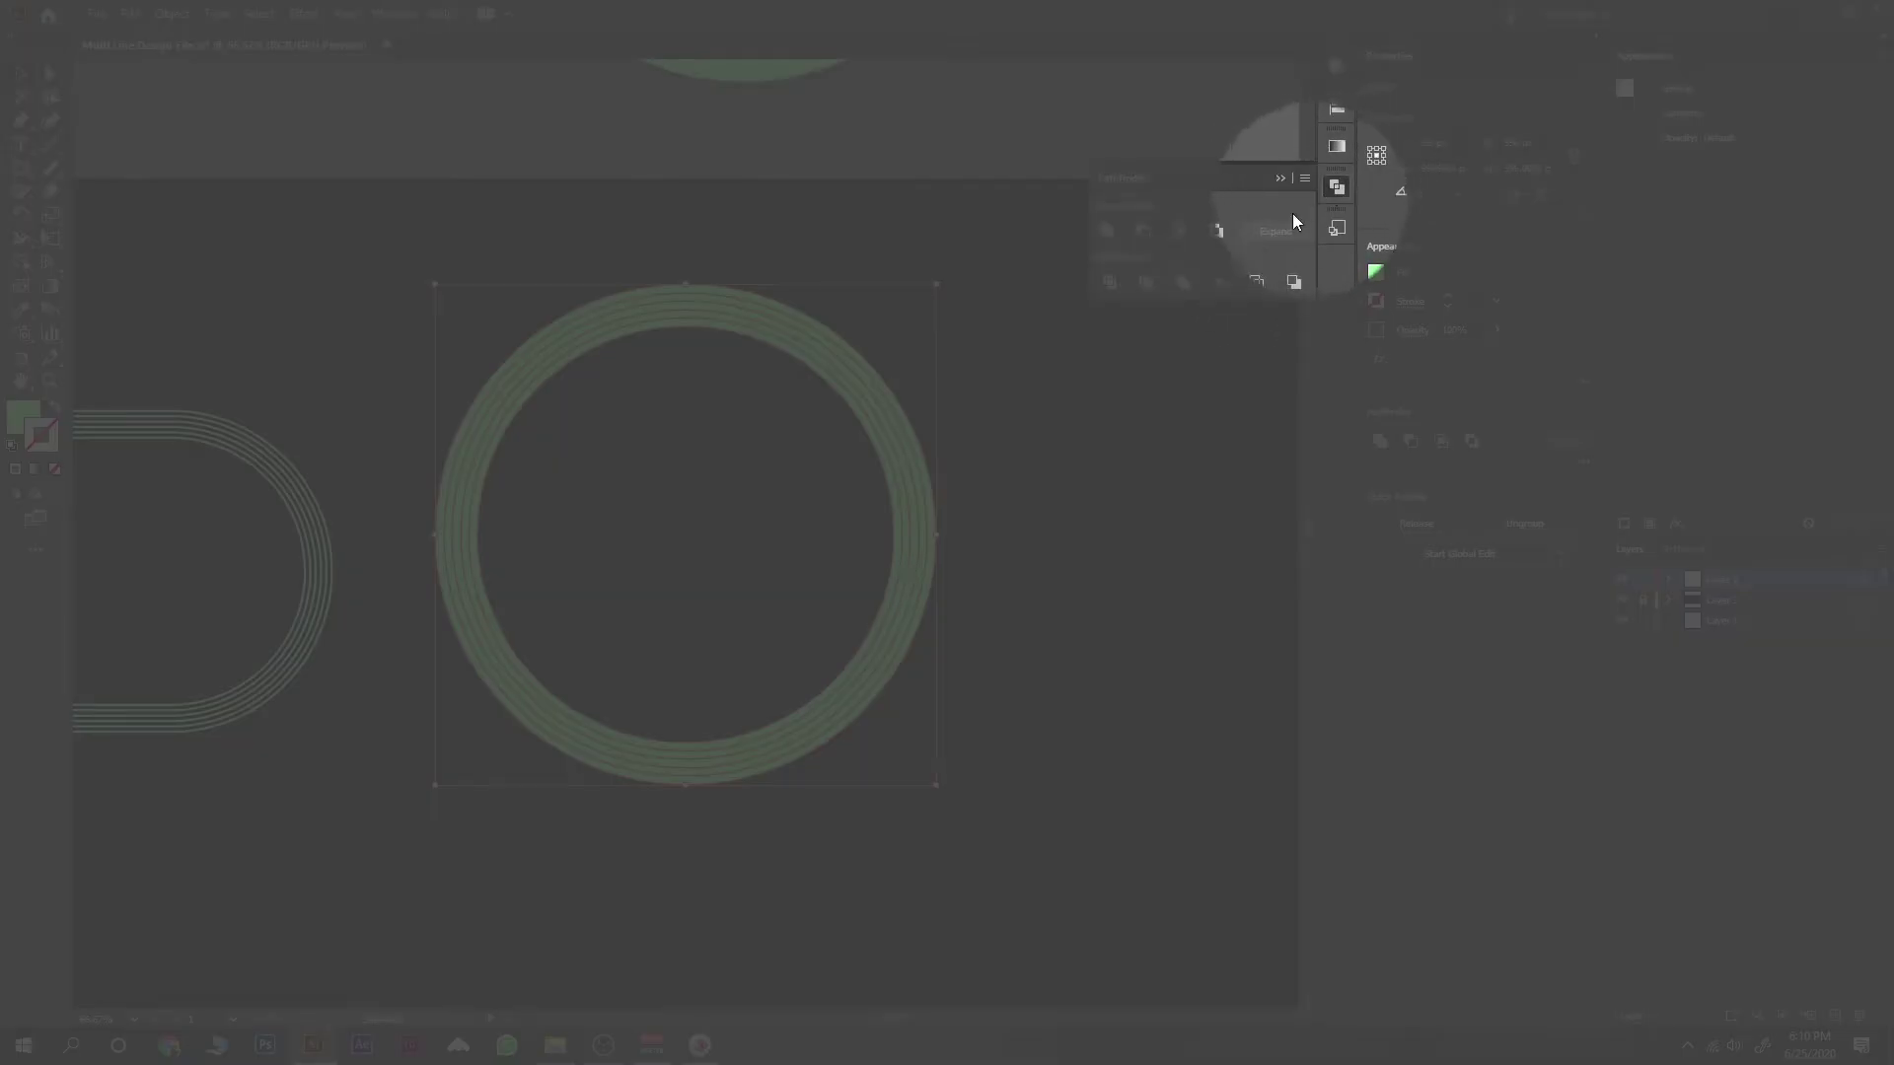
left_click(1256, 282)
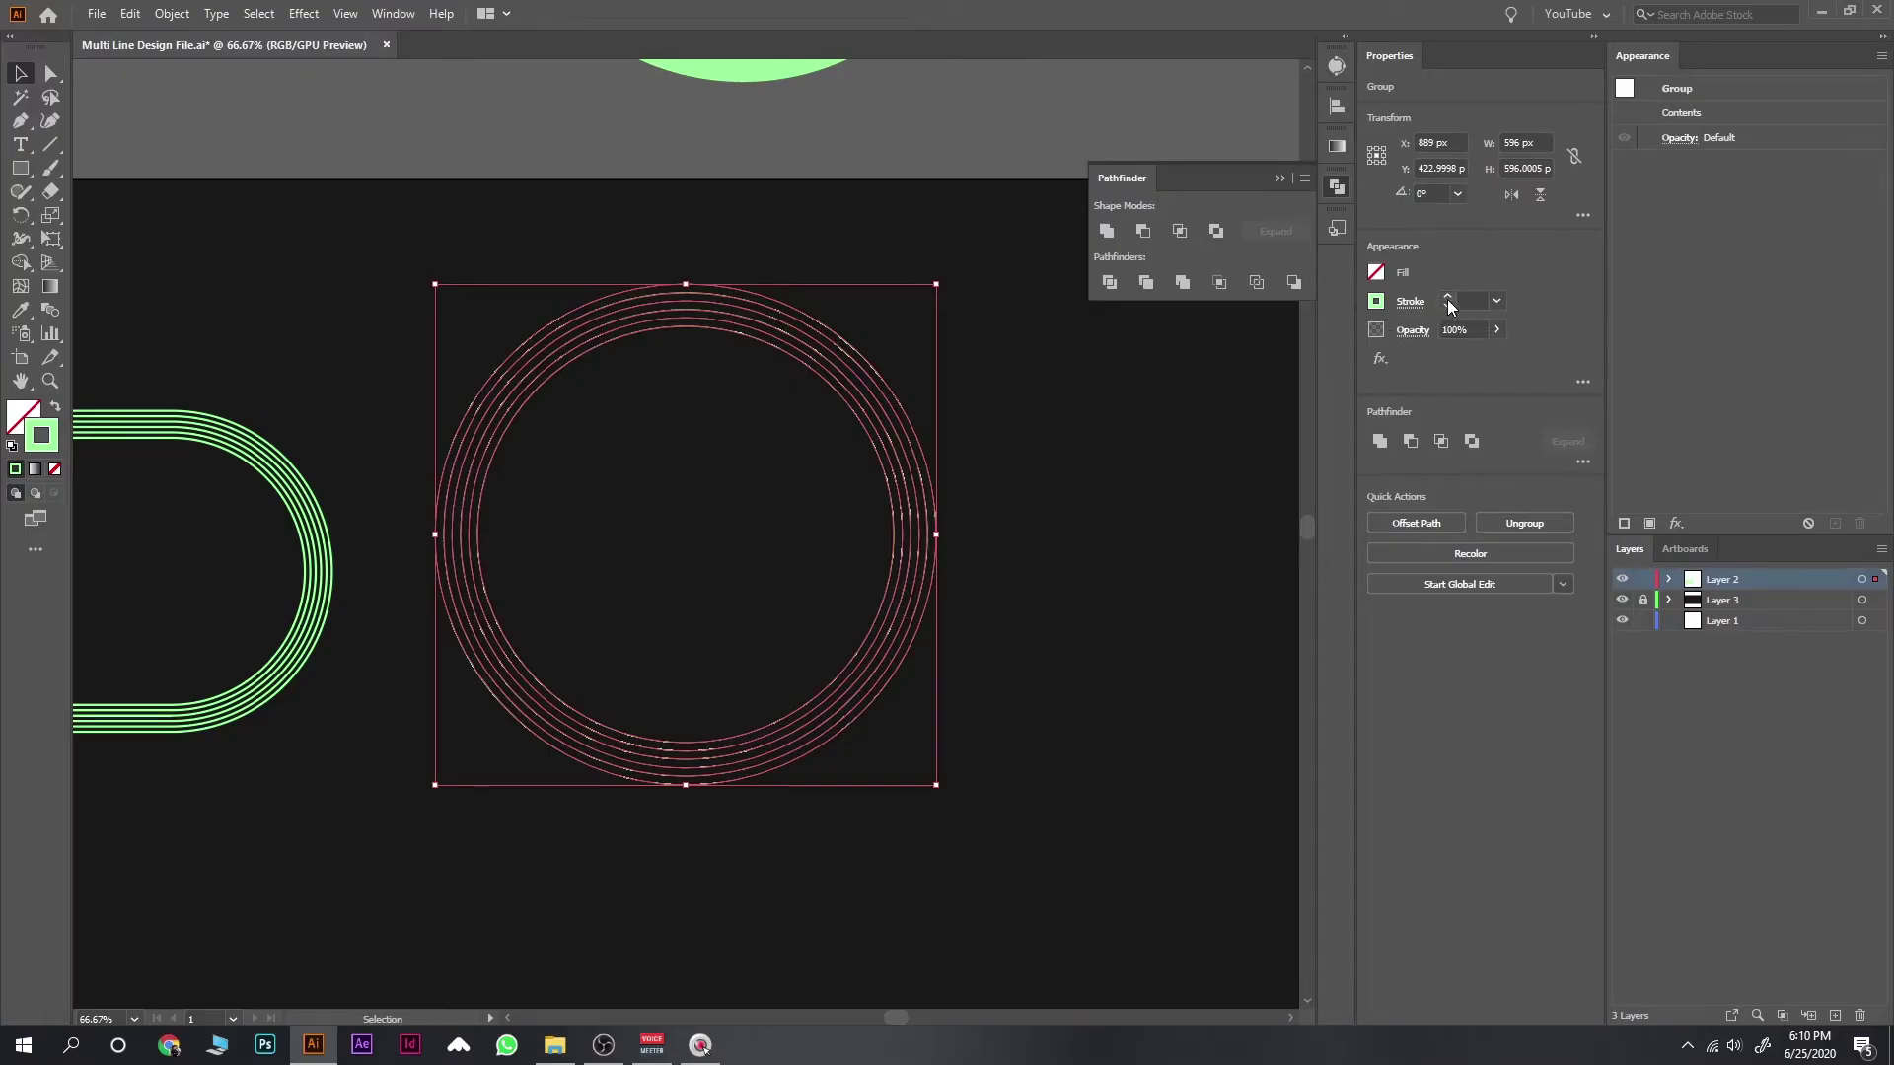
left_click(1448, 298)
left_click(1447, 298)
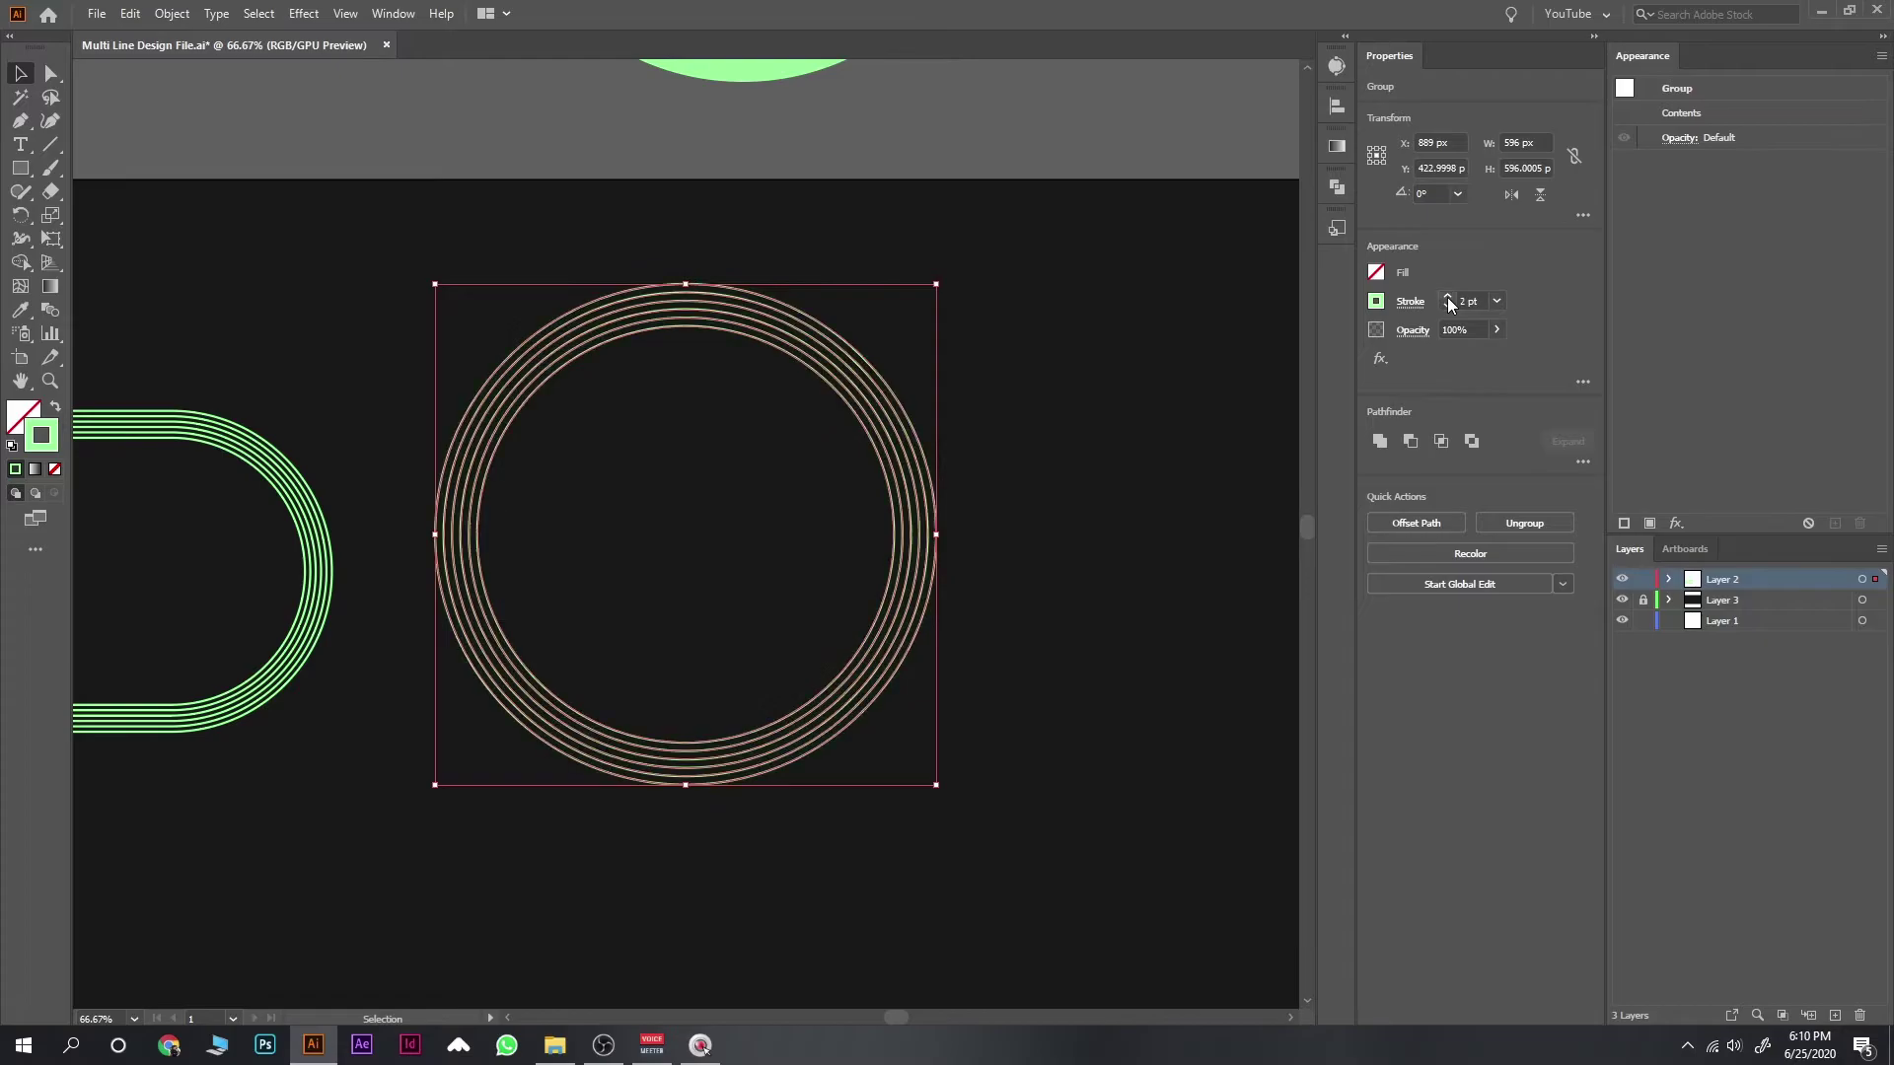
left_click(148, 262)
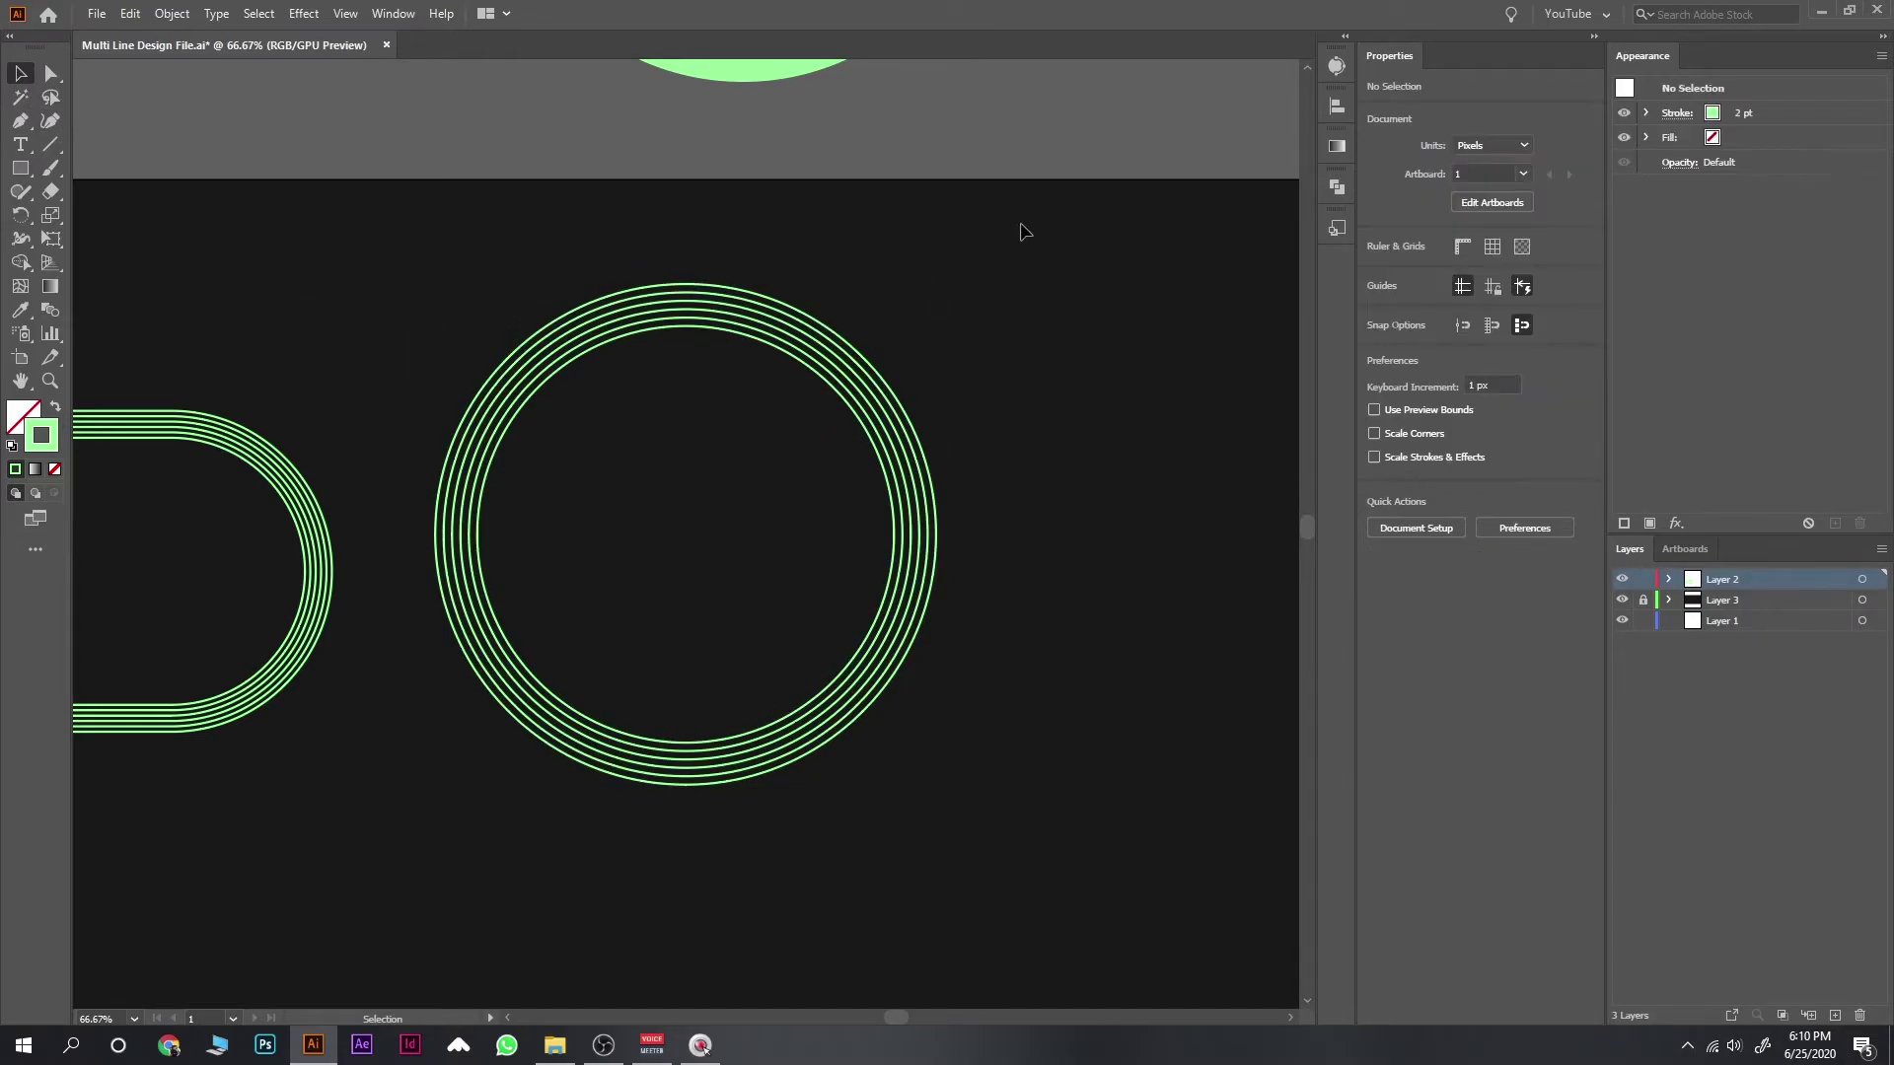
Step: Shrink the O to match the D and move it next to the D
left_click(725, 491)
left_click_drag(936, 284, 813, 406)
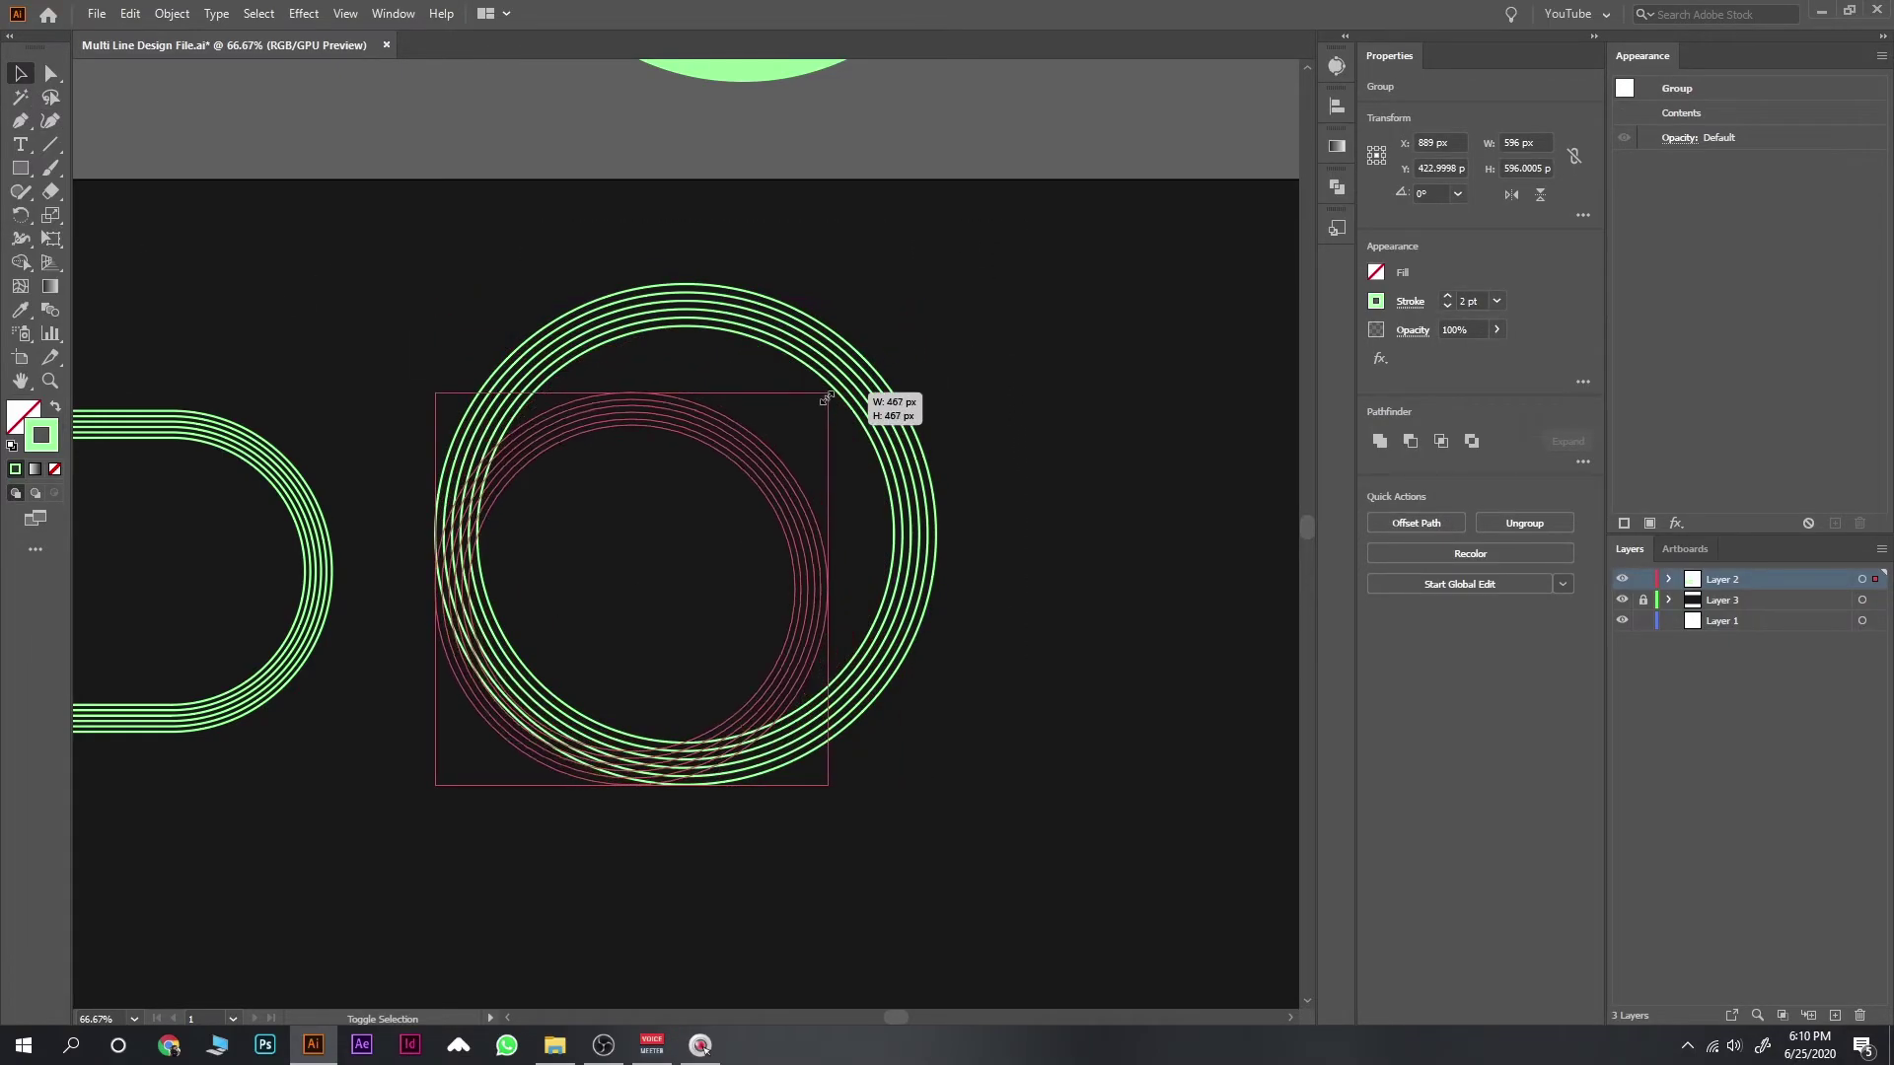
left_click_drag(650, 416, 563, 424)
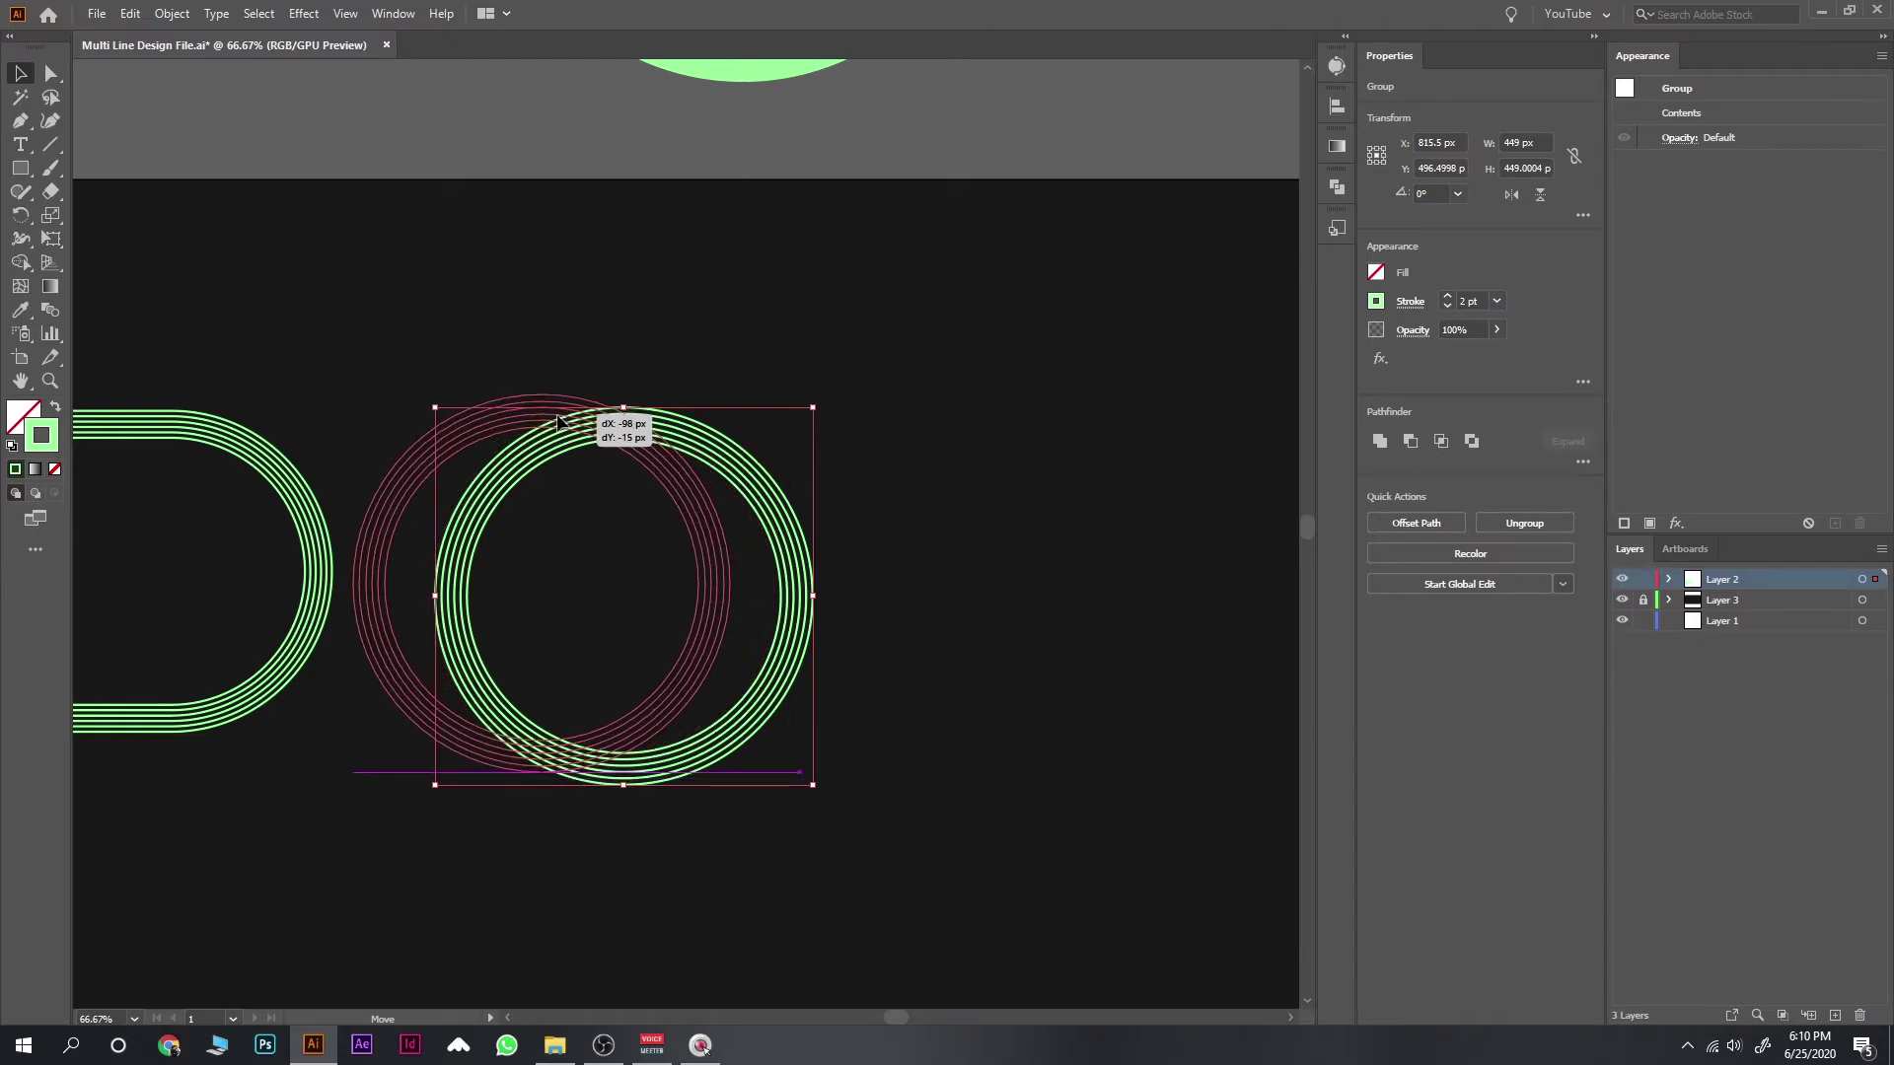
left_click(753, 304)
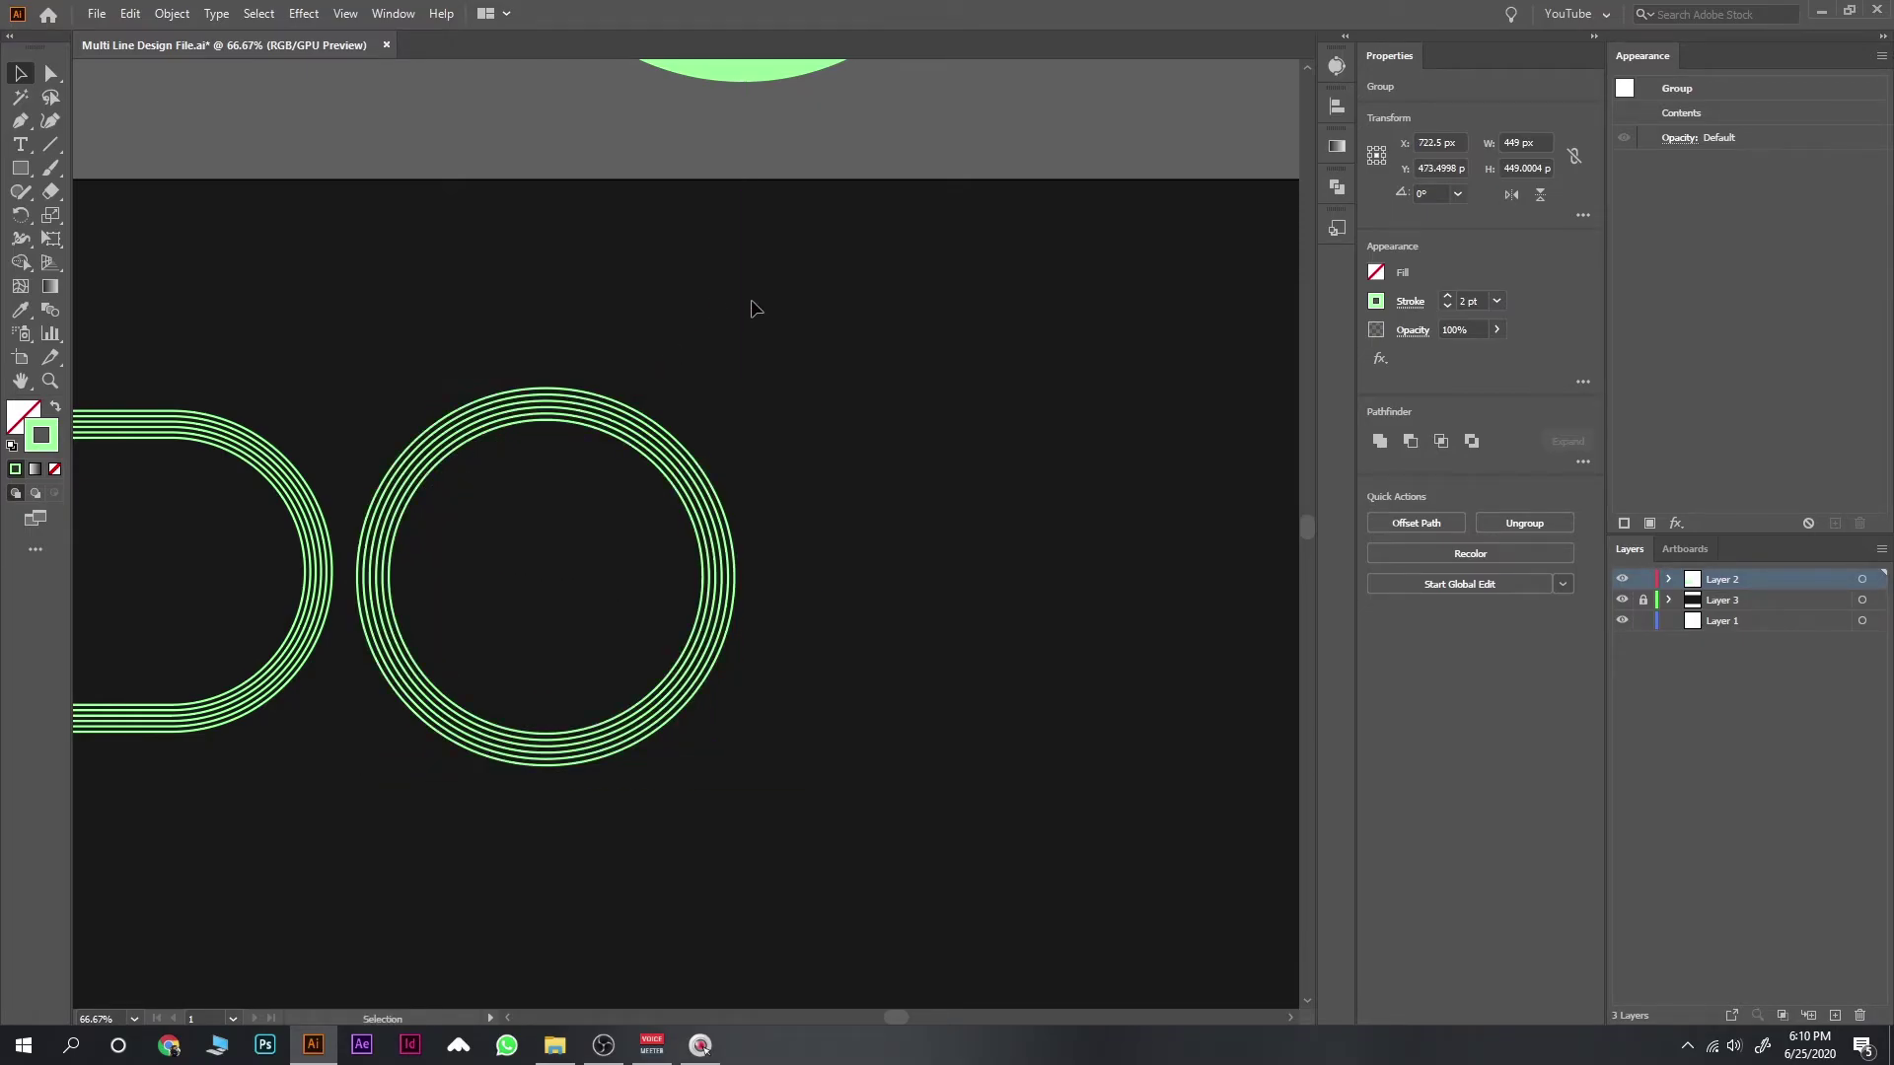
key("ctrl+minus")
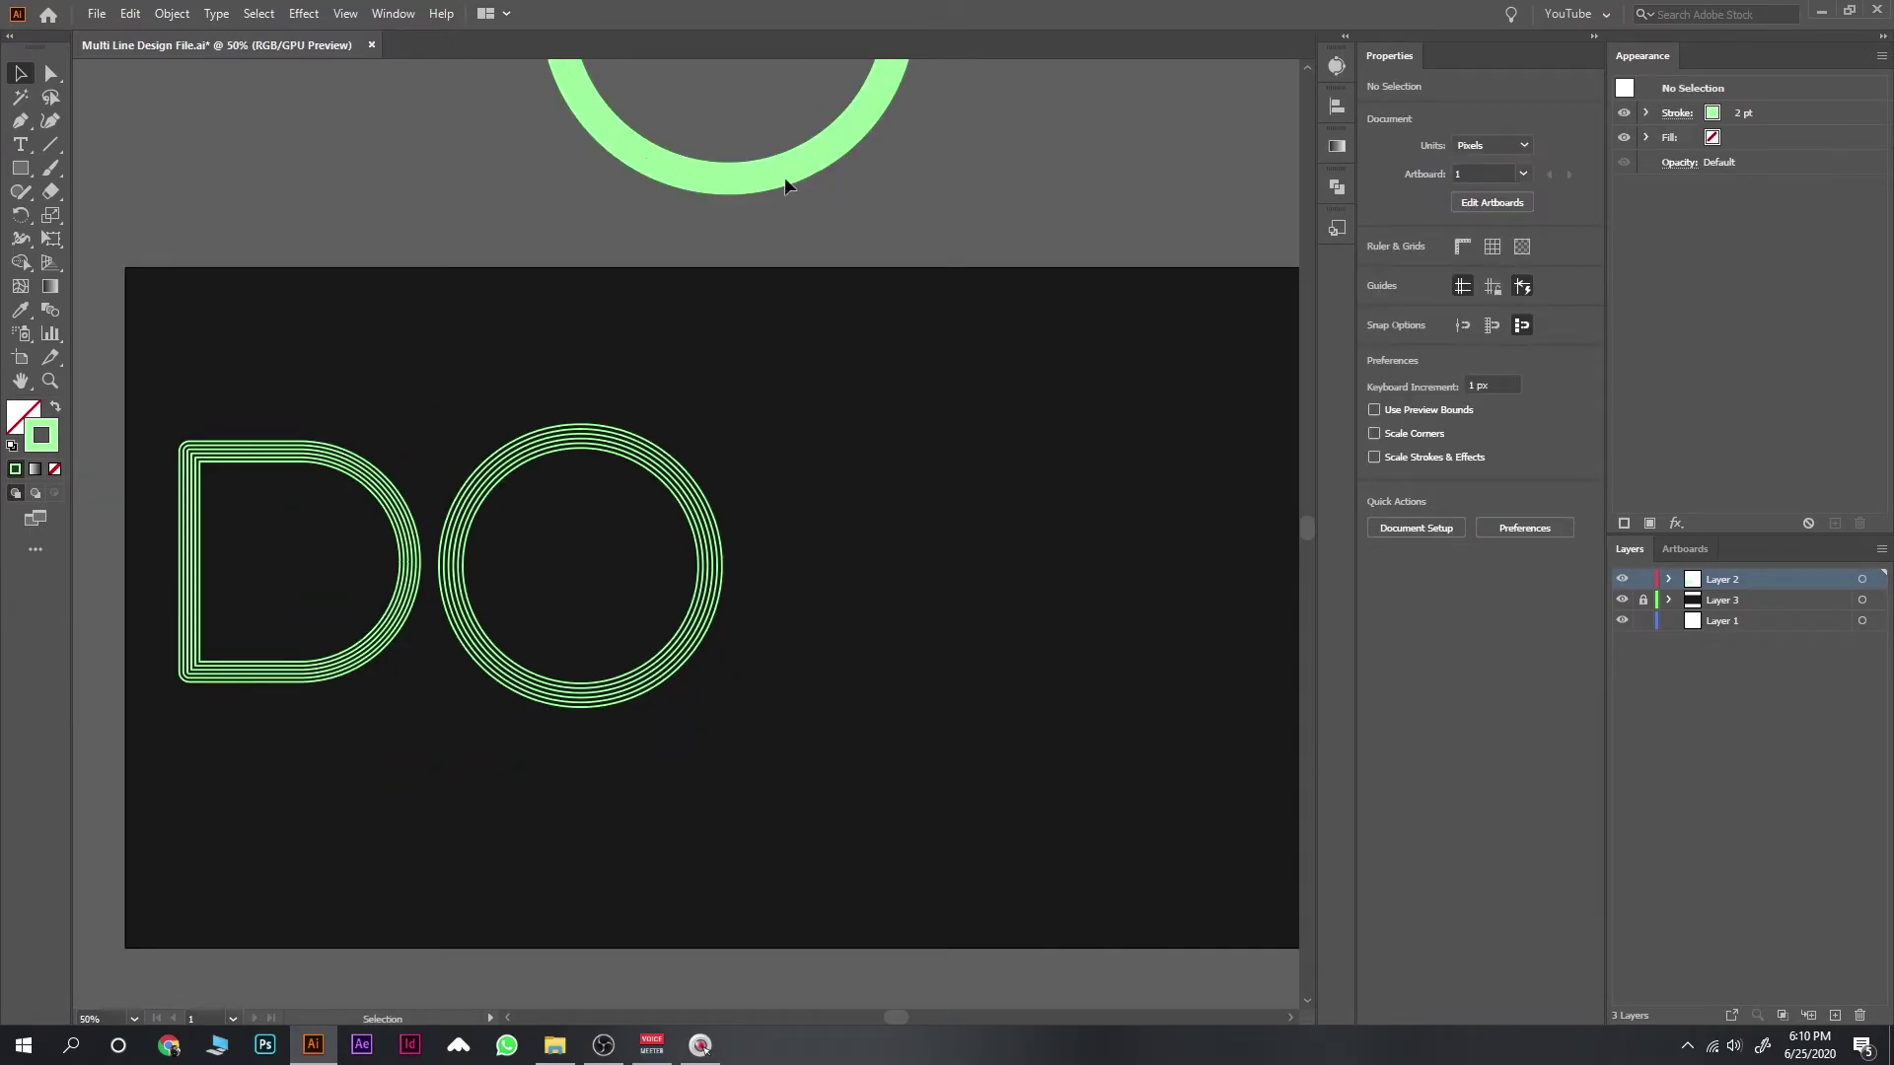
Step: Fit the green arc in place to complete the G and apply the Multi style
mouse_move(784, 176)
left_mouse_down()
mouse_move(1031, 651)
mouse_move(1019, 690)
left_mouse_up()
left_click_drag(803, 355, 582, 268, "space")
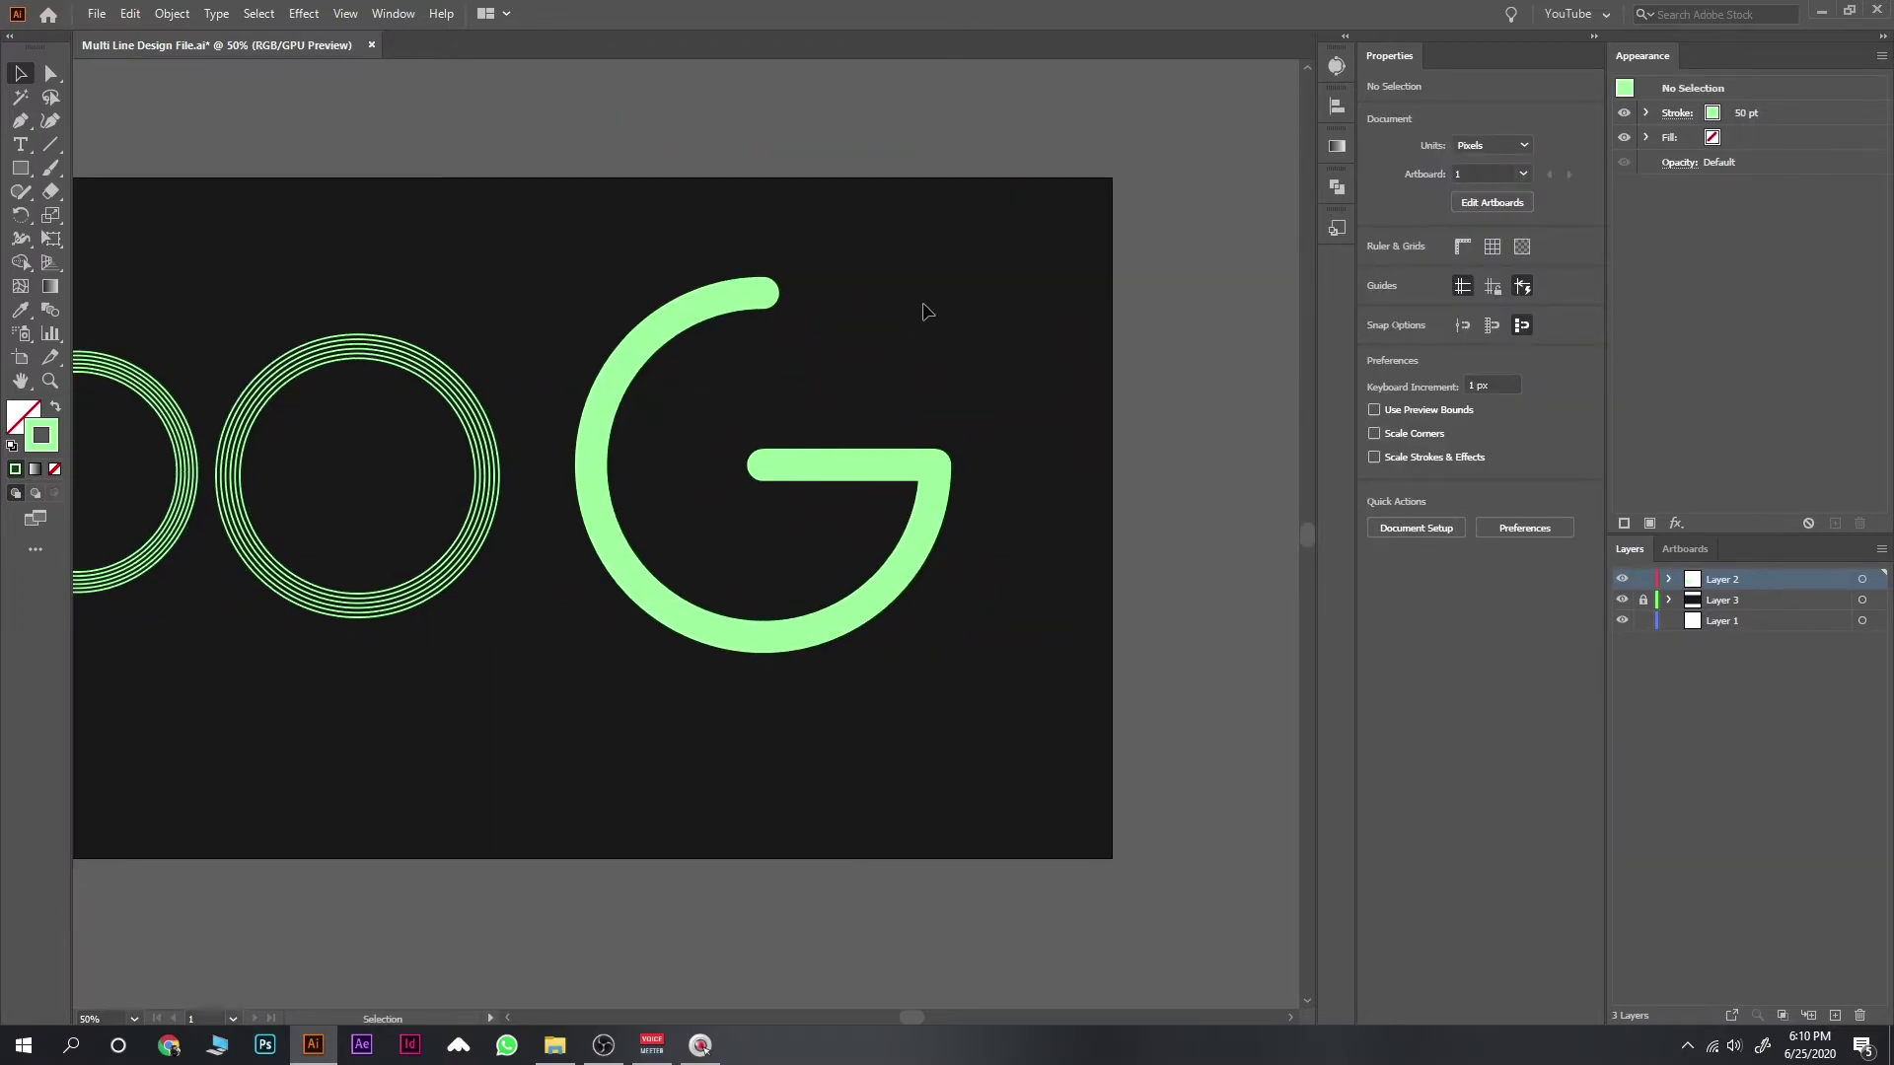
left_click_drag(1041, 234, 589, 735)
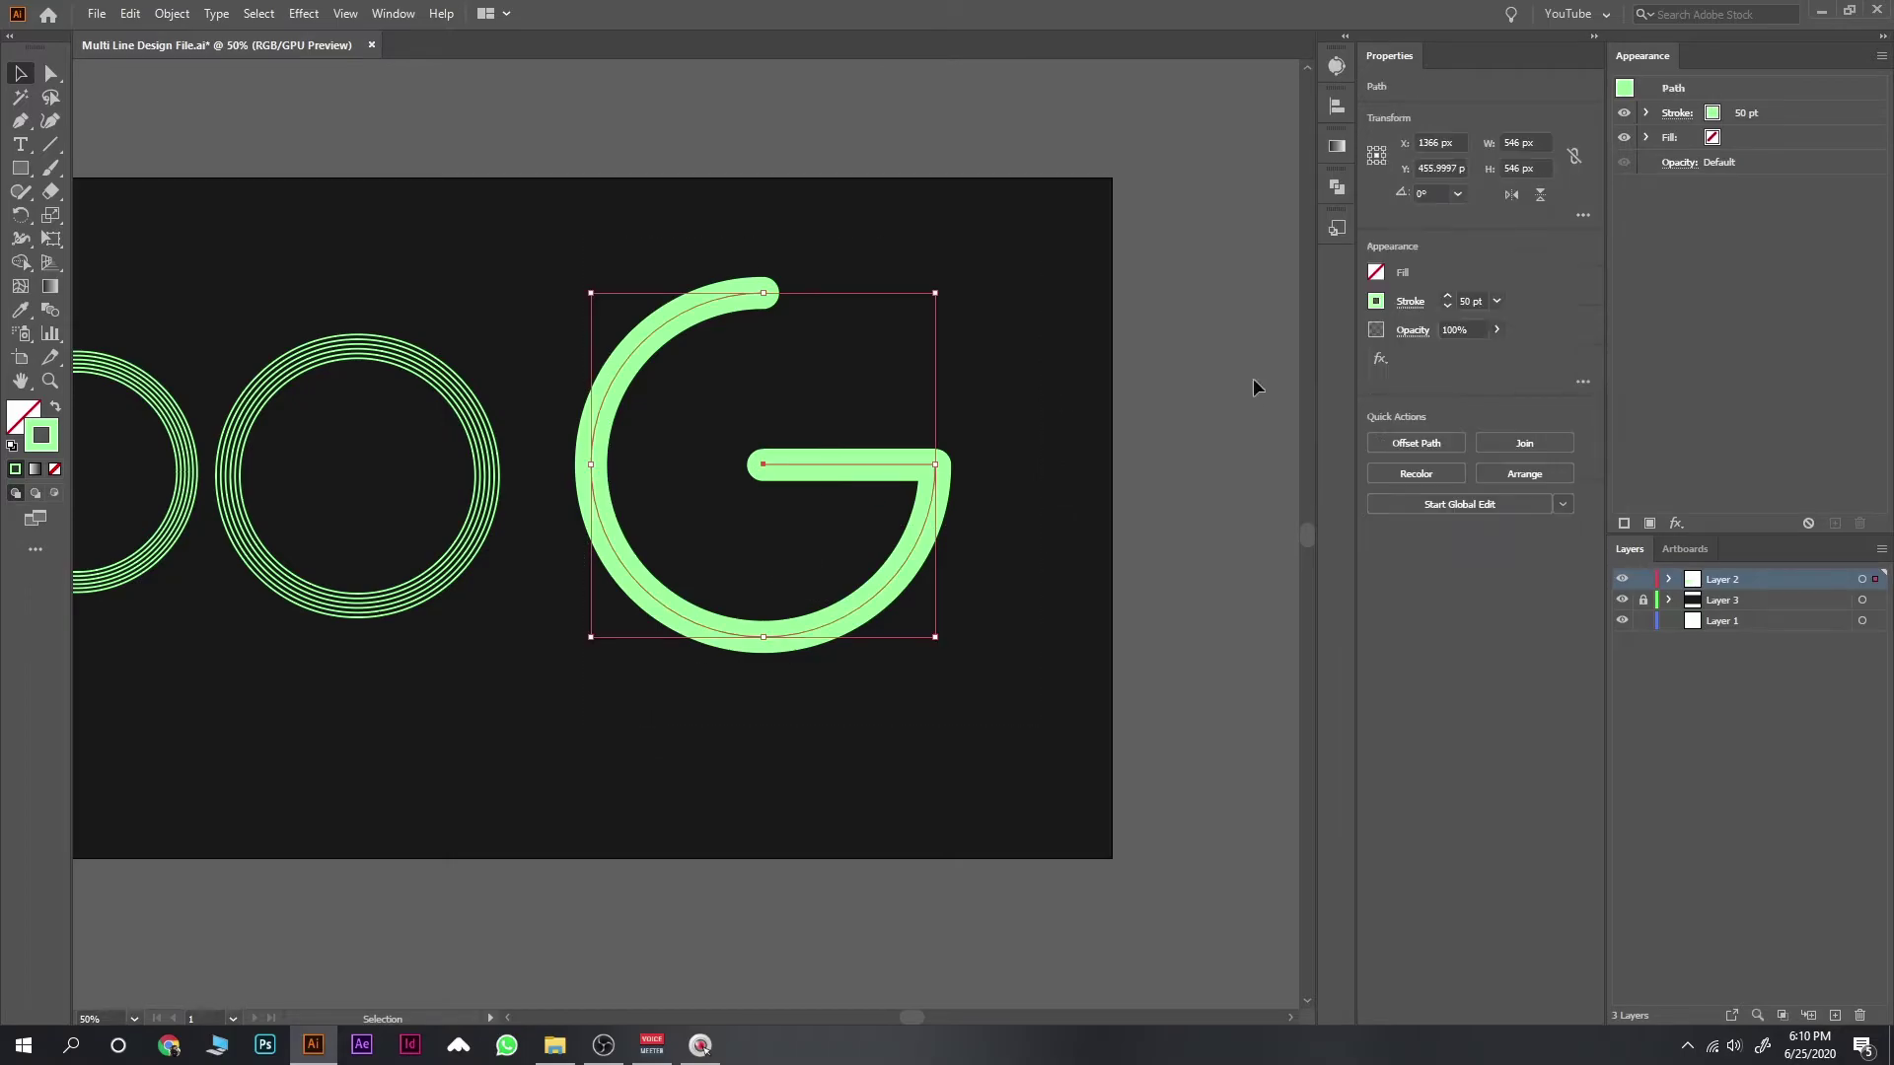
left_click(1337, 228)
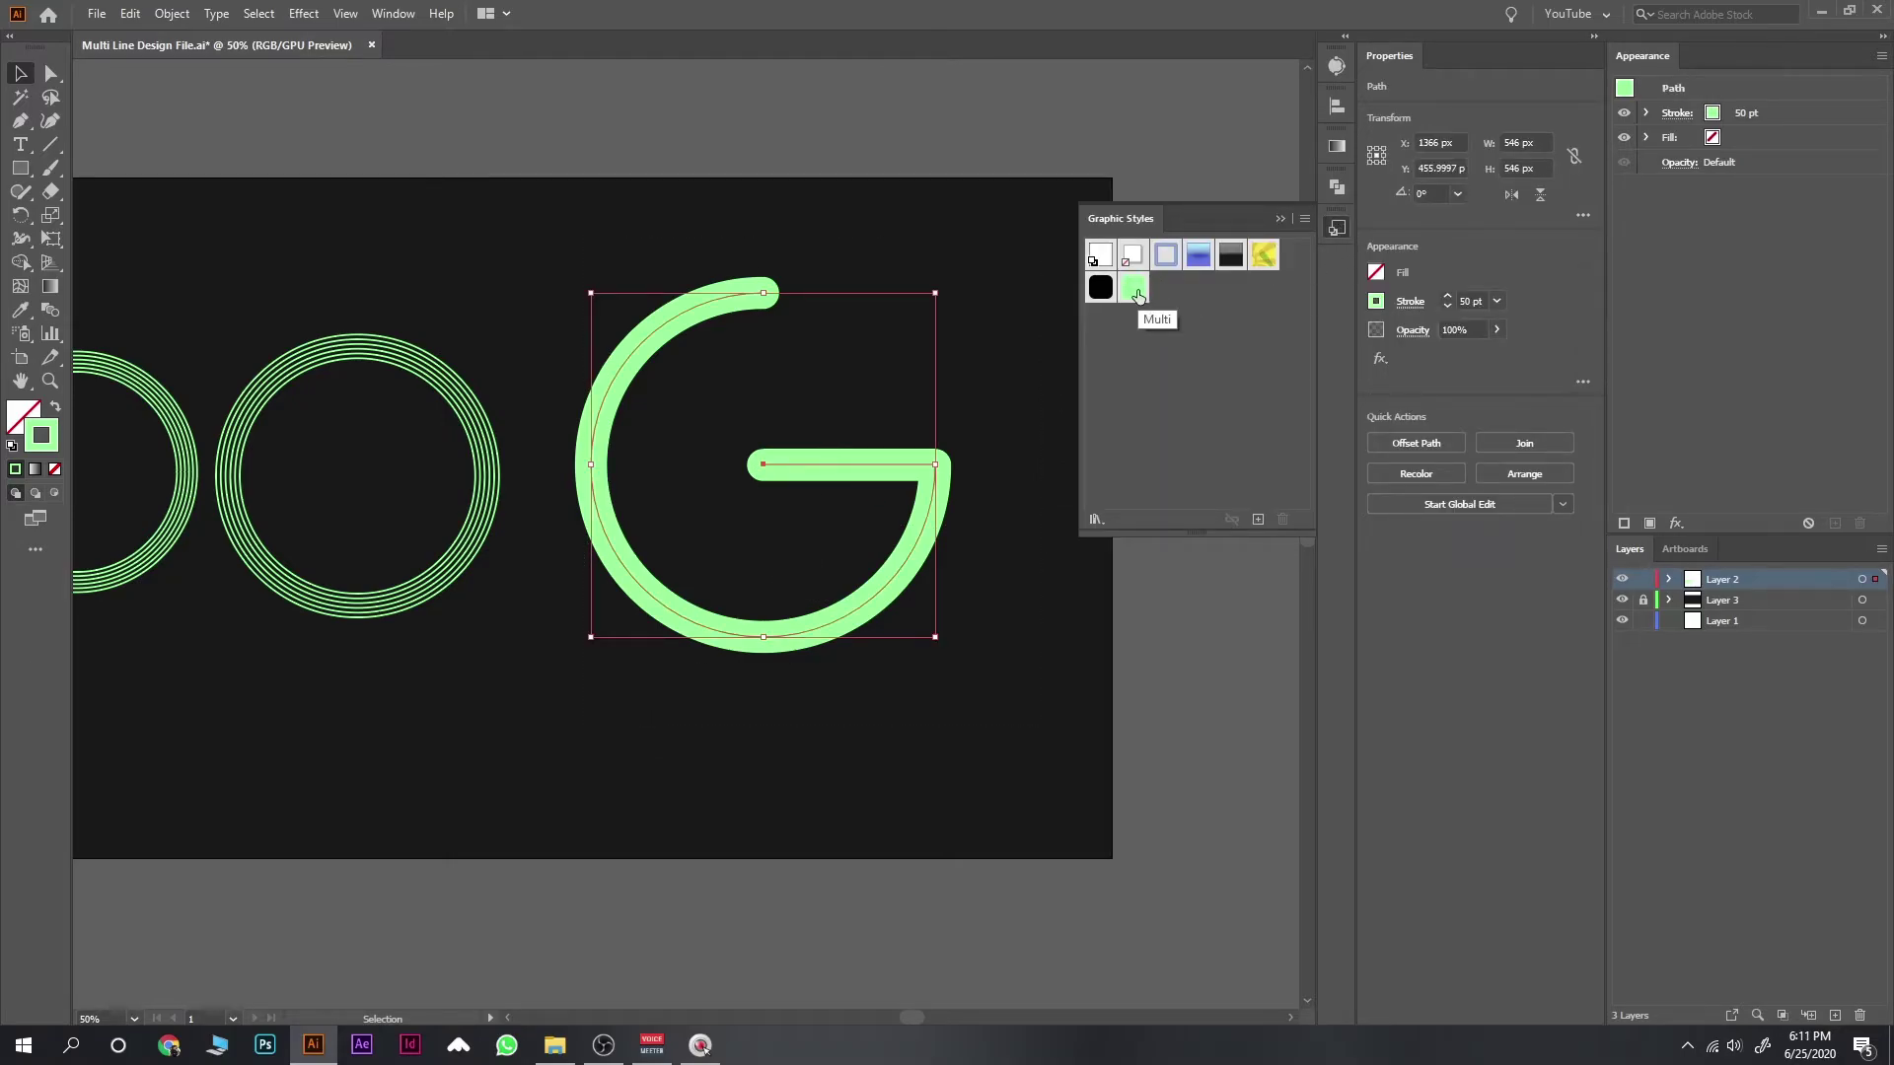
left_click(1136, 292)
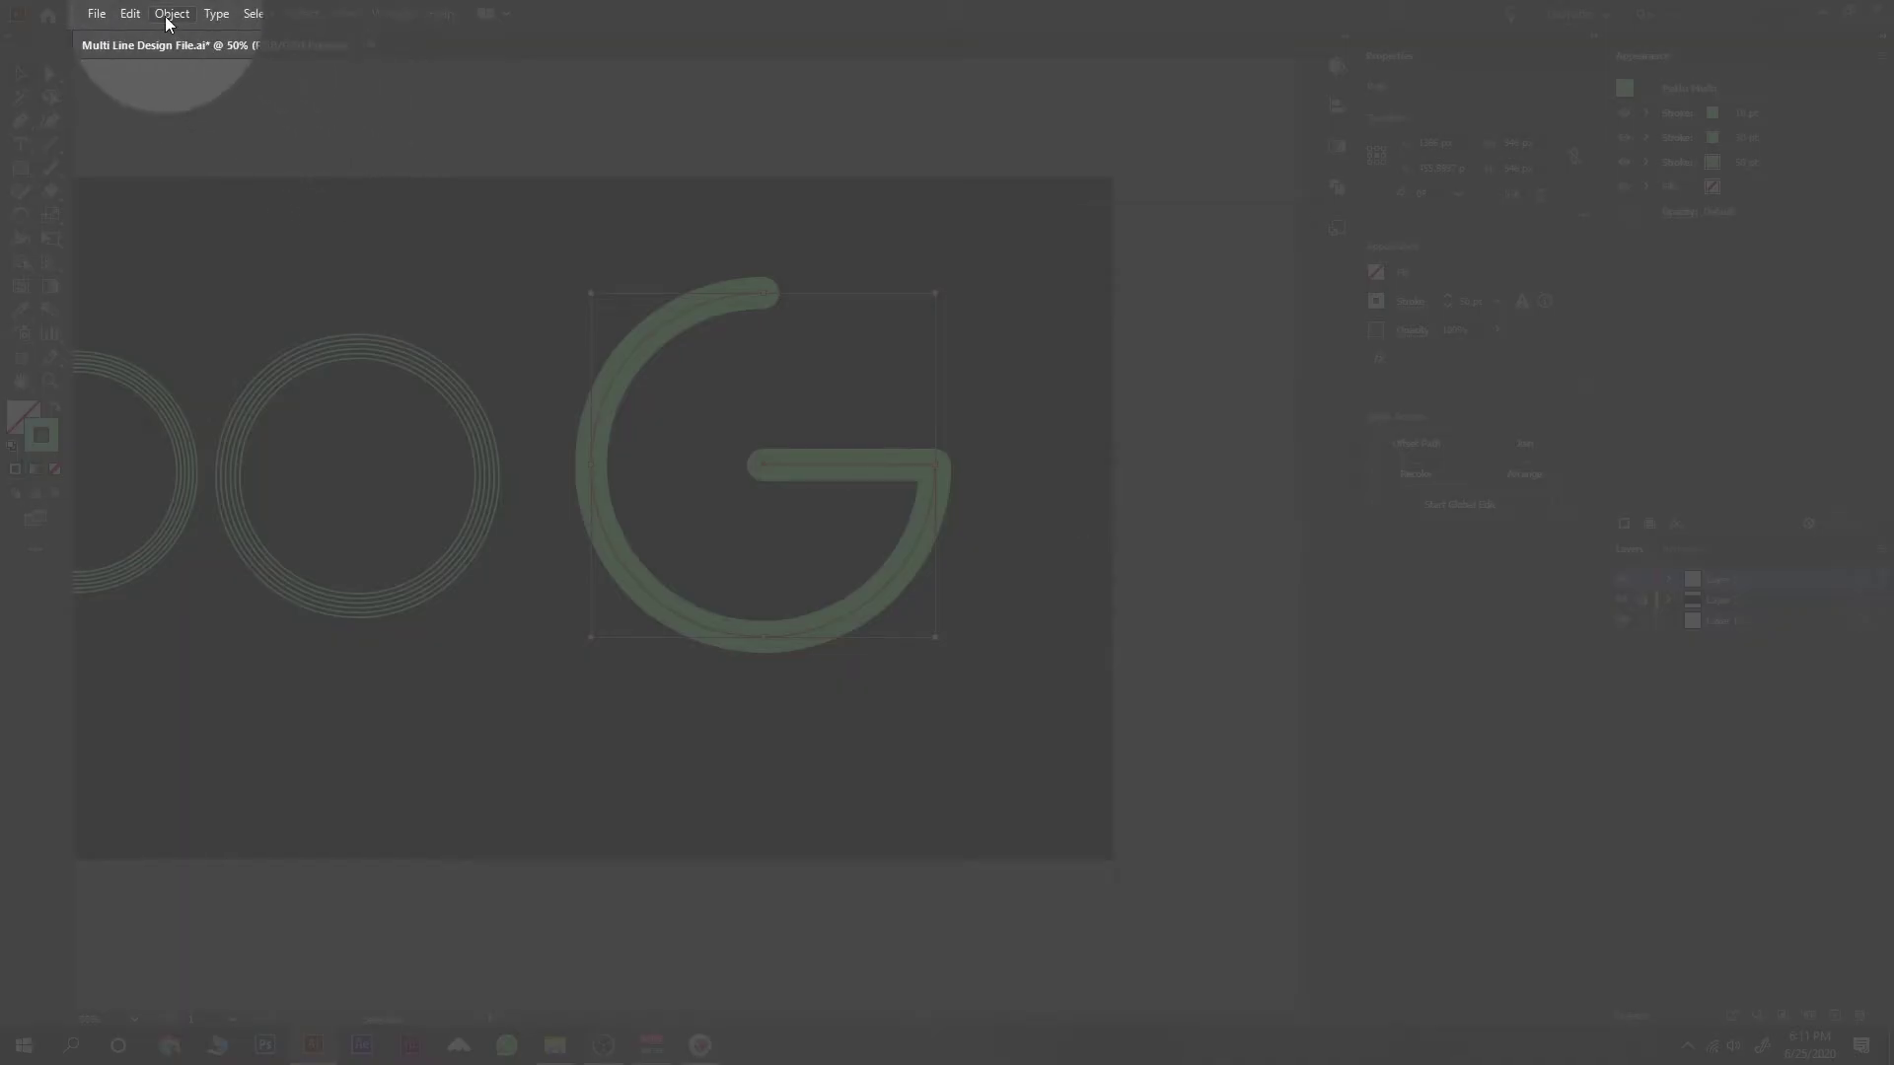
Step: Expand the G's appearance, then expand its strokes into filled shapes
left_click(171, 14)
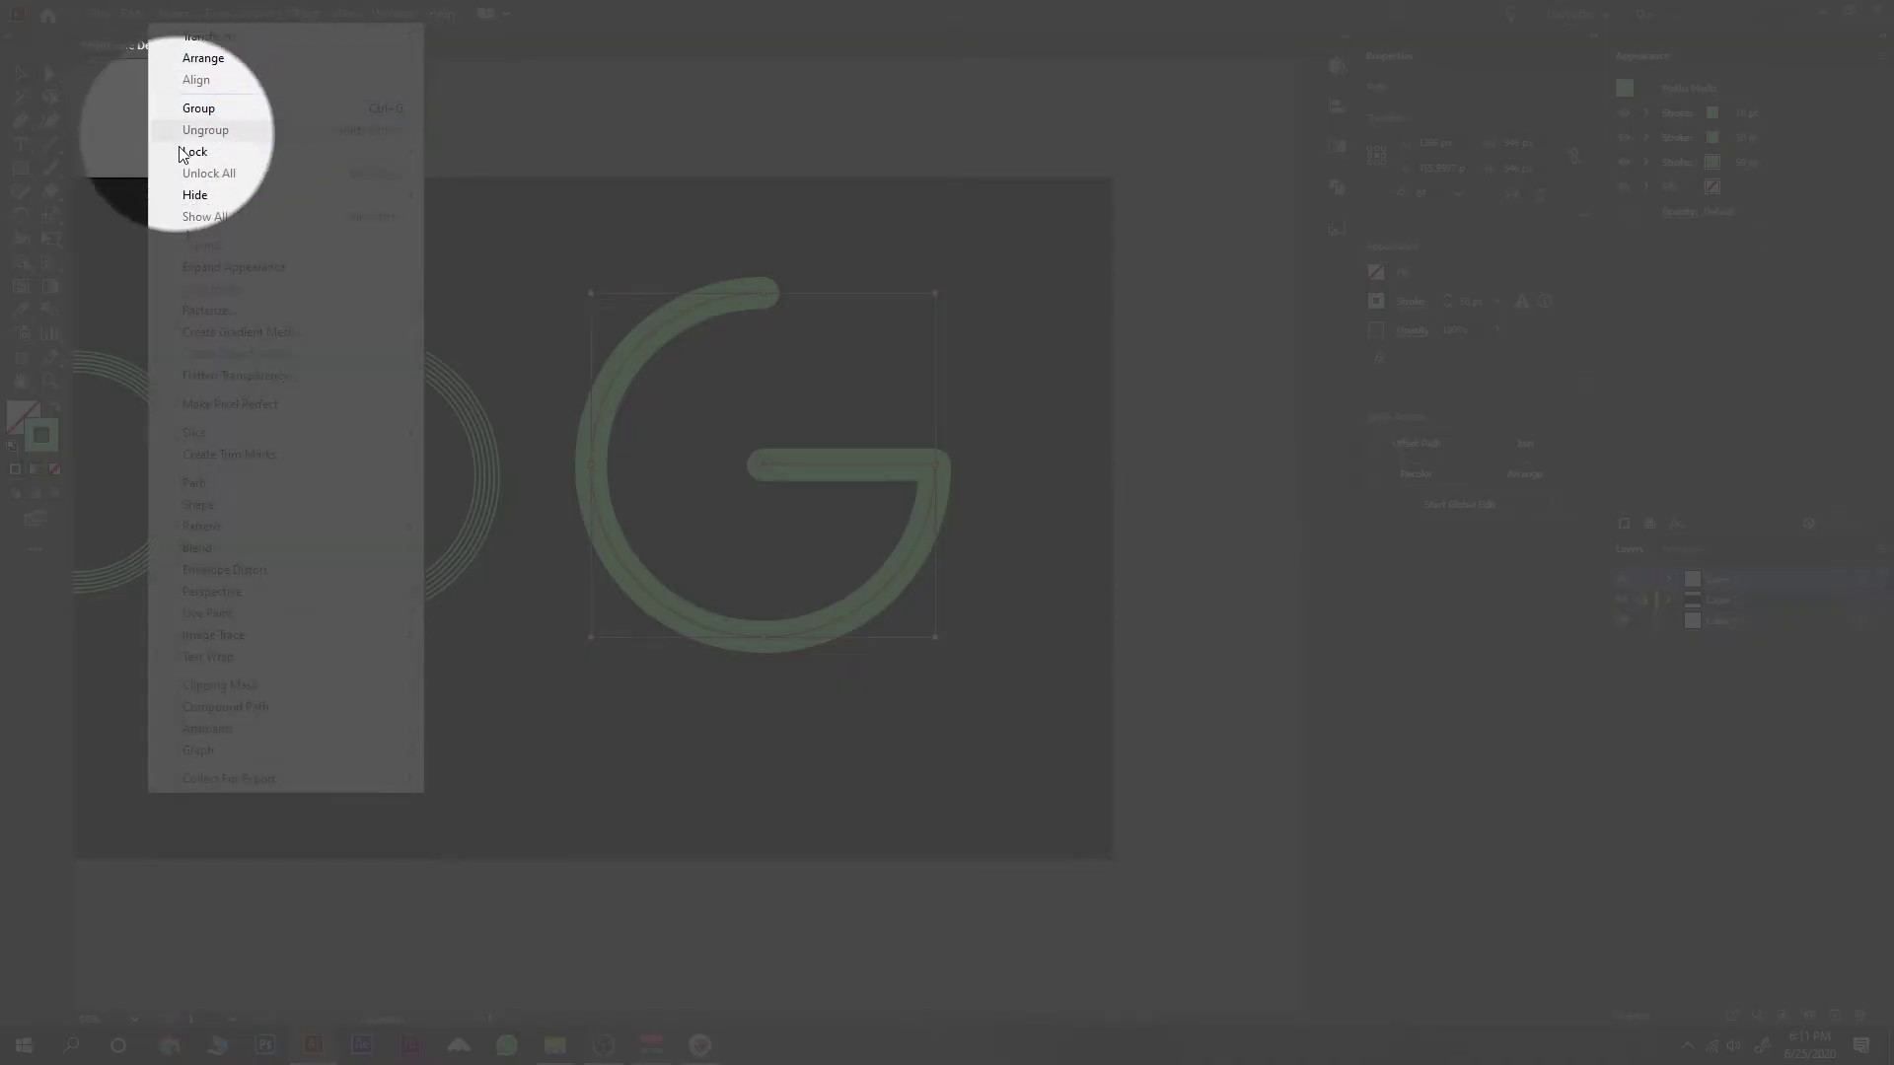
left_click(221, 267)
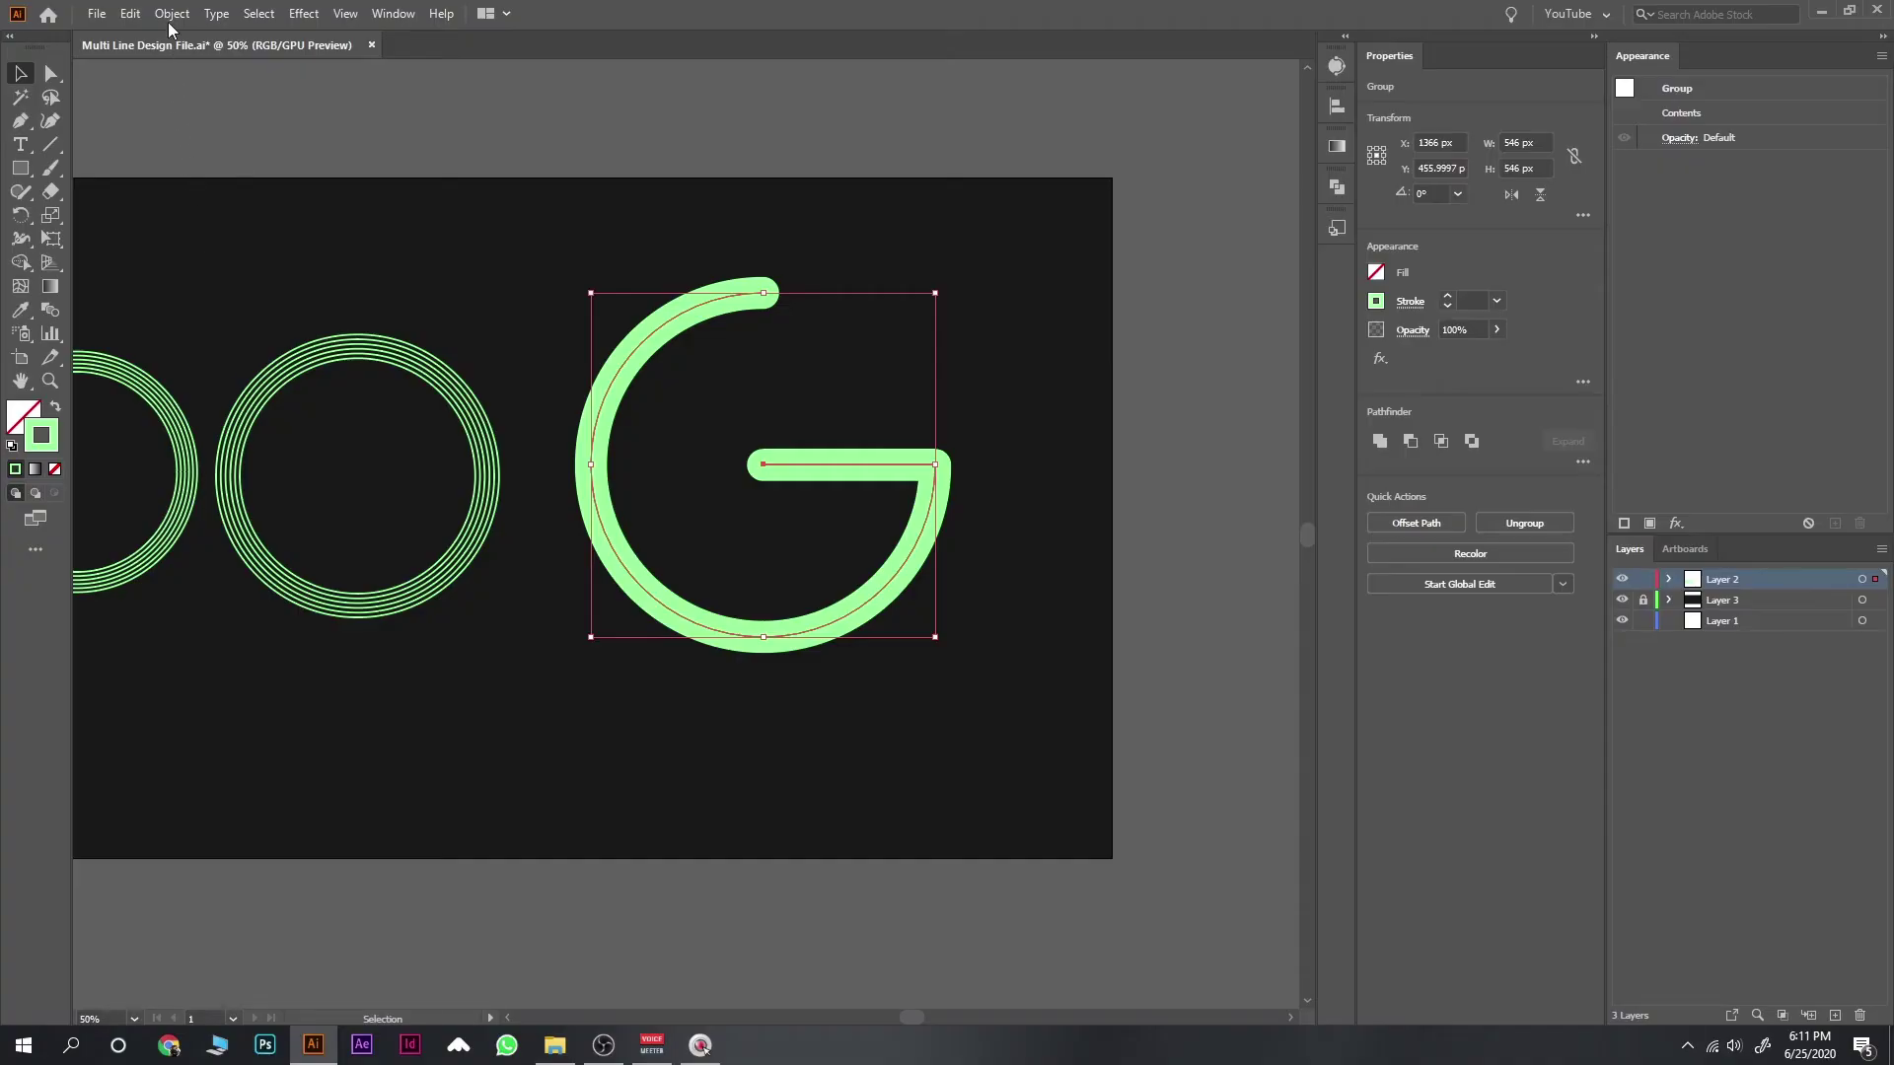
left_click(172, 13)
left_click(226, 251)
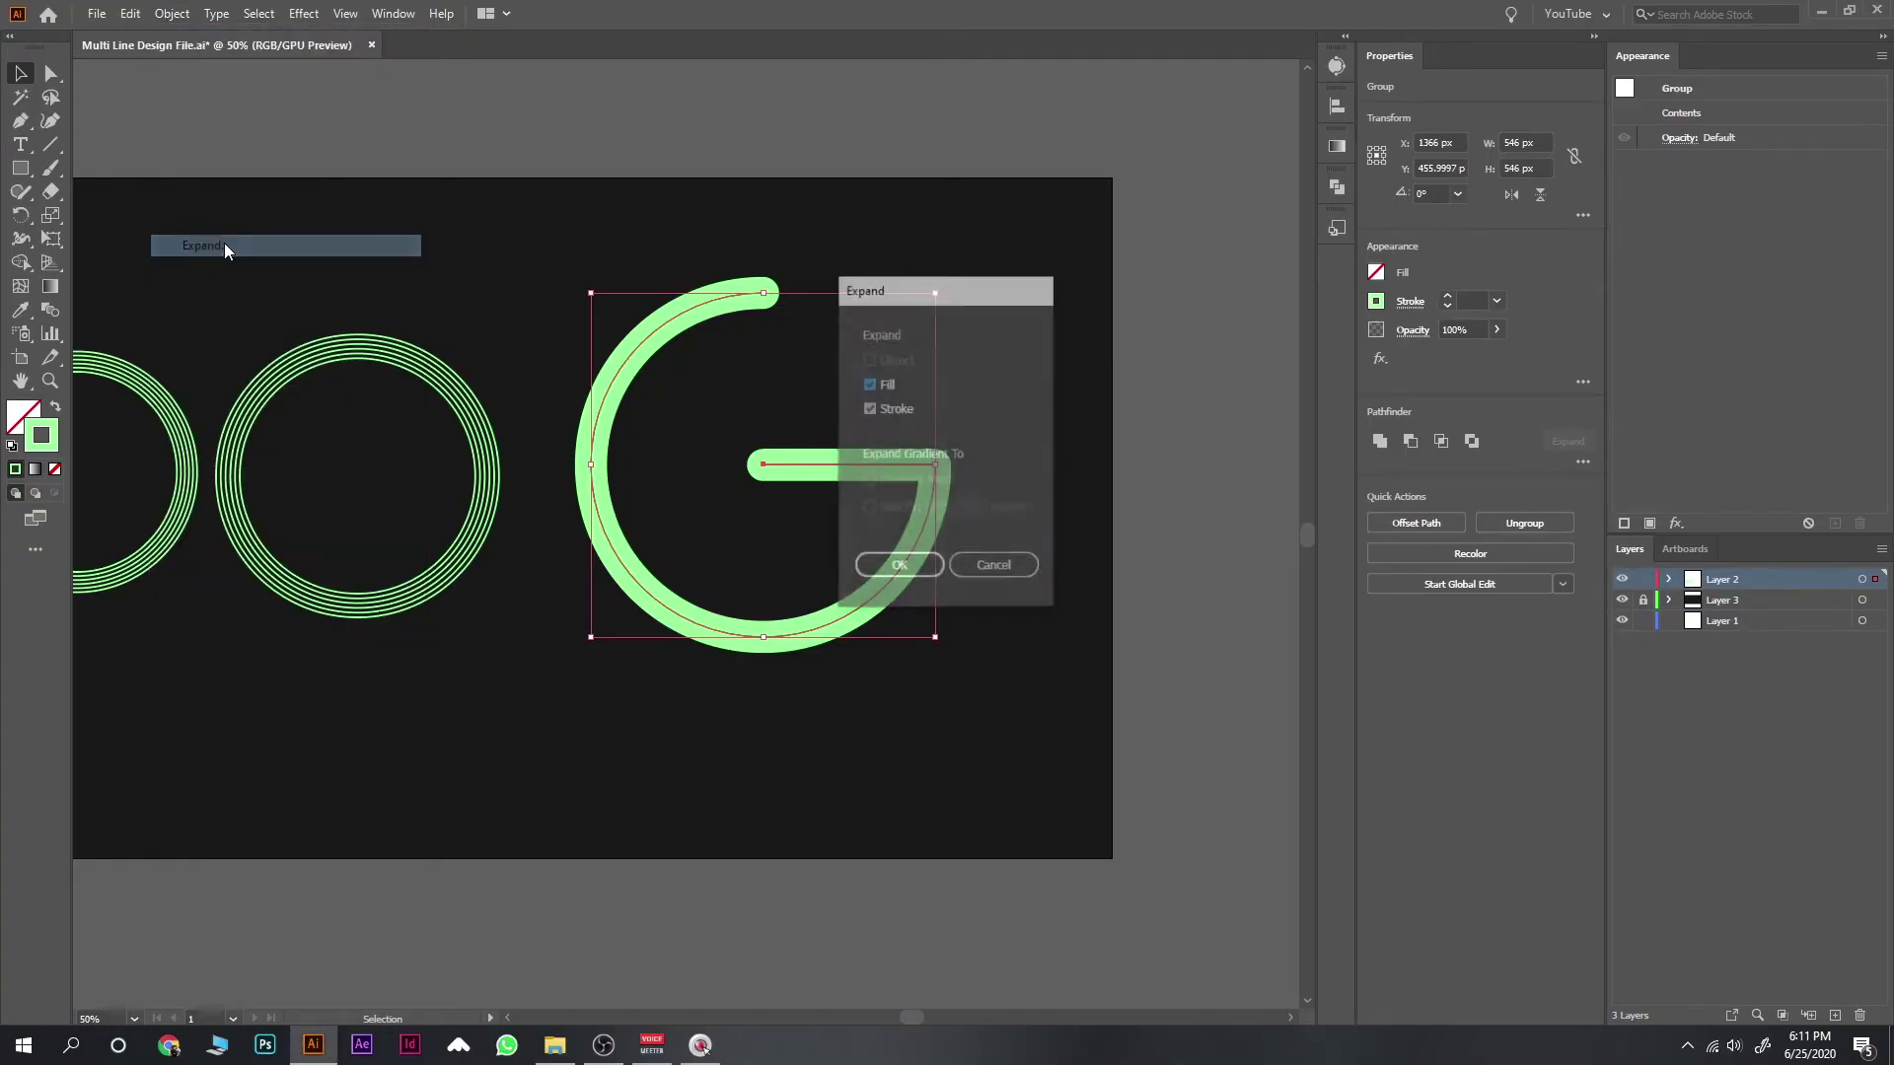
left_click(891, 564)
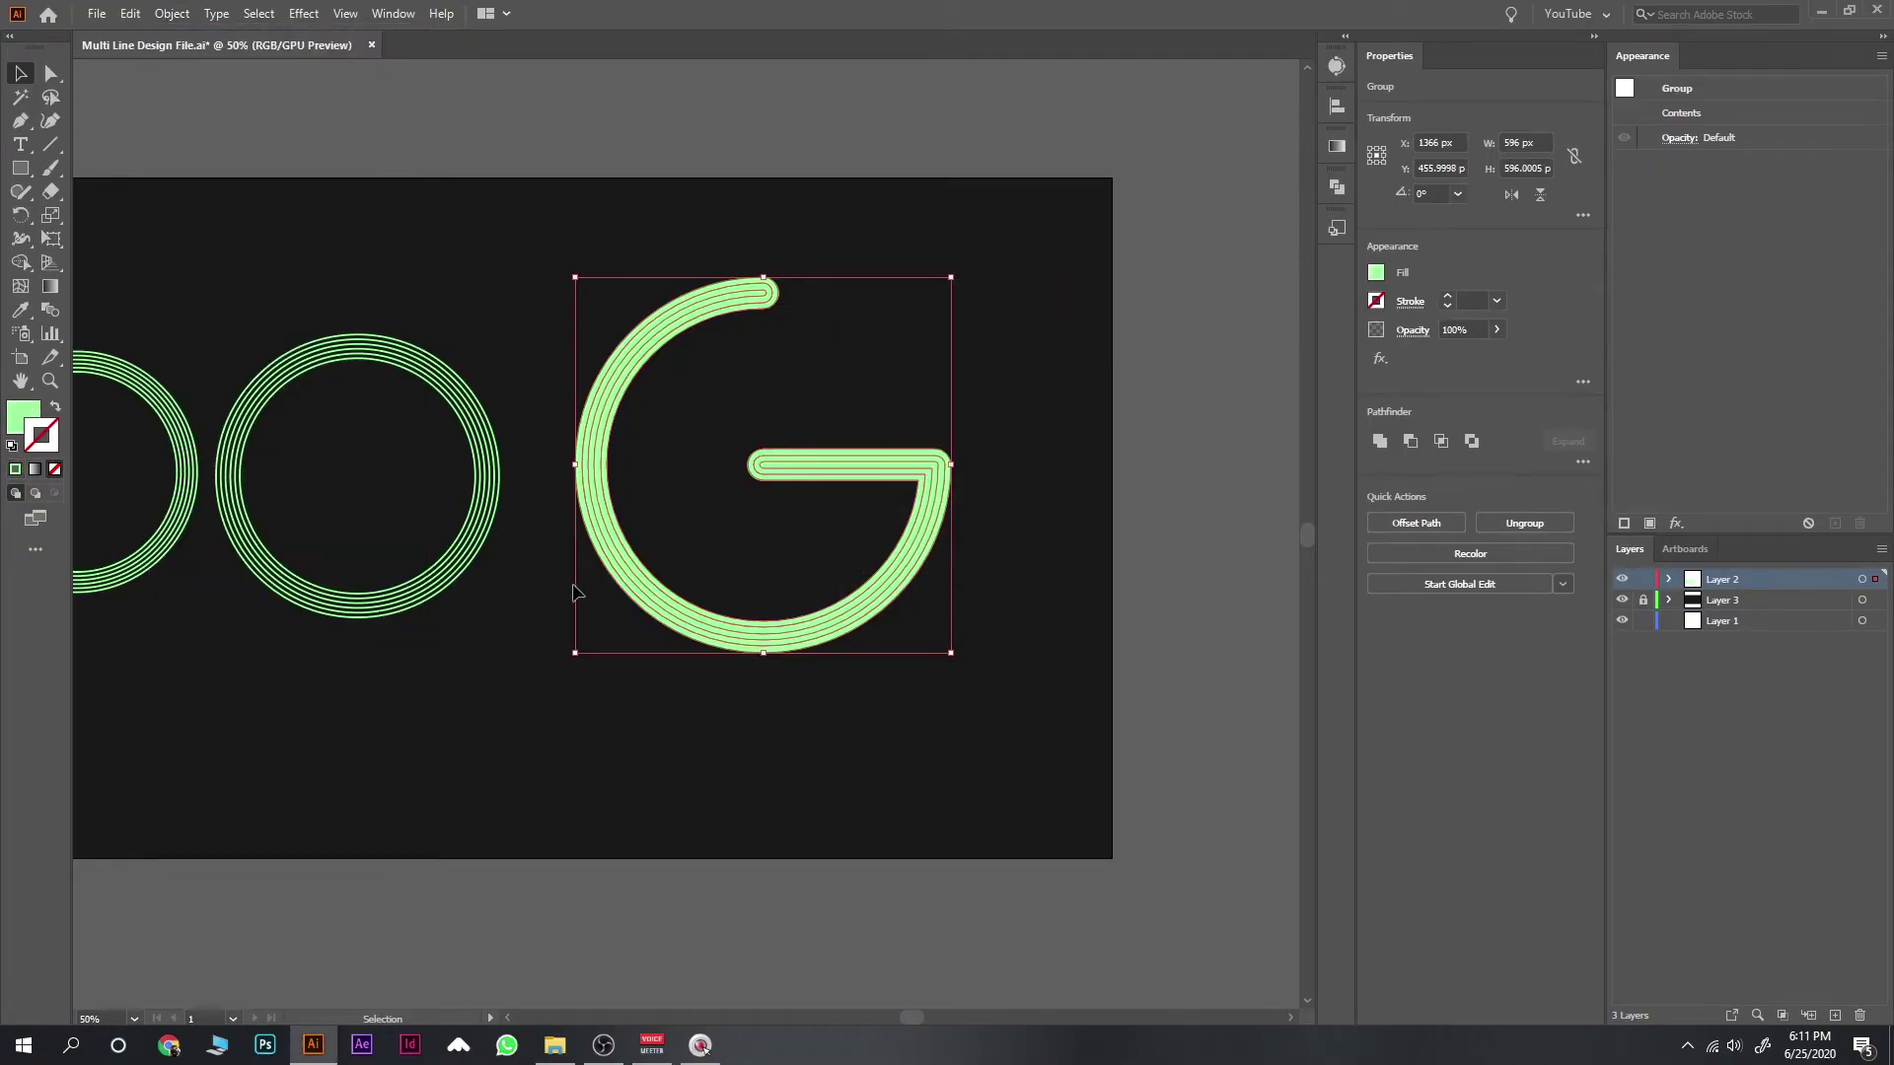
Step: Apply Pathfinder Outline to the G and set its stroke to 2 pt
left_click(1343, 190)
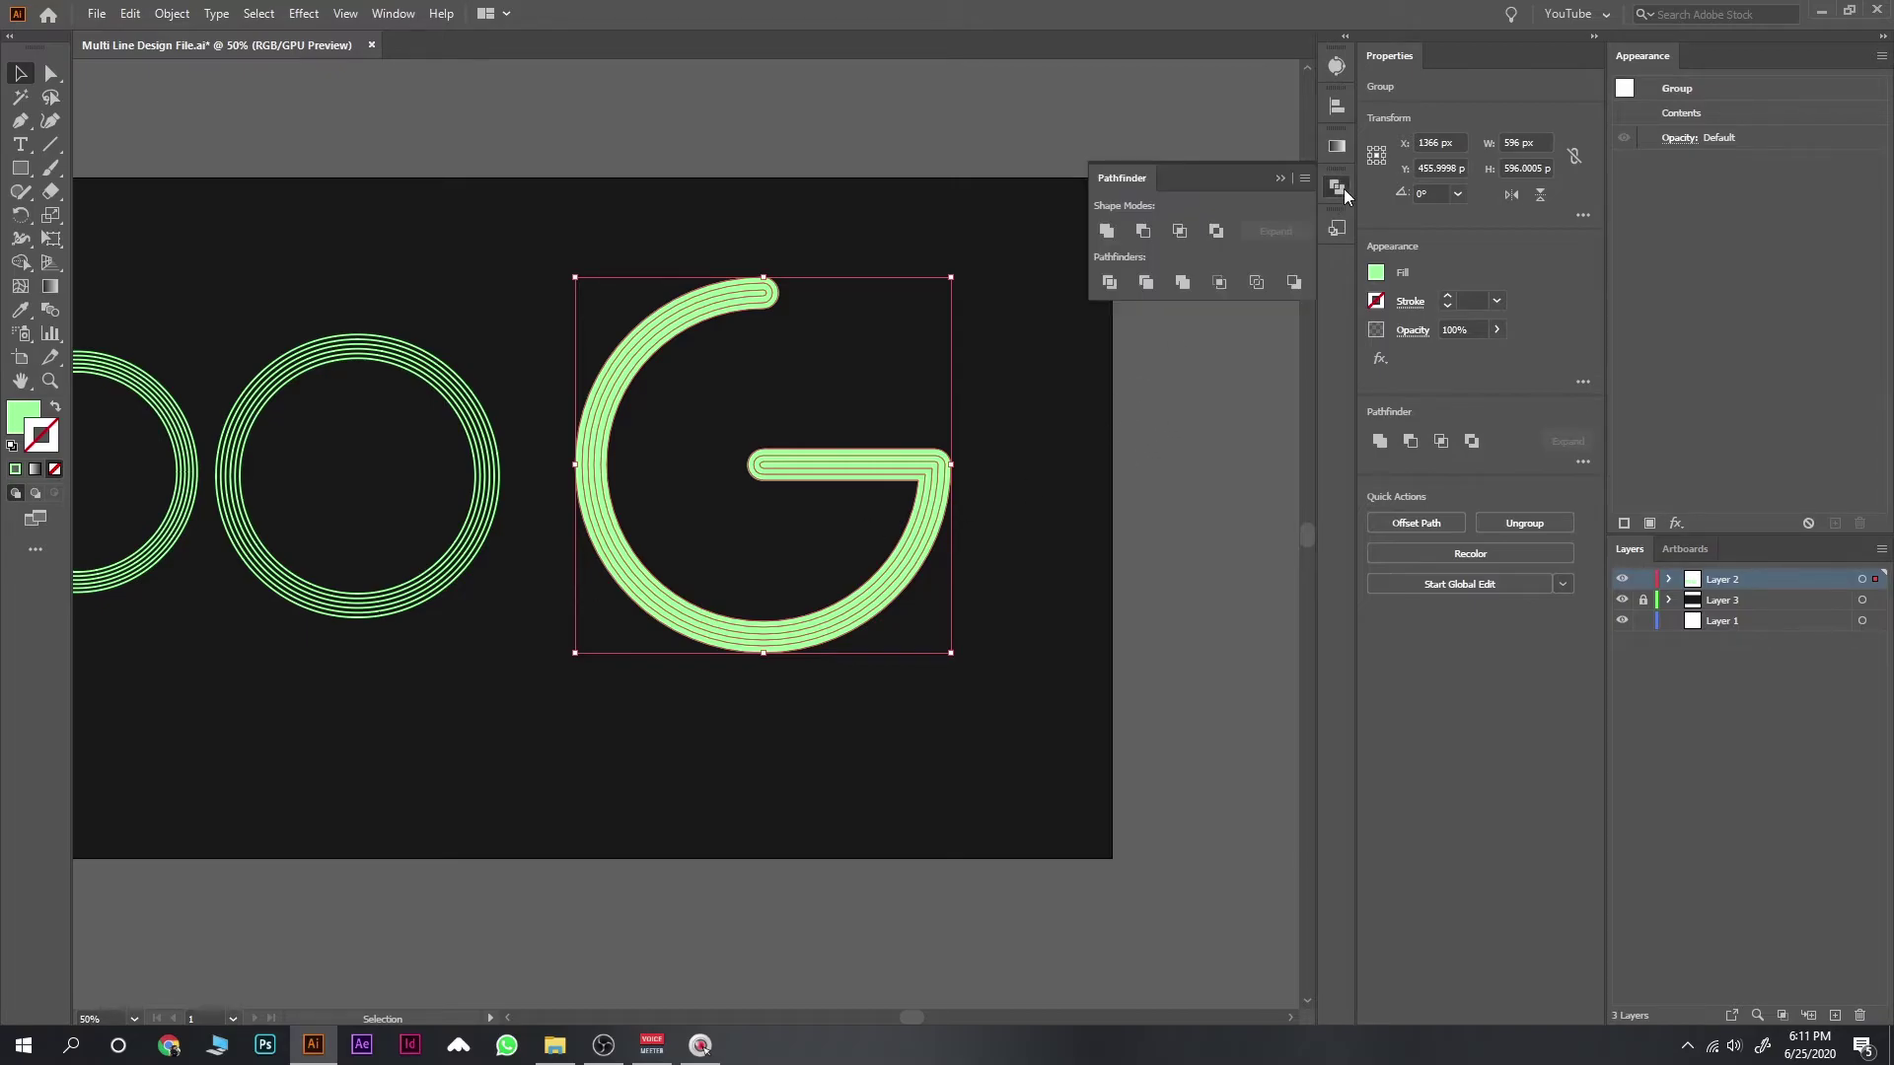
left_click(1258, 284)
left_click(1451, 300)
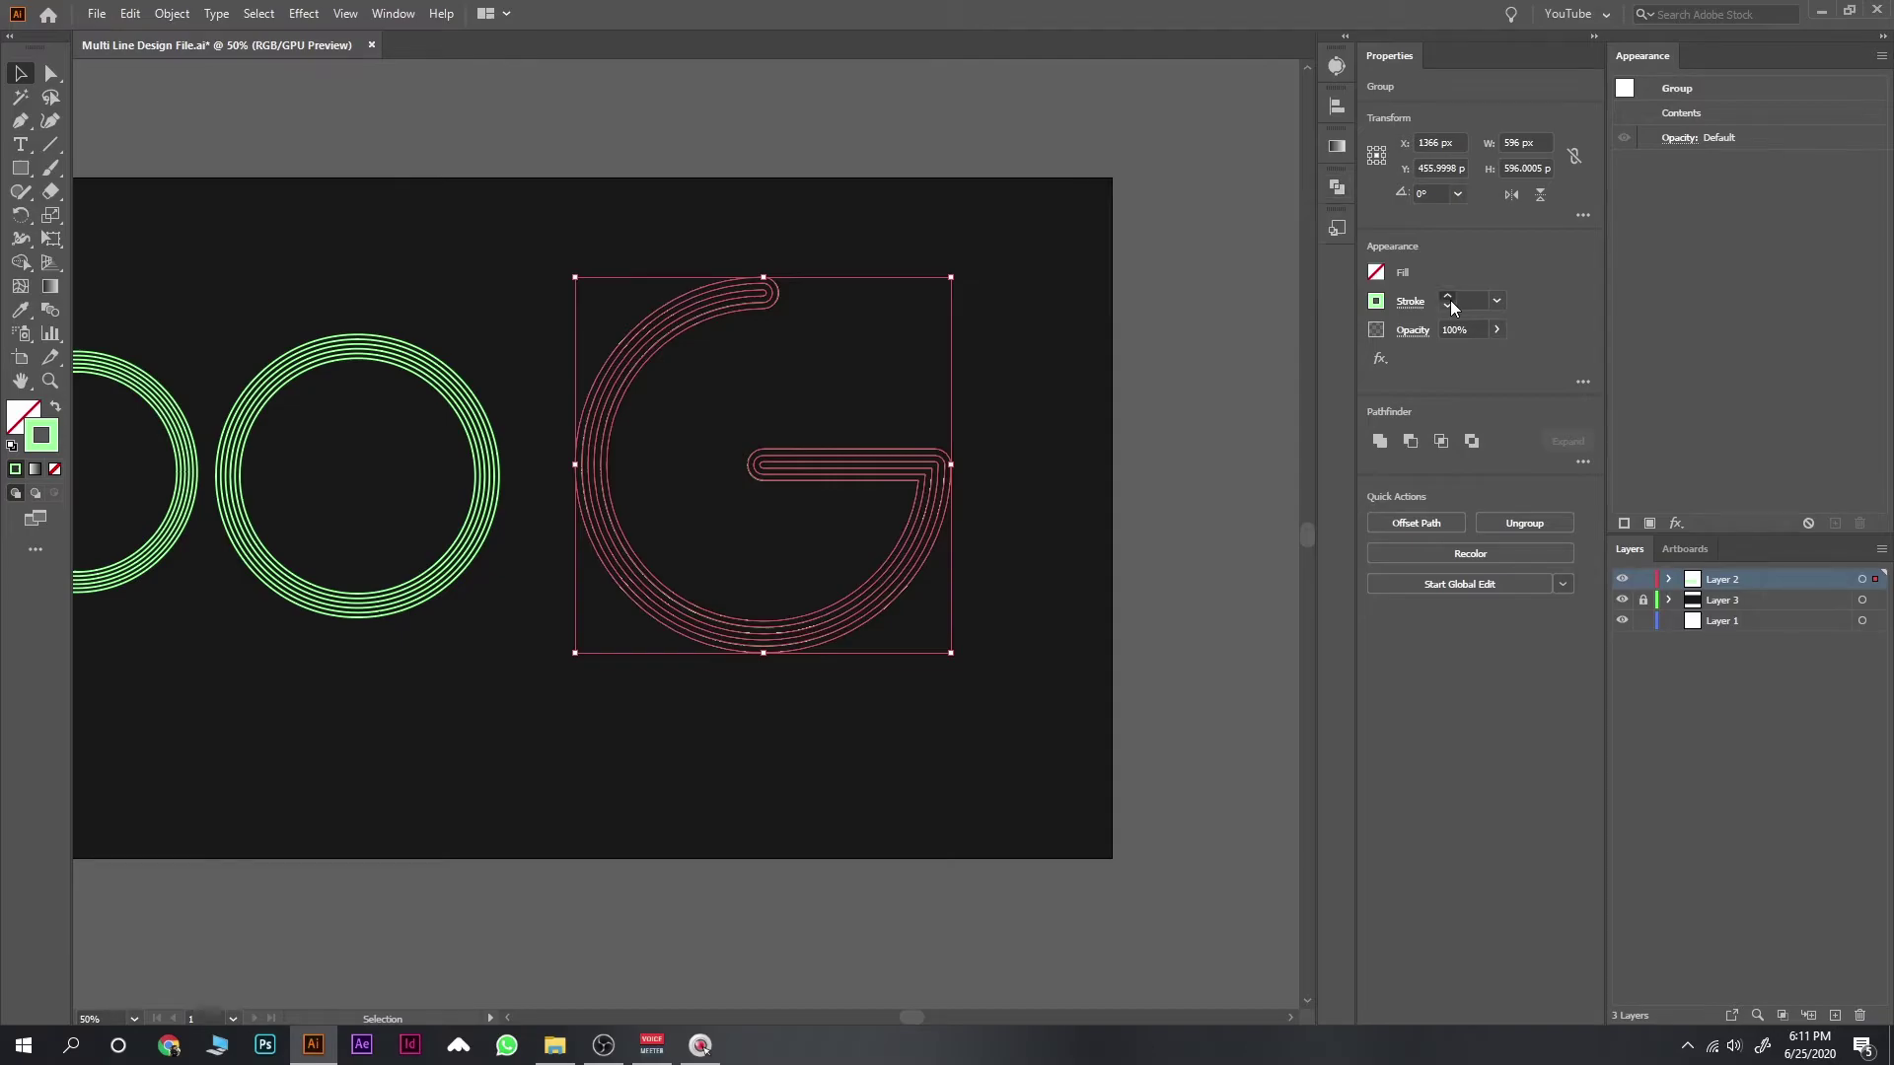
left_click(1448, 297)
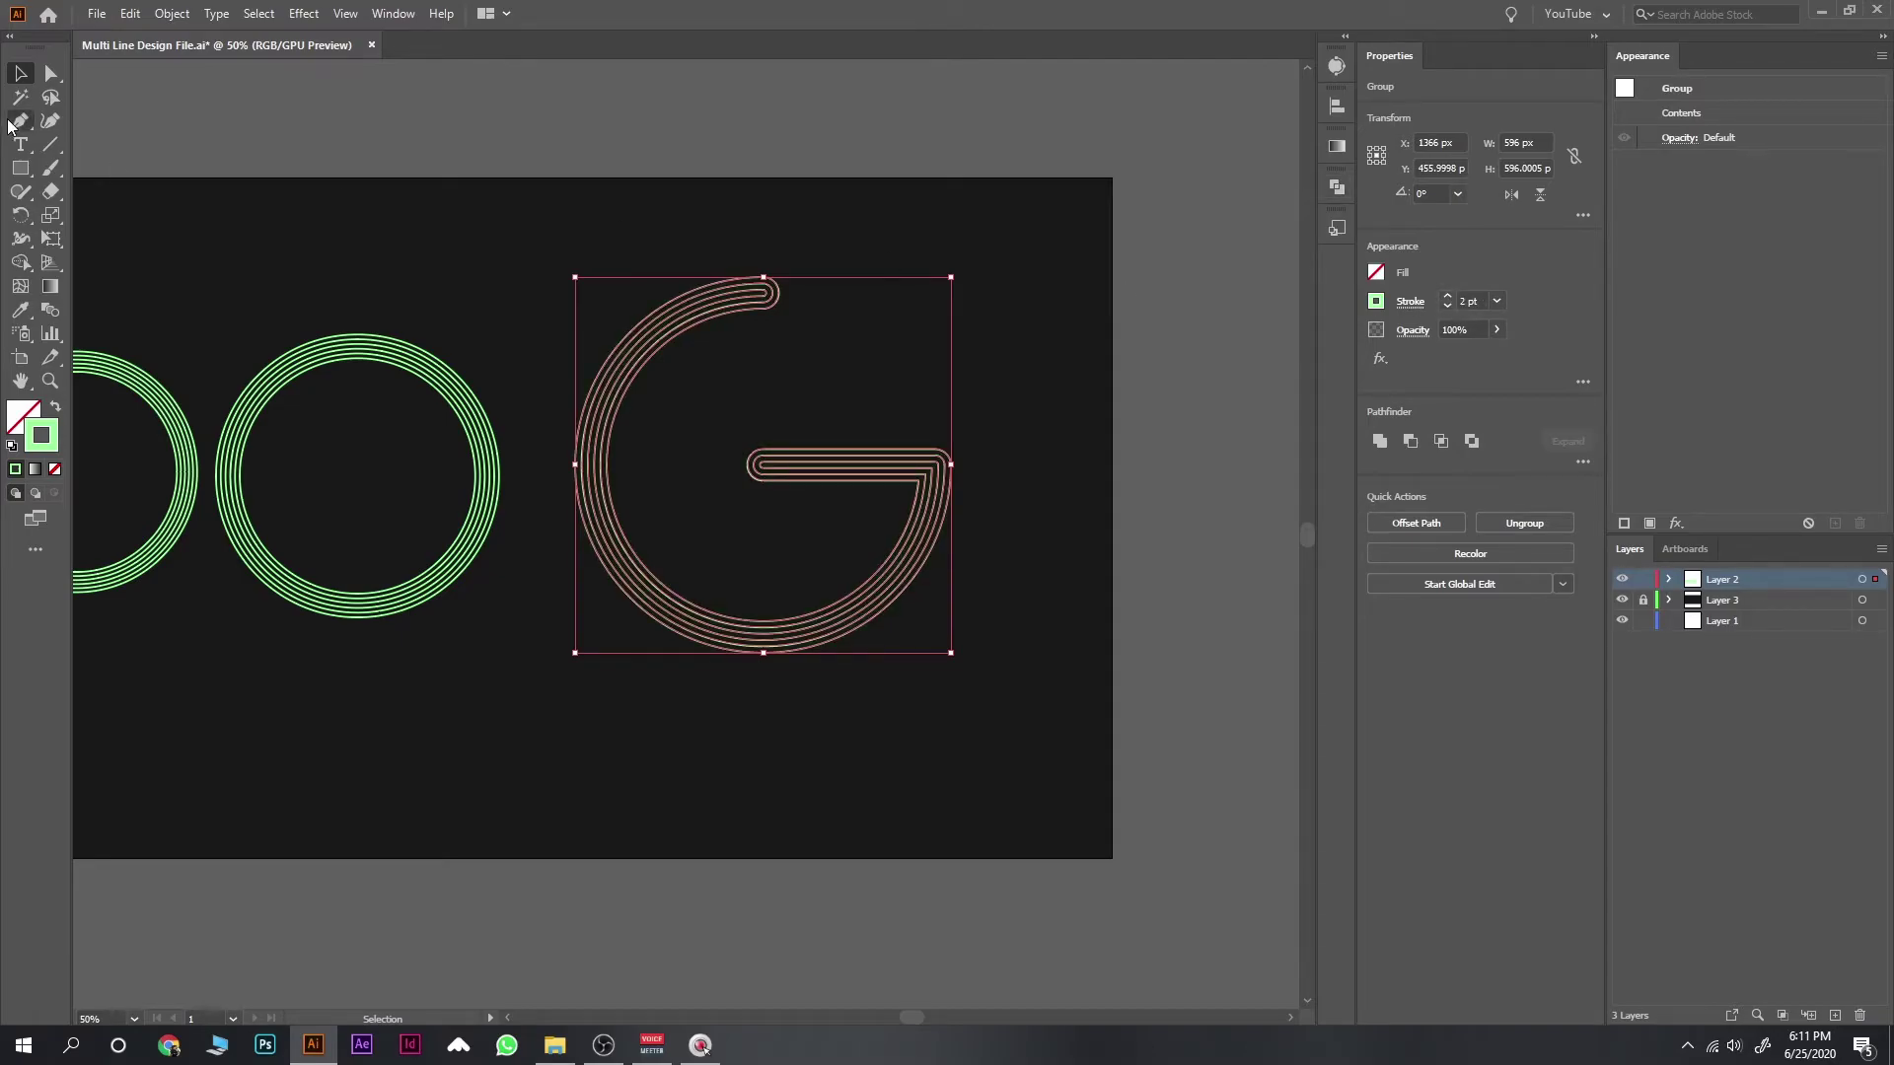
left_click(123, 159)
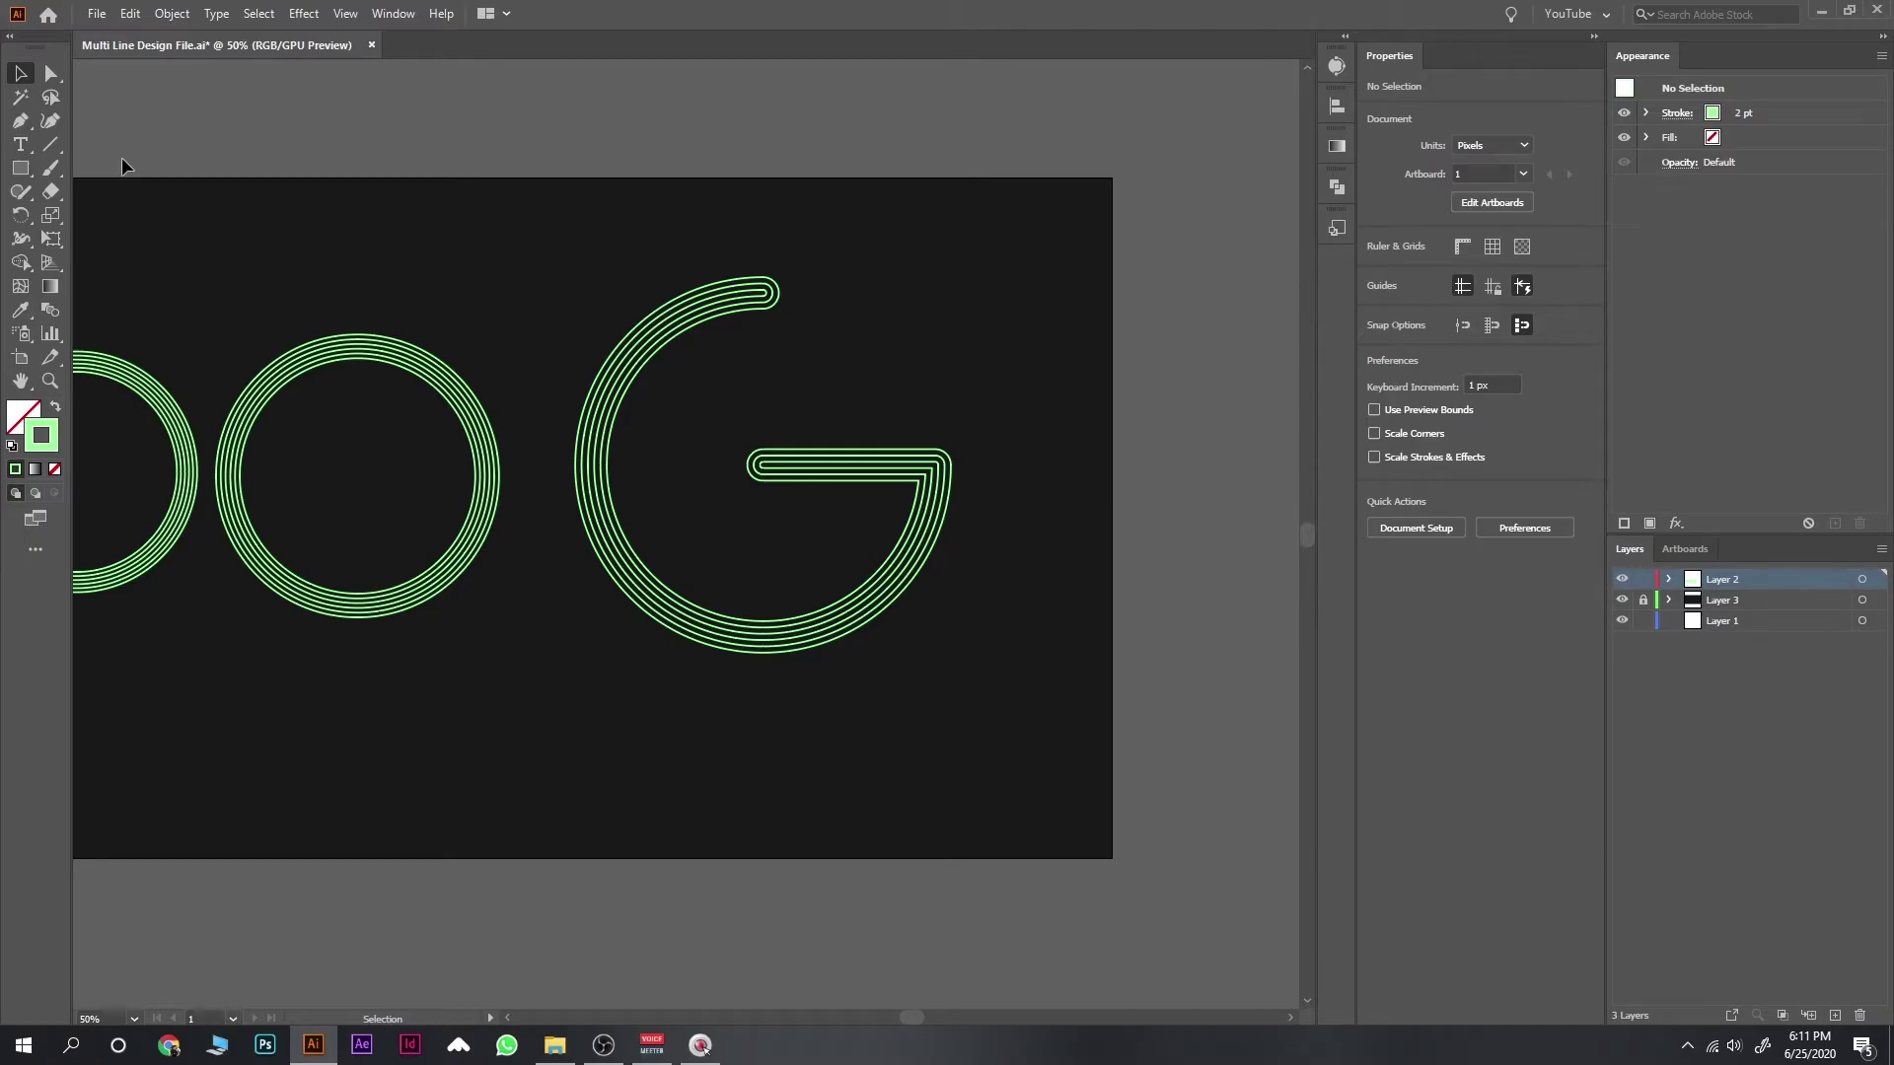
key("ctrl+minus")
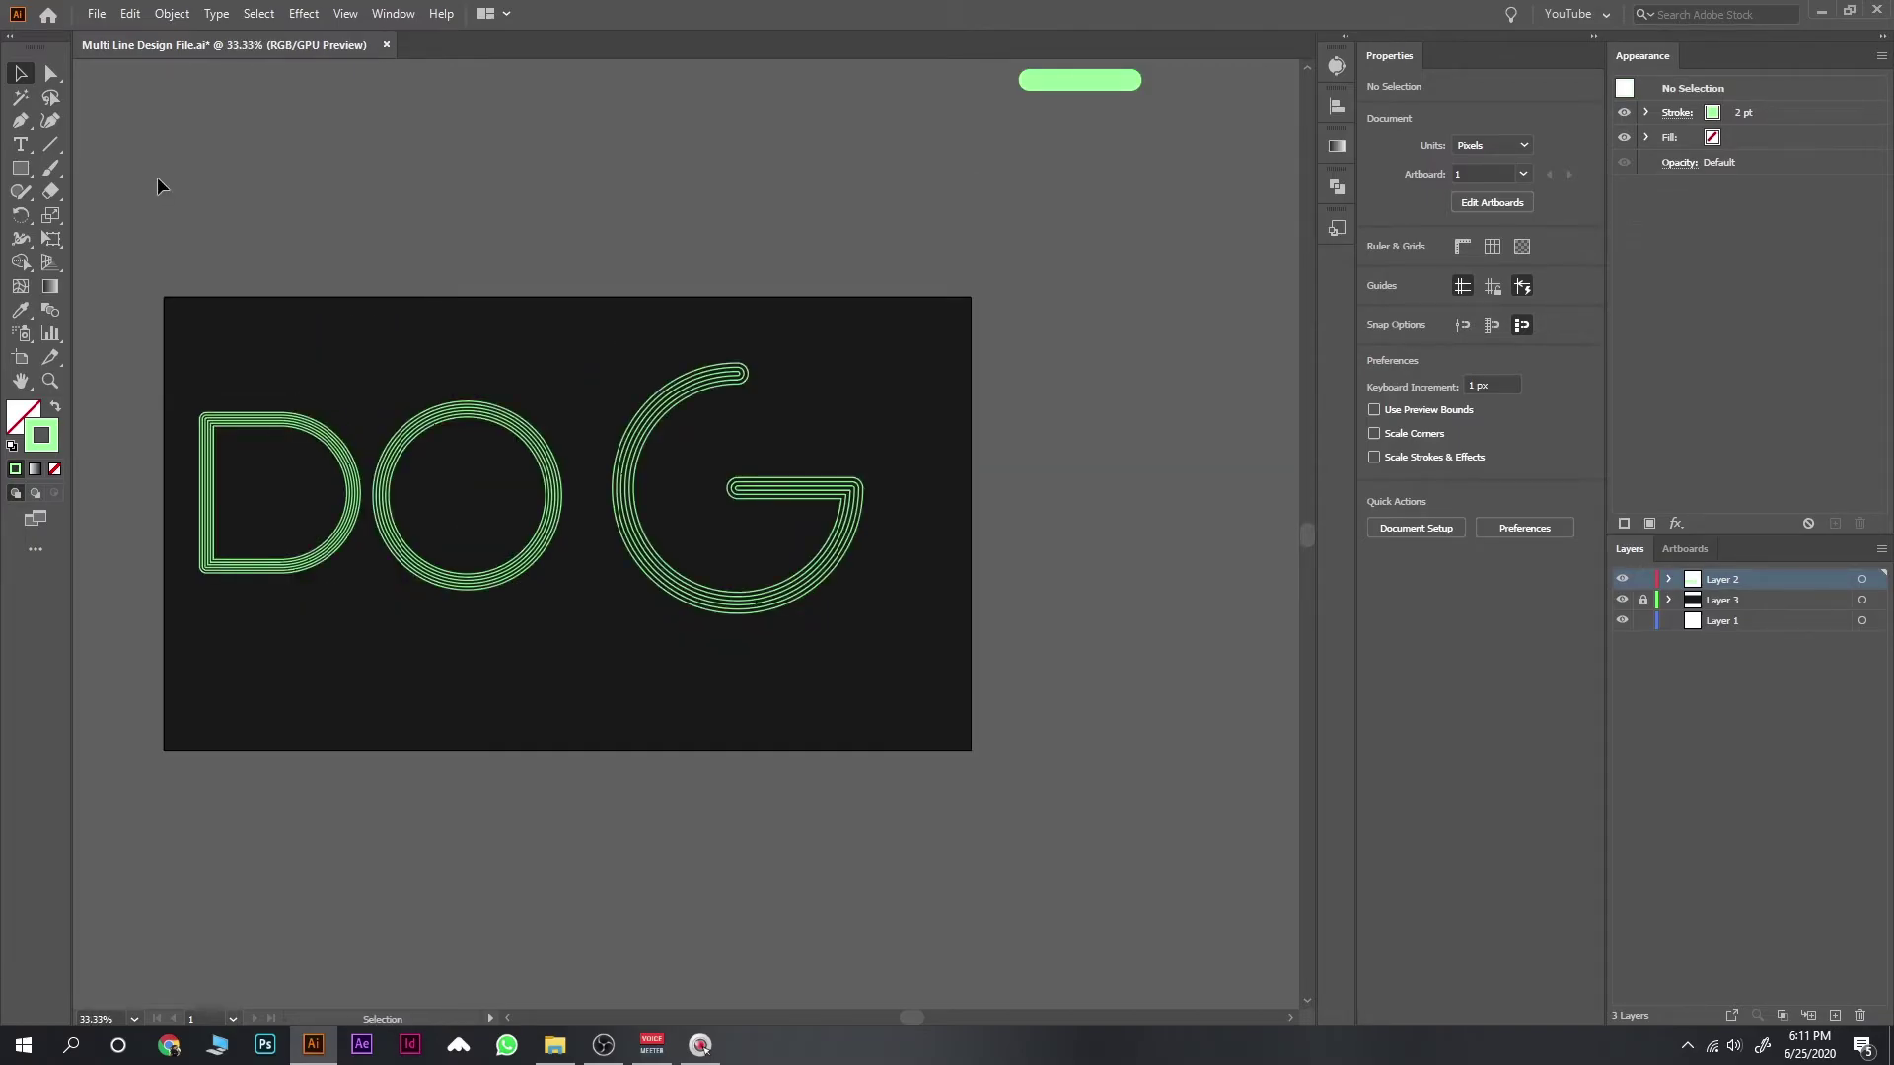
key("ctrl+plus")
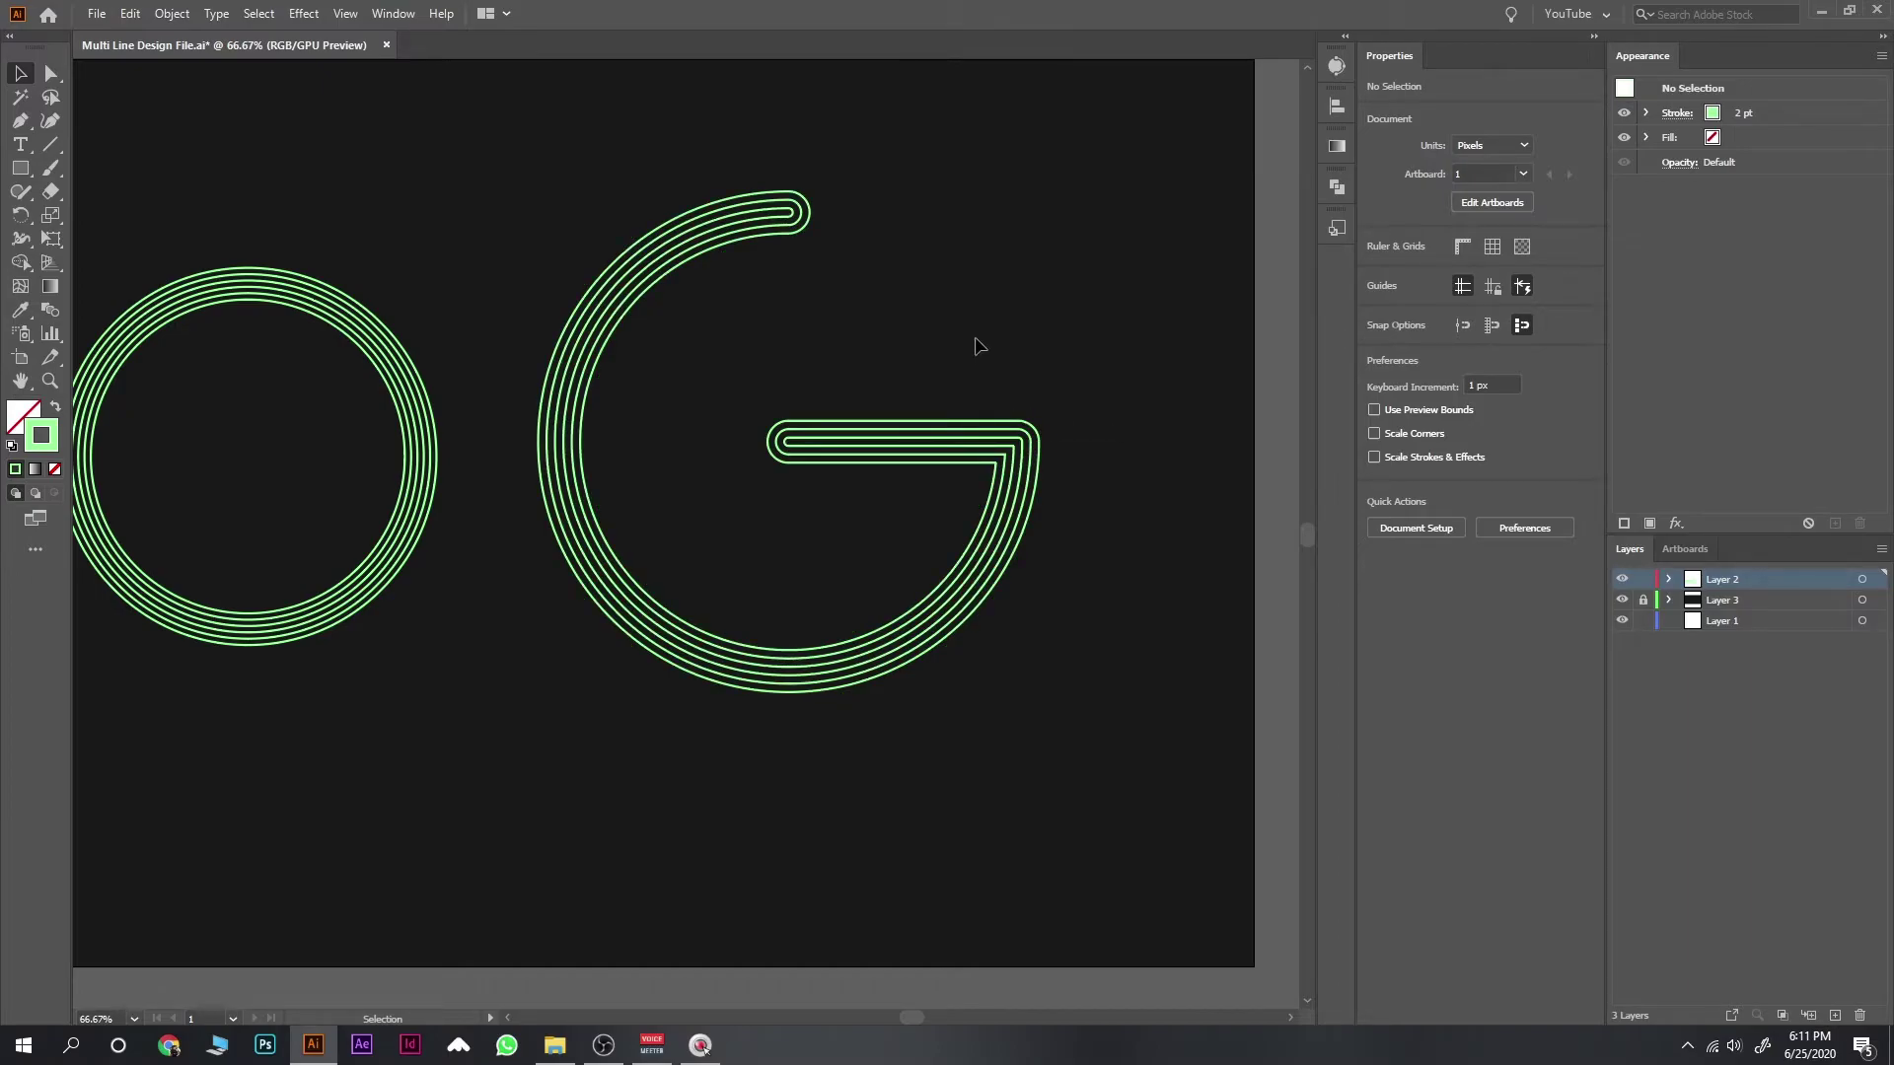
key("ctrl+minus")
key("ctrl+minus")
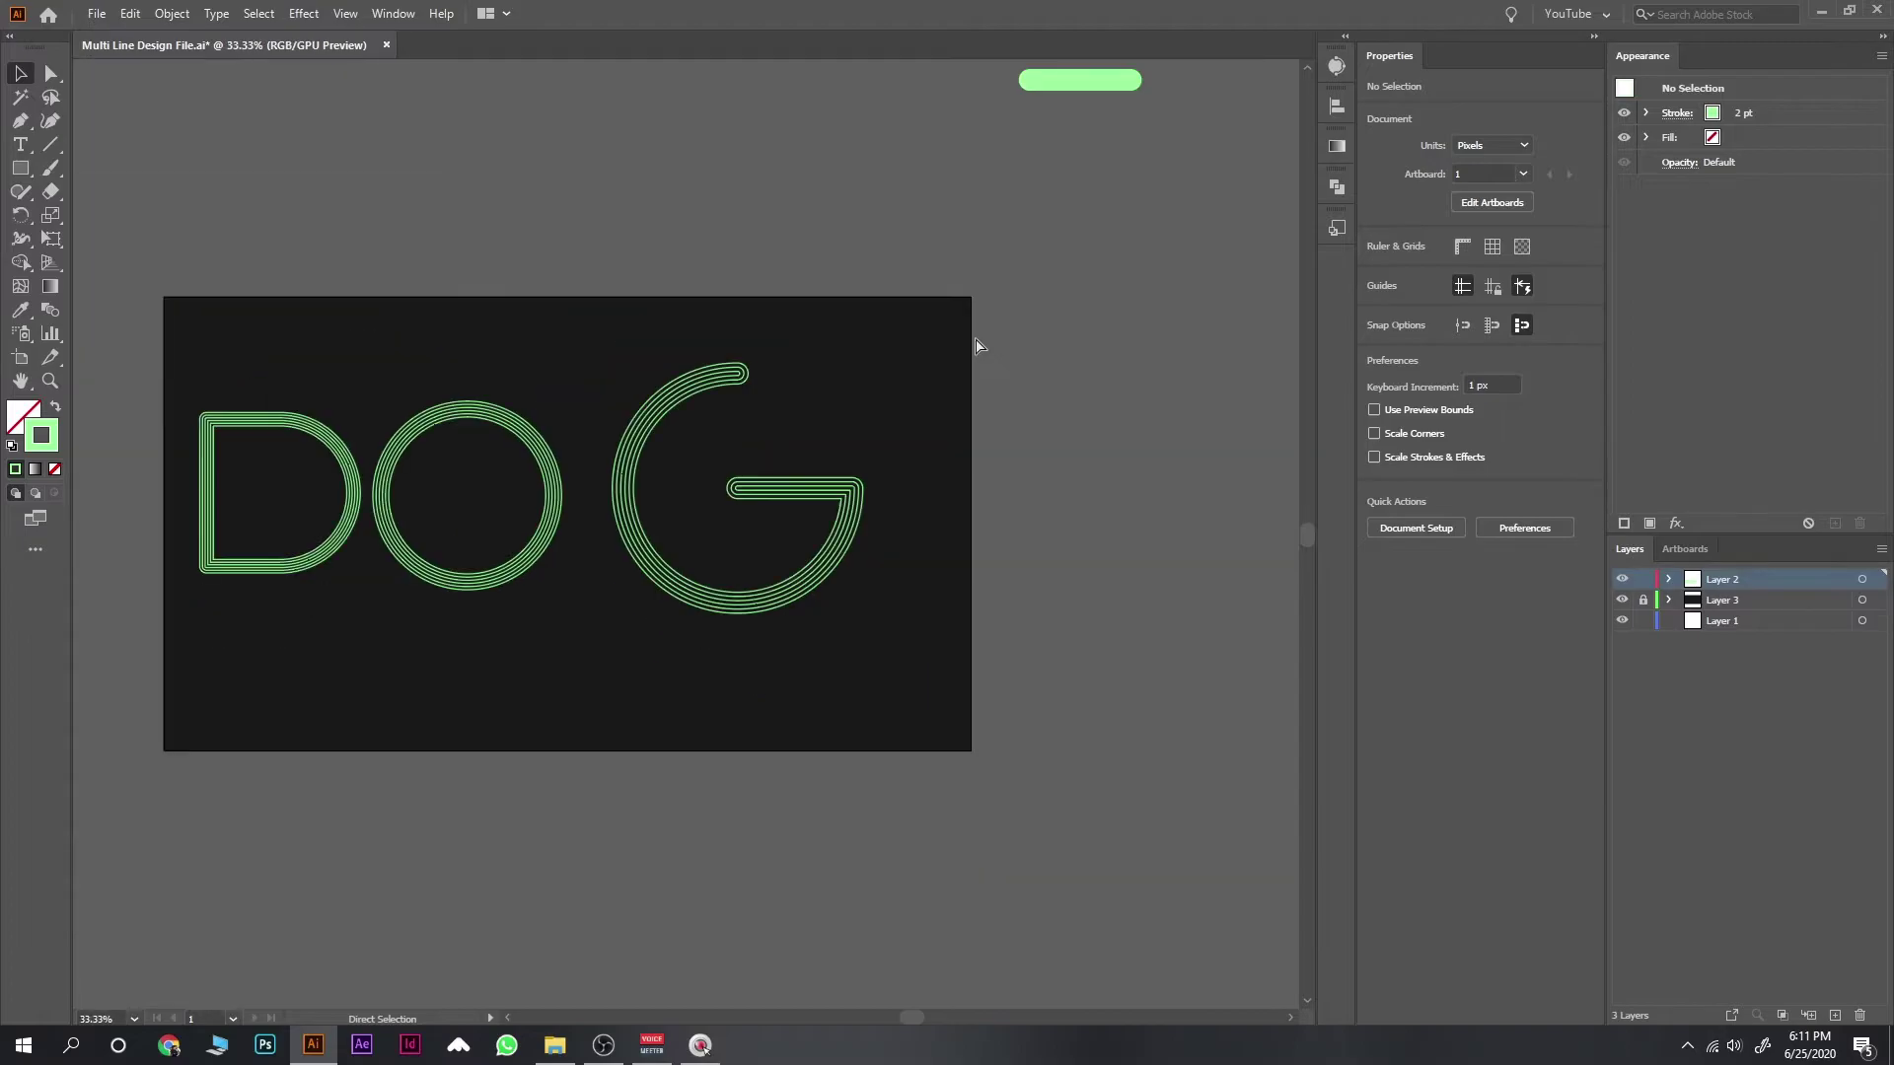
left_click_drag(974, 336, 399, 381)
left_click_drag(396, 483, 715, 425)
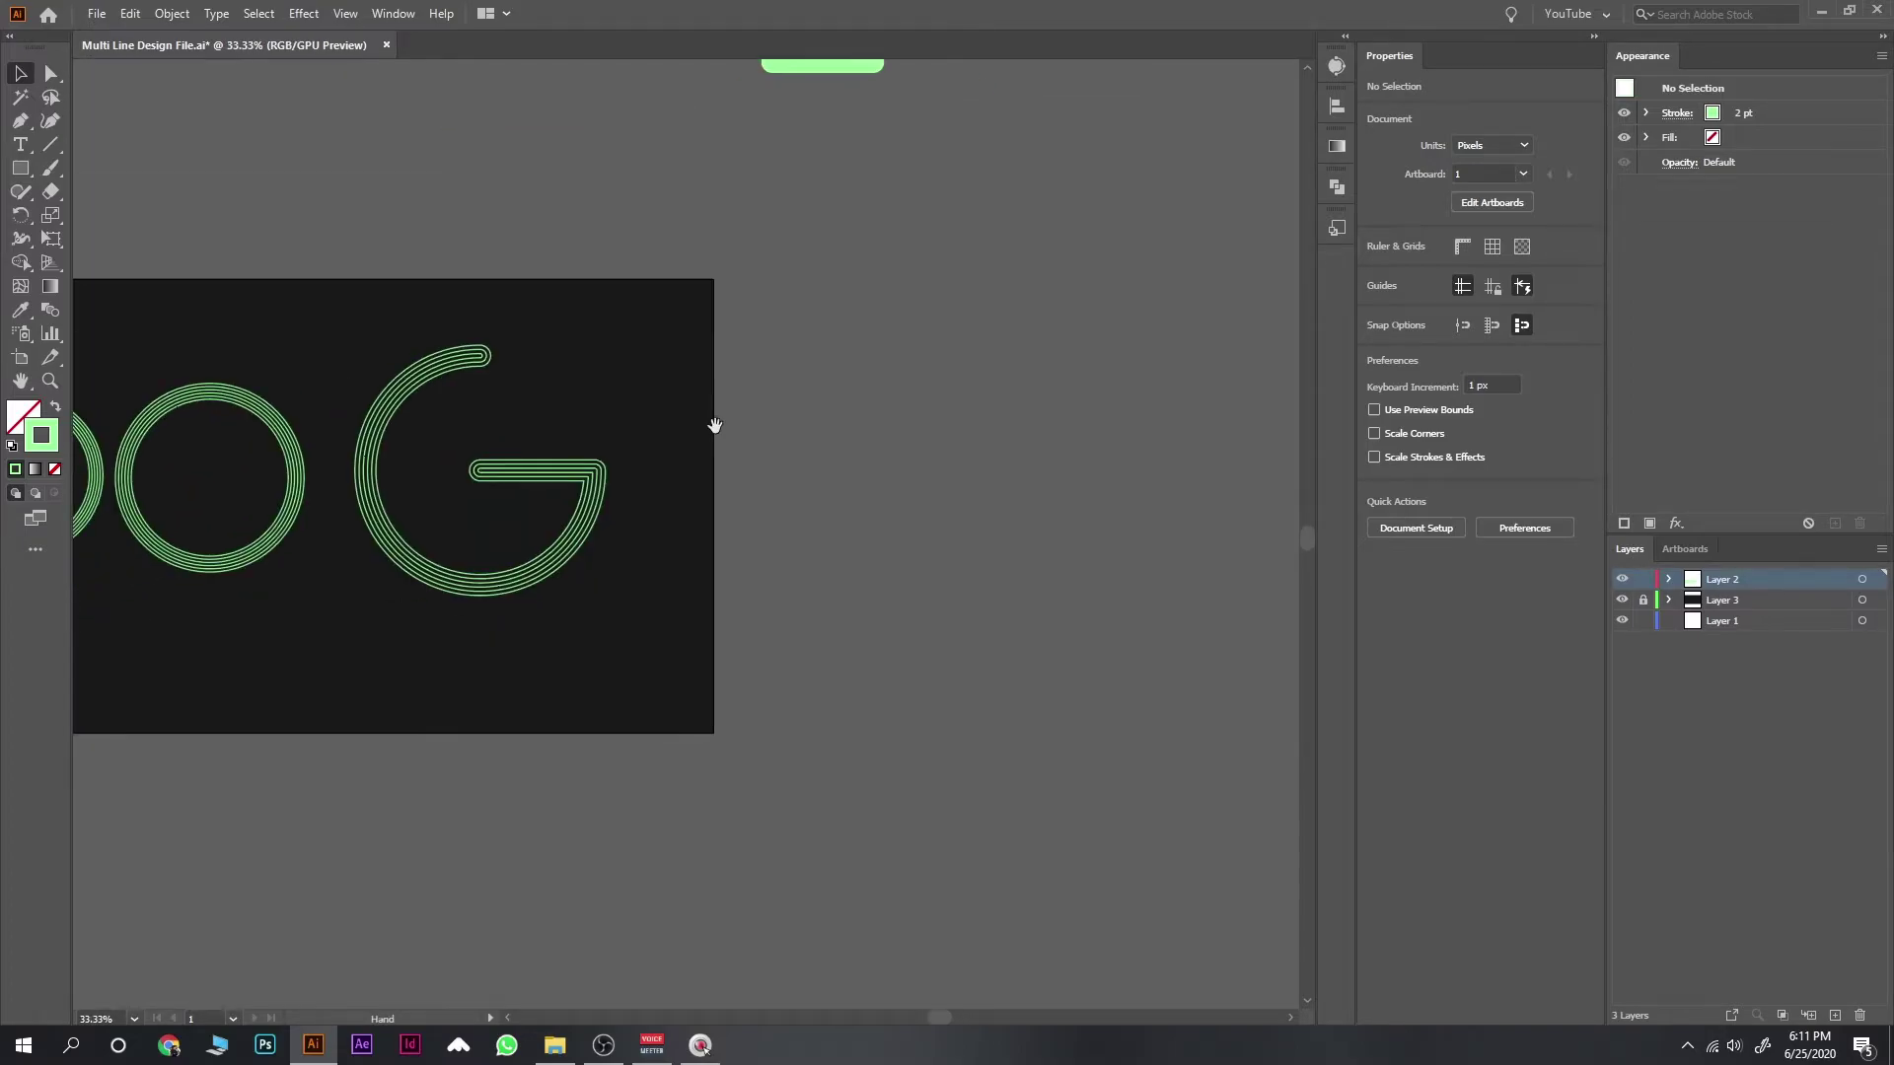
Step: Draw a square beside the artboard and round its corners fully into a curved shape
key("m")
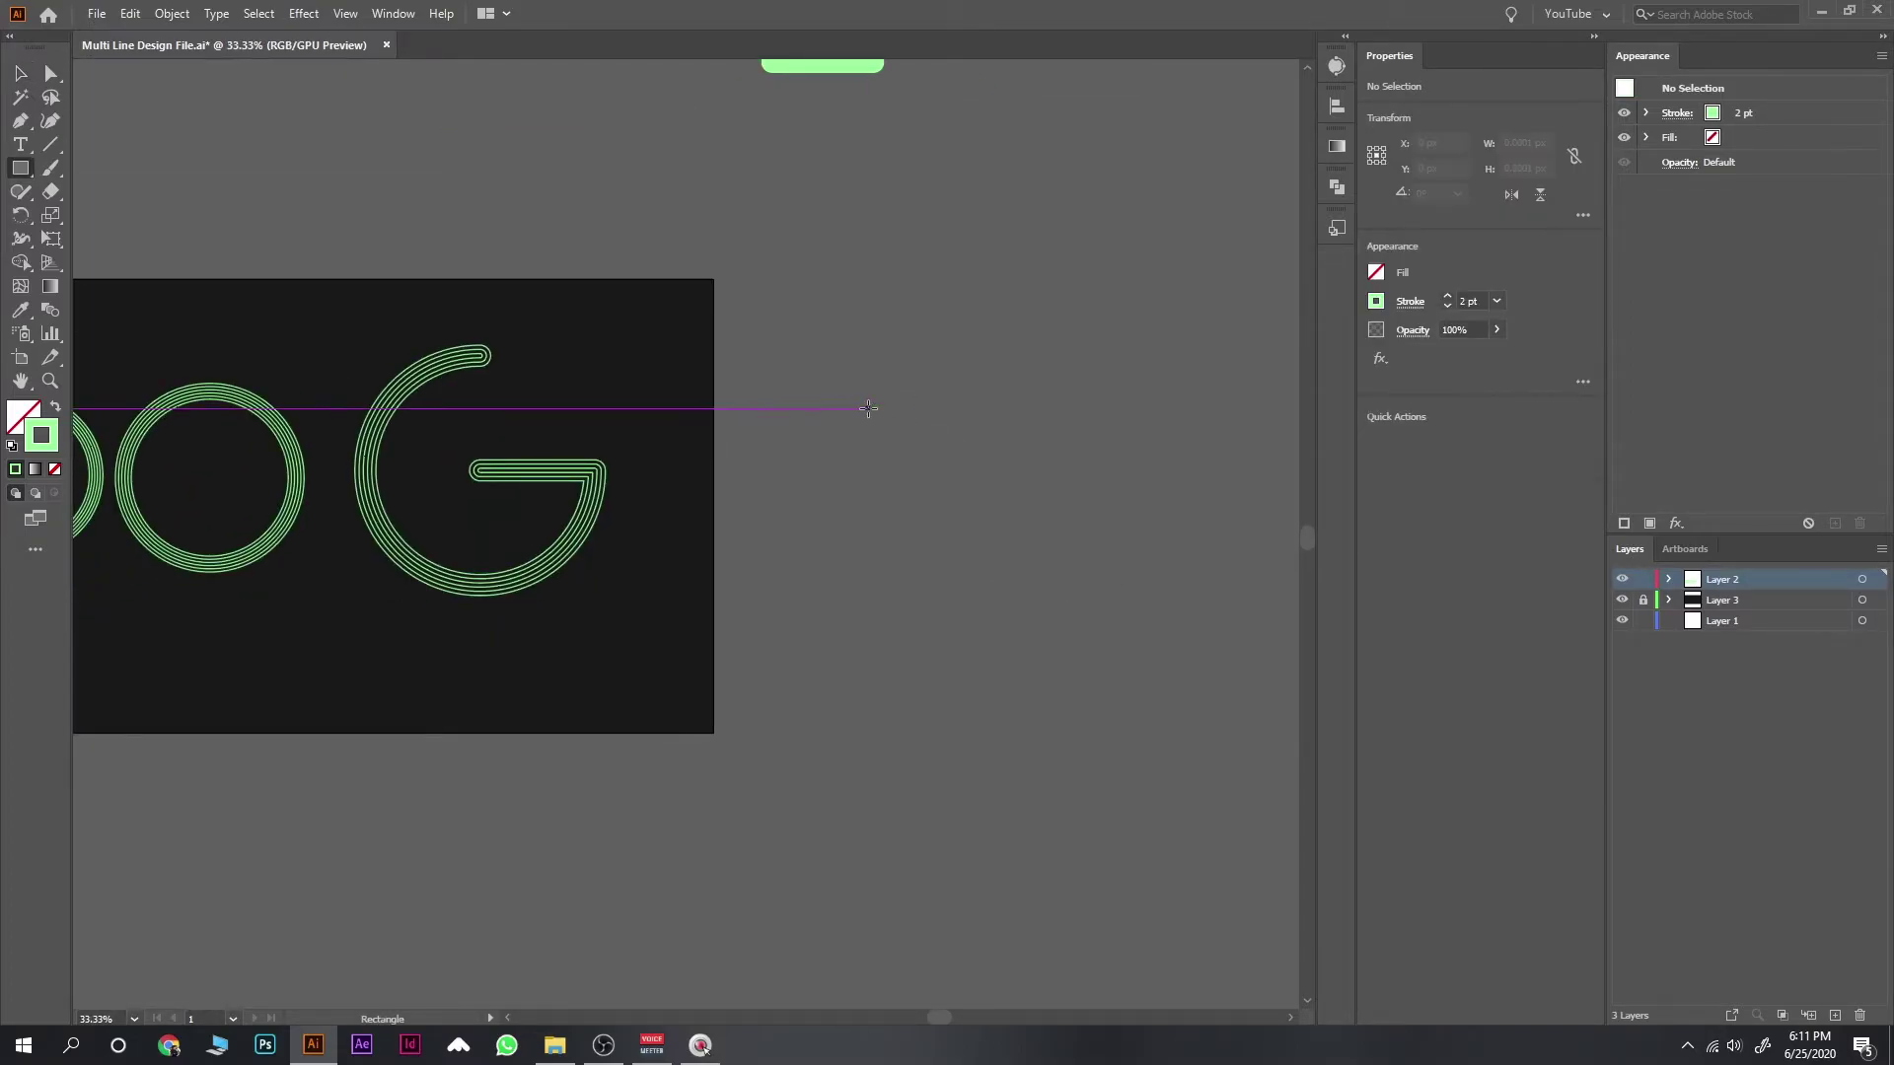
left_click_drag(862, 402, 1089, 611)
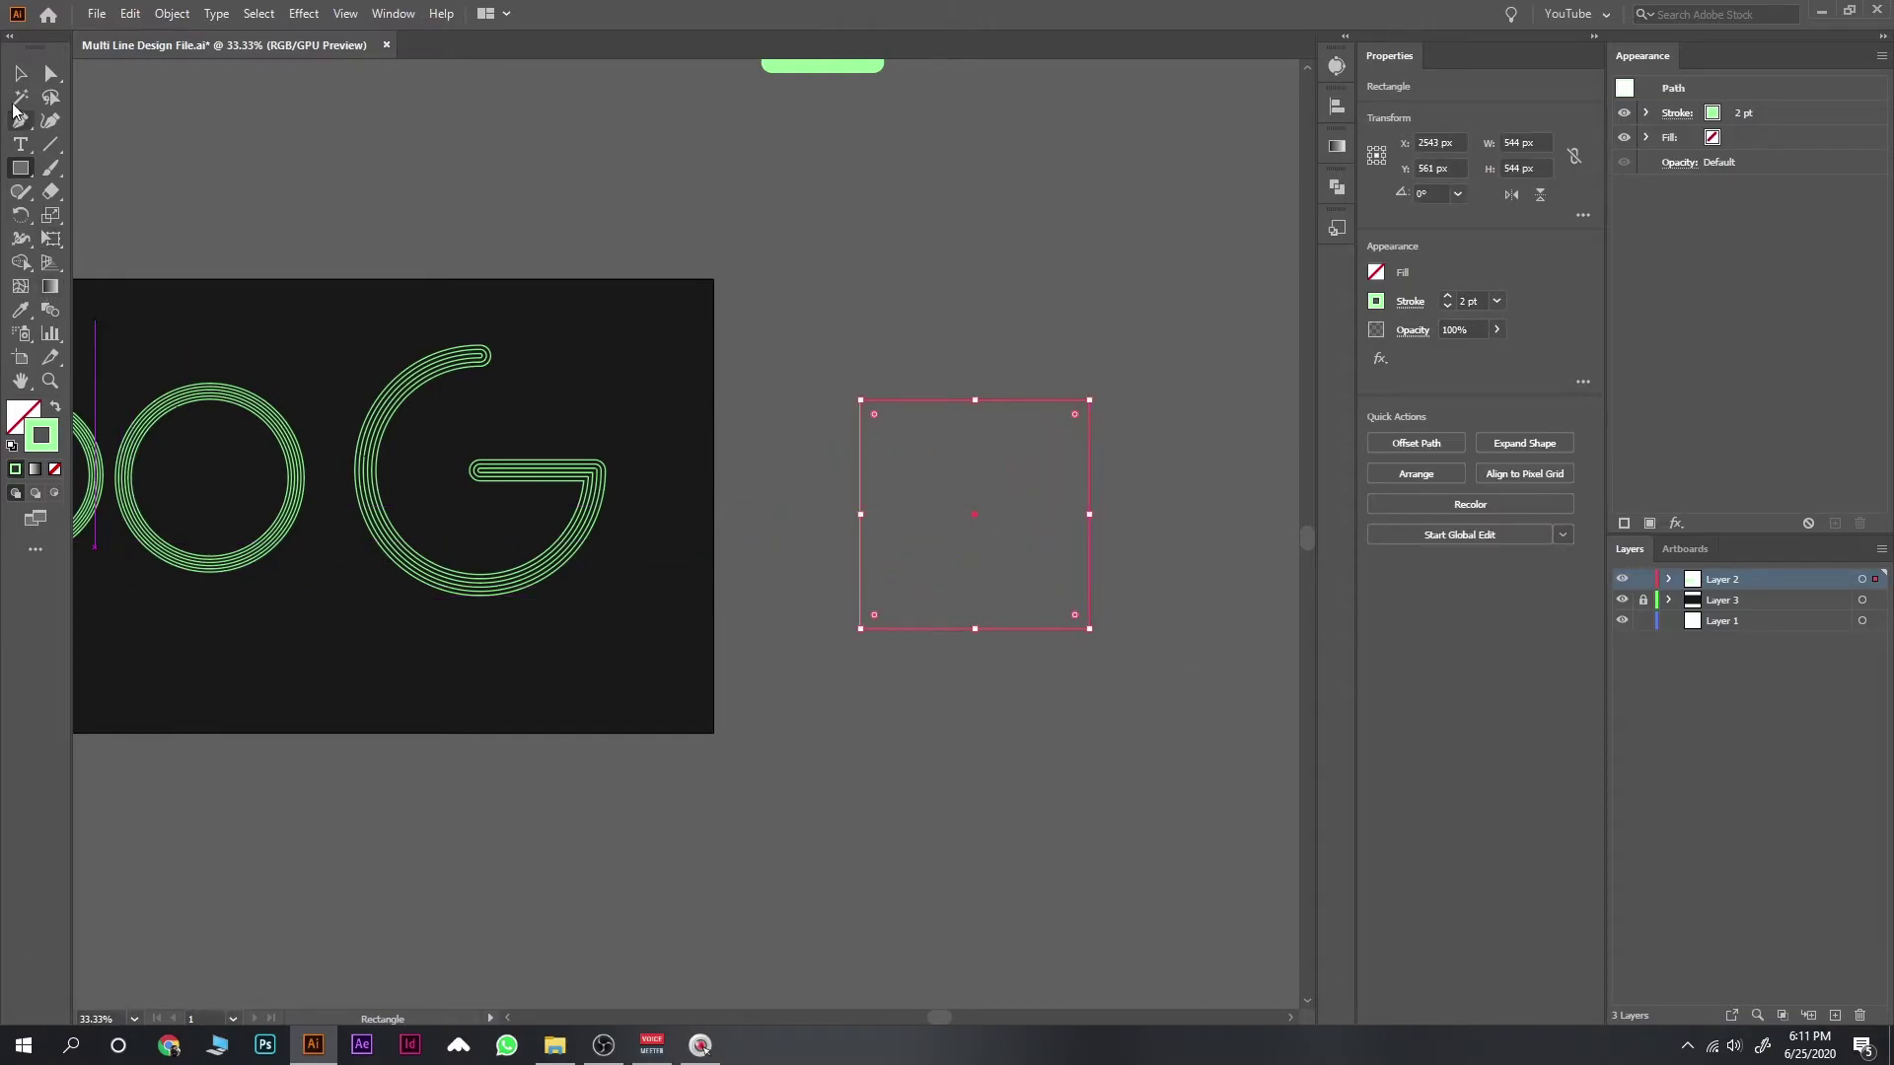
left_click(21, 74)
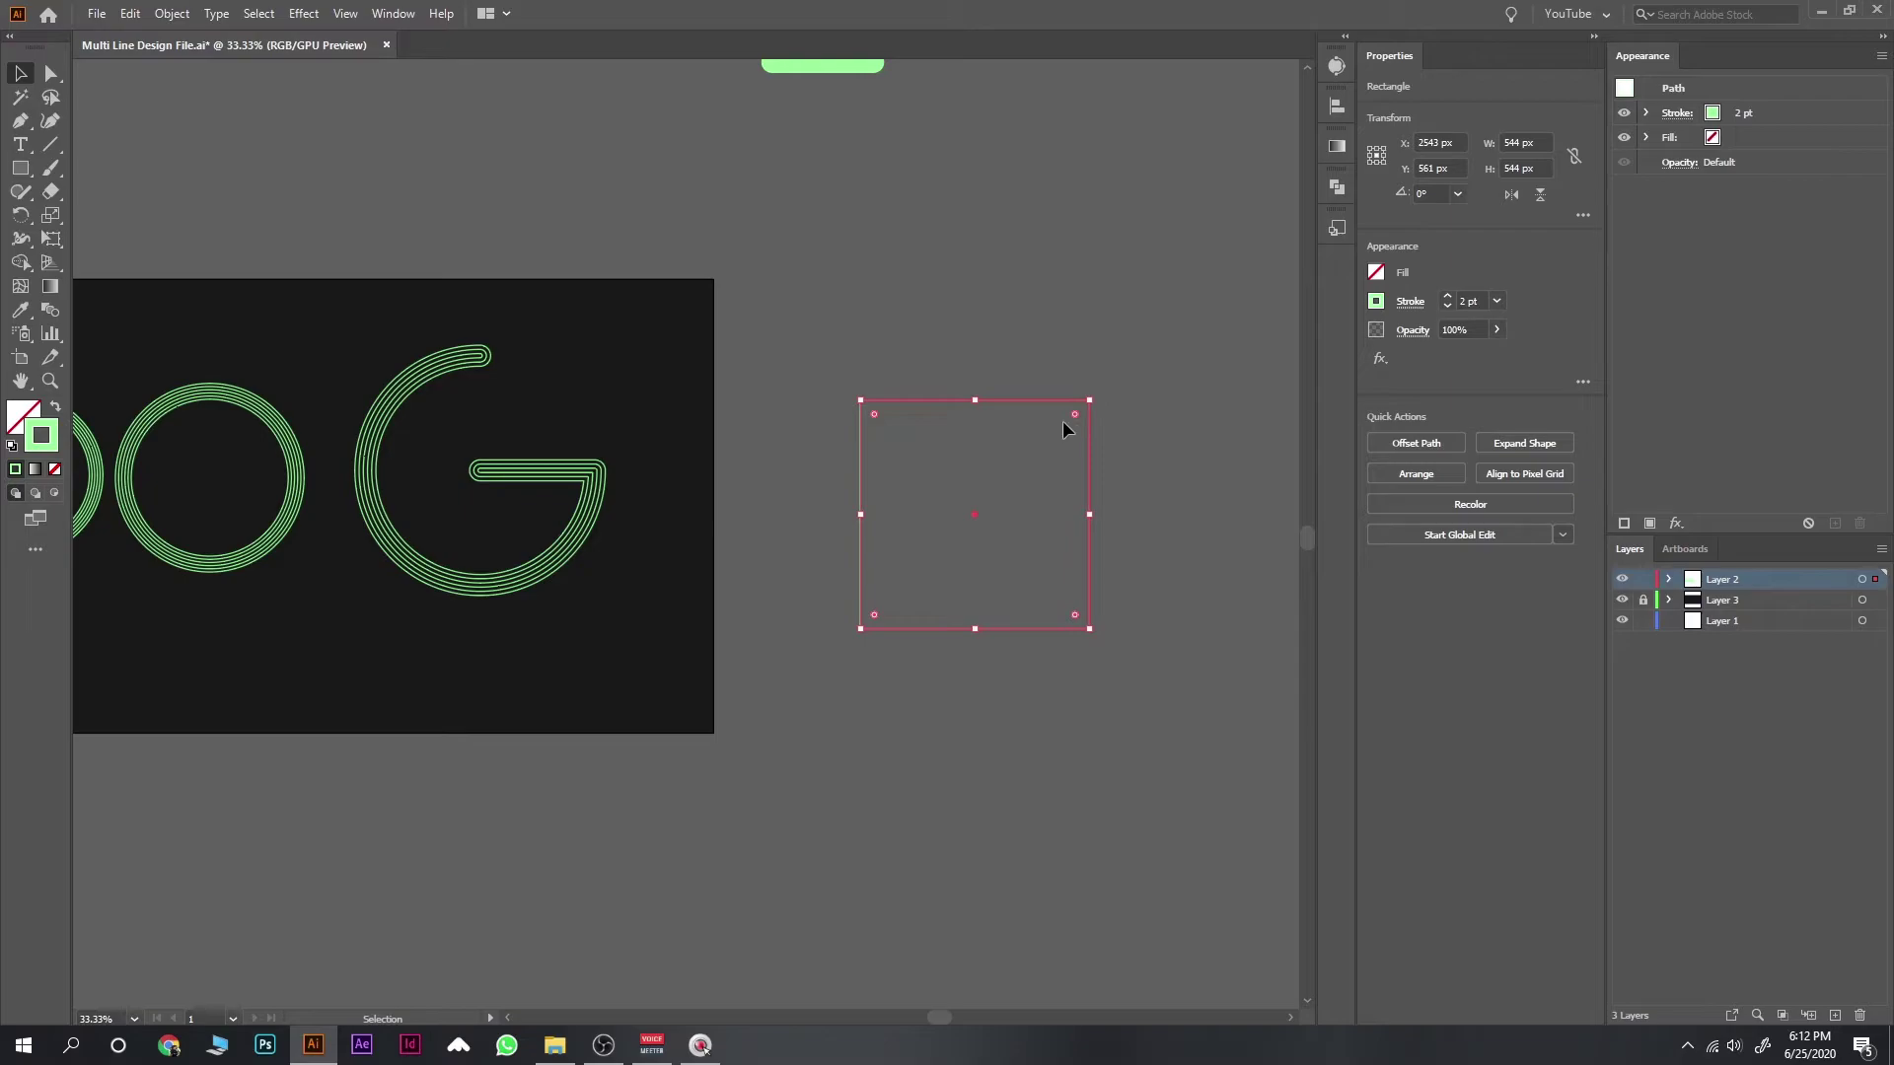
left_click_drag(1074, 415, 1043, 462)
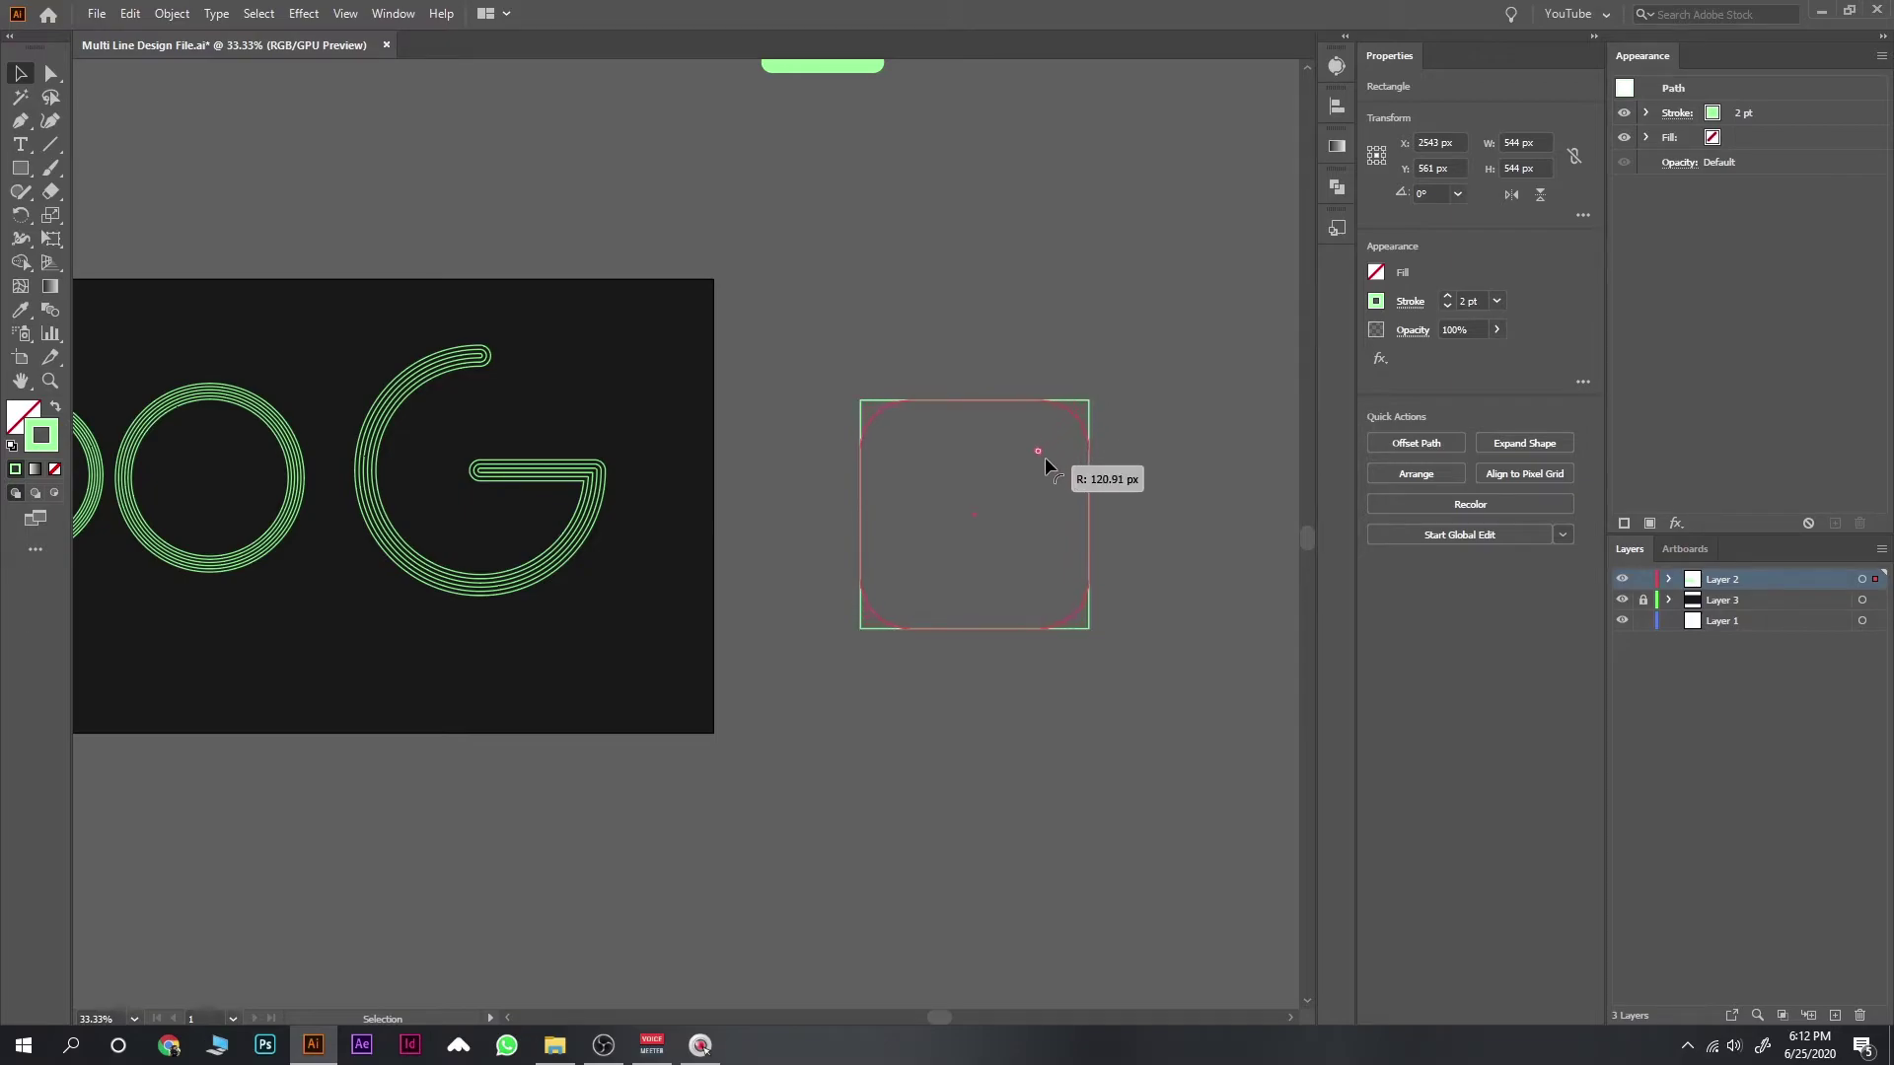
key("ctrl+z")
key("ctrl+equal")
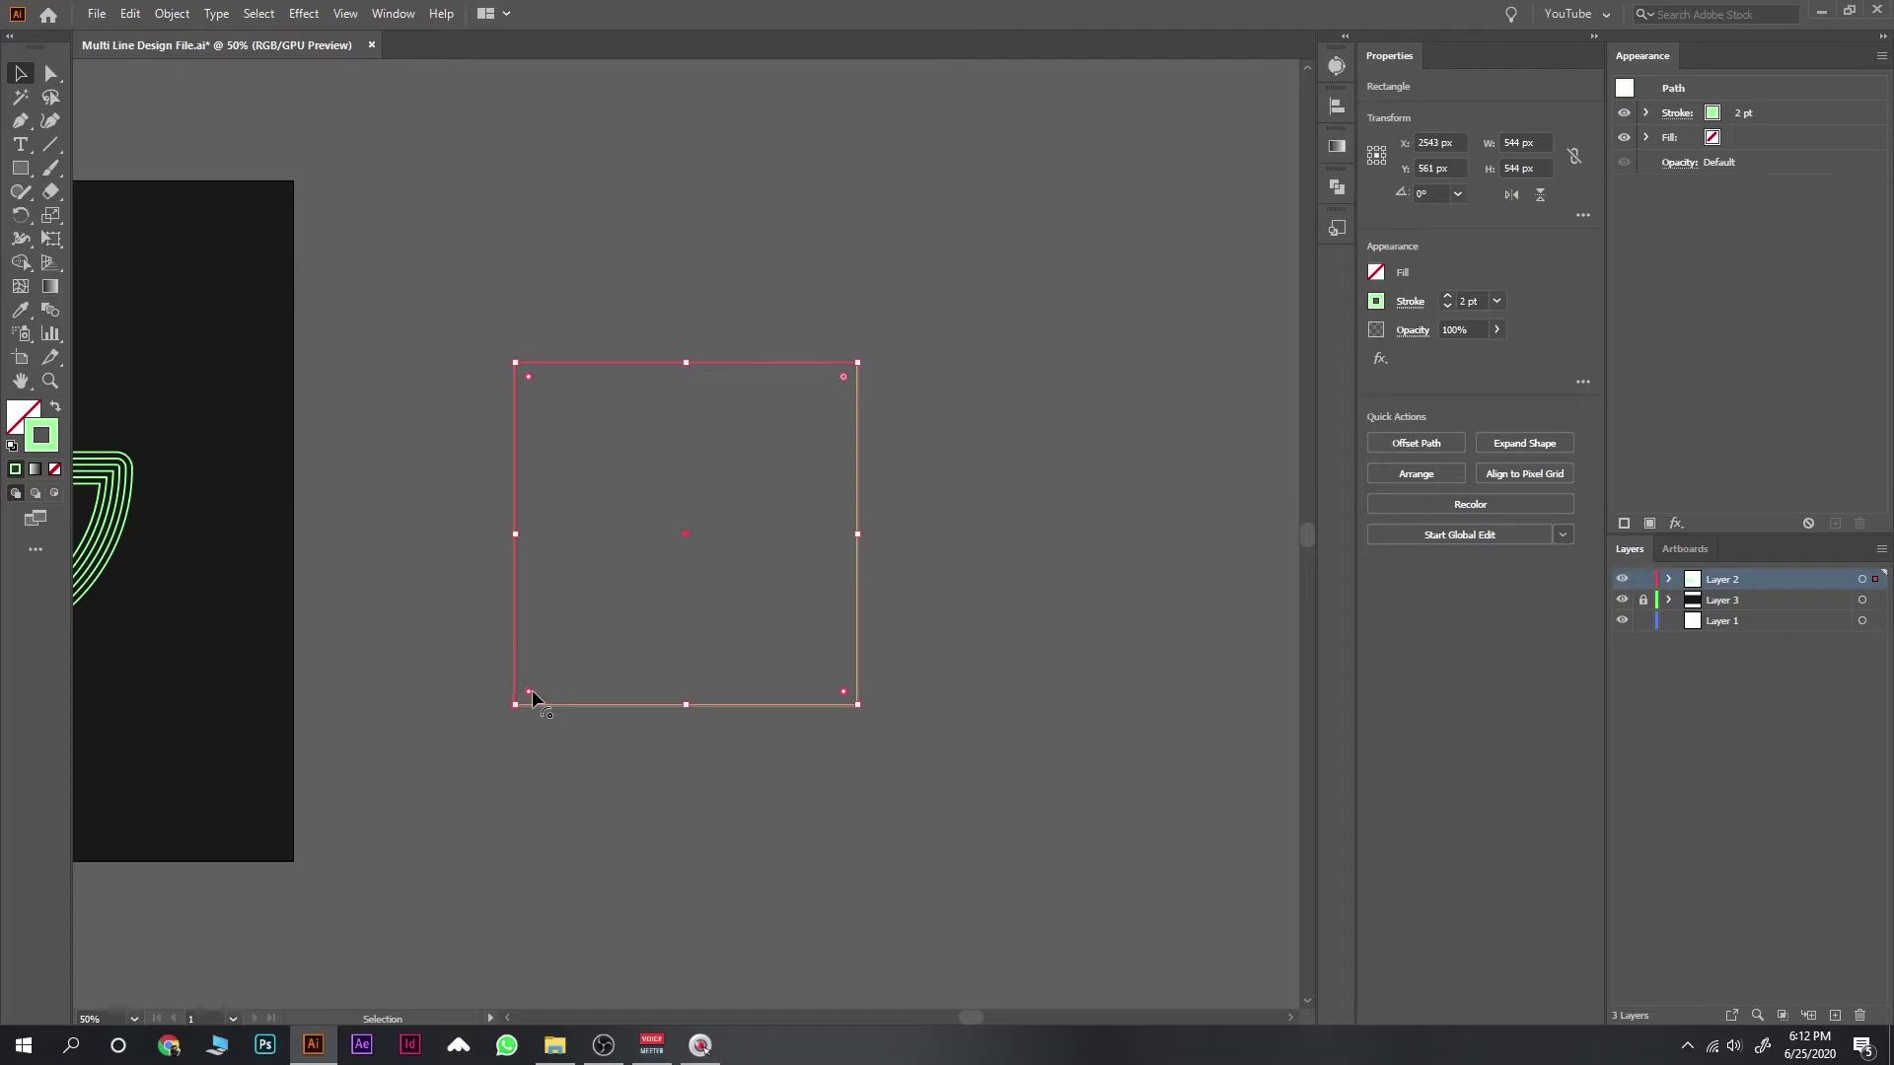
left_click_drag(533, 697, 748, 493)
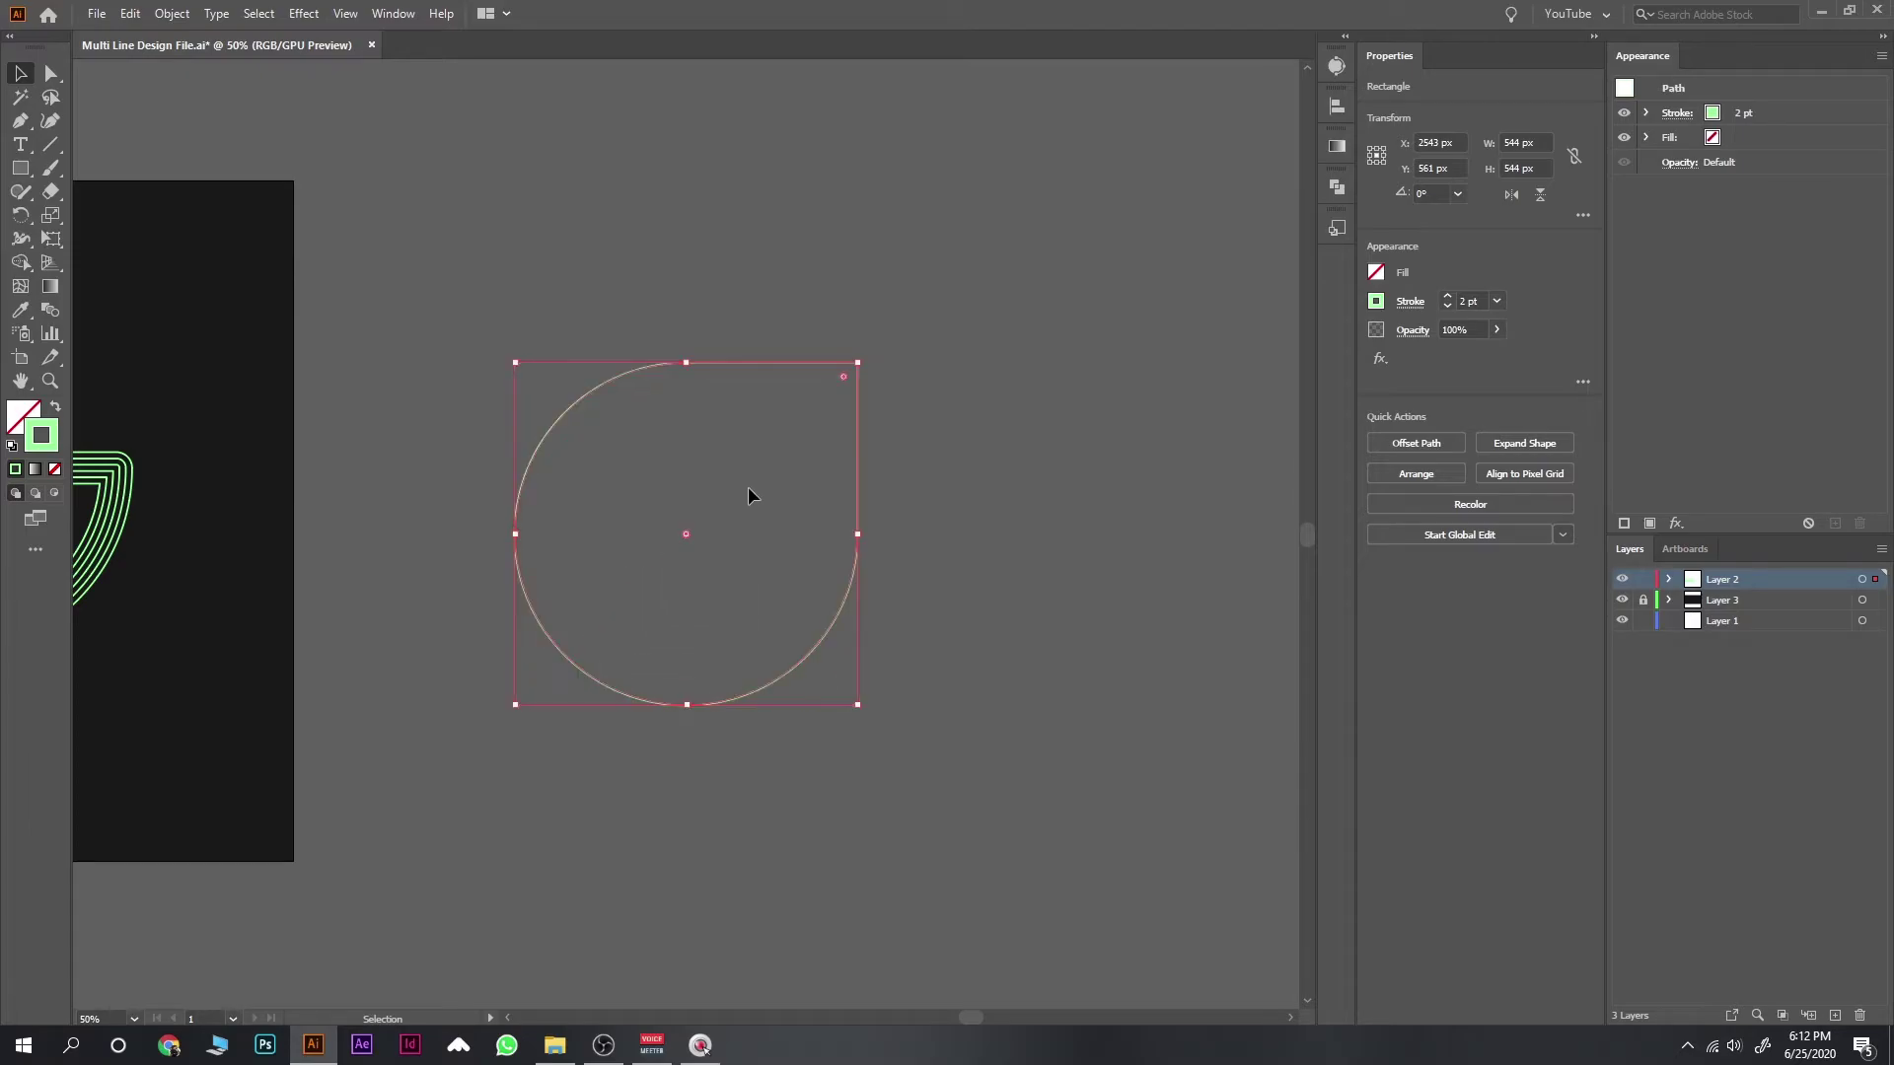
left_click(549, 198)
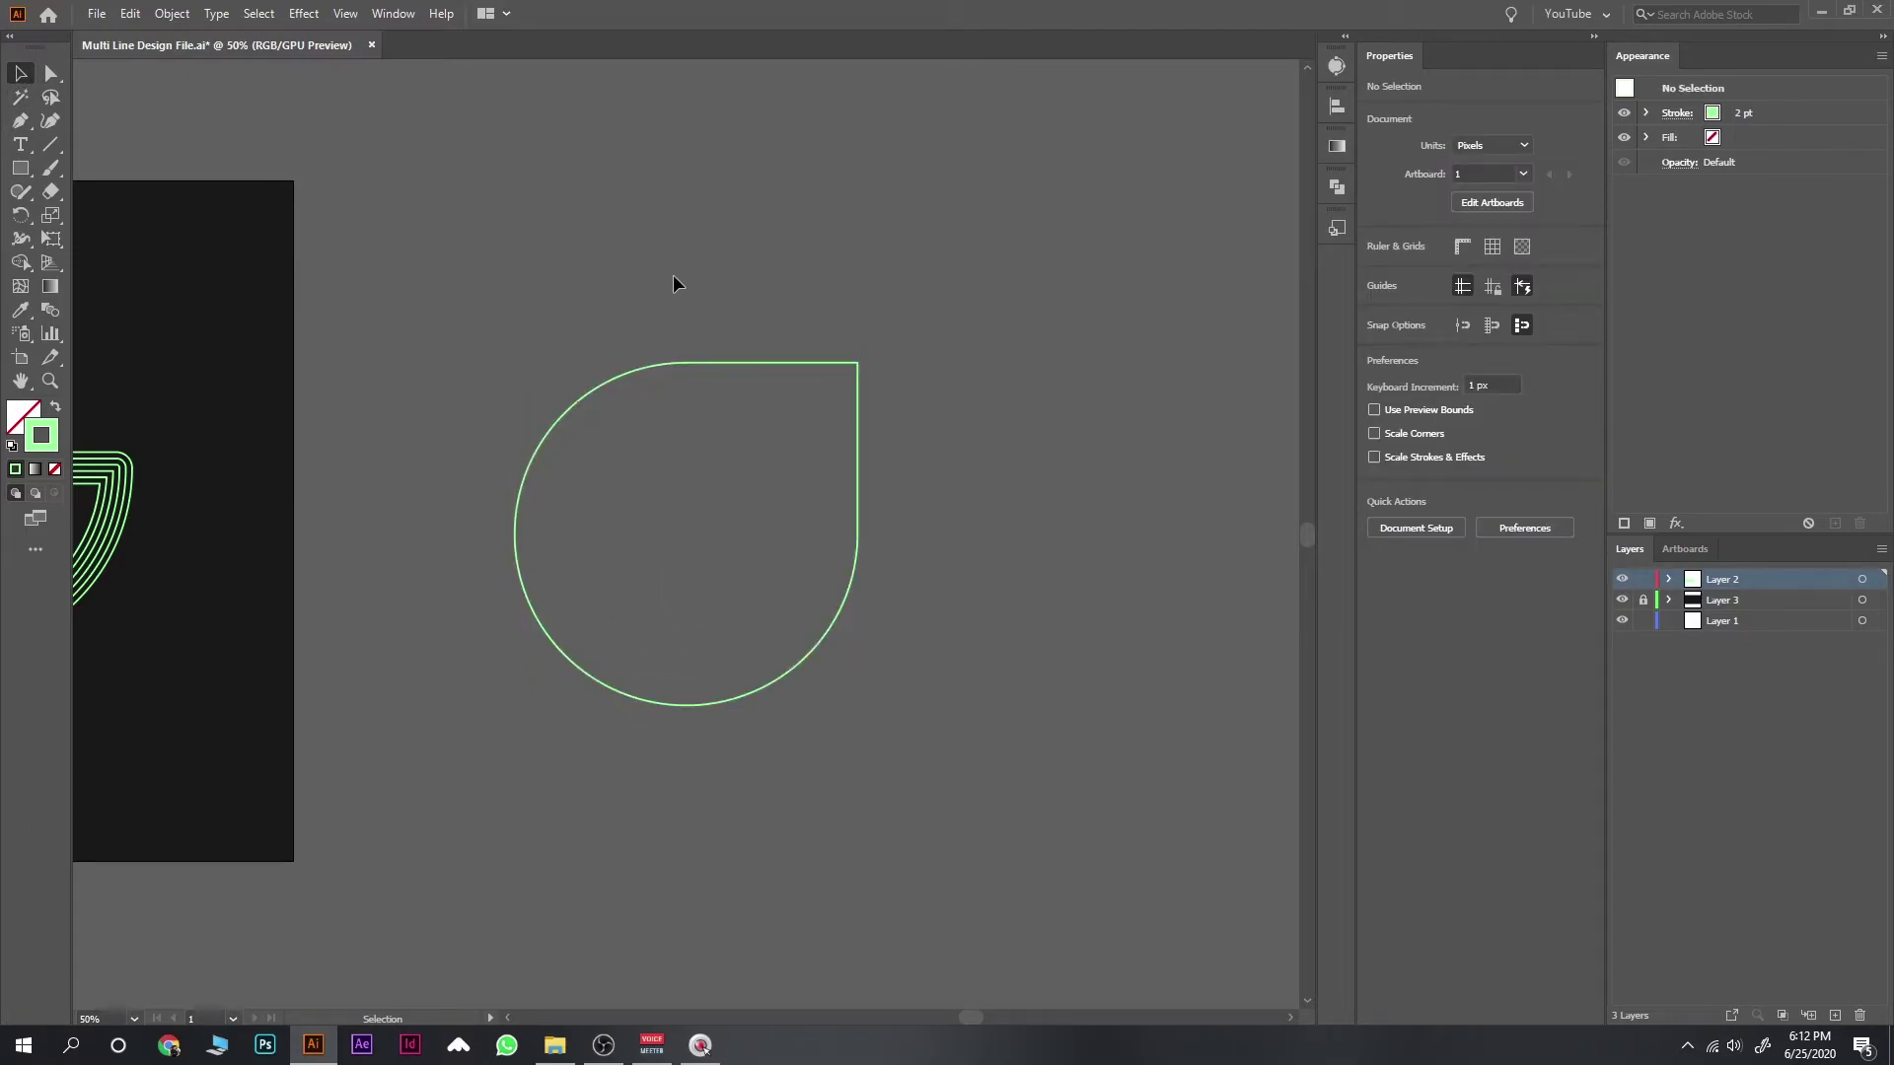
left_click(567, 655)
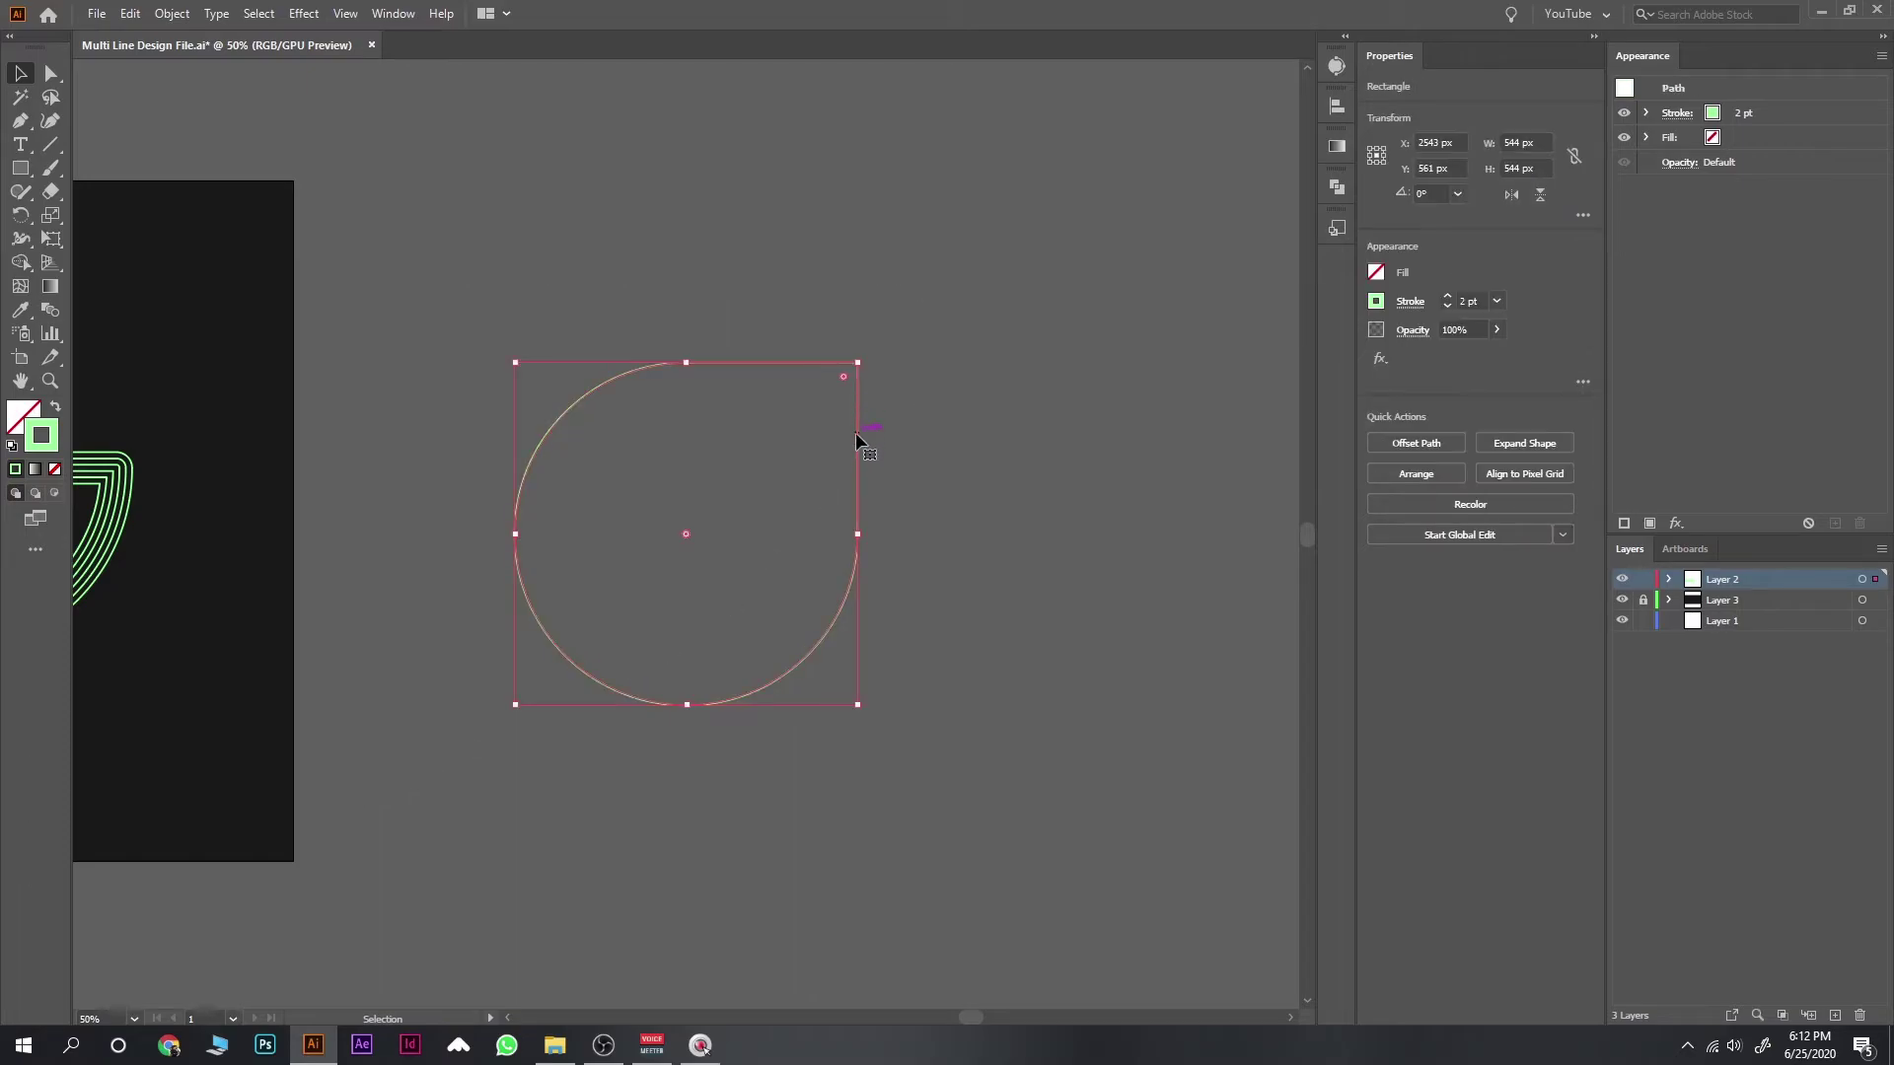
Step: Remove the sharp corner point and delete the diagonal segment, leaving an open arc
left_click(19, 120)
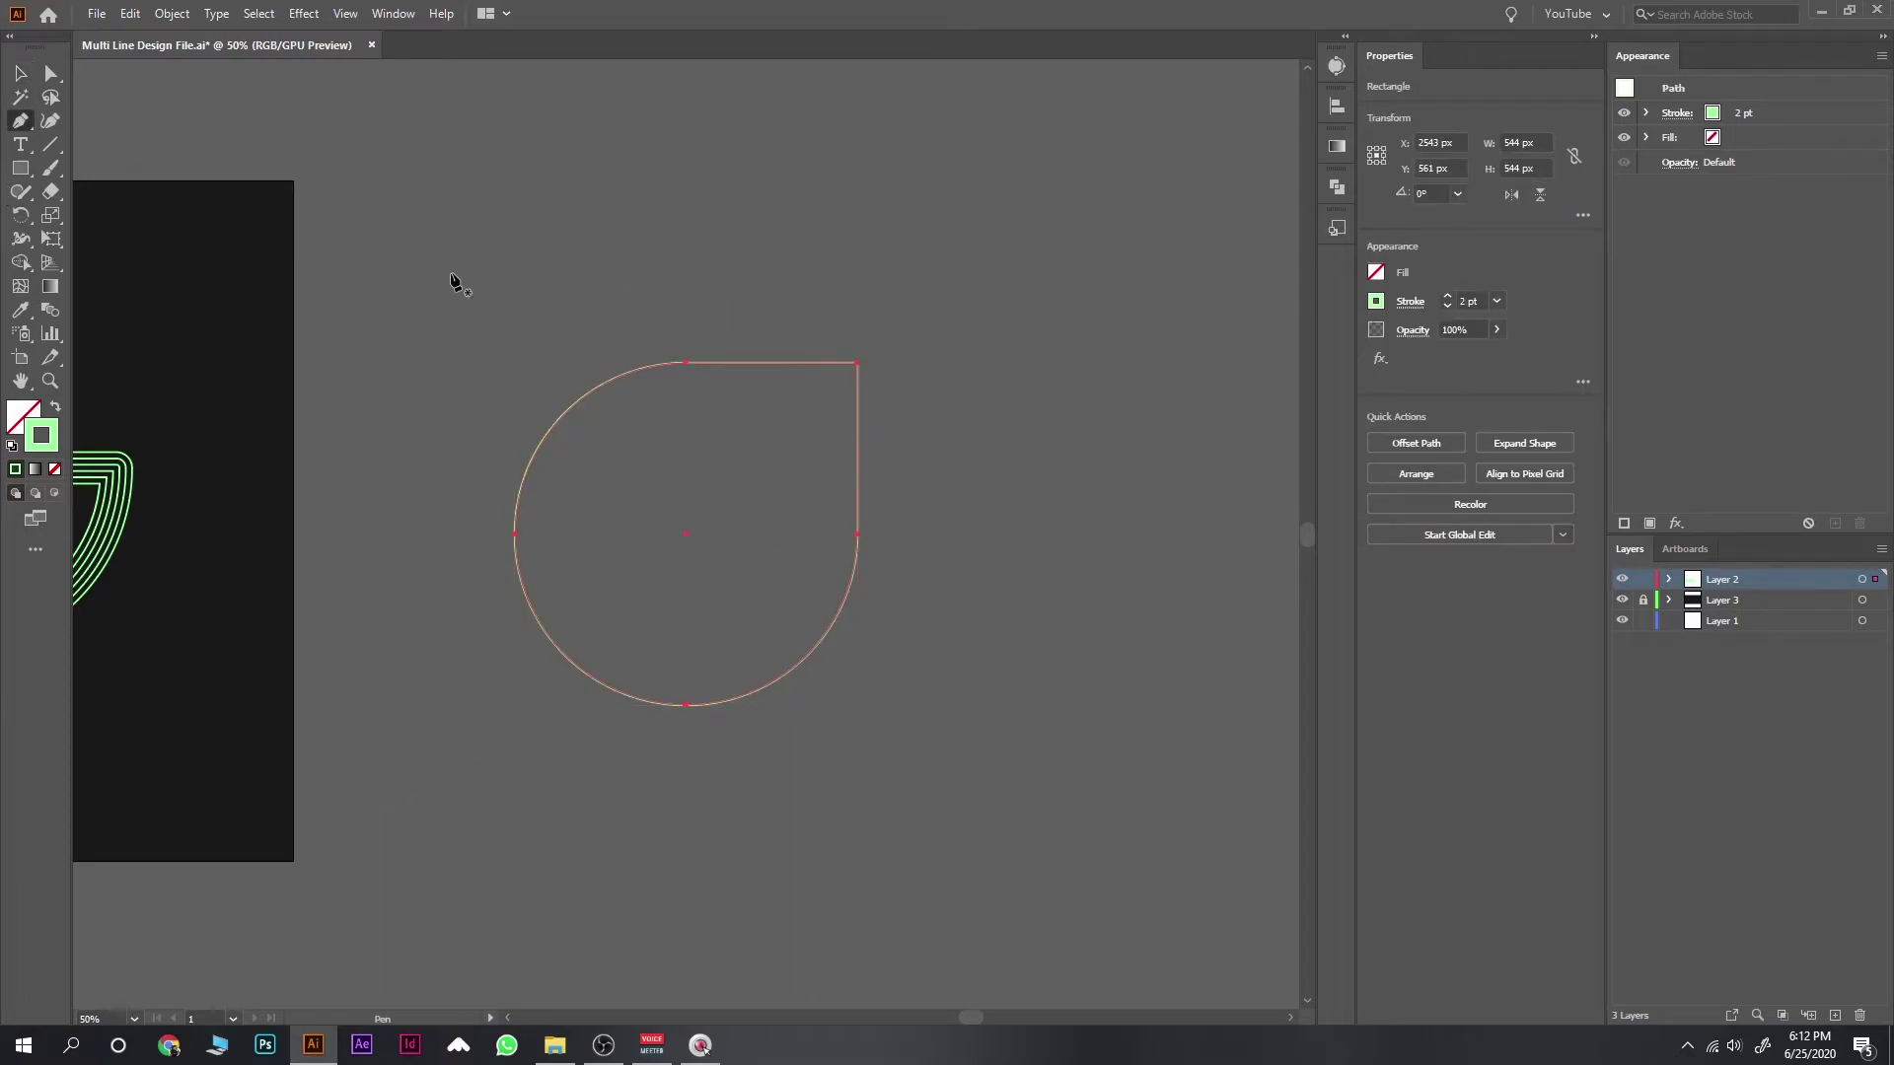
left_click(857, 365)
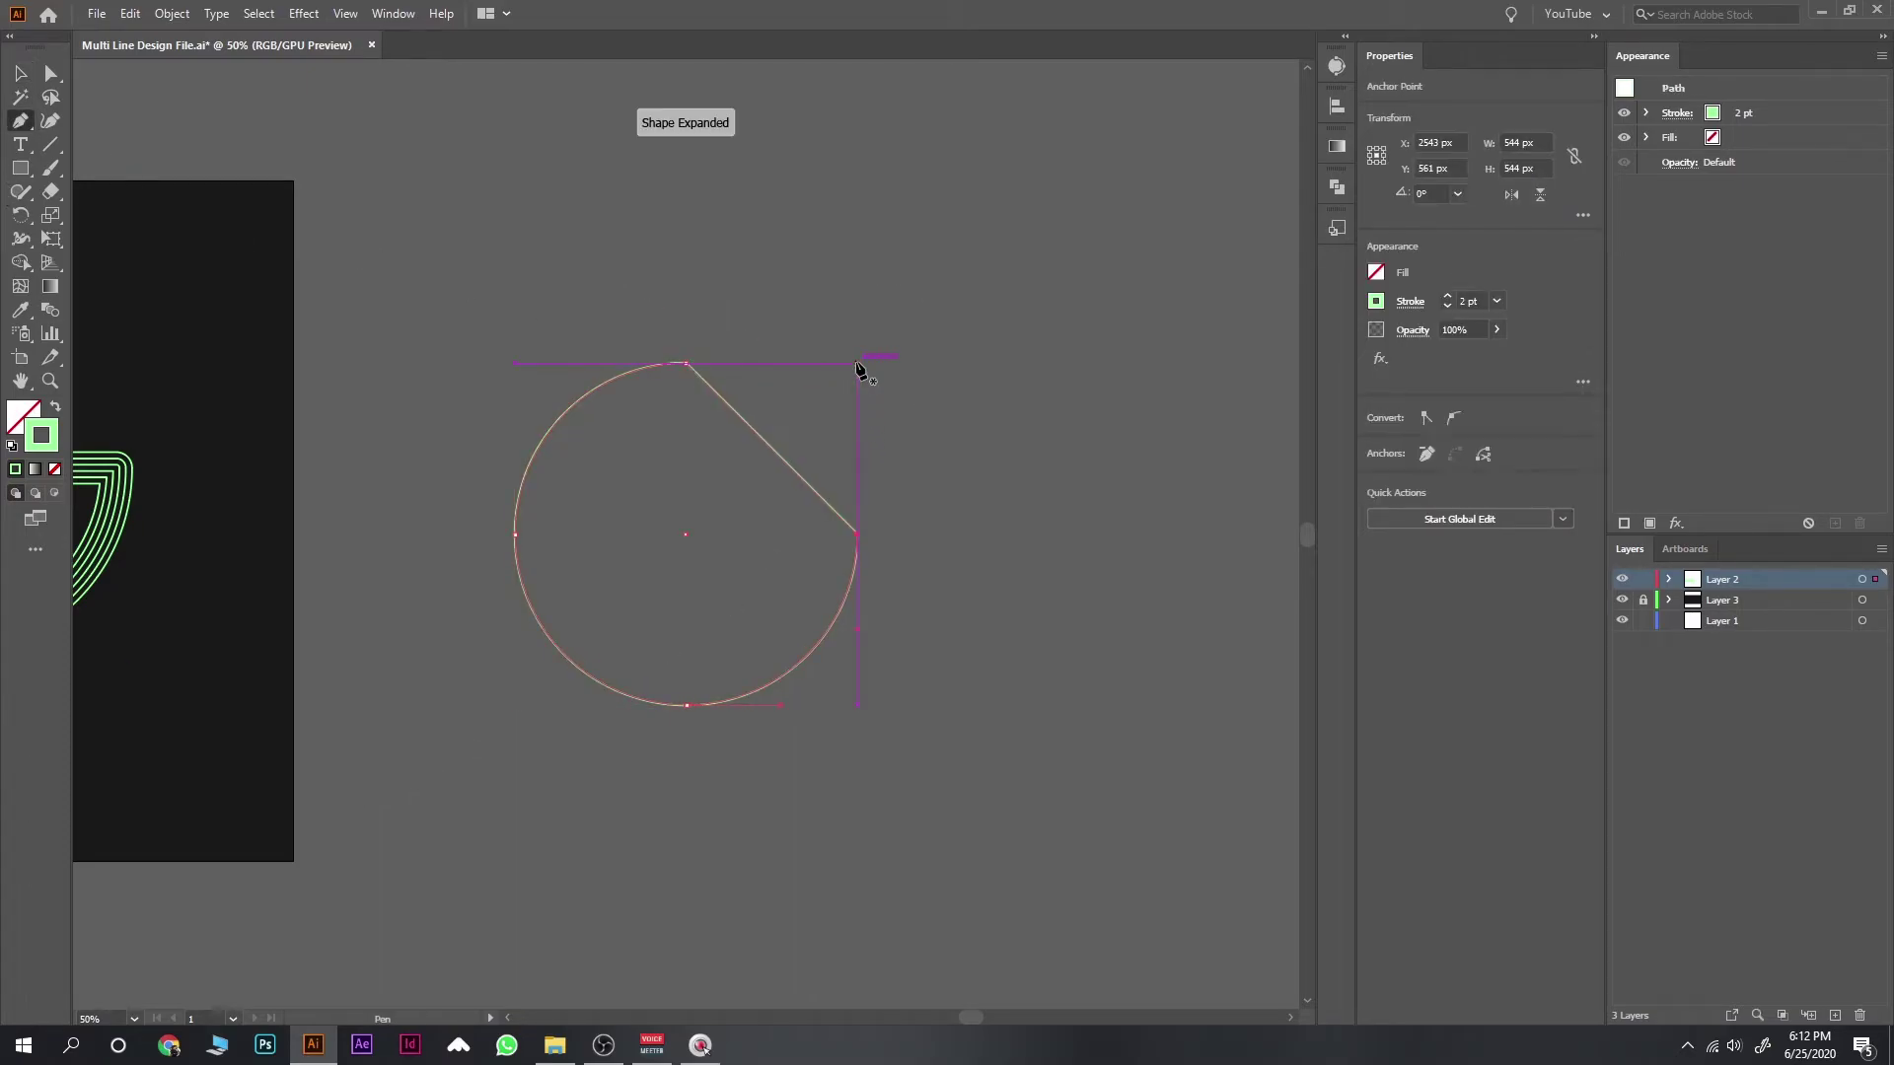
left_click(775, 453)
key("Delete")
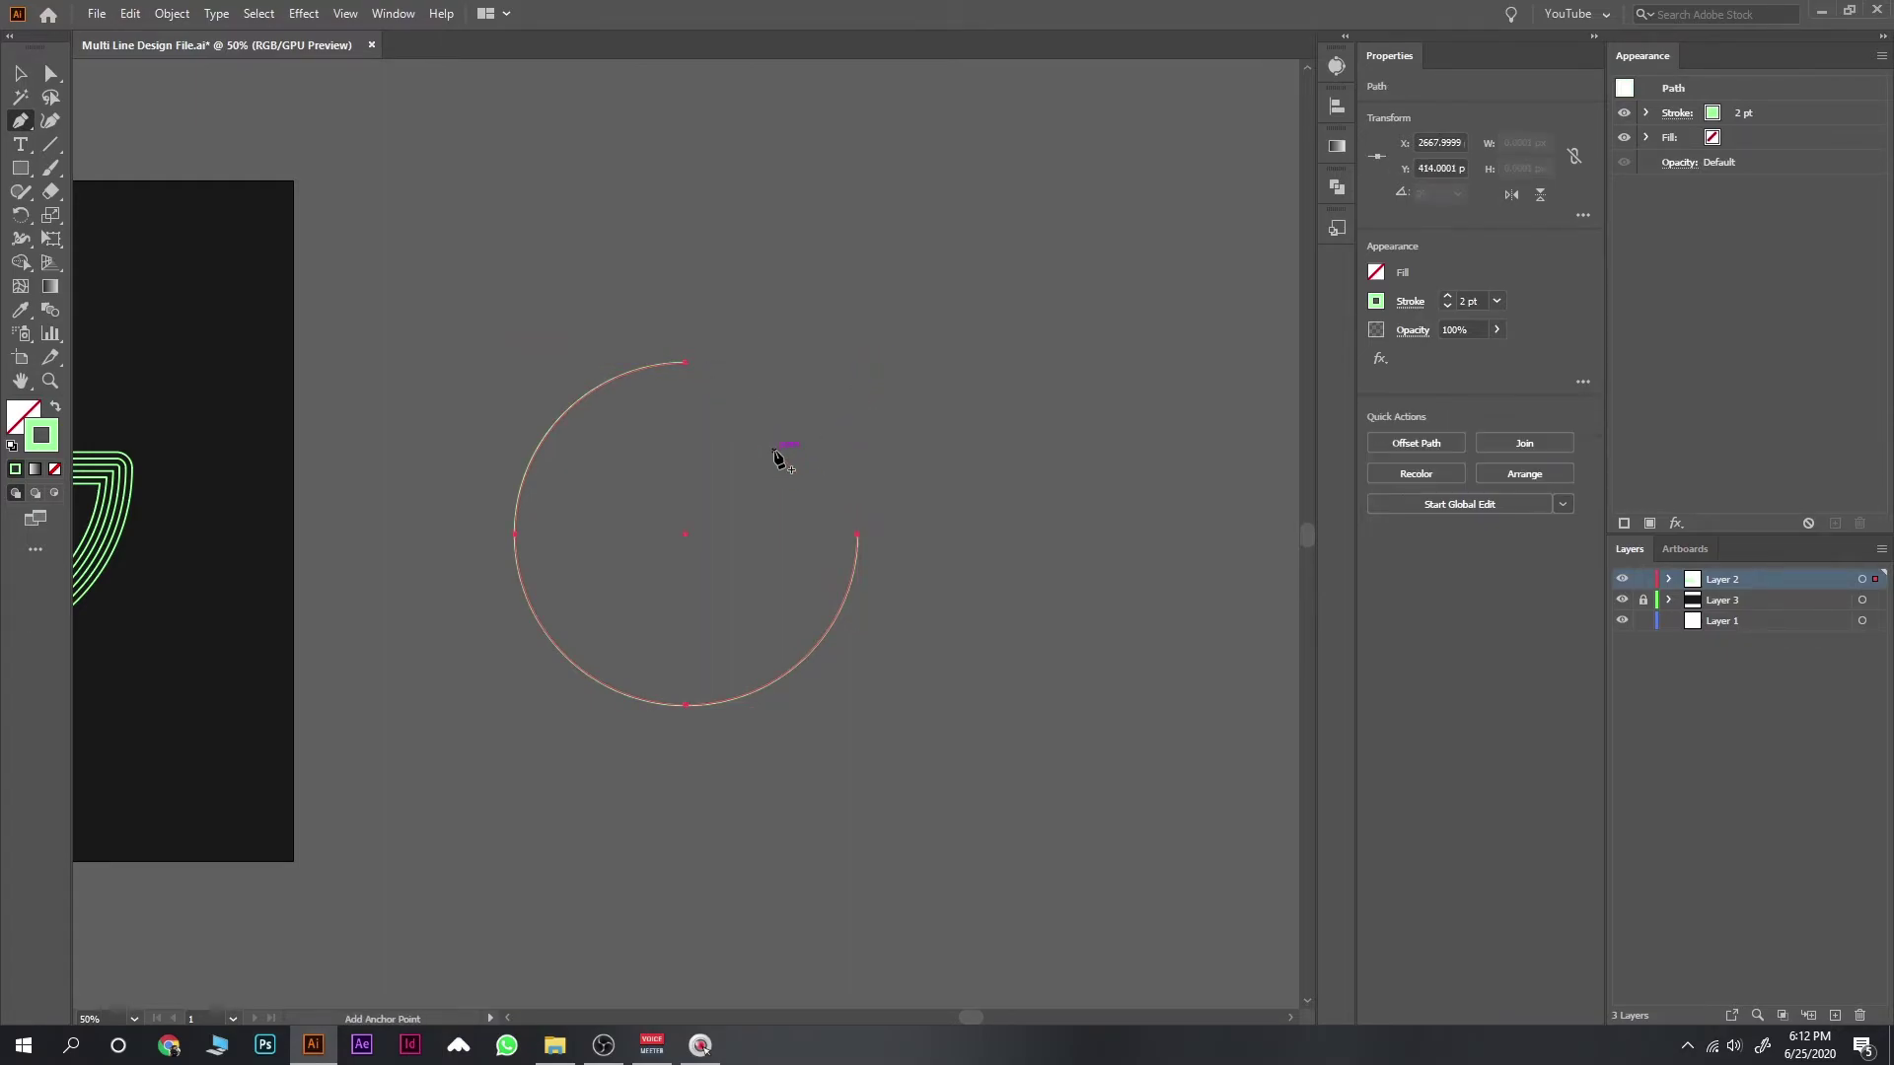
left_click(20, 73)
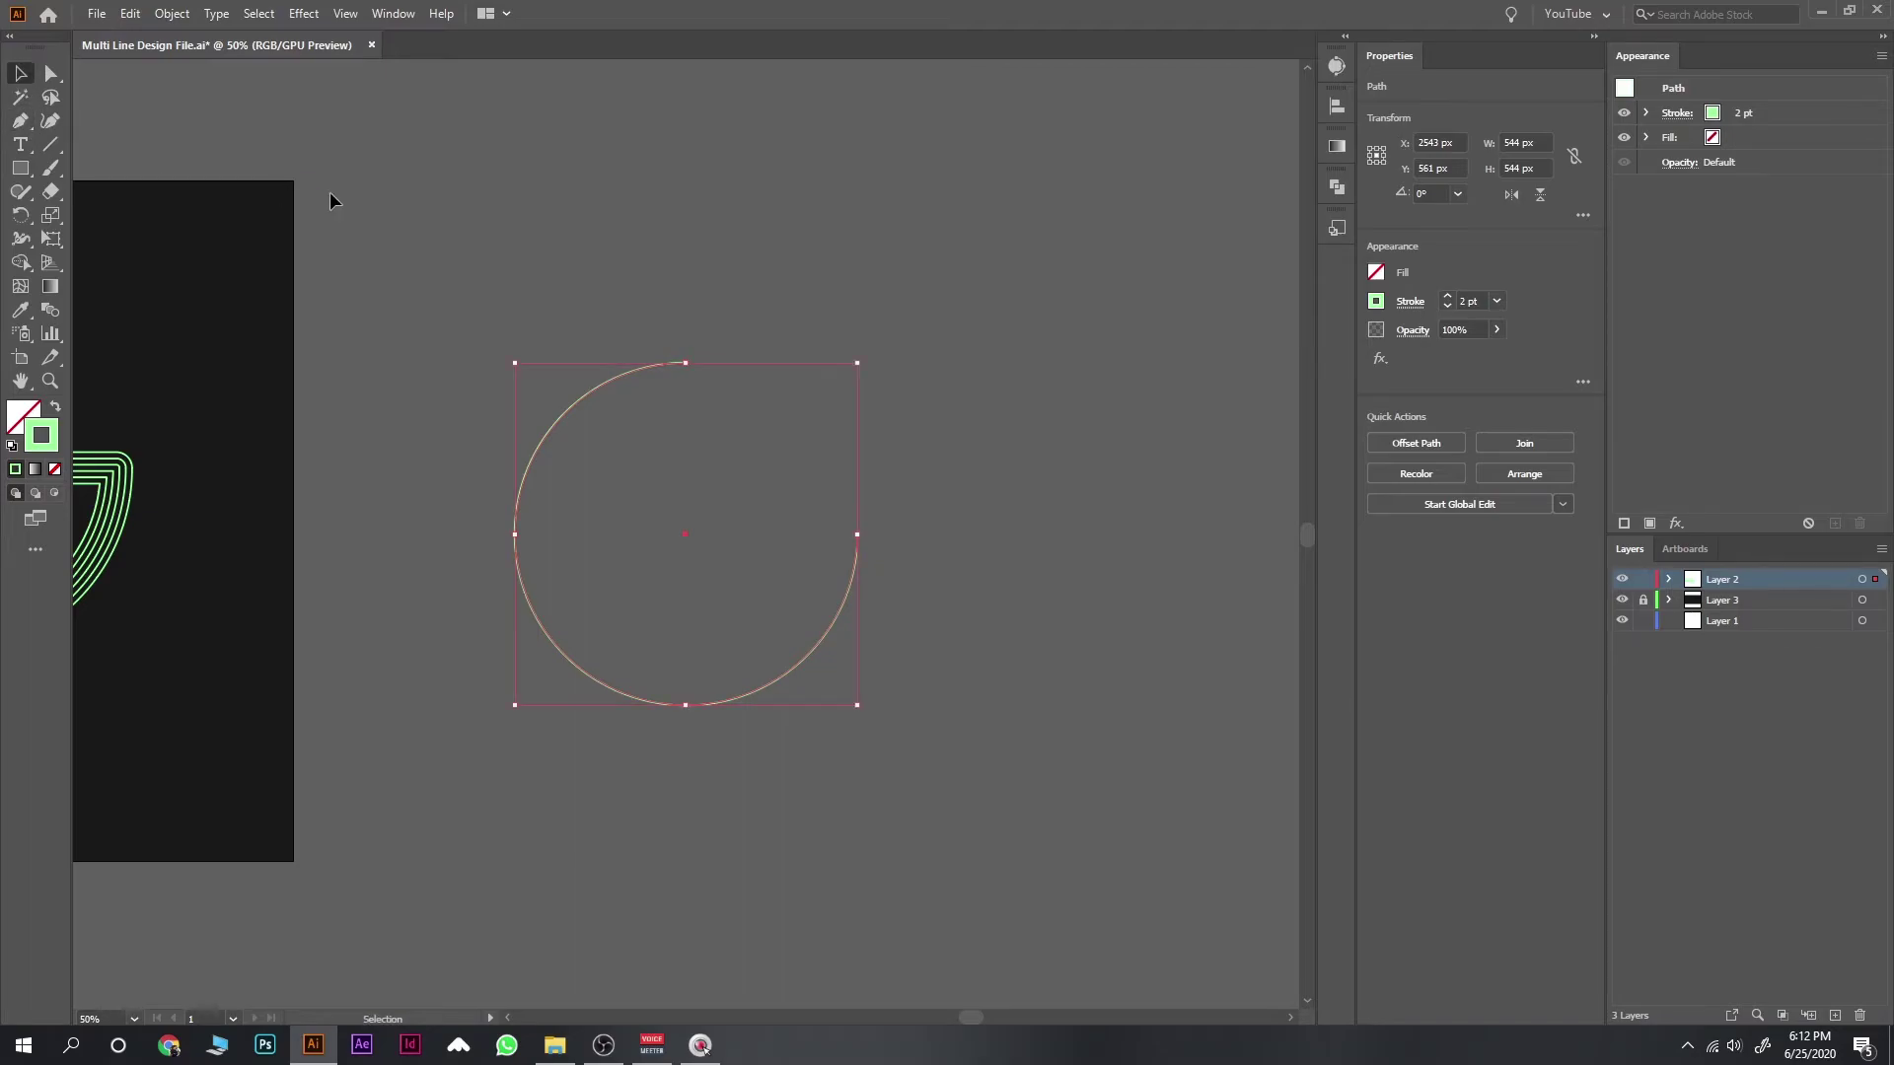
left_click(360, 205)
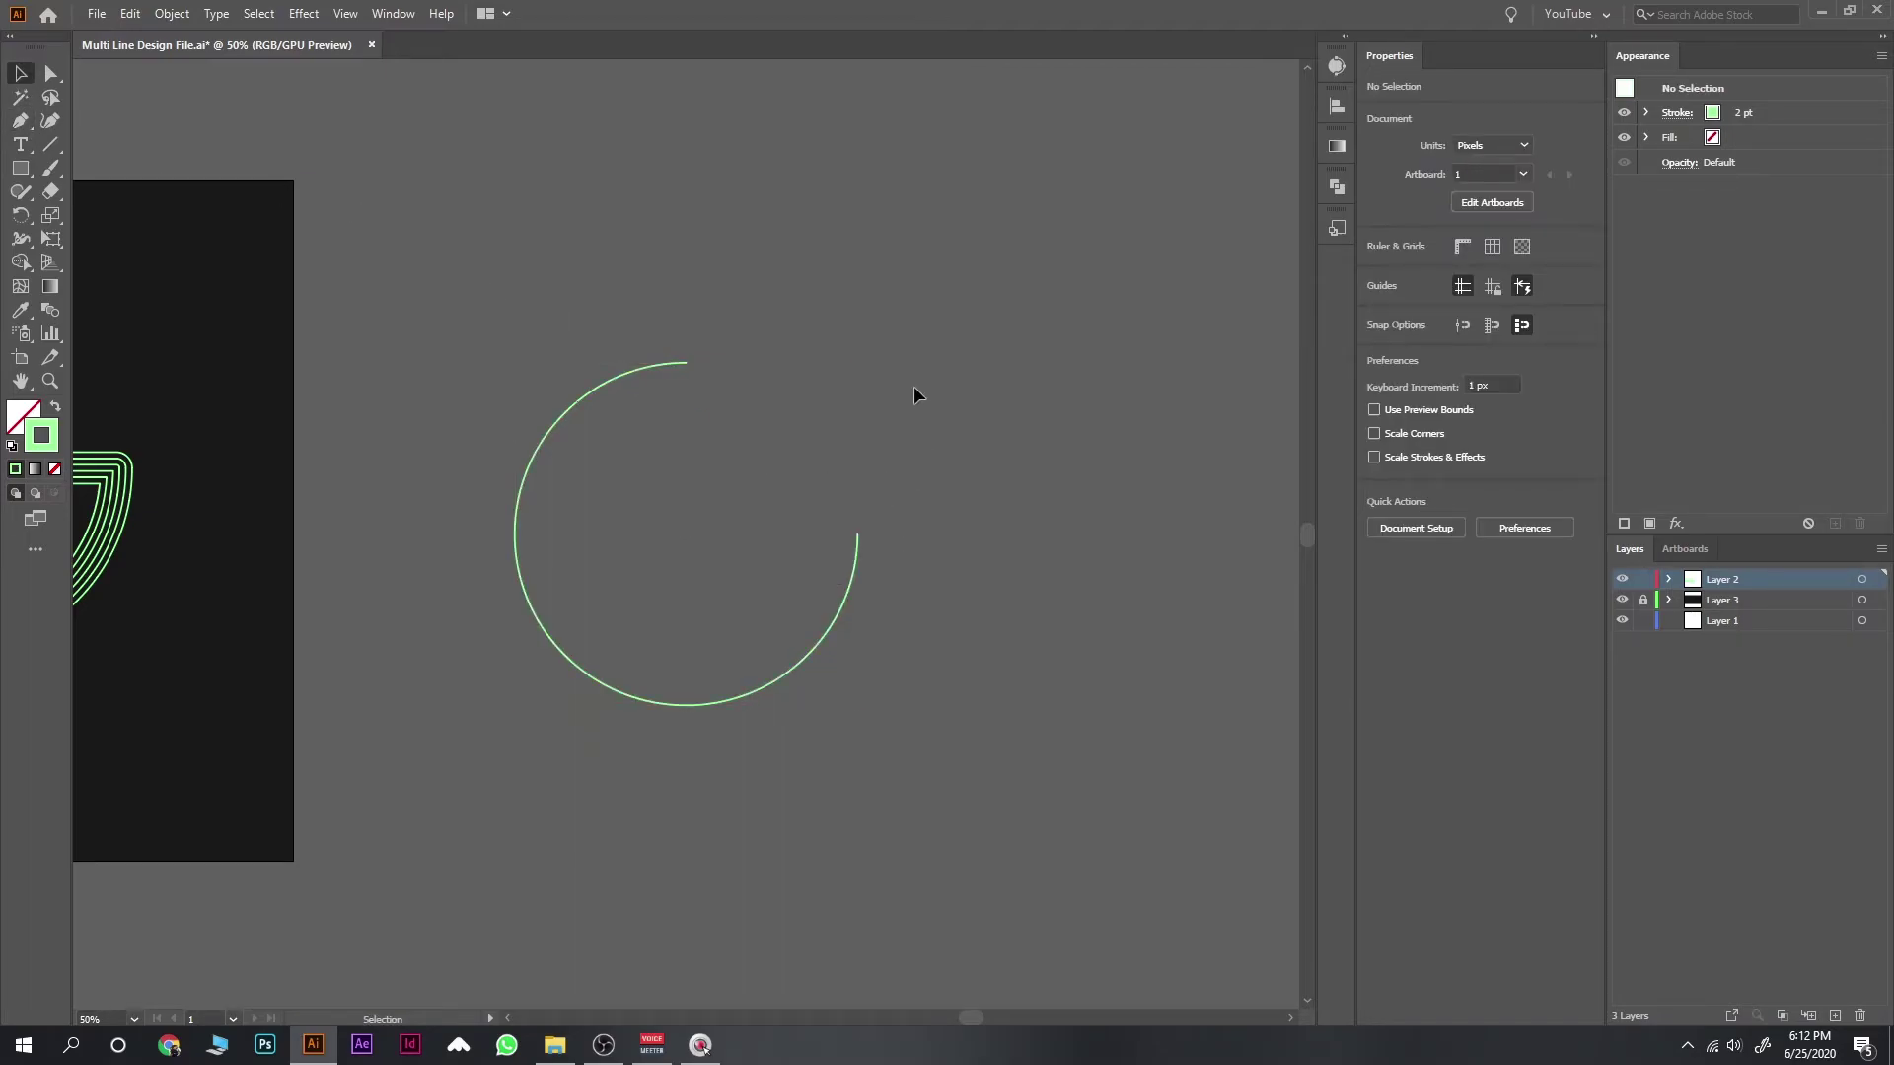
left_click(834, 617)
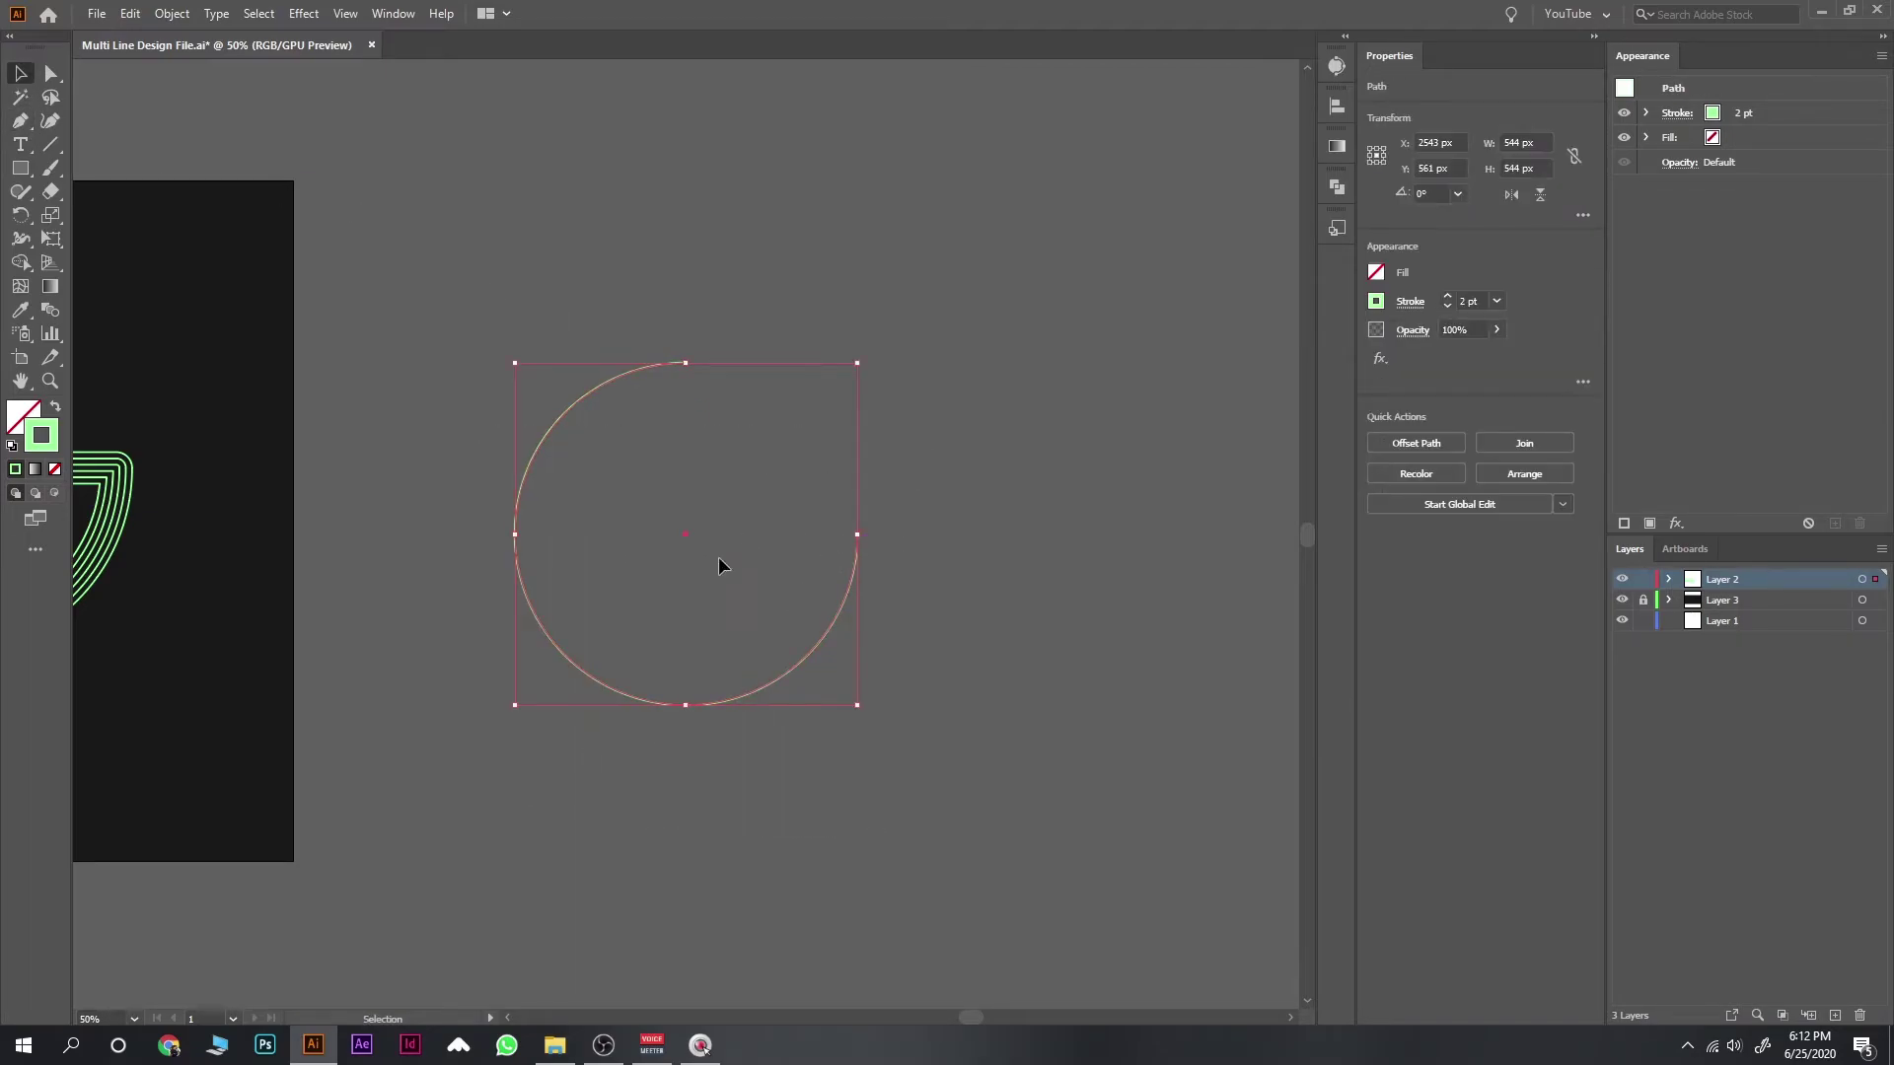
left_click(918, 615)
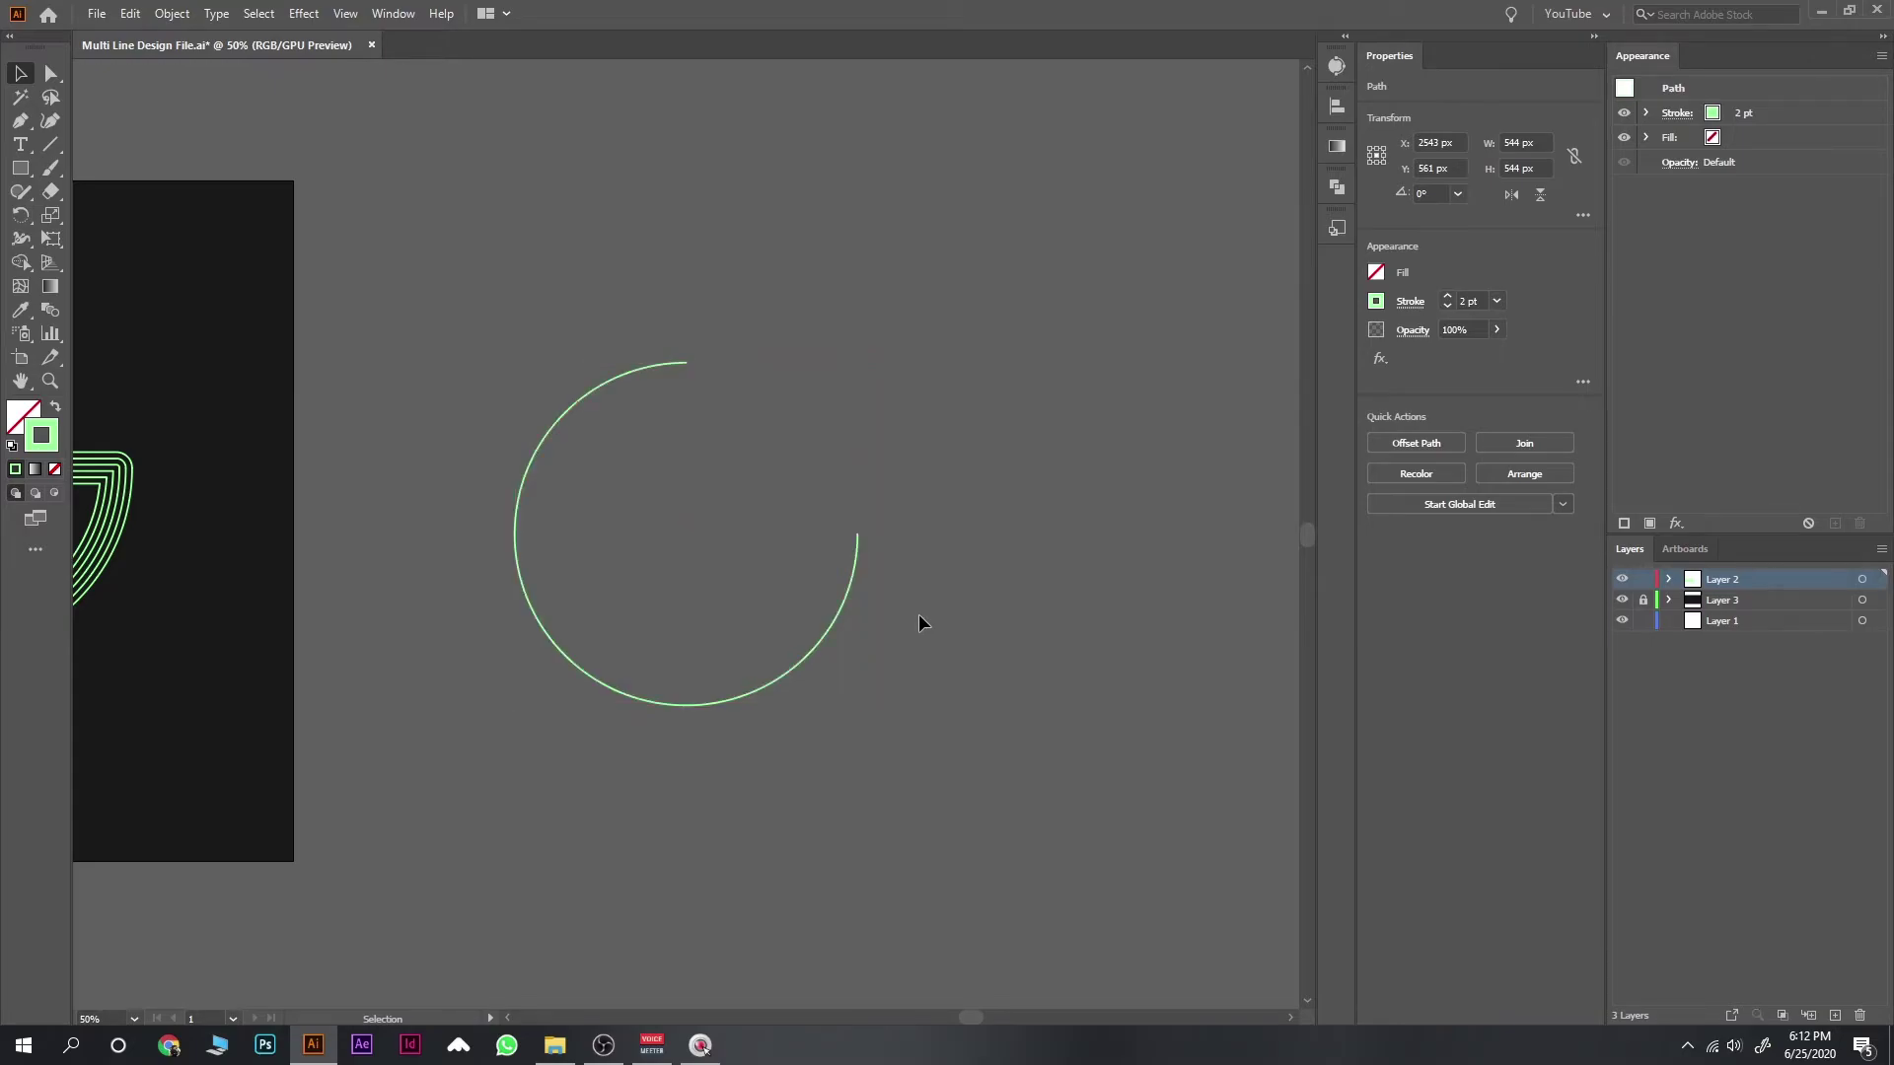
key("ctrl+plus")
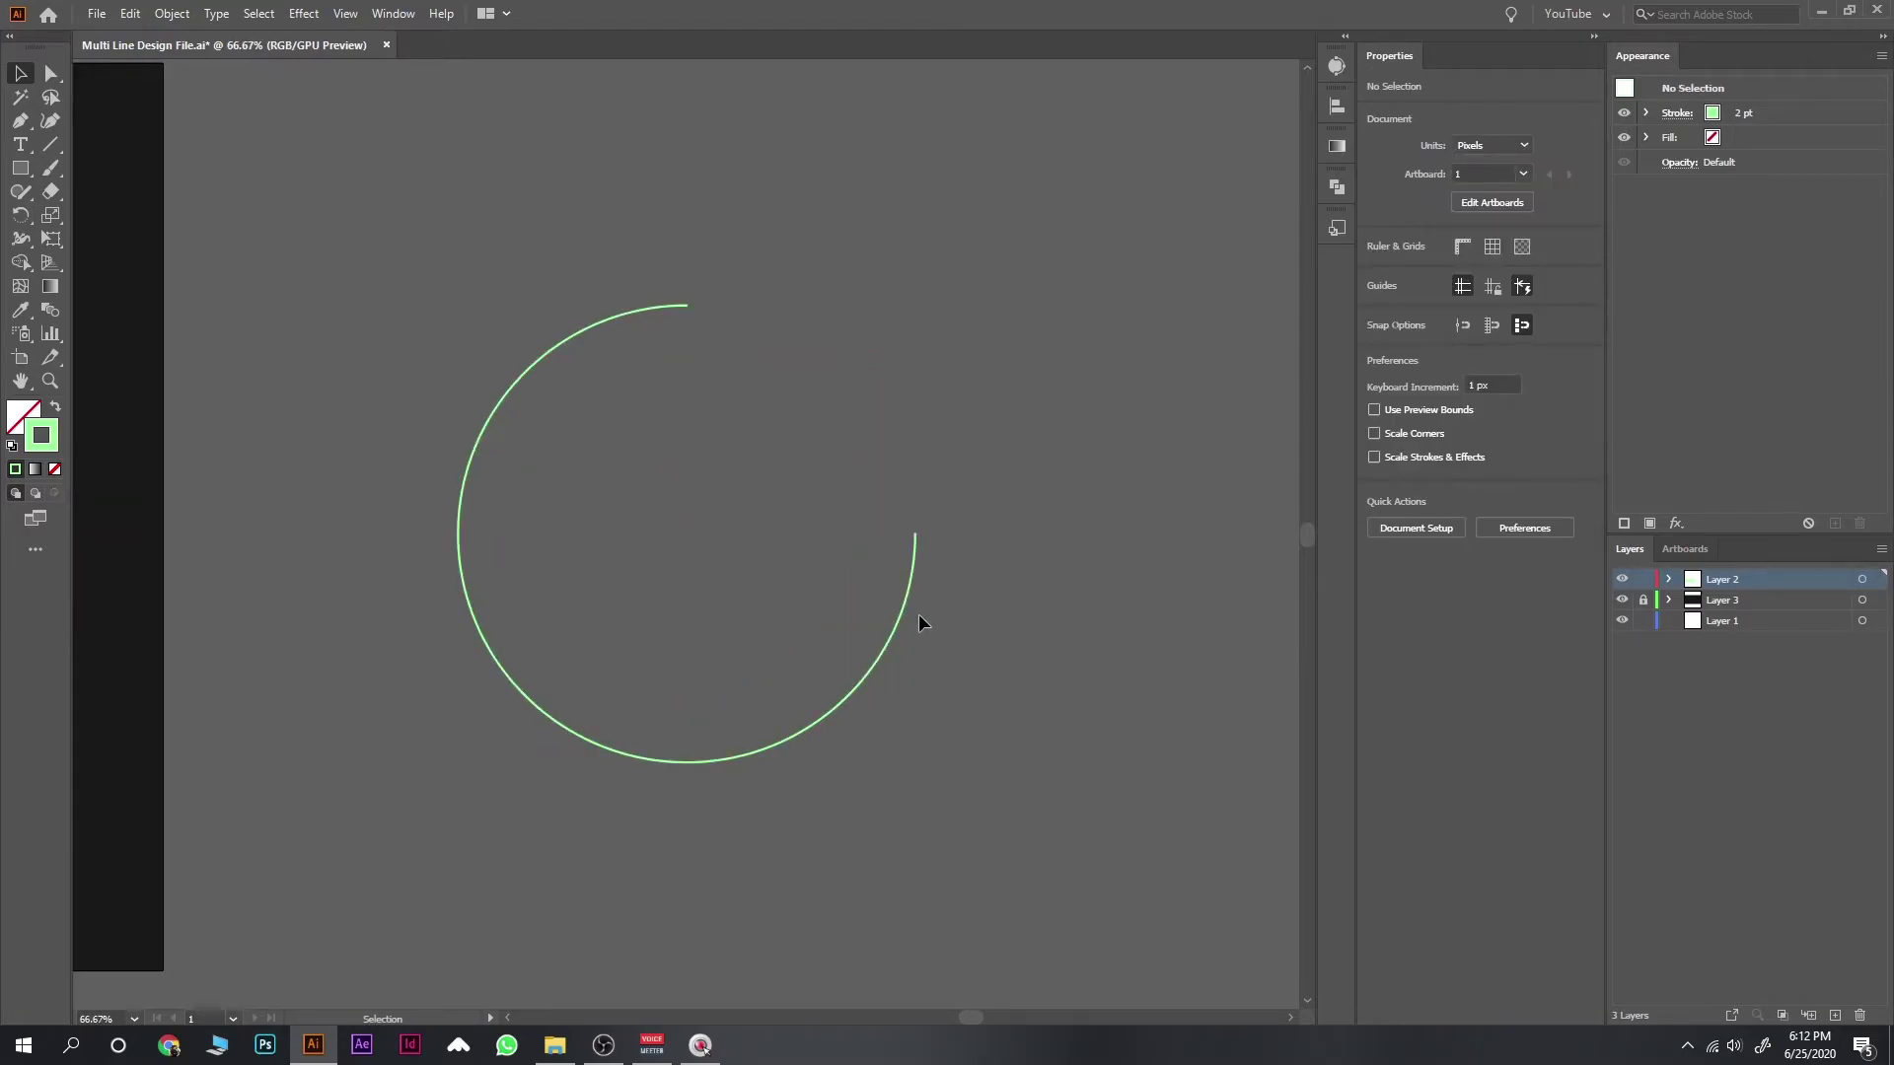
Step: Draw a straight Pen line from the circle's centre to the arc's open end, then select the G
key("p")
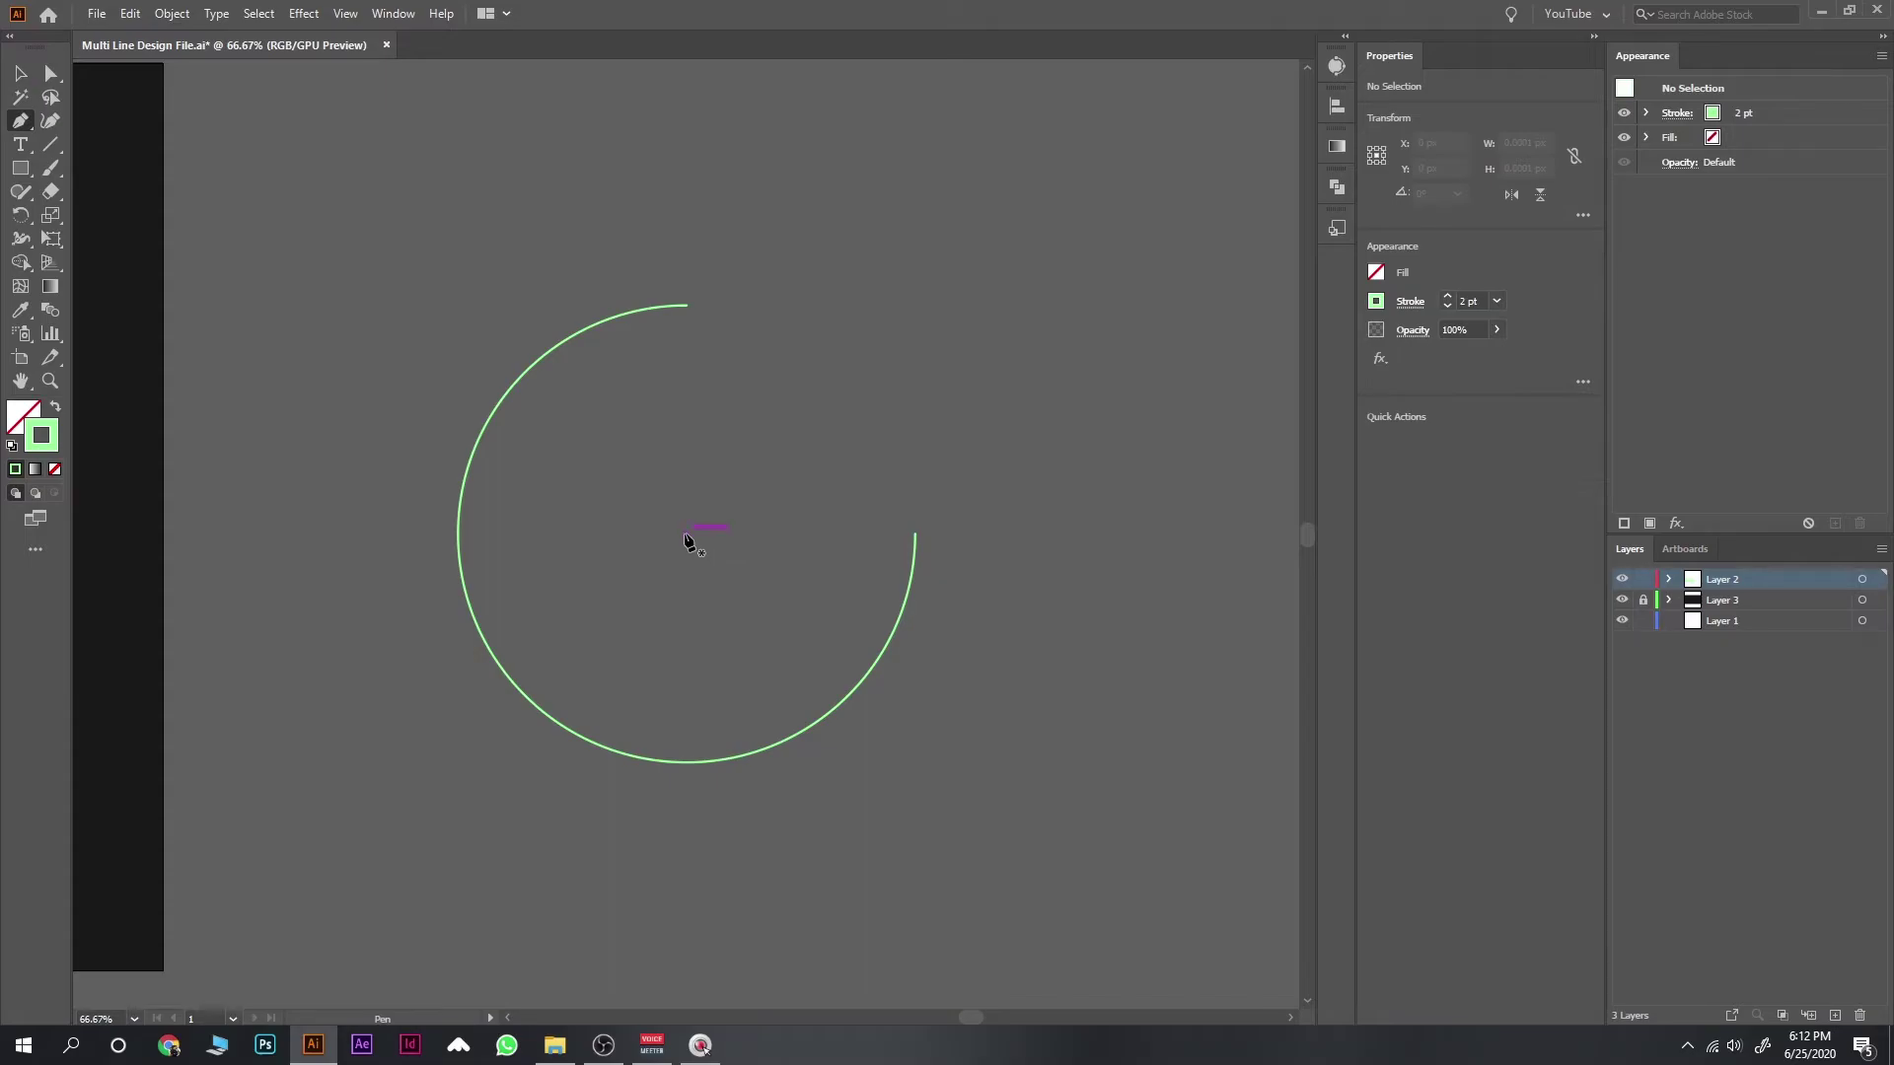
left_click(685, 534)
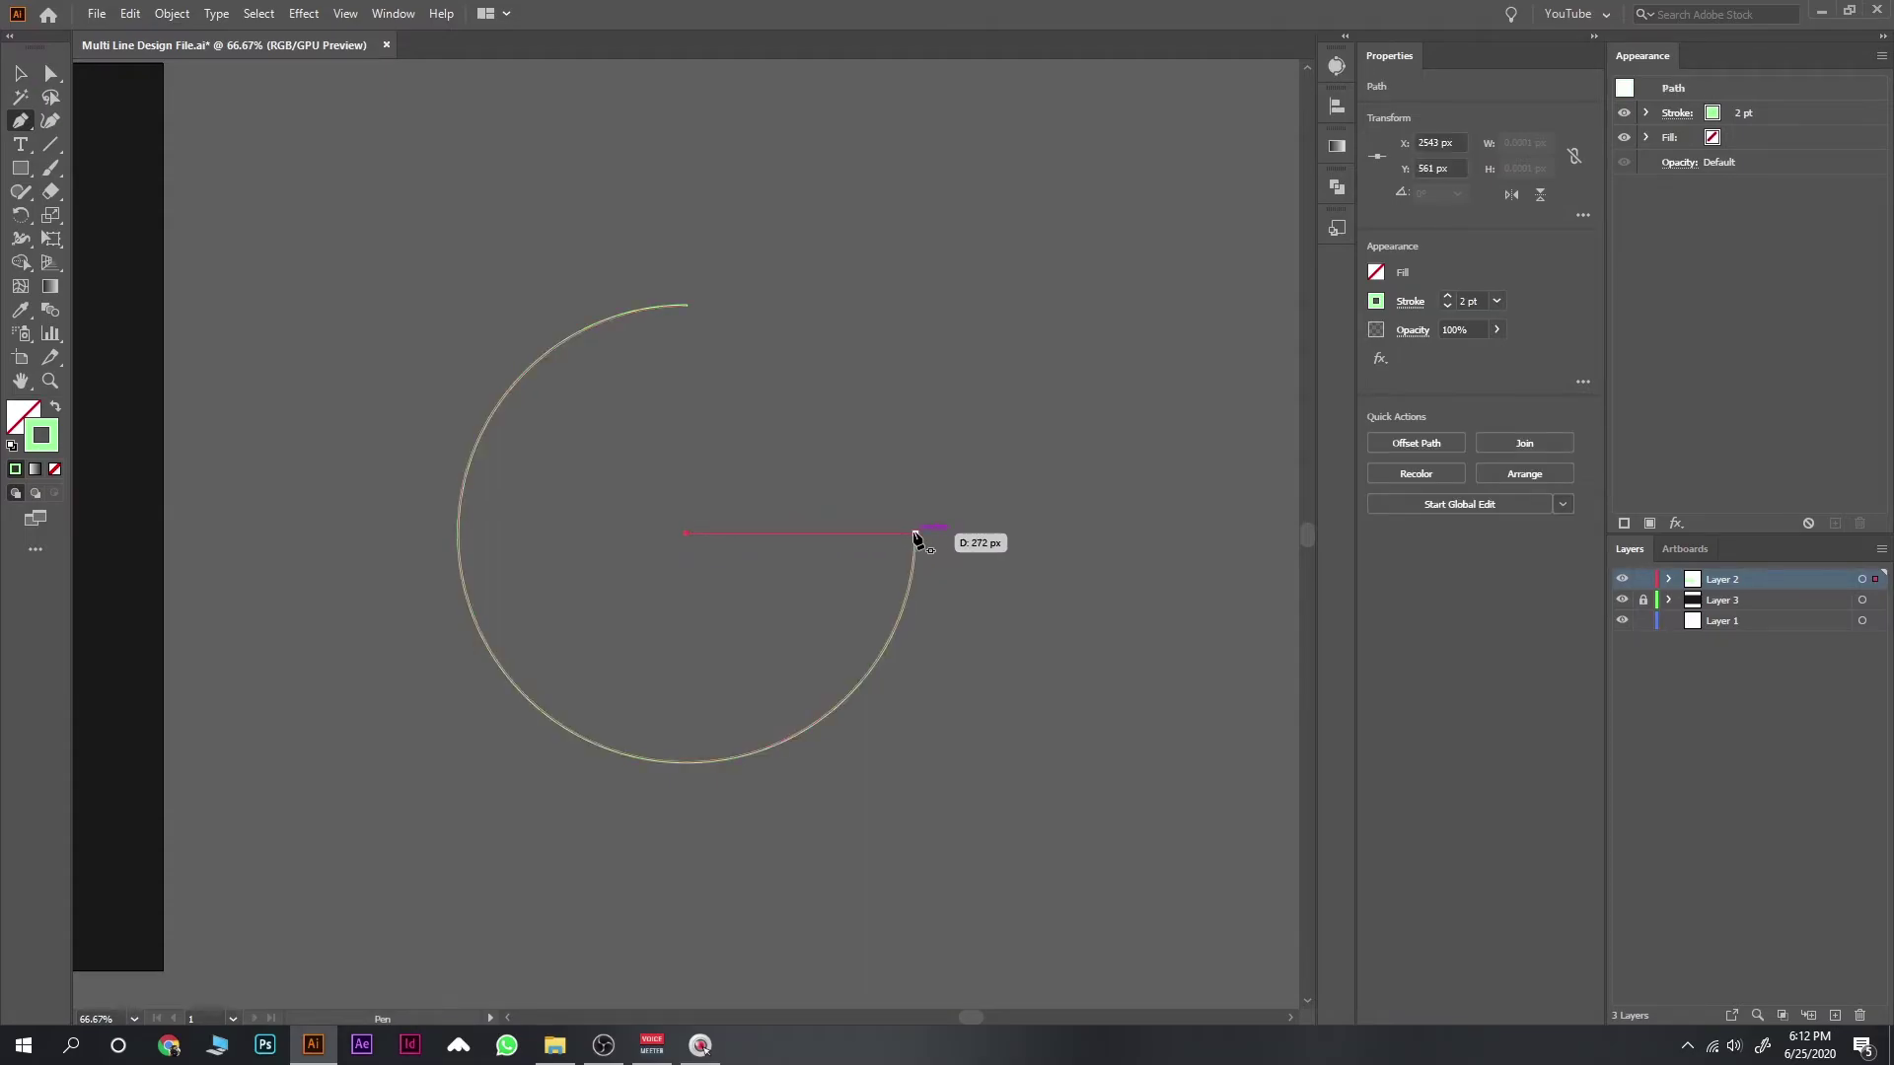
key("ctrl+plus")
key("ctrl+plus")
left_click_drag(914, 533, 601, 550)
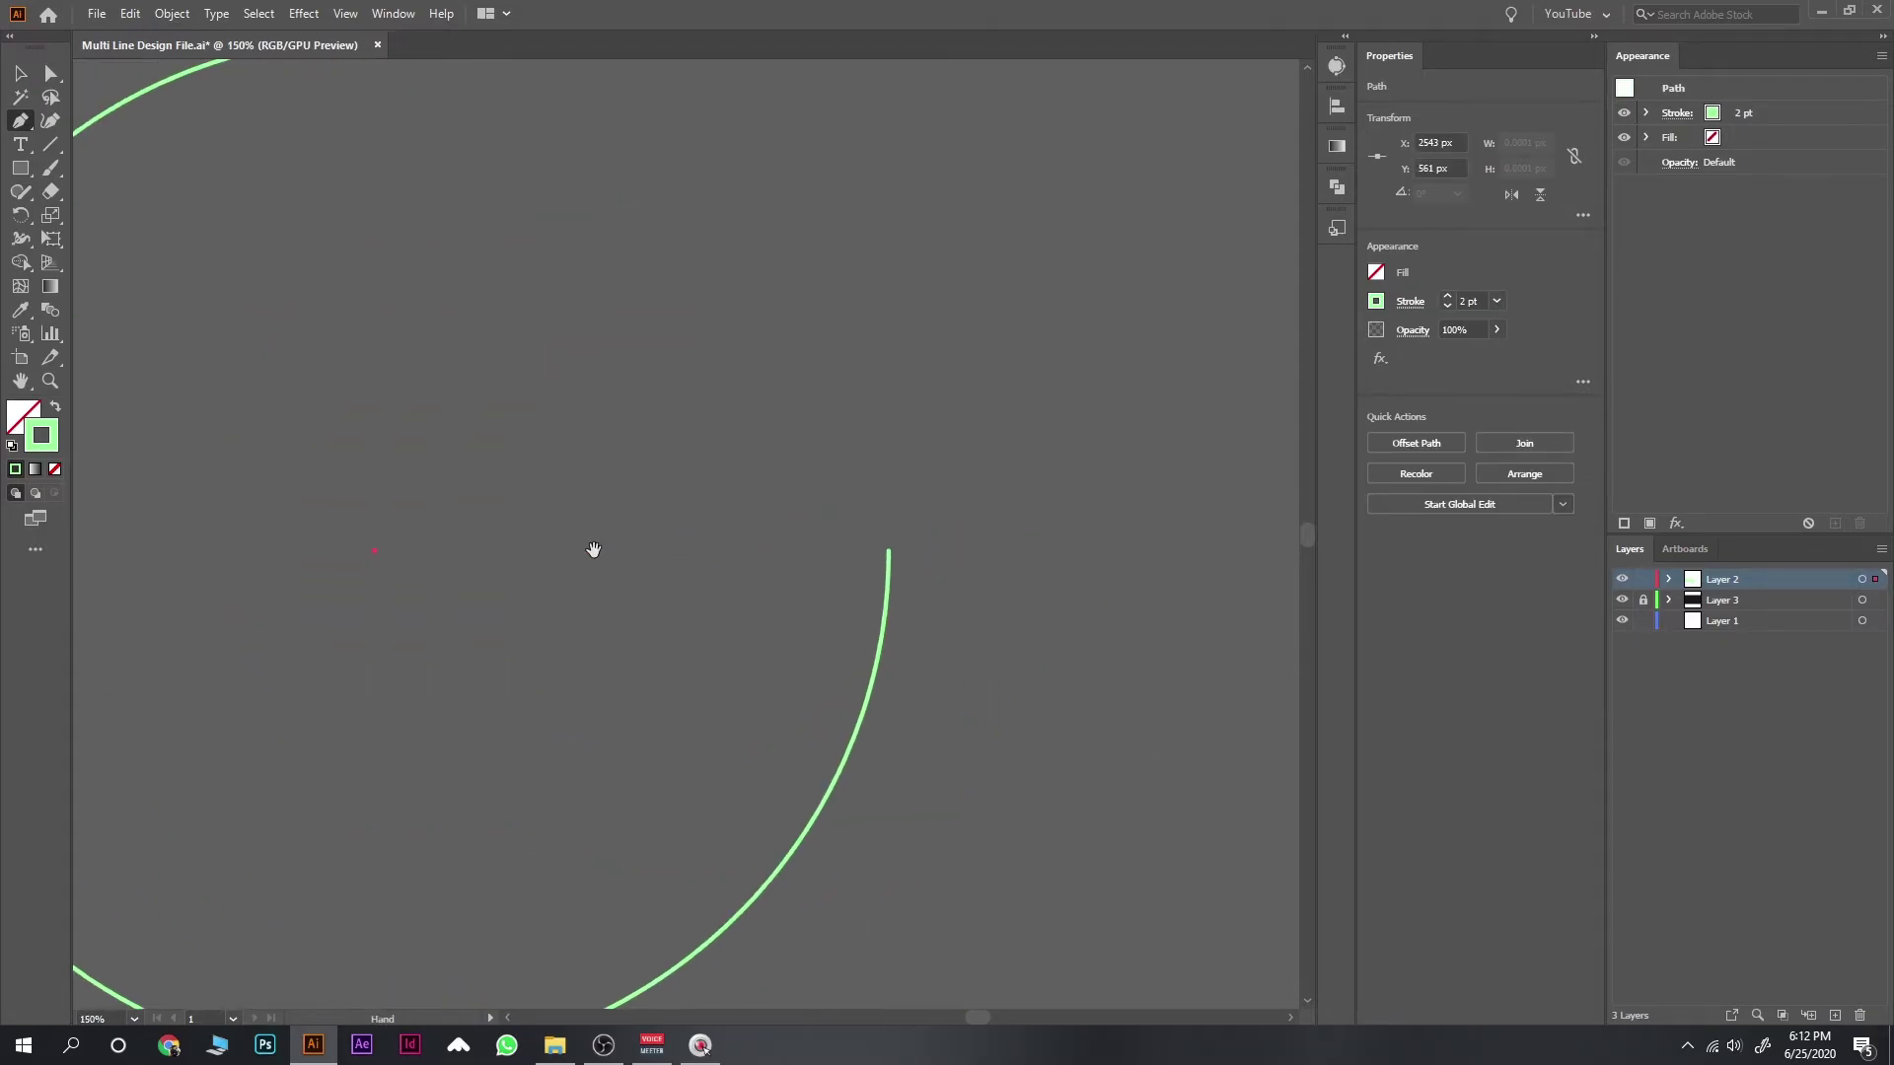
left_click(885, 550)
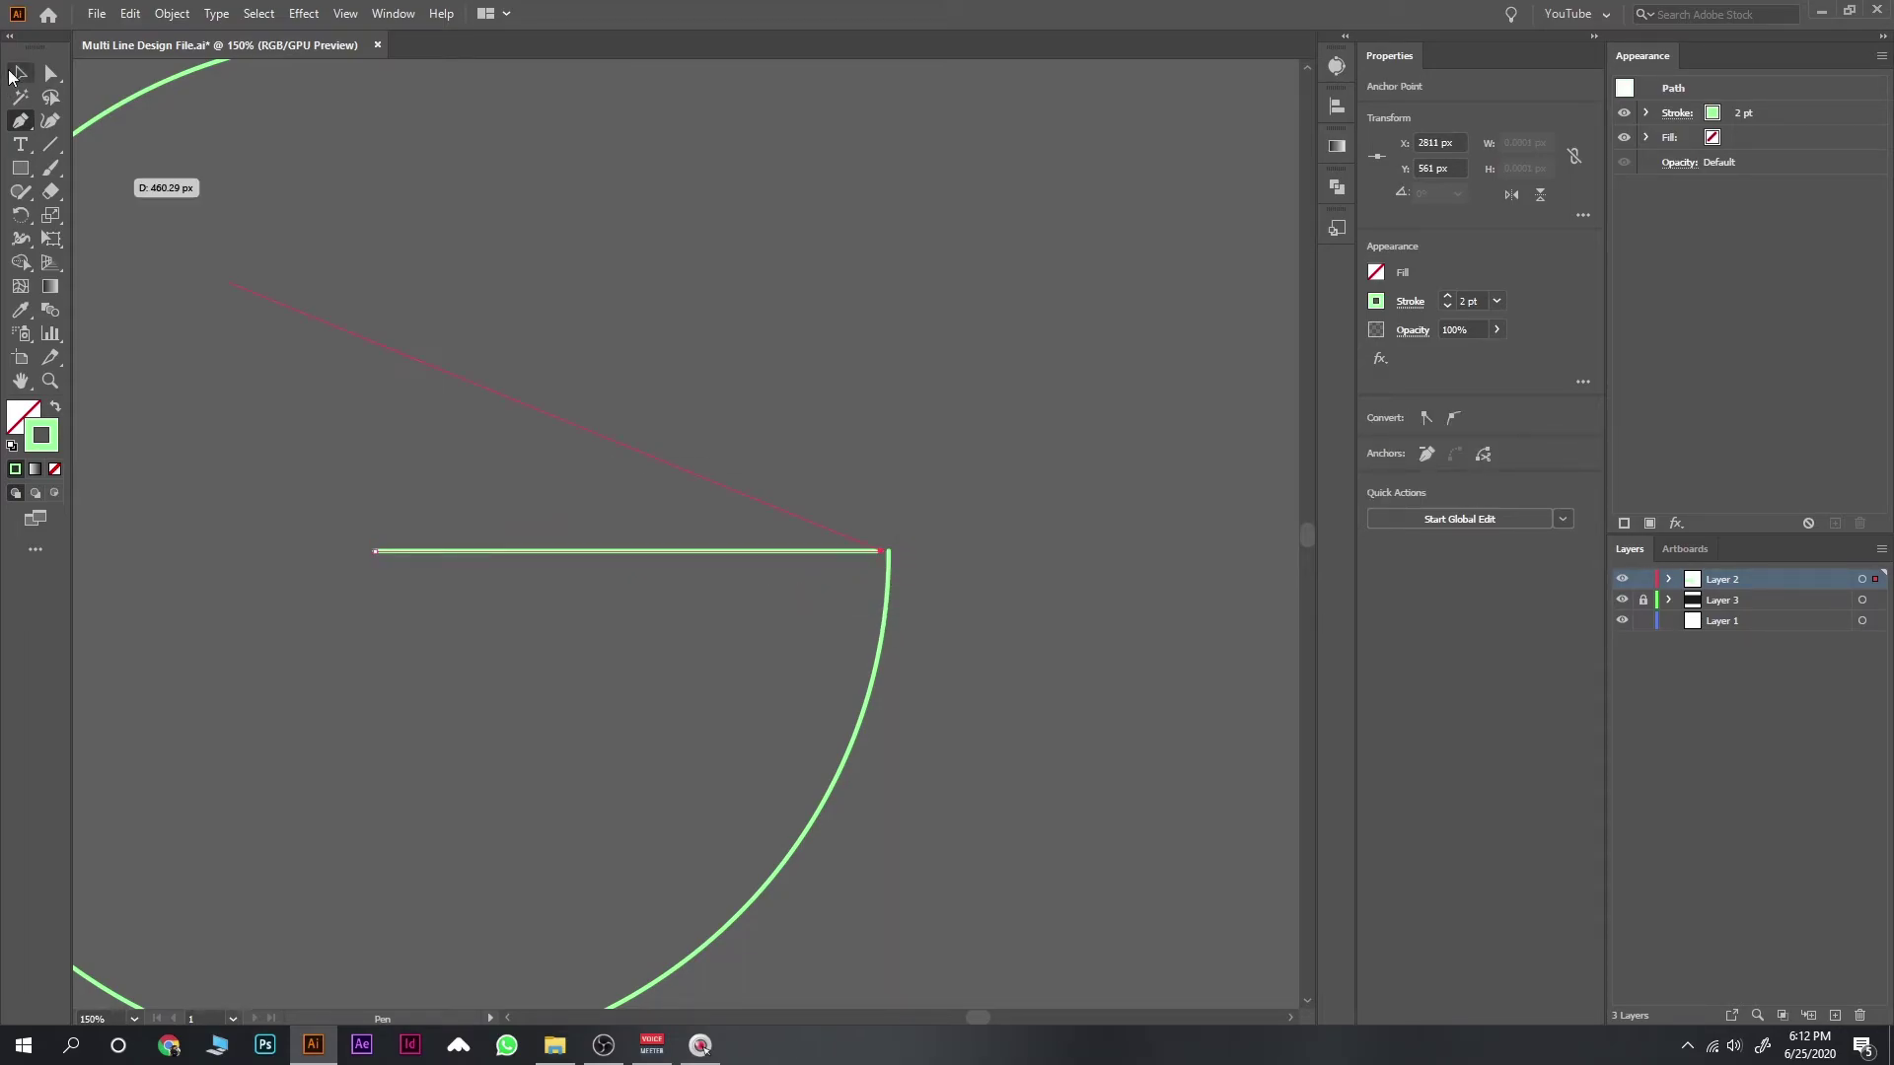
key("v")
left_click(916, 347)
key("ctrl+minus")
key("ctrl+minus")
key("ctrl+minus")
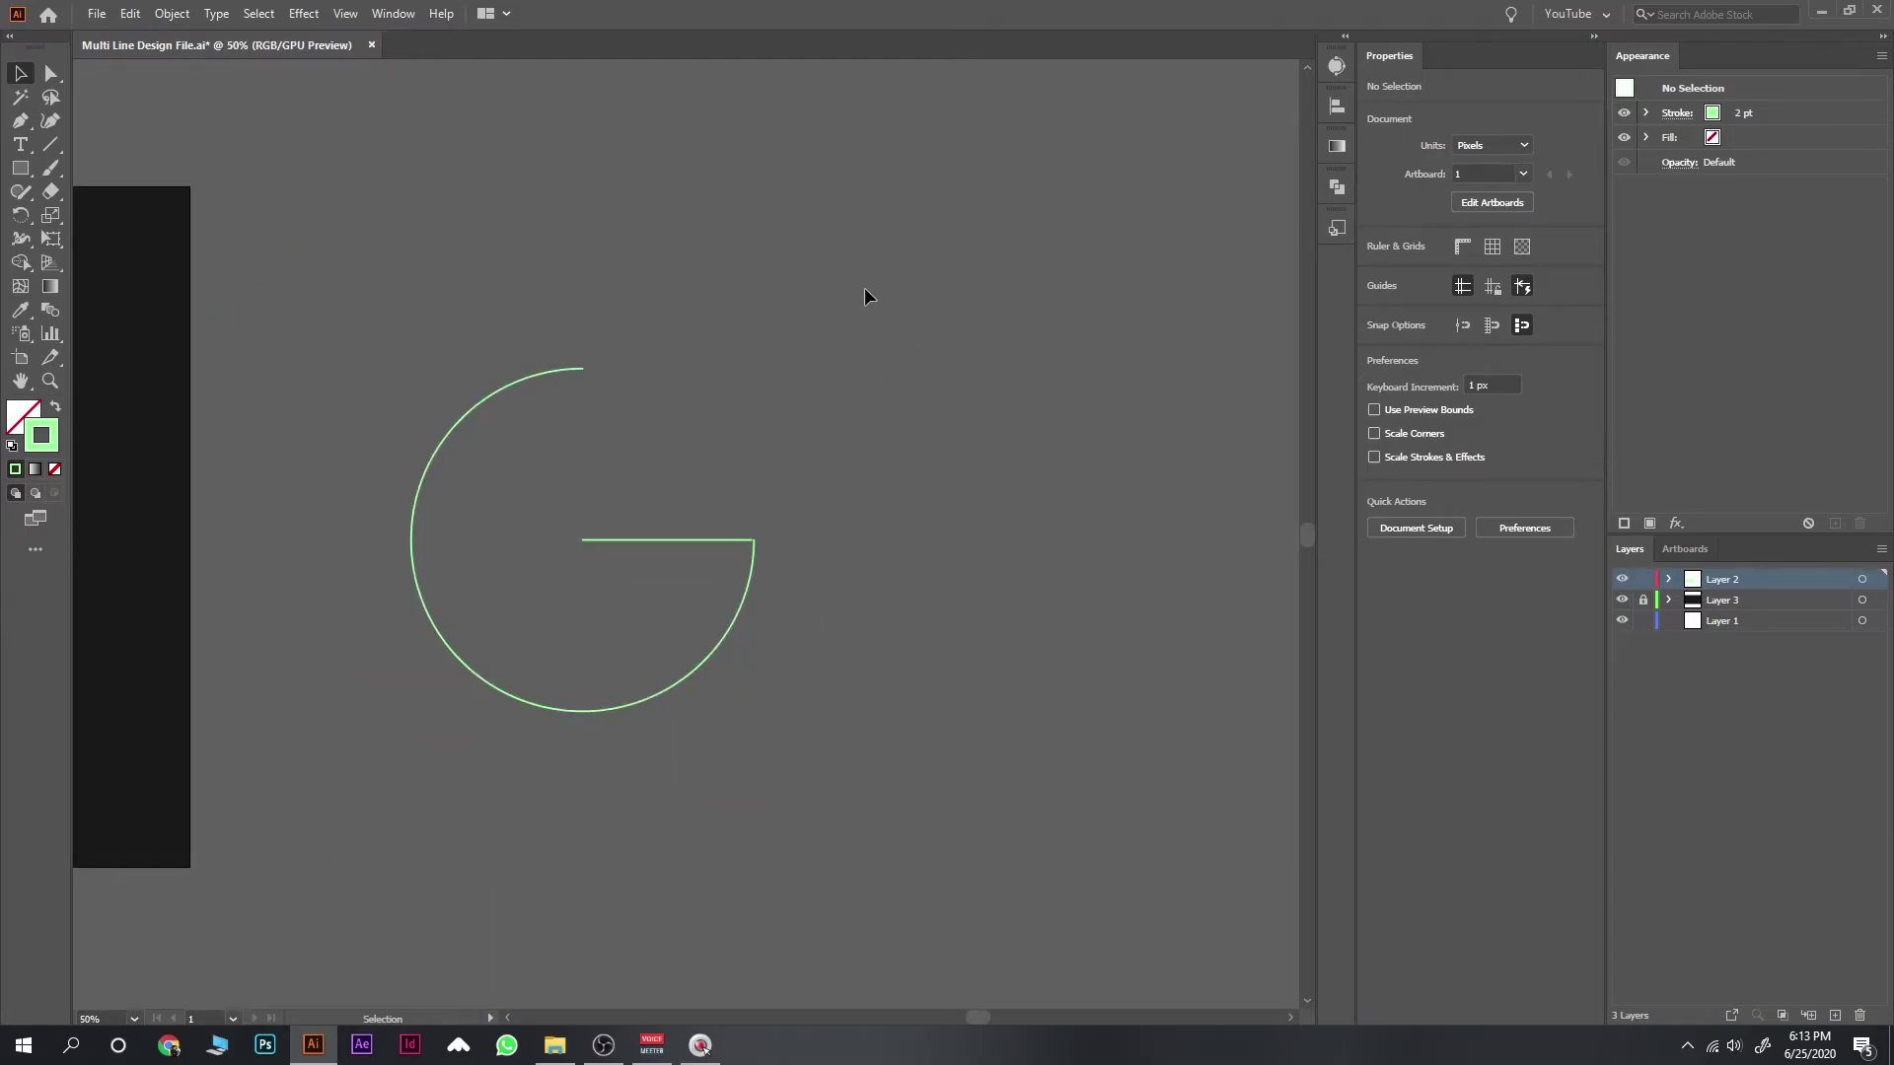
key("ctrl+a")
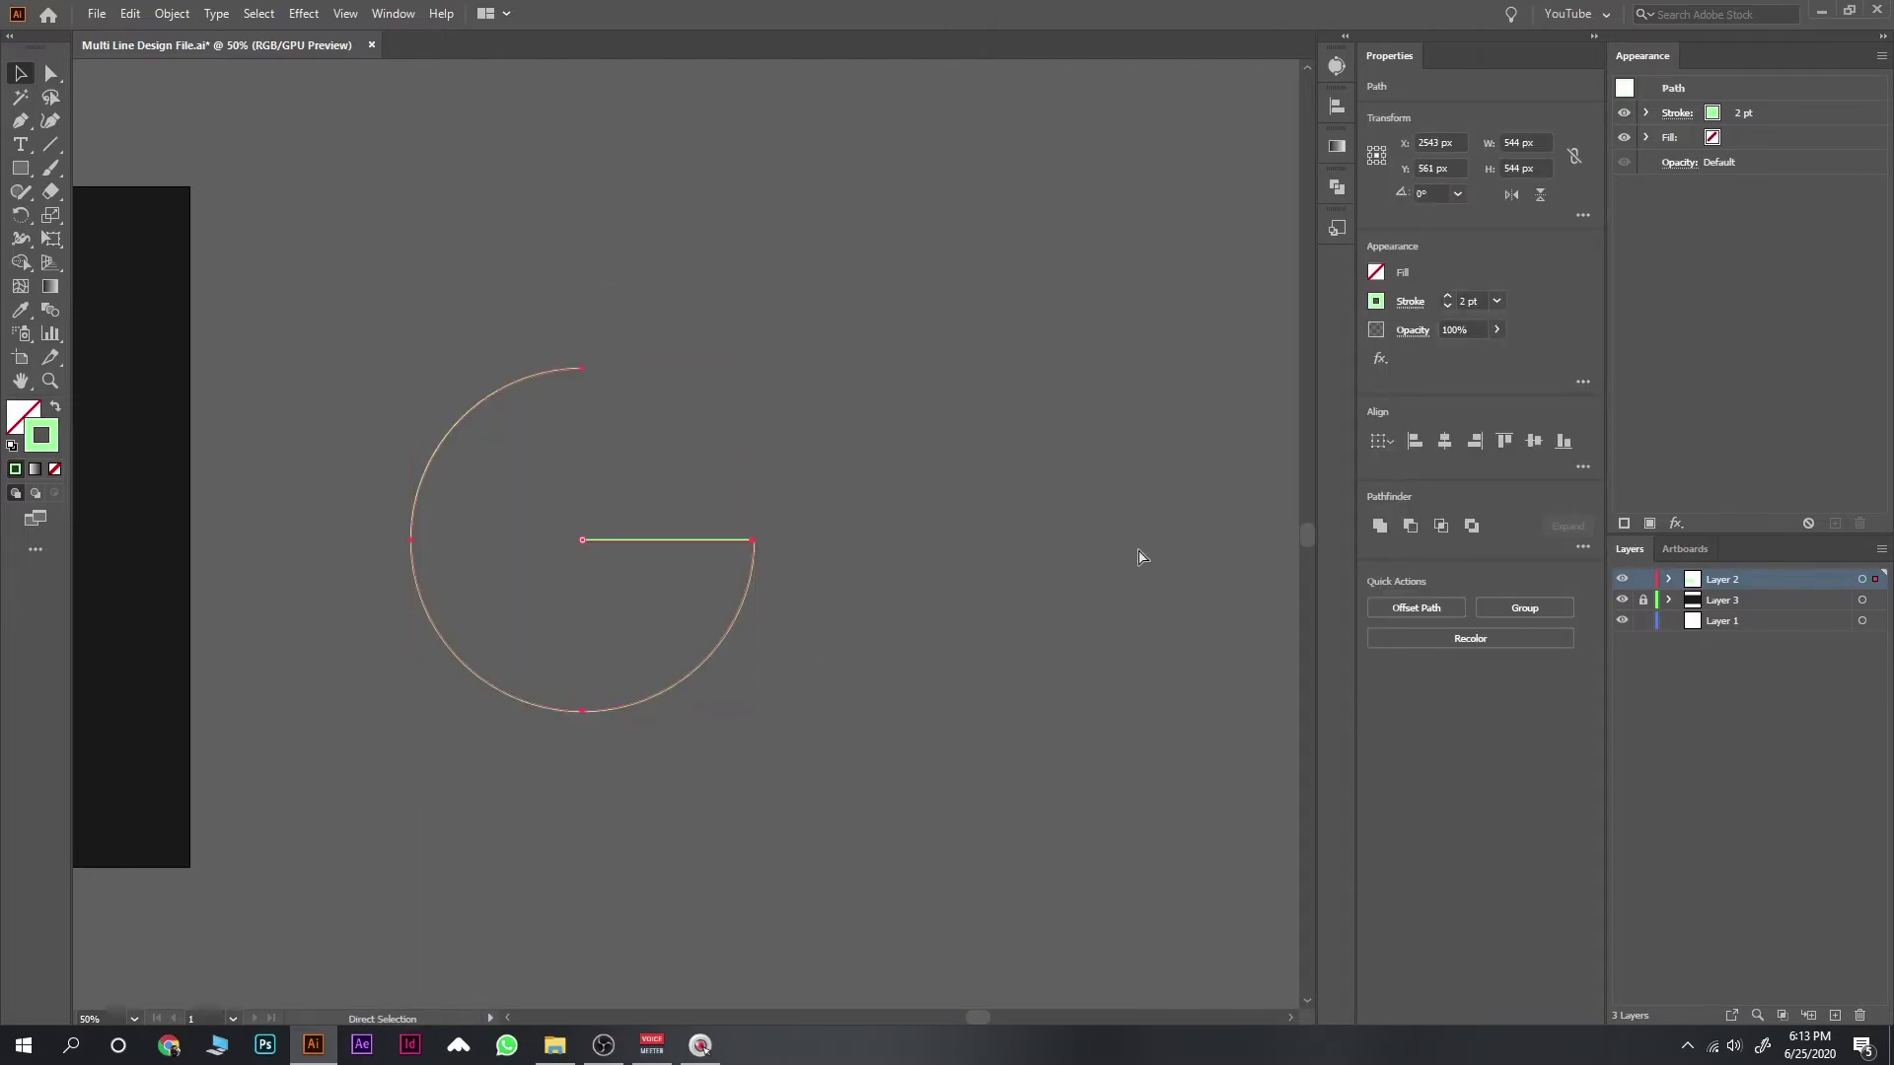
Step: Group the arc and crossbar, then apply the green Multi graphic style
key("ctrl+g")
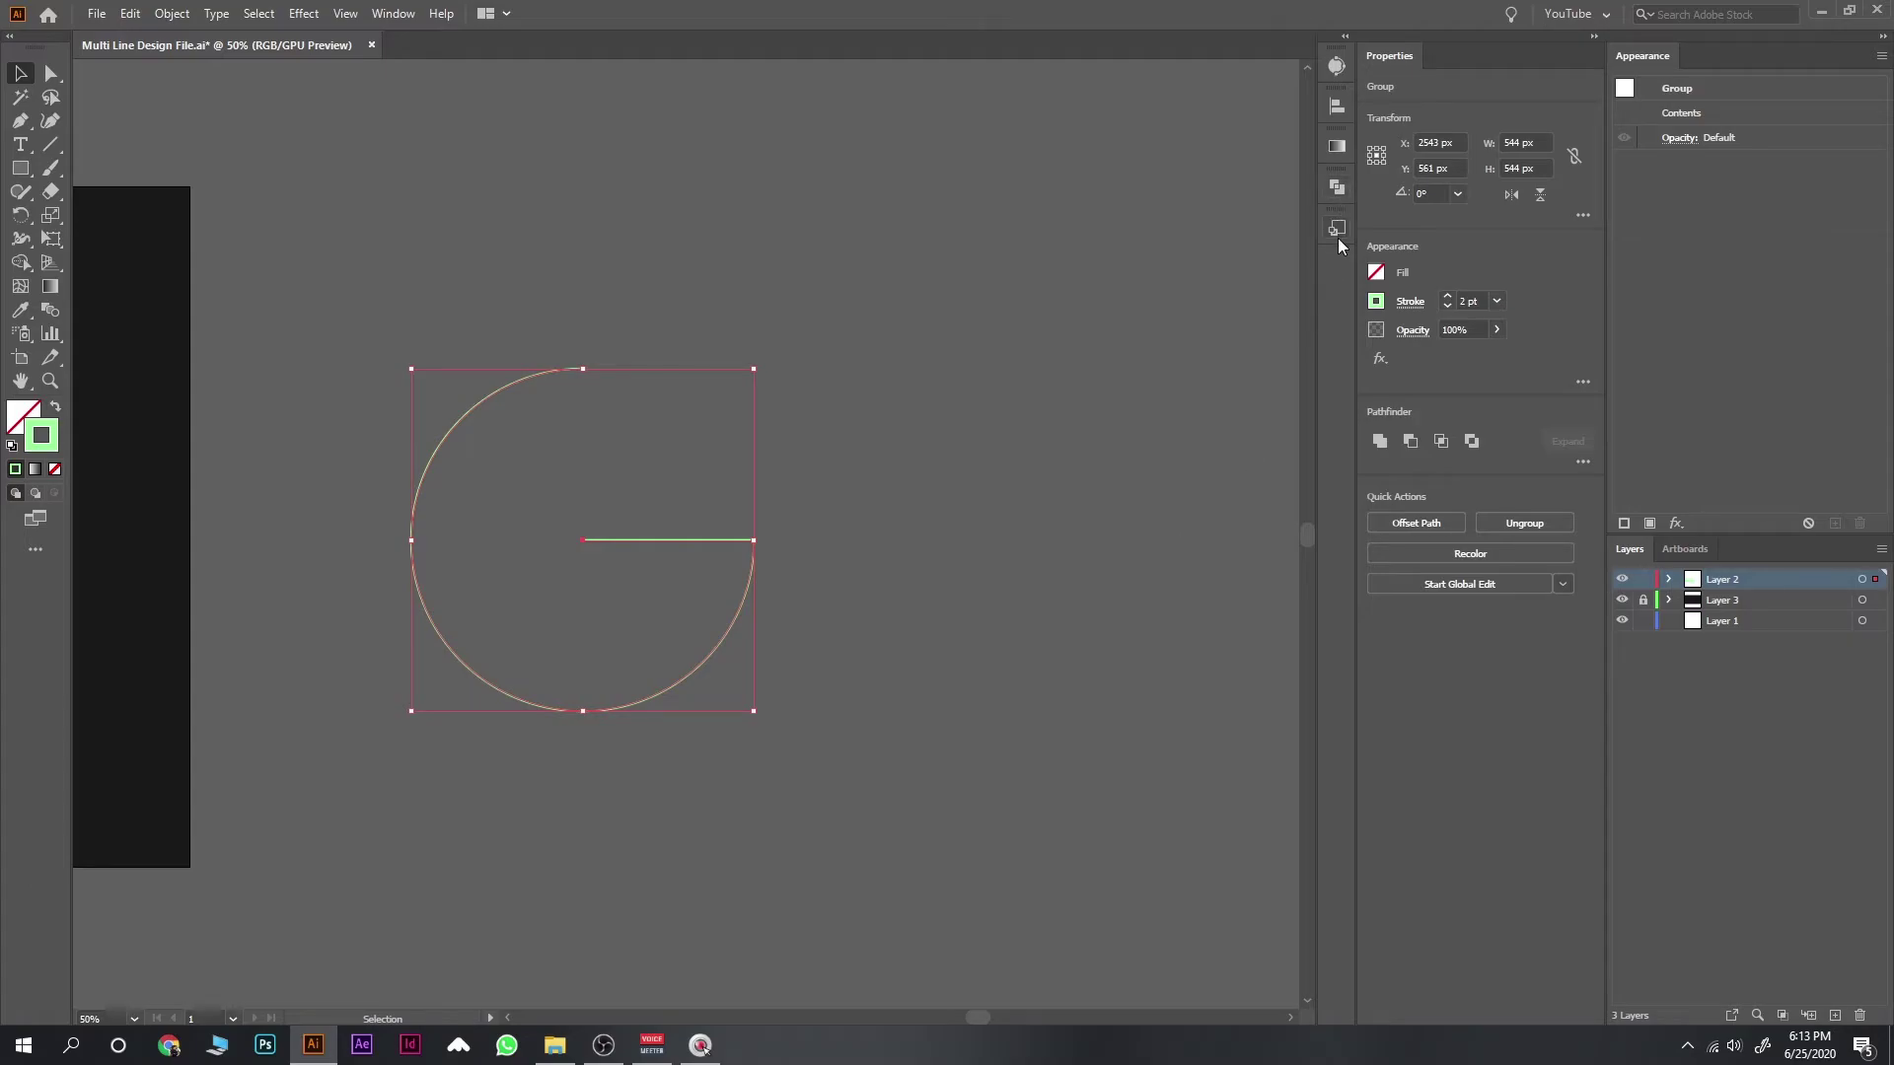
left_click(1338, 229)
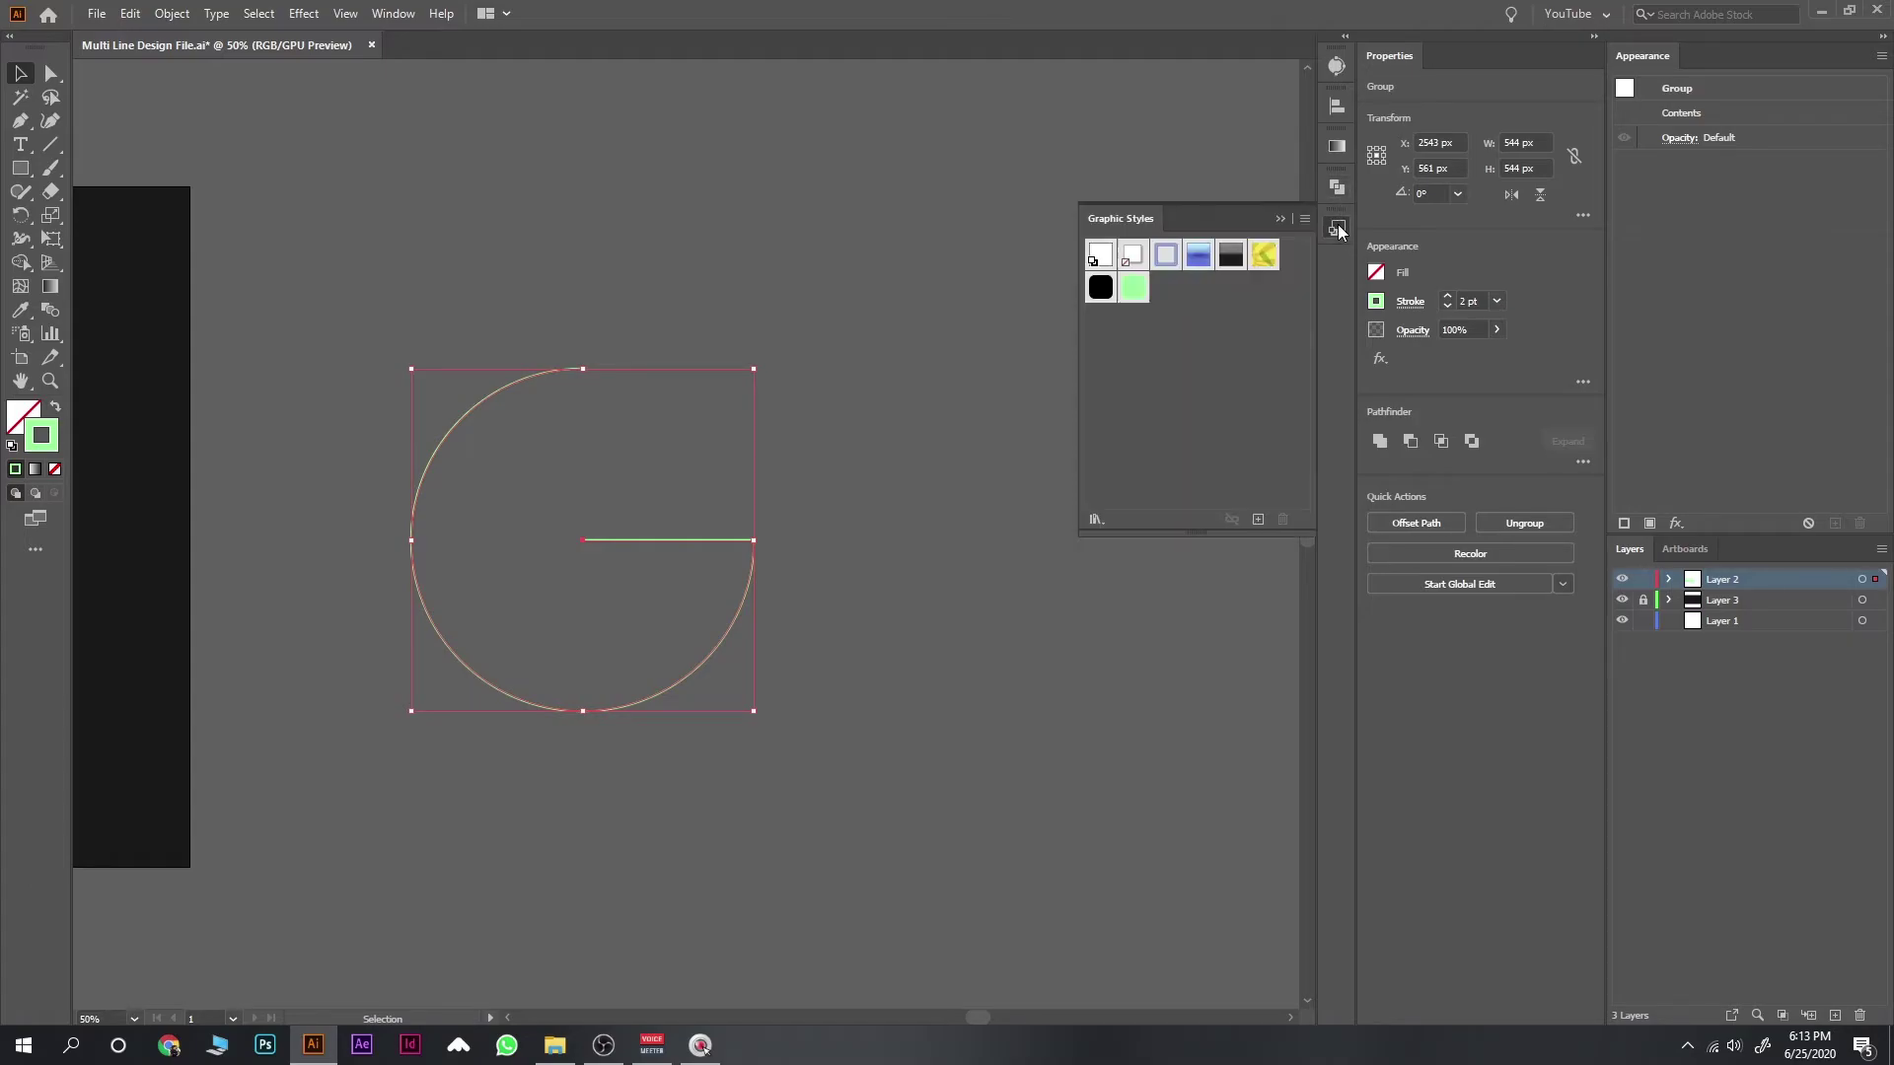
left_click(1134, 288)
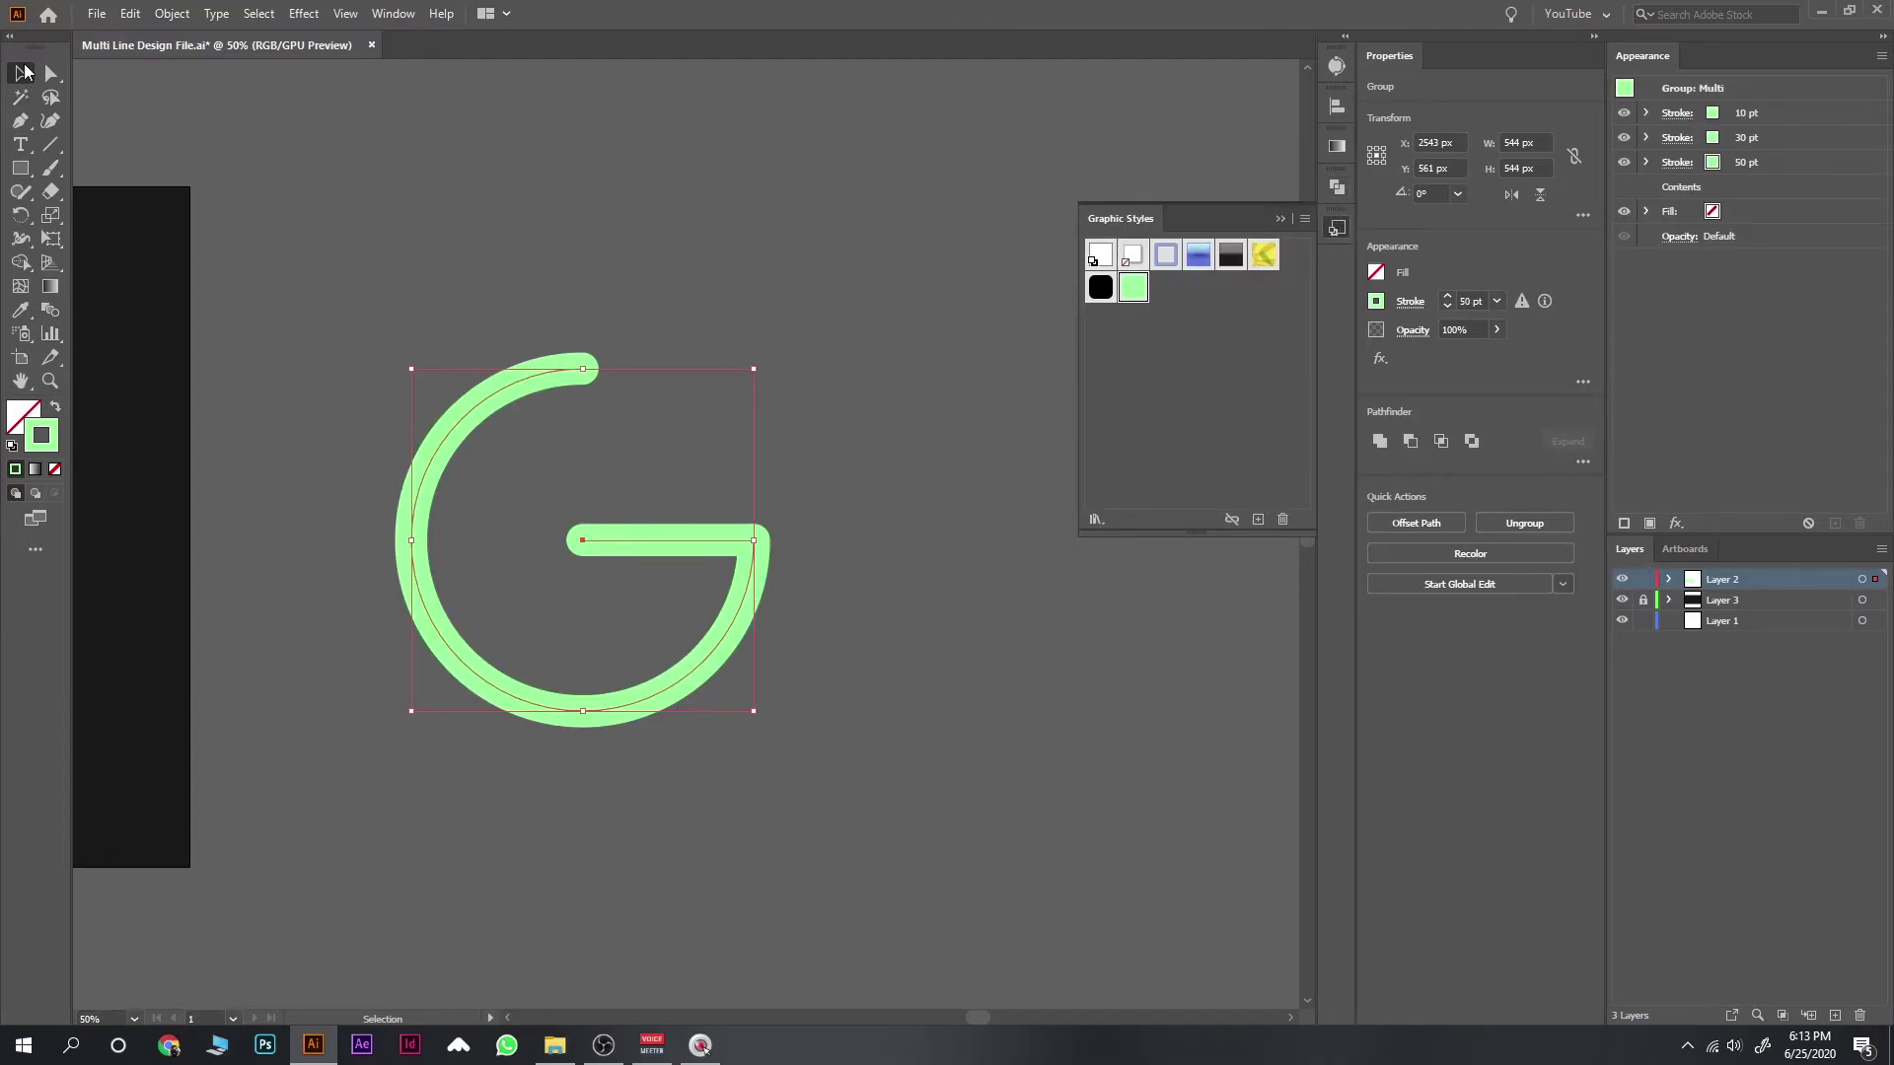
left_click(690, 334)
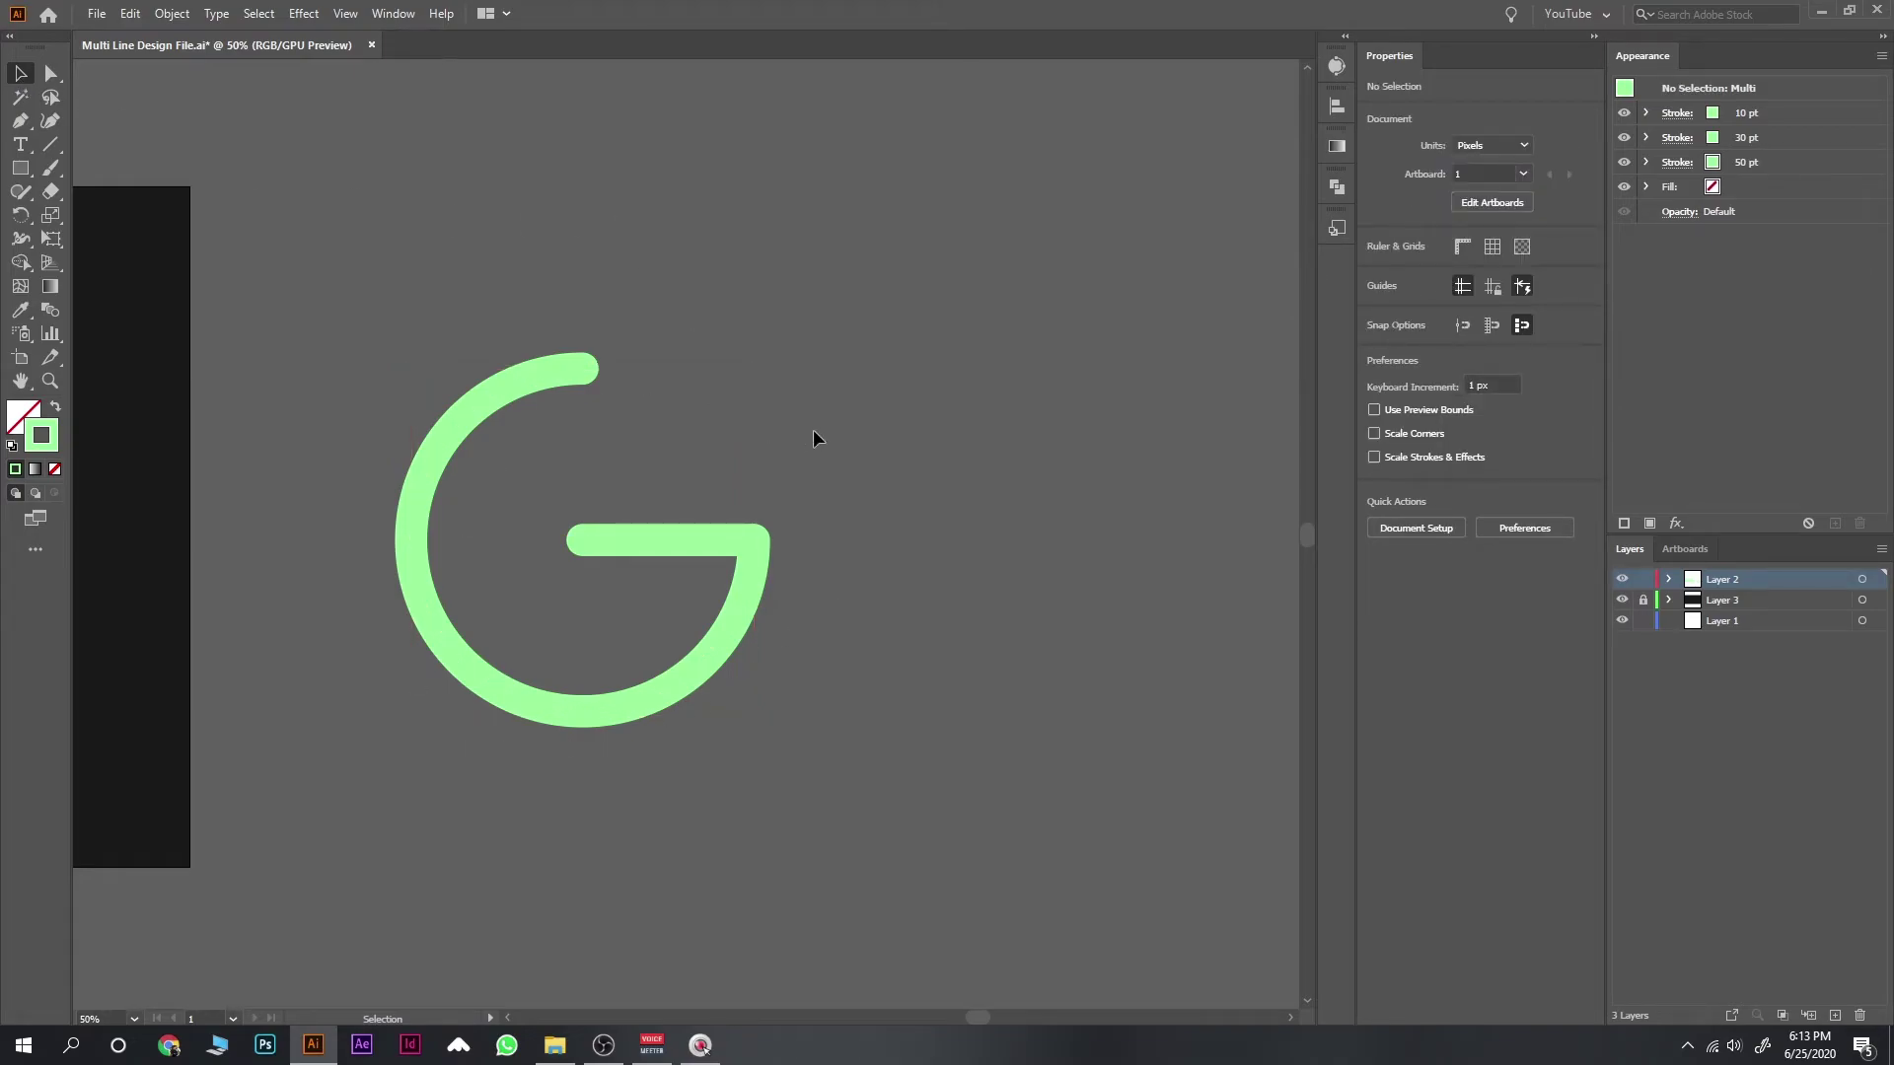
key("ctrl+a")
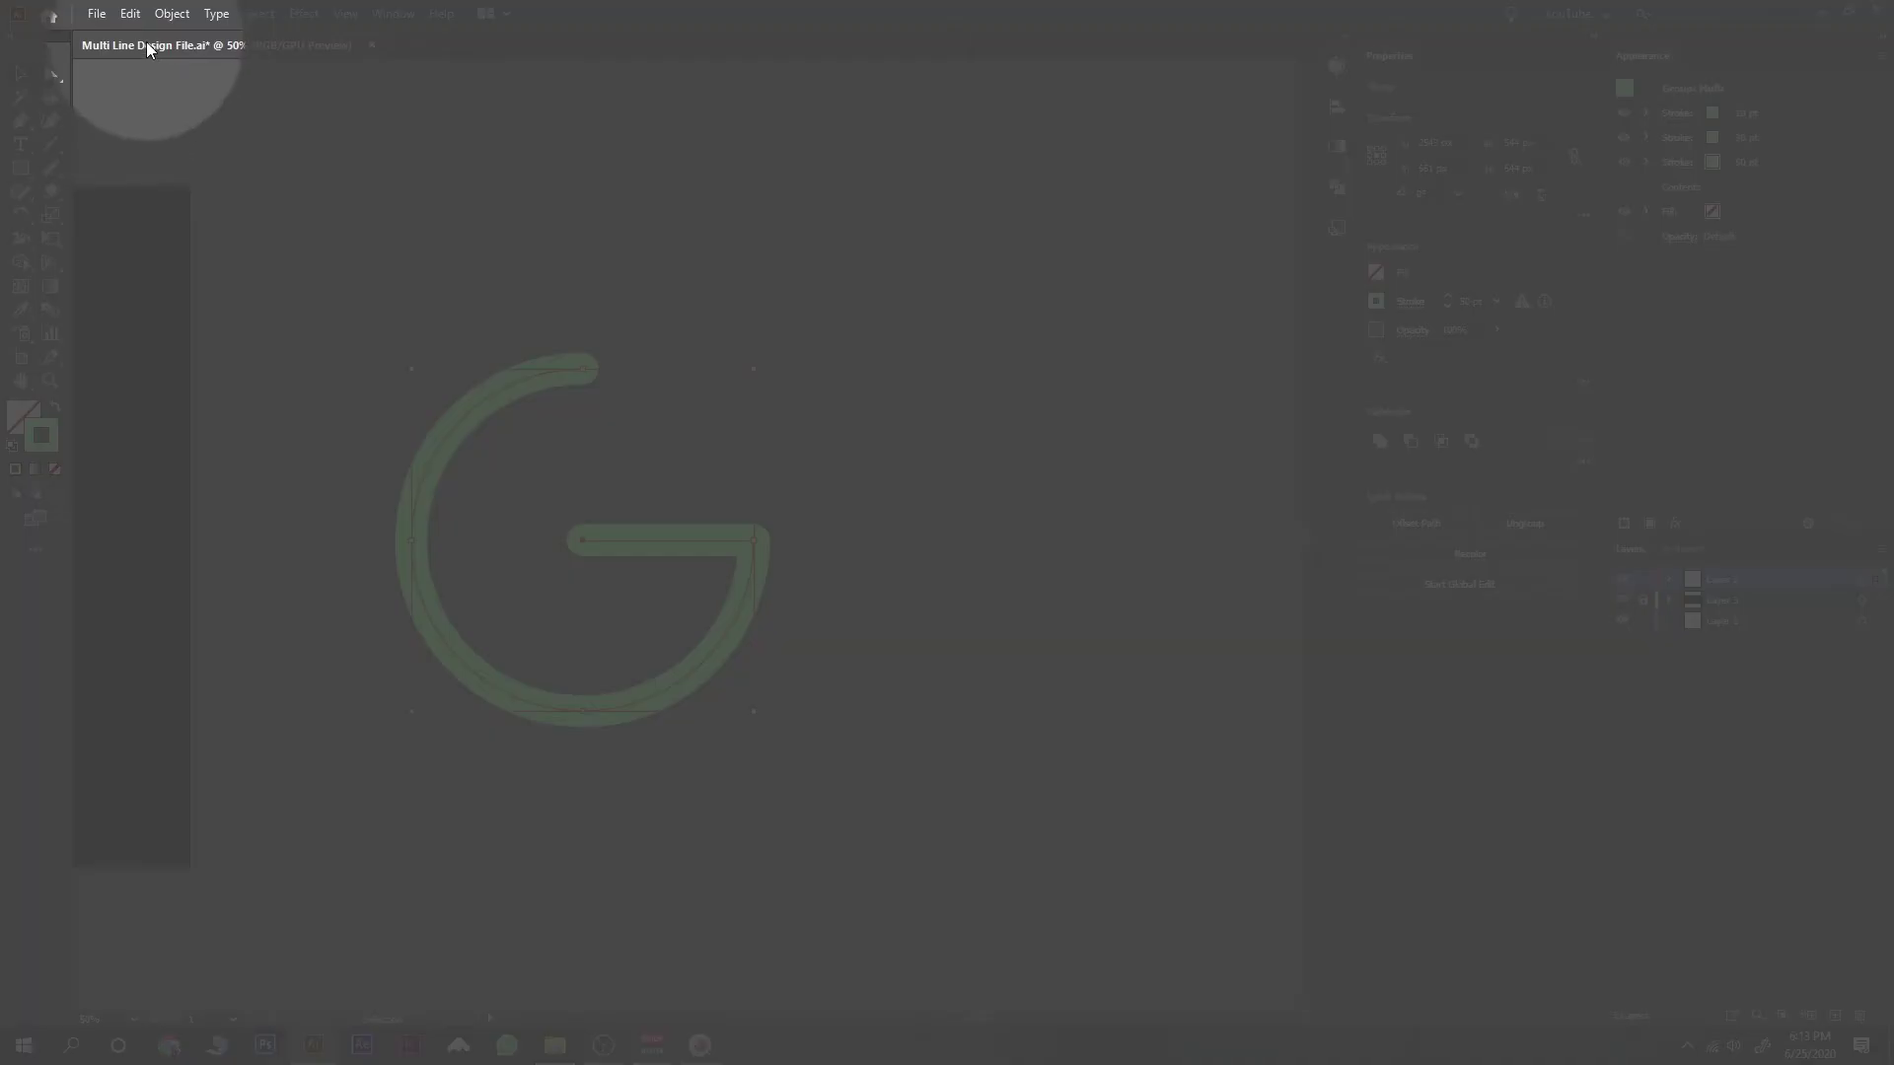
Step: Expand the G's appearance, then expand its fill and stroke into shapes
left_click(171, 14)
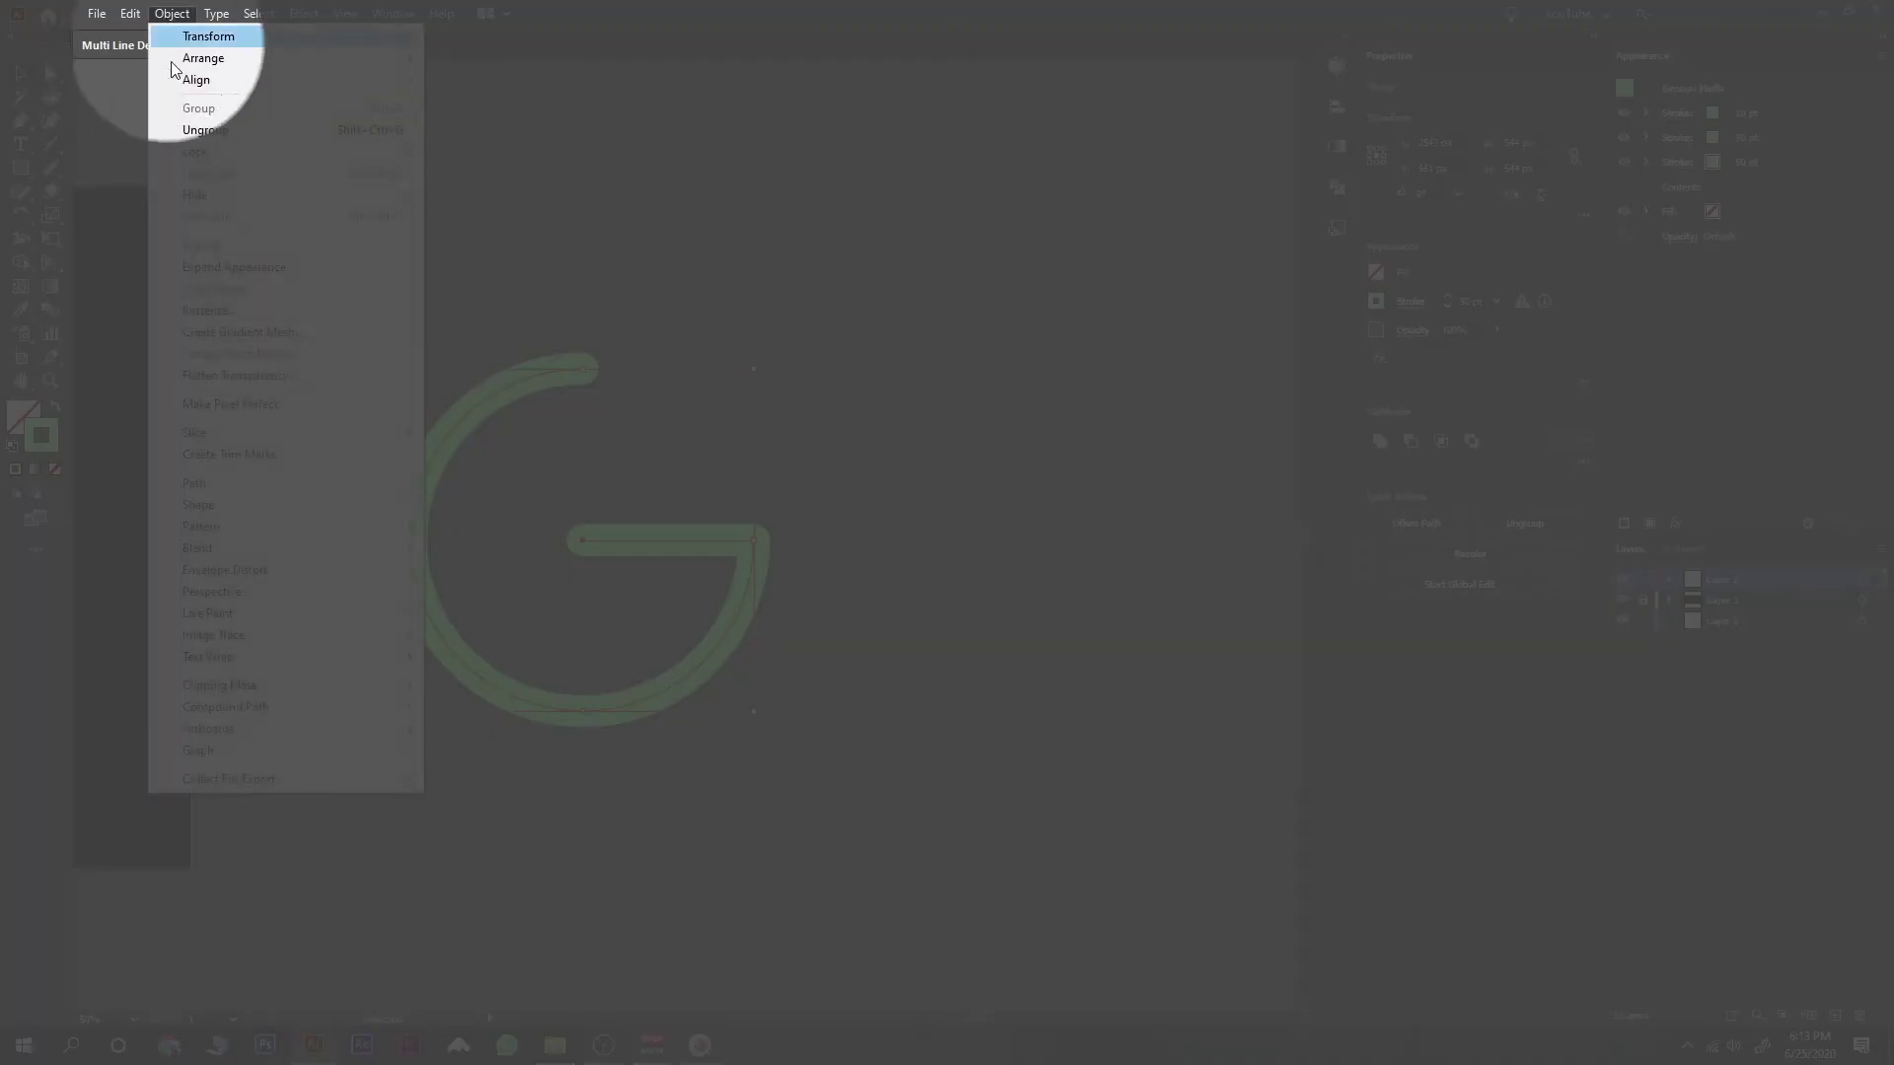
left_click(215, 264)
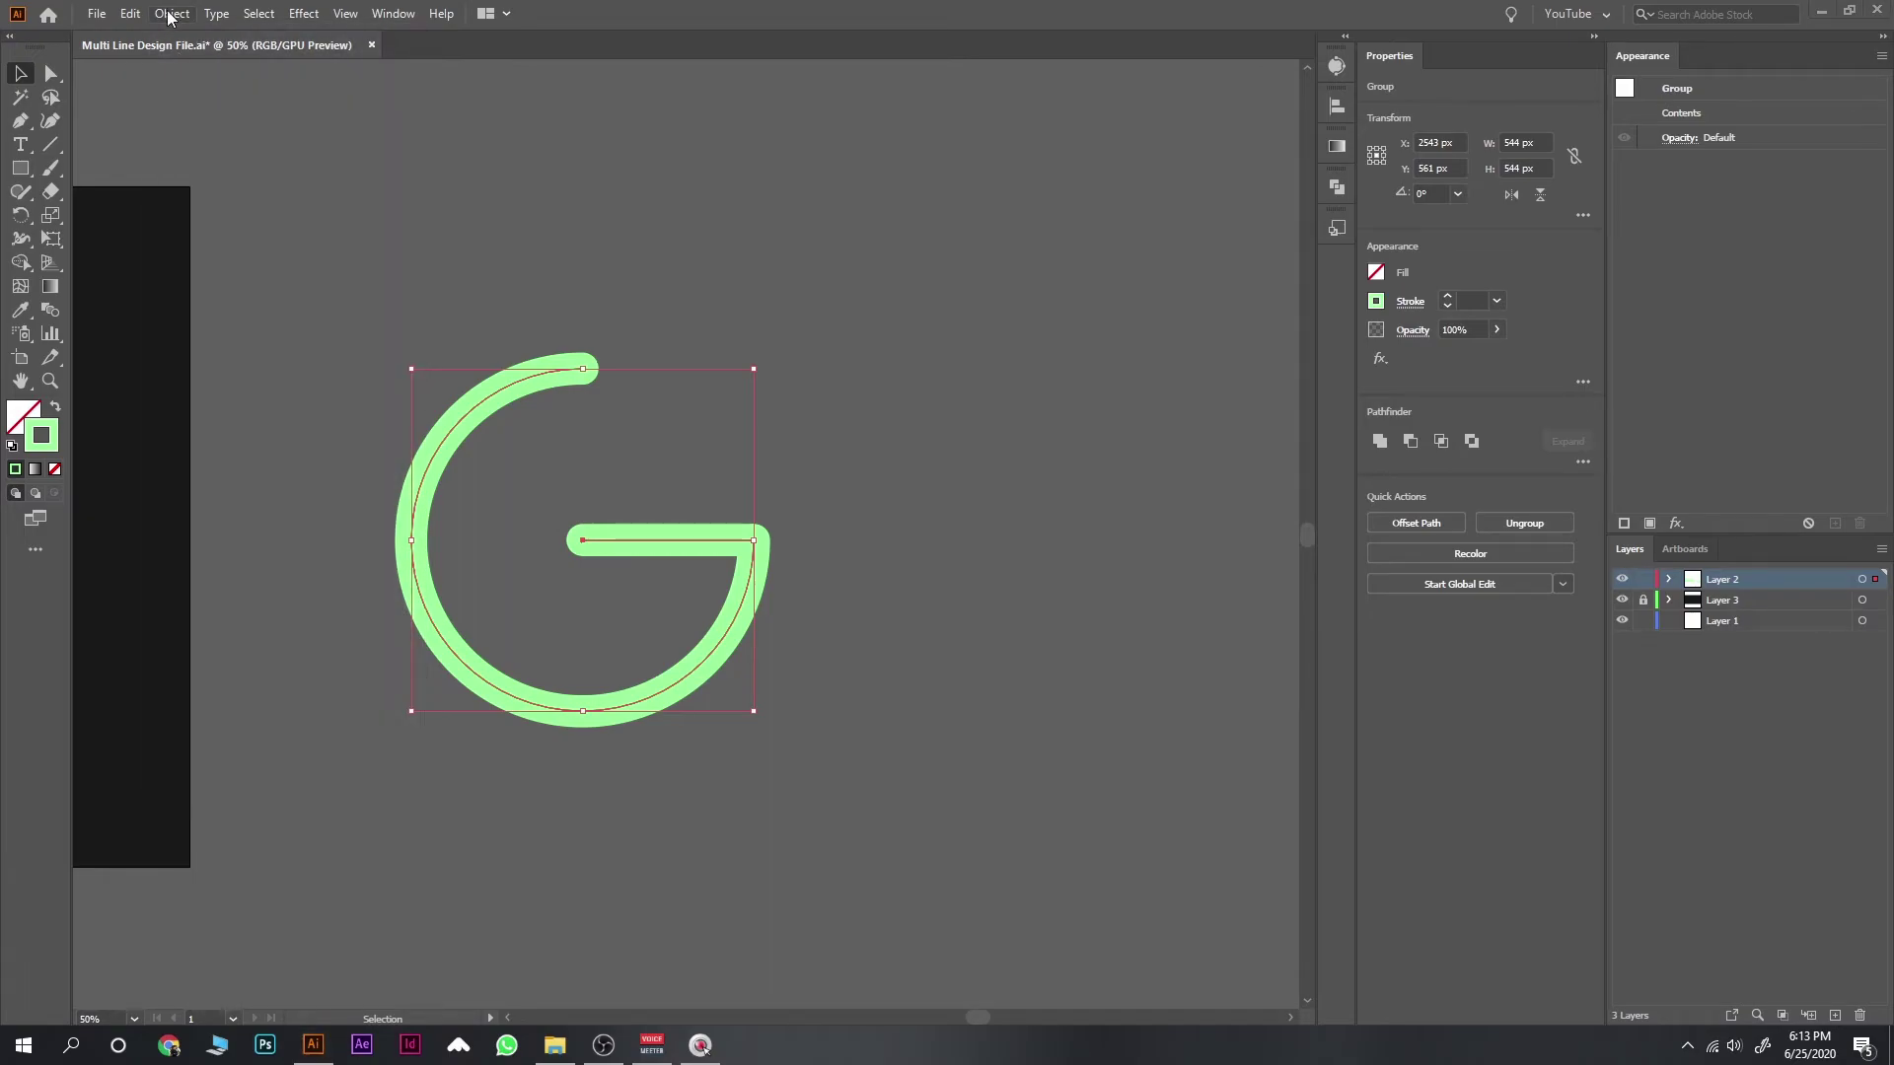
left_click(172, 14)
left_click(207, 247)
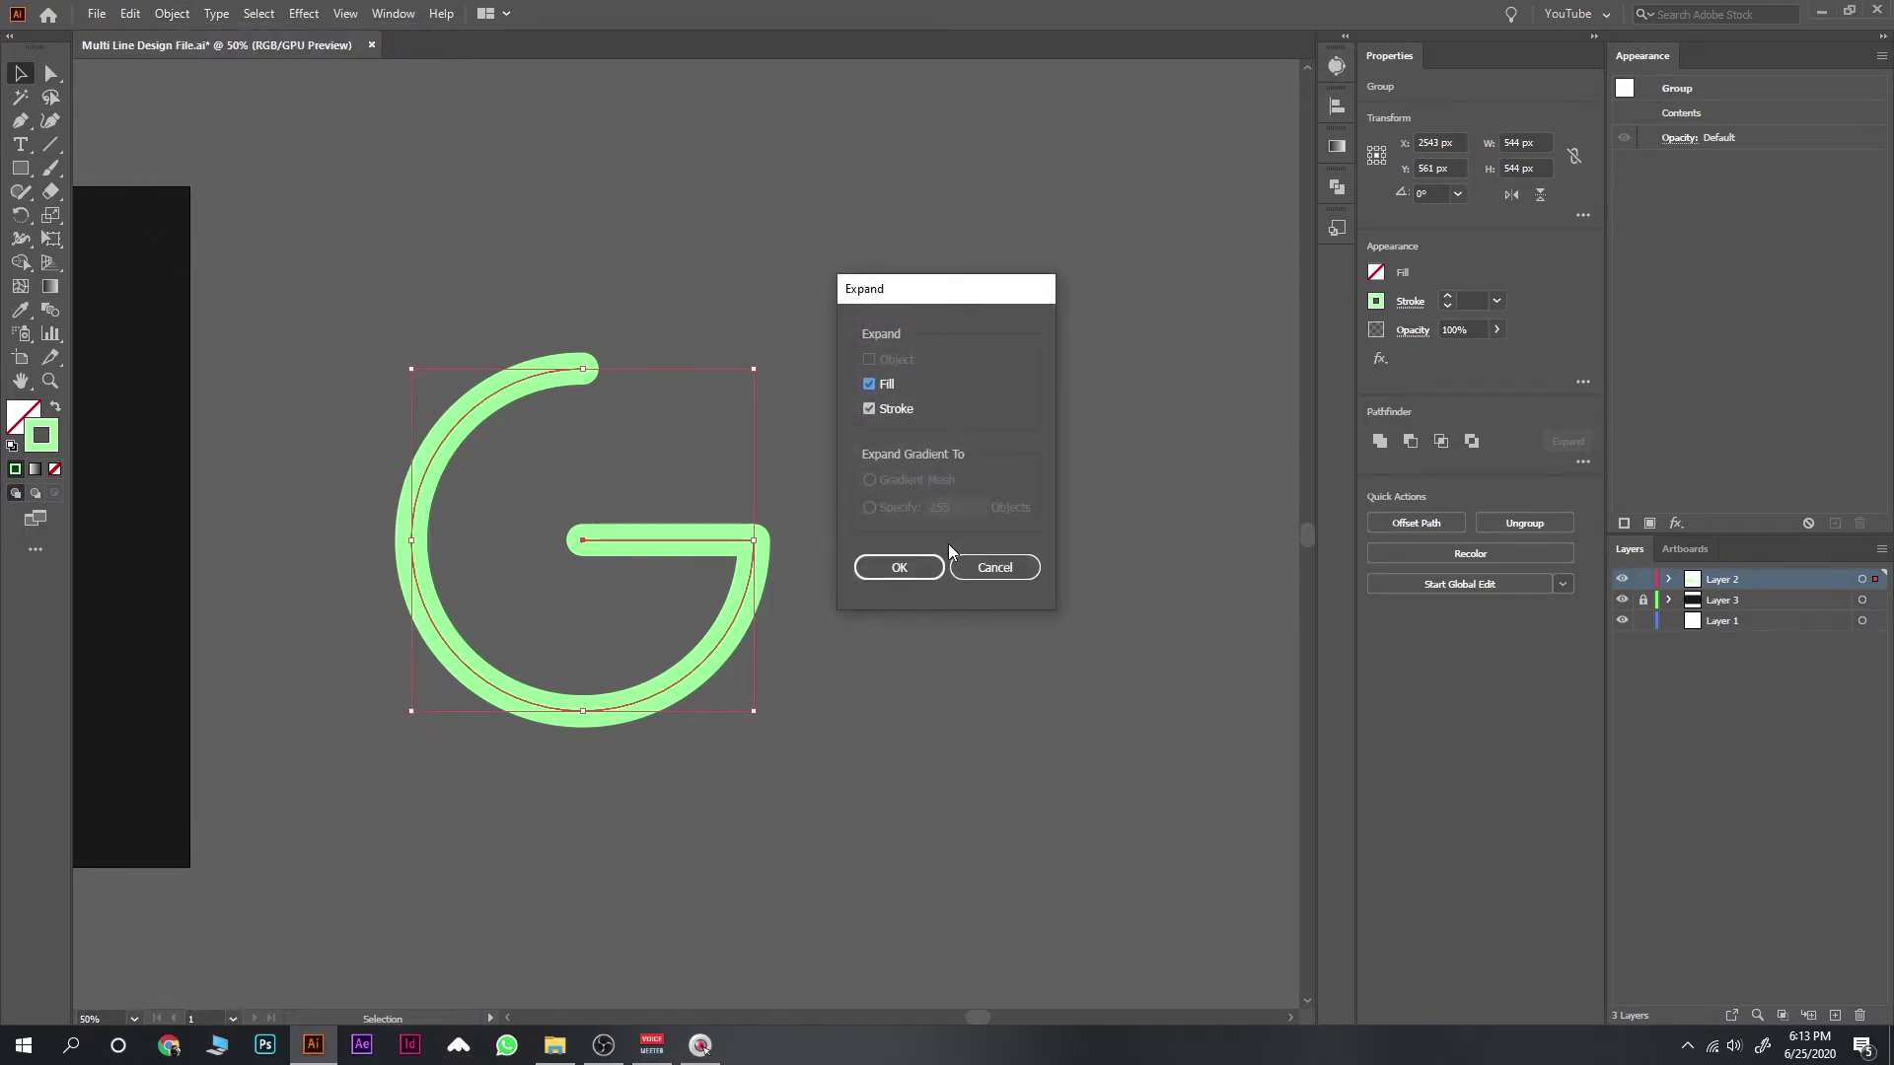
left_click(904, 569)
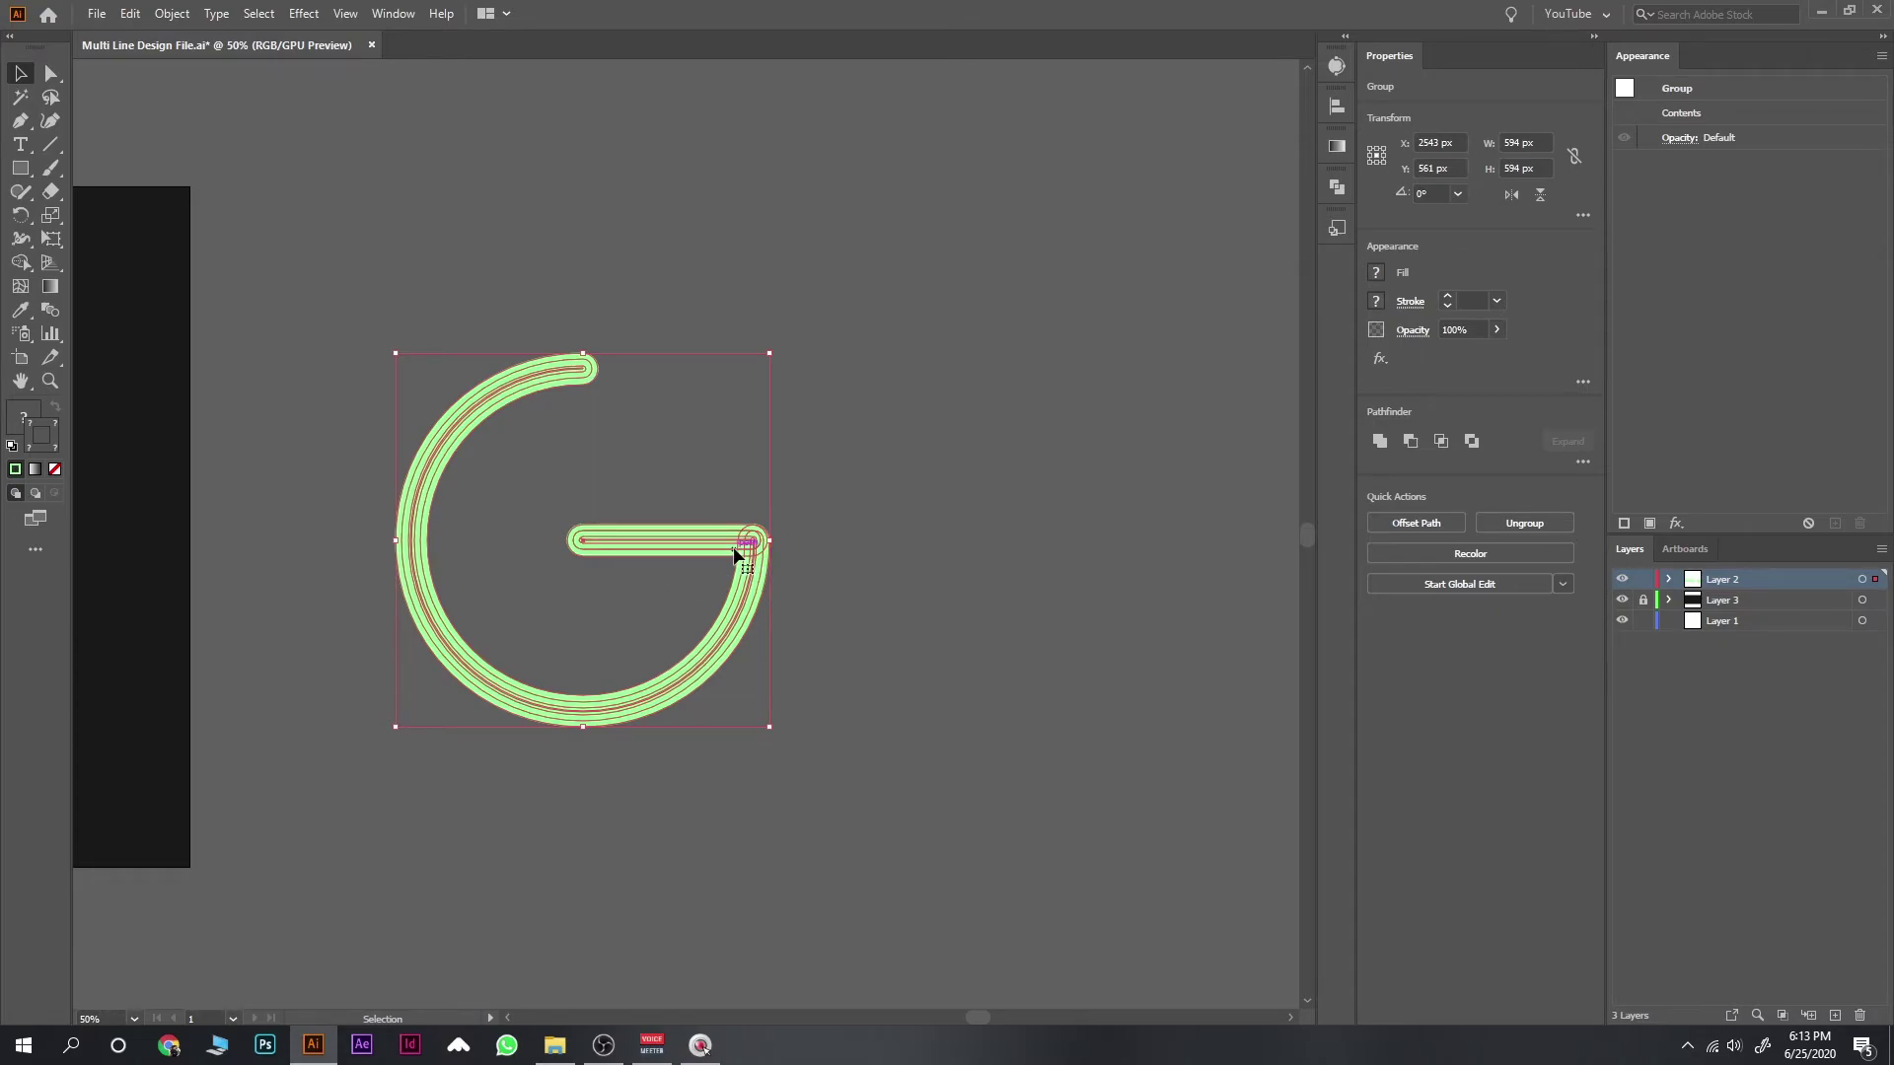
Step: Apply Pathfinder Outline to the G and set its stroke to 2 pt
left_click(1338, 187)
left_click(1256, 283)
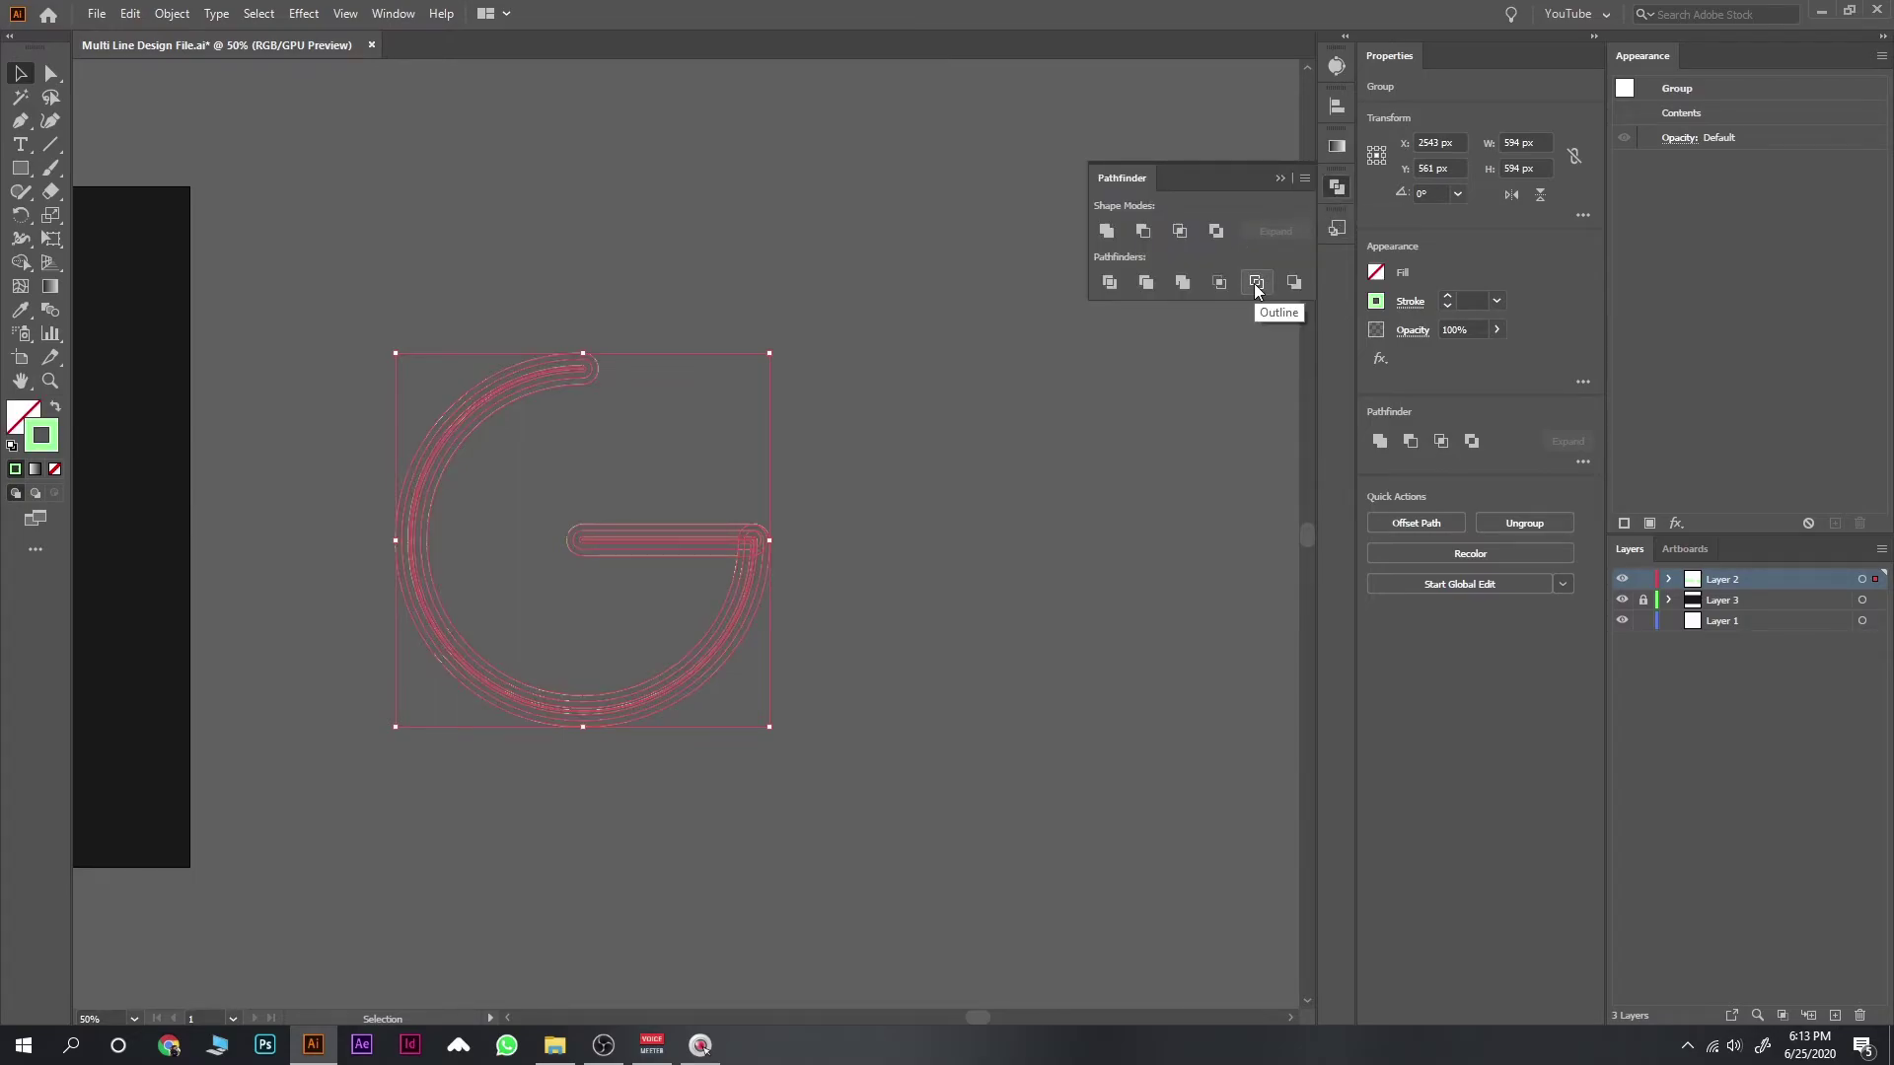
left_click(1447, 299)
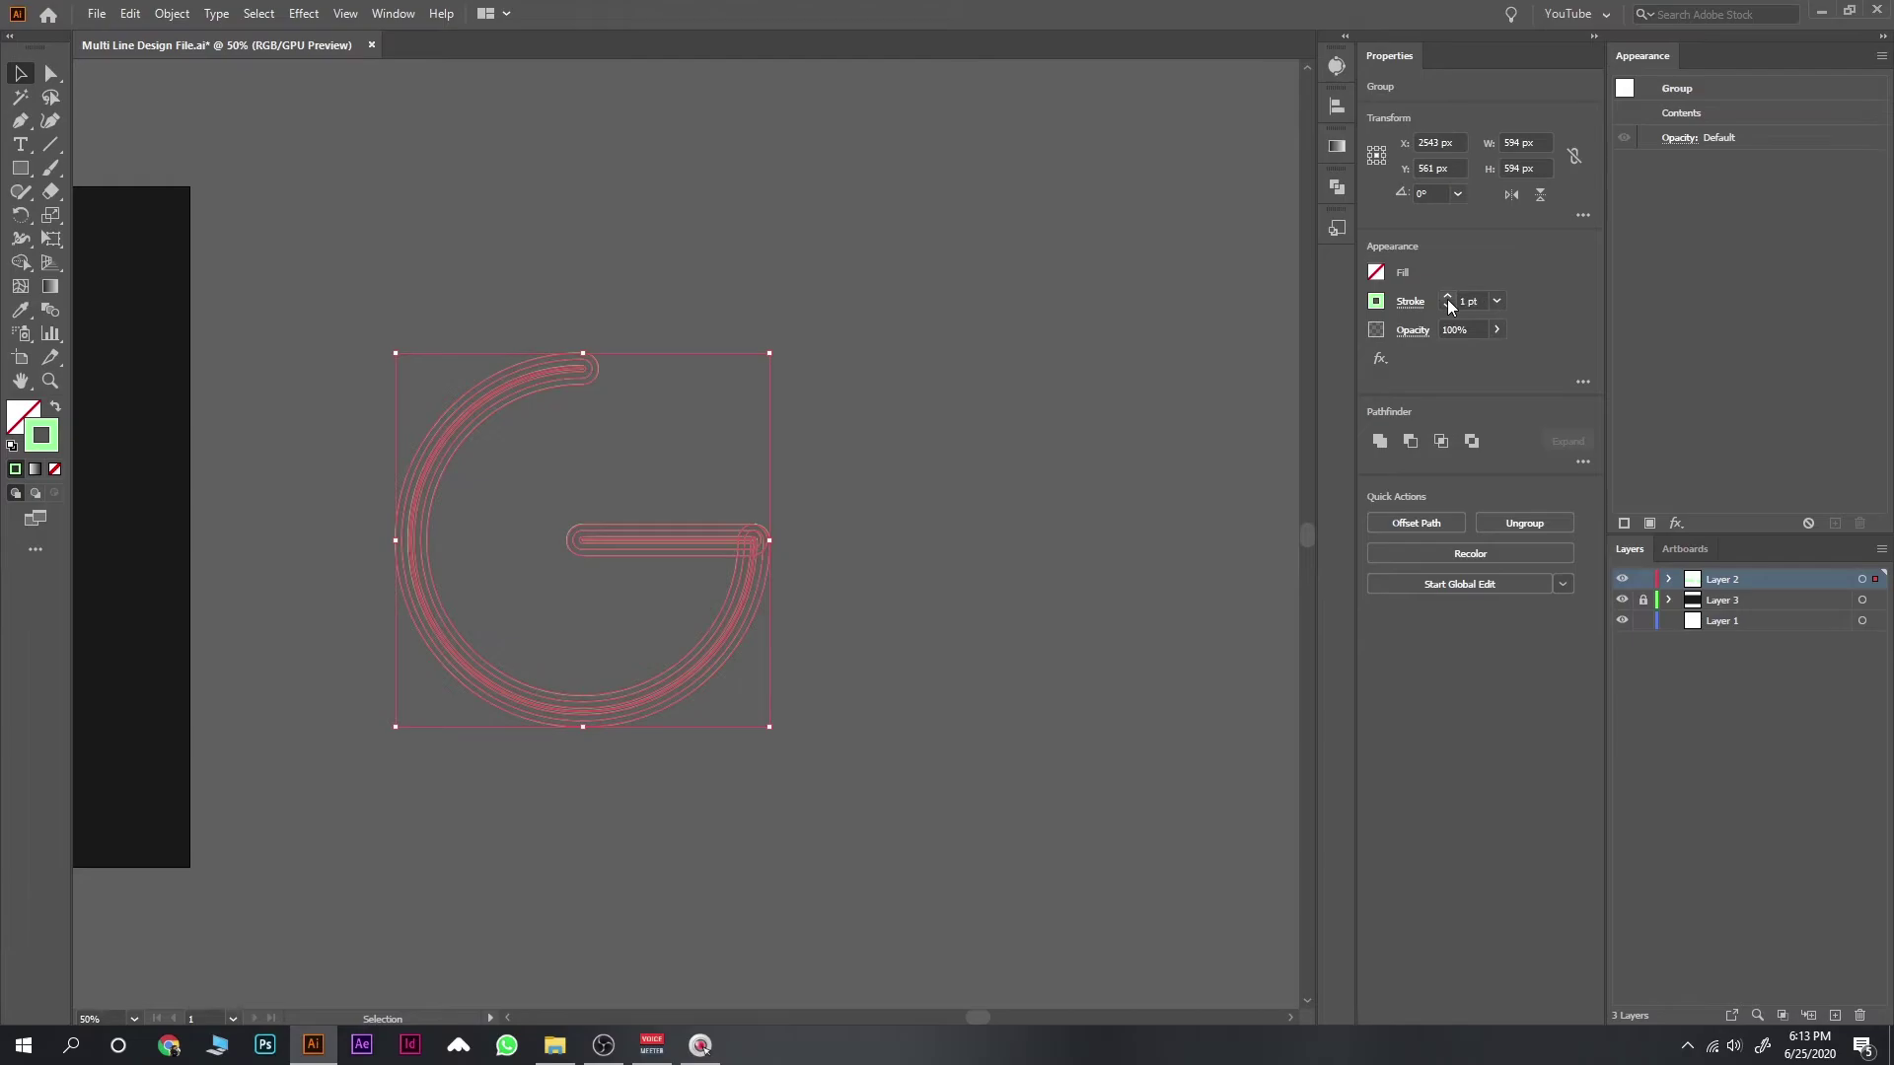
left_click(1447, 299)
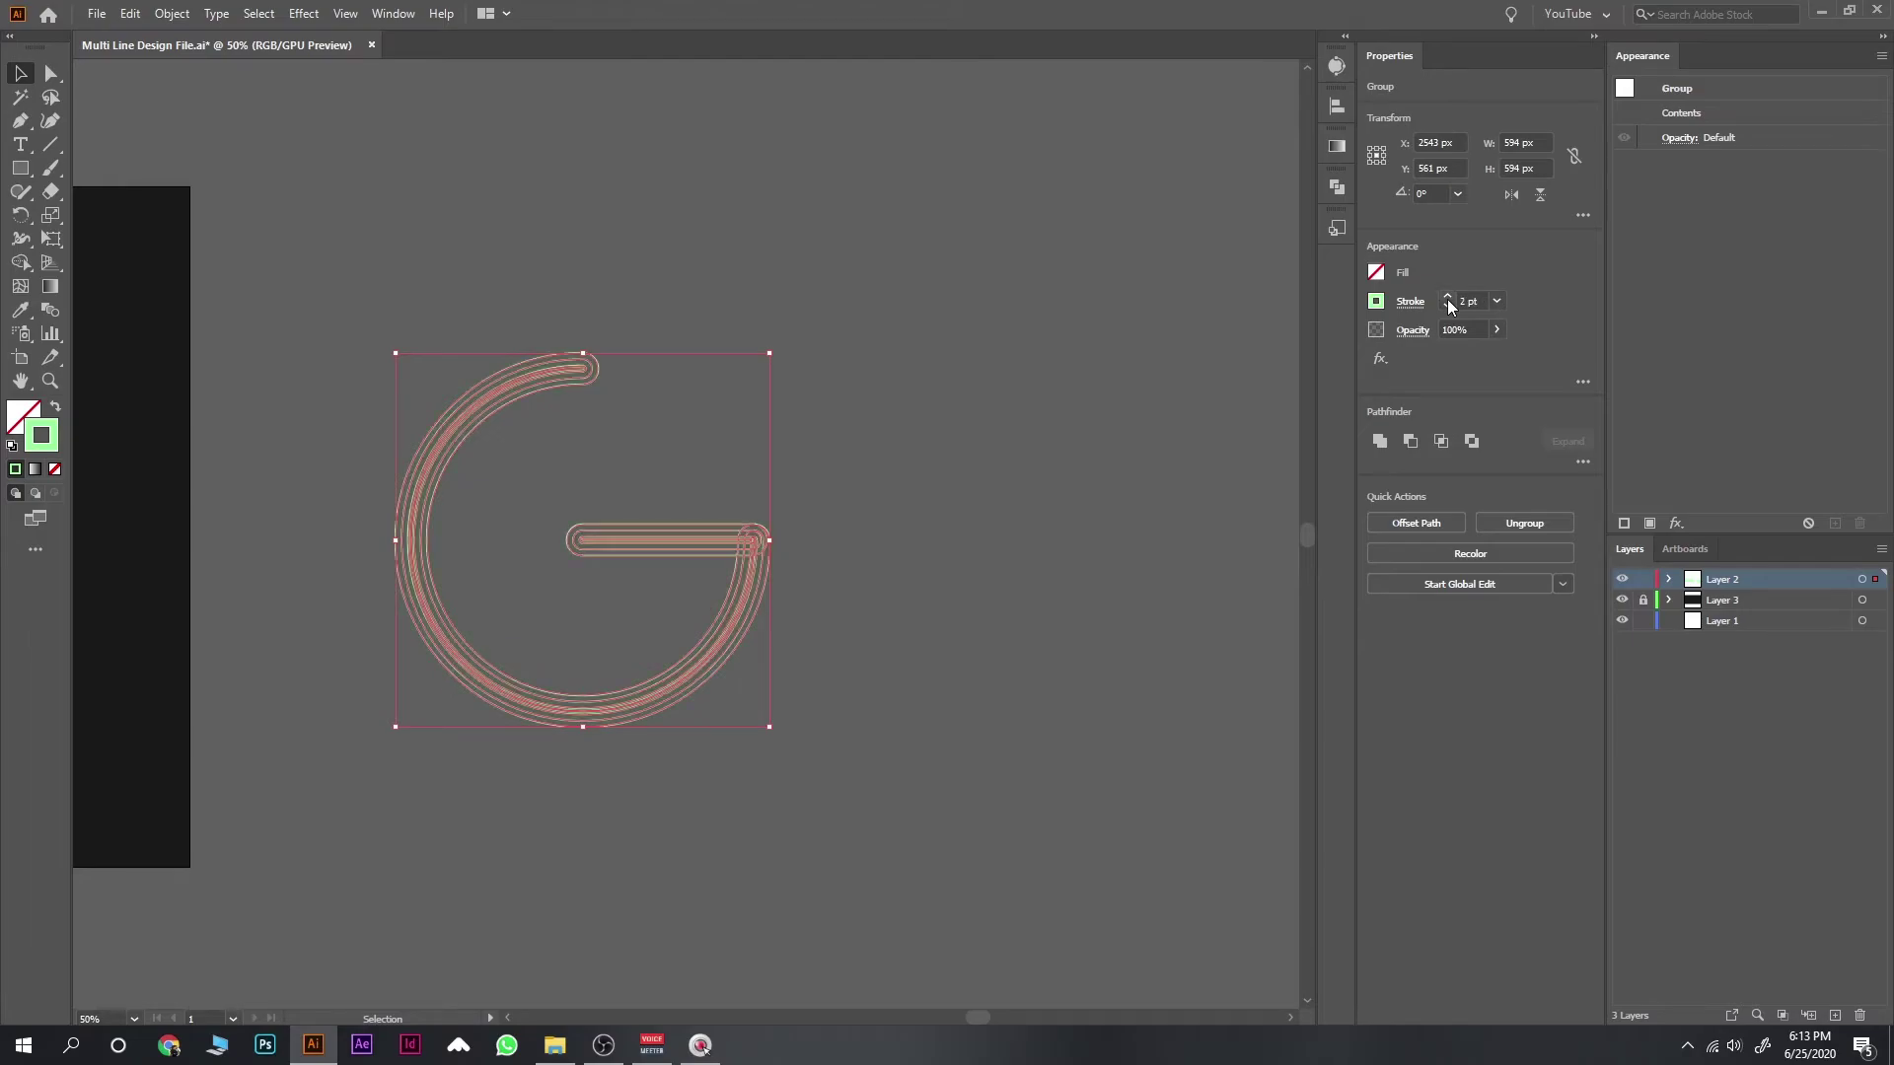
left_click(20, 74)
left_click(1020, 326)
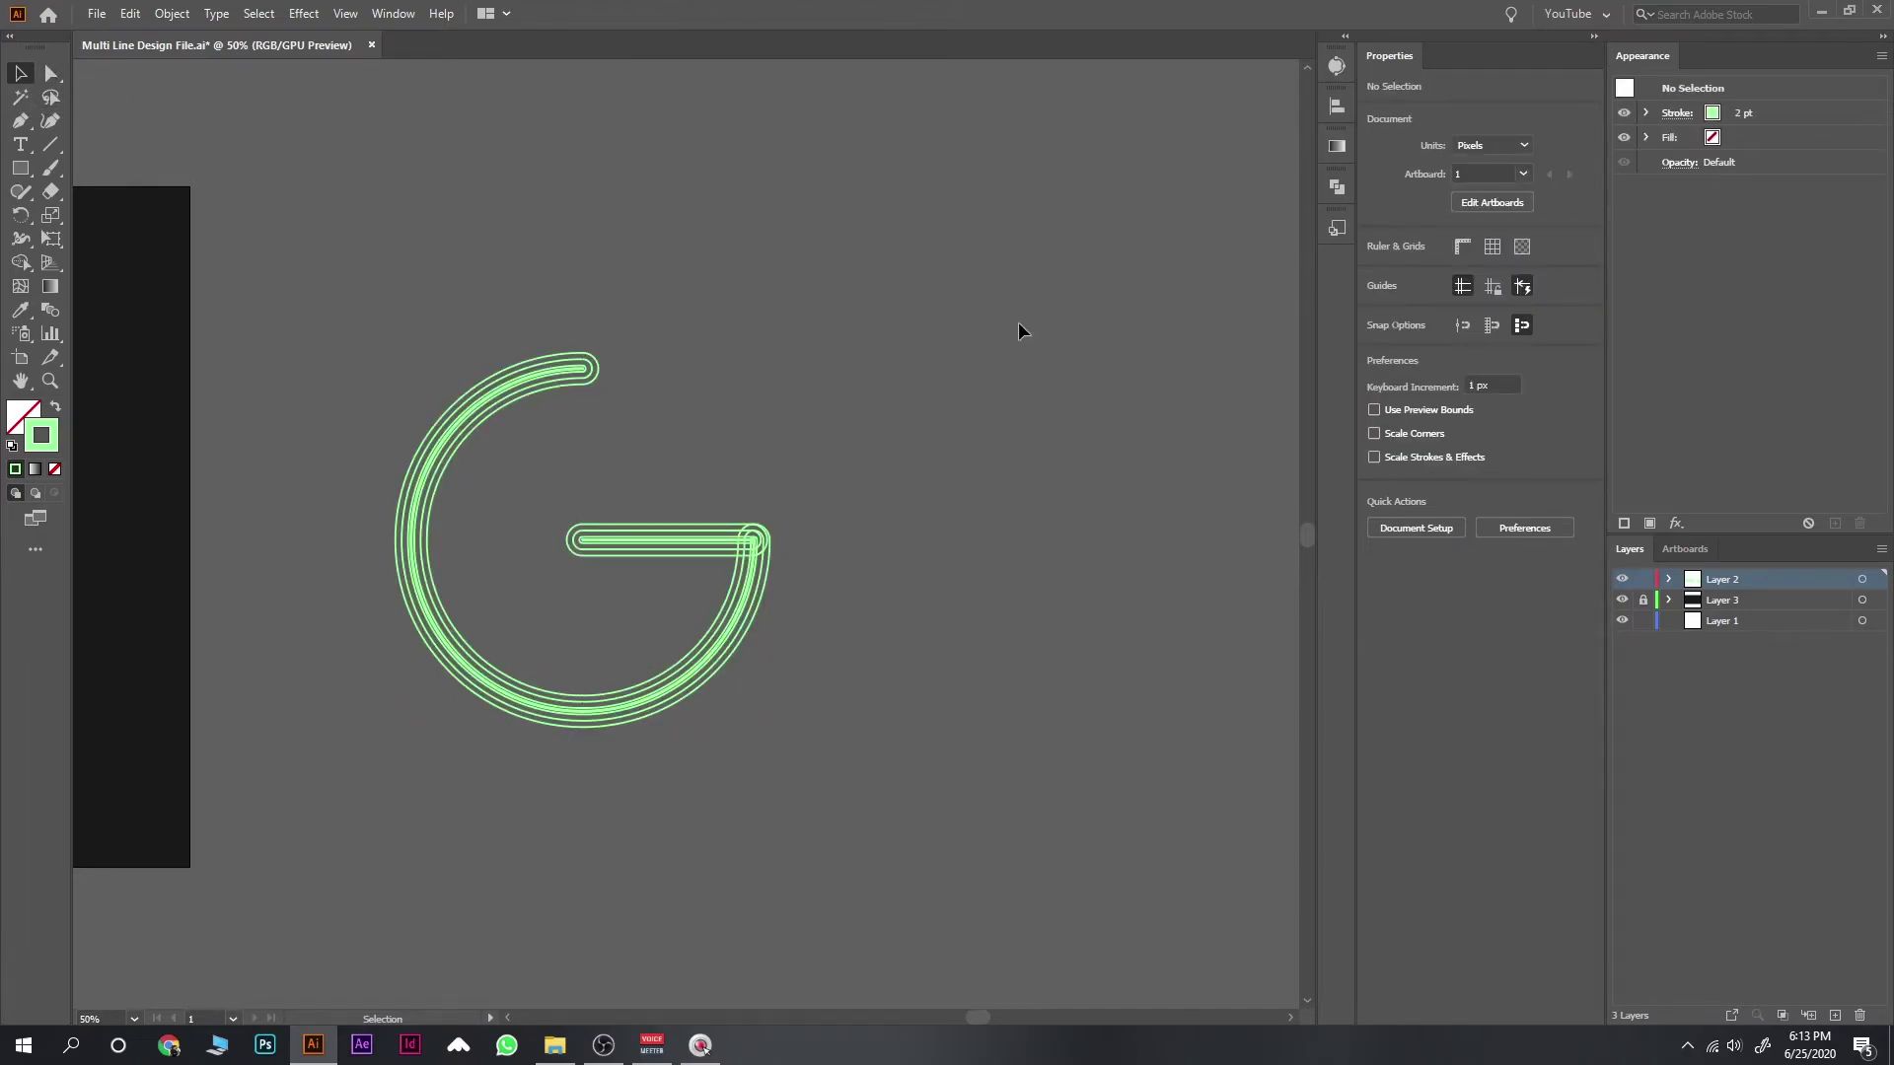
Step: Ungroup the multi-line G from its right-click menu
key("ctrl+equal")
key("ctrl+a")
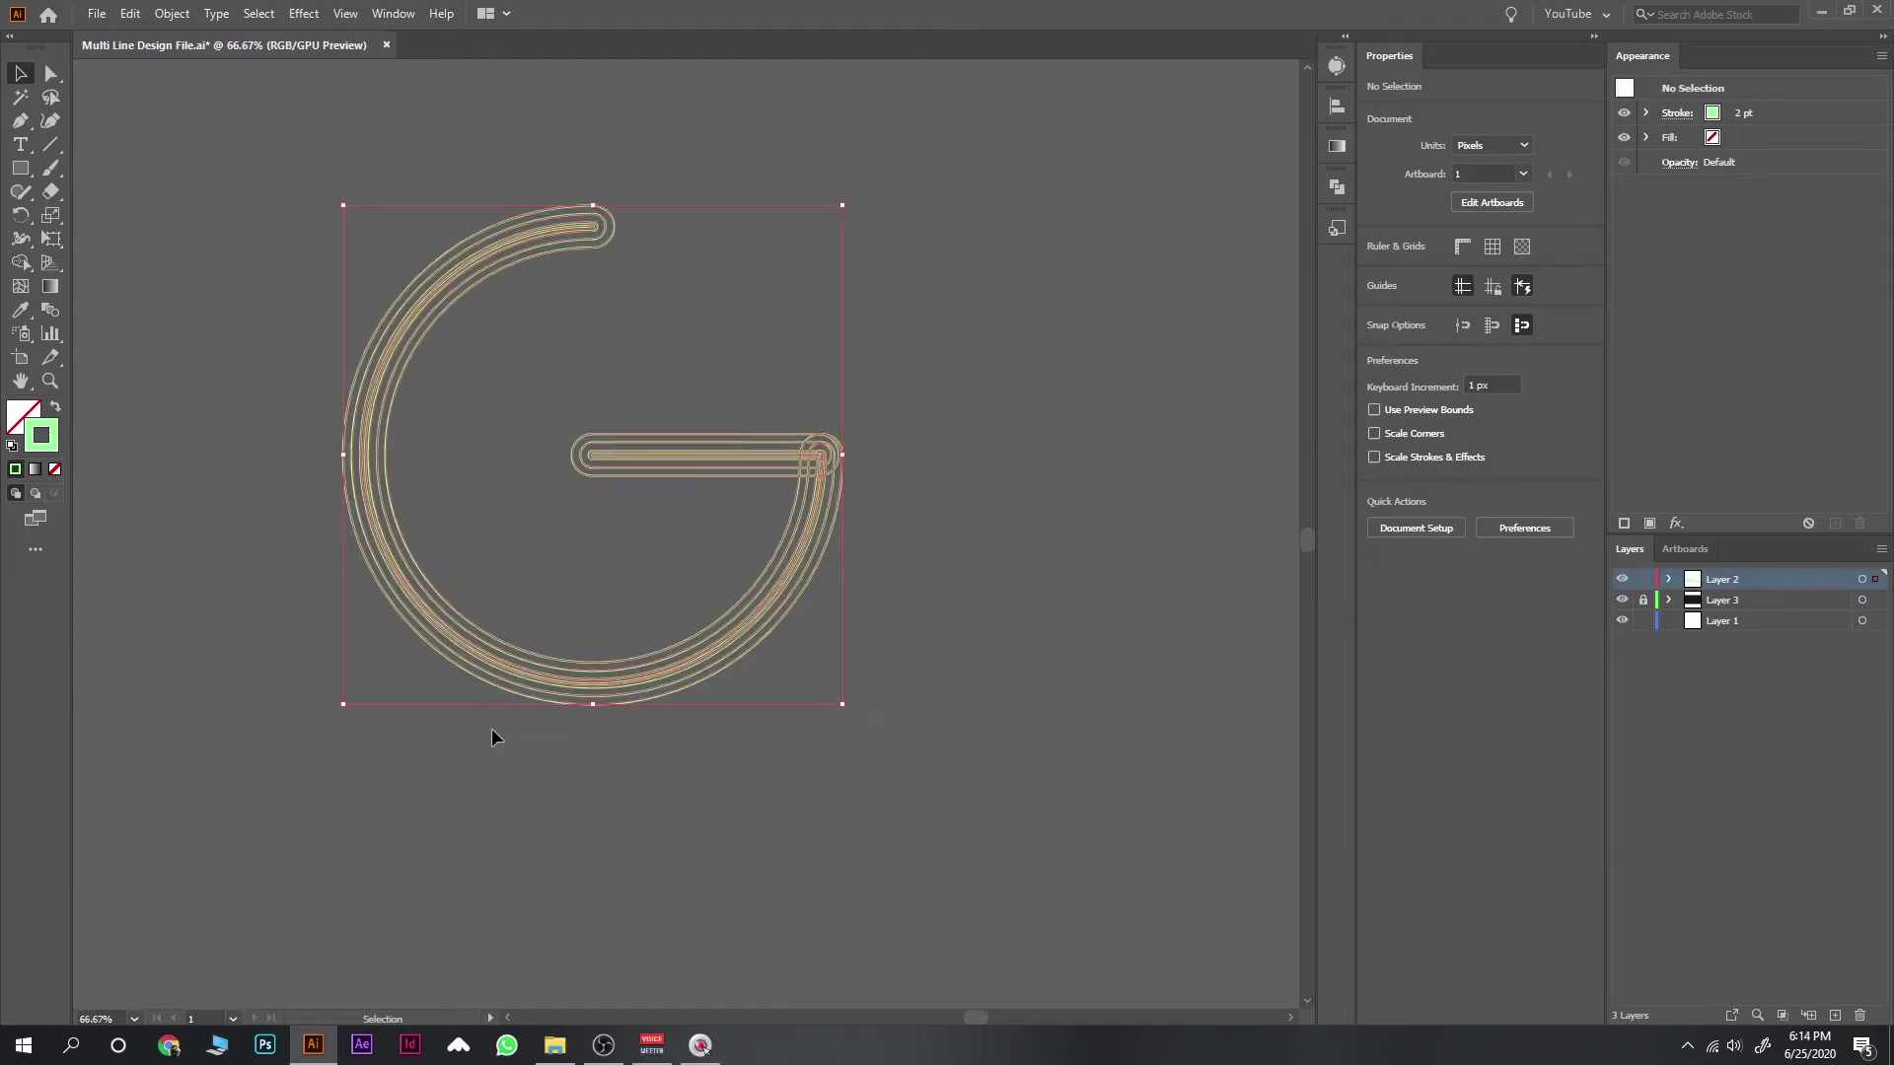
right_click(519, 674)
left_click(574, 831)
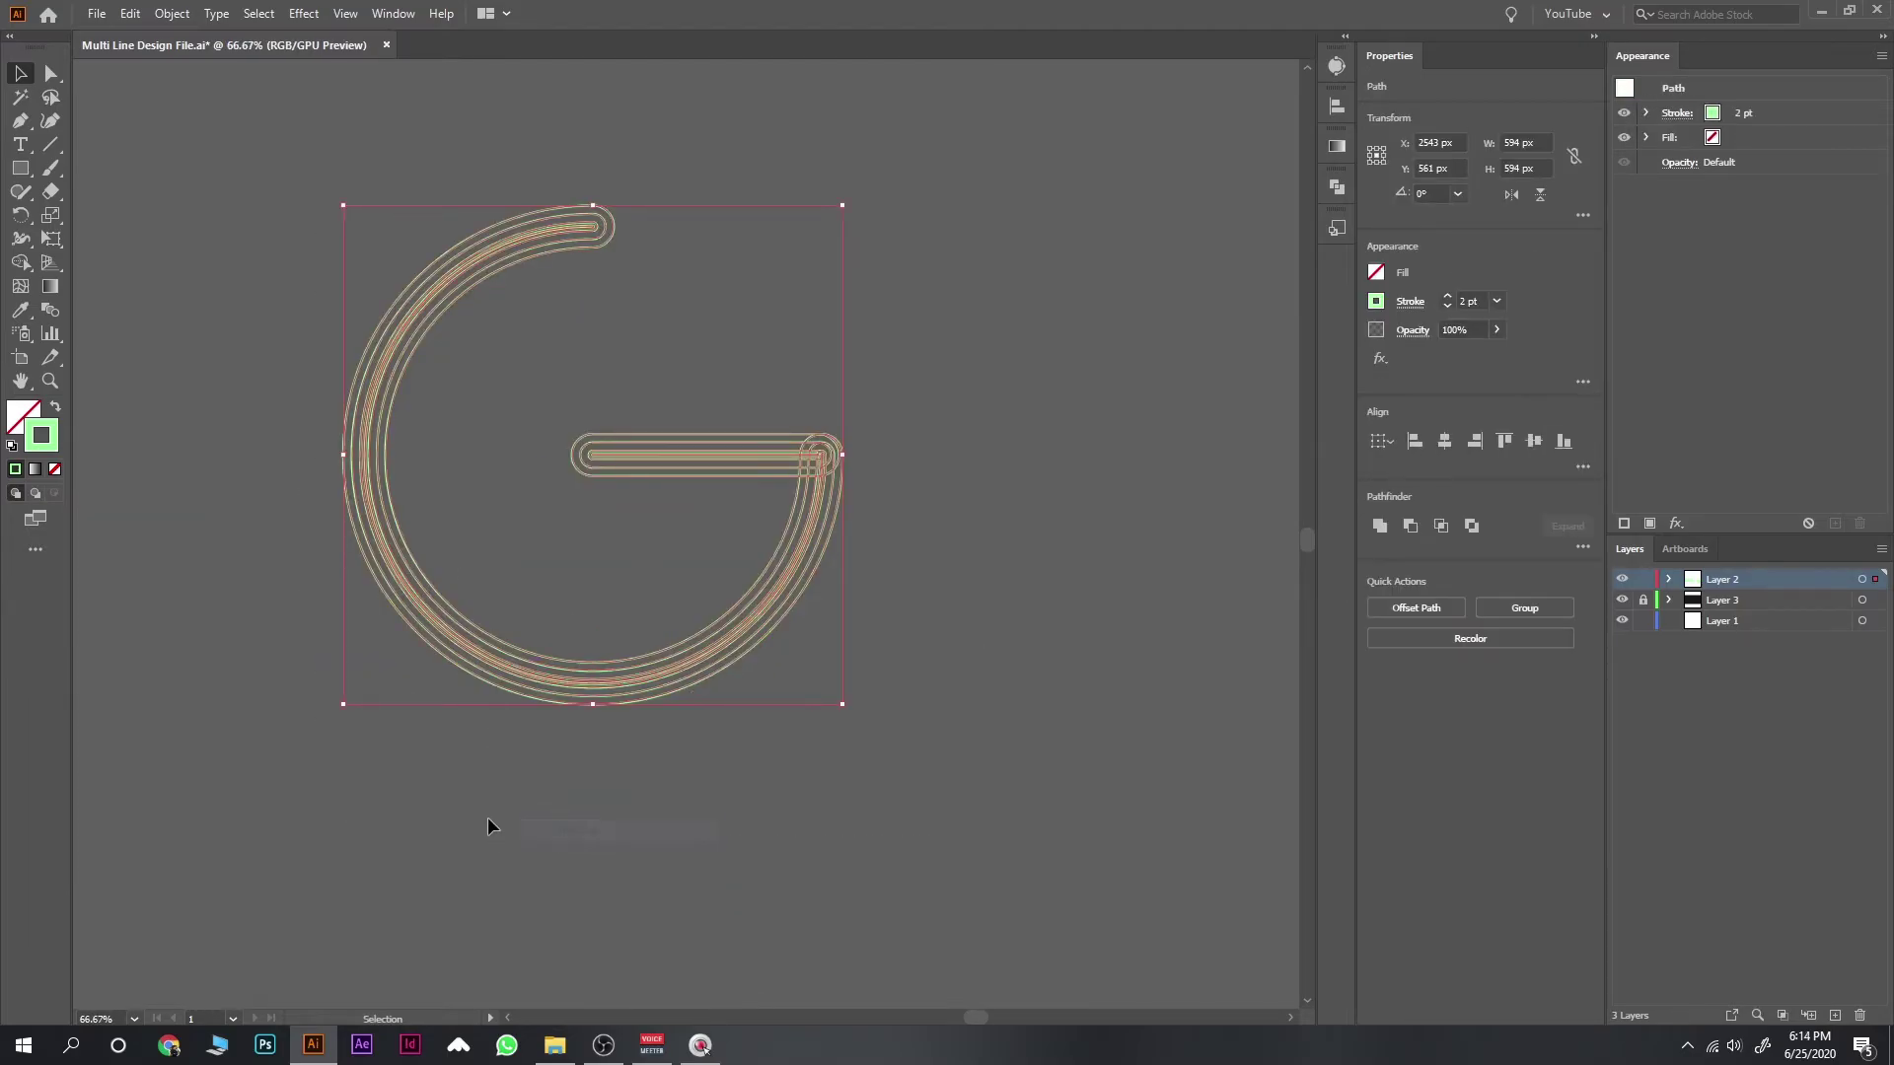
left_click(487, 817)
Step: Pull out and delete the stray inner circle and the innermost crossbar line
left_click_drag(449, 646, 824, 949)
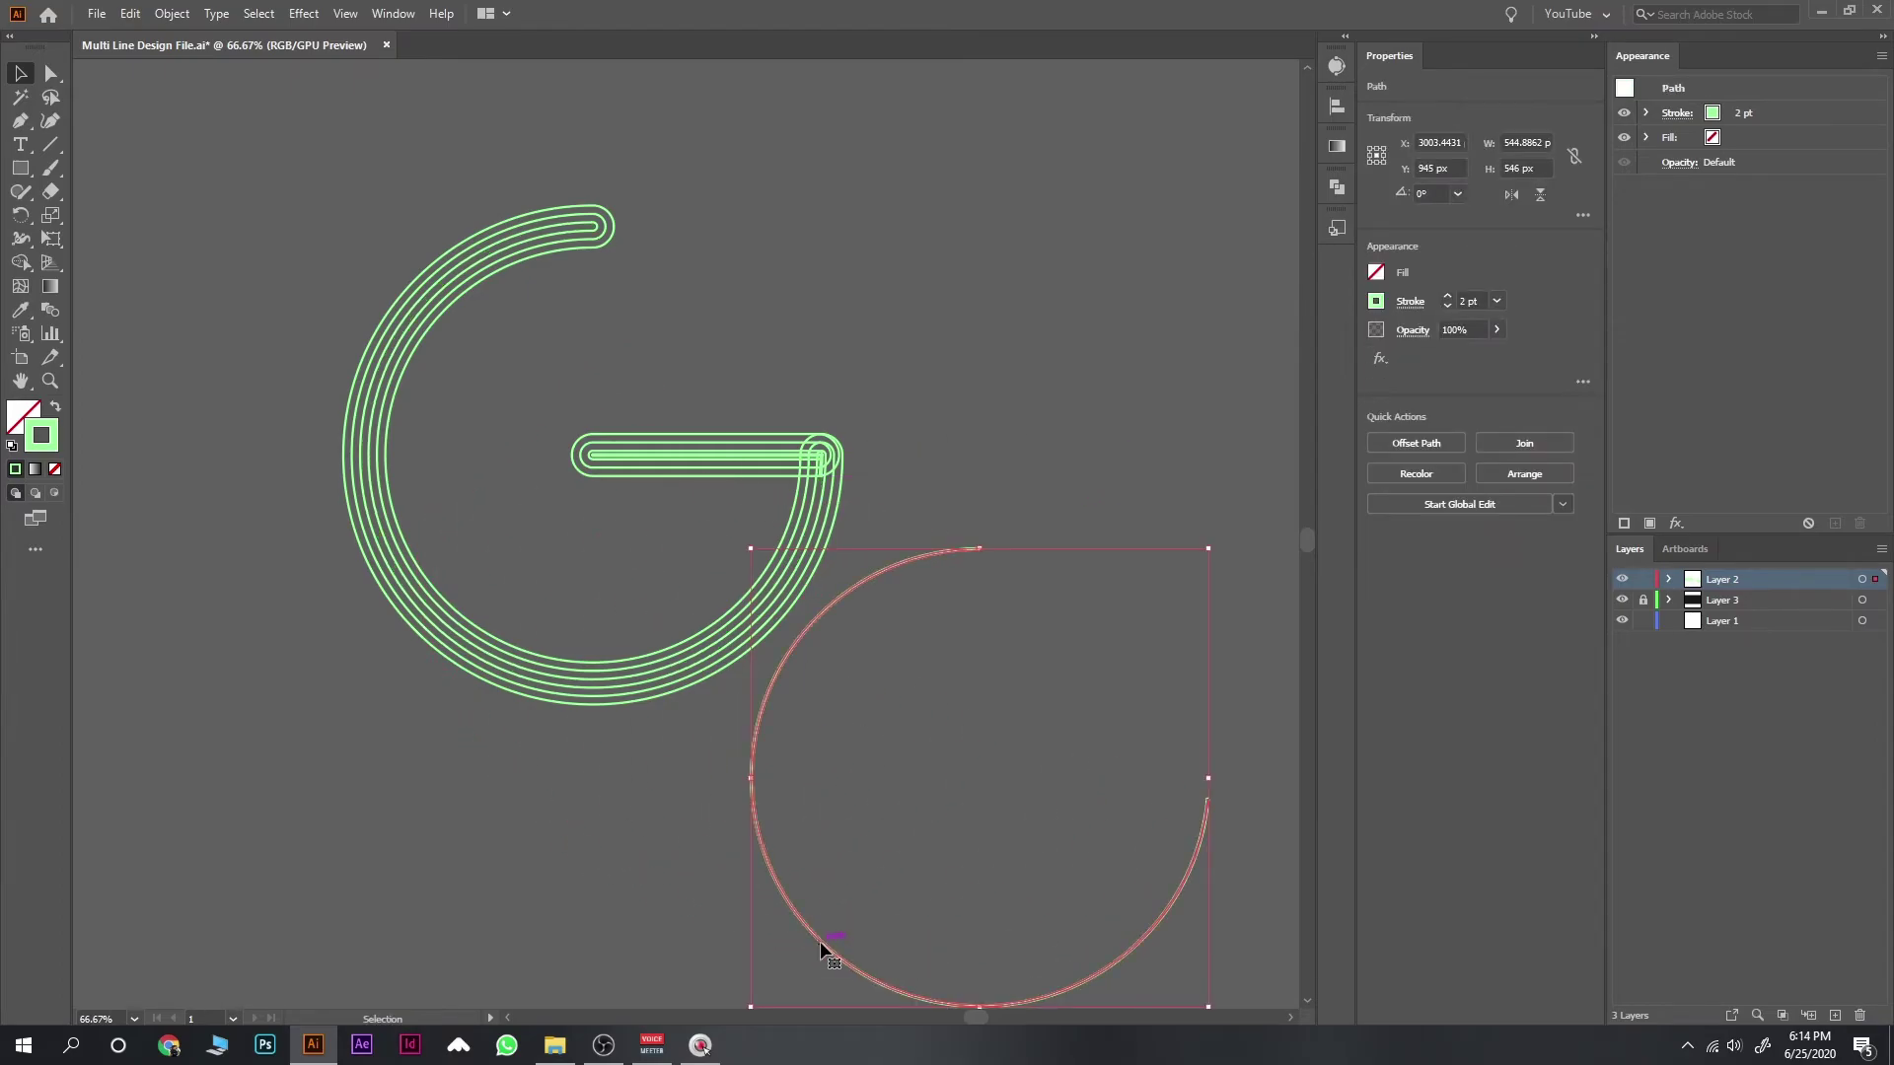
key("Delete")
key("ctrl+1")
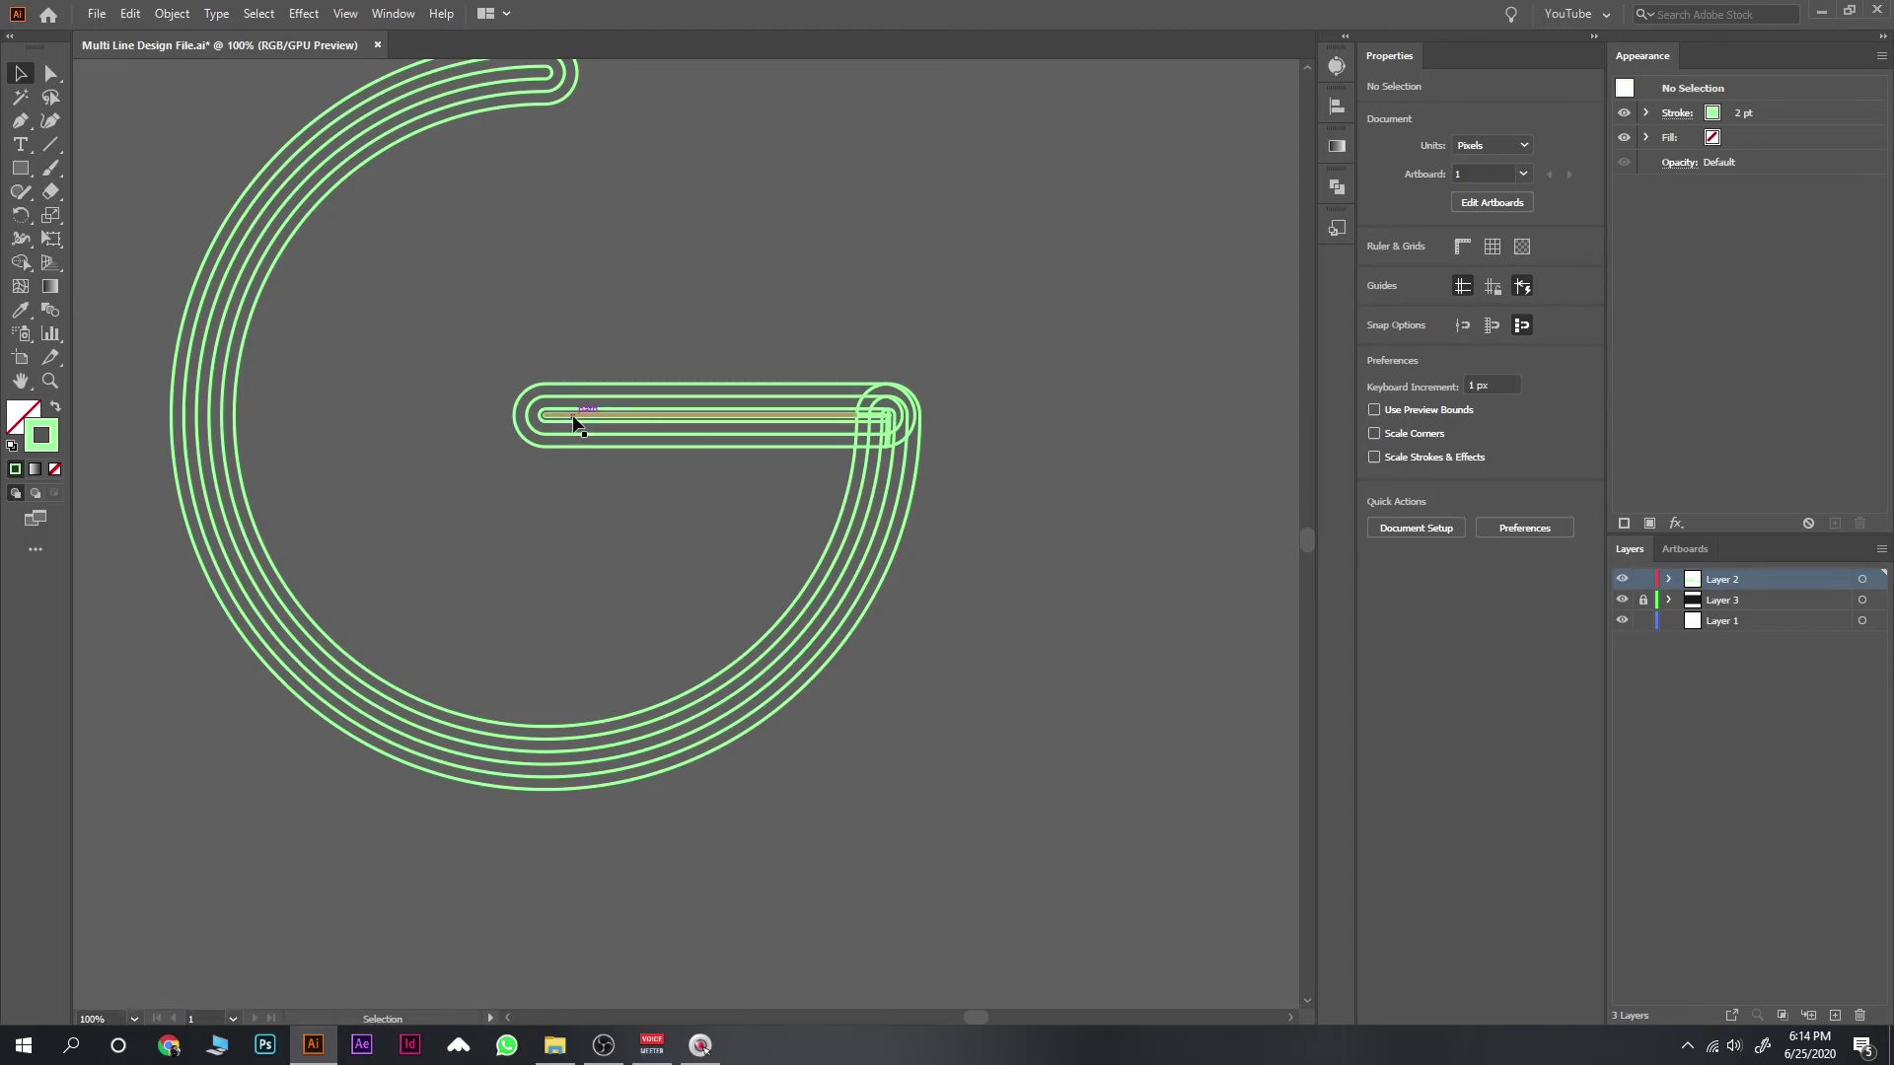
left_click_drag(579, 414, 743, 246)
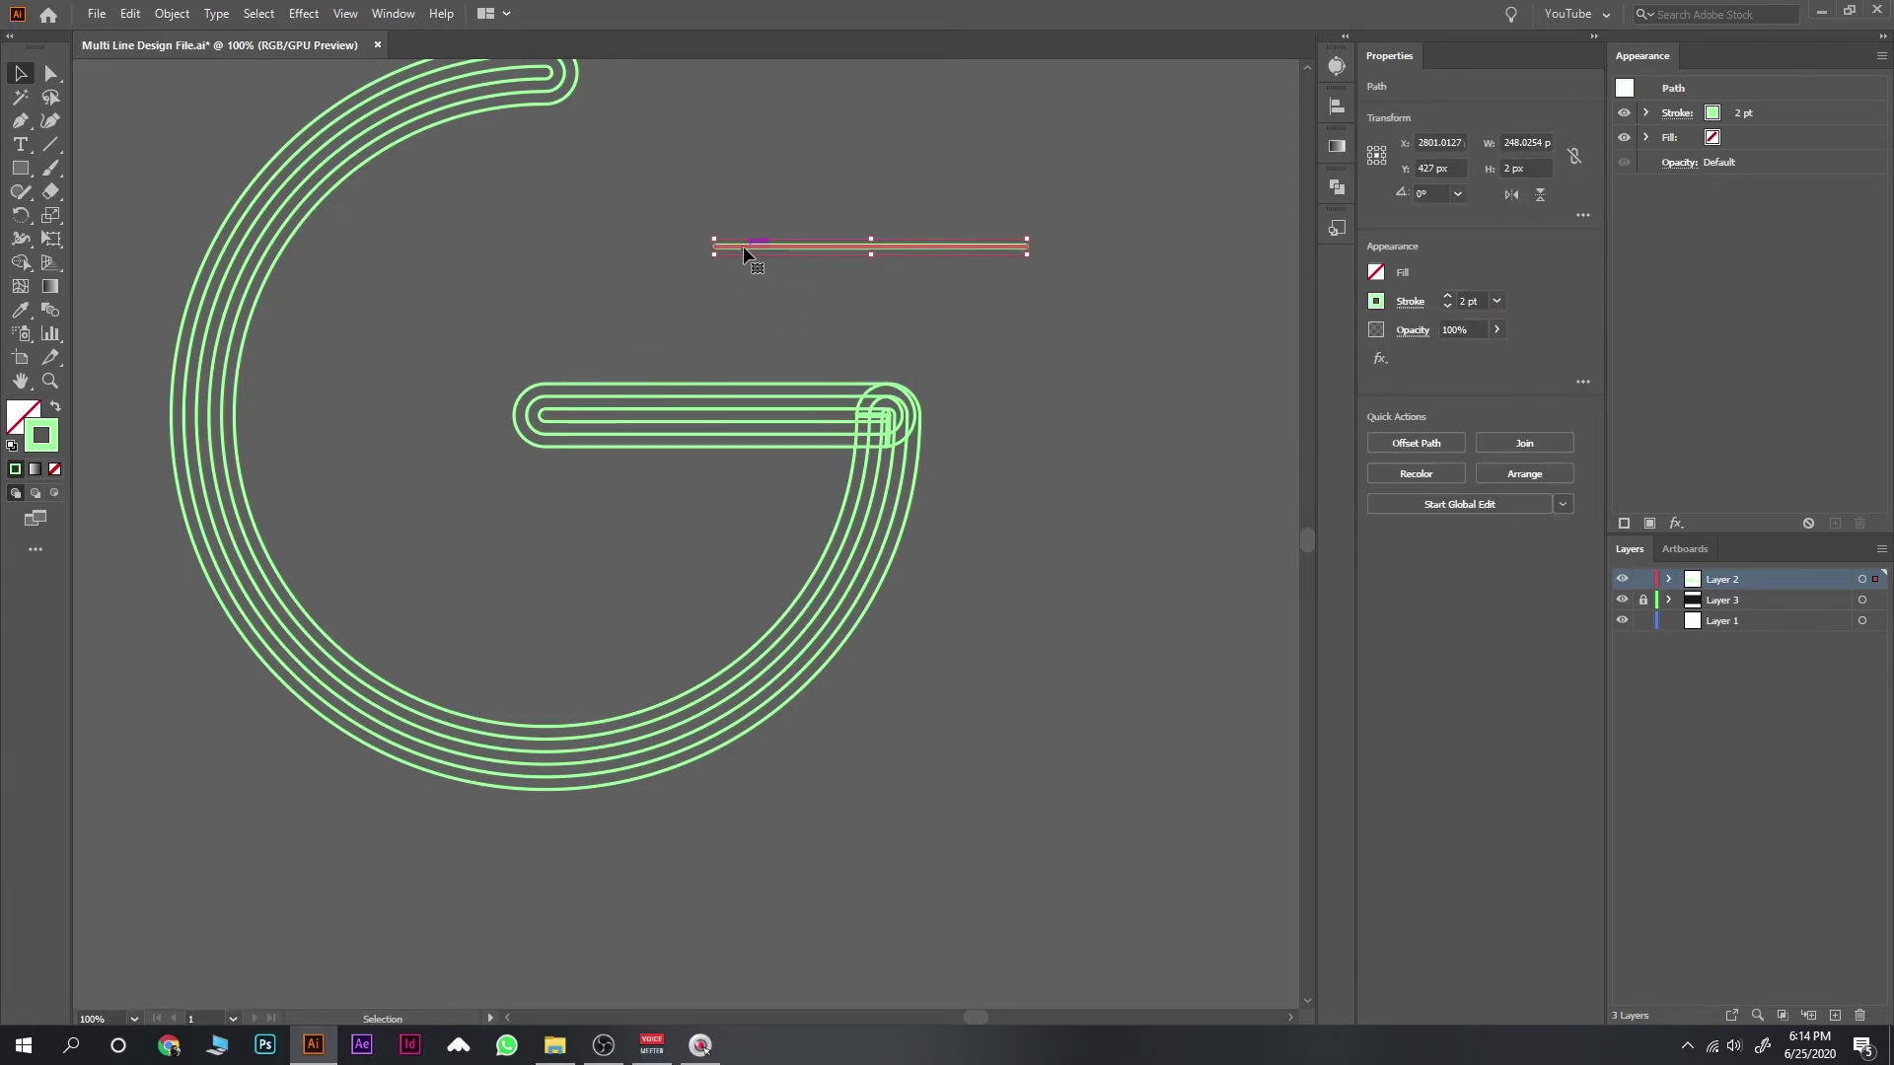
key("Delete")
key("ctrl+plus")
left_click_drag(745, 247, 143, 465)
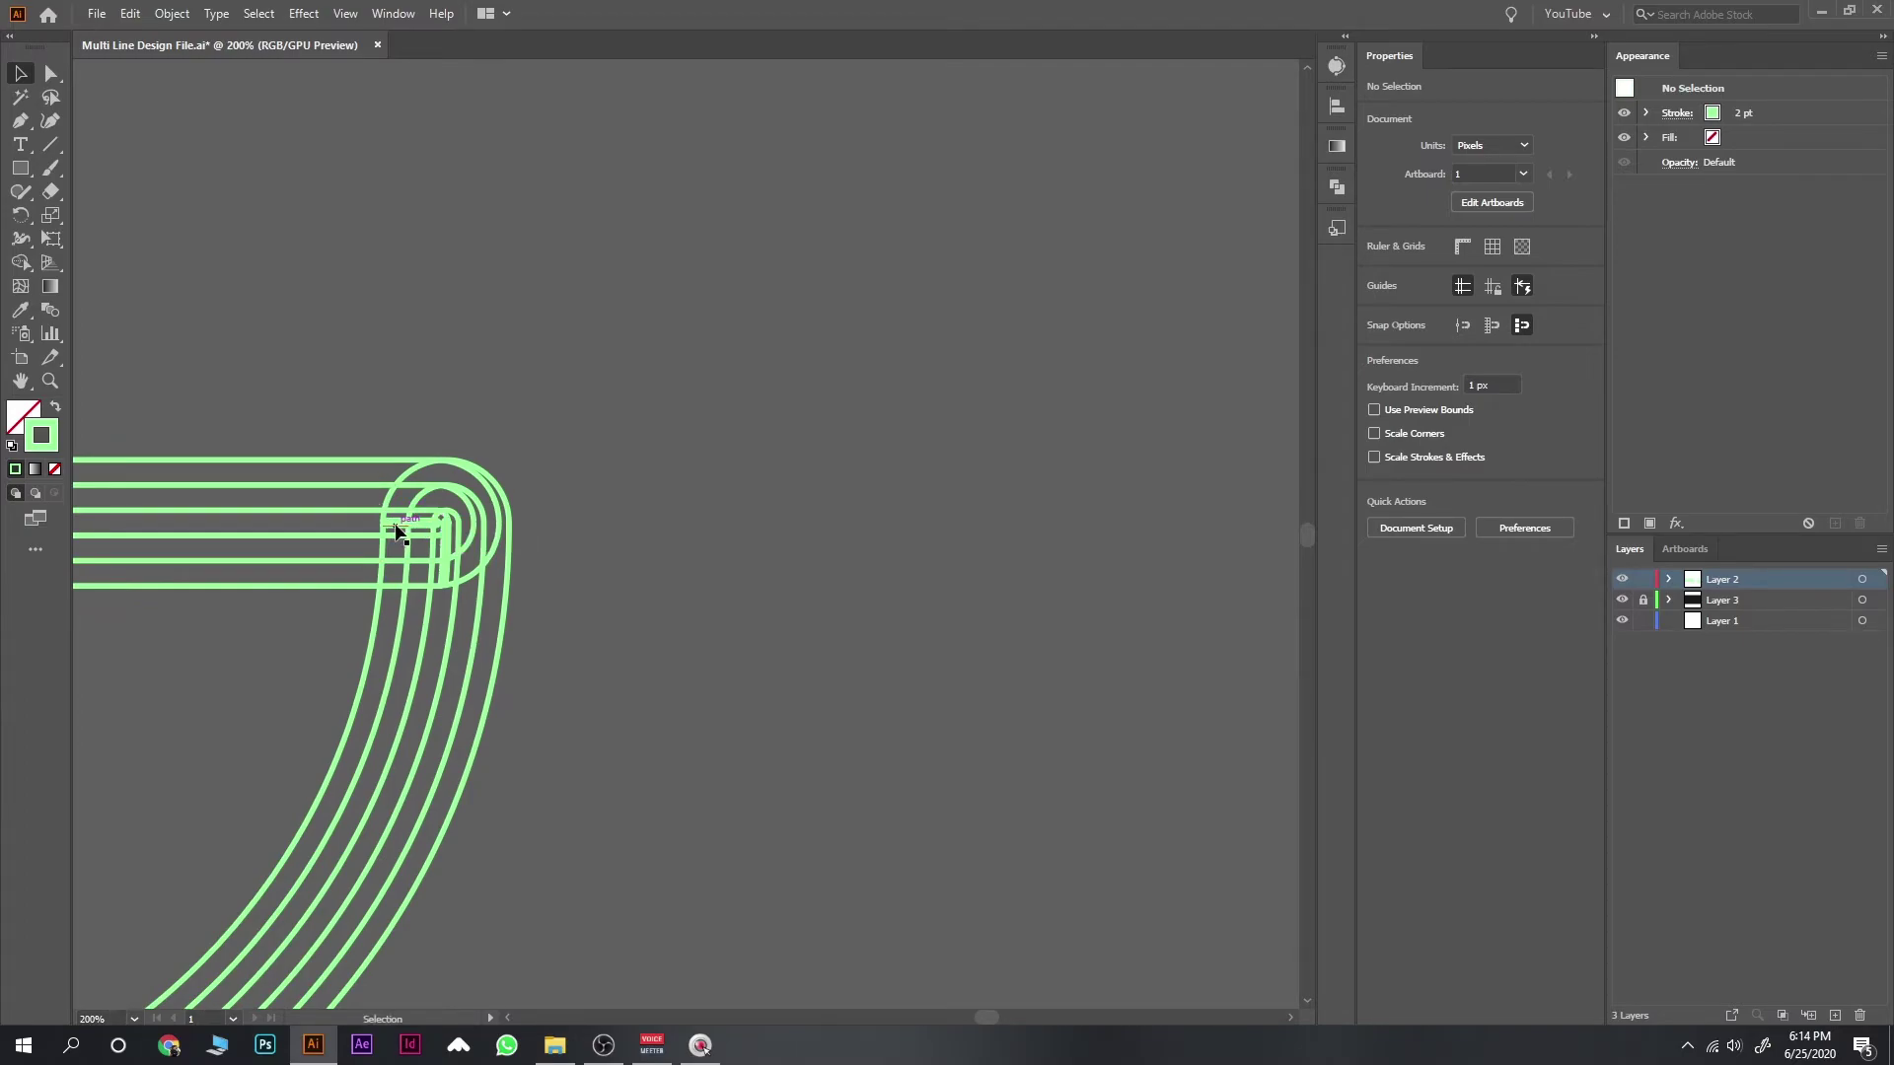
Step: Drag the first ten short leftover segments out of the G's crossbar loop
left_click_drag(503, 538, 824, 597)
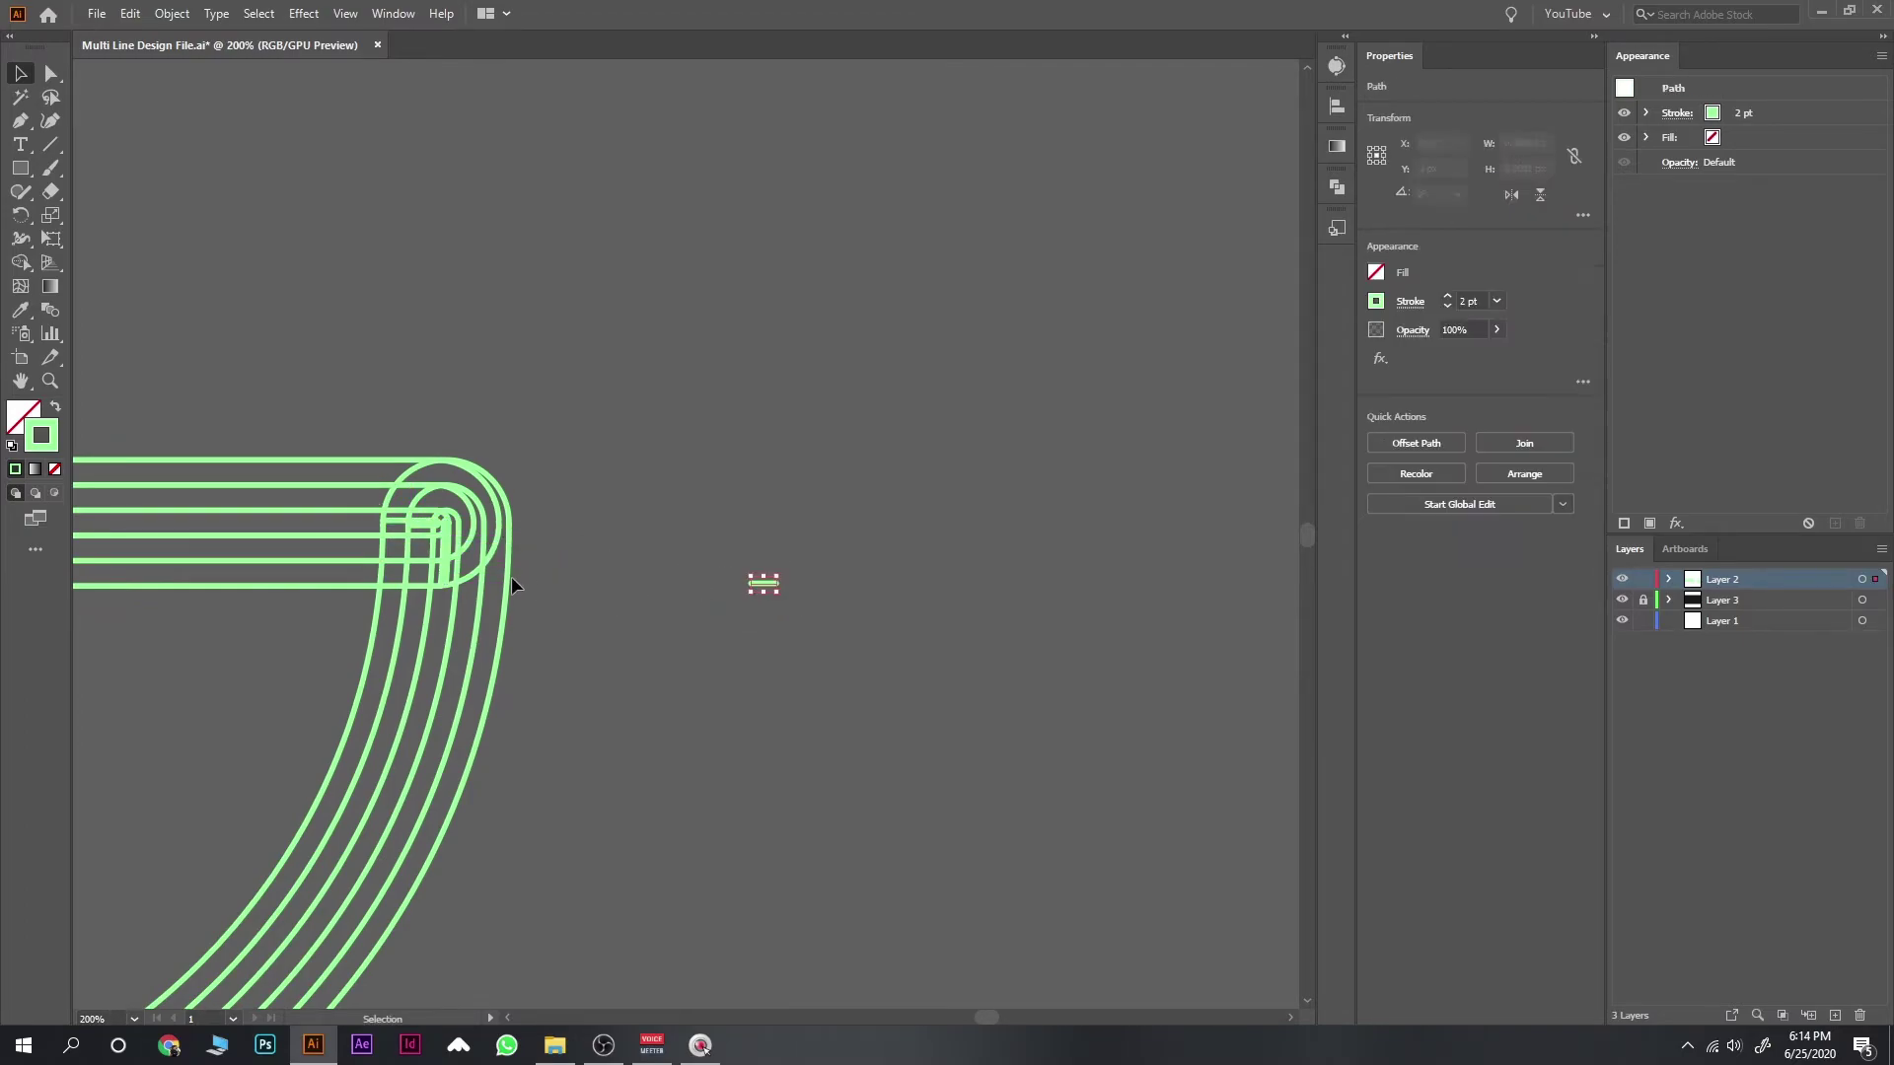
left_click_drag(446, 544, 709, 543)
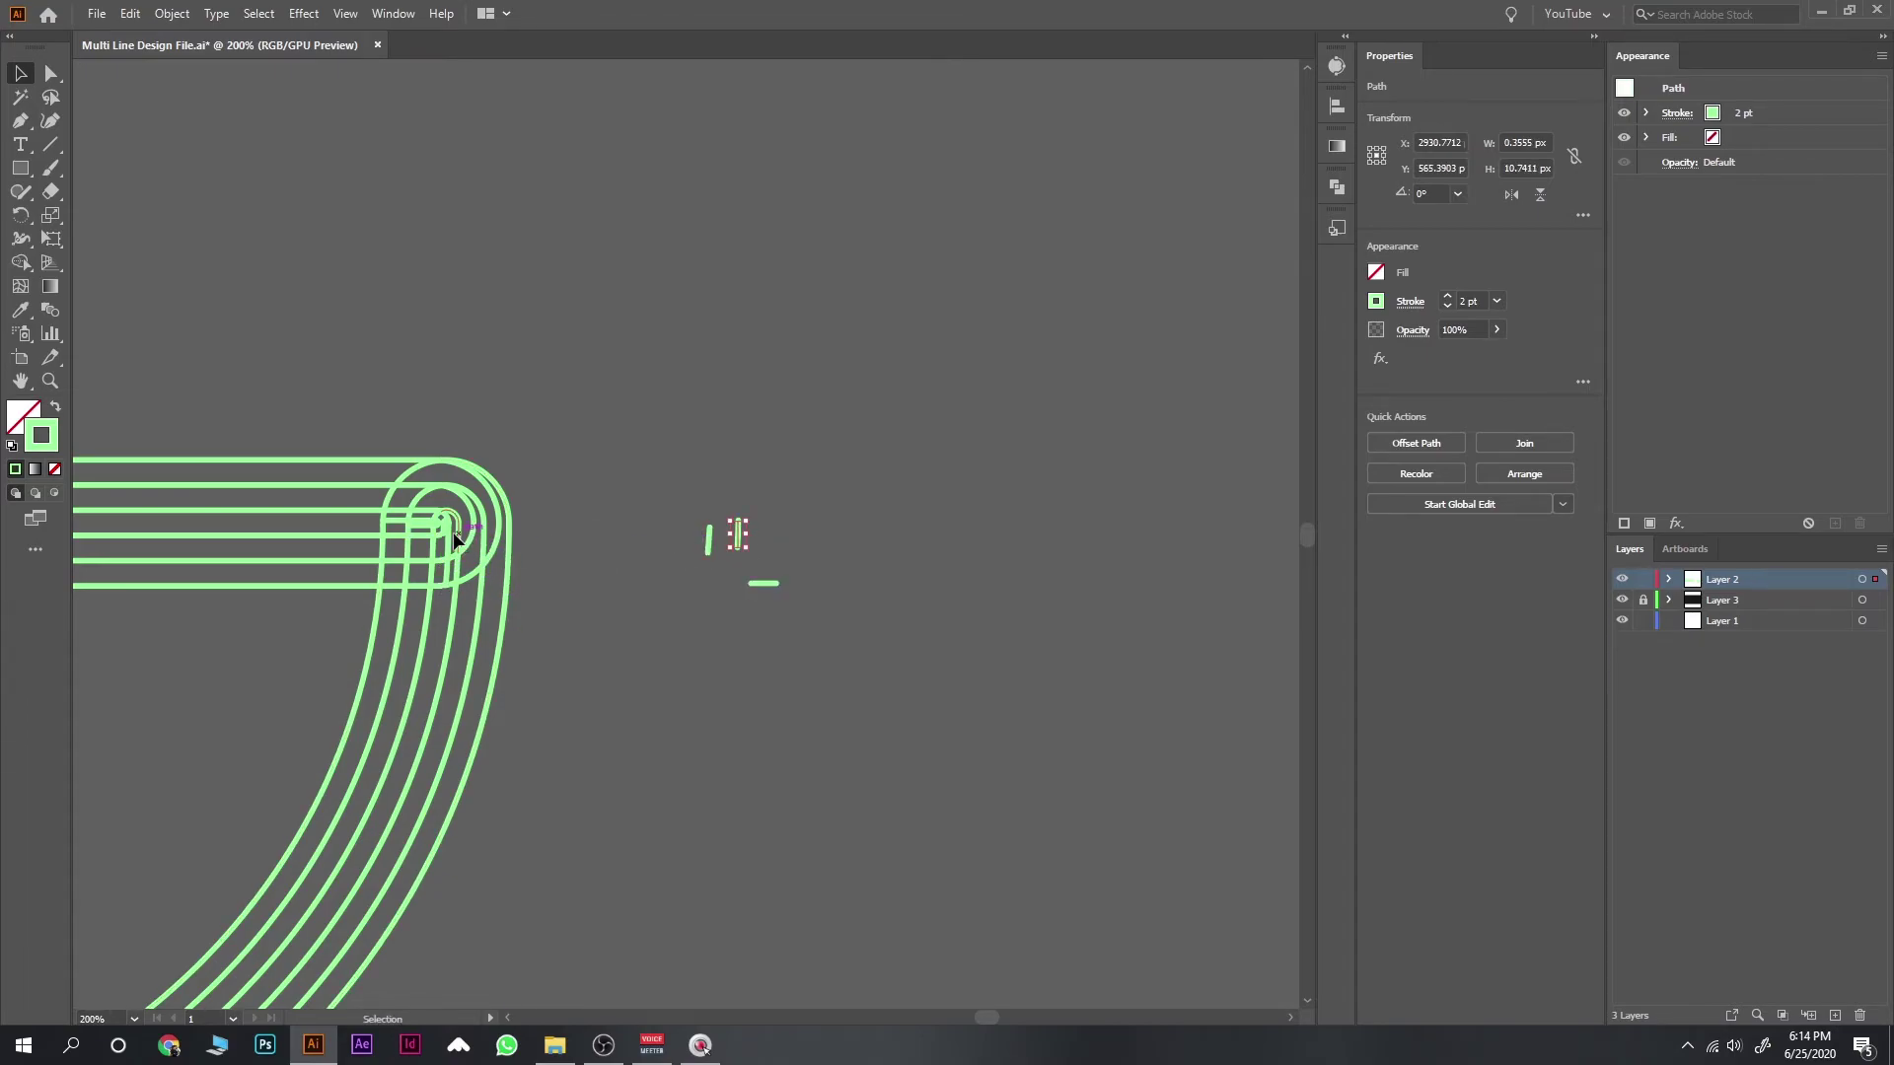
mouse_move(462, 532)
left_mouse_down()
mouse_move(778, 528)
mouse_move(757, 534)
left_mouse_up()
left_click_drag(393, 527, 778, 505)
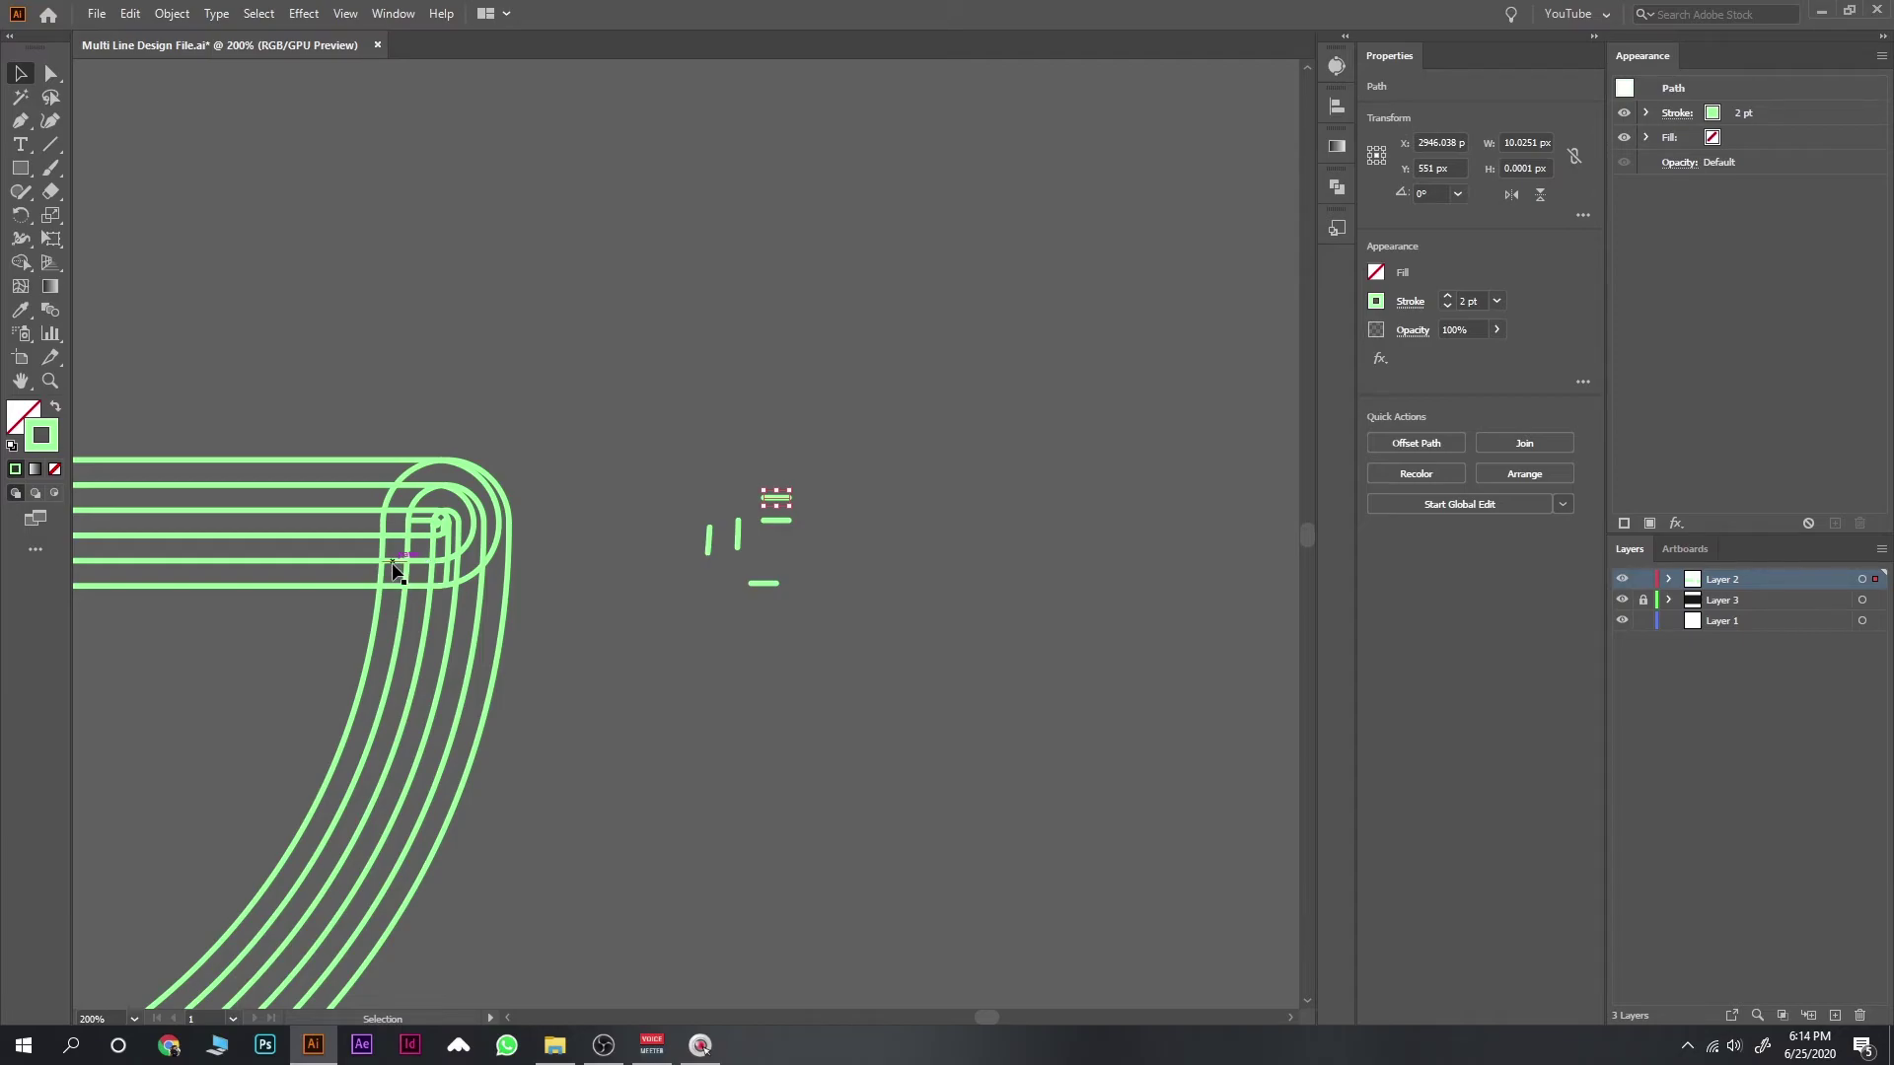
left_click_drag(393, 569, 609, 591)
left_click_drag(496, 616, 735, 659)
left_click_drag(426, 589, 690, 646)
left_click_drag(441, 590, 651, 597)
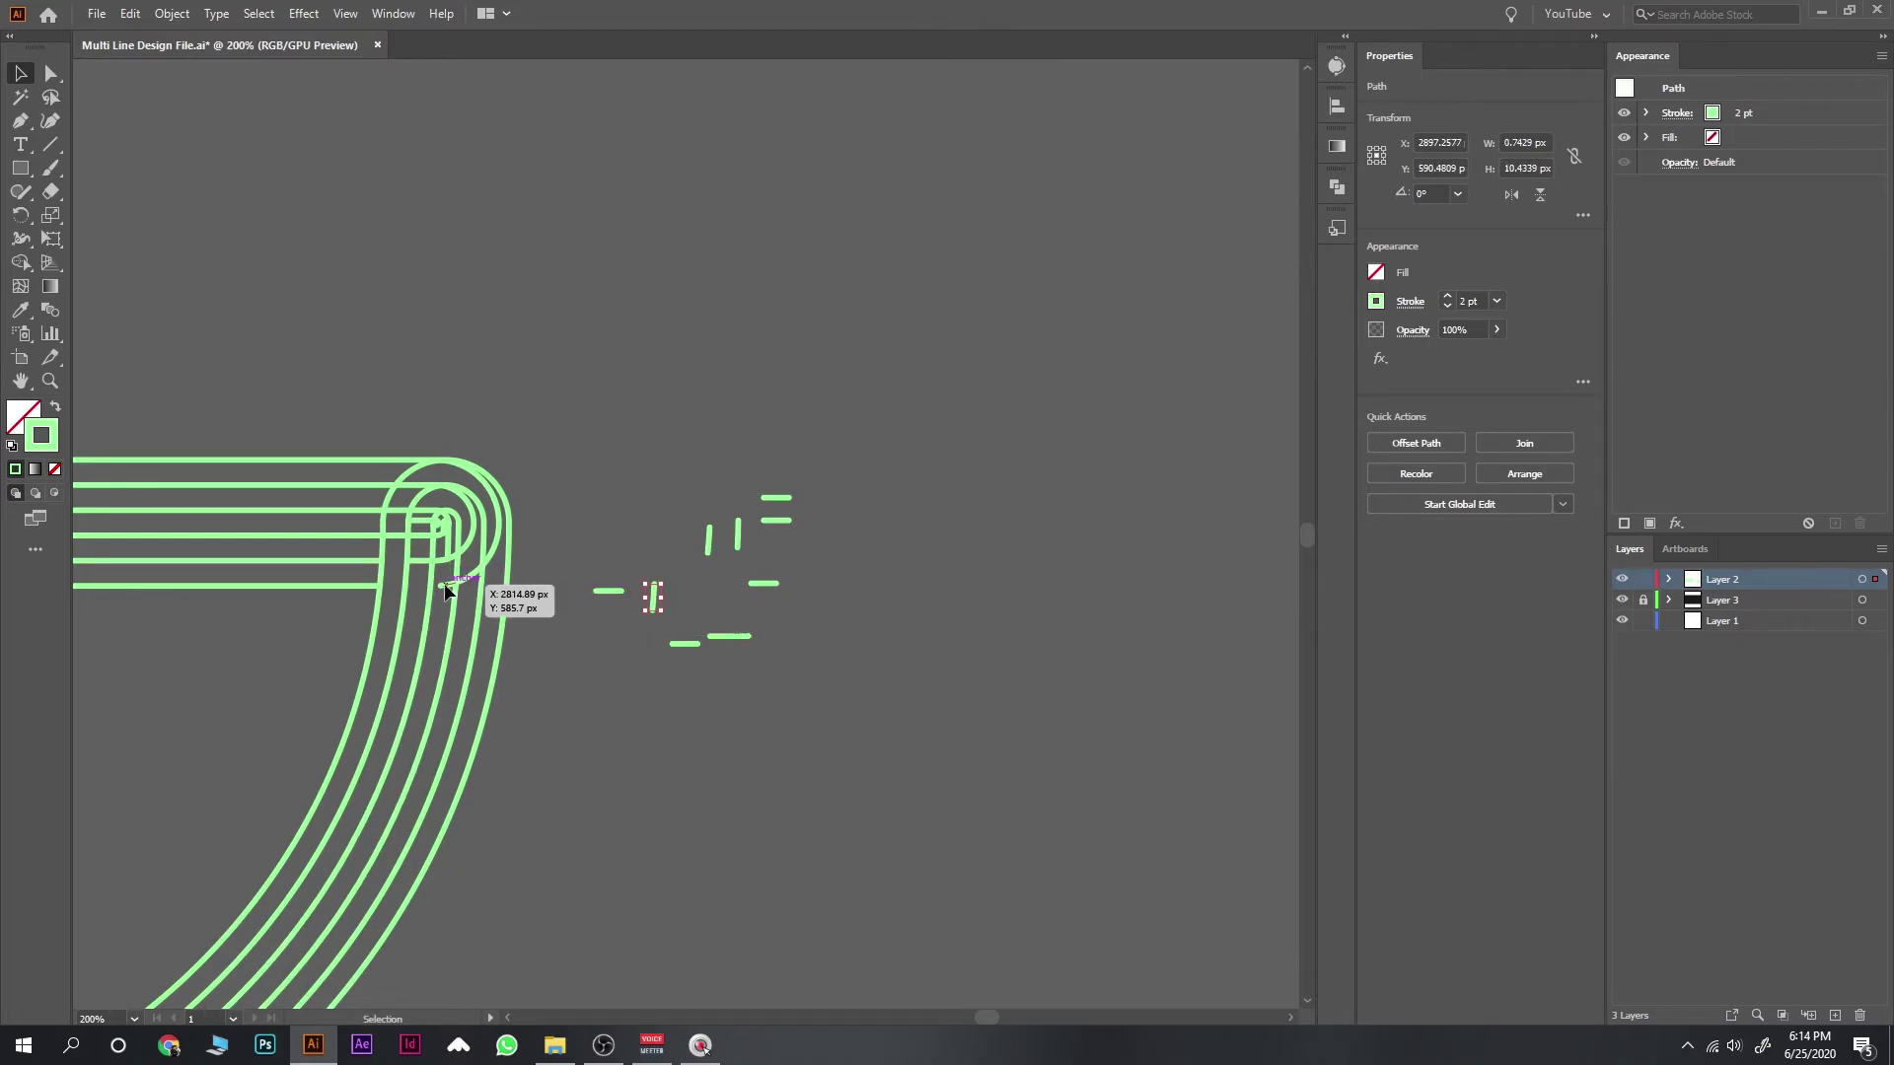
left_click_drag(449, 587, 765, 668)
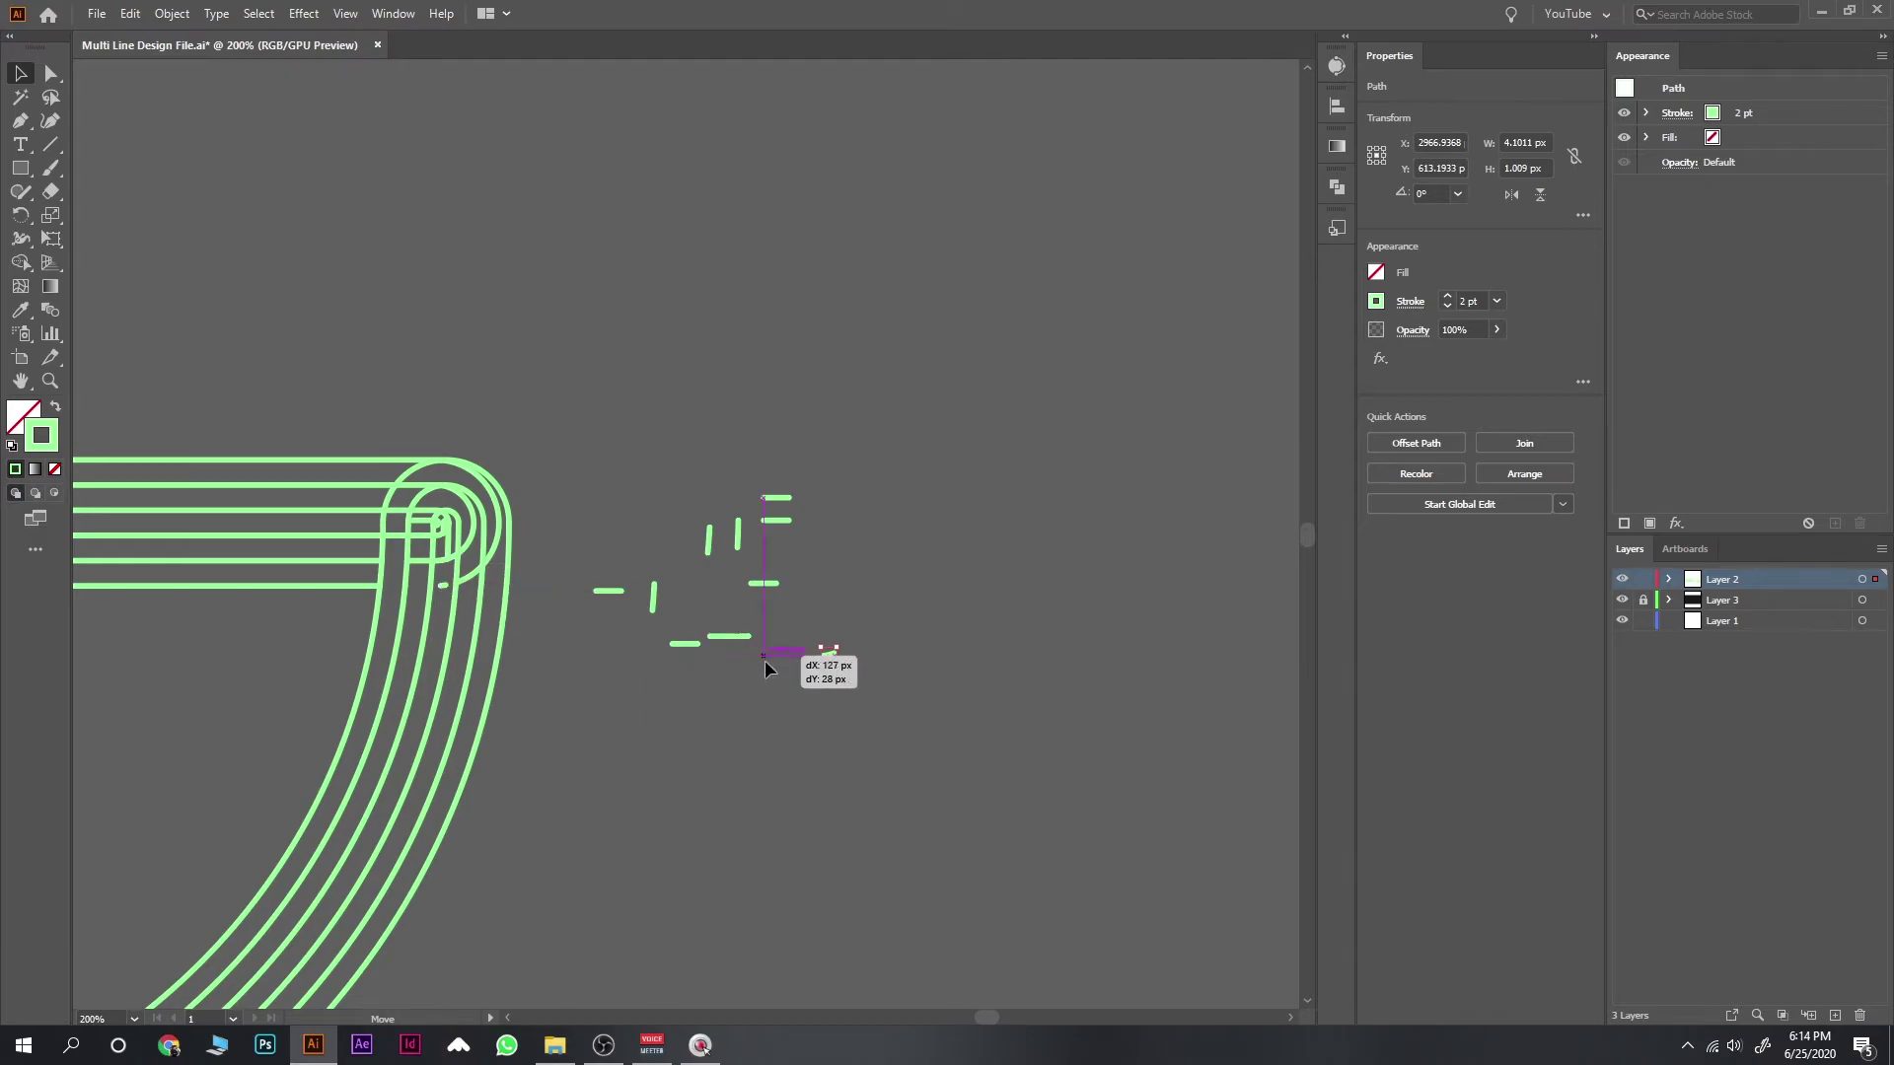
left_click_drag(444, 587, 679, 668)
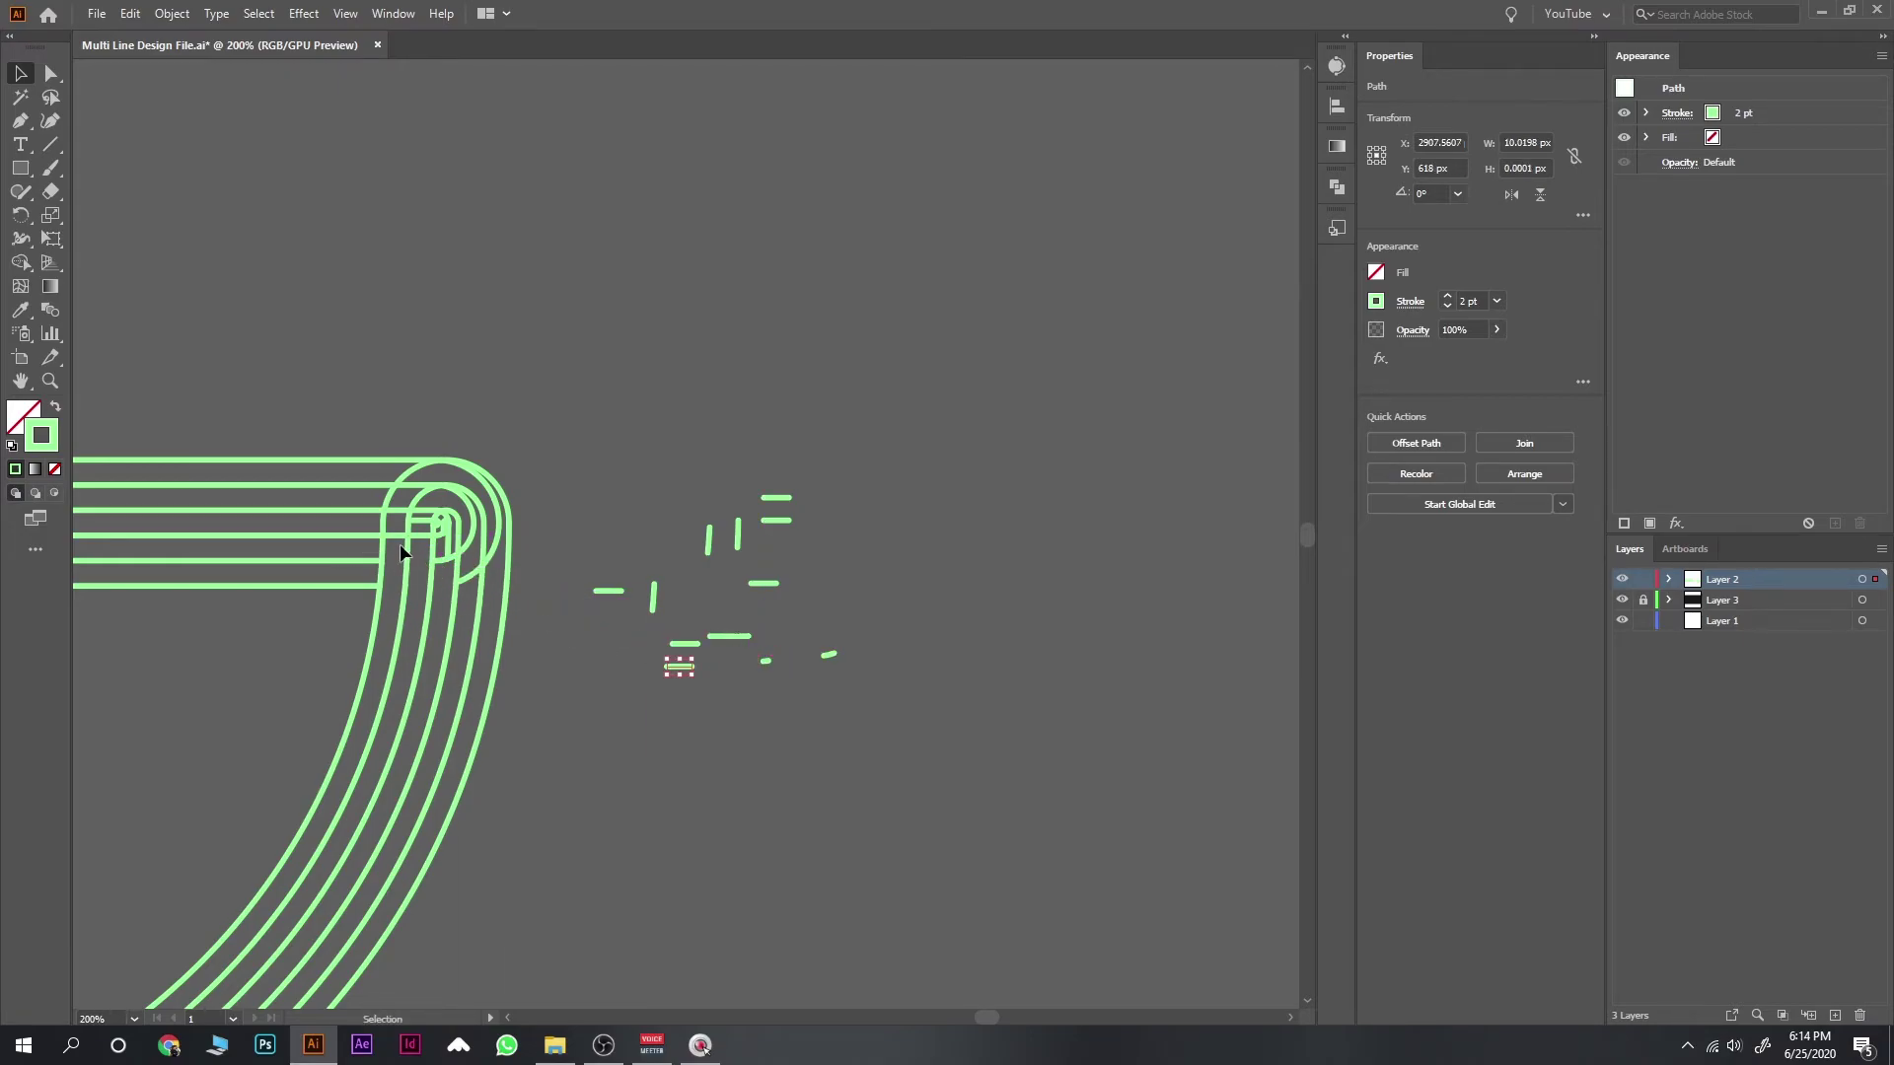
Step: Pull more short loop fragments aside, clearing the selection between picks
left_click(513, 603)
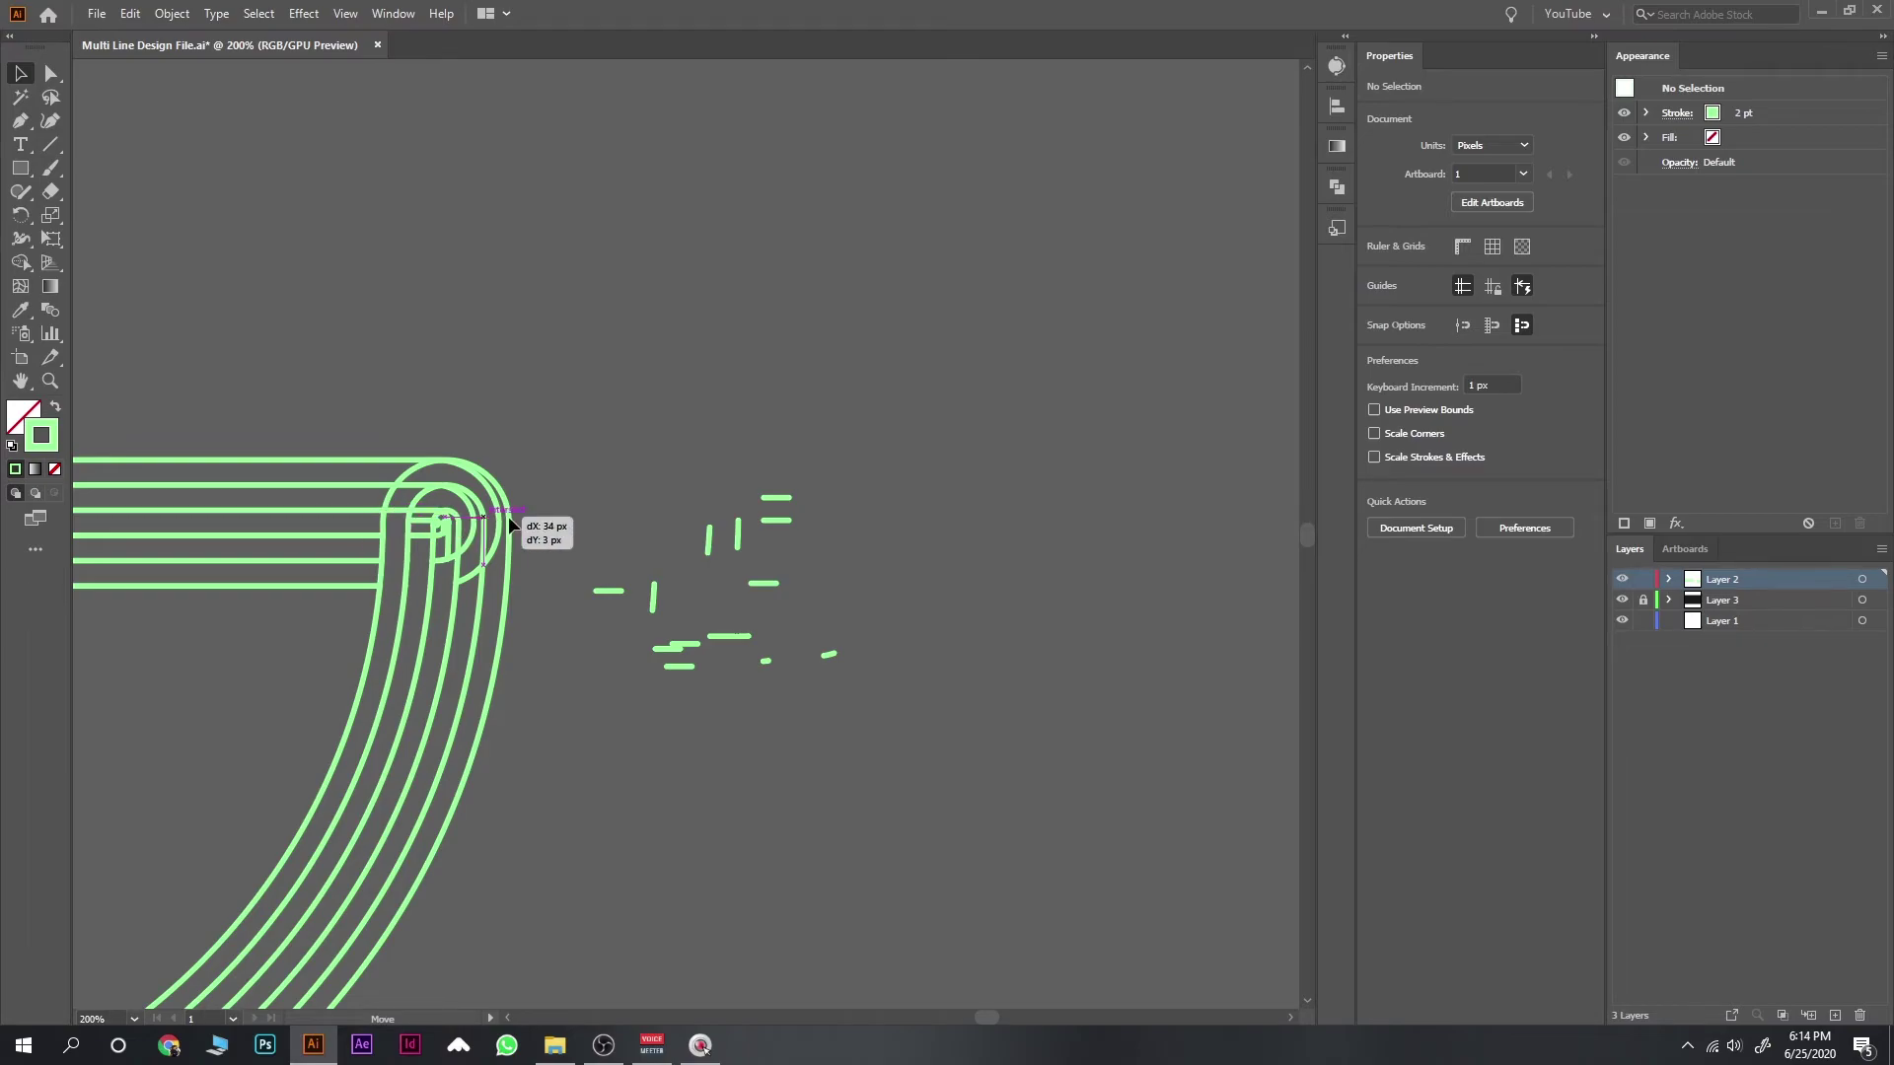
left_click_drag(399, 517, 730, 536)
left_click(419, 548)
left_click_drag(426, 532, 701, 587)
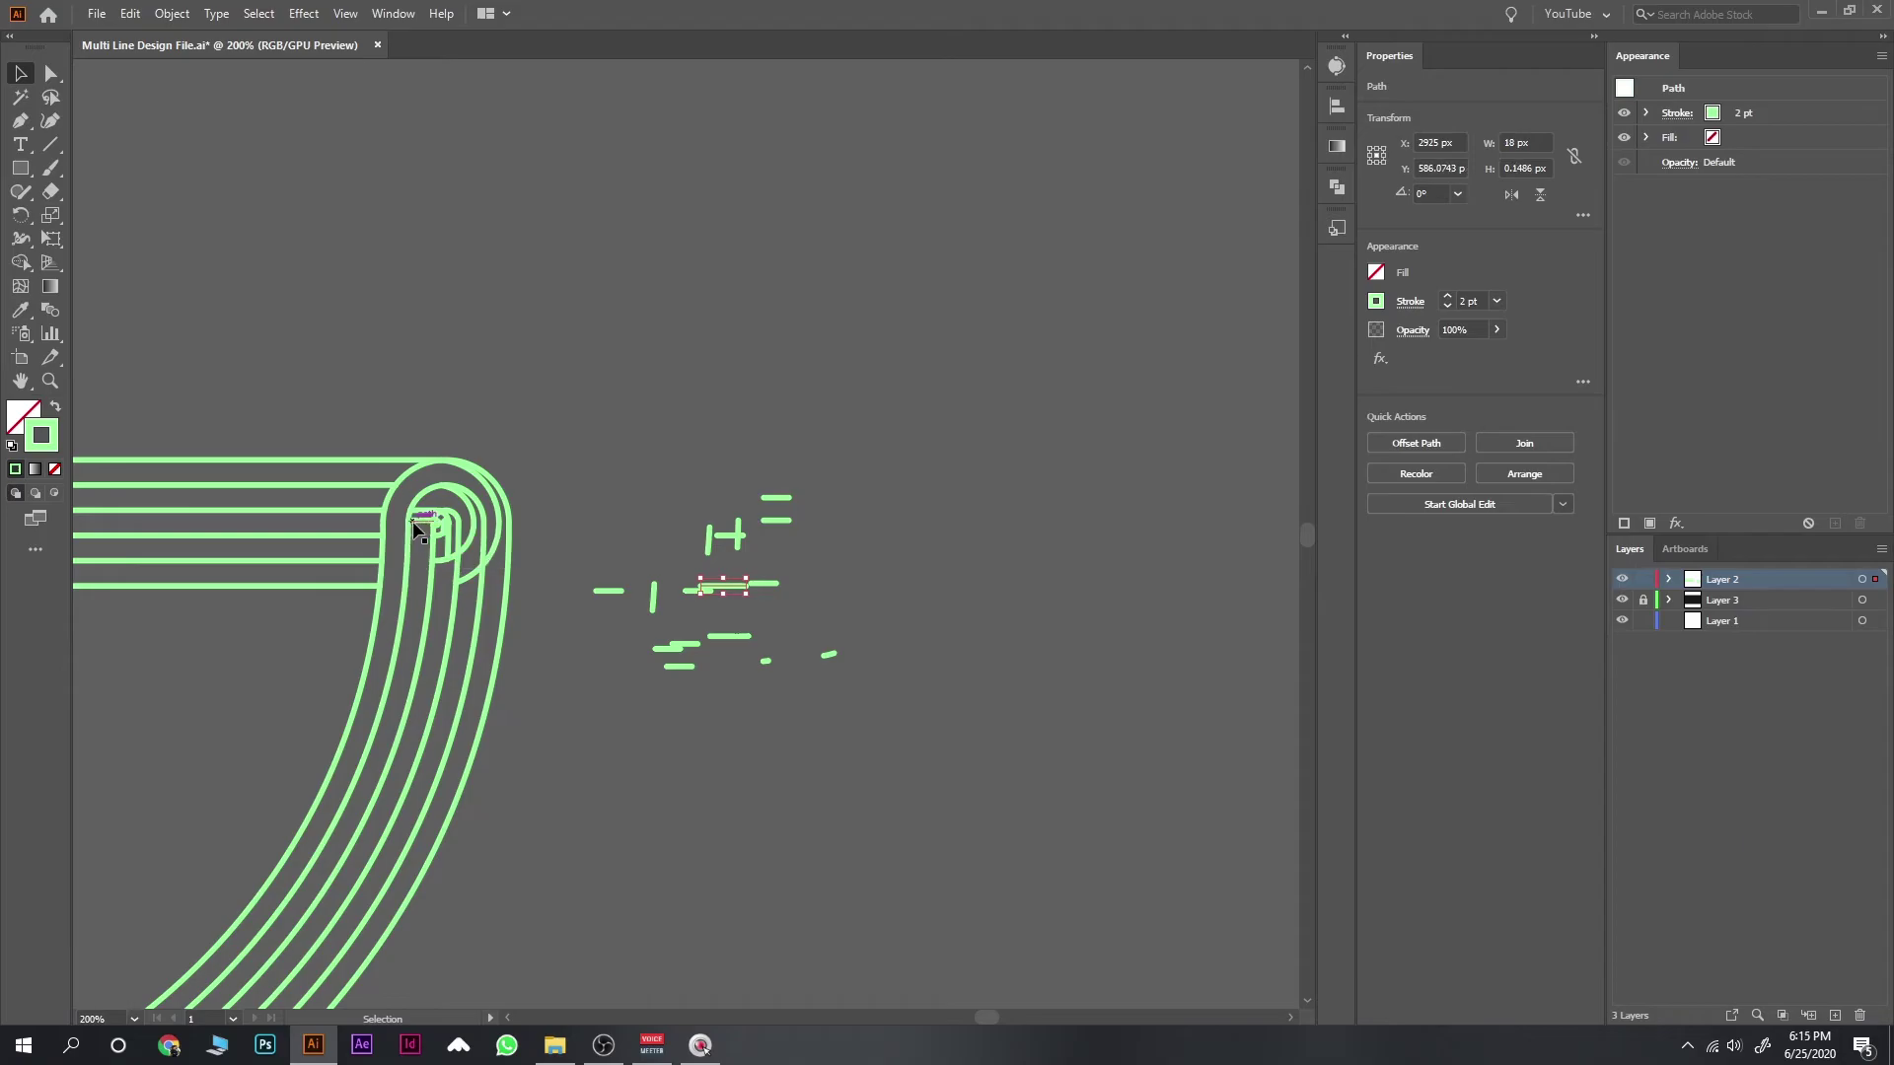
left_click_drag(417, 529, 671, 552)
left_click_drag(439, 527, 673, 515)
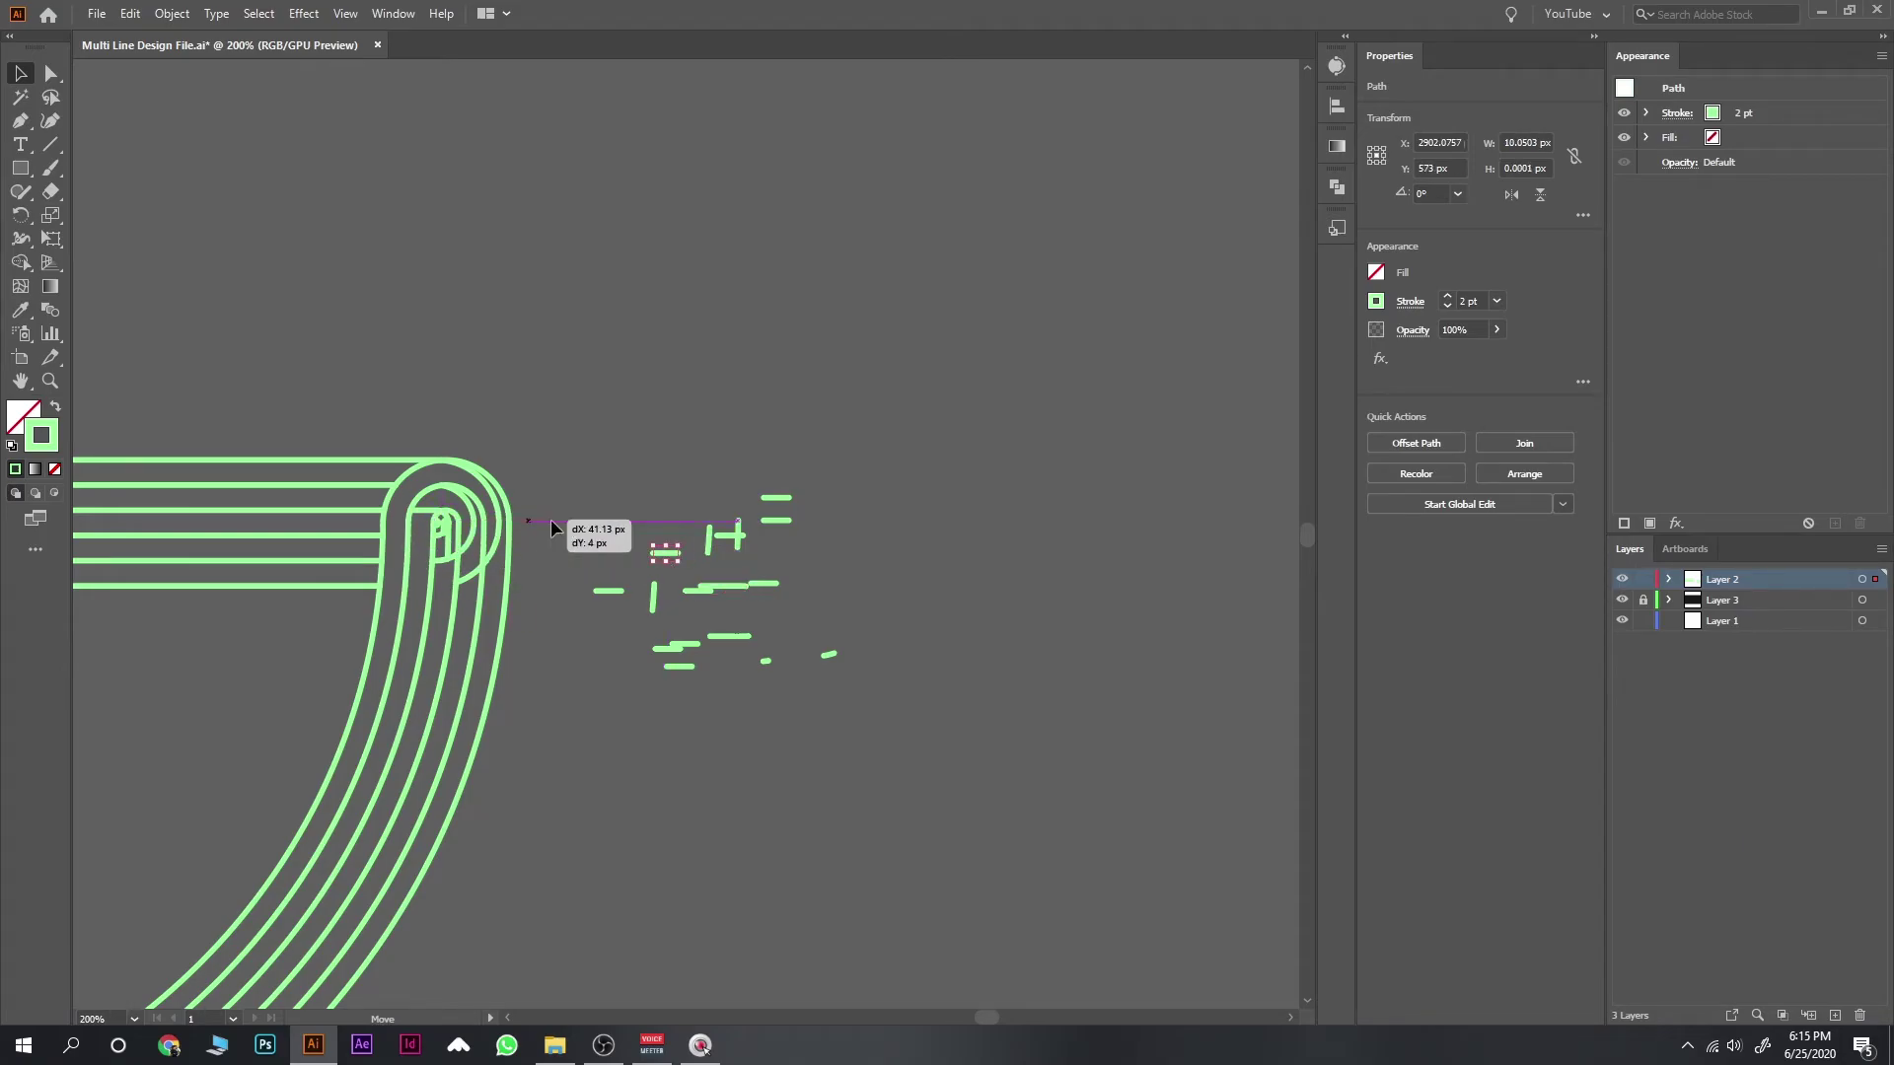
left_click_drag(450, 548, 675, 584)
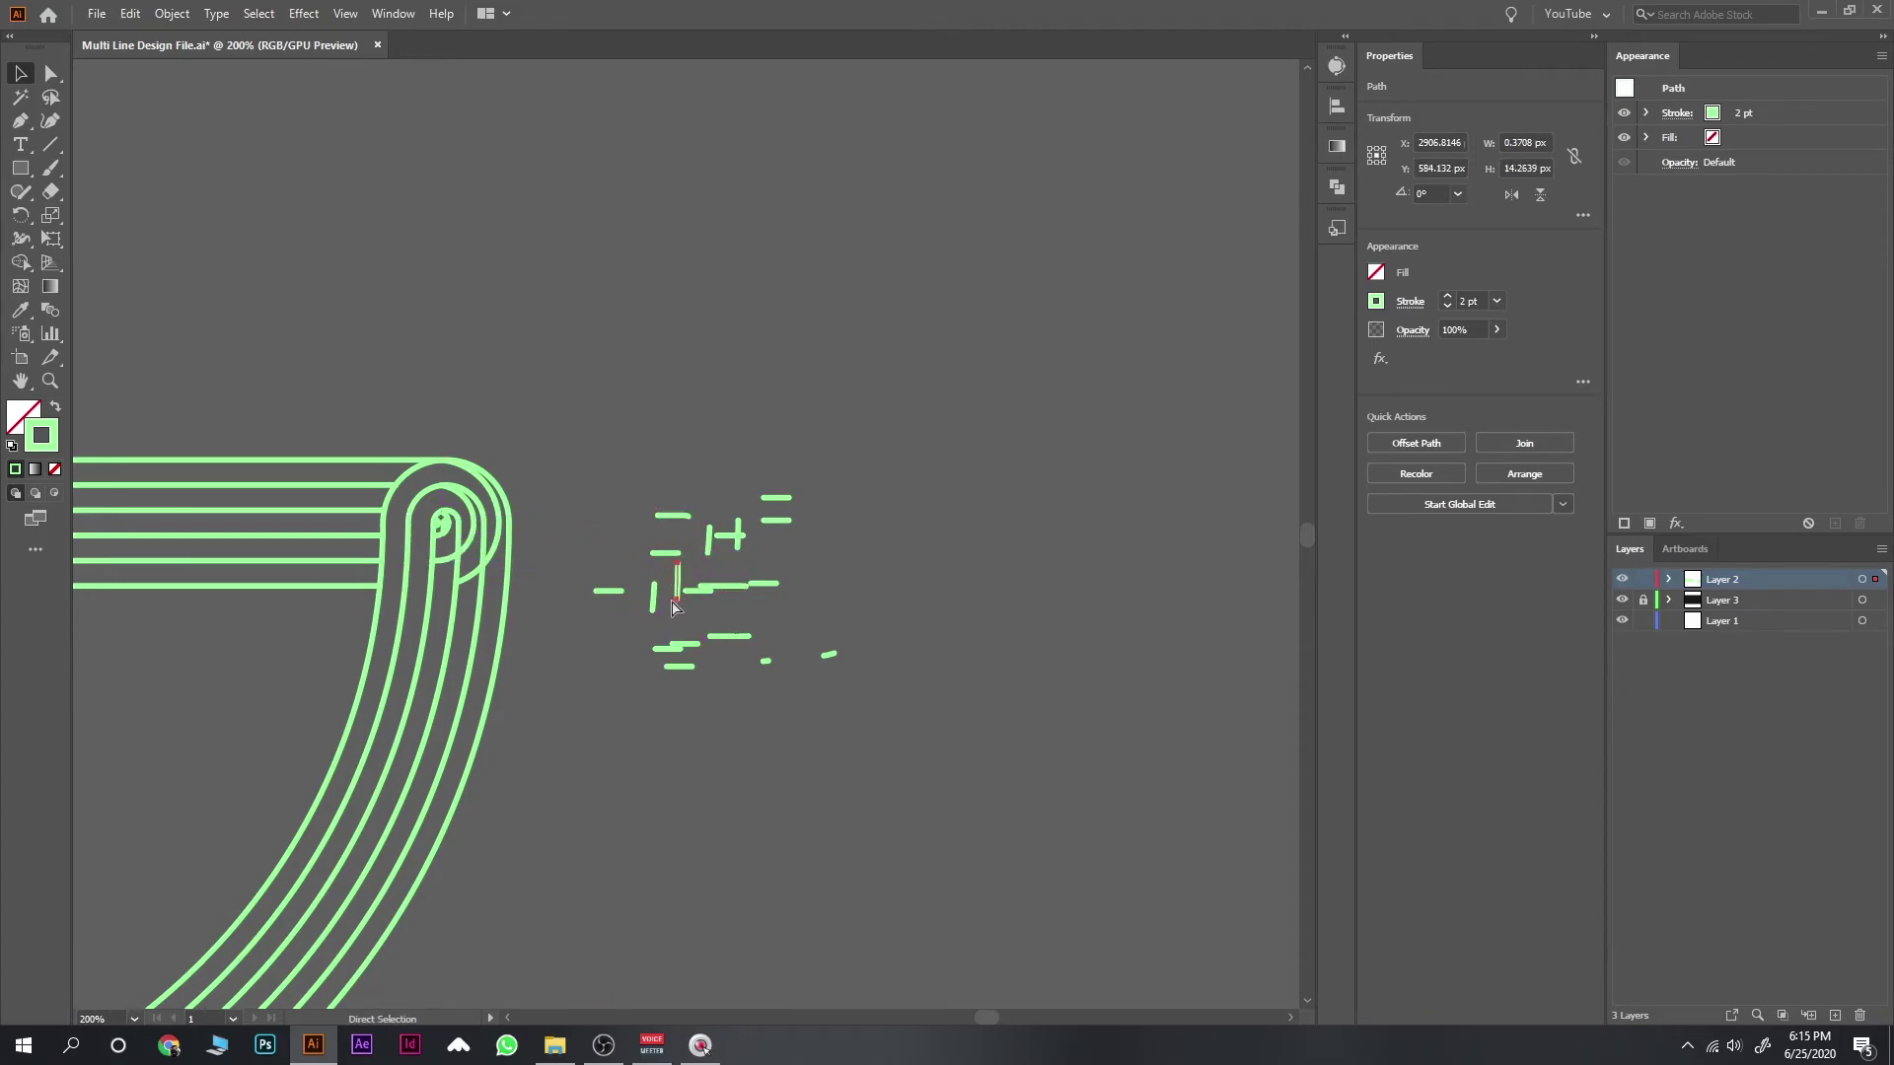
Step: Move the curved arc and inner-loop fragments out, leaving clean parallel outlines on the G
scroll(671, 607, "up", 1)
left_click_drag(415, 474, 655, 679)
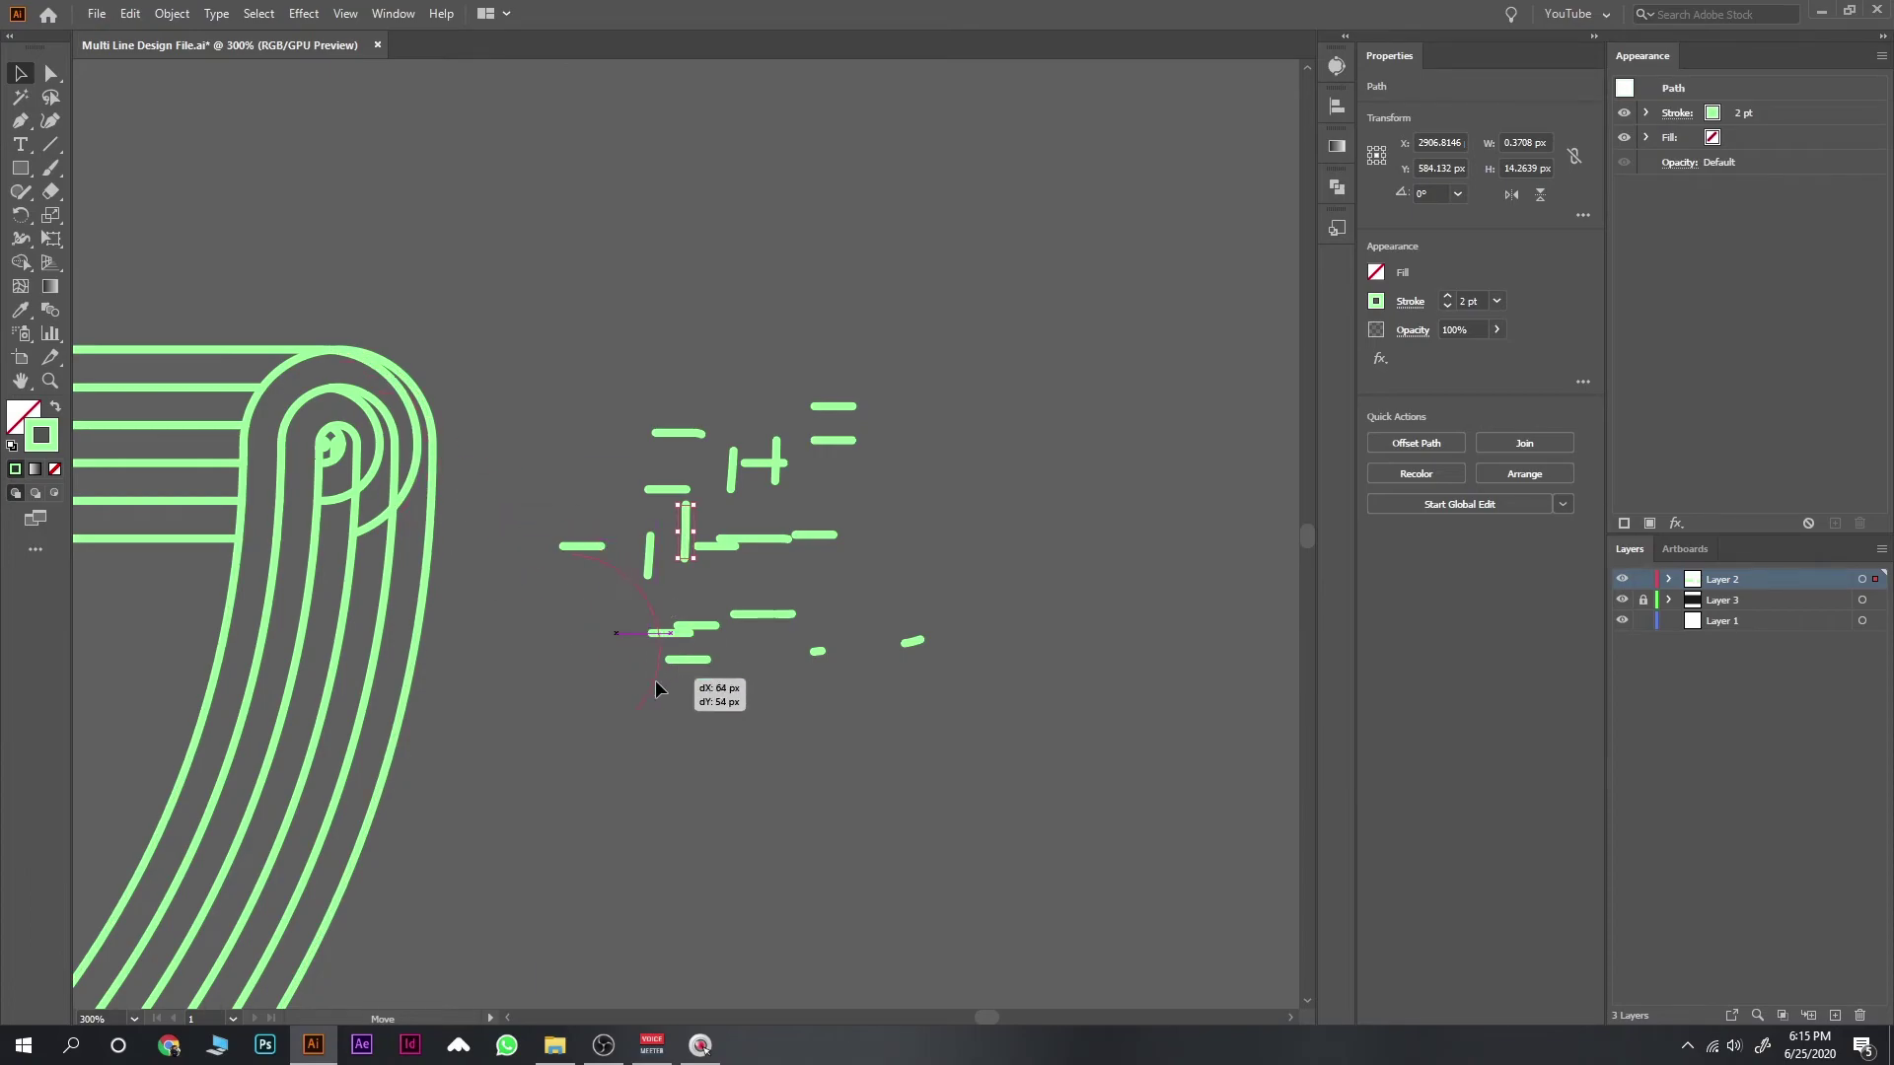
left_click_drag(377, 525, 854, 688)
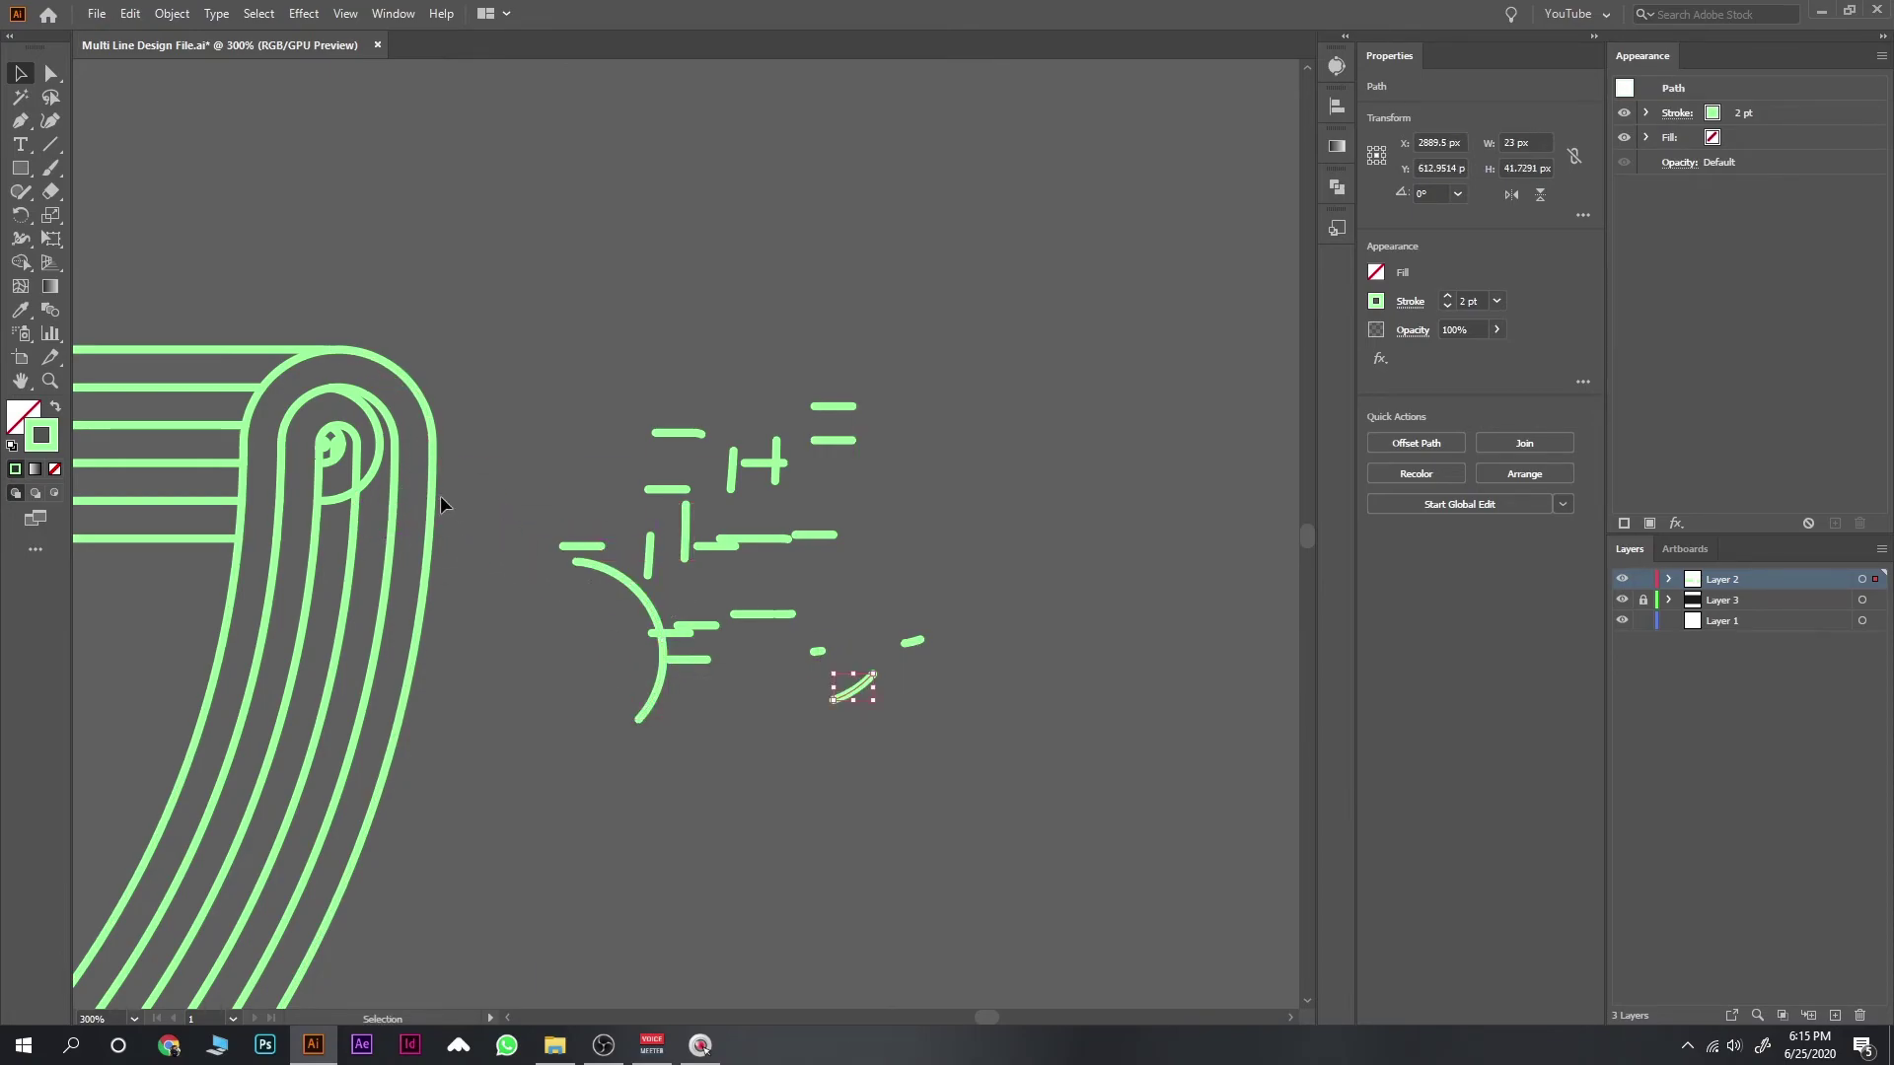
left_click_drag(369, 475, 834, 702)
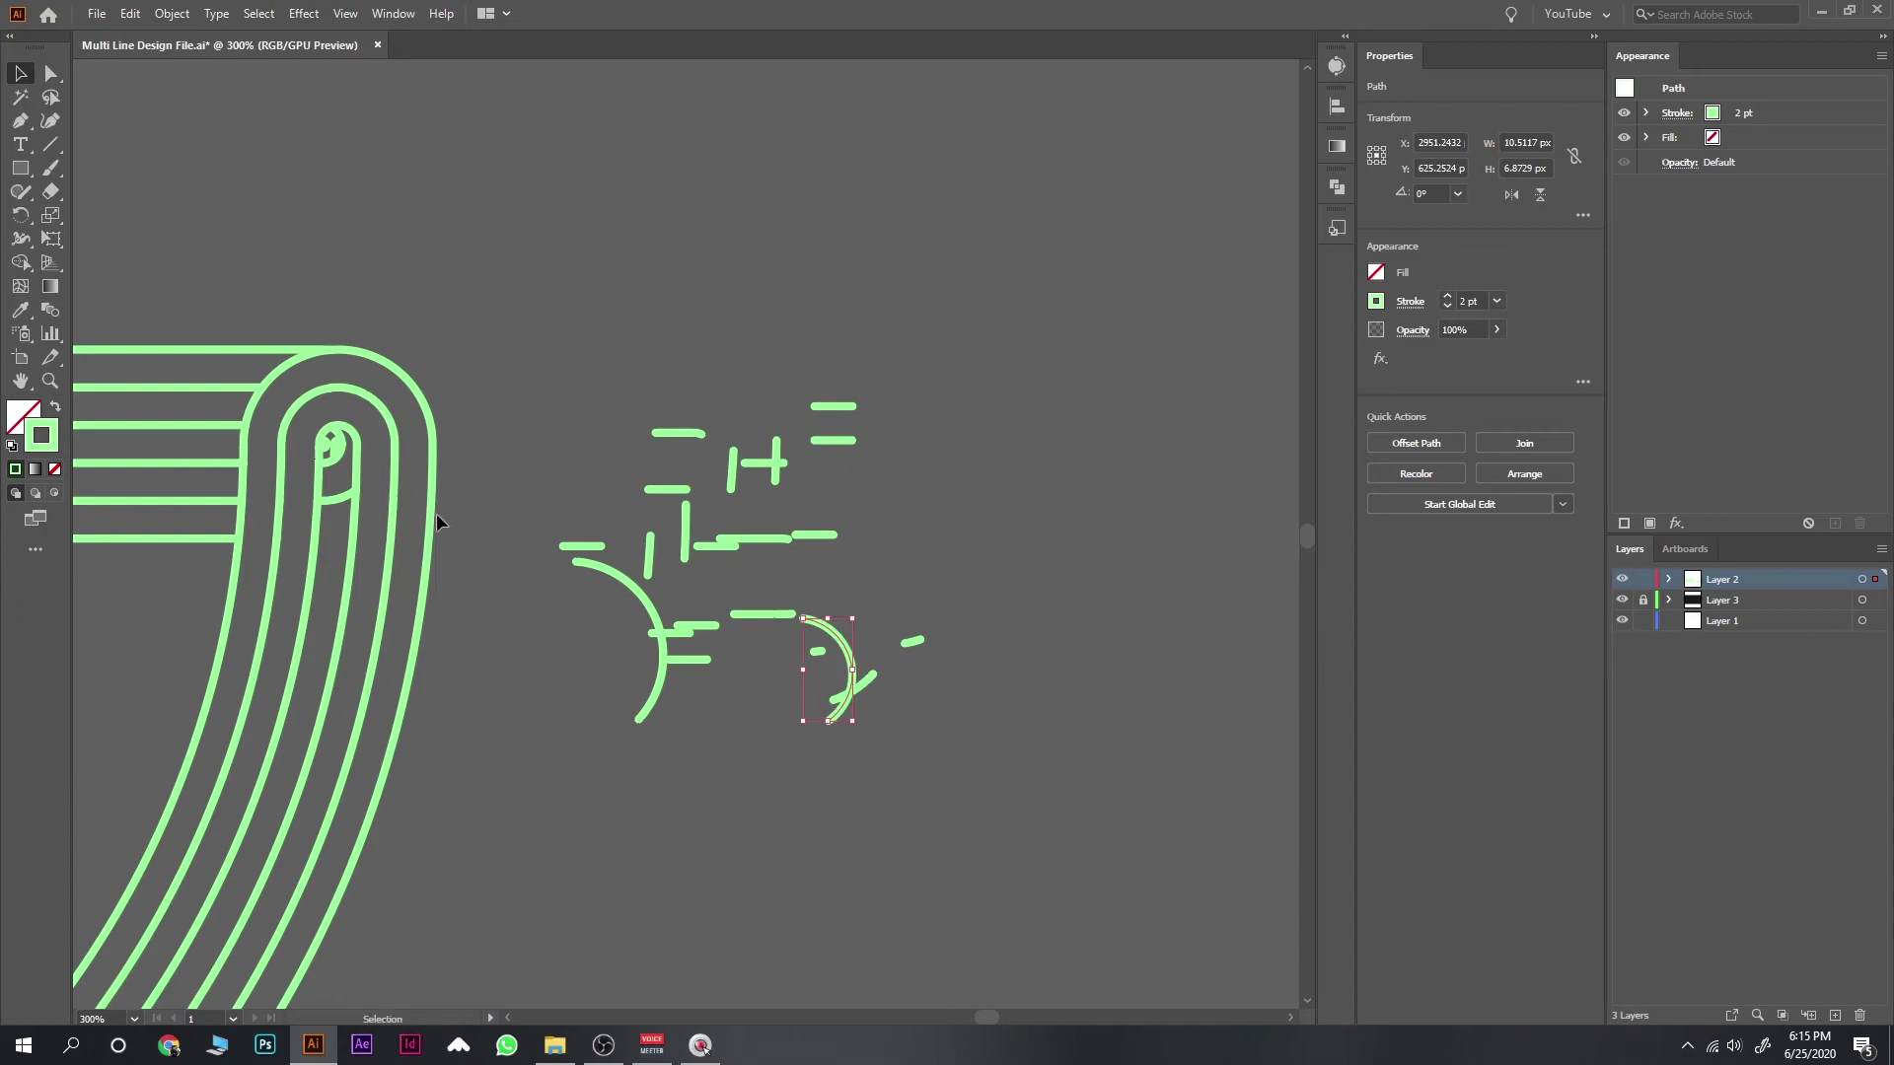
left_click_drag(333, 507, 841, 753)
left_click_drag(550, 582, 764, 668)
left_click_drag(327, 499, 613, 701)
left_click_drag(332, 442, 651, 725)
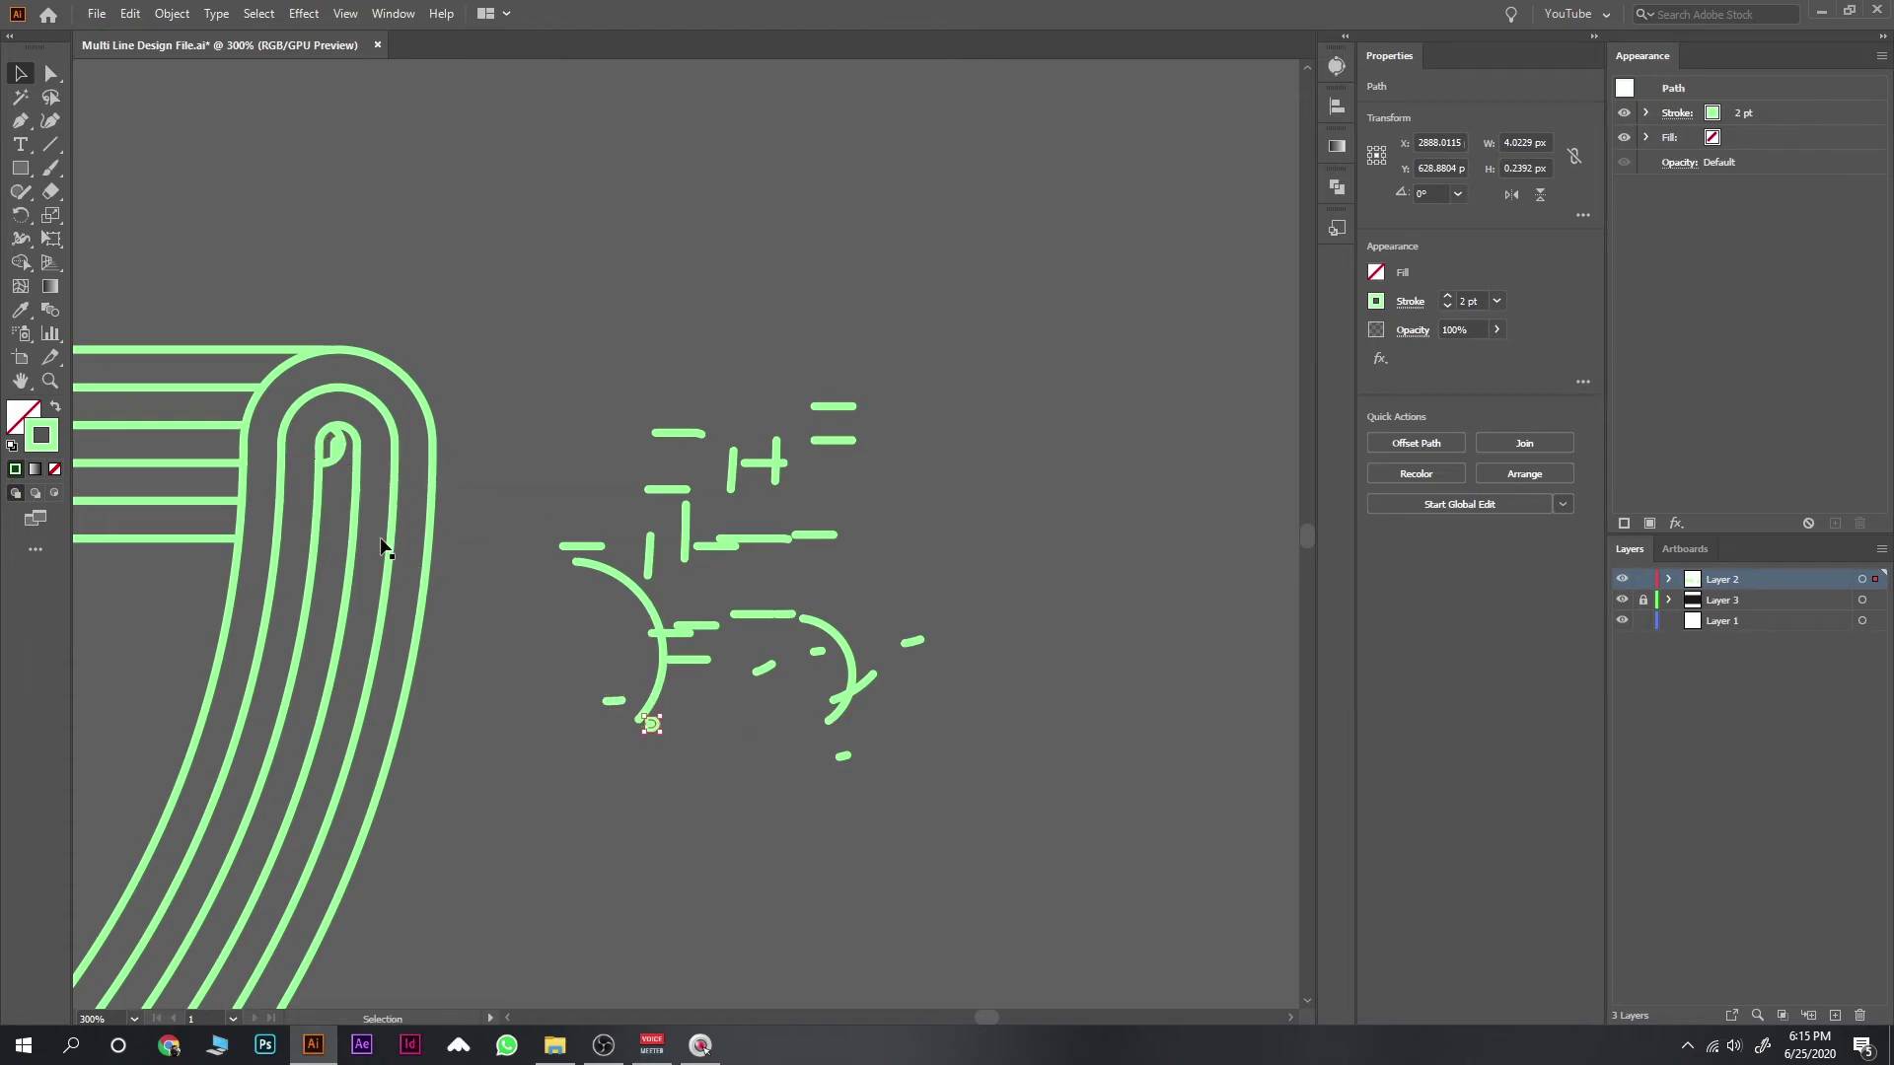
left_click_drag(333, 445, 761, 747)
left_click_drag(336, 449, 804, 738)
left_click_drag(574, 653, 604, 691)
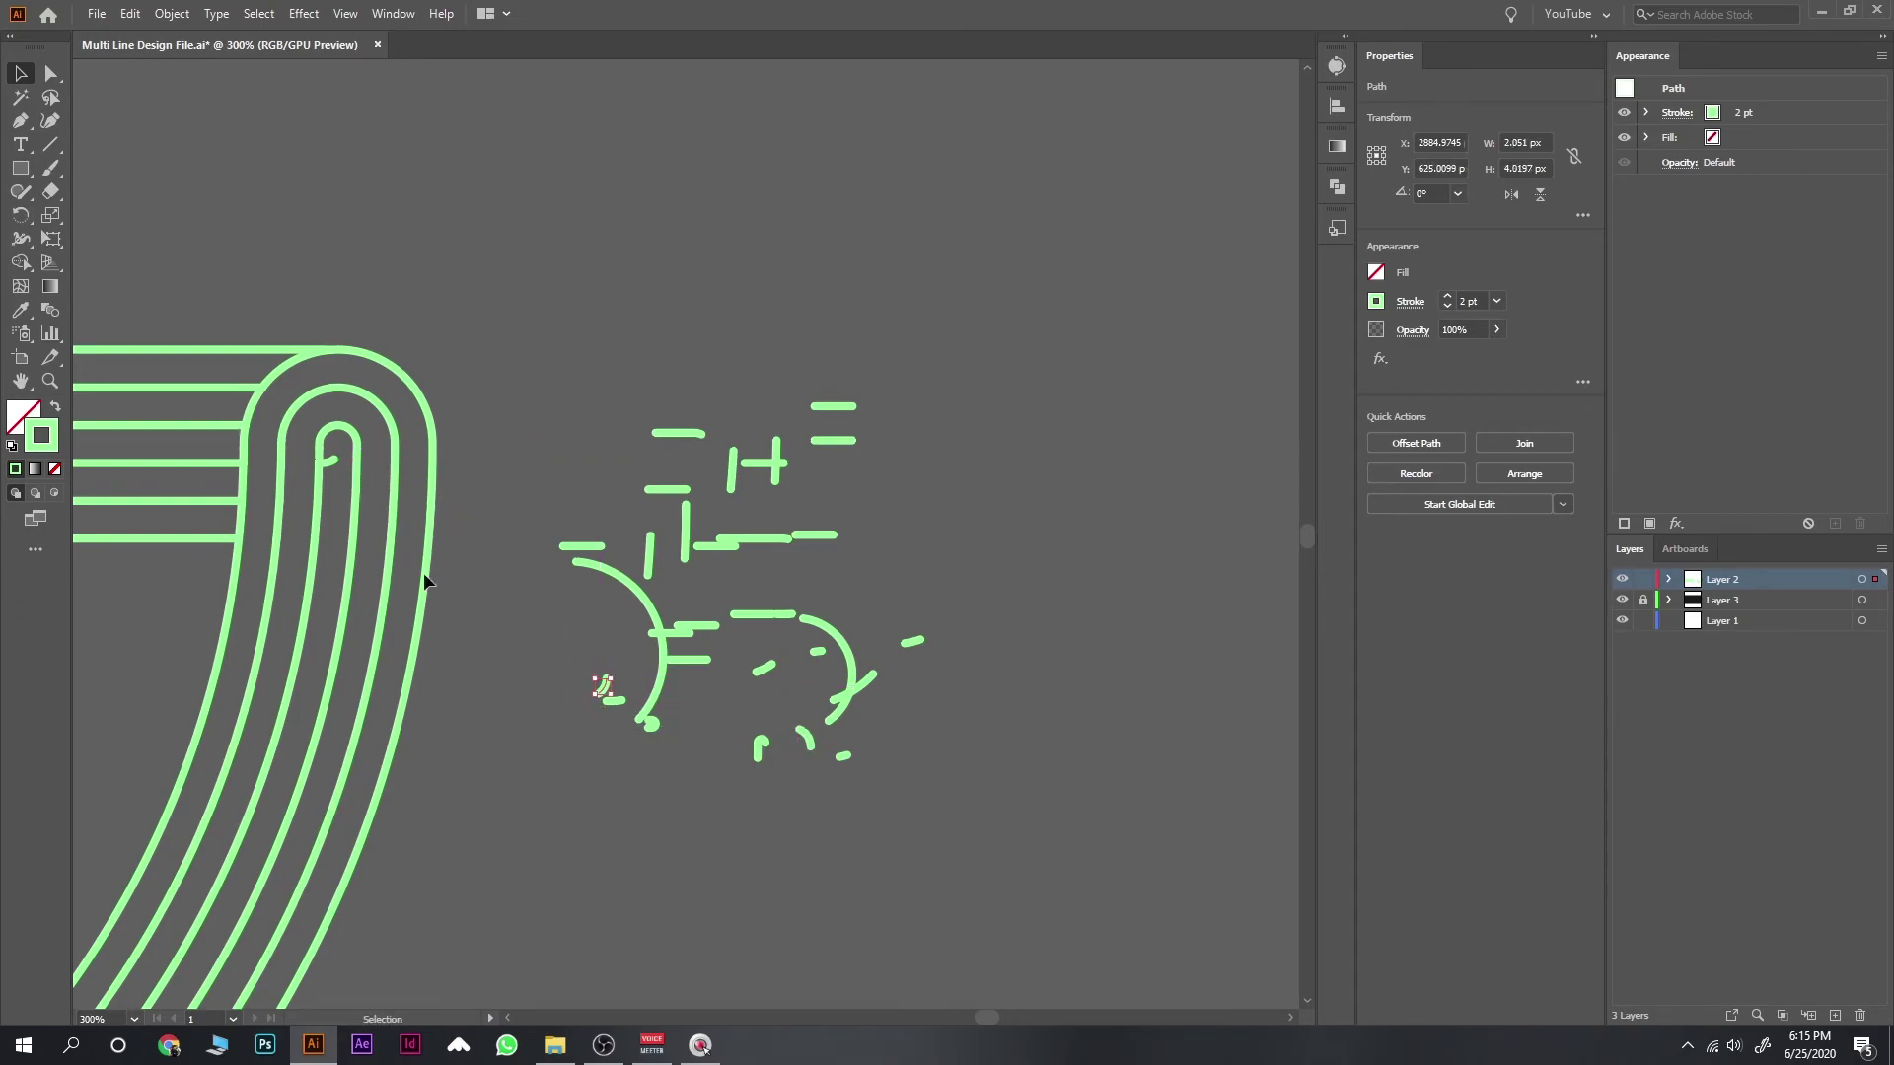
left_click(482, 435)
left_click_drag(335, 459, 723, 763)
left_click(554, 394)
key("ctrl+minus")
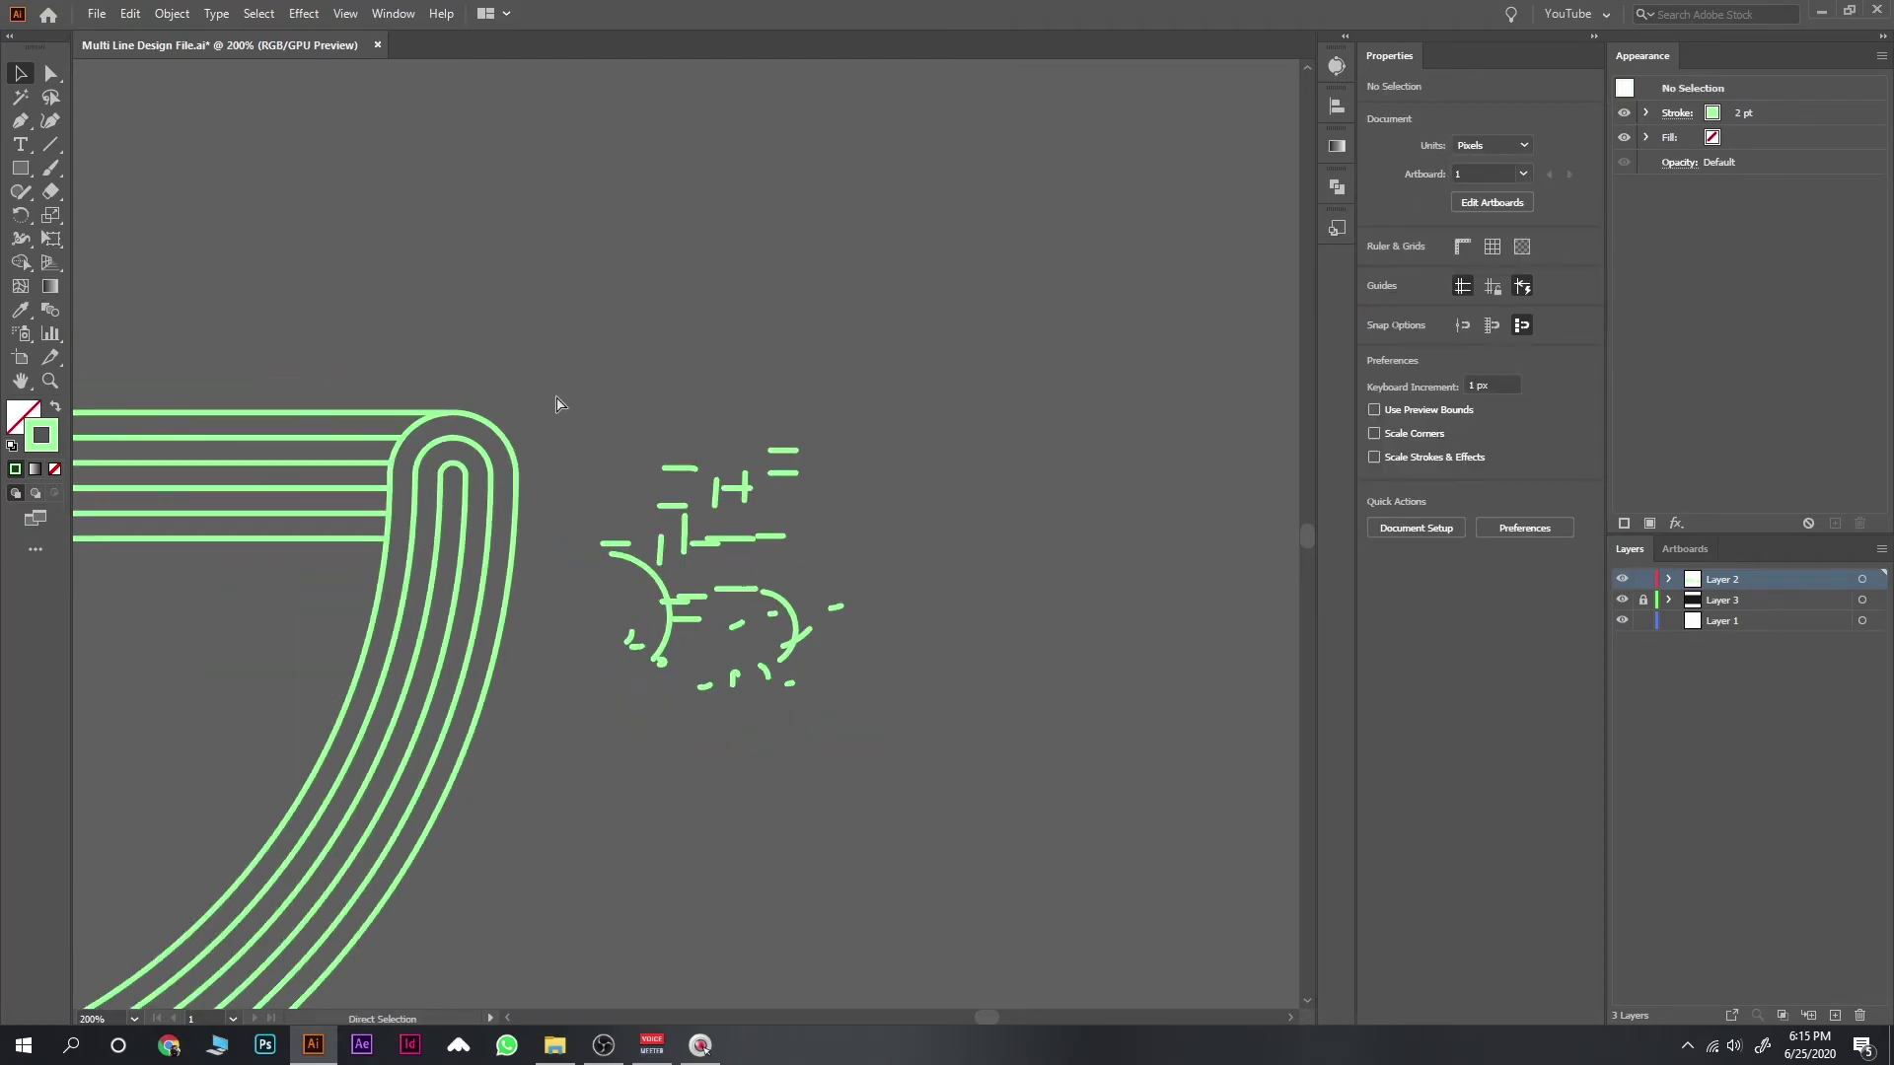
key("ctrl+minus")
key("ctrl+minus")
key("ctrl+minus")
key("ctrl+minus")
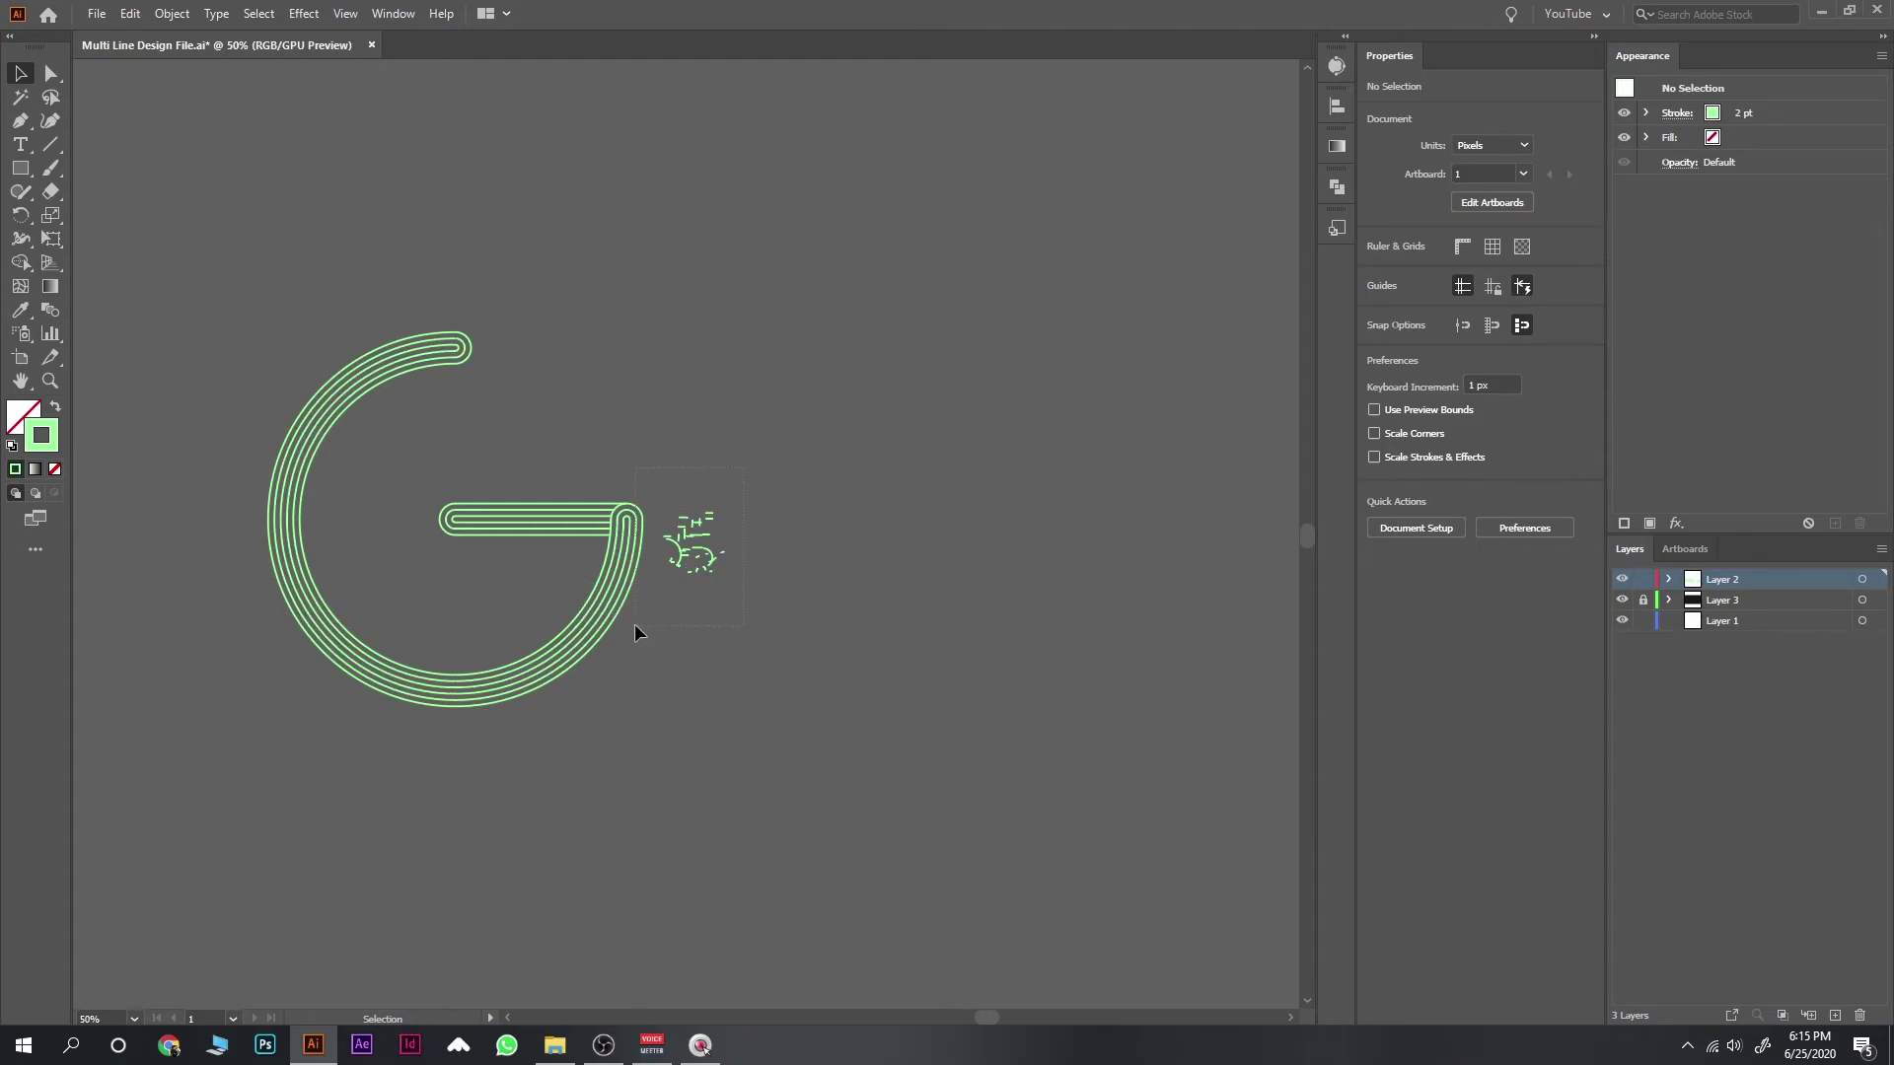
Step: Delete the stray fragments pulled out beside the G
left_click_drag(635, 624, 639, 625)
key("Delete")
scroll(690, 648, "left", 5)
Step: Place the G on the dark artboard after the D and O
left_click_drag(1121, 292, 661, 687)
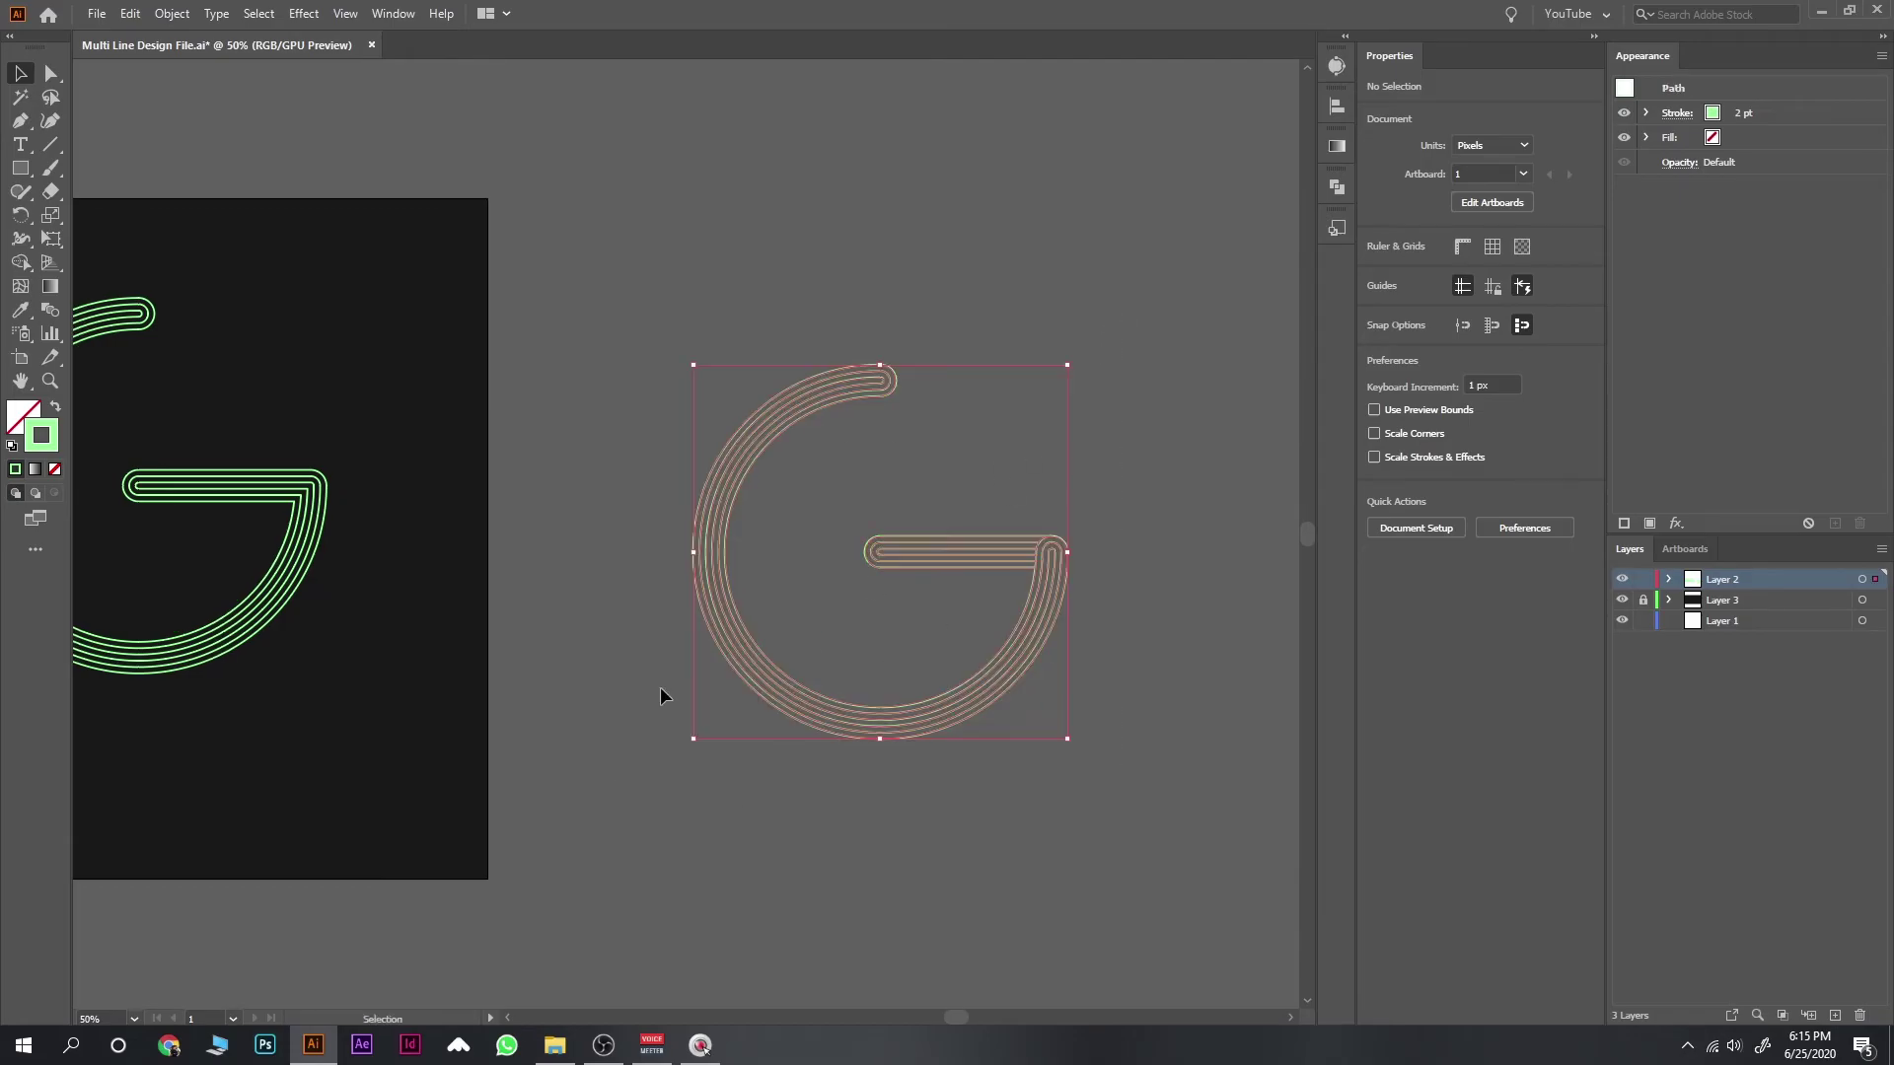
left_click_drag(718, 608, 482, 529)
mouse_move(274, 678)
left_mouse_down()
mouse_move(693, 751)
mouse_move(1054, 702)
left_mouse_up()
left_click(1058, 713)
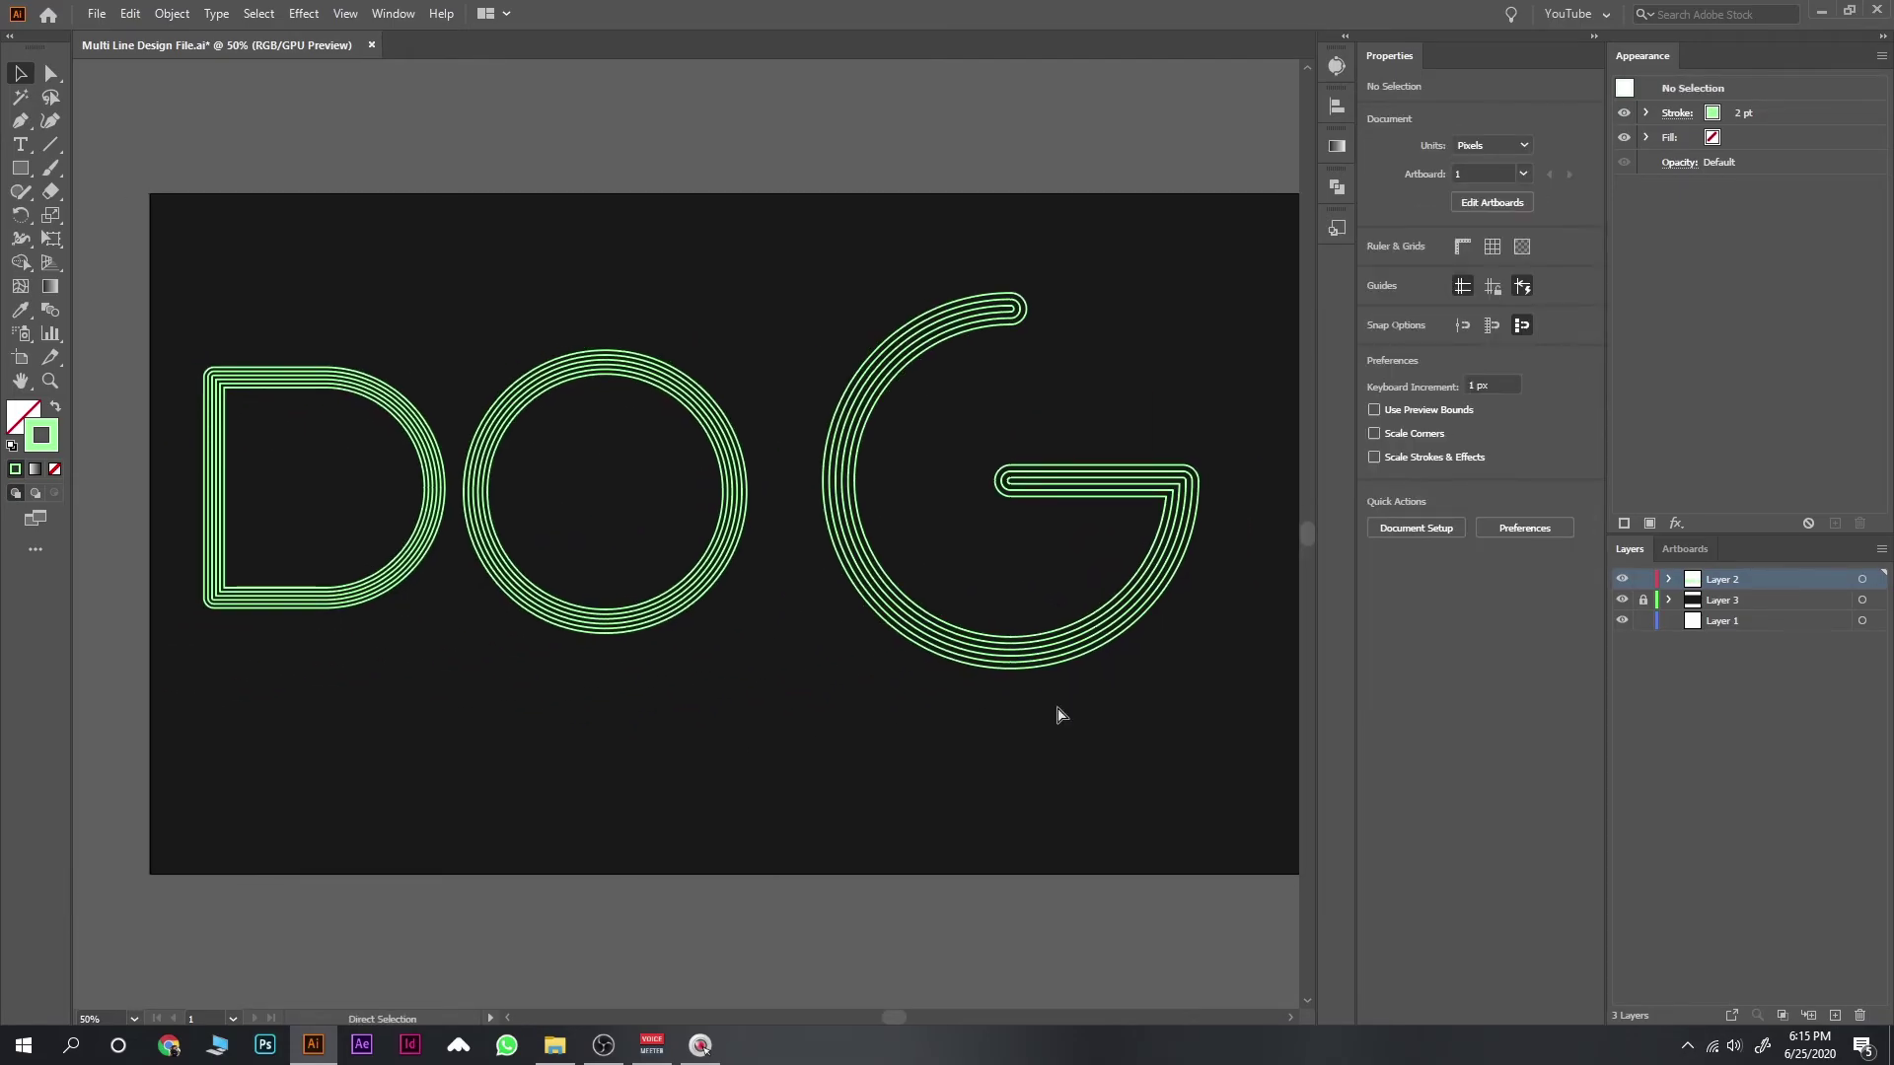
key("ctrl+minus")
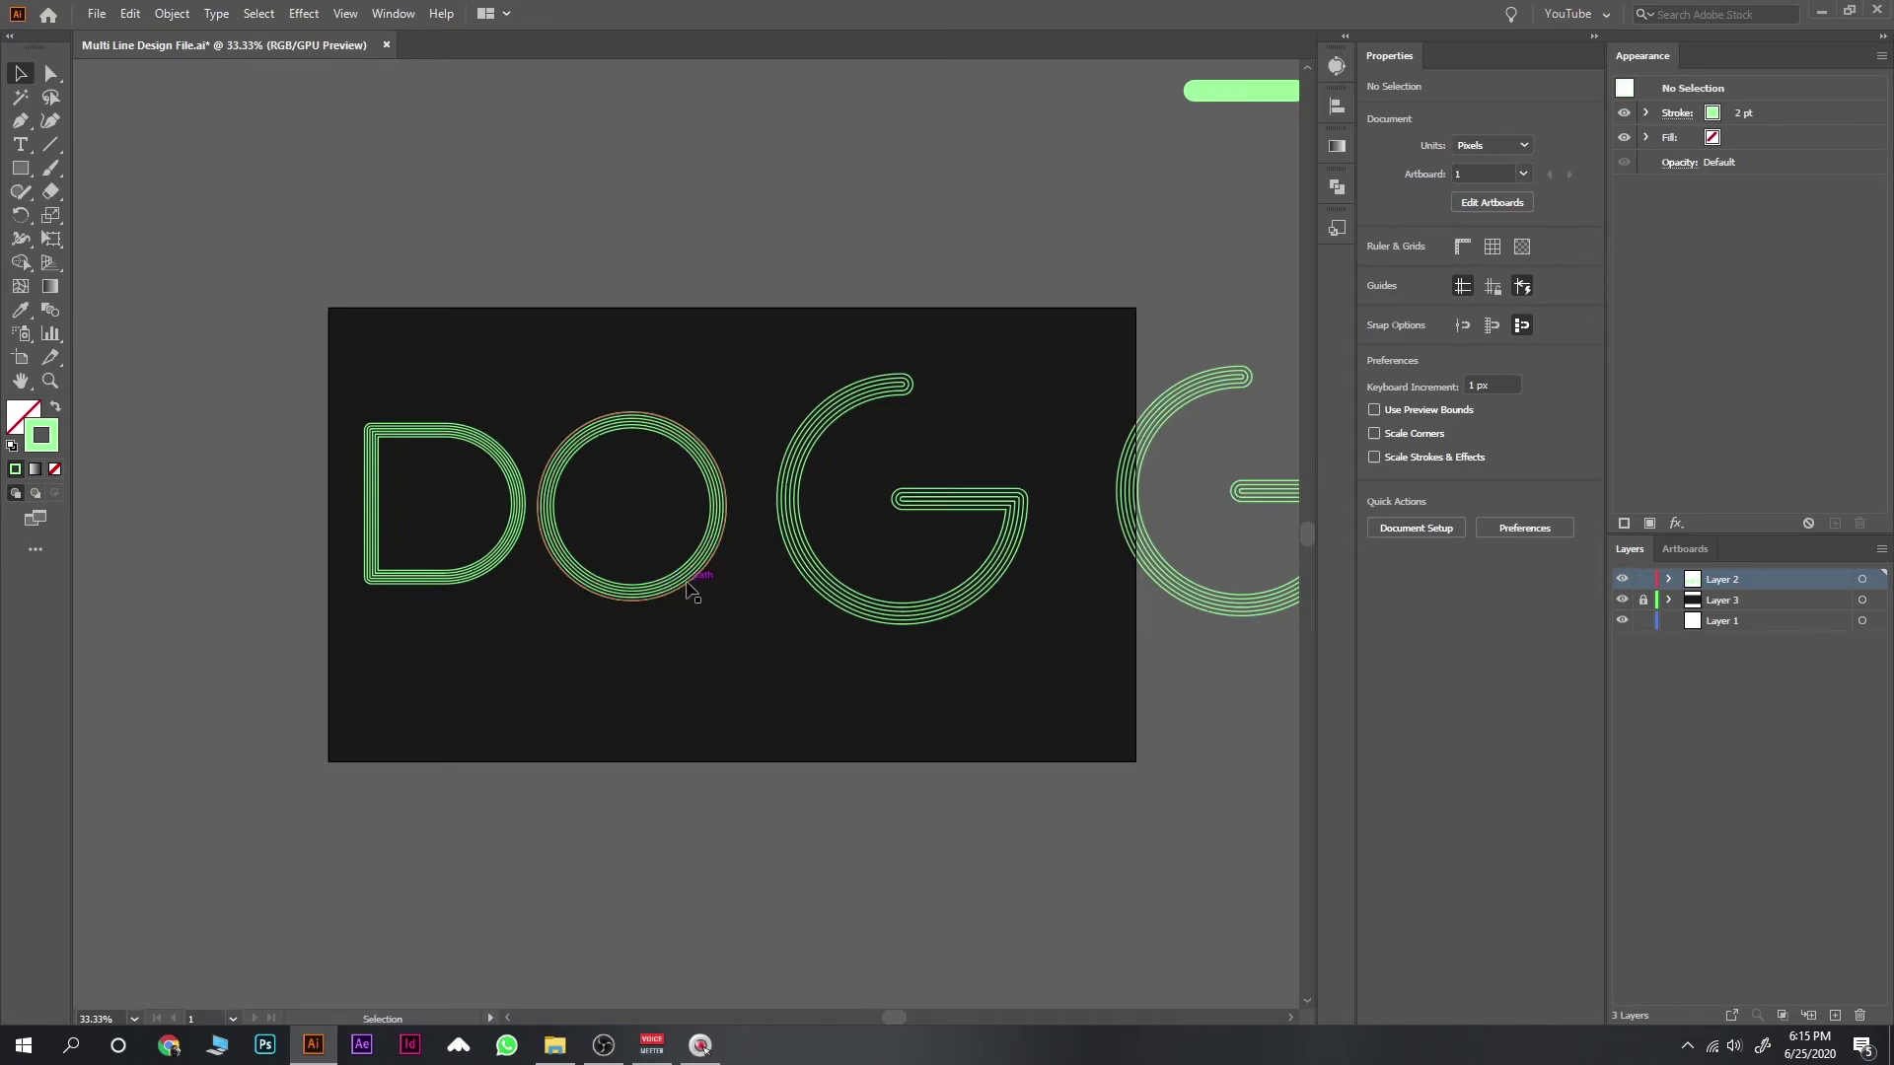
Step: Alt-drag a spare copy of the O above the artboard
left_click(685, 583)
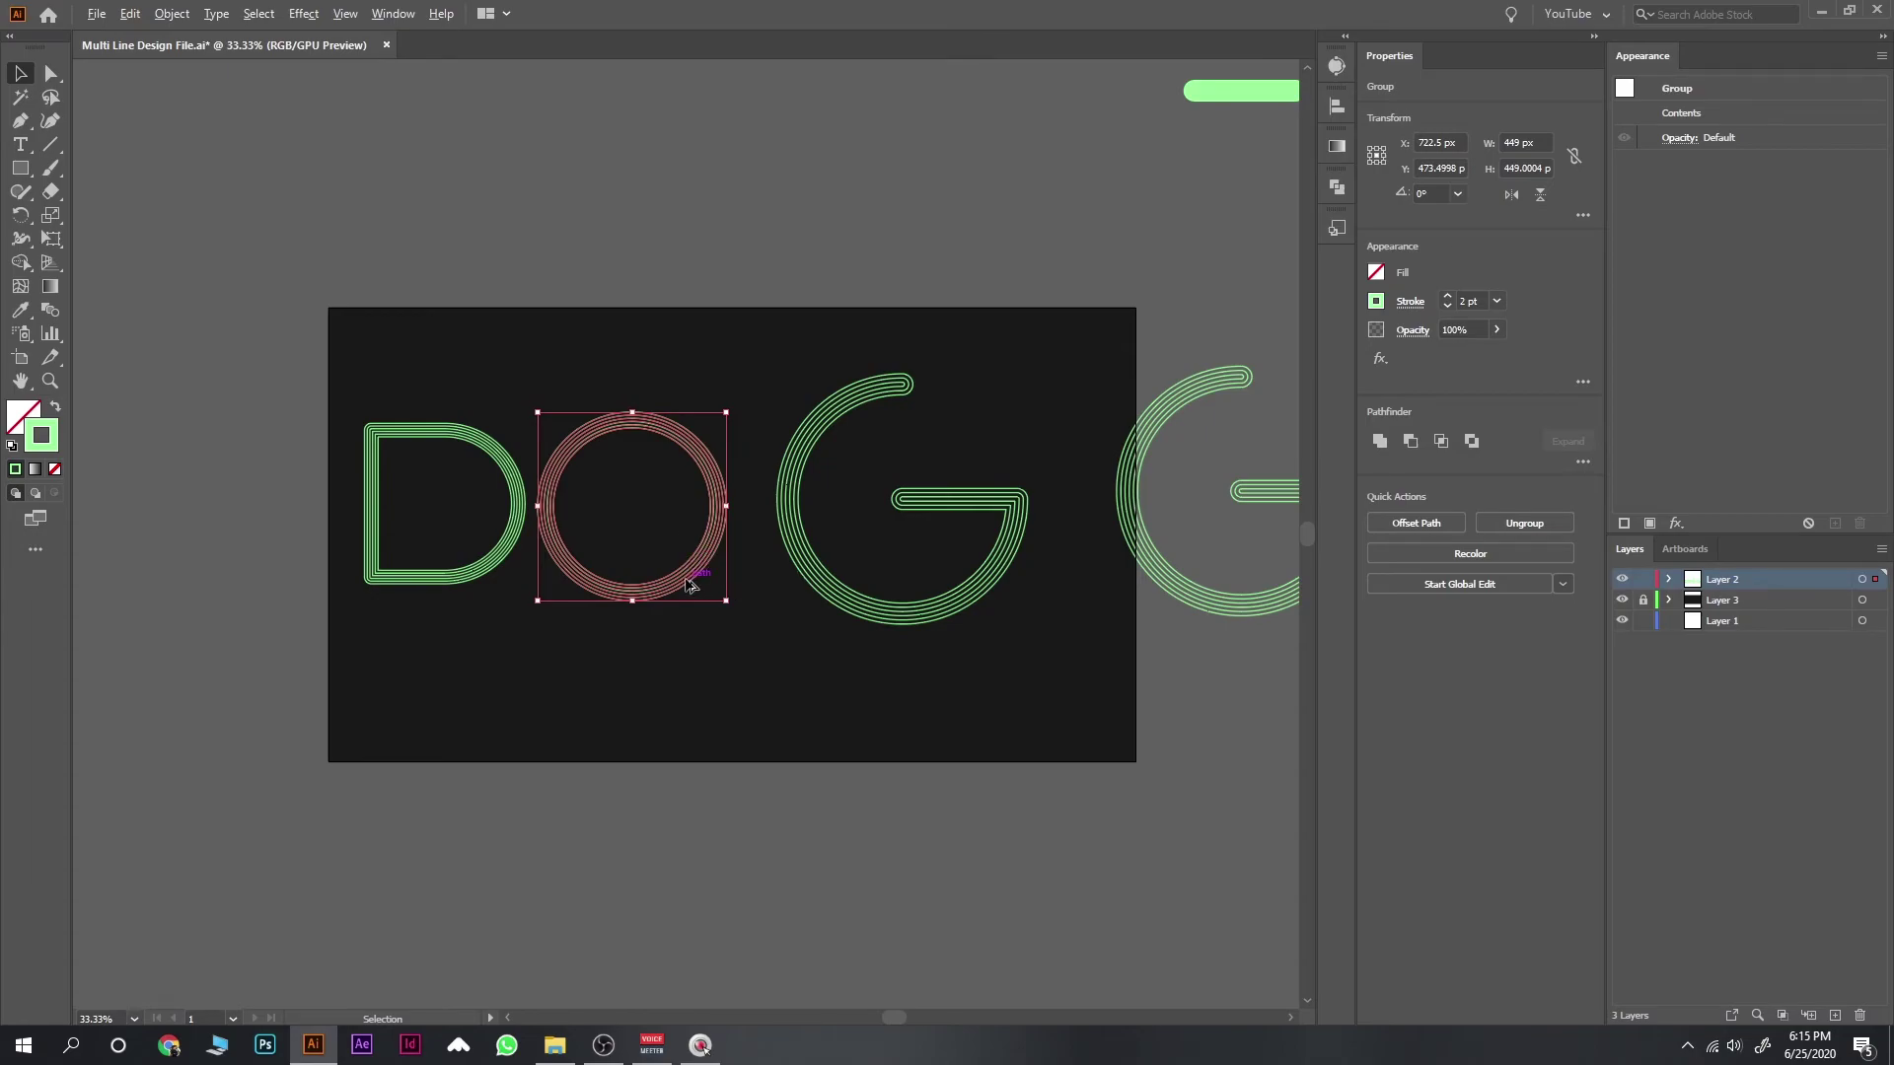
left_click_drag(688, 586, 787, 255)
left_click(647, 344)
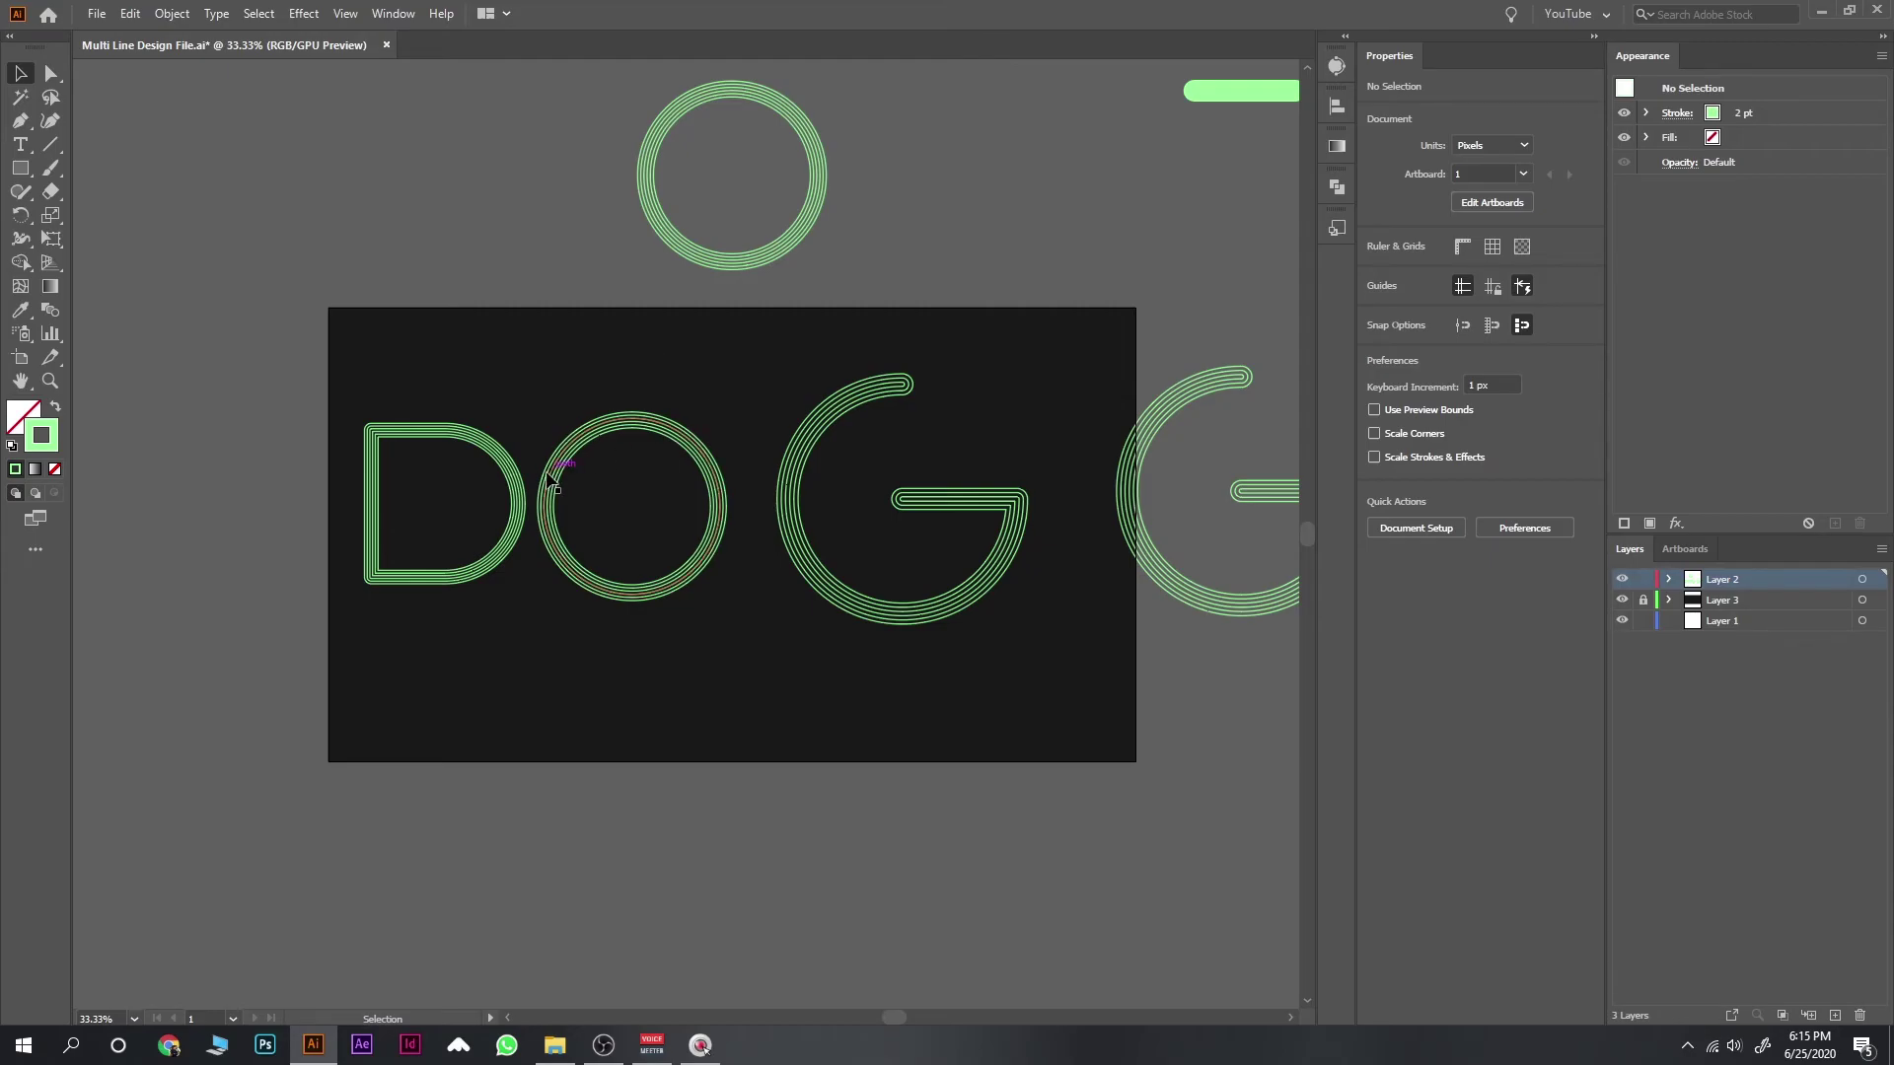
key("ctrl+plus")
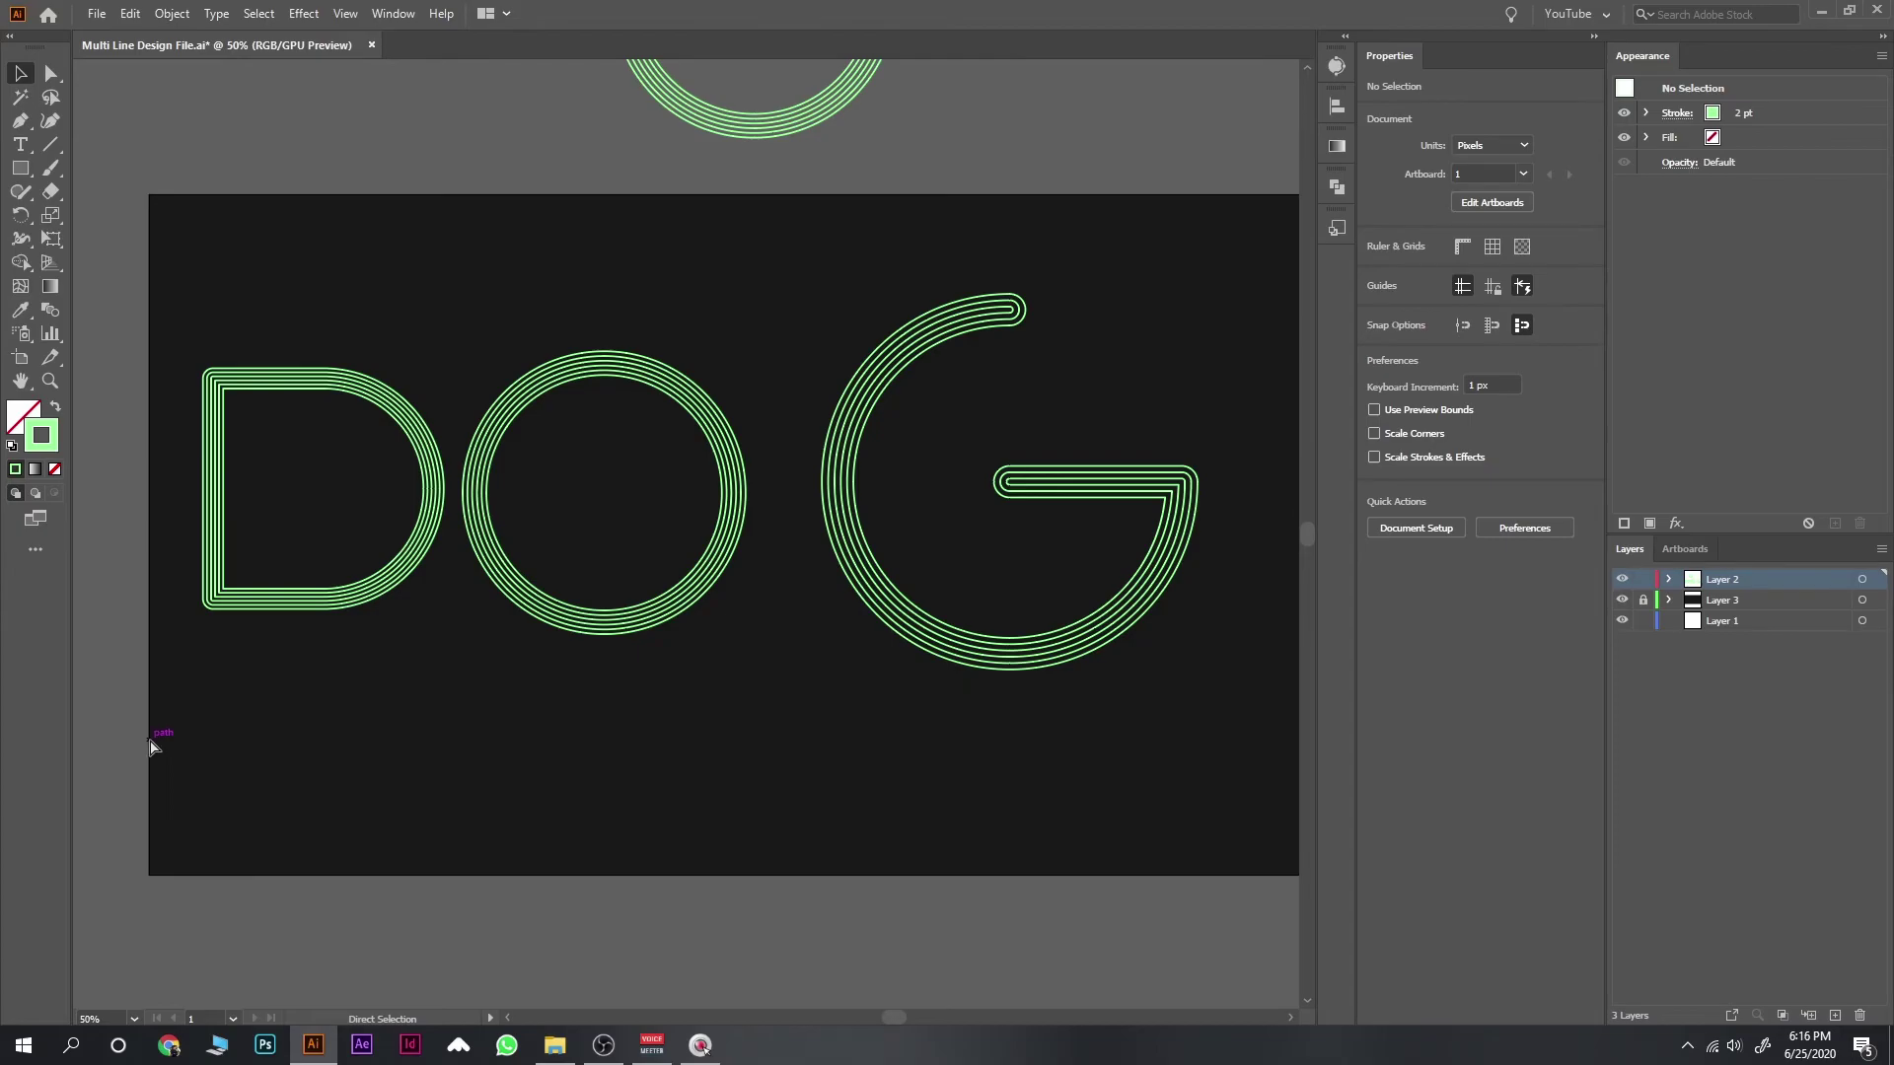
Step: Show the rulers and add guides along the top and bottom of the D
key("ctrl+r")
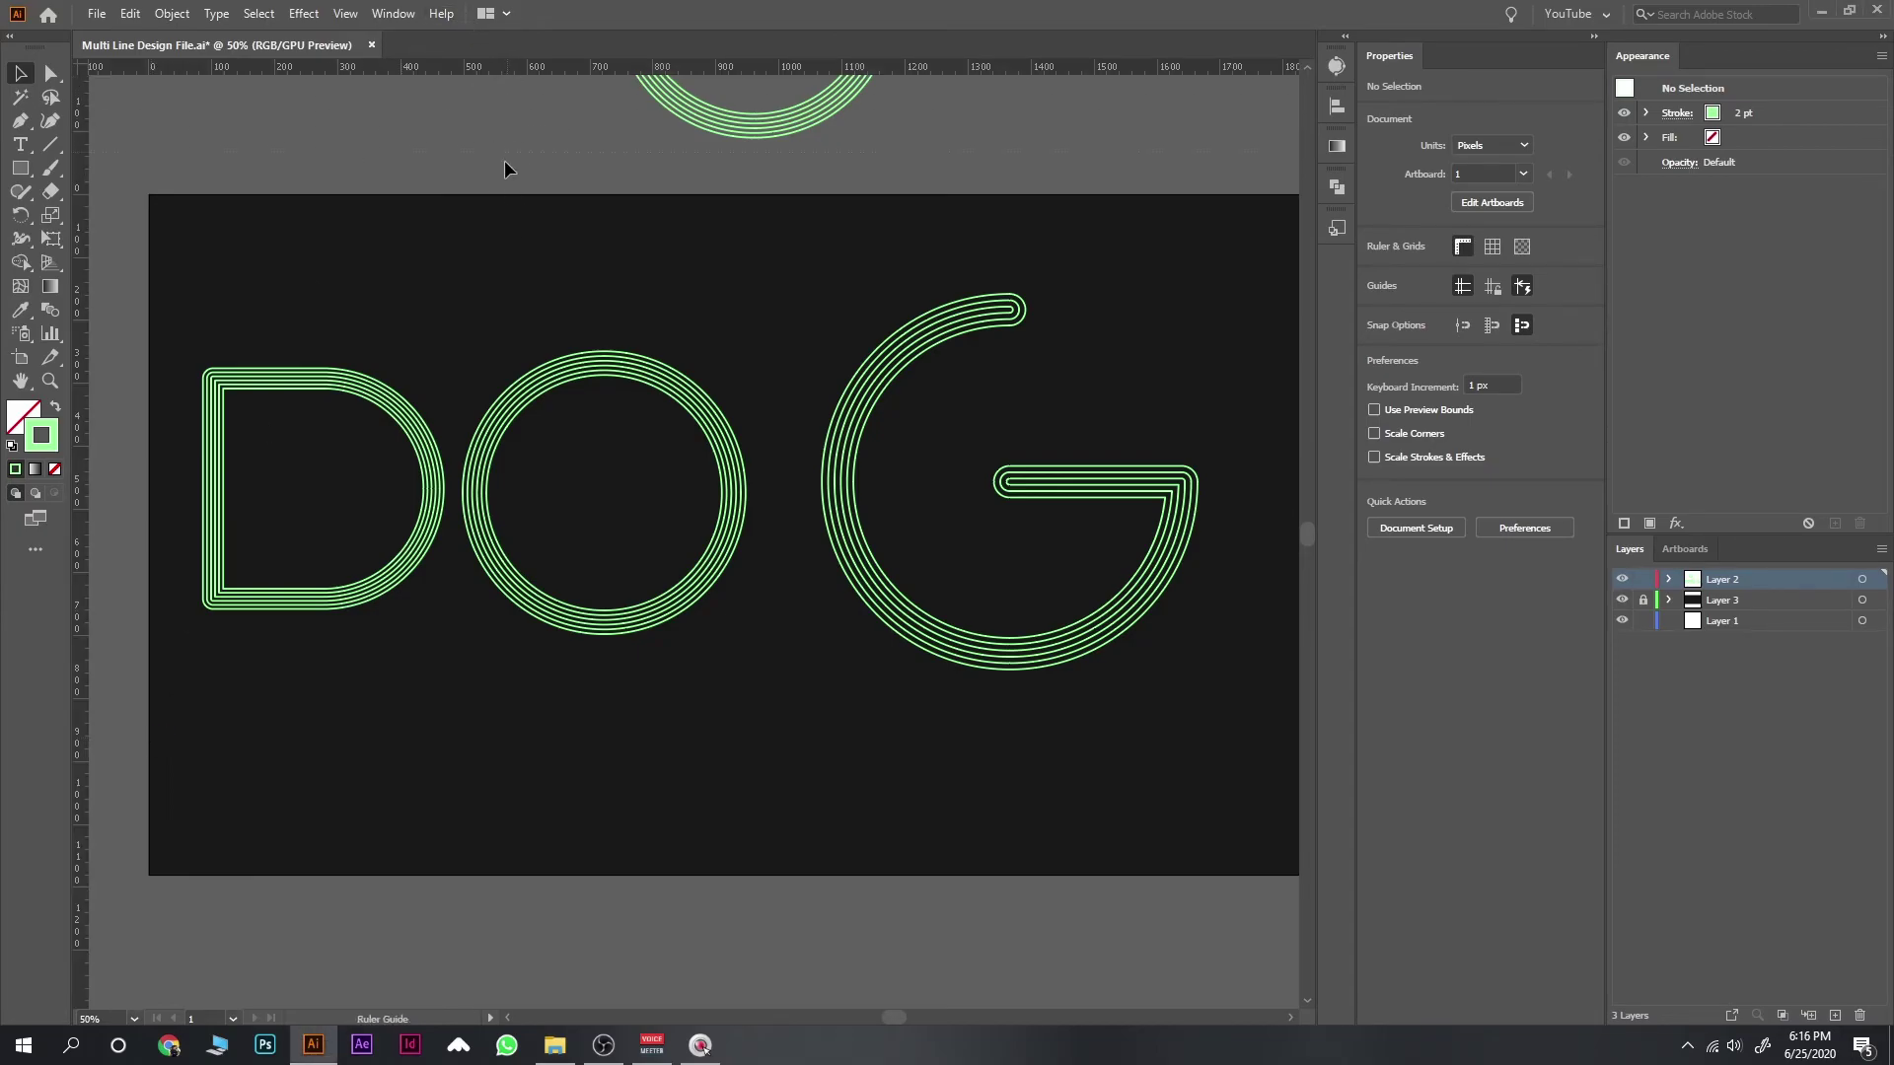
left_click_drag(505, 160, 498, 366)
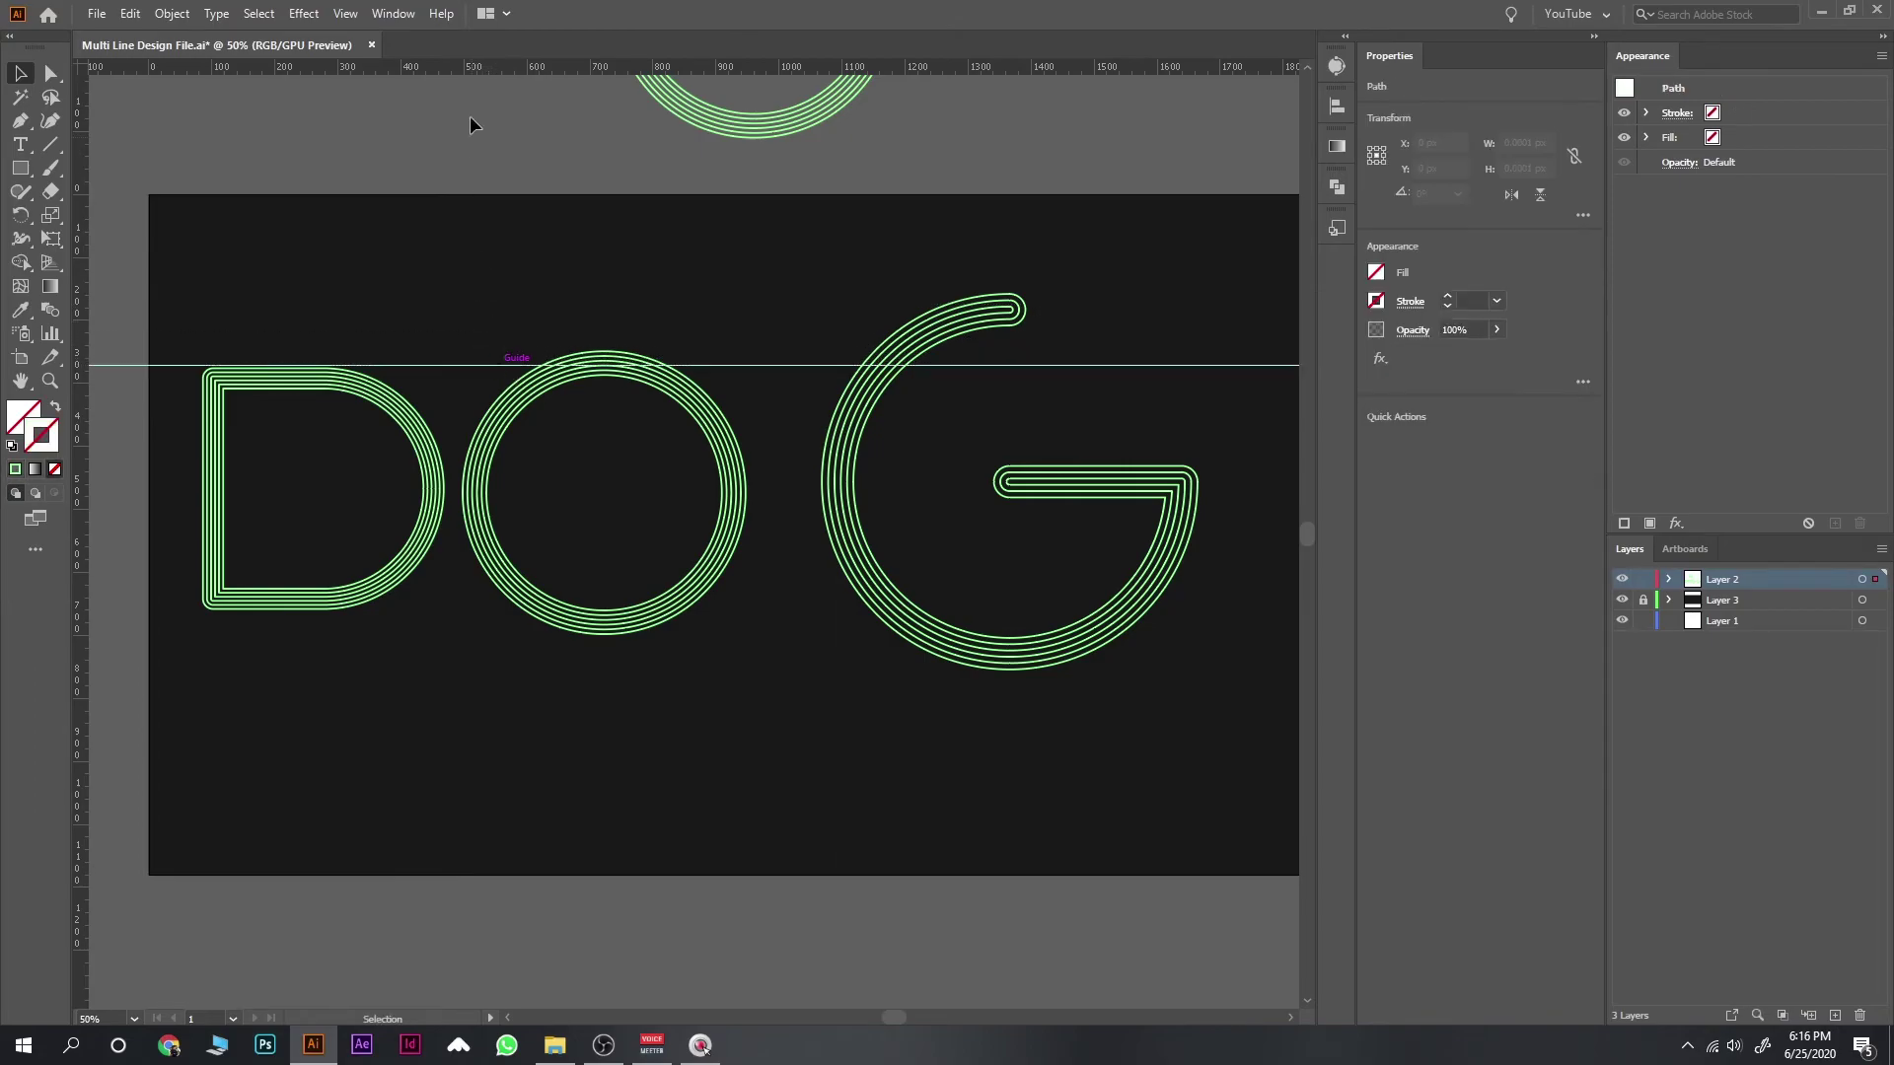
left_click_drag(488, 156, 503, 612)
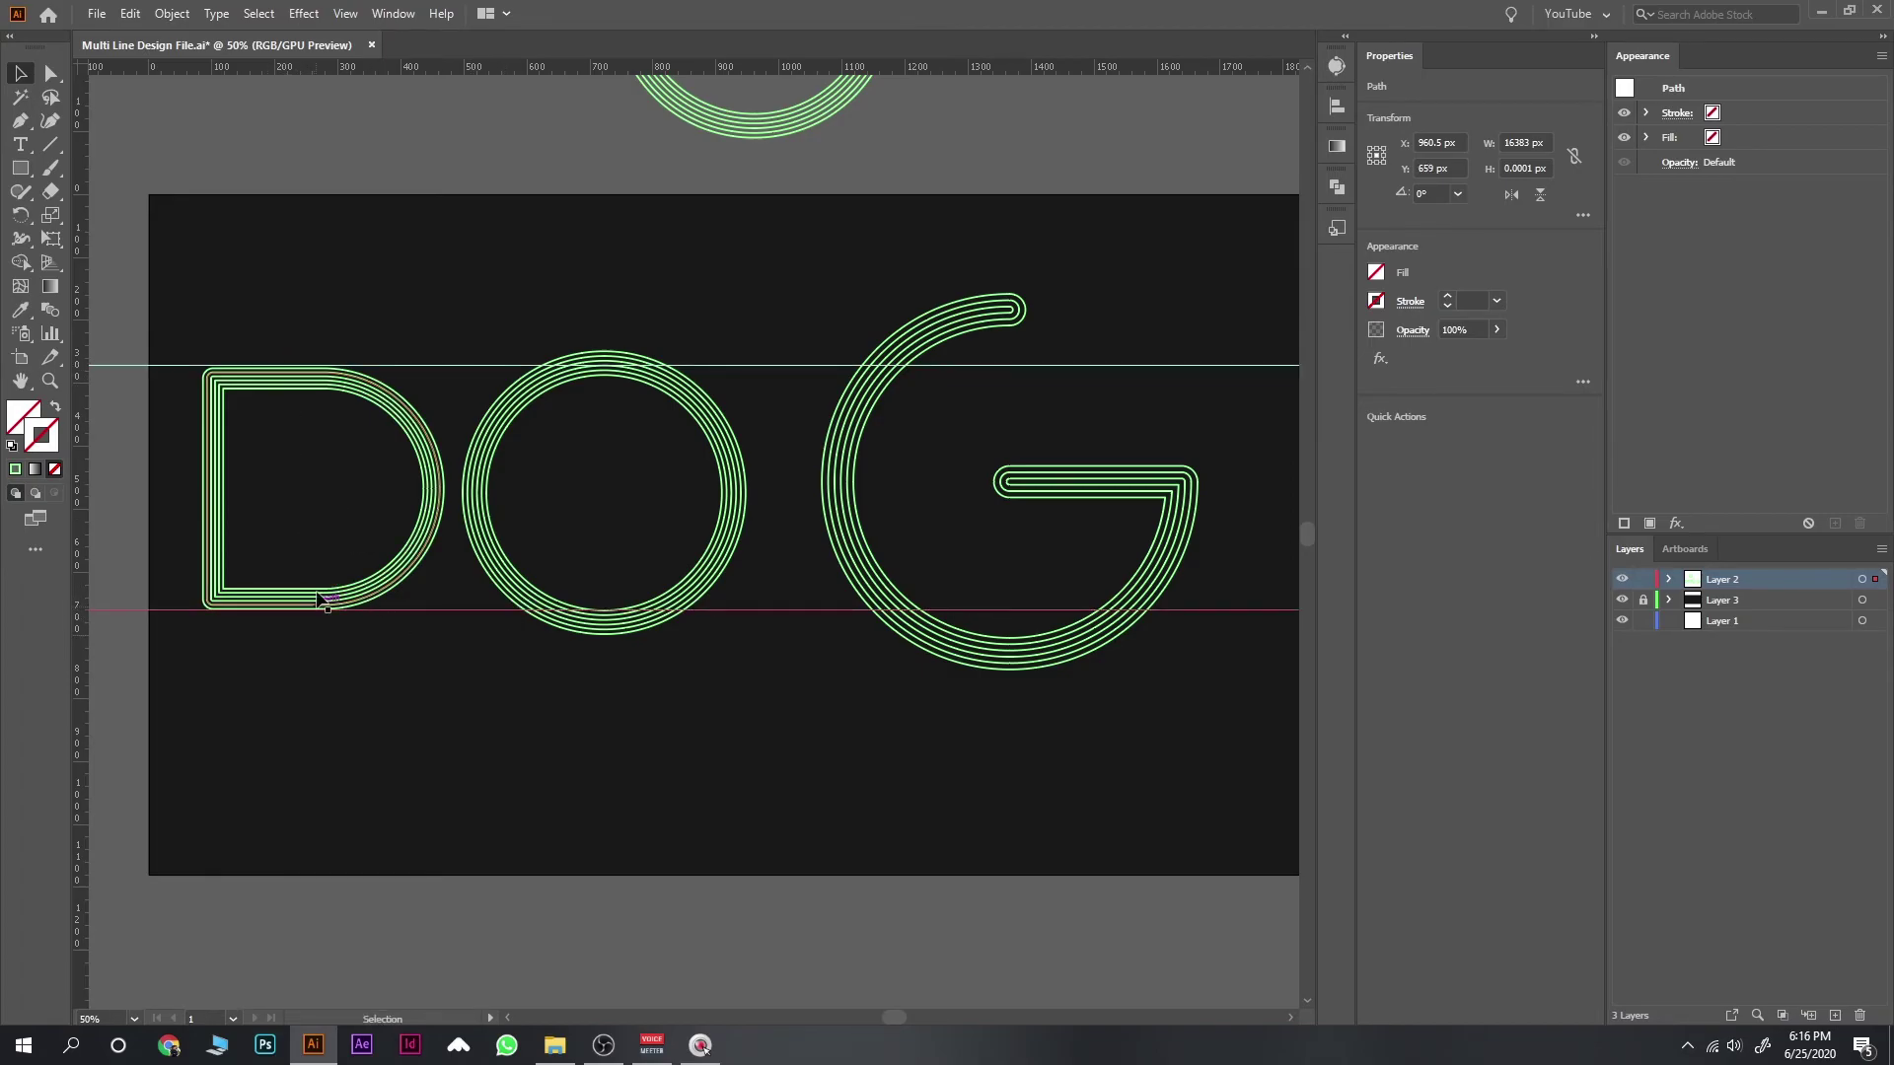
Step: Scale the O to about 388 px between the guides and nudge it closer to the D
left_click(743, 481)
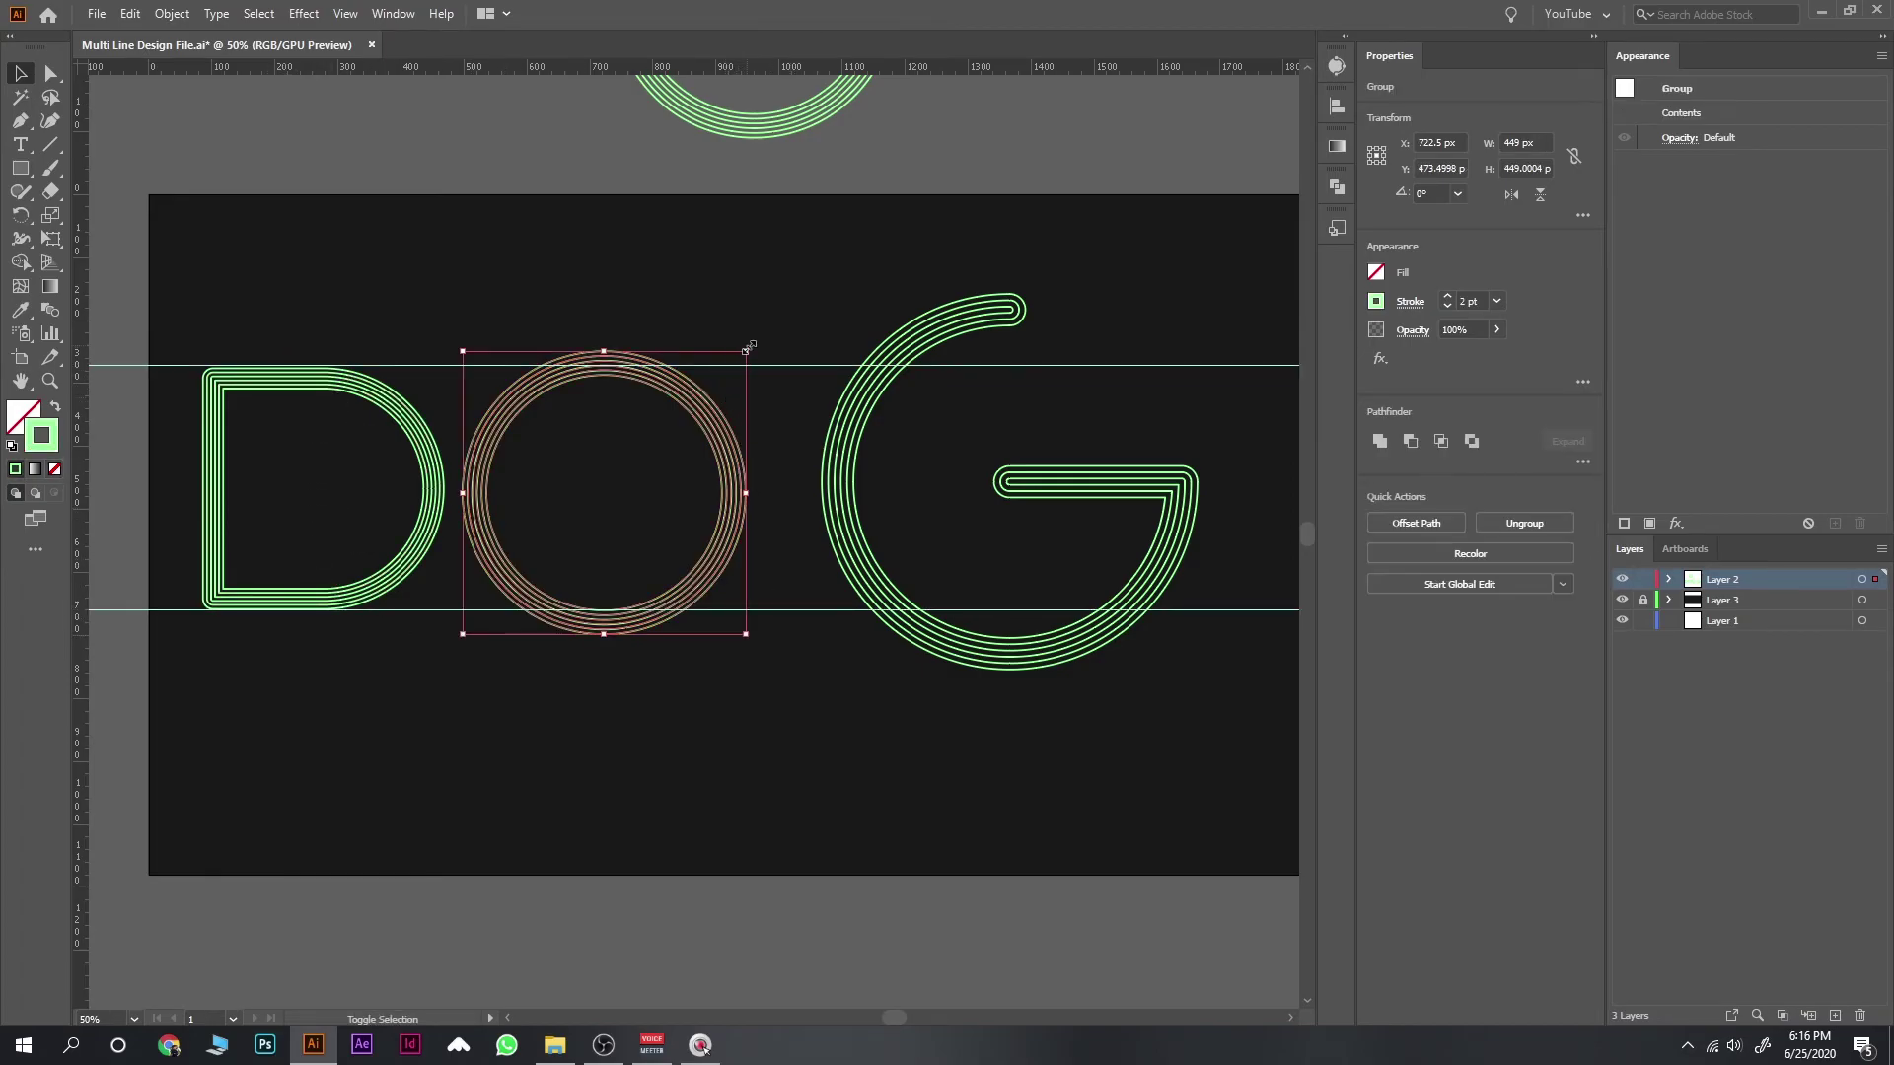
left_click_drag(747, 349, 740, 380)
scroll(738, 385, "up", 1)
left_click_drag(510, 703, 536, 679)
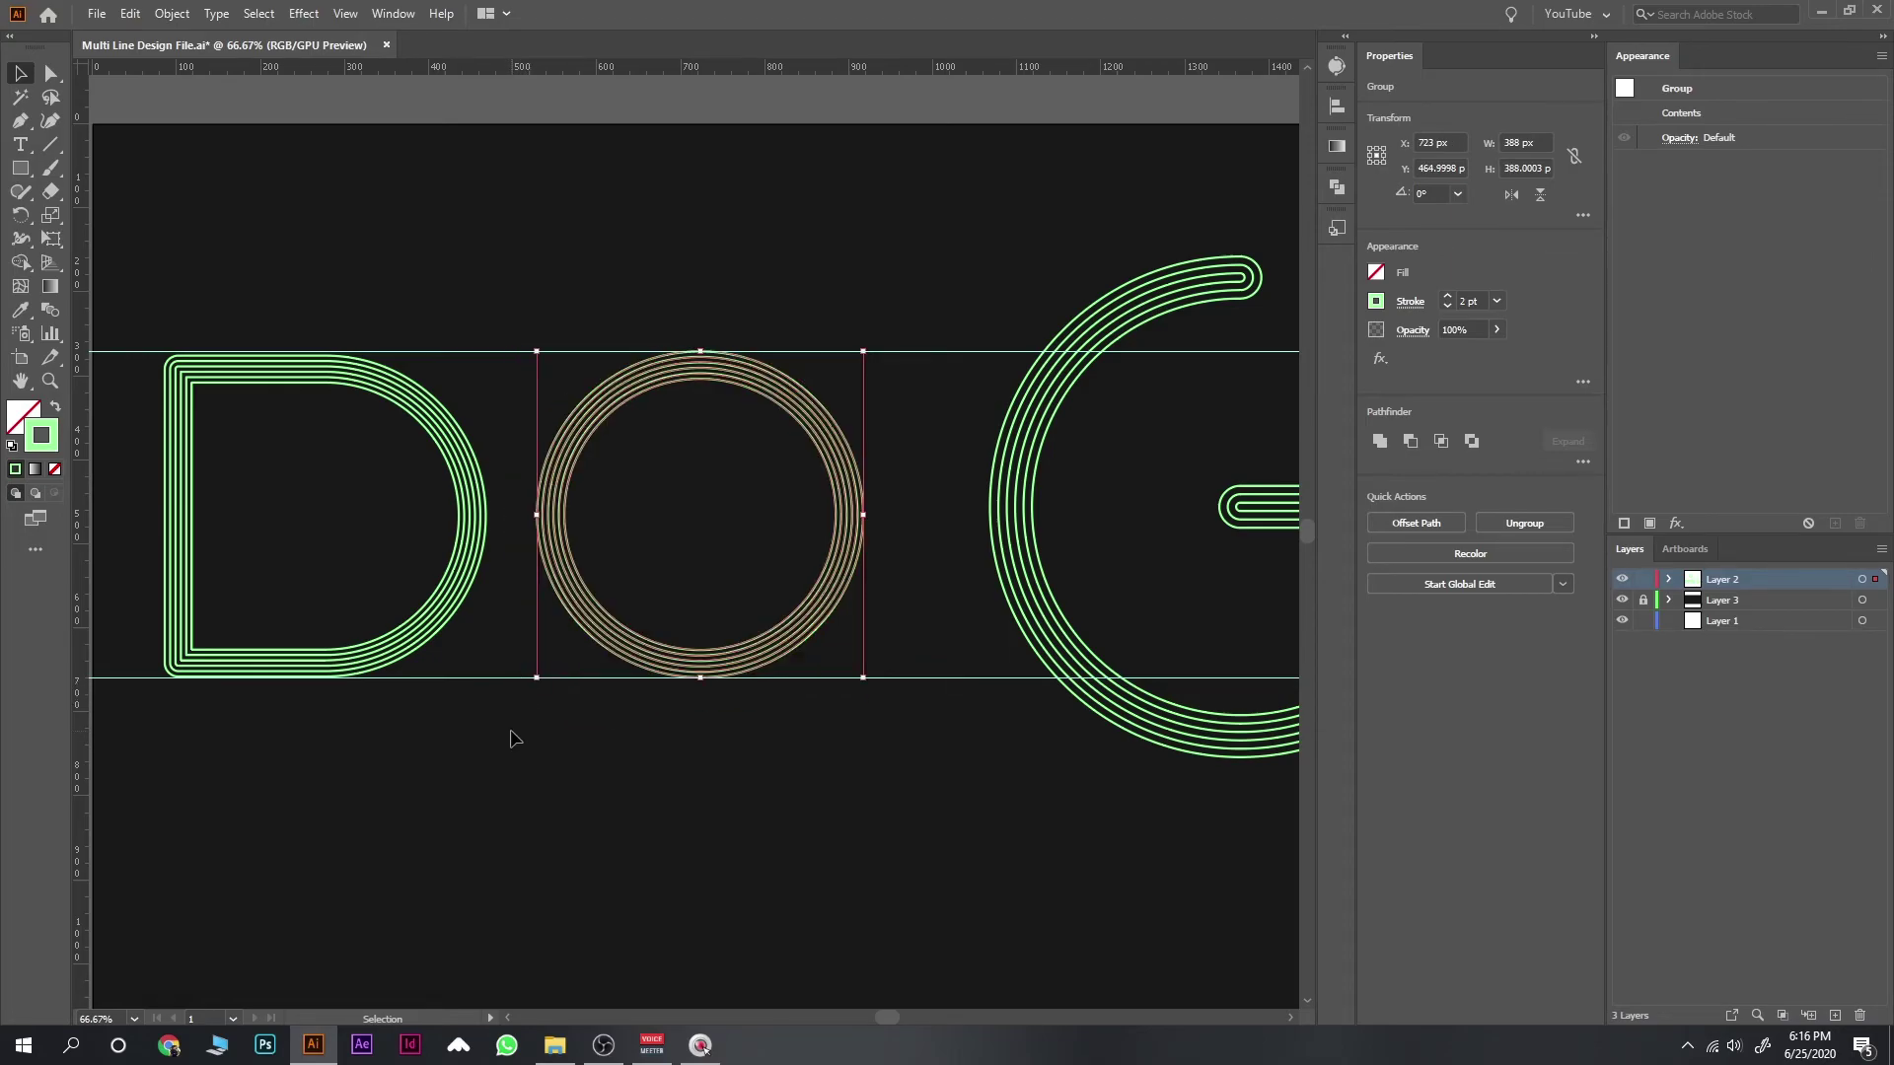
left_click(512, 736)
left_click_drag(548, 621, 538, 584)
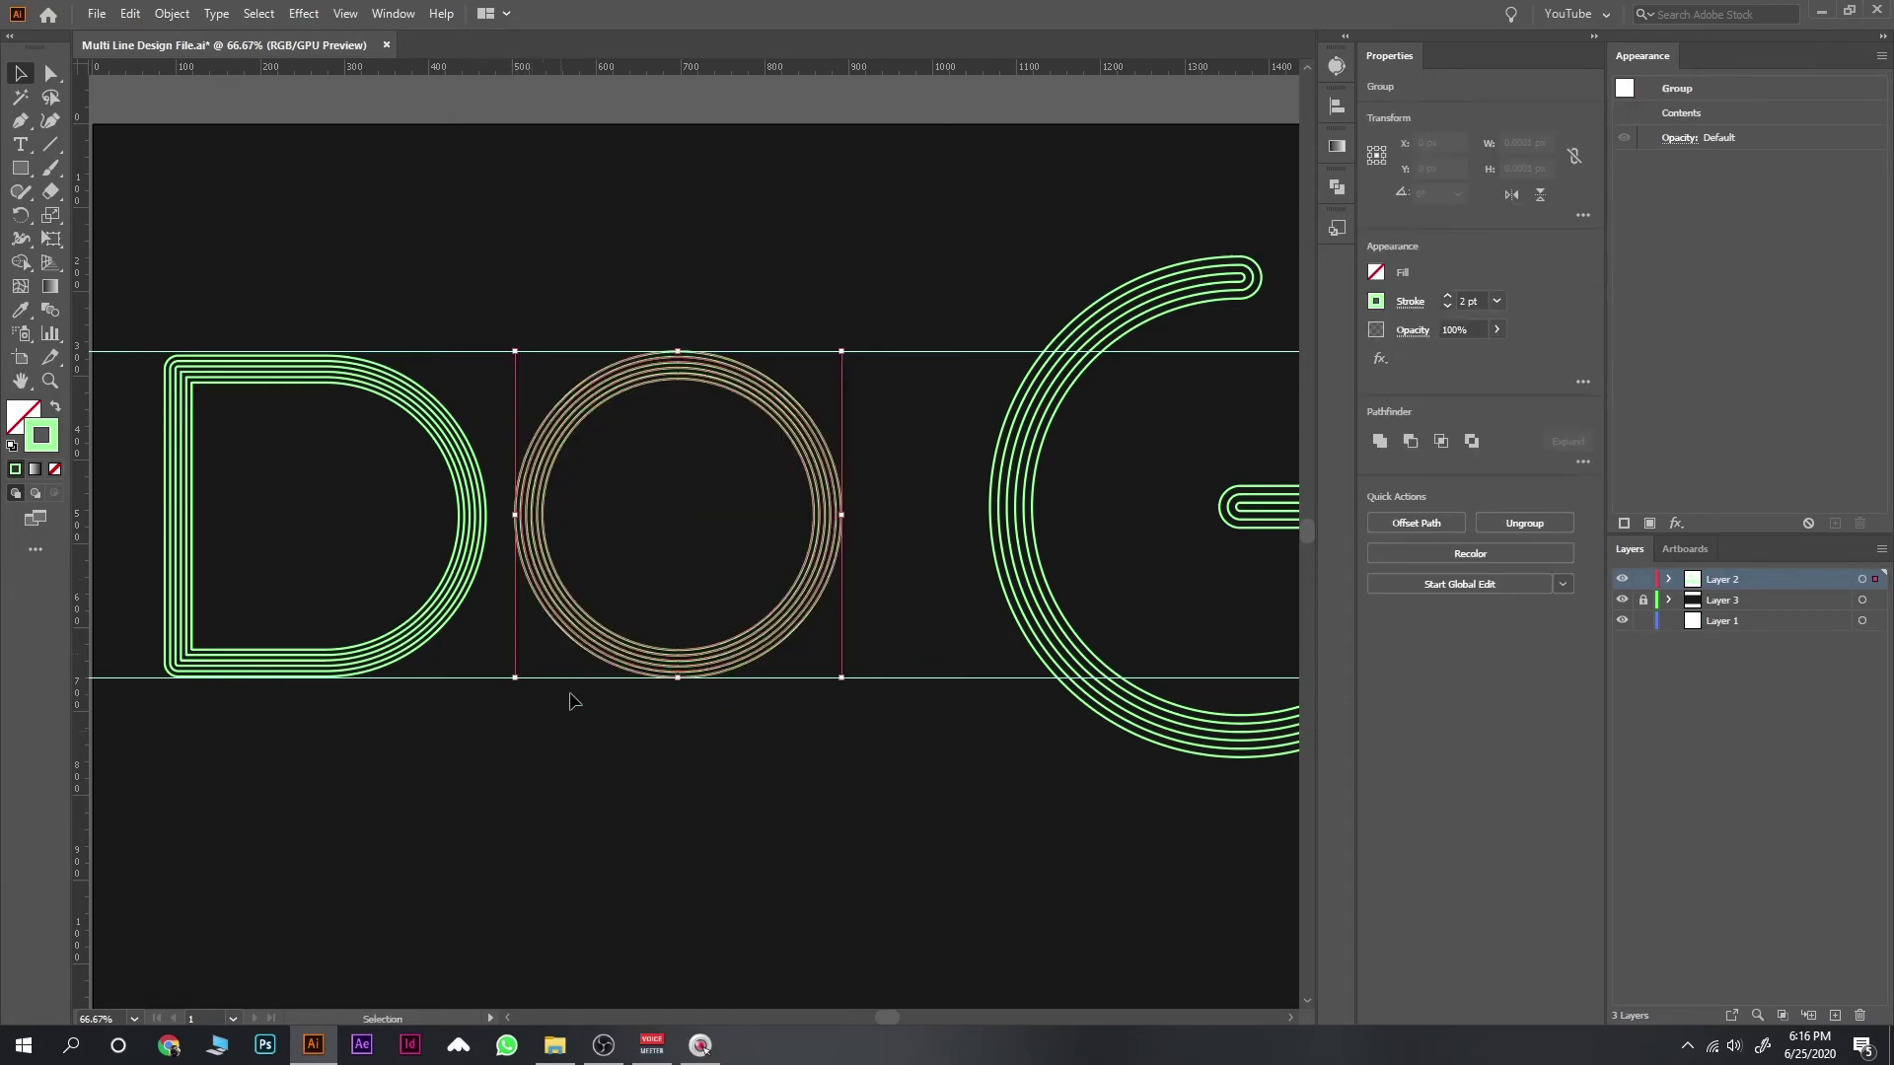
left_click(579, 727)
key("ctrl+minus")
Step: Scale the first G to fit exactly between the two guides
key("k")
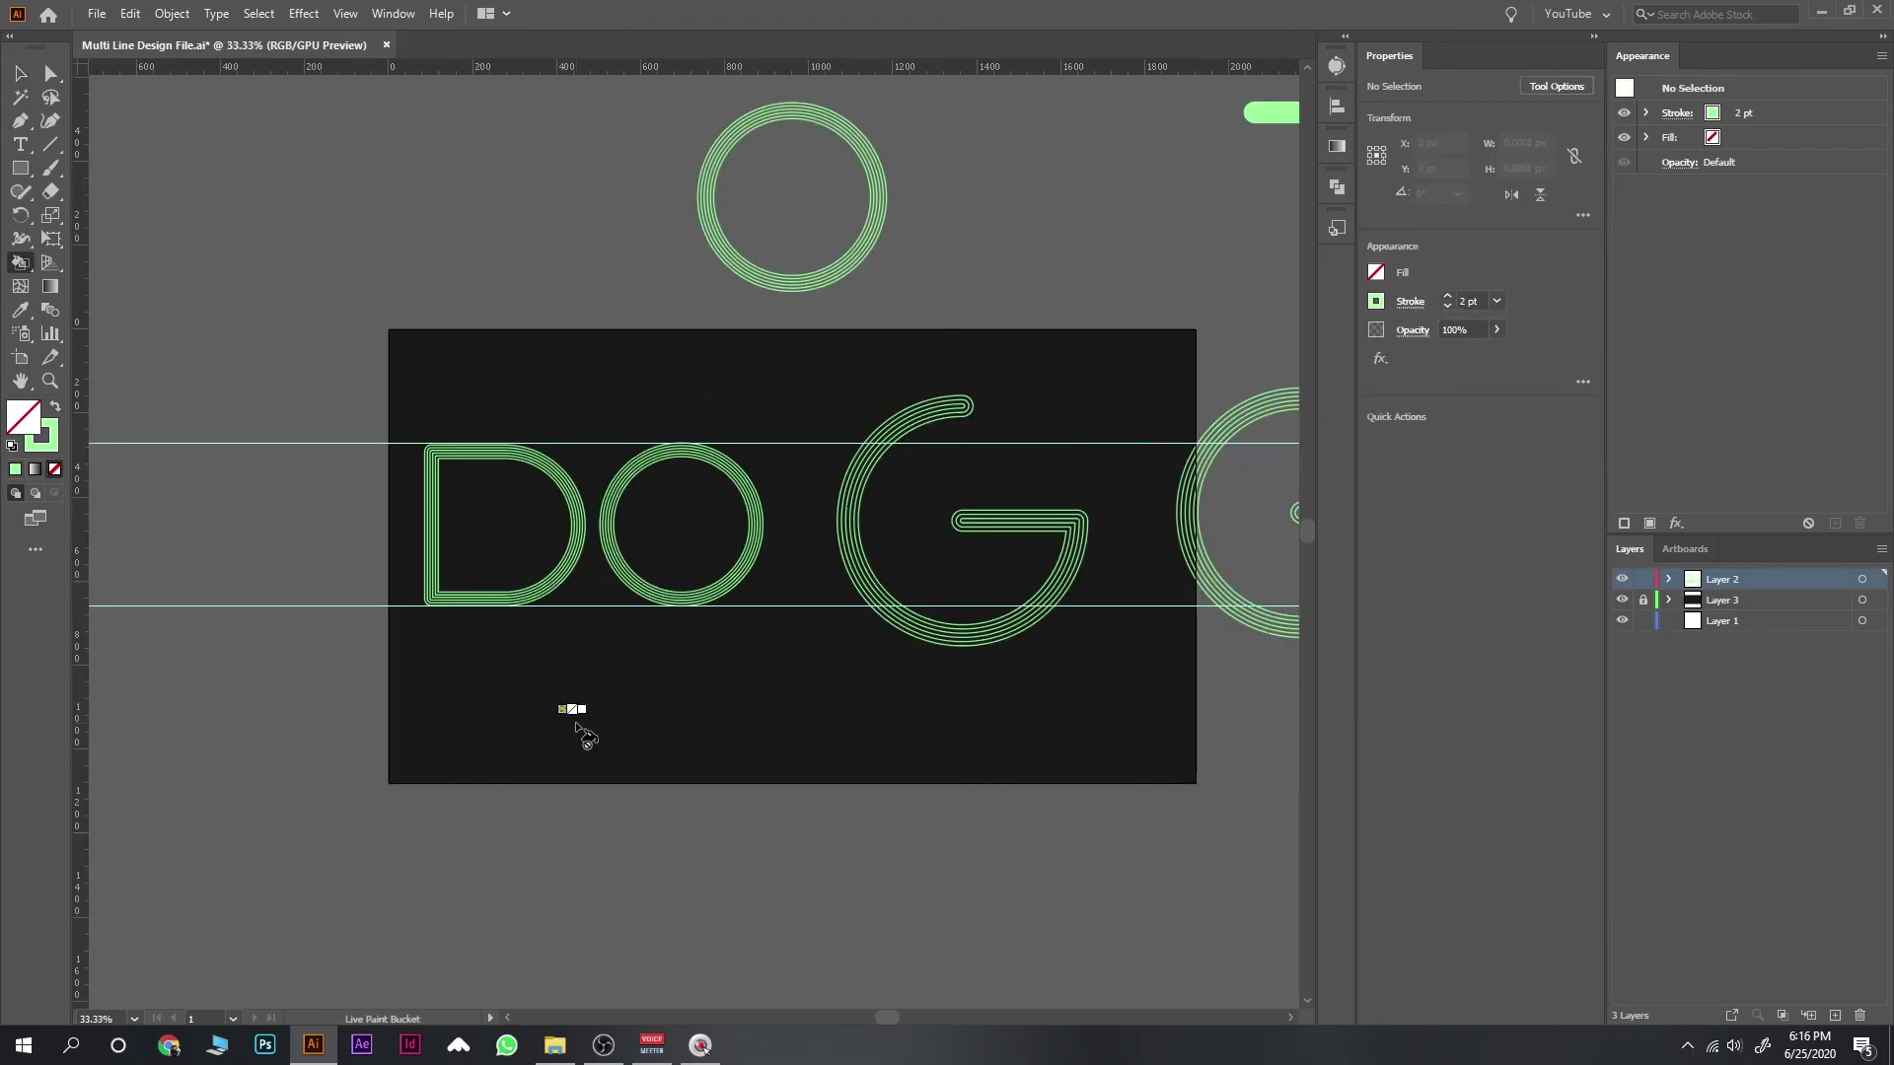
key("ctrl+equal")
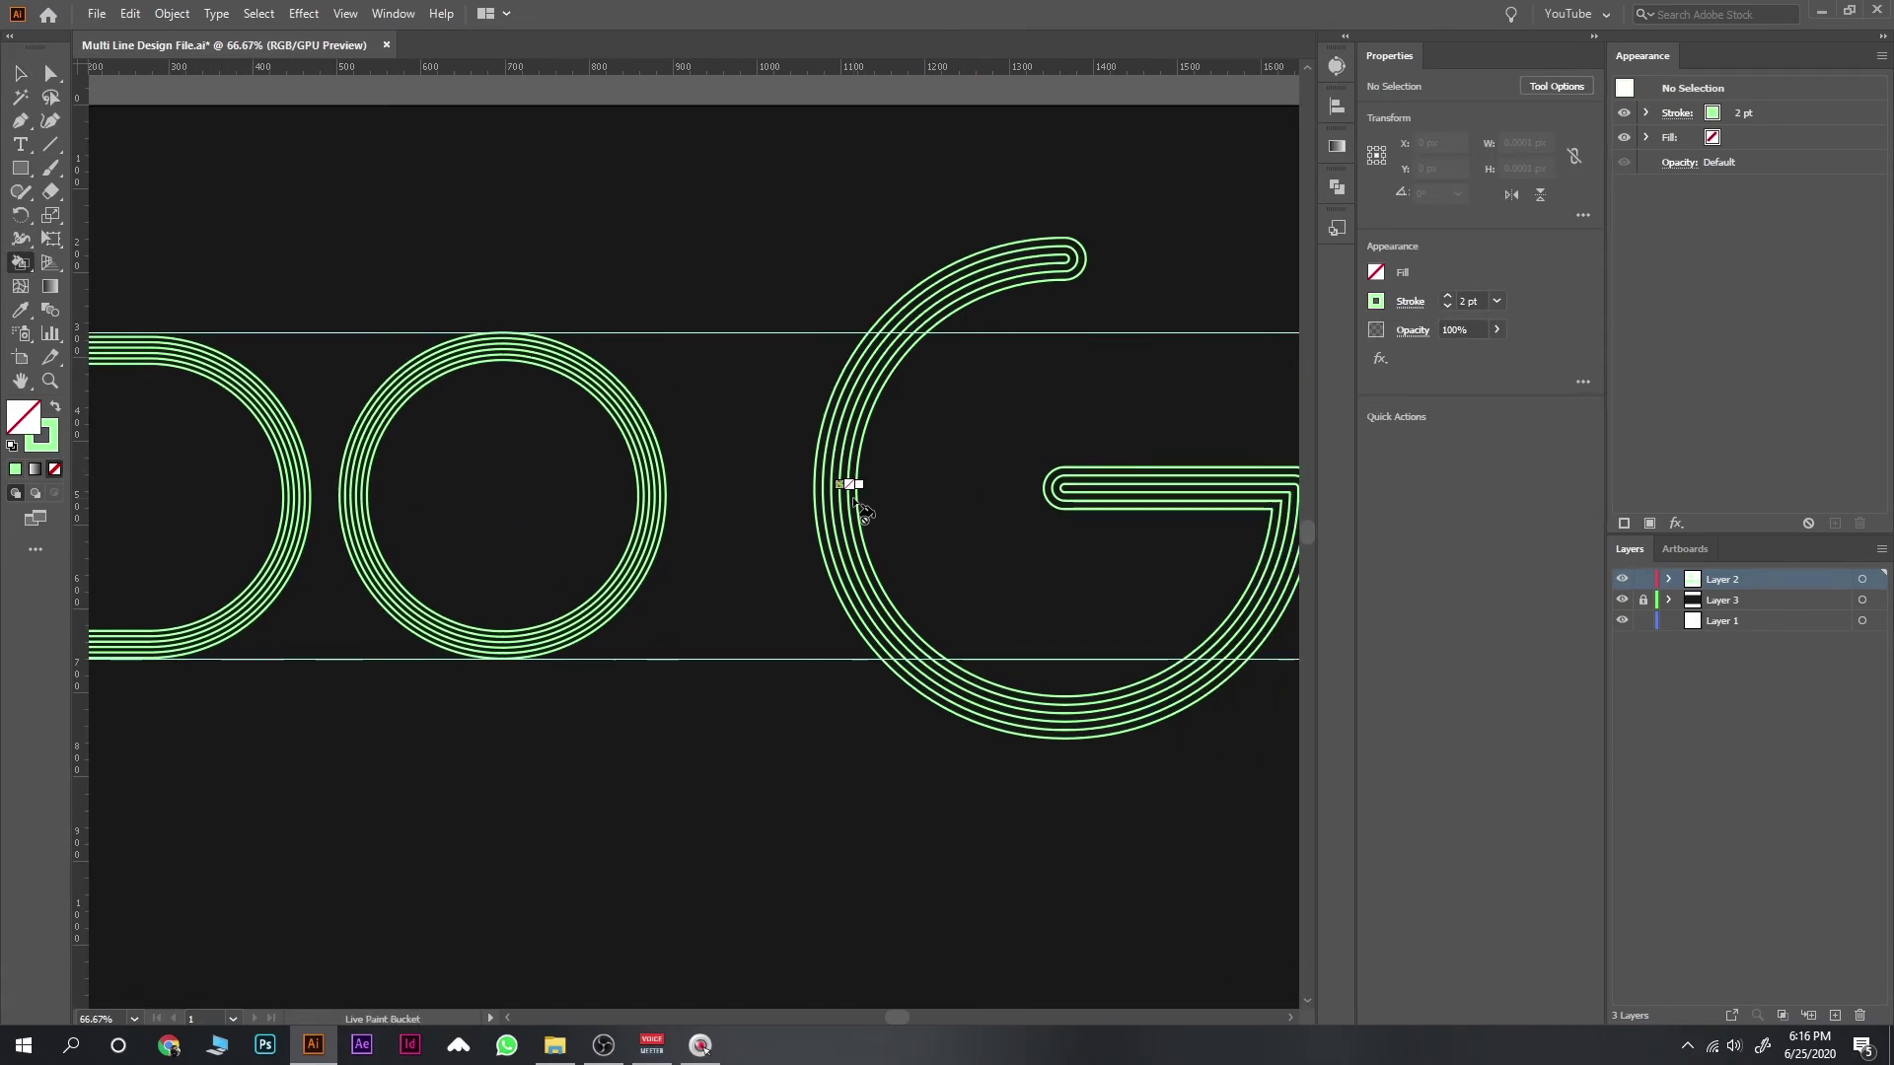
key("v")
left_click(873, 560)
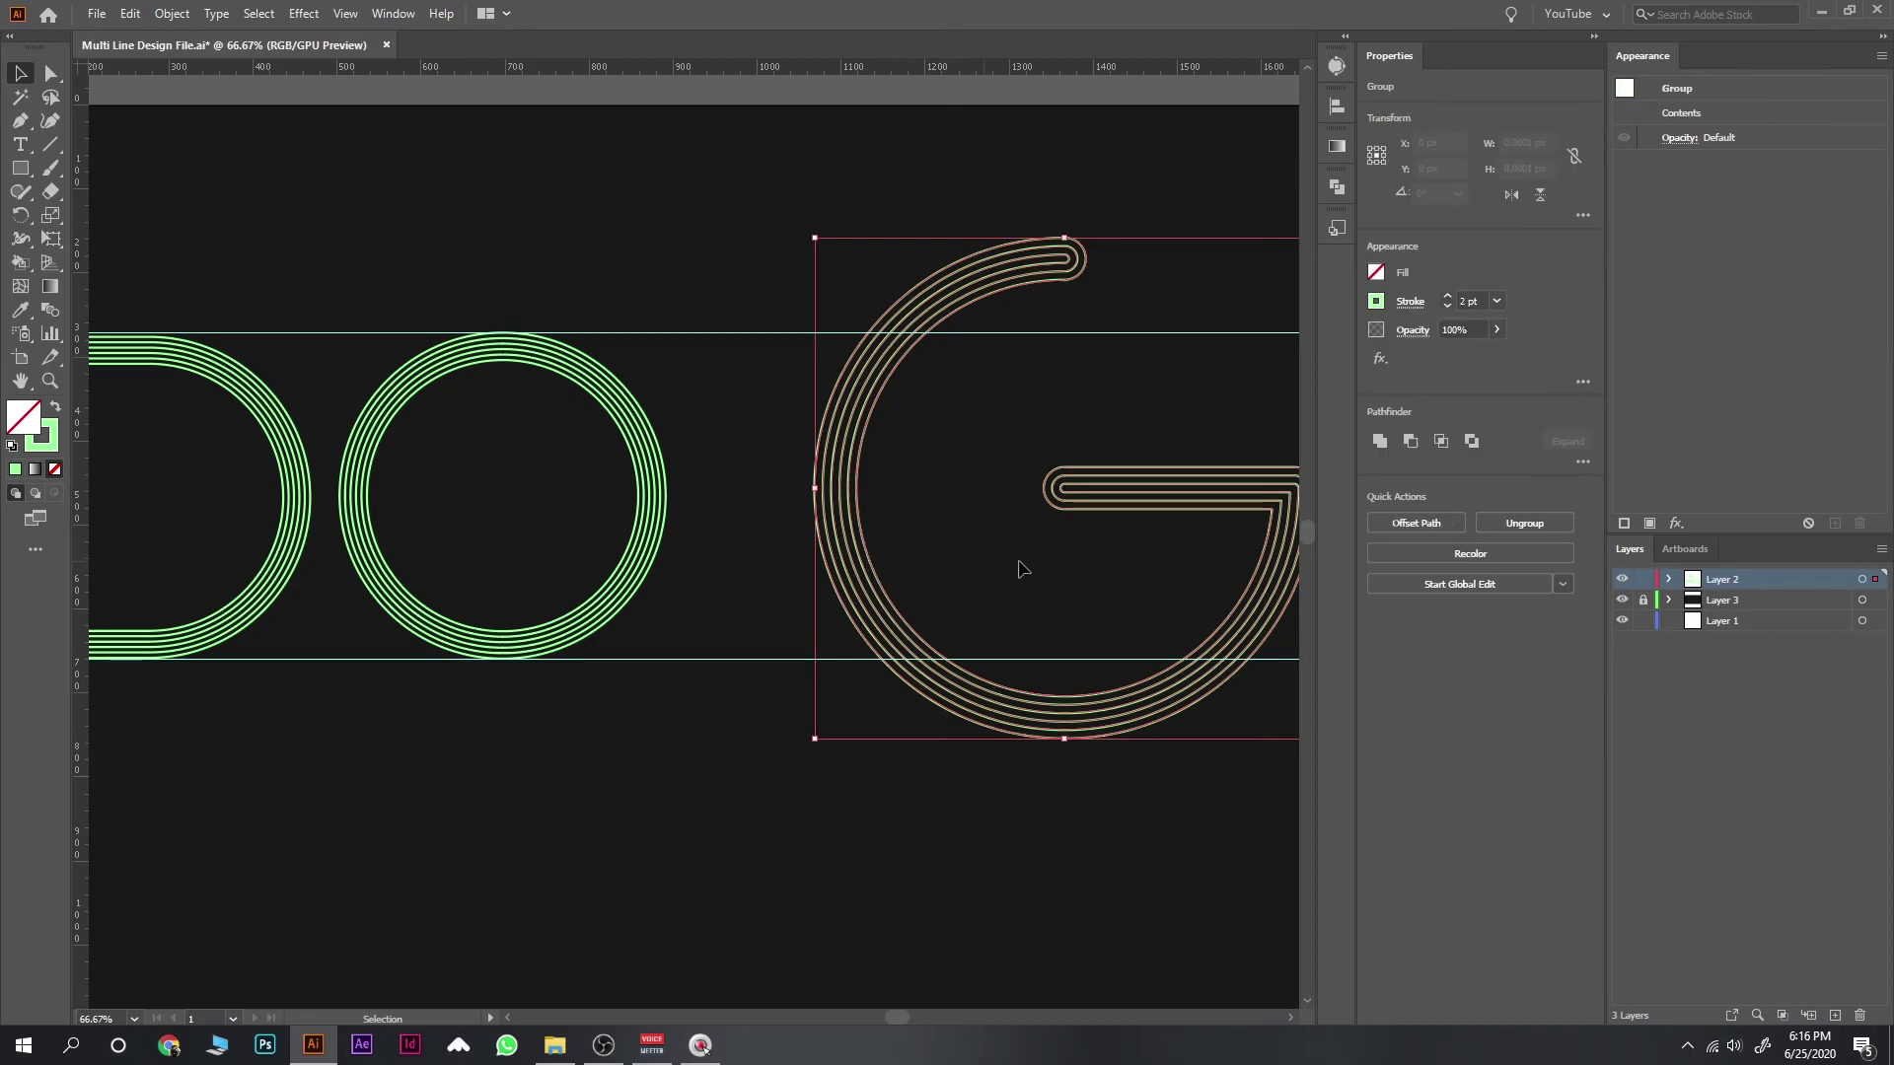
scroll(1112, 706, "right", 3)
left_click_drag(1165, 731, 975, 542)
left_click_drag(690, 431, 574, 522)
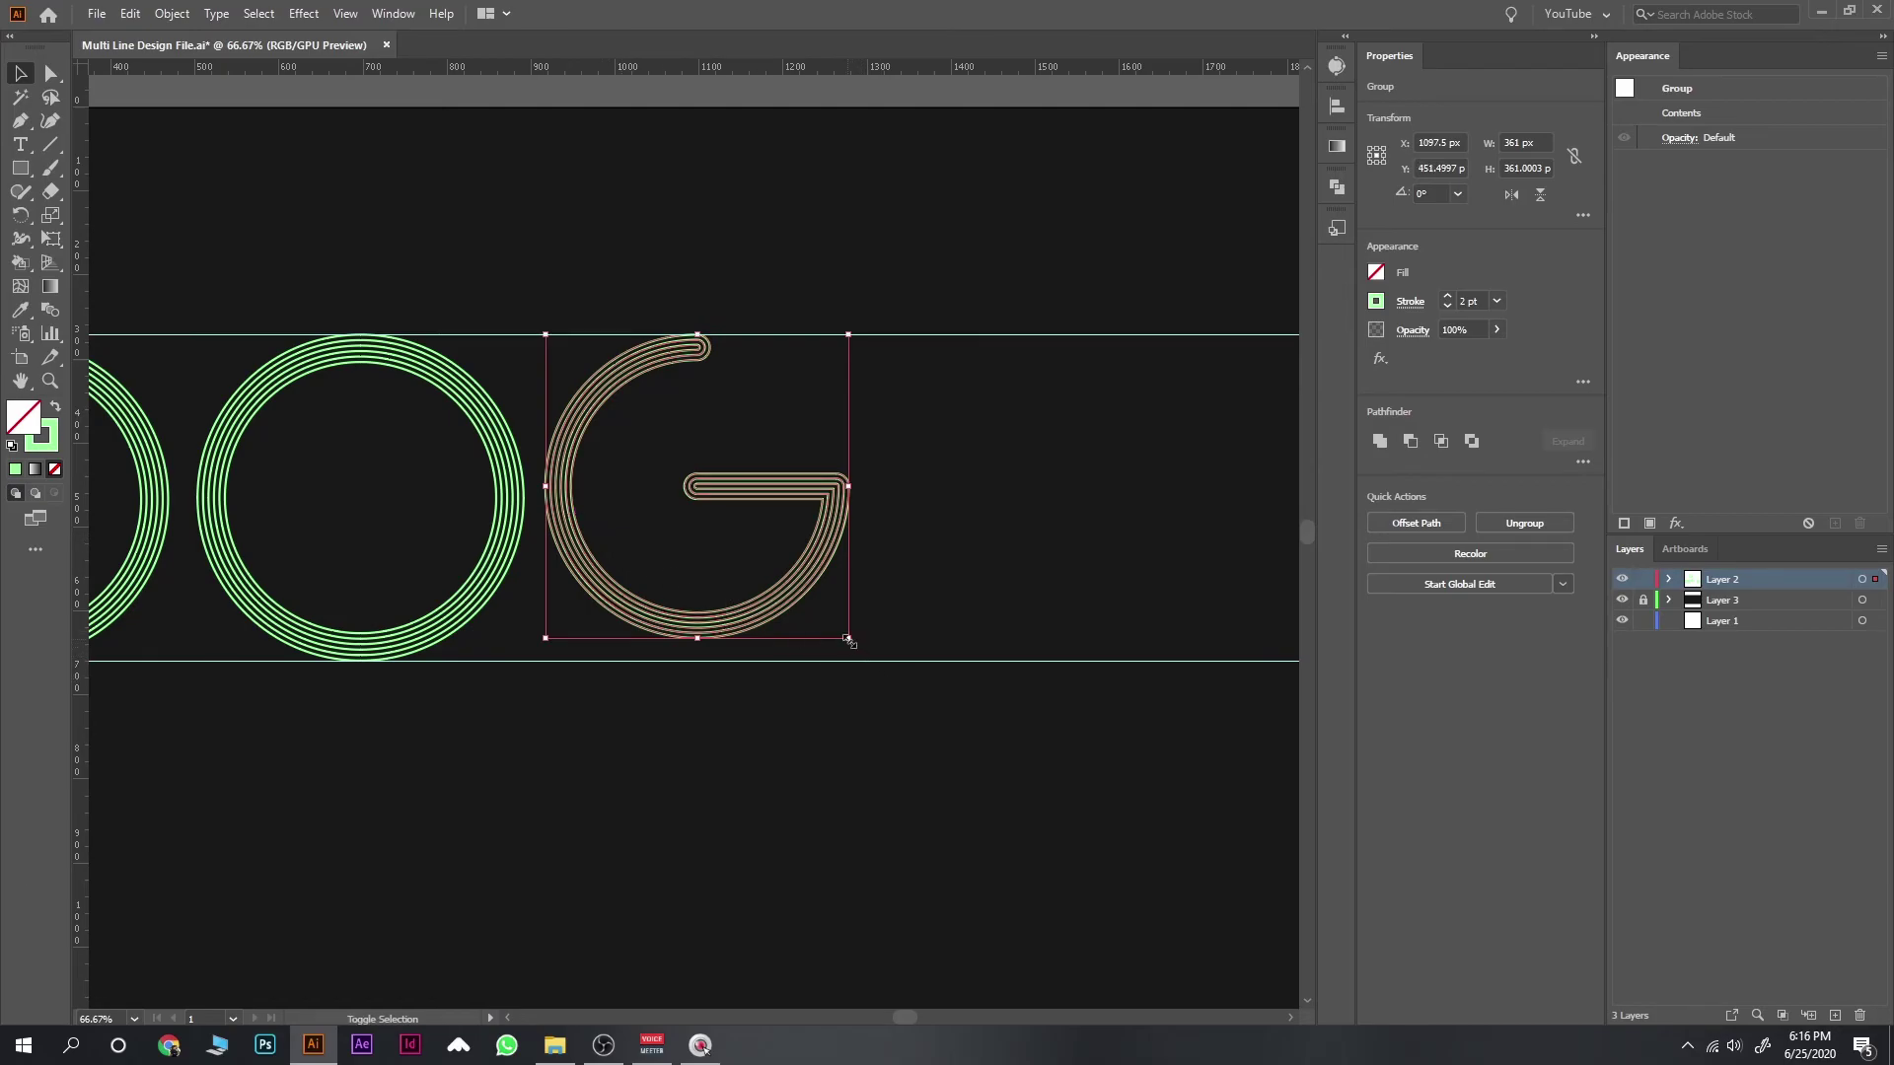
left_click_drag(846, 639, 870, 659)
left_click(1100, 514)
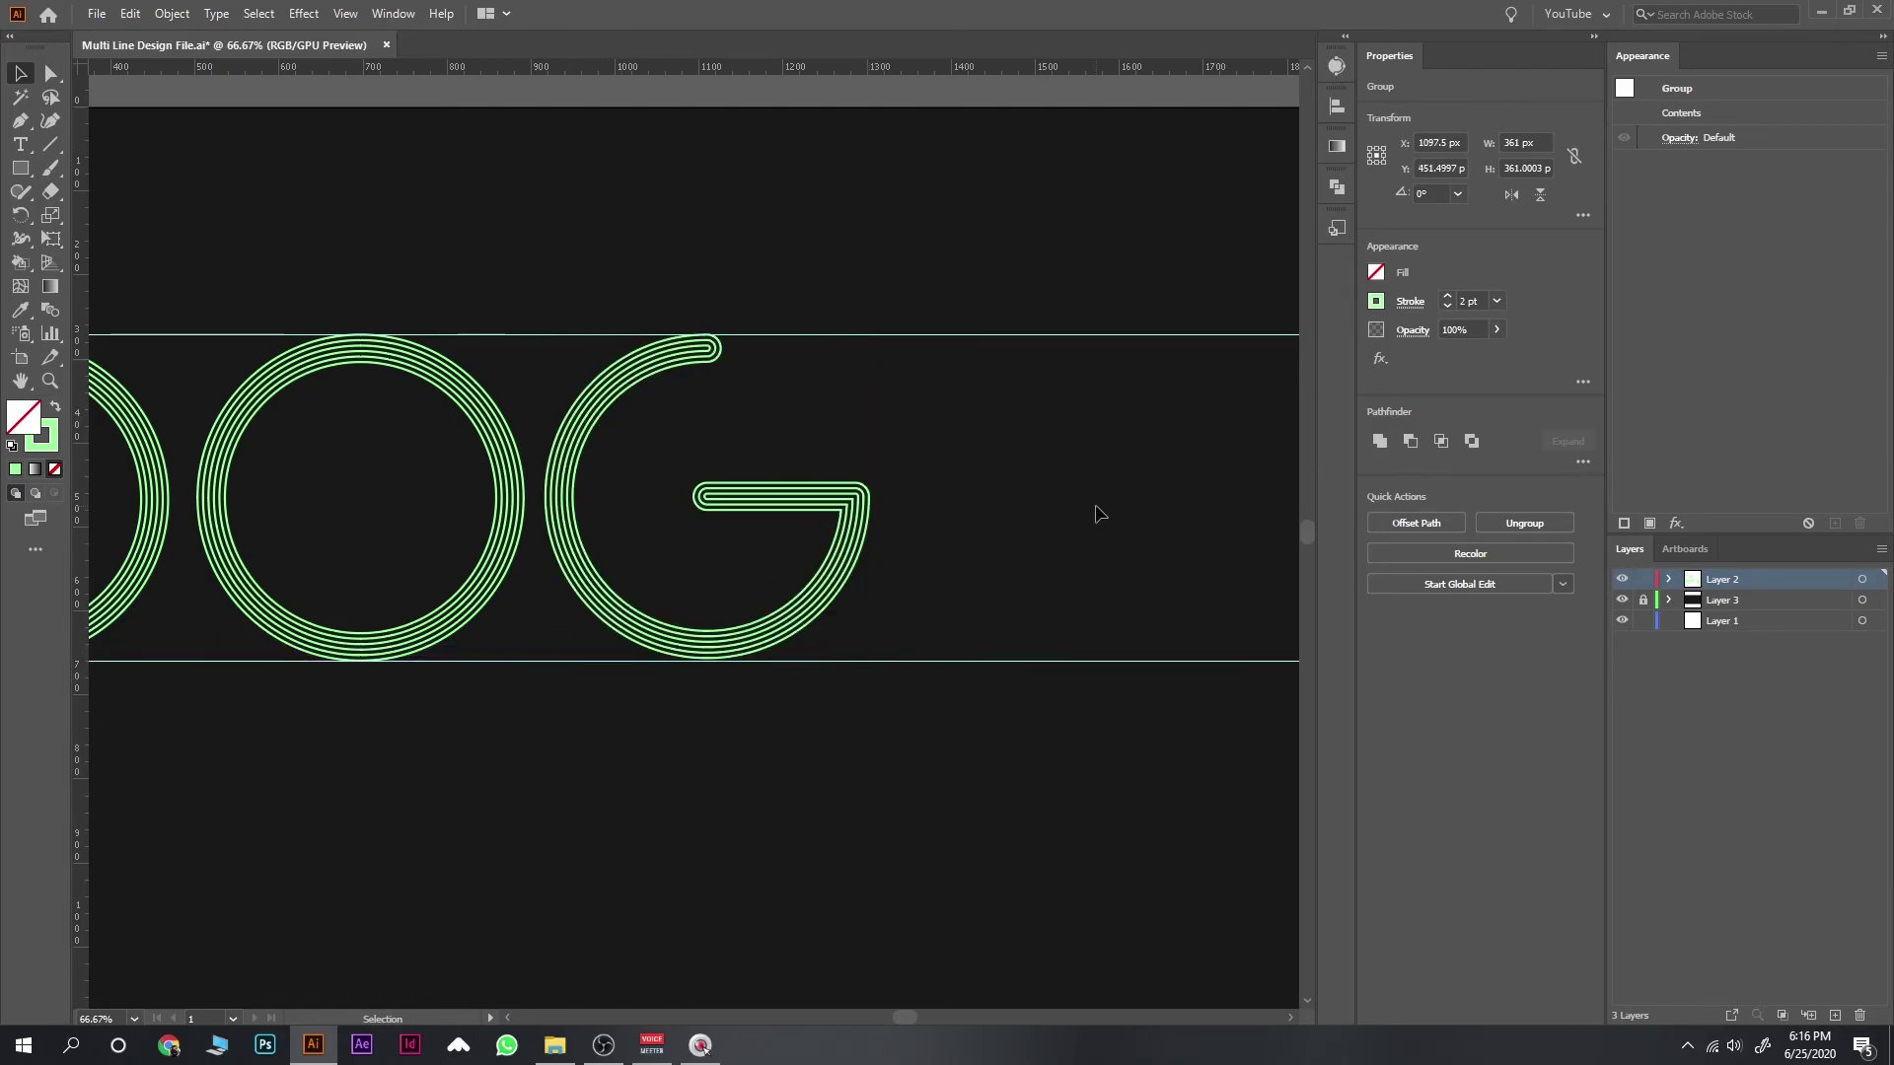
Step: Undo an accidental G copy and group all lines of the second G
left_click_drag(1100, 514, 545, 550)
left_click_drag(780, 508, 357, 544)
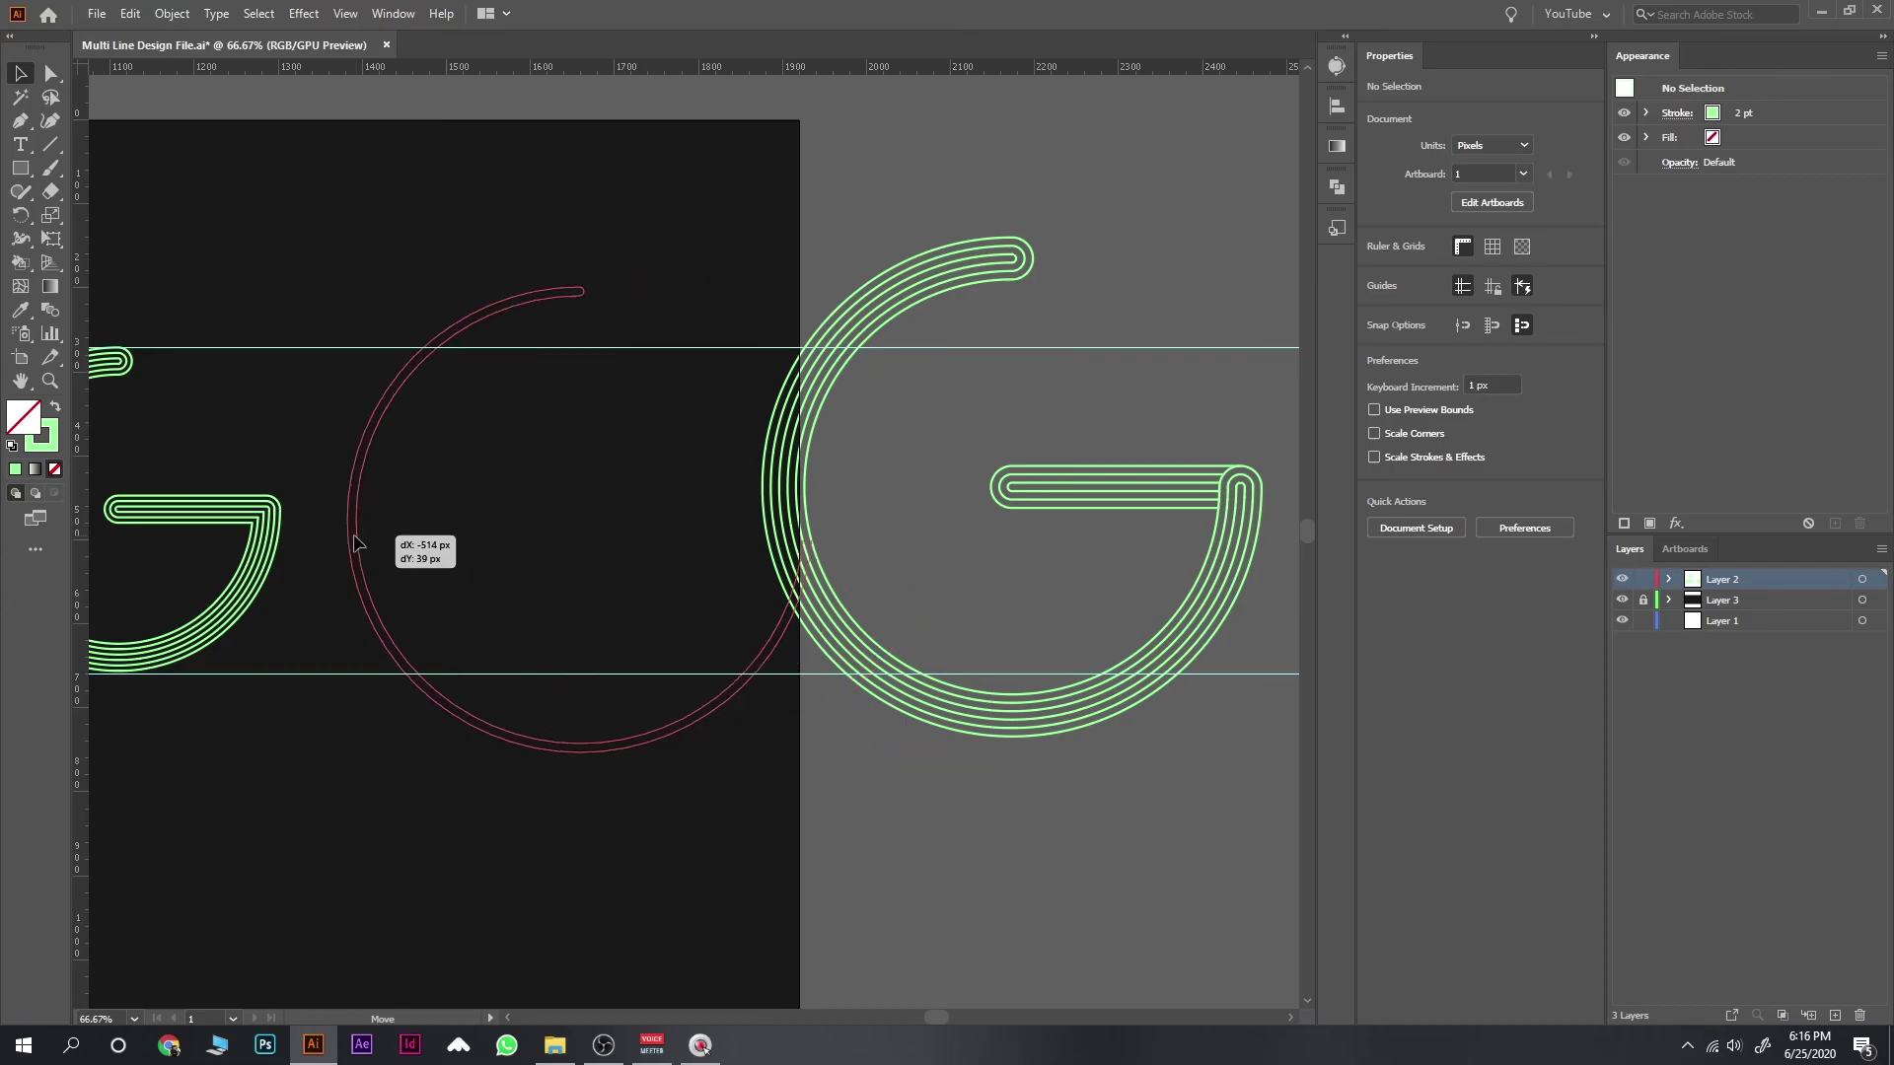
key("ctrl+z")
left_click(1187, 400)
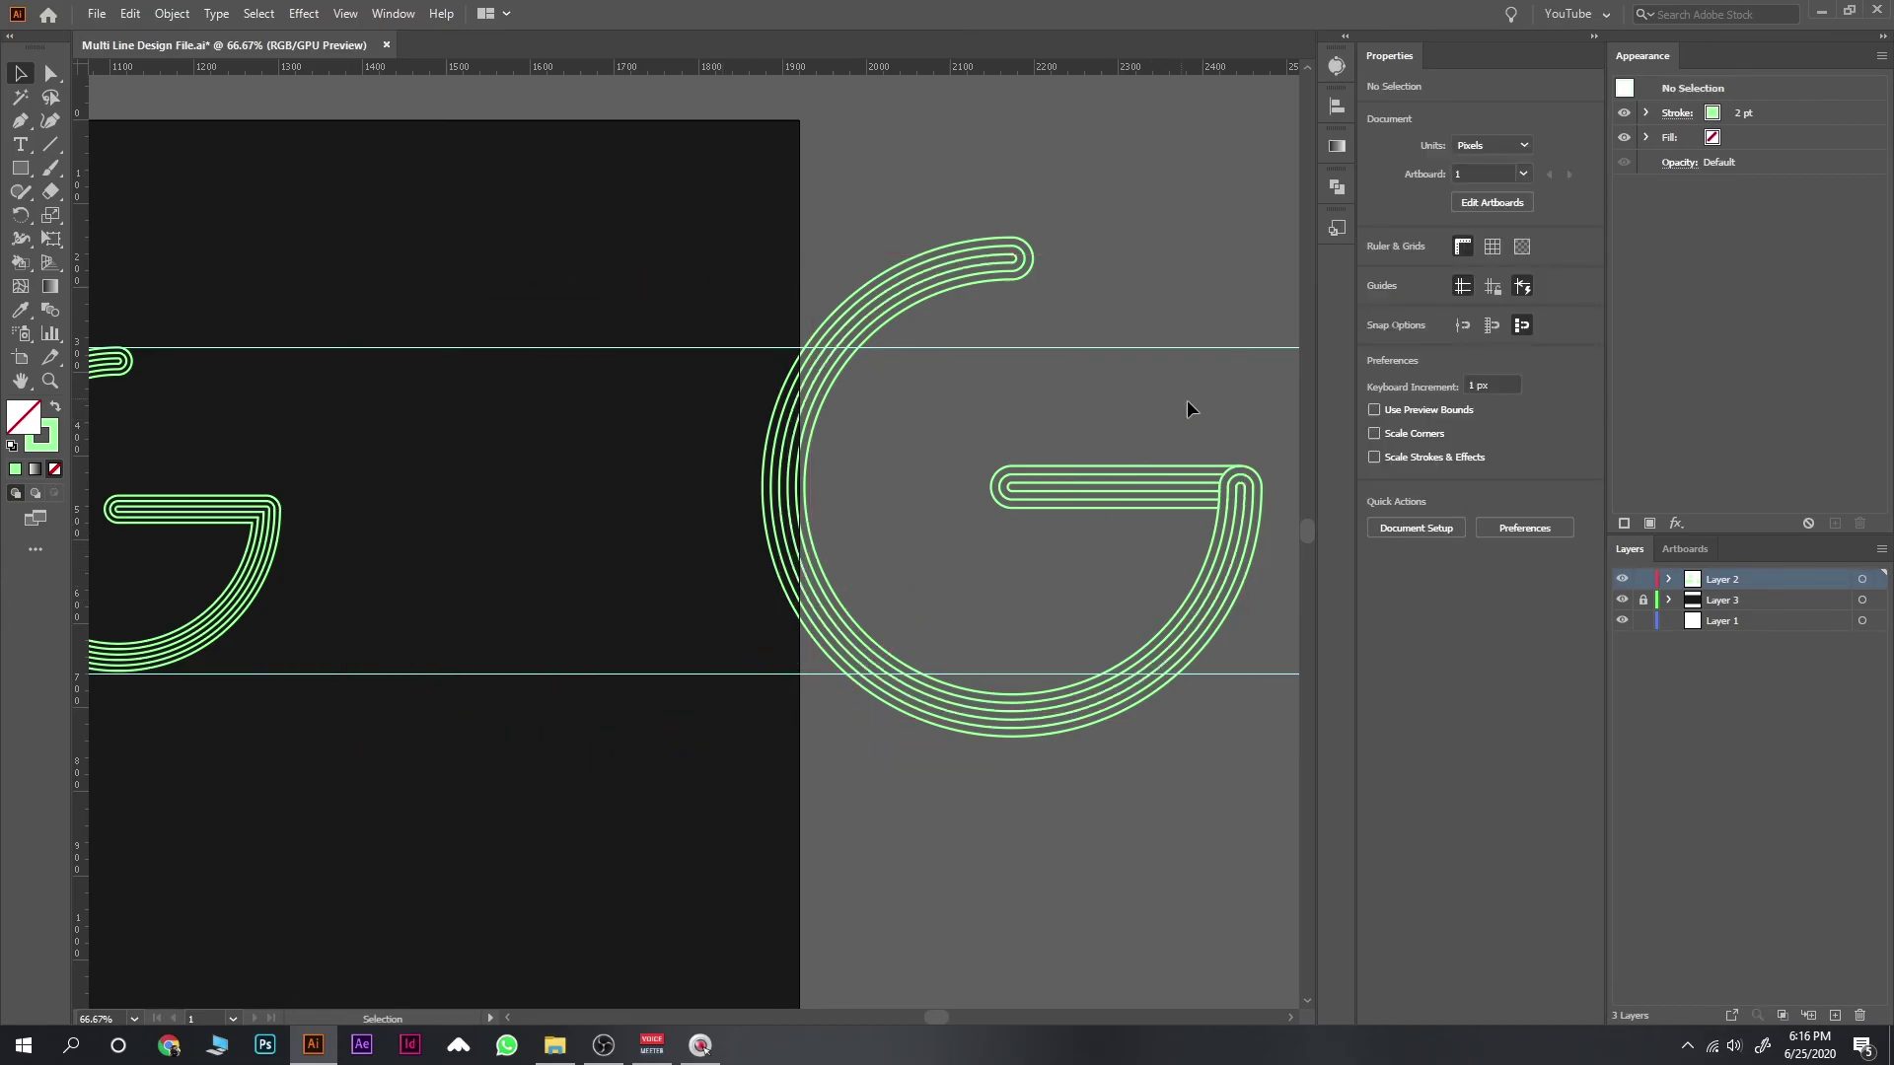
left_click_drag(833, 424, 657, 631)
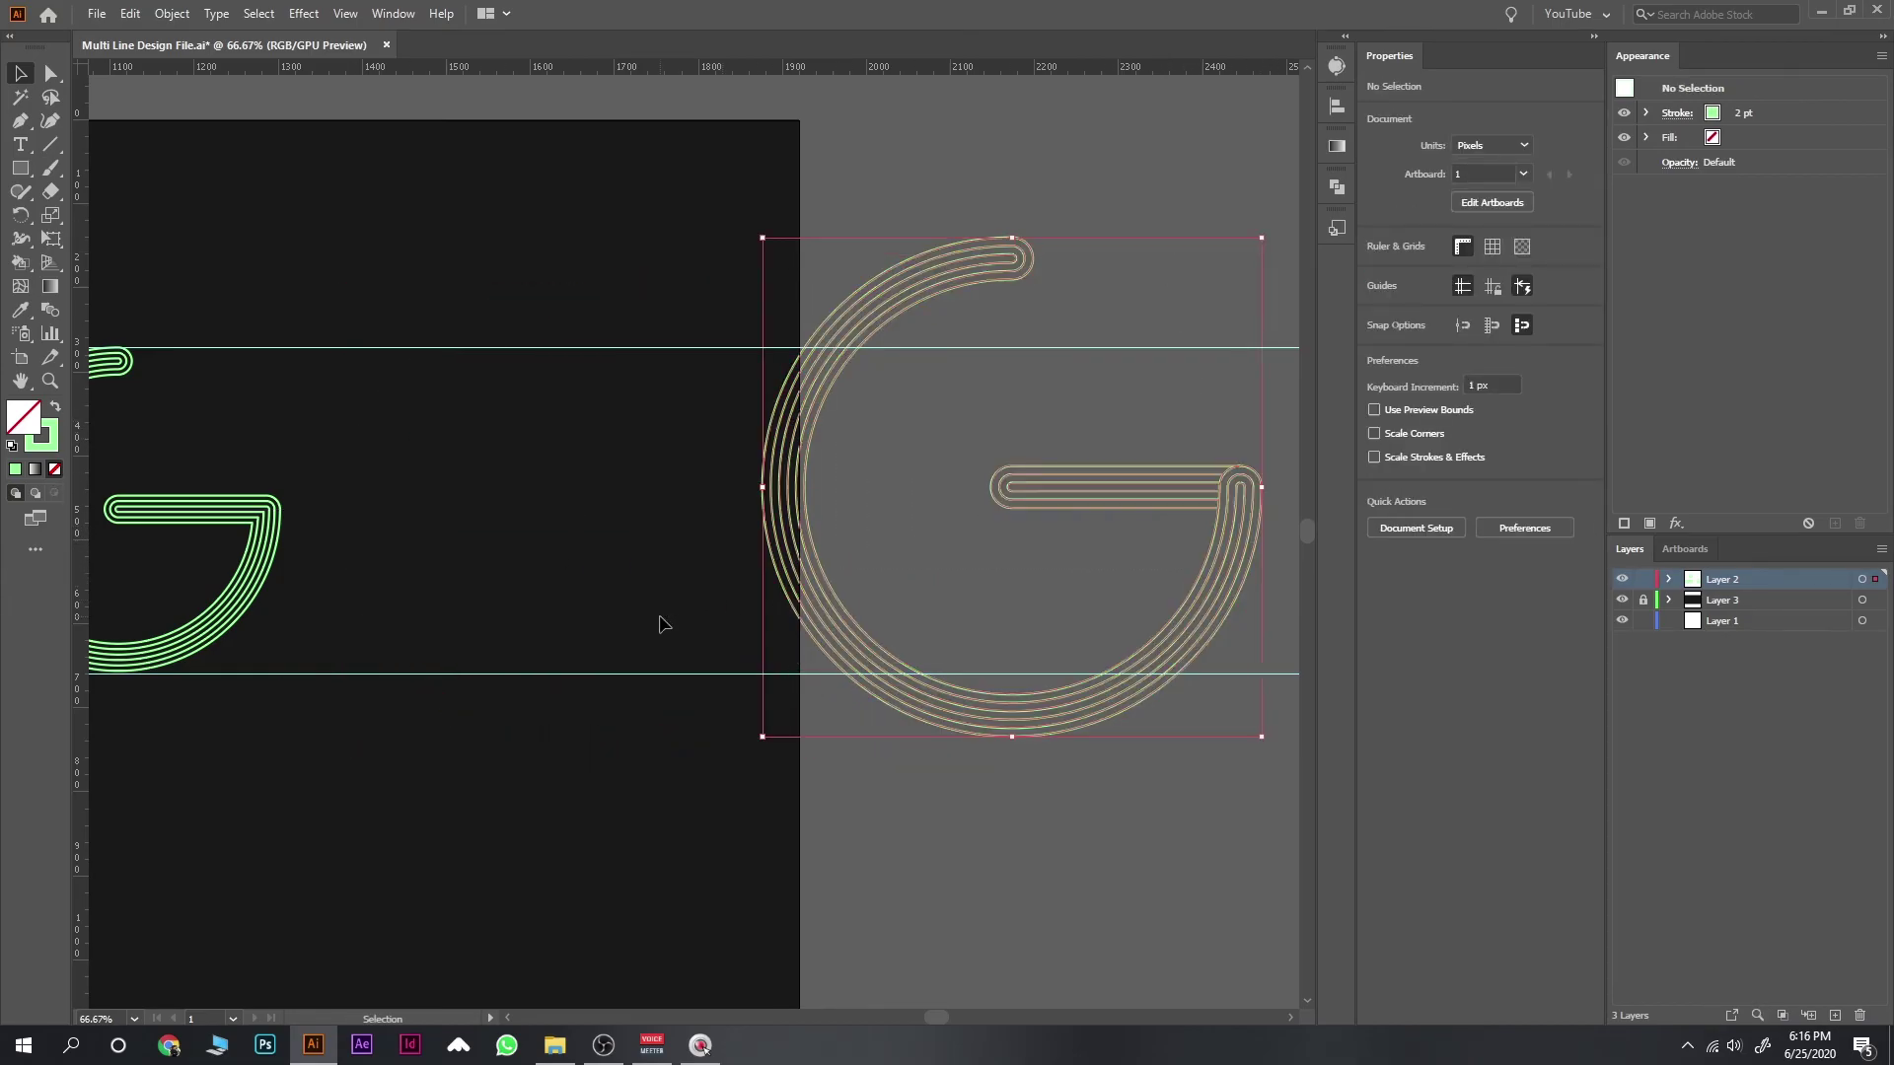
key("a")
key("ctrl+g")
Step: Scale the second G to about 385 px between the guides, placed after the first
left_click(901, 828)
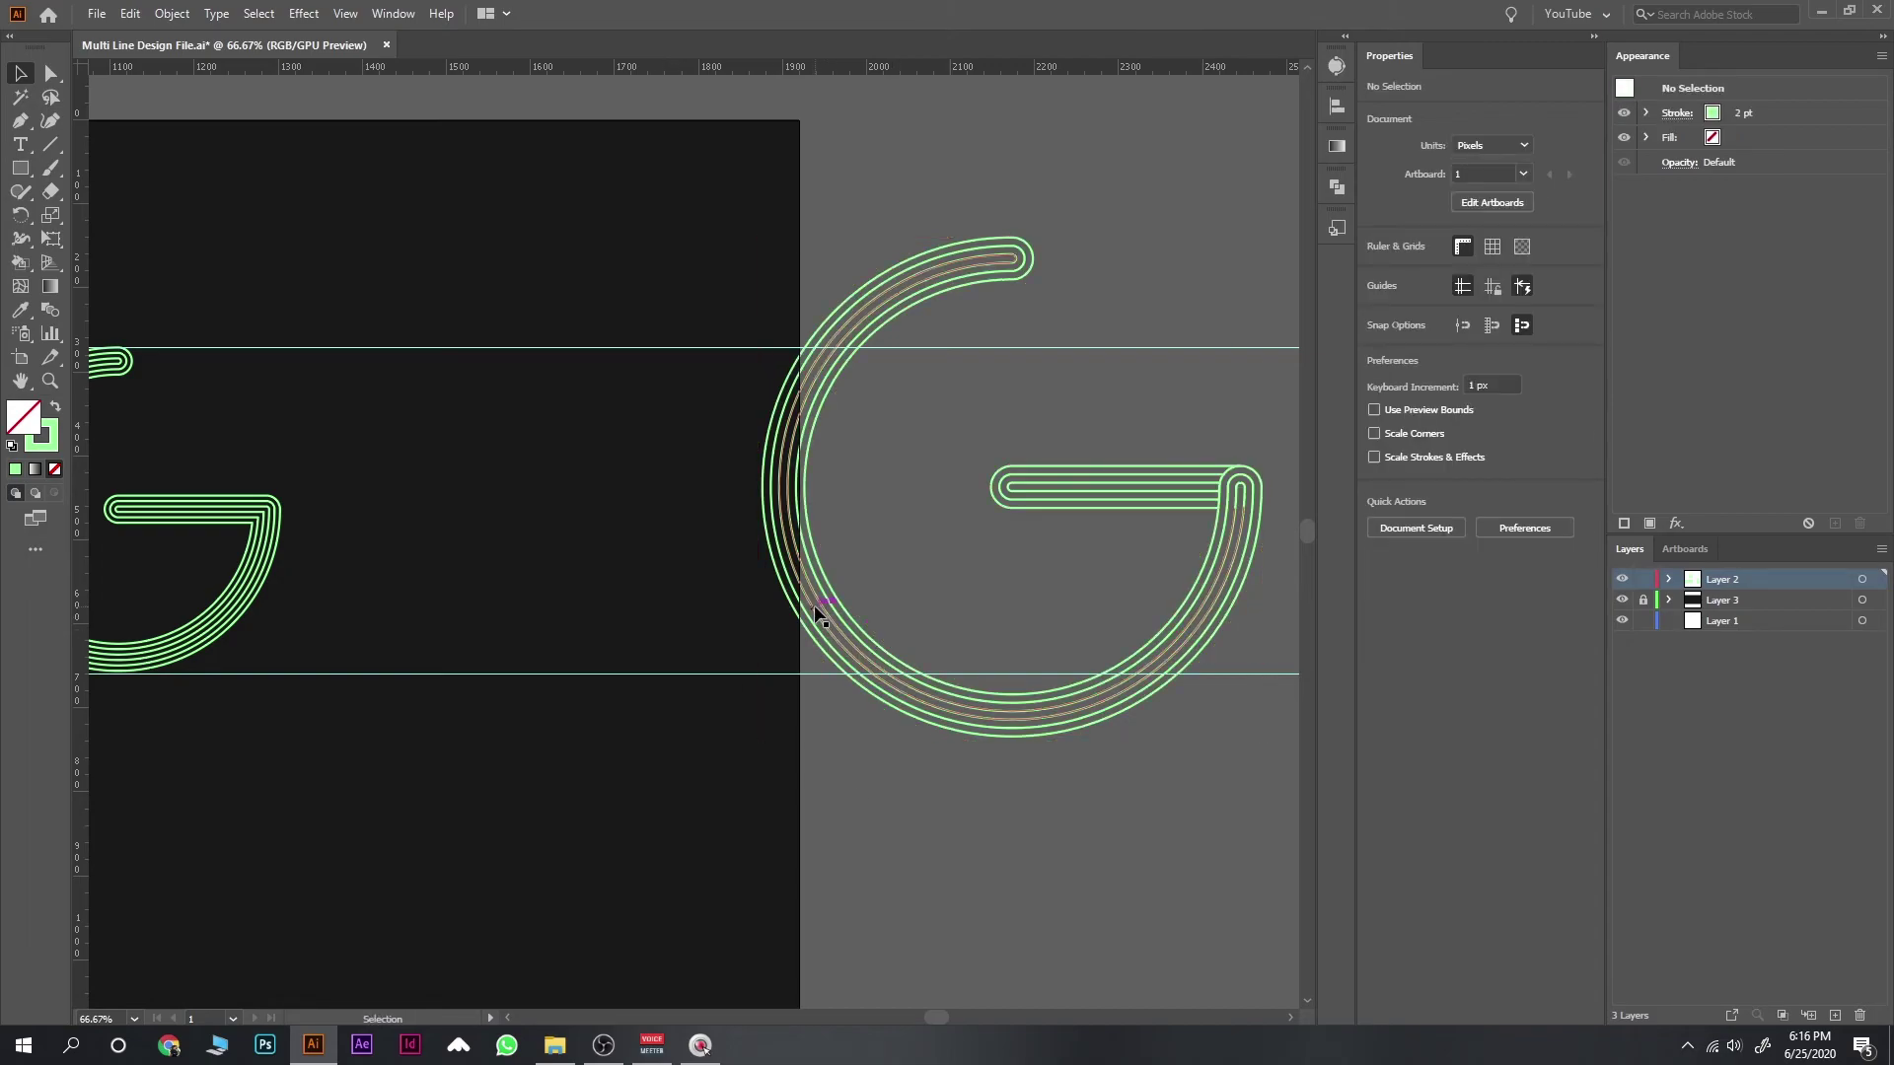
left_click_drag(816, 605, 559, 628)
key("ctrl+z")
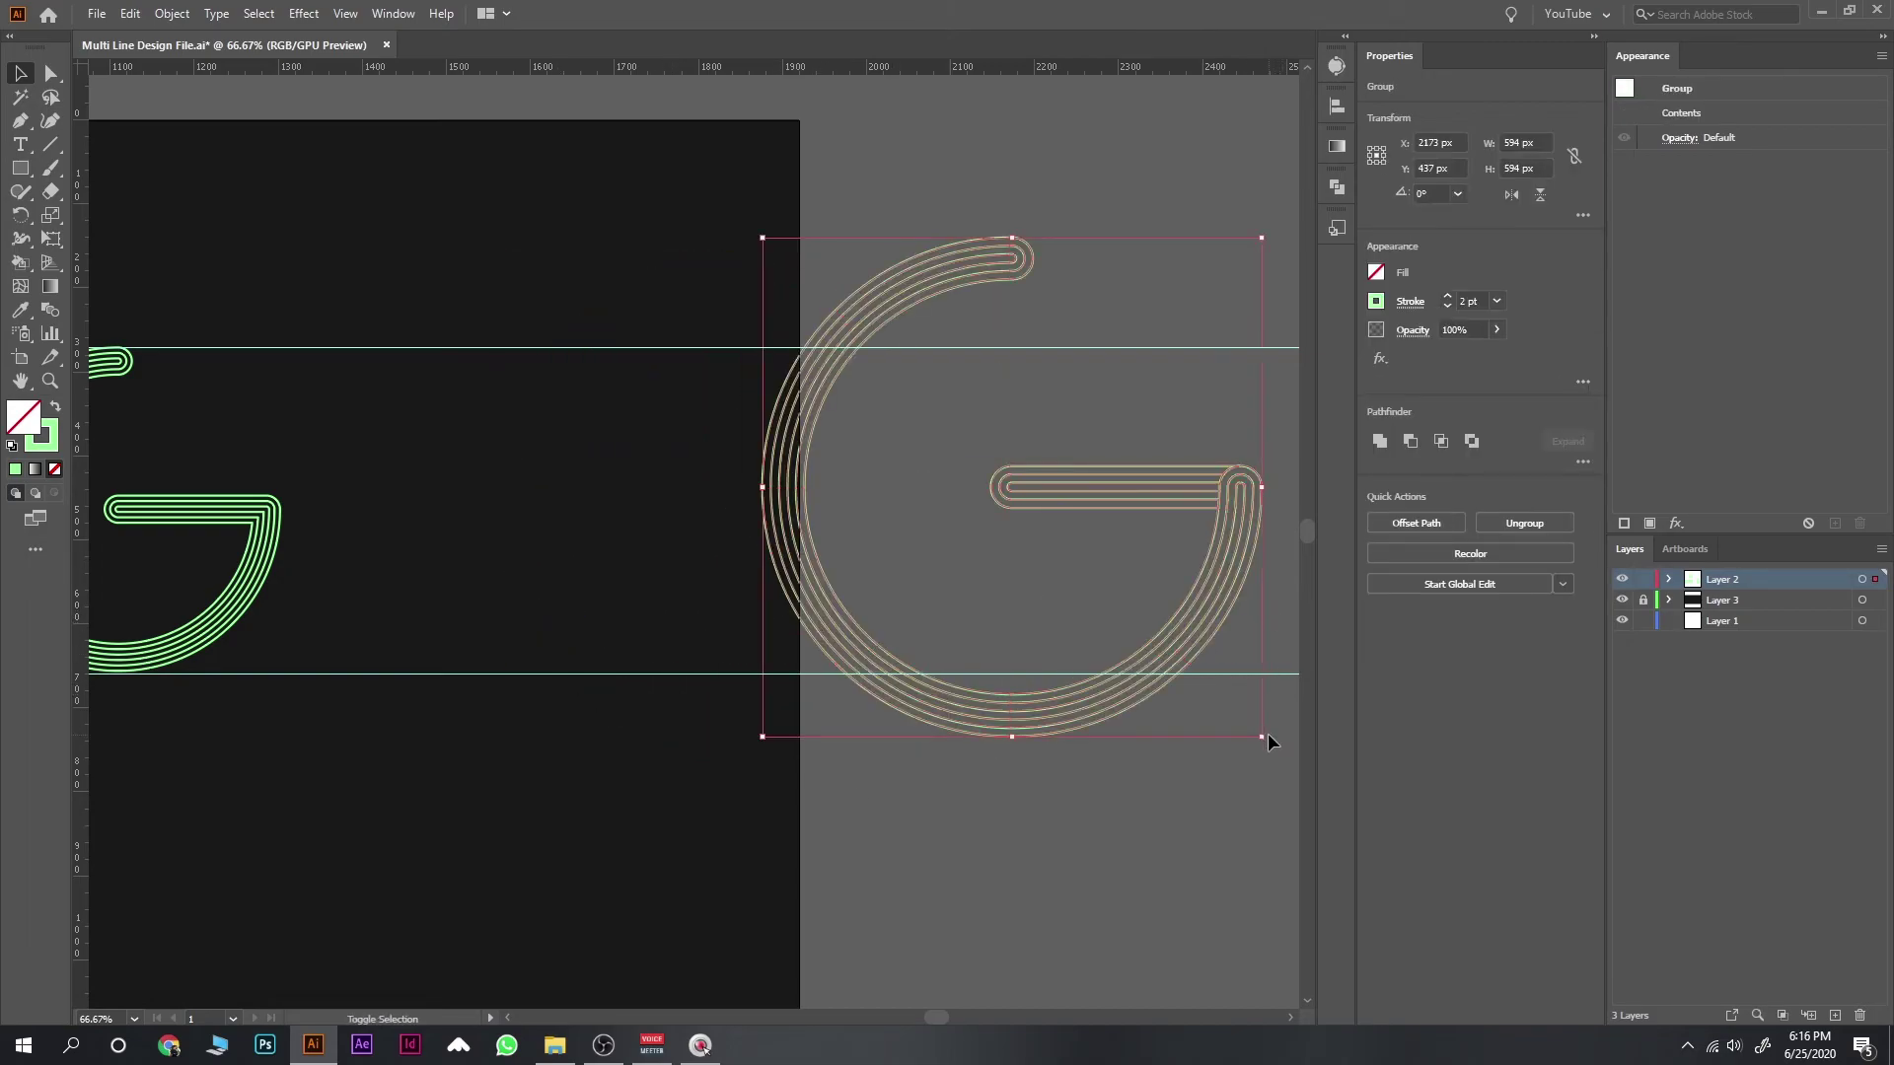
left_click_drag(1264, 735, 1135, 627)
left_click_drag(1009, 428, 557, 541)
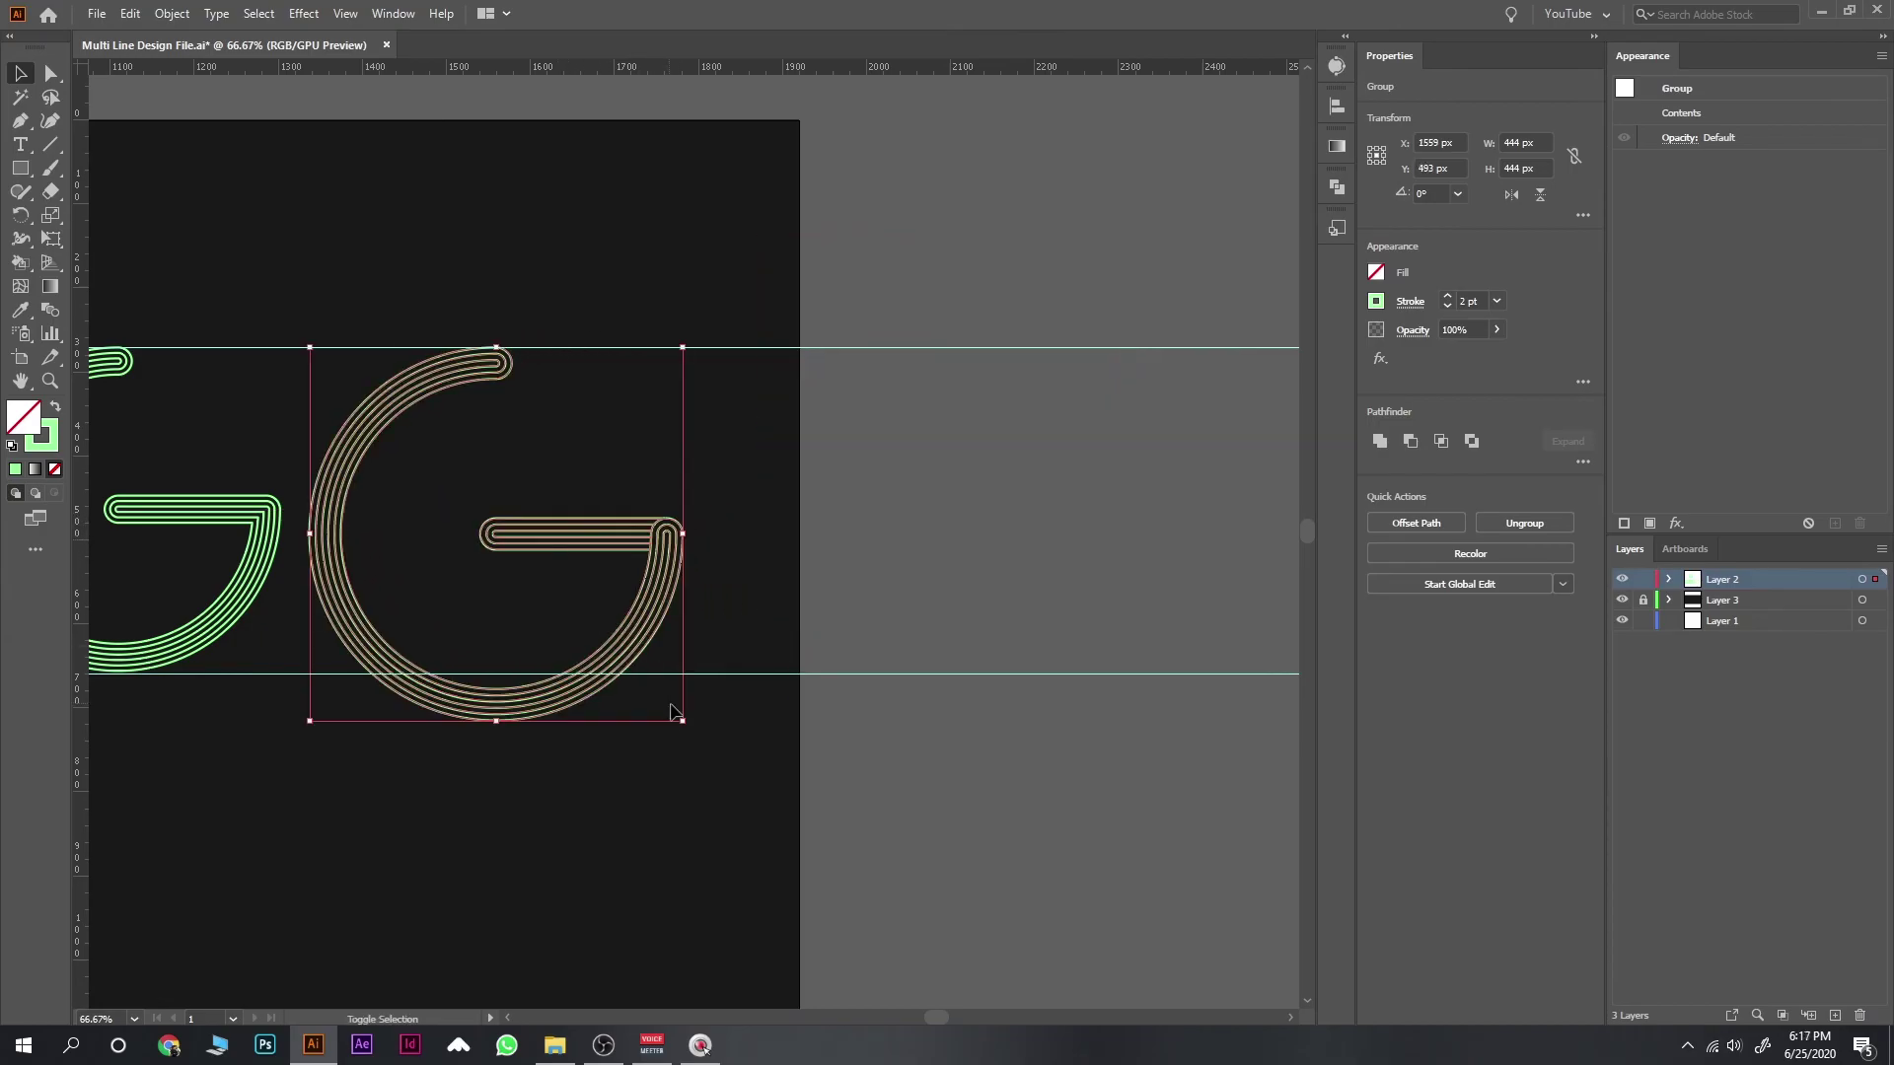
left_click_drag(682, 721, 635, 668)
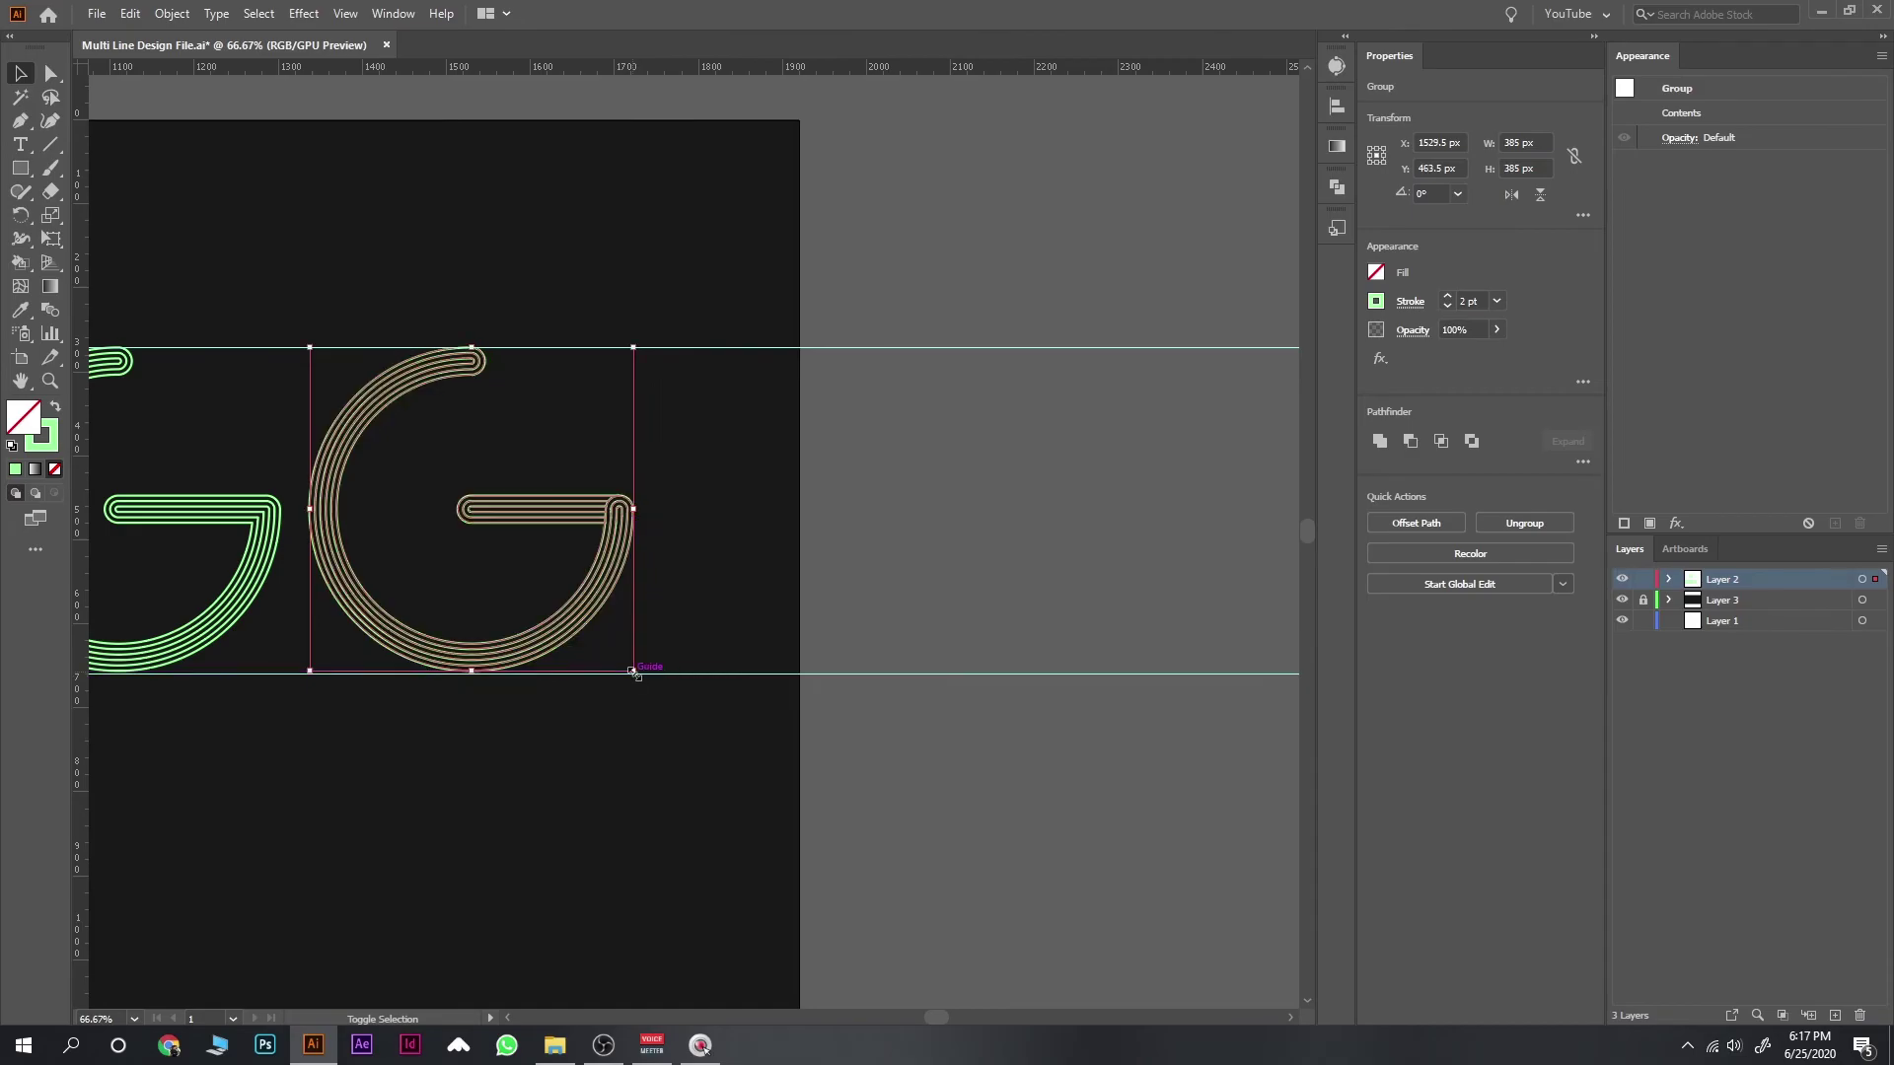
left_click(728, 602)
left_click_drag(136, 637, 984, 604)
Step: Alt+Shift-drag a level copy of the O to follow DOGG
key("ctrl+minus")
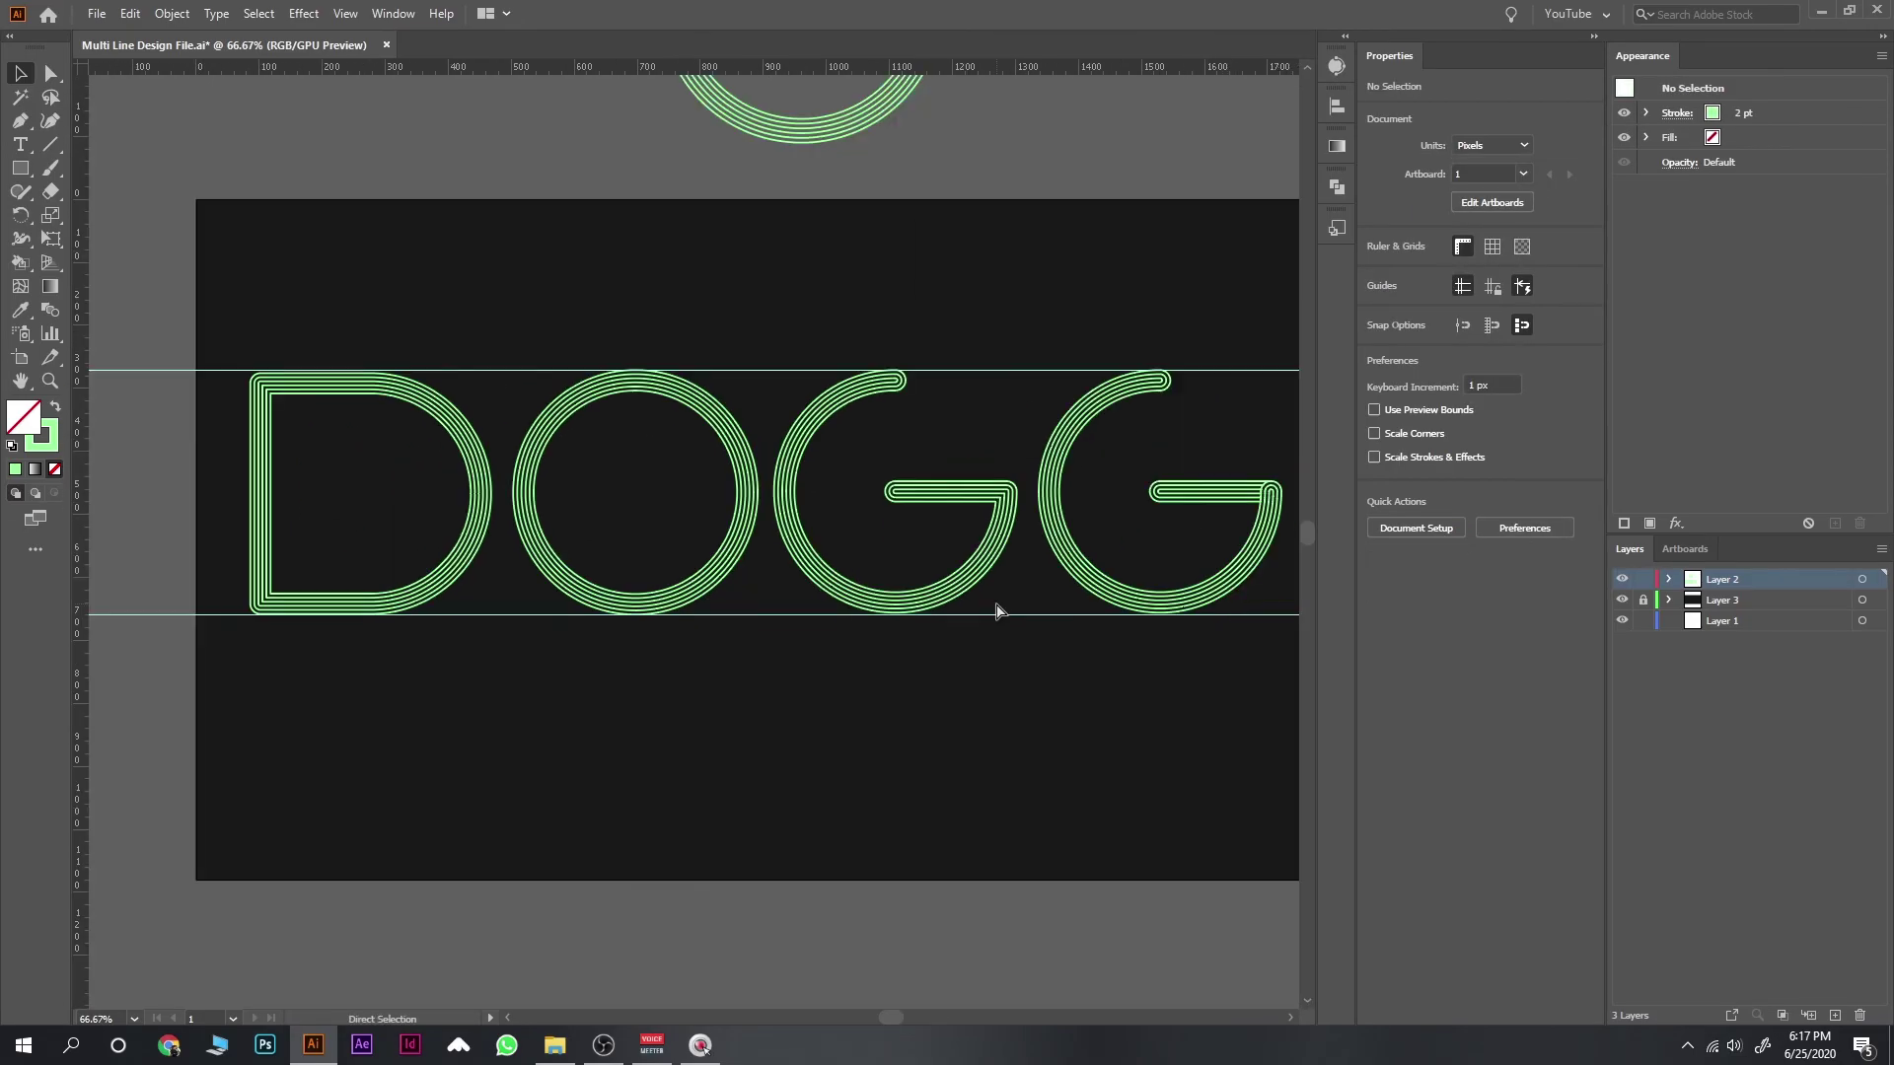
key("ctrl+minus")
mouse_move(731, 560)
left_mouse_down()
mouse_move(455, 560)
mouse_move(952, 574)
left_mouse_up()
left_click(424, 572)
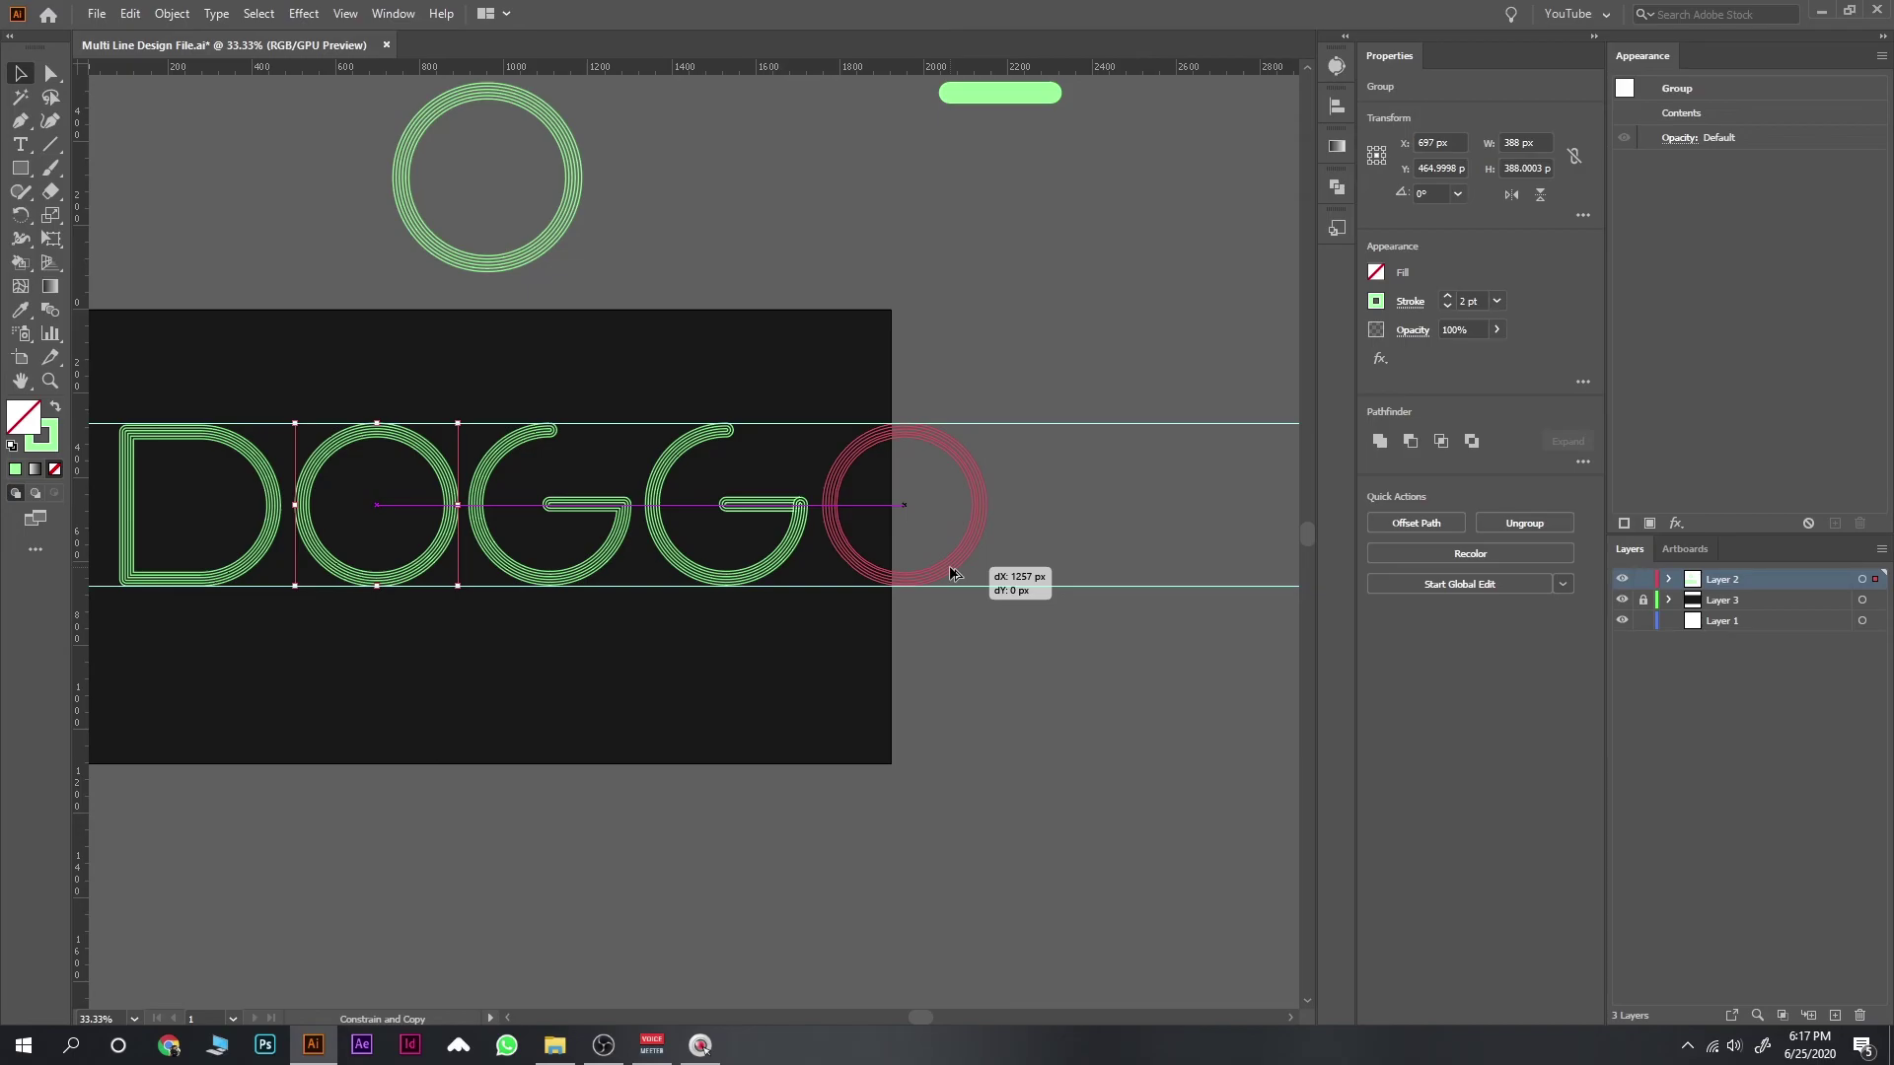
mouse_move(952, 574)
left_mouse_down()
mouse_move(477, 562)
mouse_move(576, 537)
mouse_move(549, 549)
left_mouse_up()
key("shift")
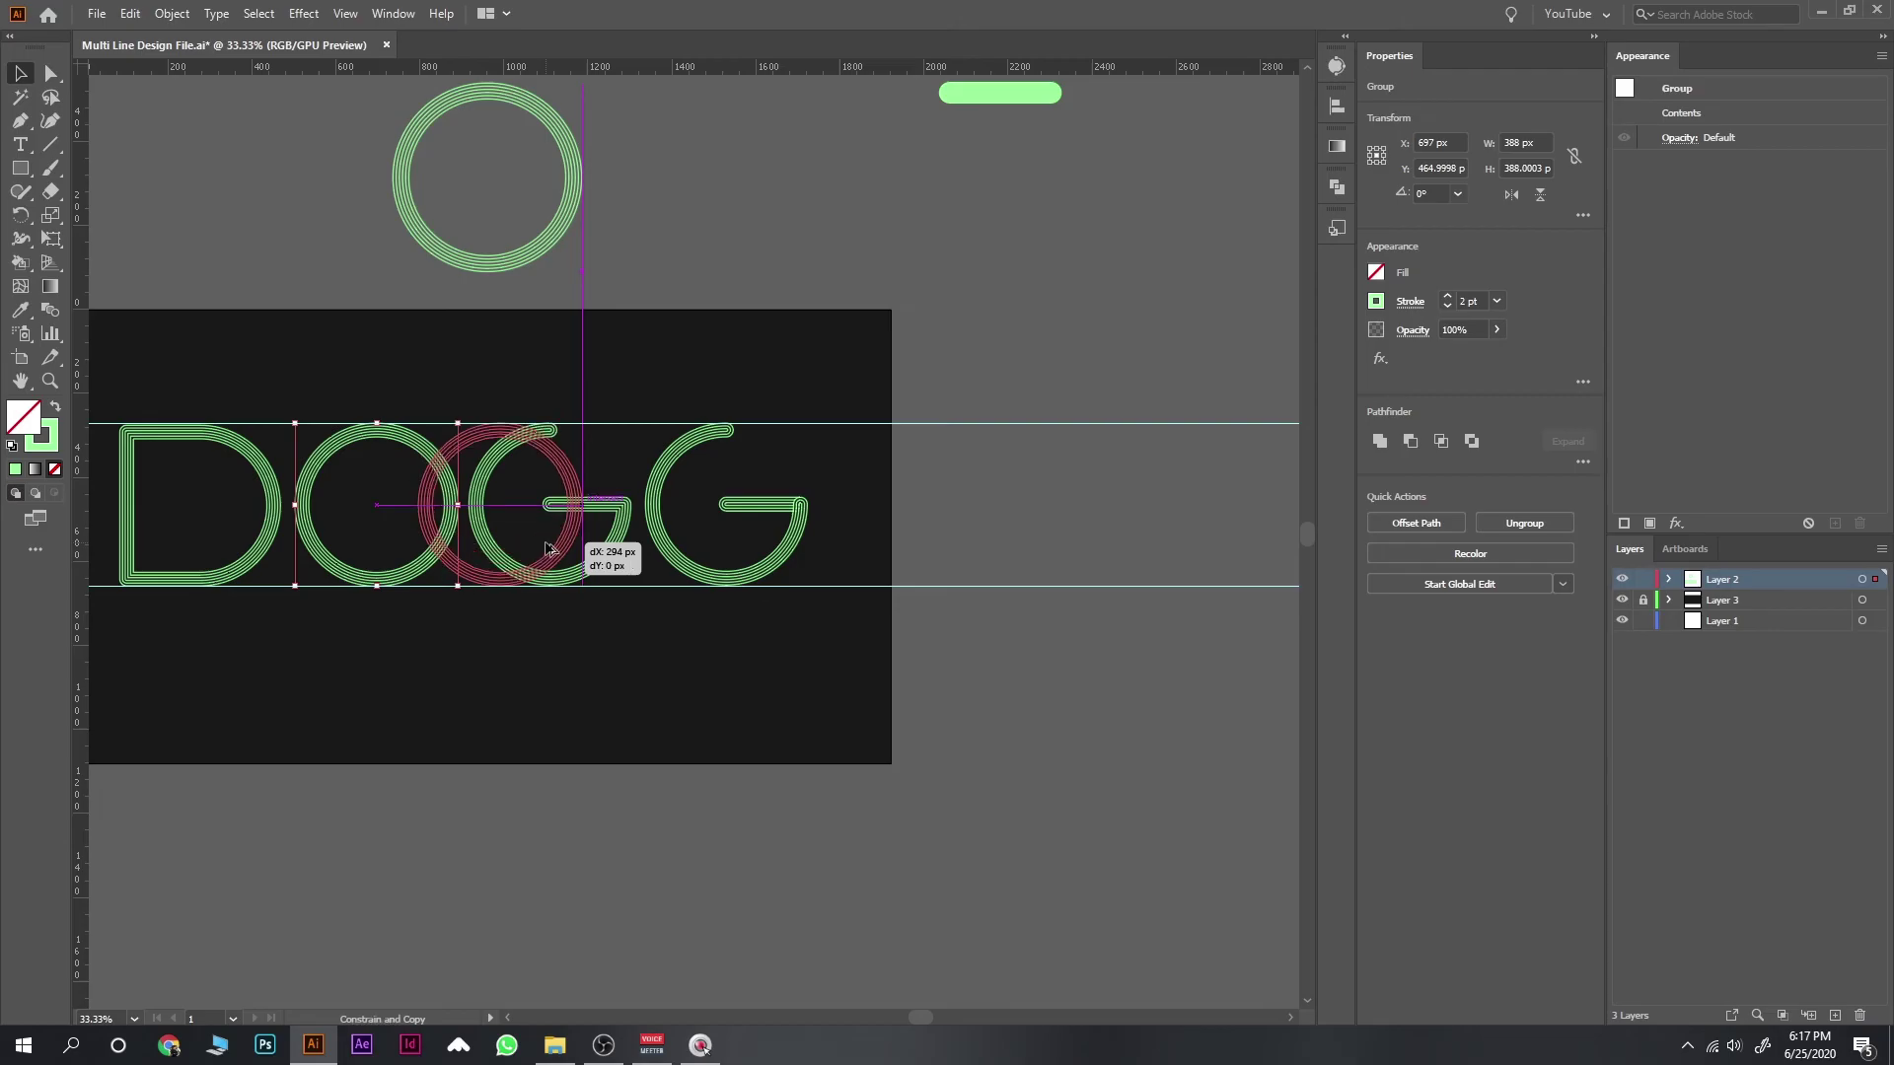
left_click_drag(549, 549, 947, 544)
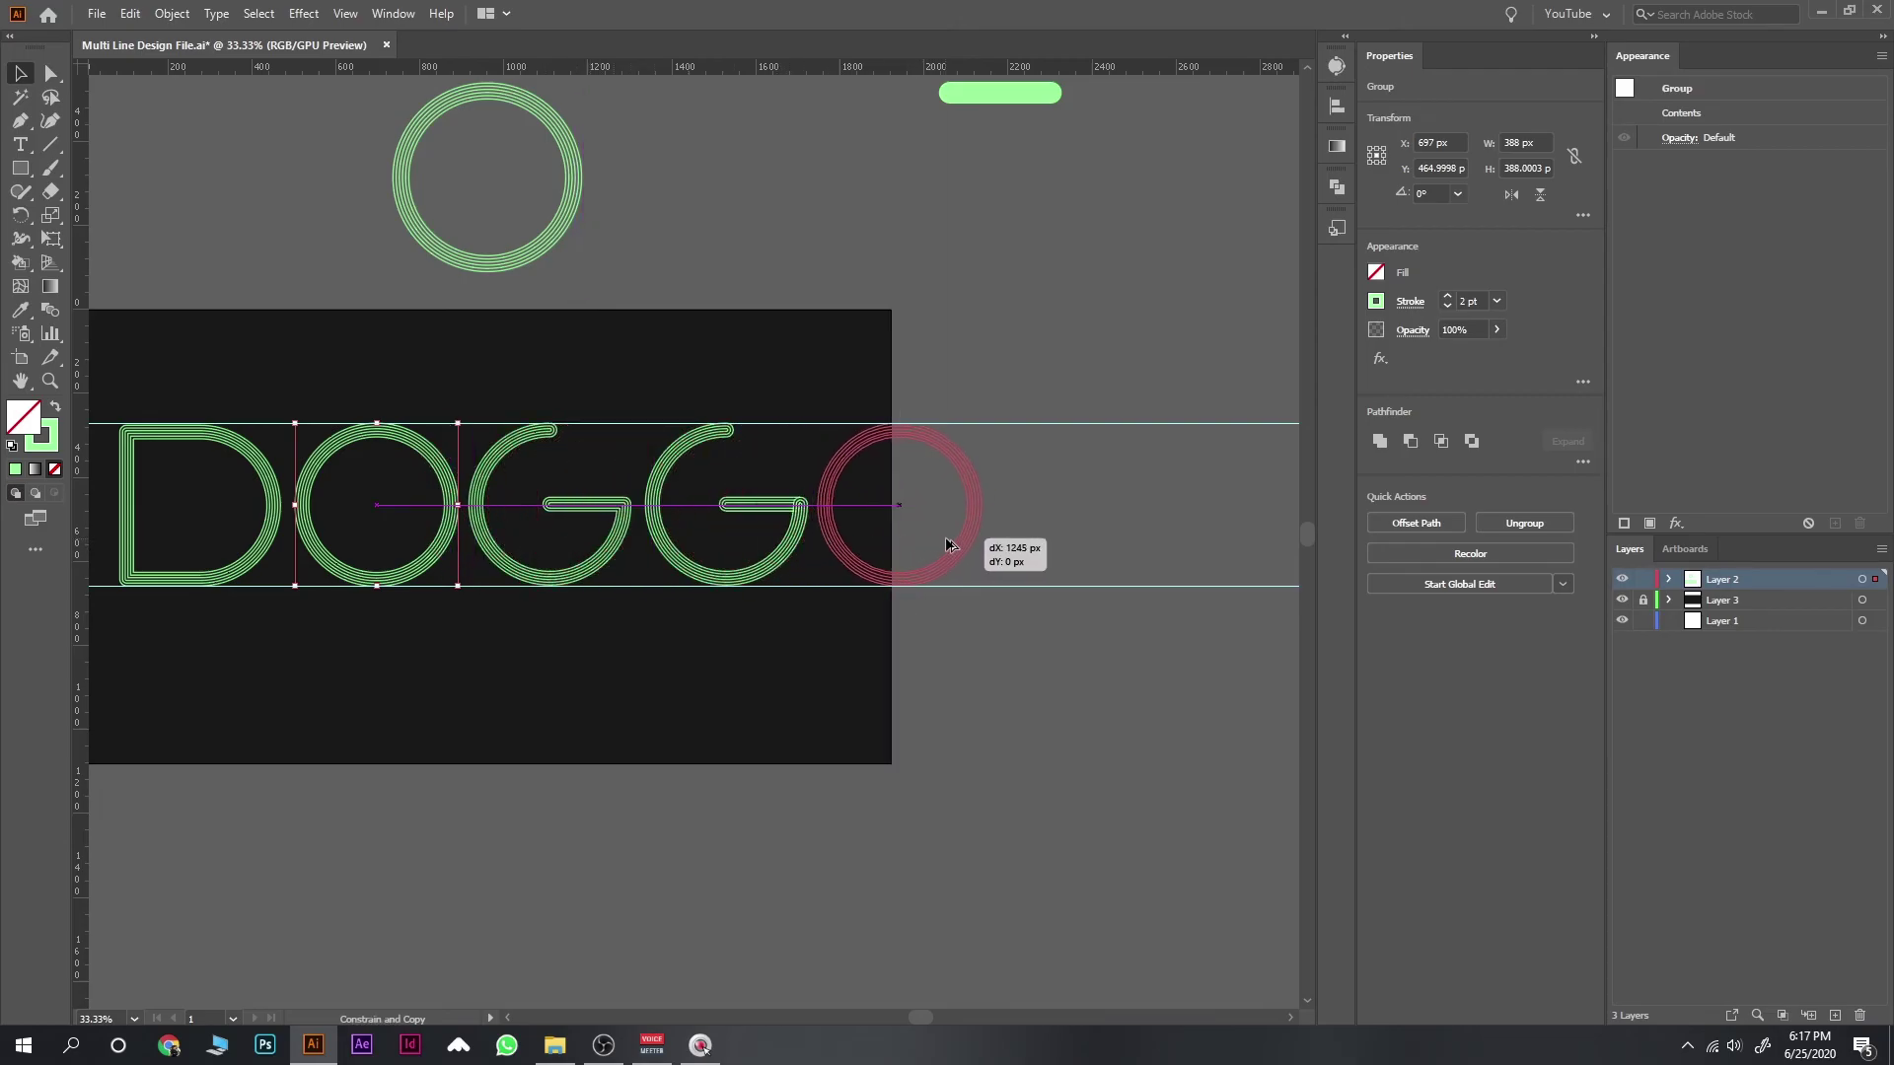
left_click_drag(947, 545, 949, 545)
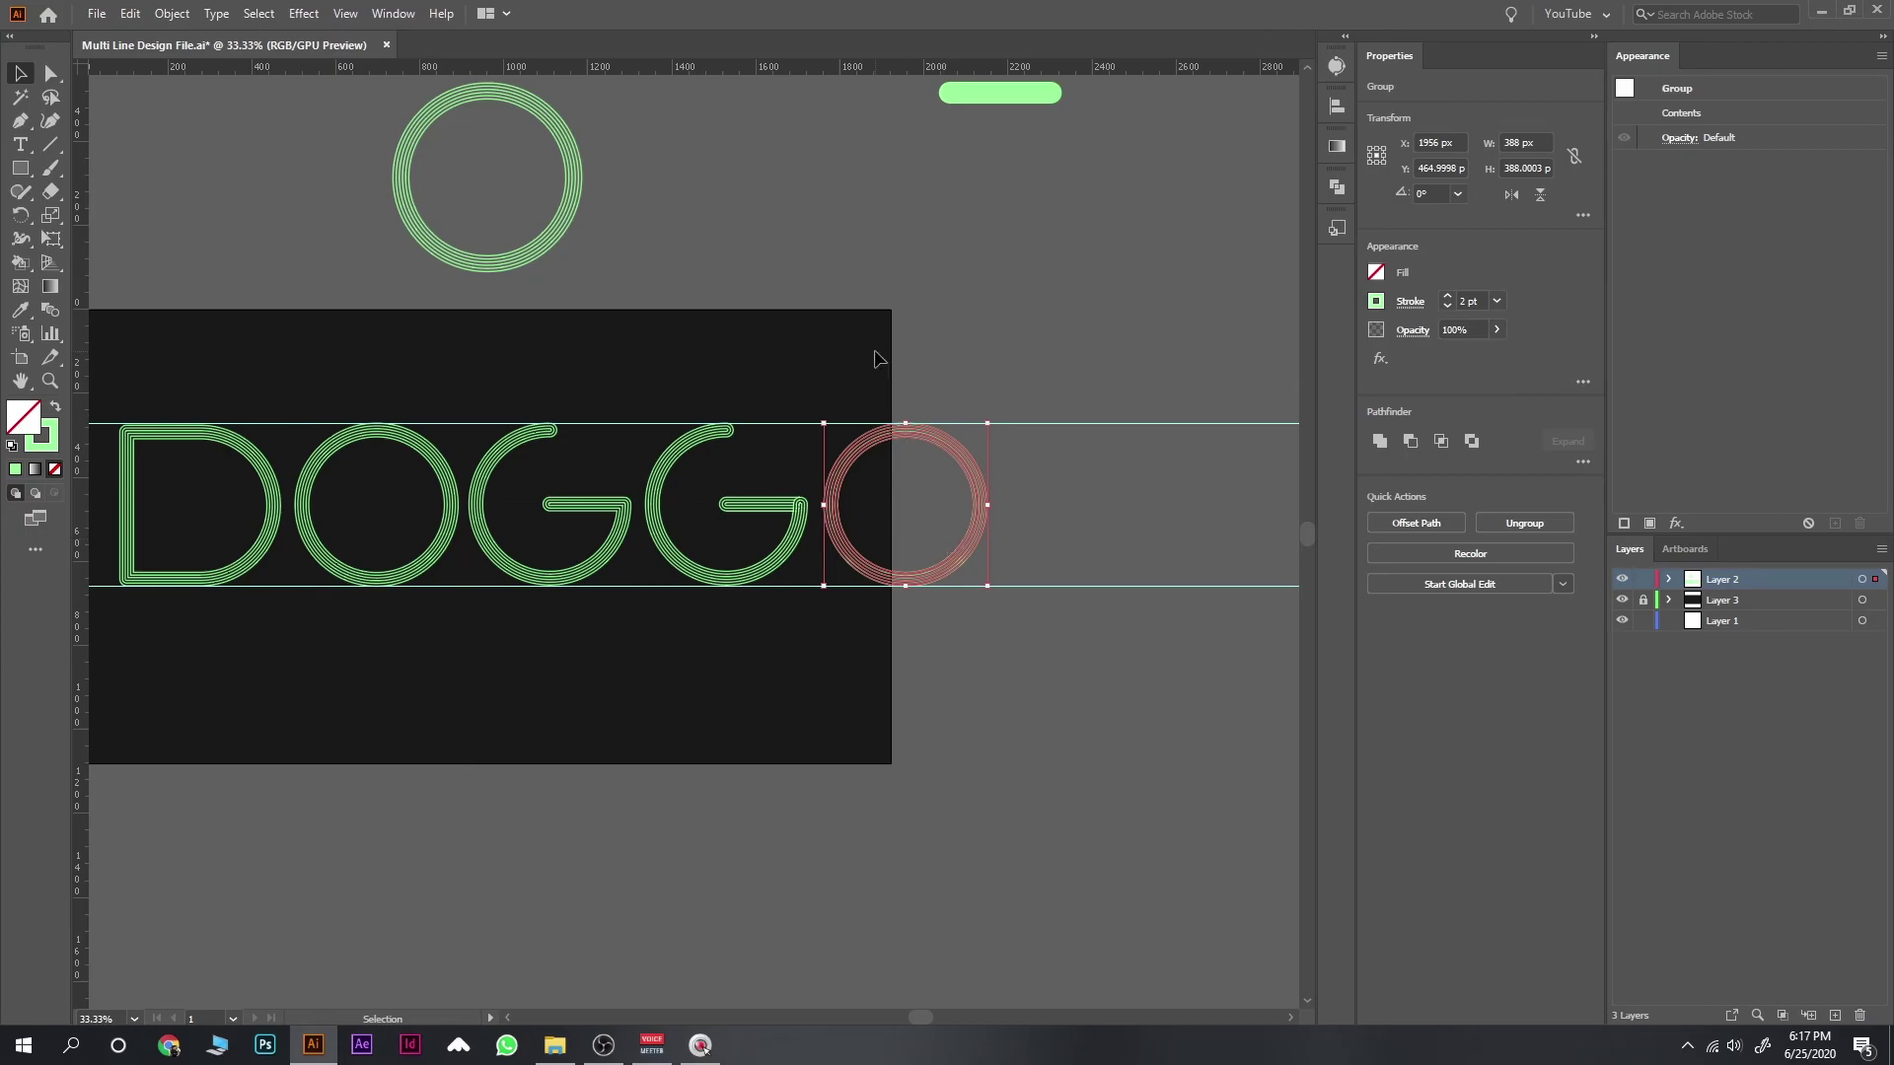
left_click(878, 358)
Step: Delete the spare circle above the artboard and both guides
left_click(533, 251)
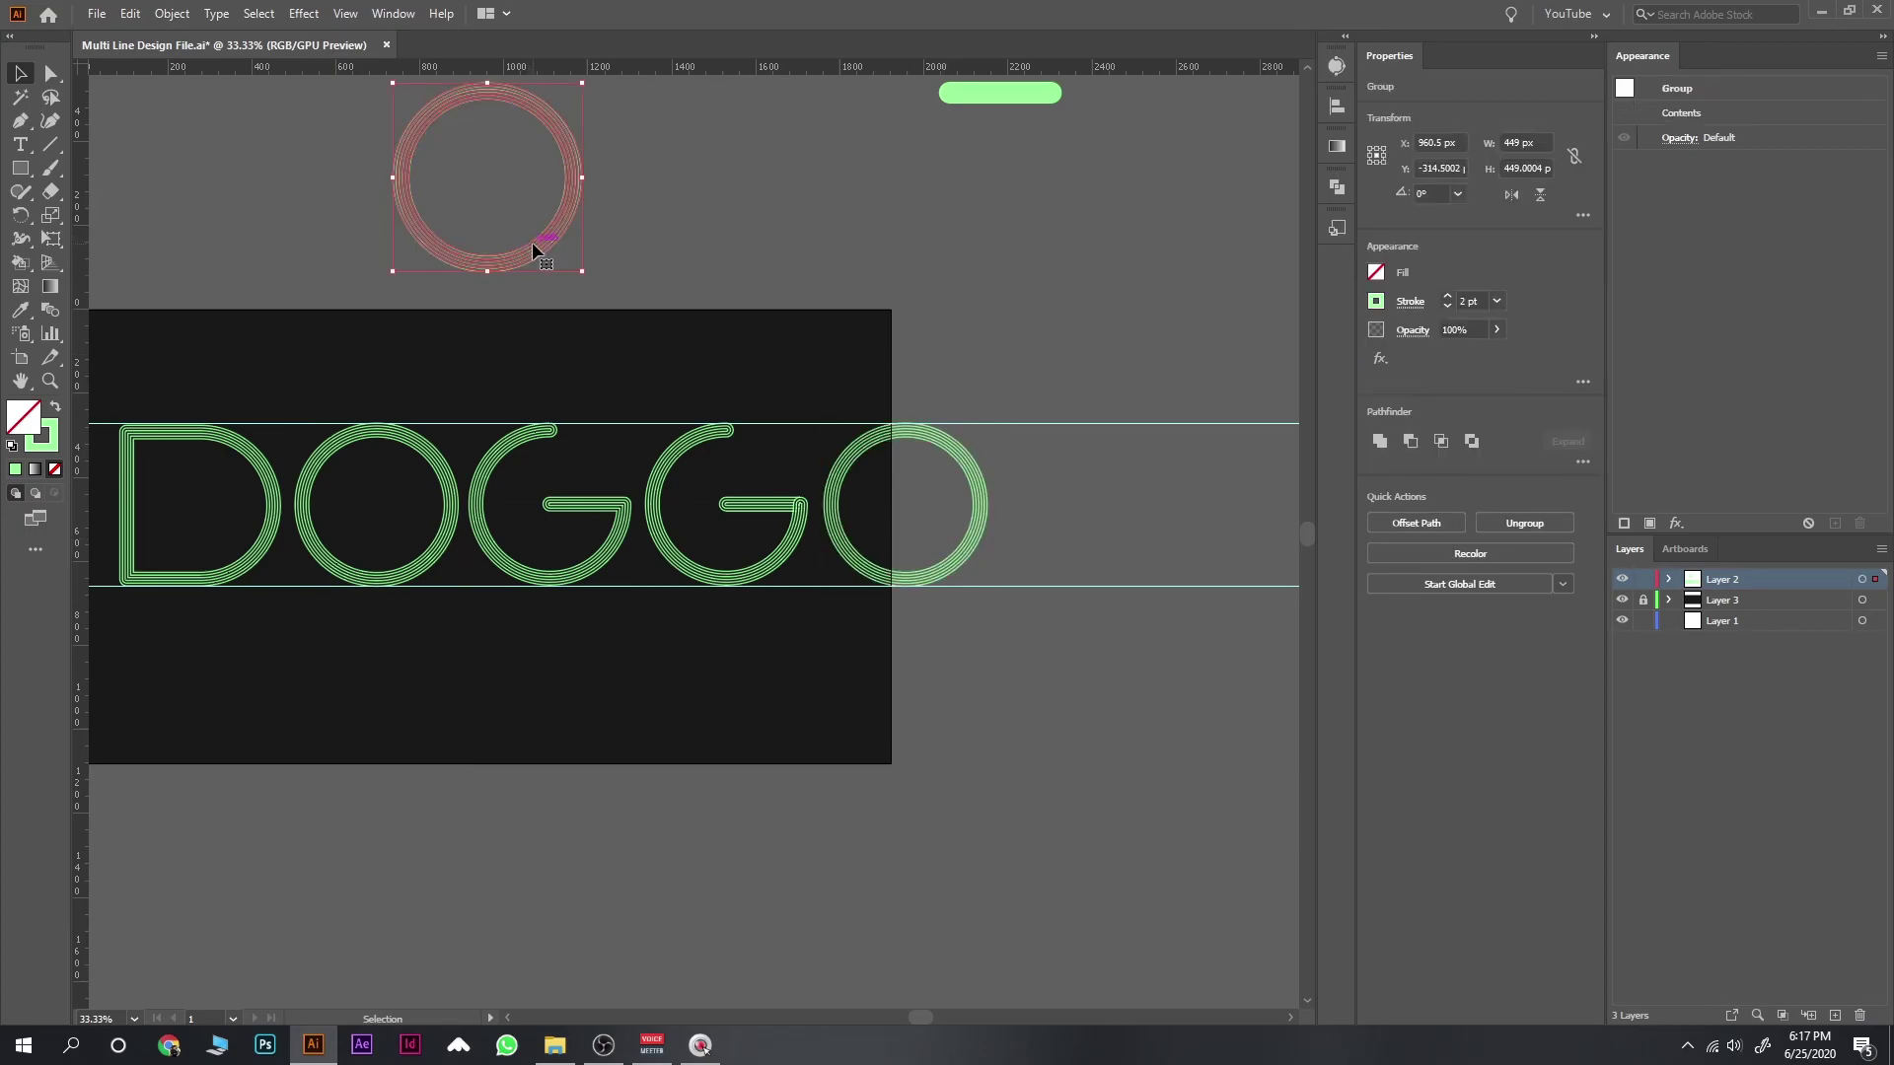
key("Delete")
scroll(690, 261, "left", 5)
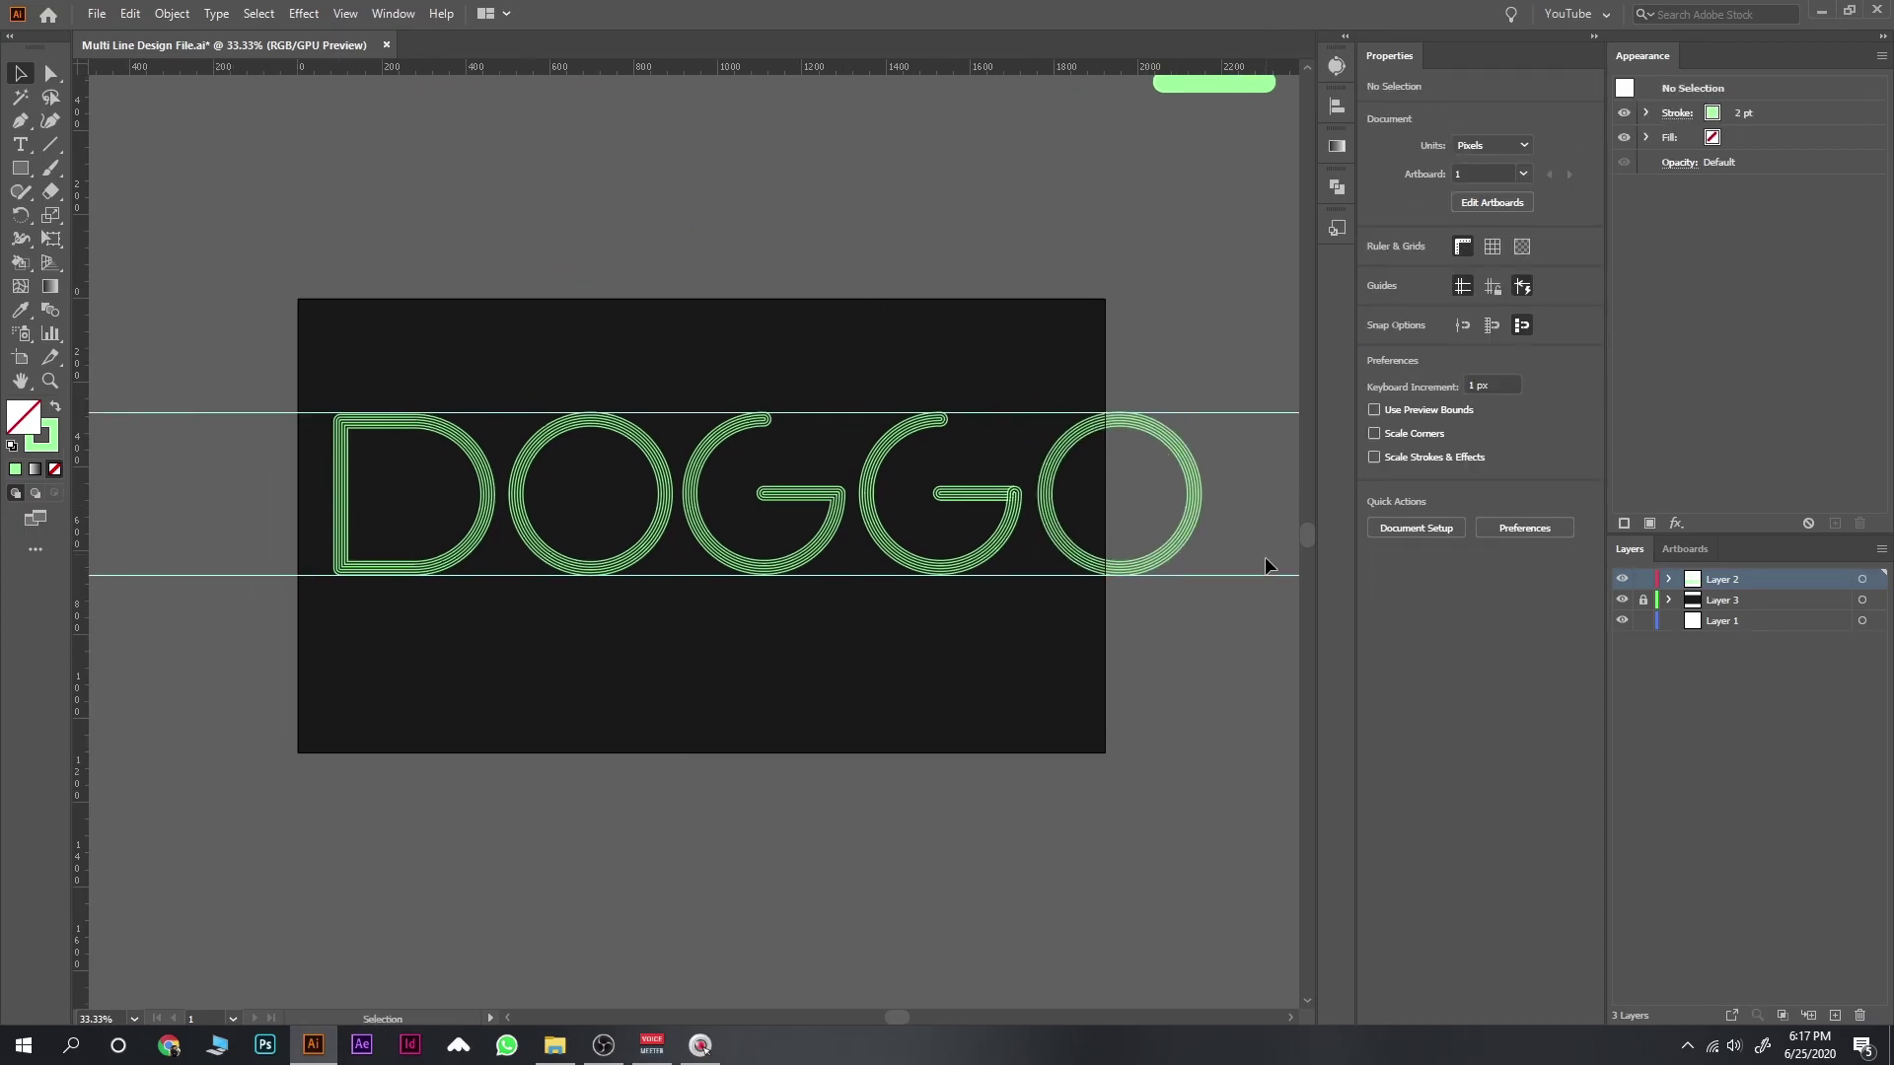
scroll(1178, 412, "right", 5)
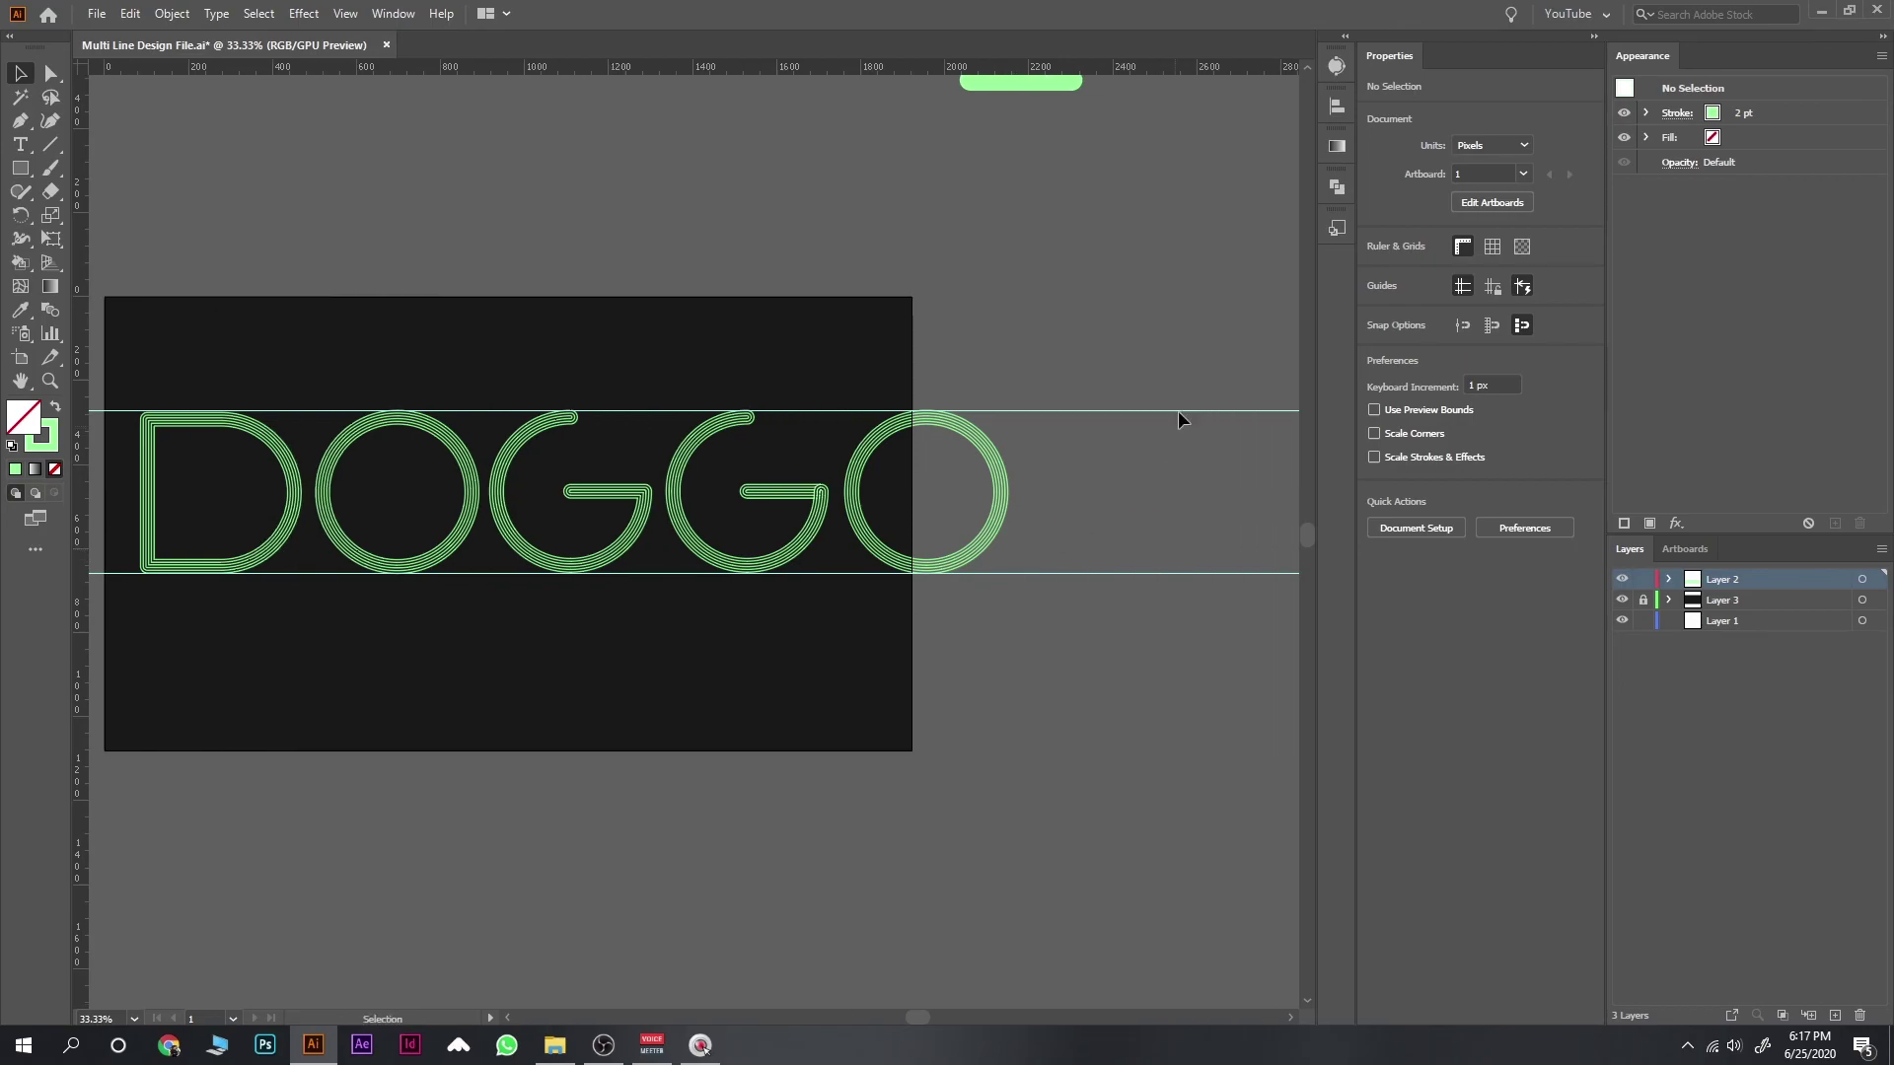
key("ctrl+alt+5")
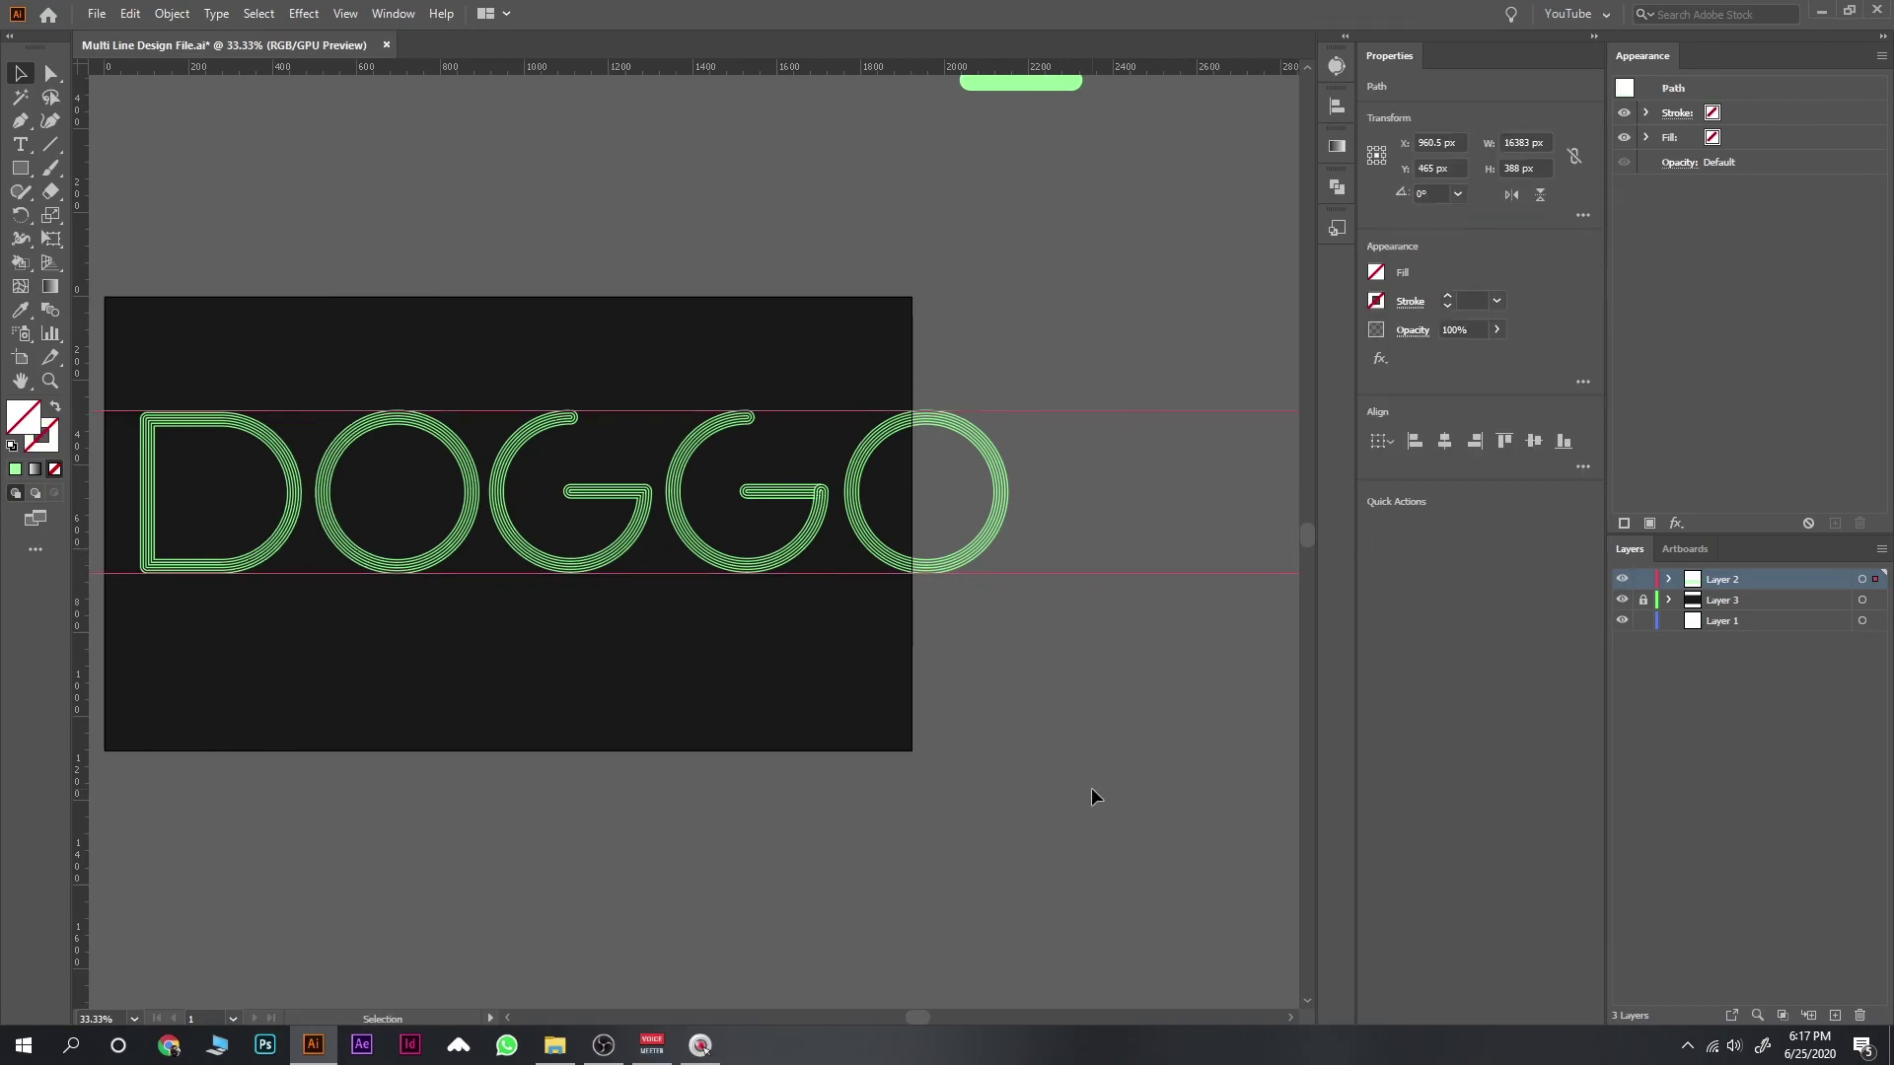
key("Delete")
scroll(1068, 794, "left", 2)
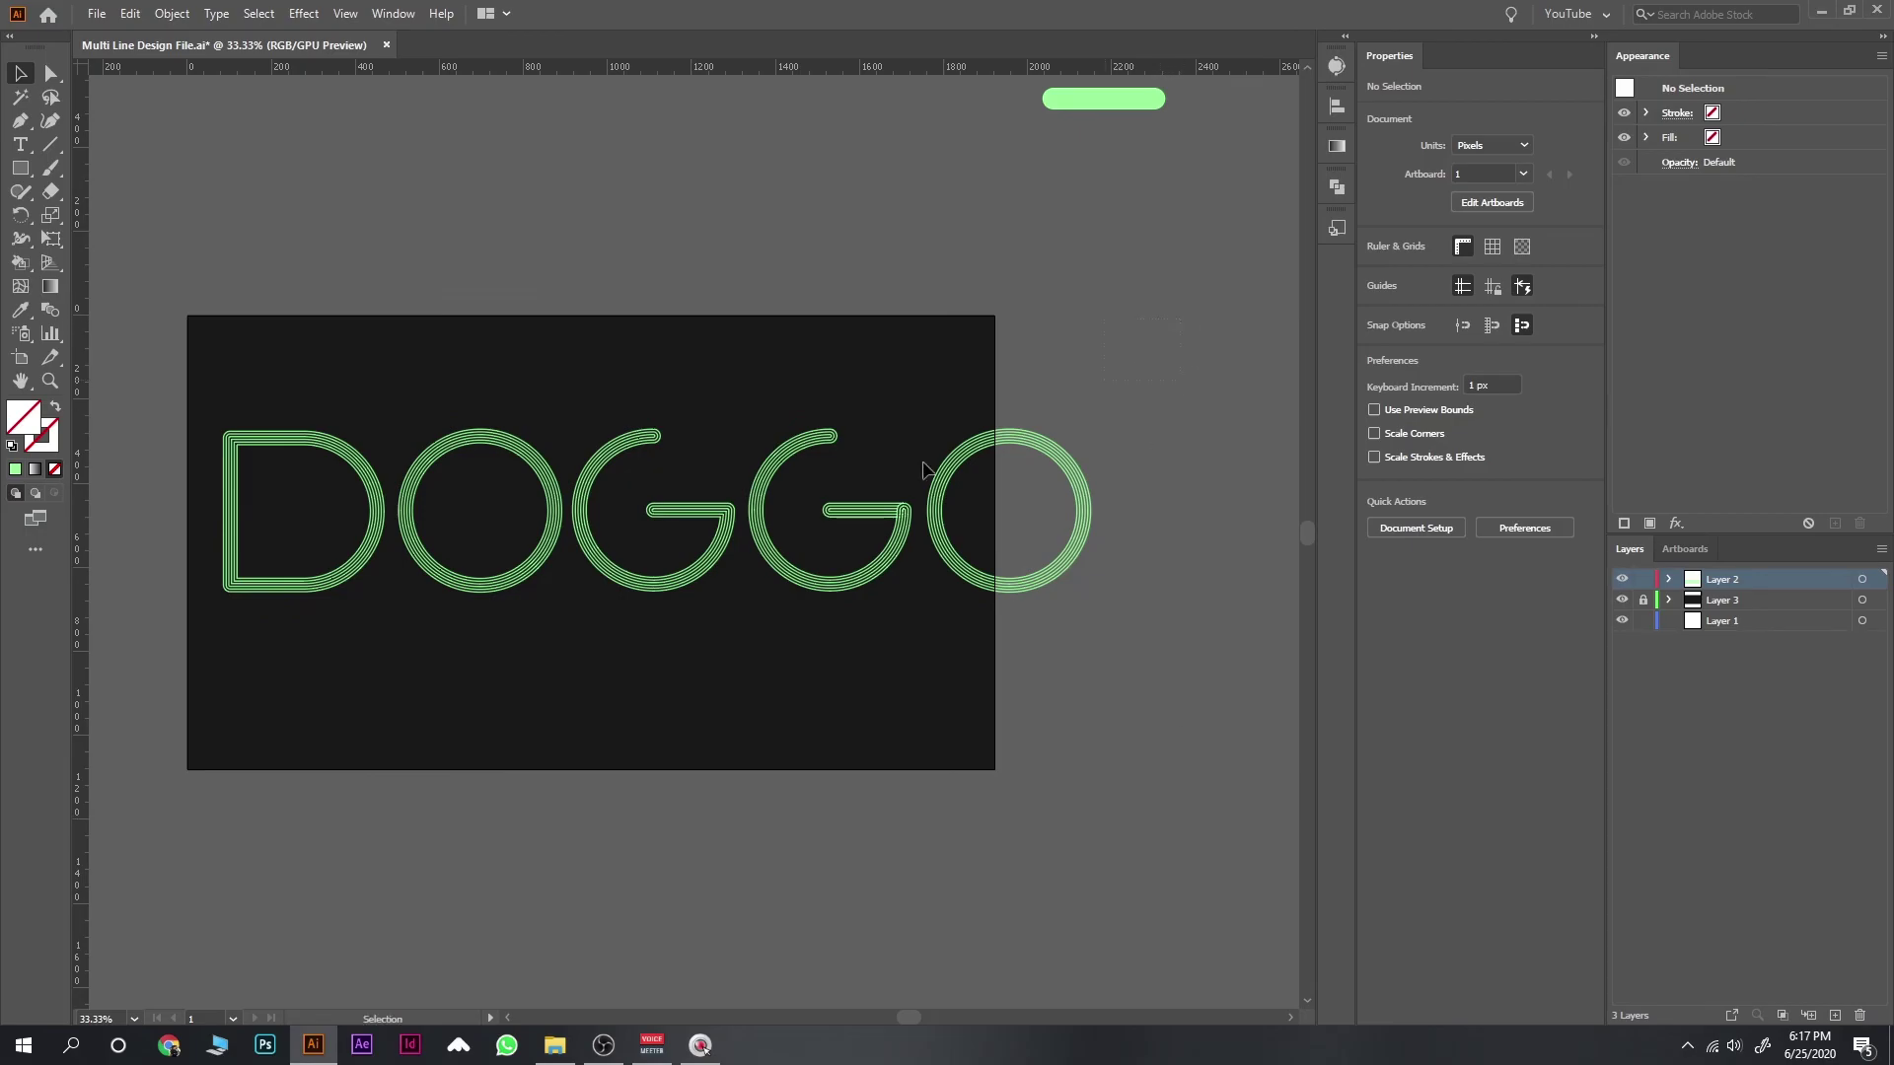
Step: Scale DOGGO to about 1665 px wide and centre it on the artboard
left_click_drag(849, 317, 233, 634)
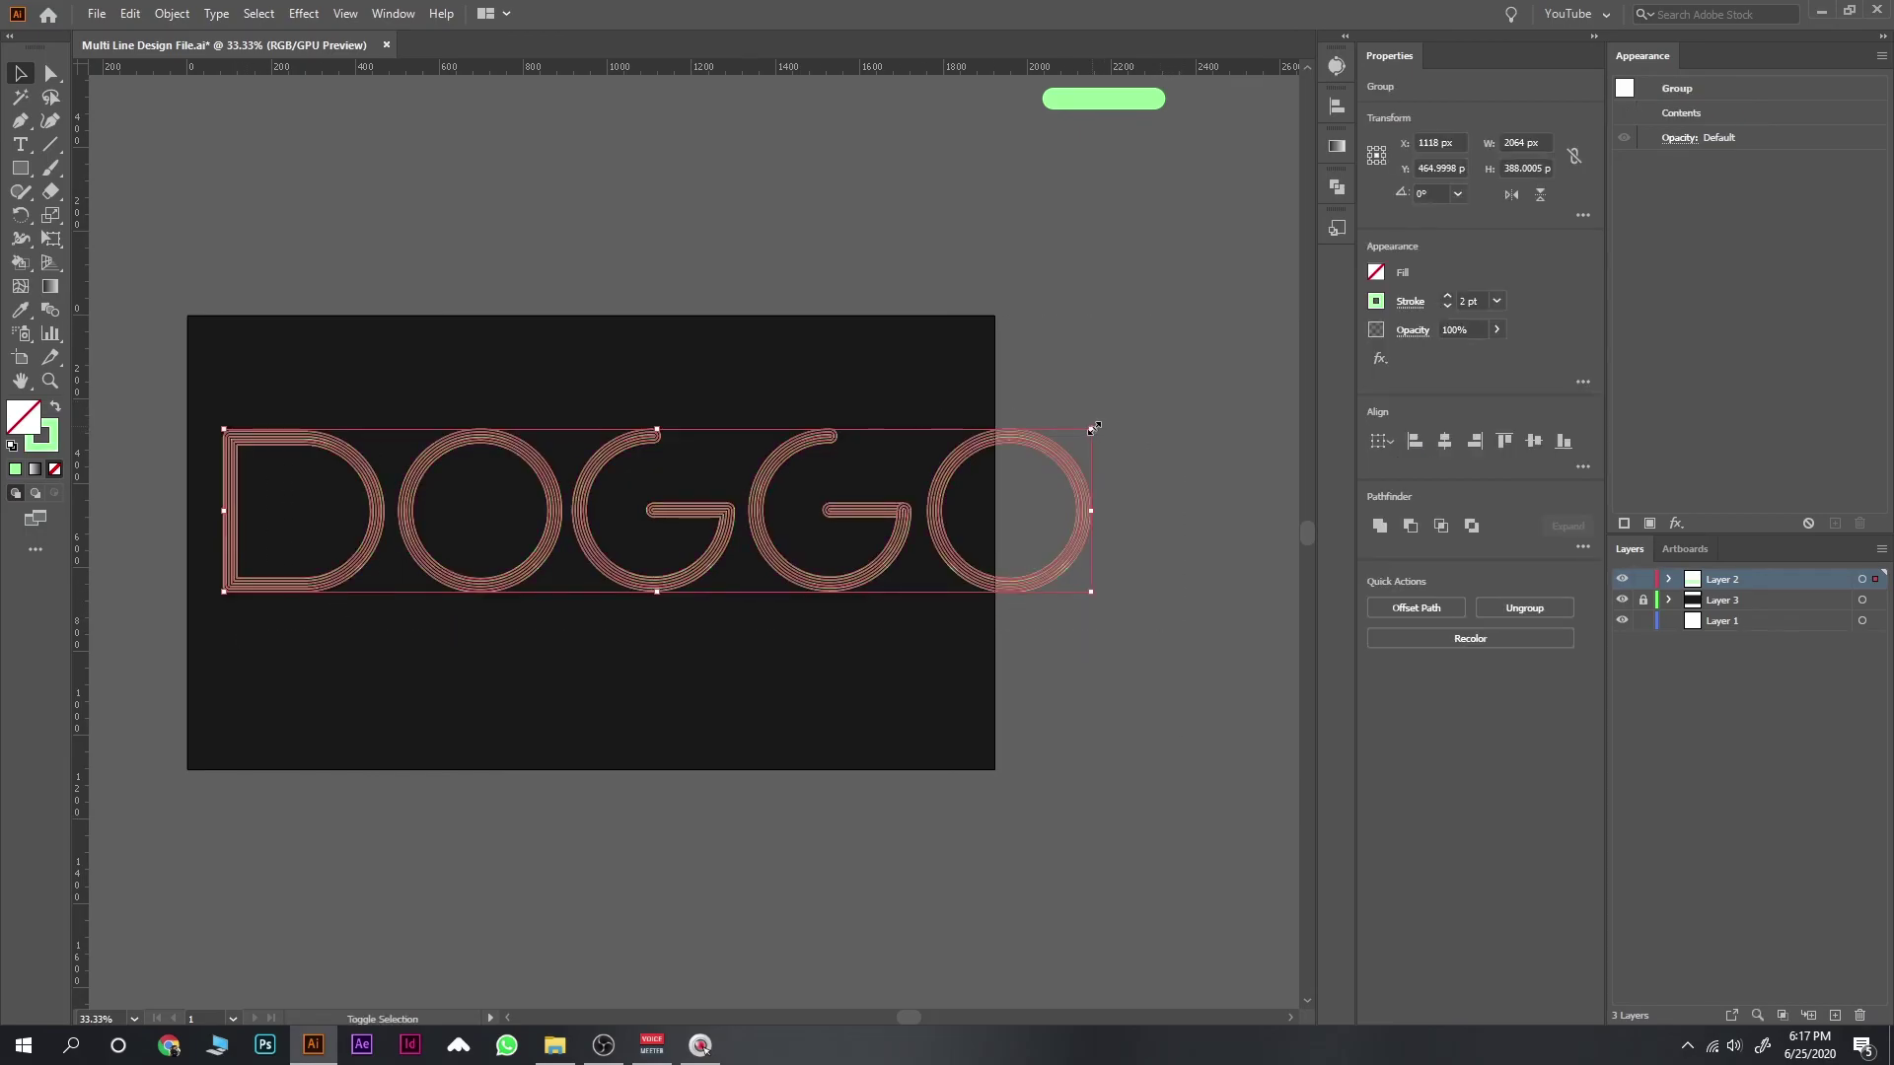
left_click_drag(1091, 429, 923, 460)
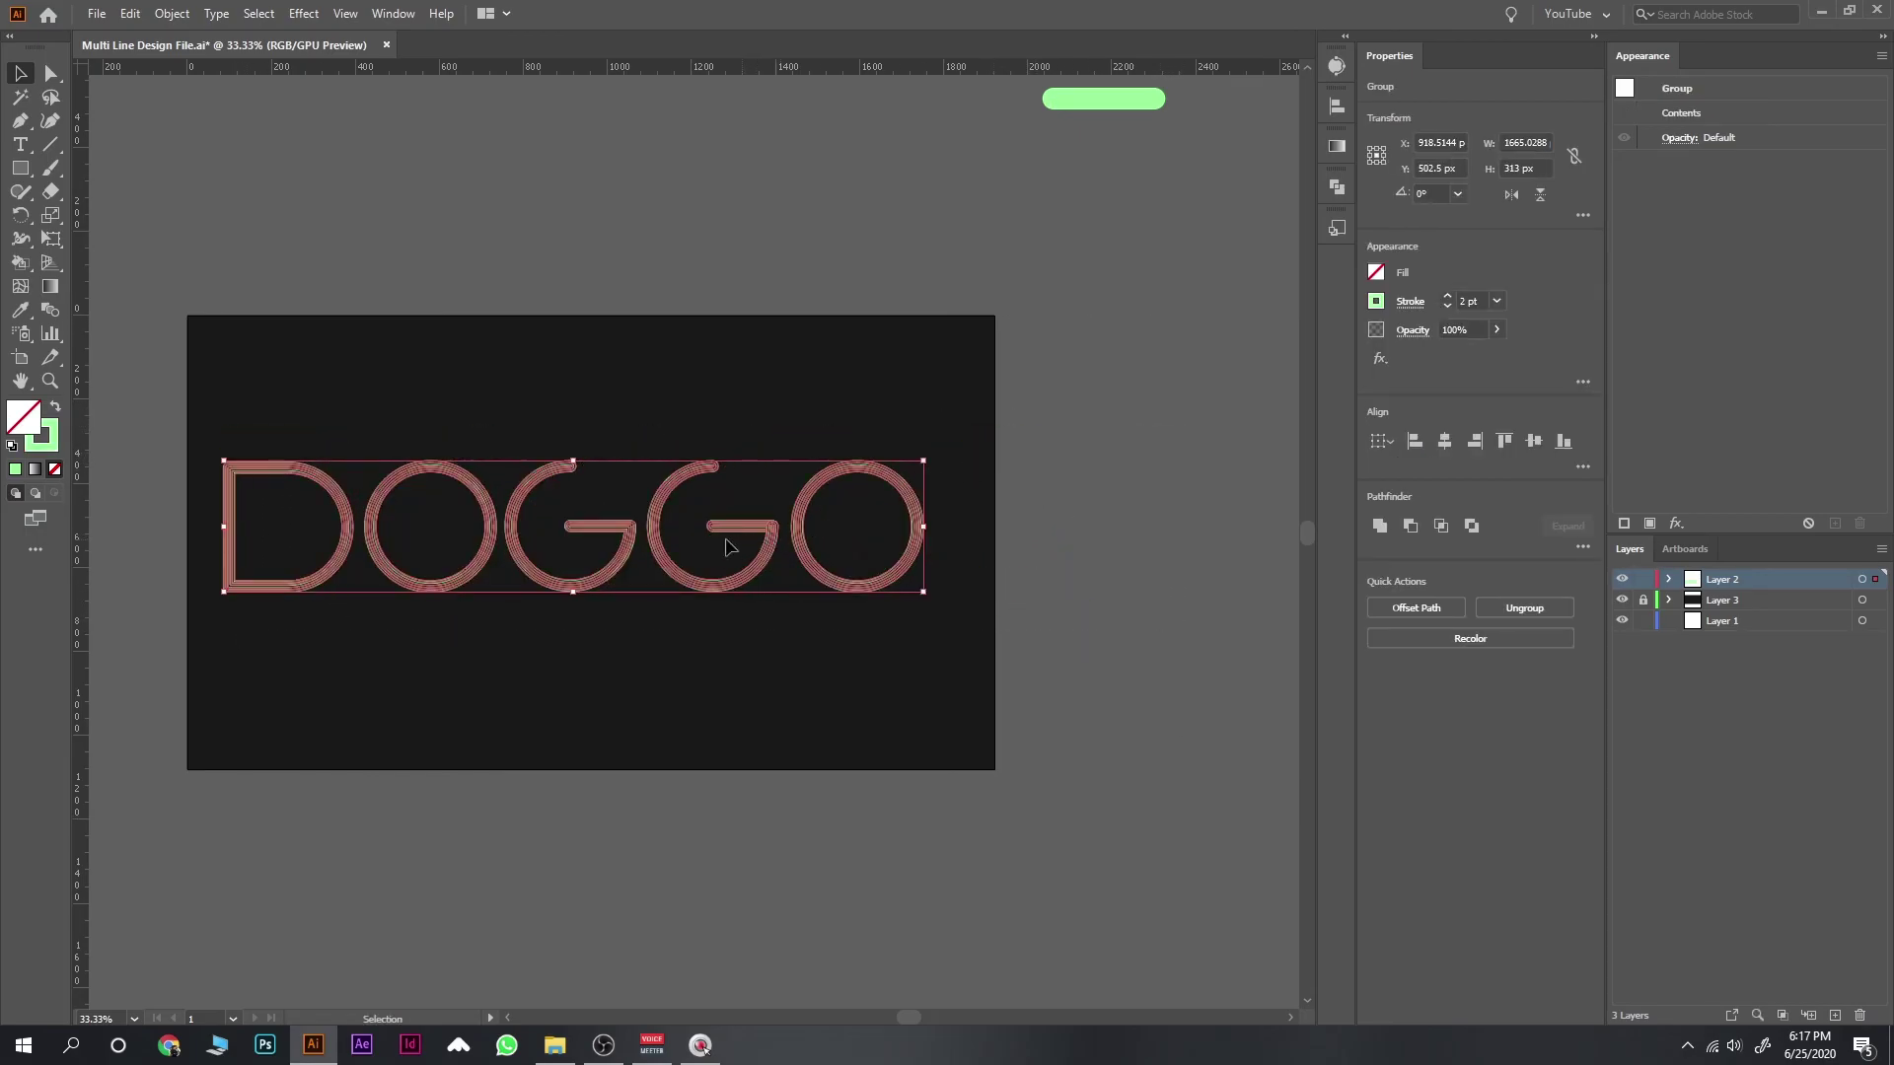
left_click_drag(726, 547, 742, 546)
left_click(681, 418)
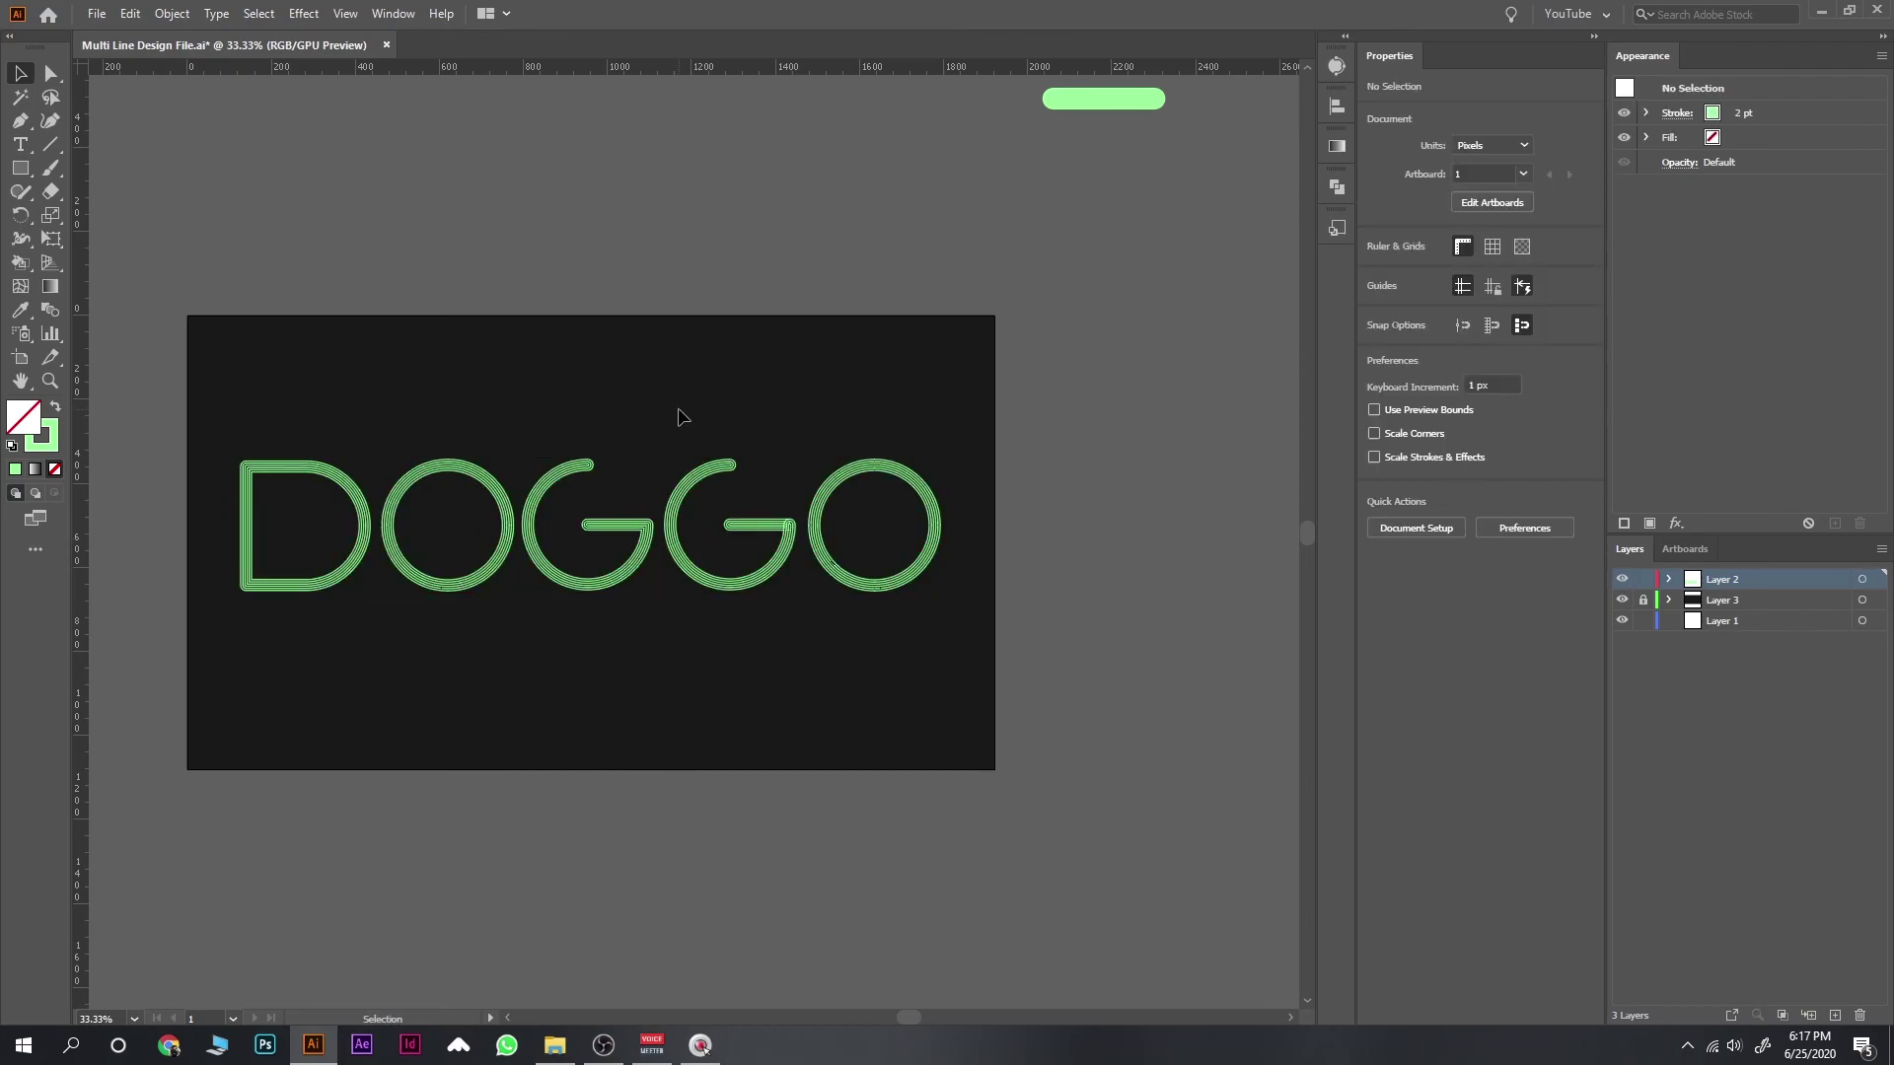
key("ctrl+plus")
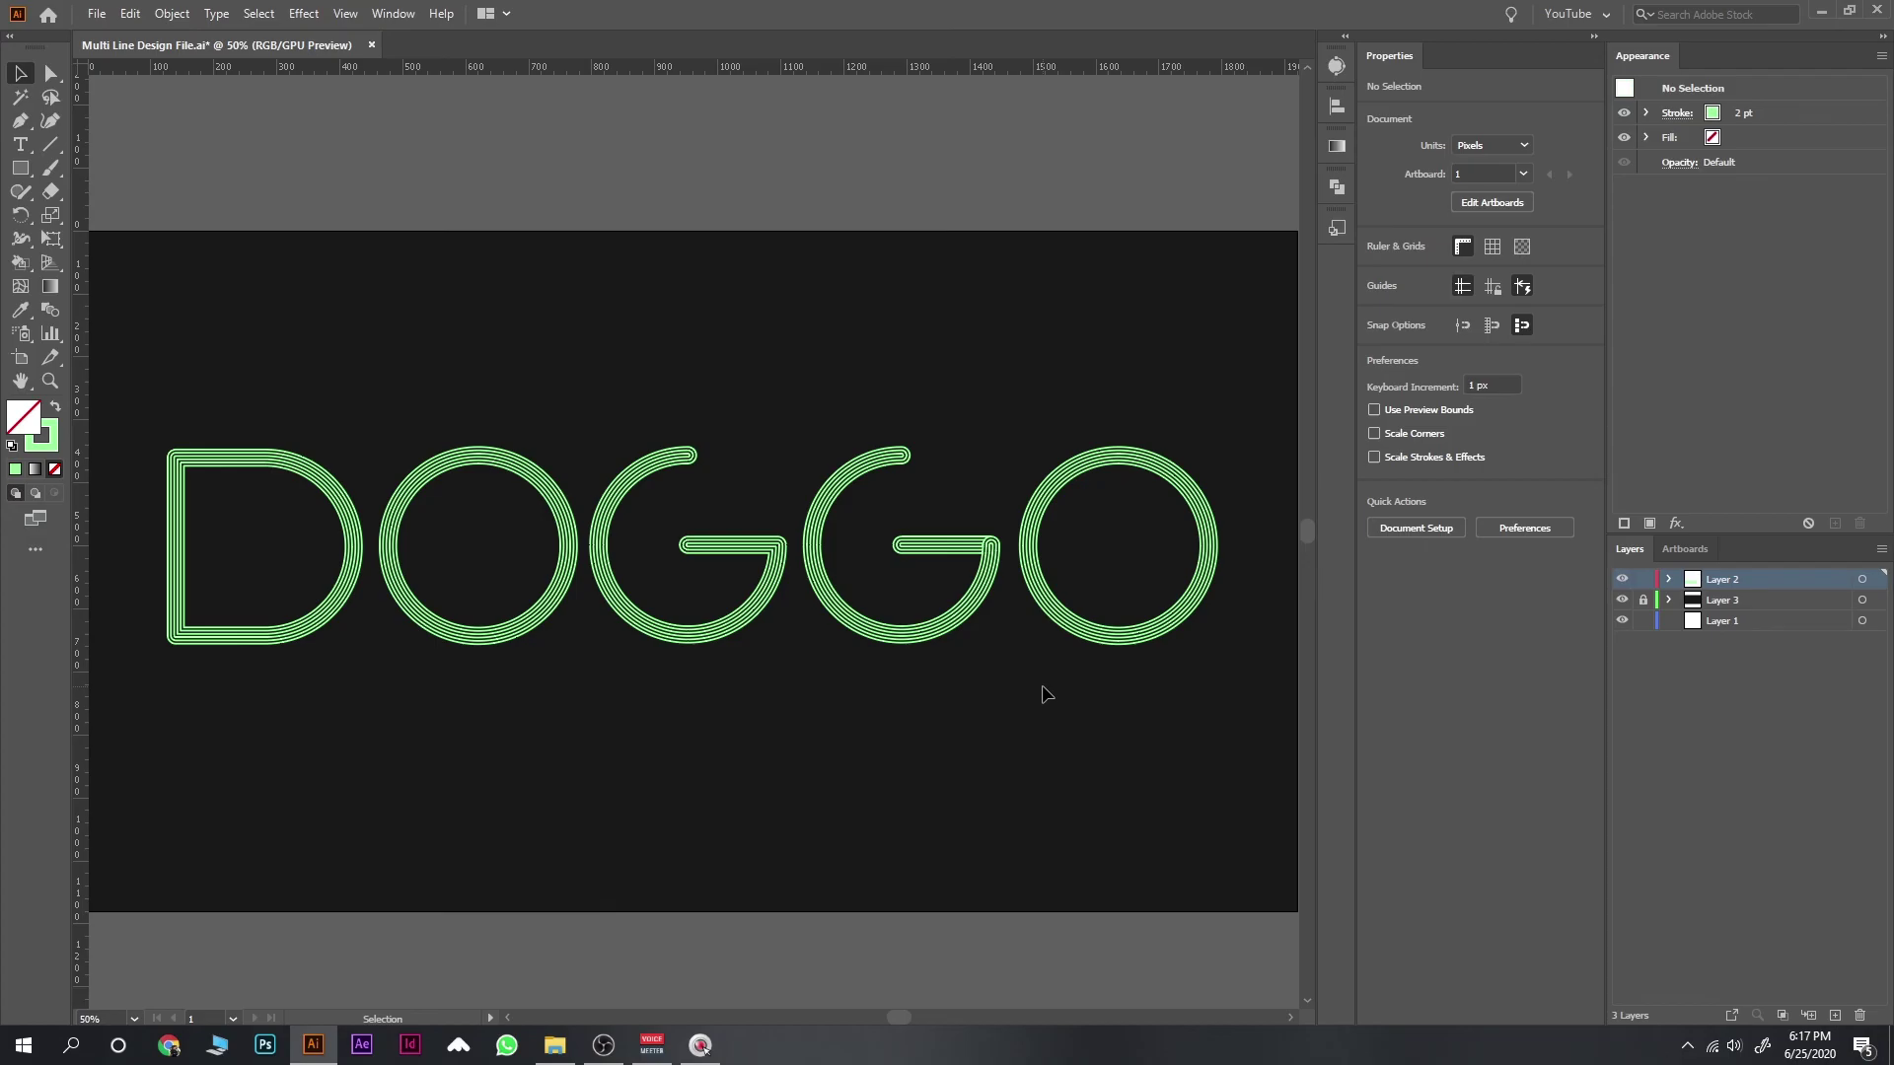
Step: With nothing selected, choose the green Multi graphic style as the default appearance
left_click(1337, 228)
left_click(1139, 296)
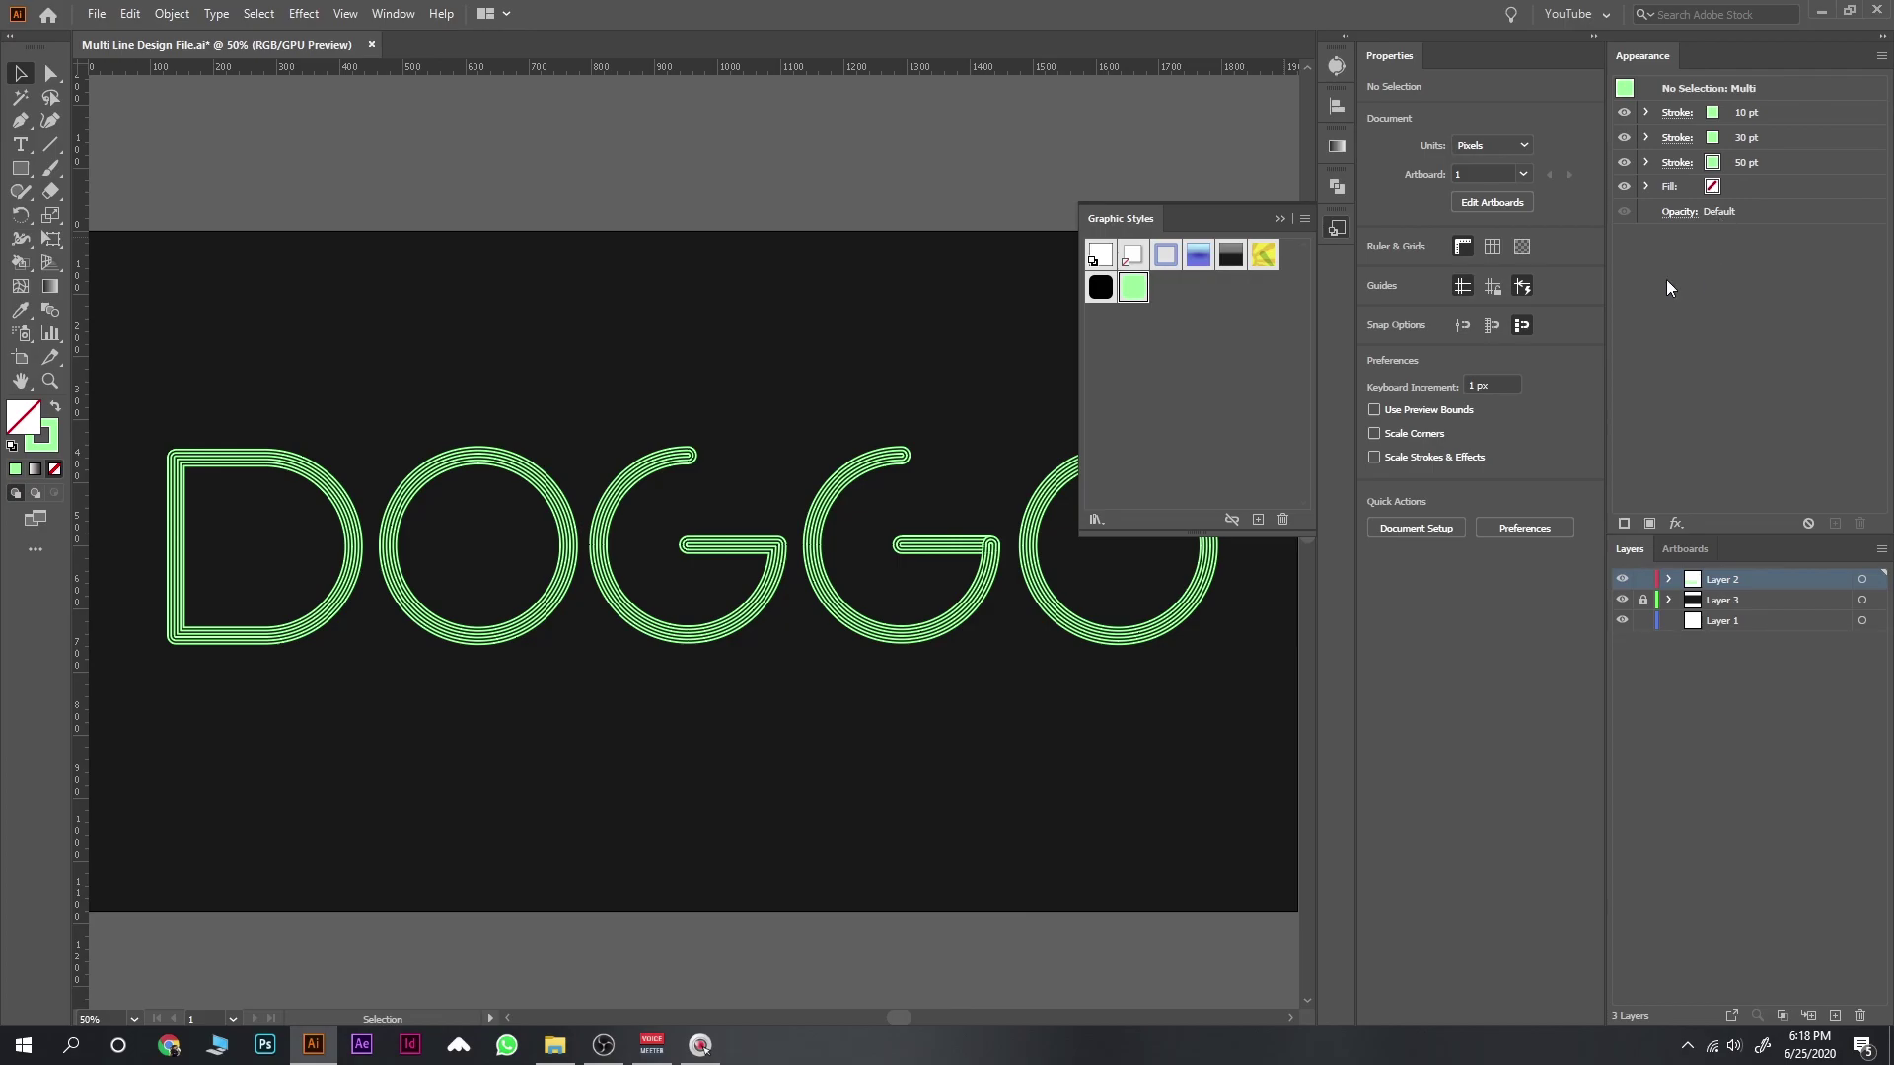
left_click(1280, 219)
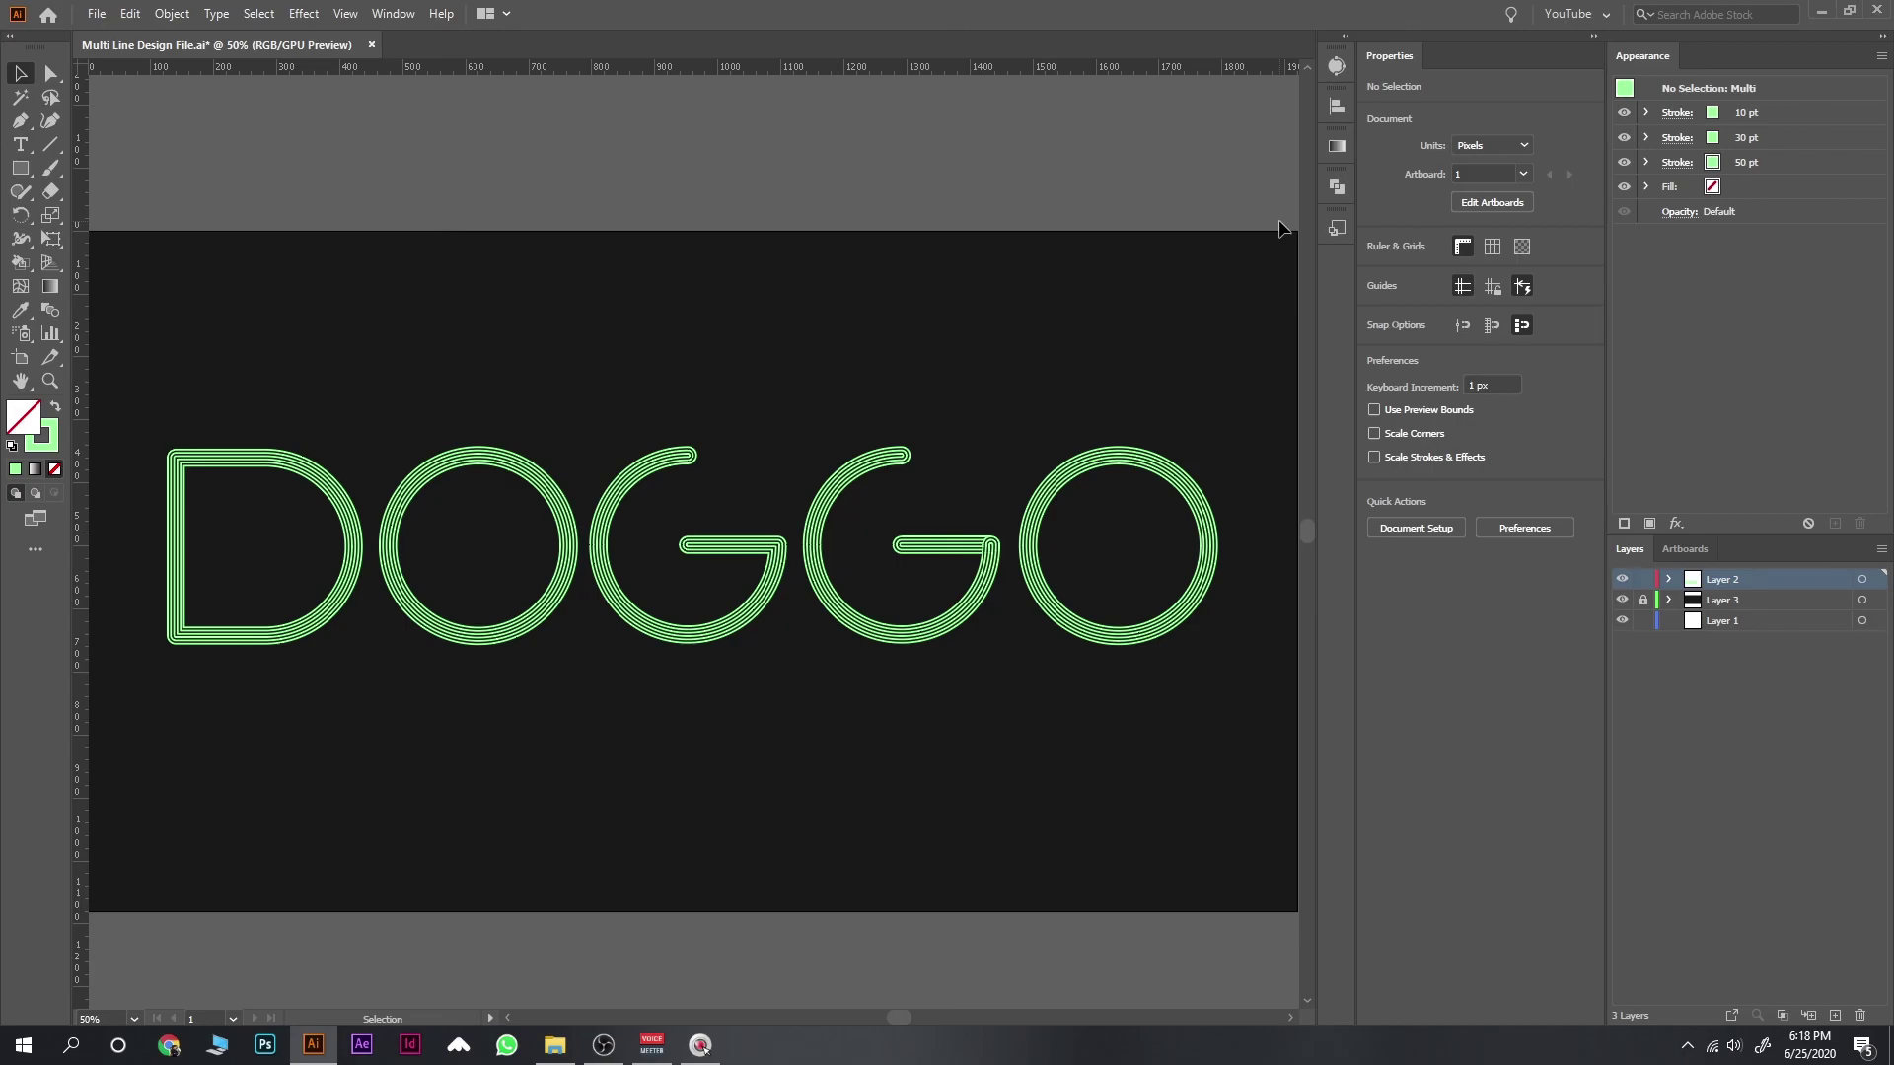